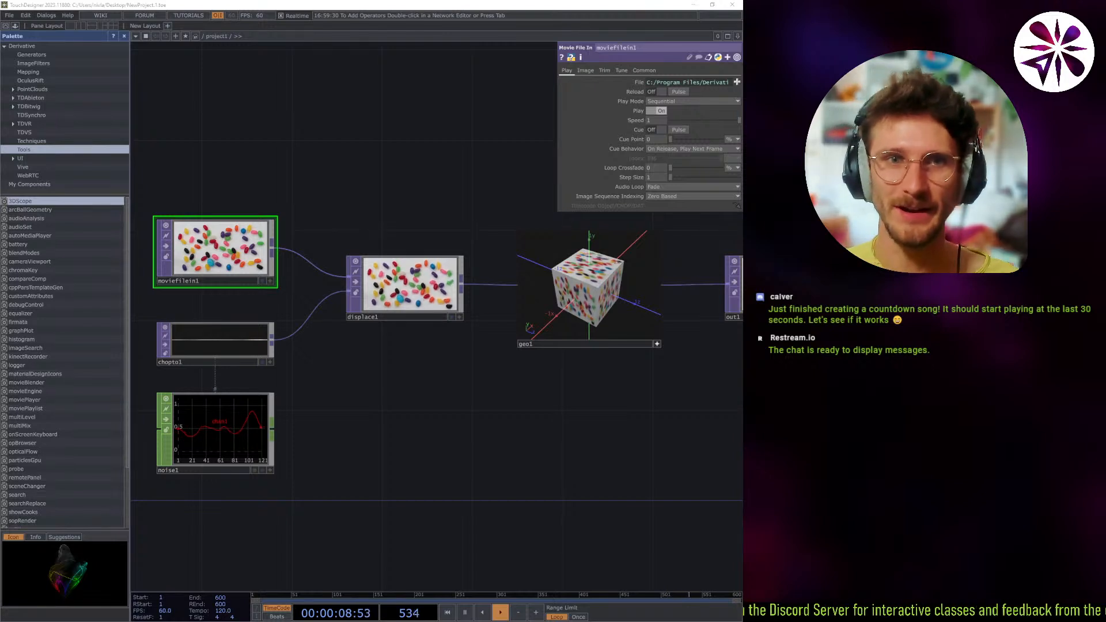
Examine the default network from moviefilein1, chopto1 and noise1 through displace1 and geo1 to out1.
left_click(616, 9)
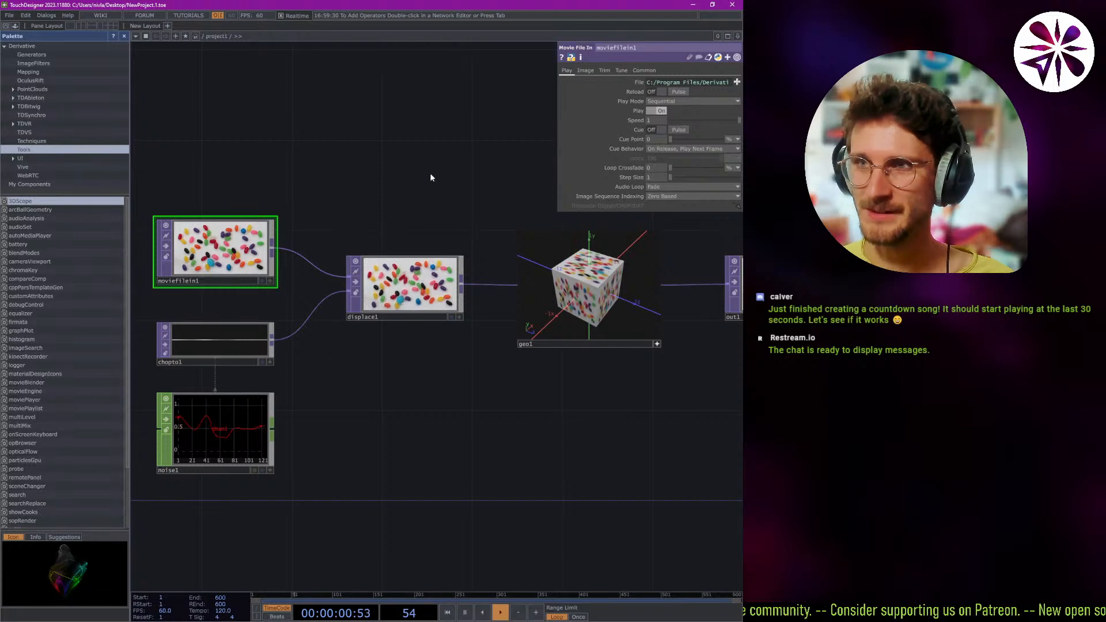
scroll(431, 179, "down", 3)
scroll(434, 181, "up", 4)
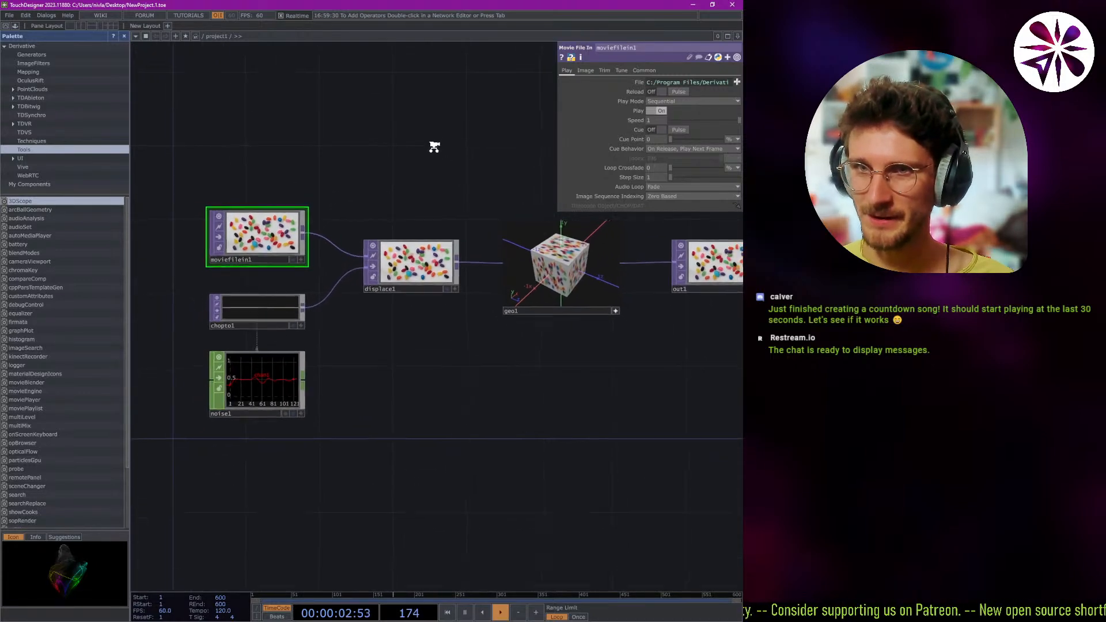
scroll(274, 138, "down", 3)
scroll(499, 185, "up", 3)
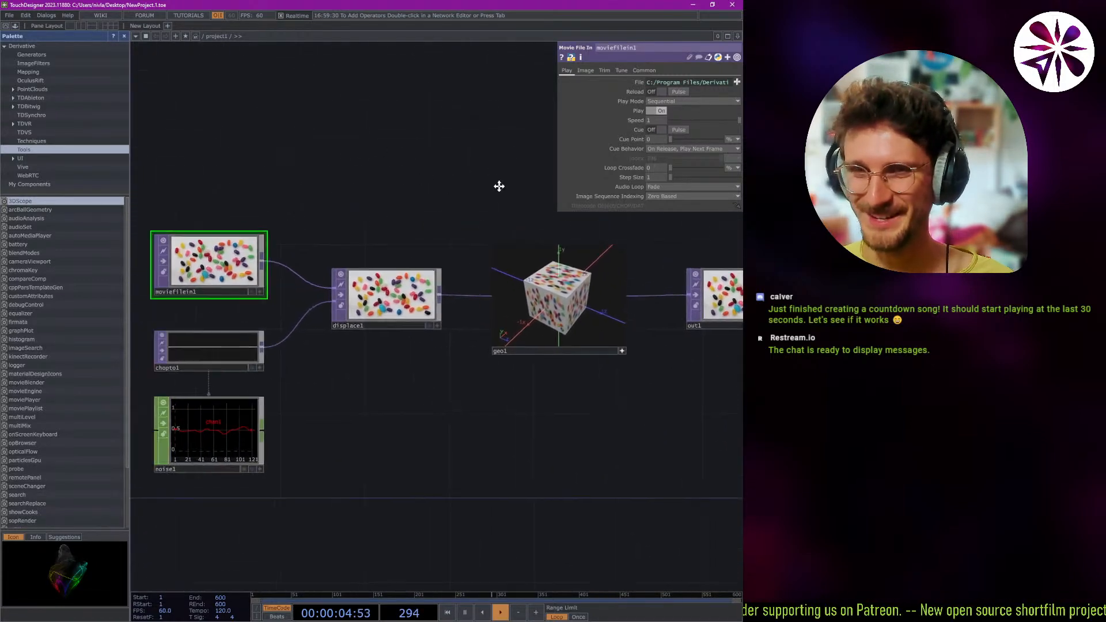
scroll(461, 190, "down", 2)
scroll(393, 184, "up", 2)
scroll(259, 165, "down", 2)
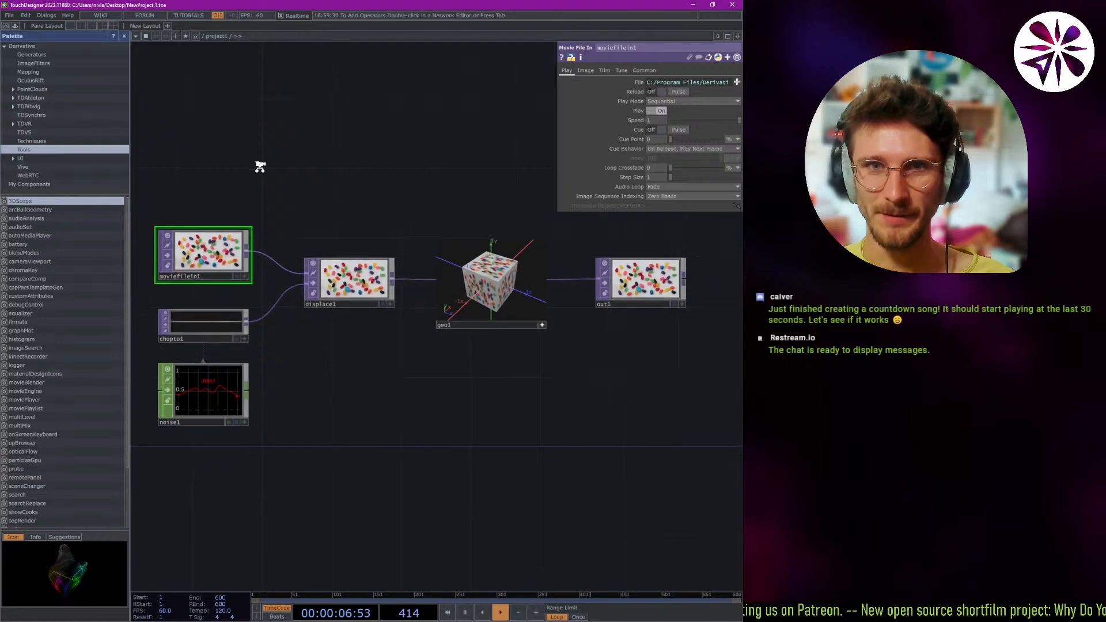
scroll(254, 170, "up", 2)
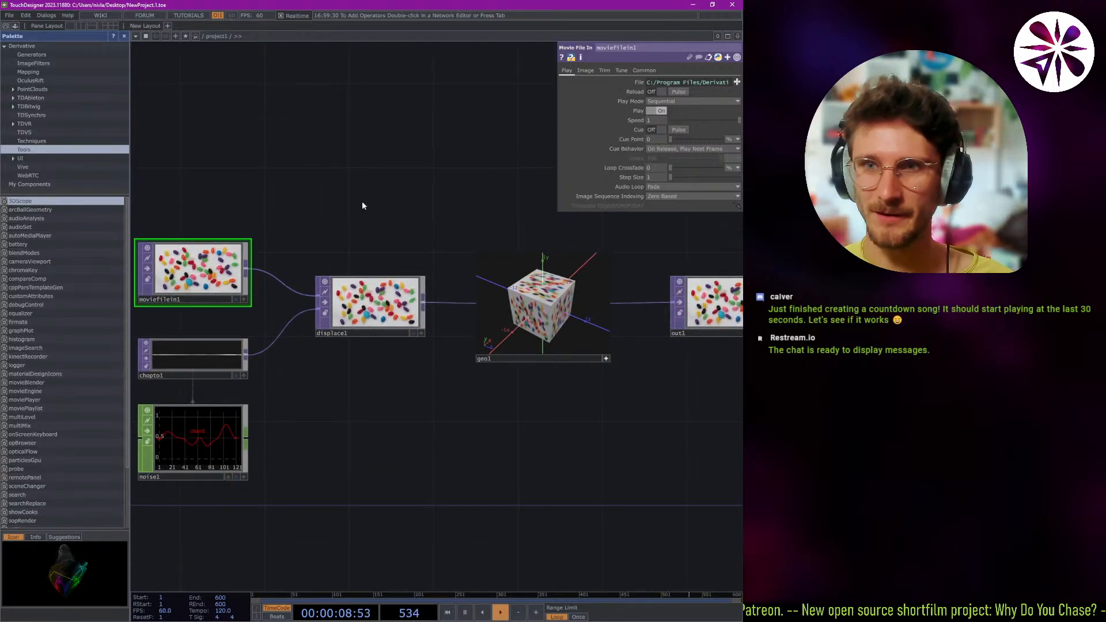
scroll(334, 206, "down", 2)
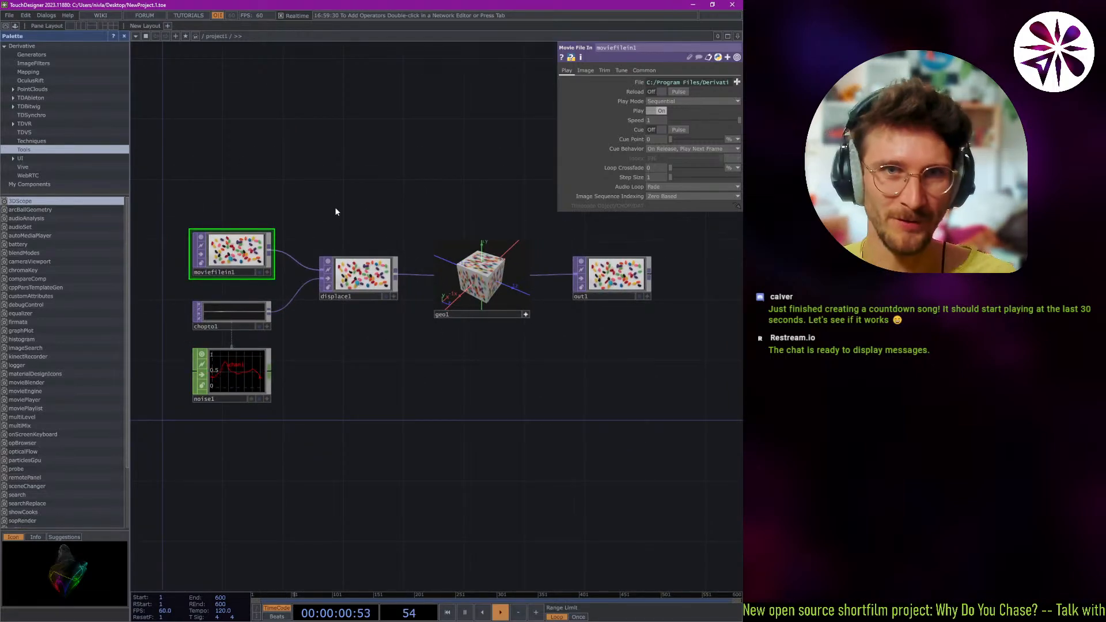
scroll(452, 225, "up", 2)
middle_click_drag(454, 227, 544, 245)
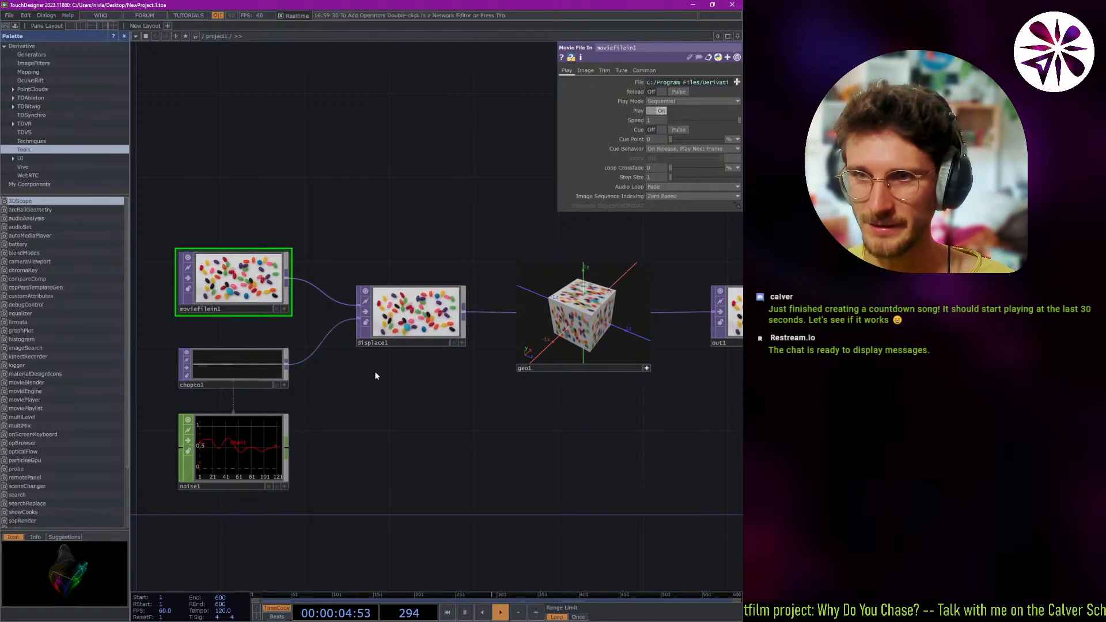
middle_click_drag(363, 415, 361, 424)
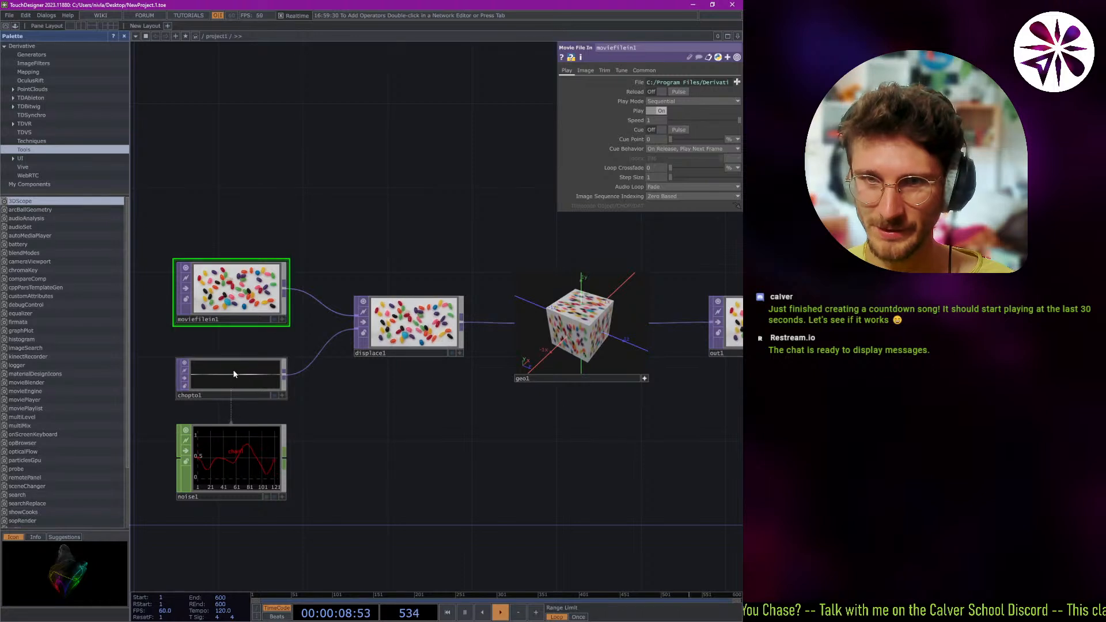
Inspect the parameters of the displace1, noise1 and chopto1 operators one after another.
left_click(421, 336)
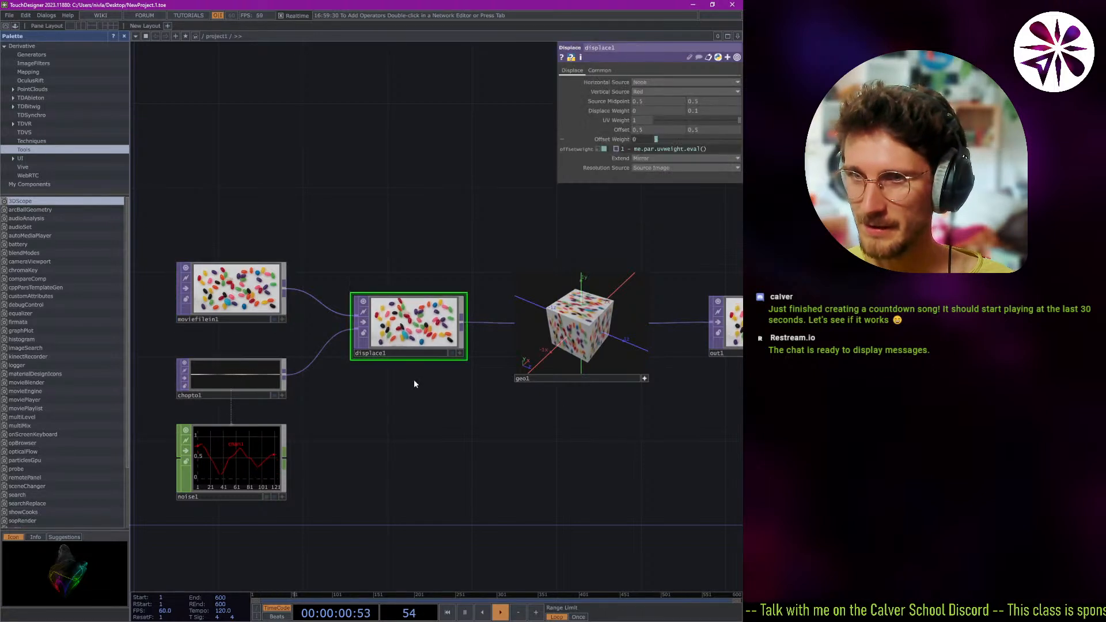
scroll(368, 395, "up", 2)
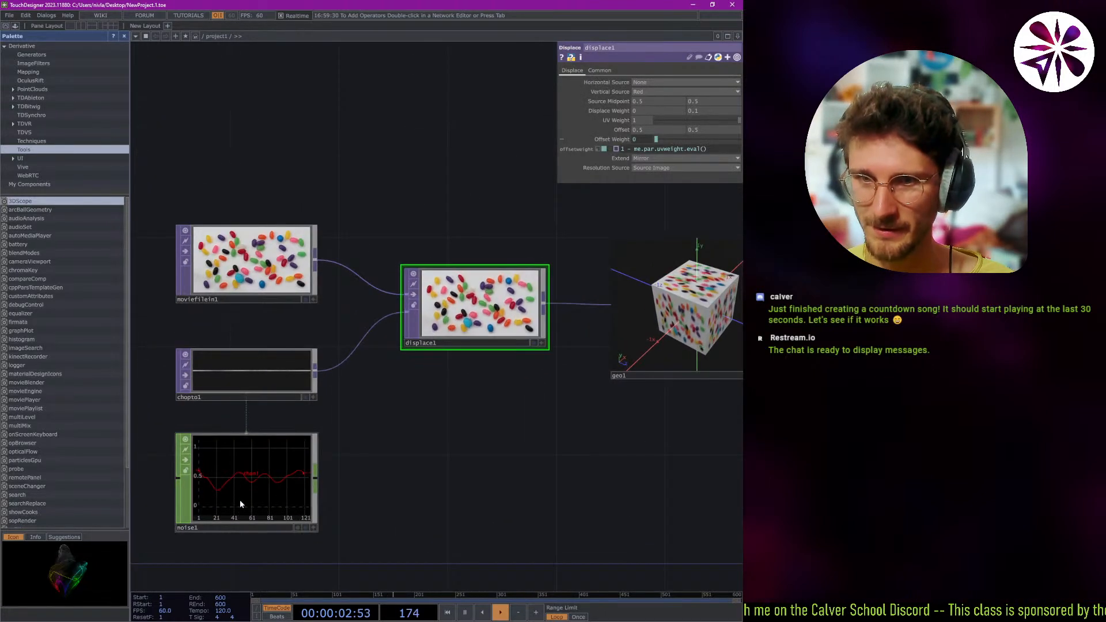
left_click(258, 486)
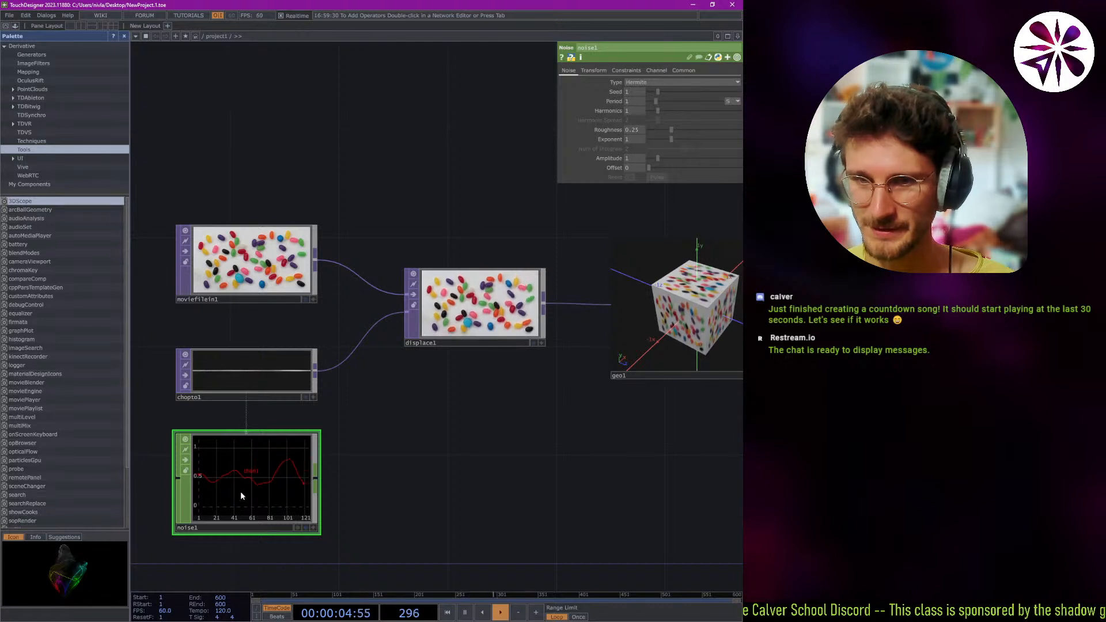
left_click(240, 378)
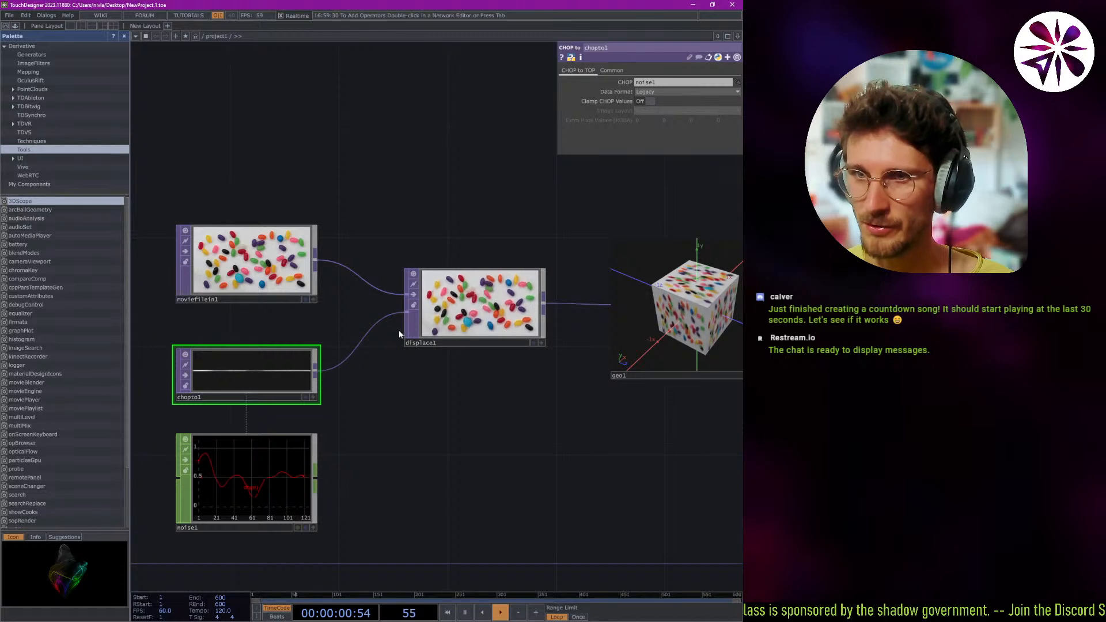
left_click(253, 440)
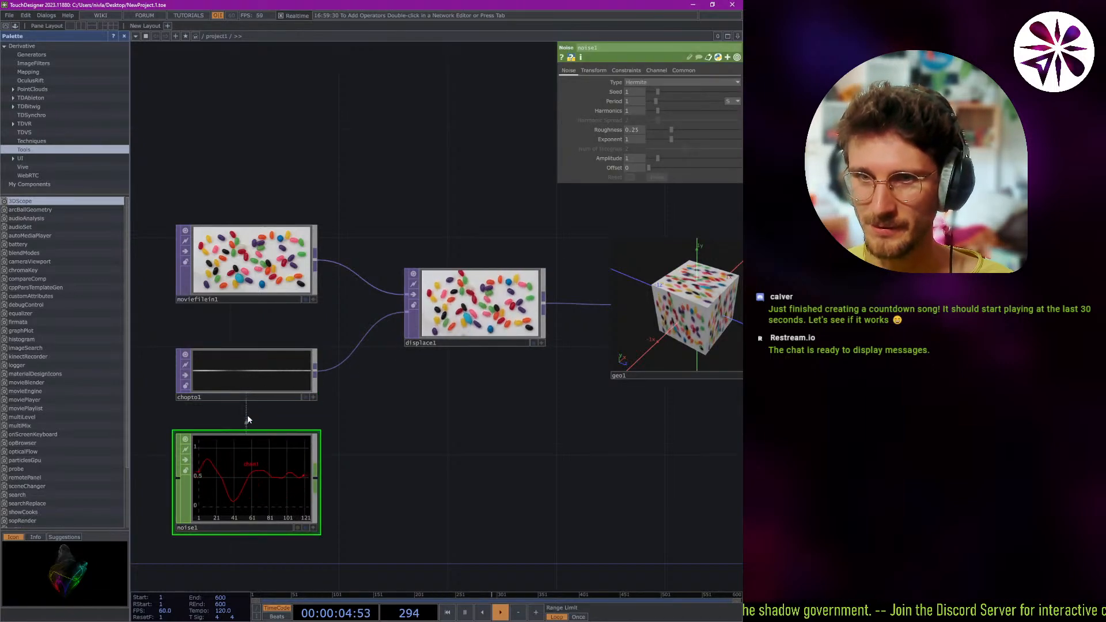
Try moving the noise1 operator closer to chopto1 and undo the move.
left_click_drag(263, 422, 291, 412)
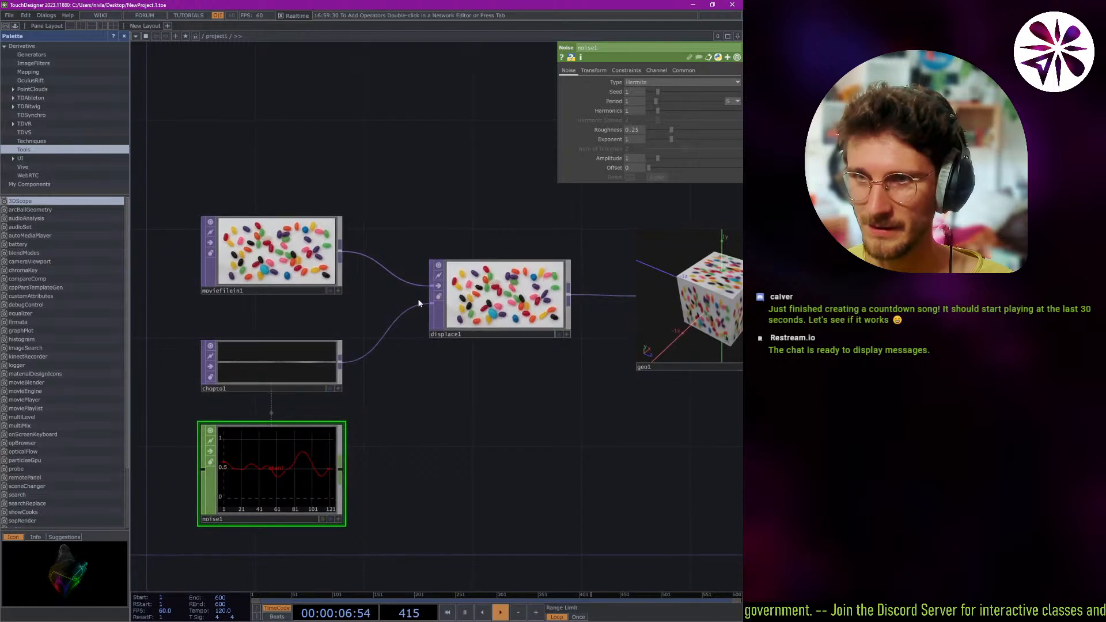
left_click_drag(424, 305, 413, 339)
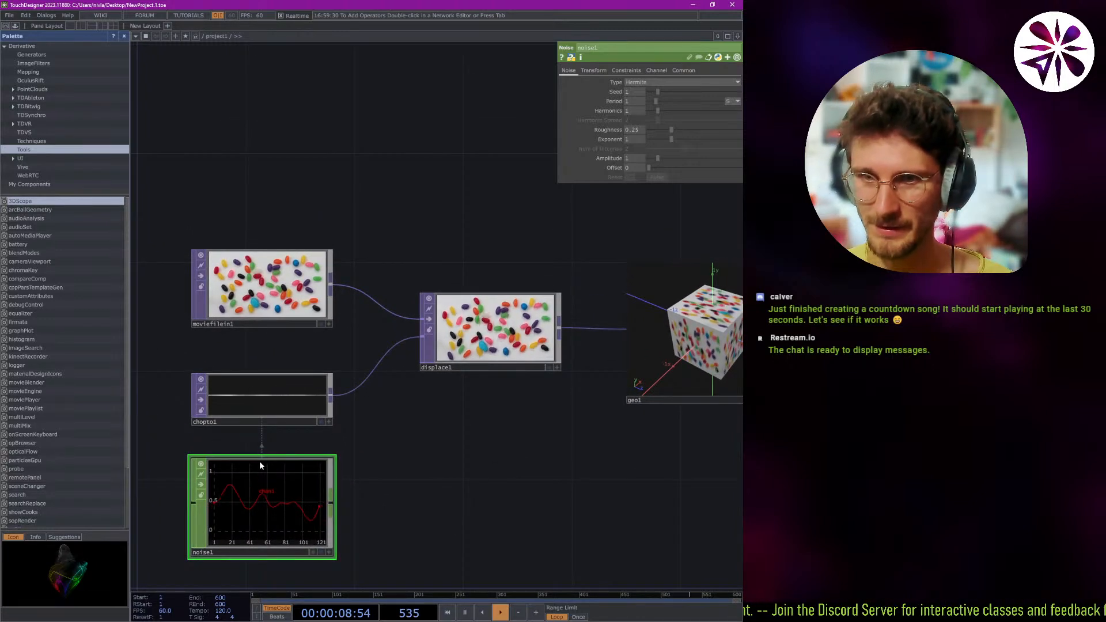
left_click_drag(259, 460, 284, 441)
key("ctrl+z")
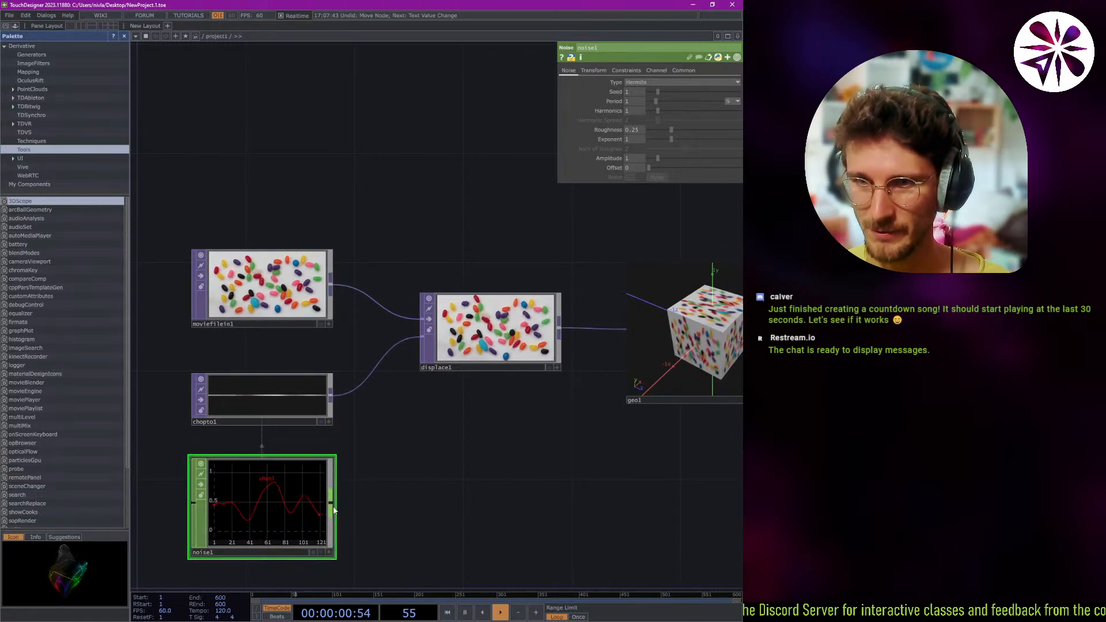
left_click_drag(332, 502, 430, 472)
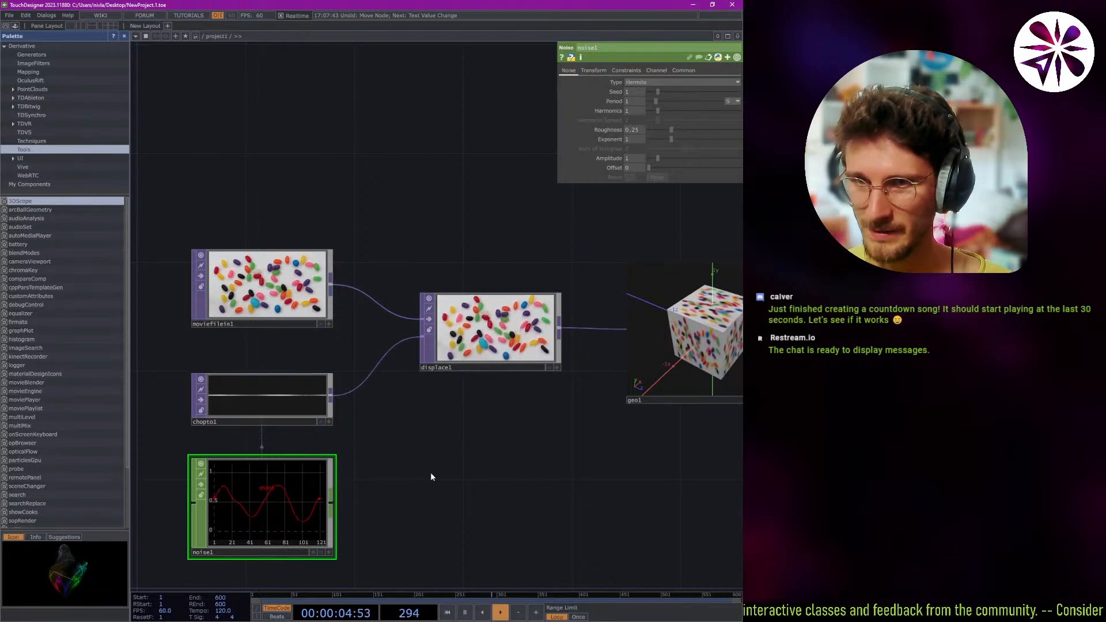
double_click(262, 448)
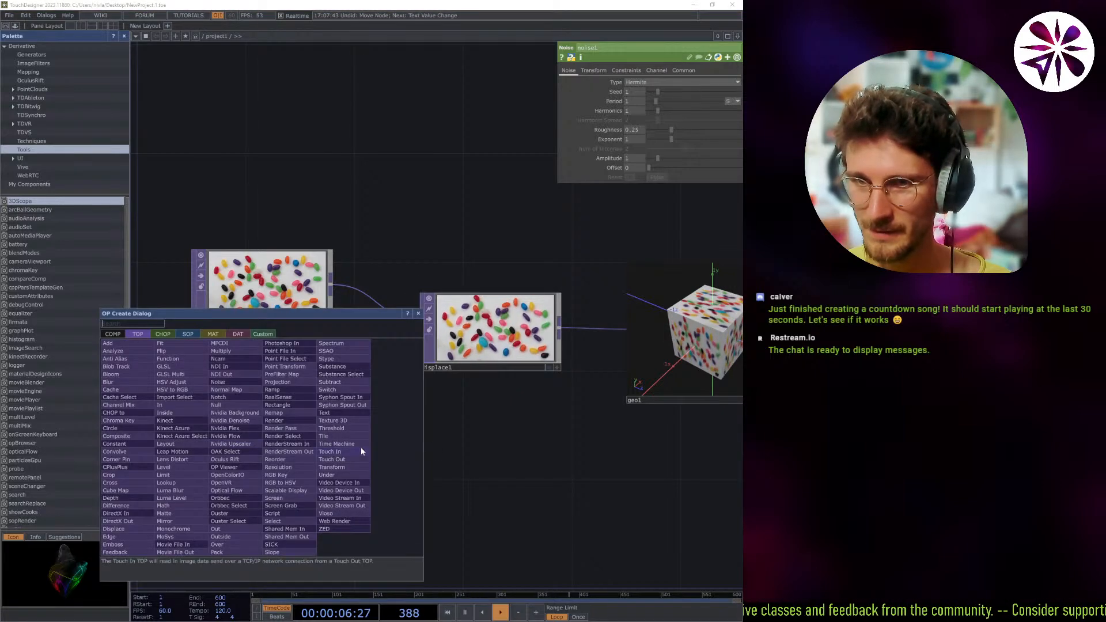
left_click(478, 438)
Examine the textured cube from several angles and distances inside the geo1 operator's active viewer.
left_click_drag(332, 169, 292, 177)
left_click_drag(510, 257, 324, 249)
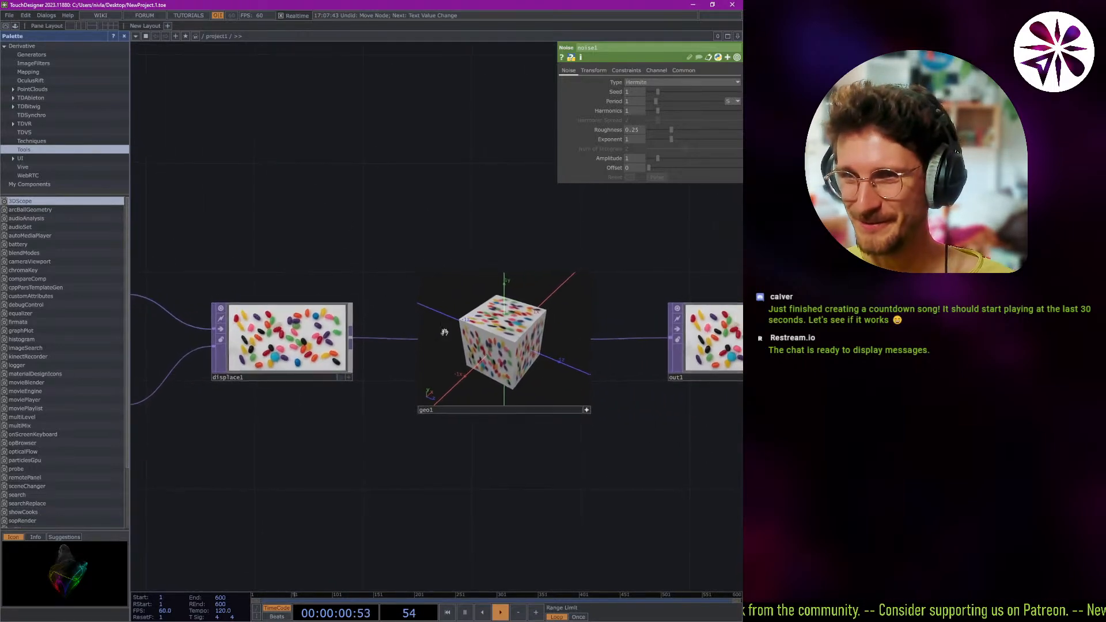
left_click_drag(491, 342, 513, 346)
middle_click_drag(512, 346, 535, 443)
scroll(535, 442, "up", 1)
scroll(535, 443, "up", 5)
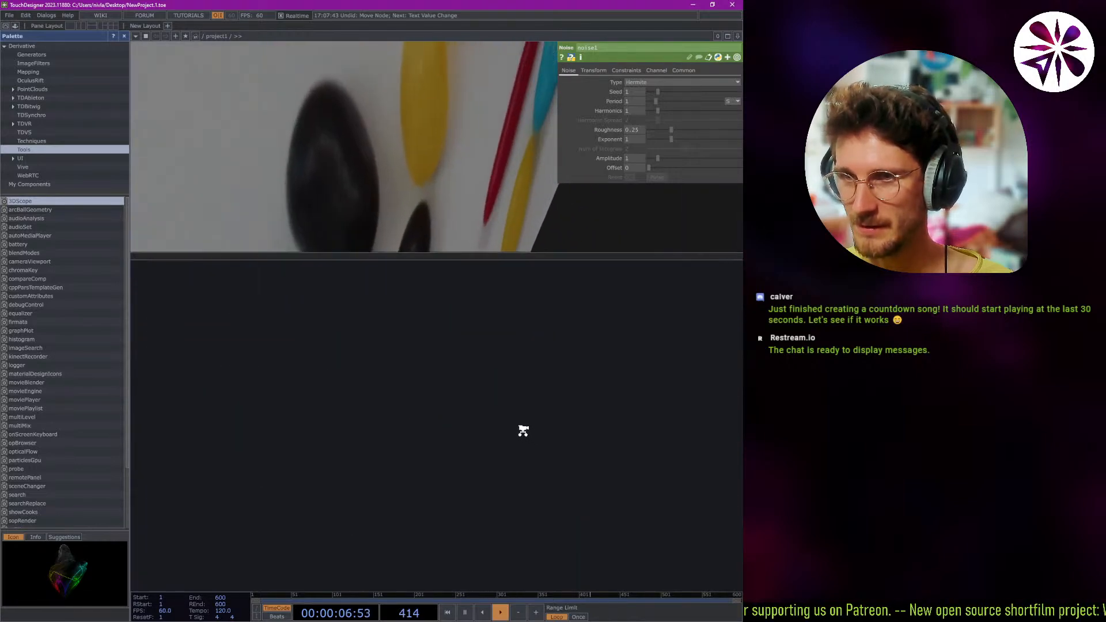
scroll(505, 445, "down", 5)
scroll(498, 430, "up", 3)
scroll(461, 449, "down", 3)
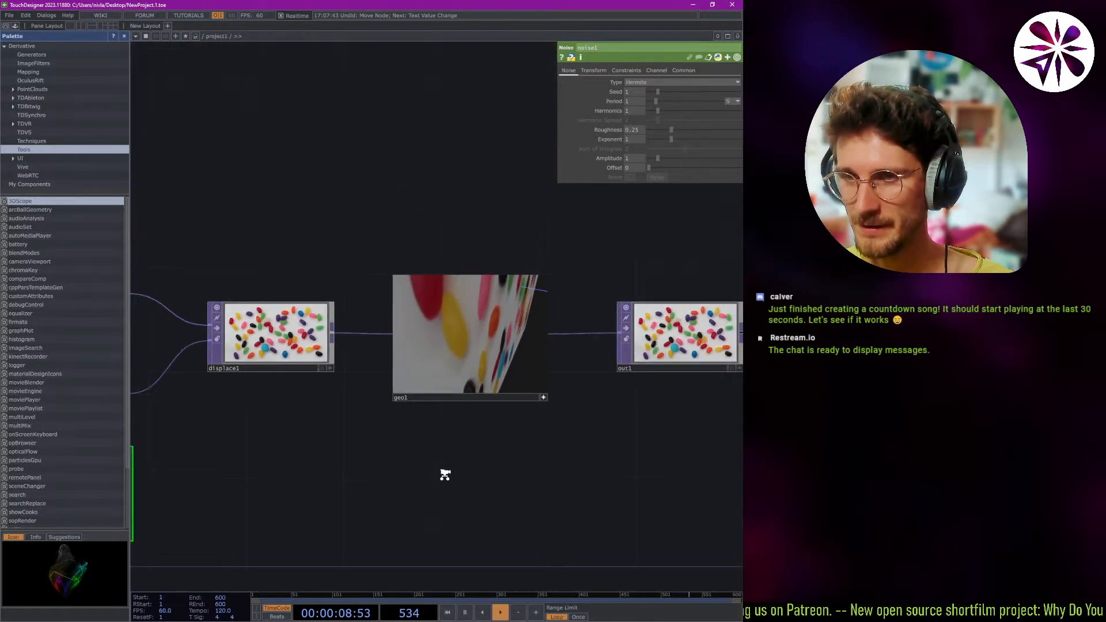
scroll(494, 348, "up", 4)
left_click_drag(511, 358, 424, 519)
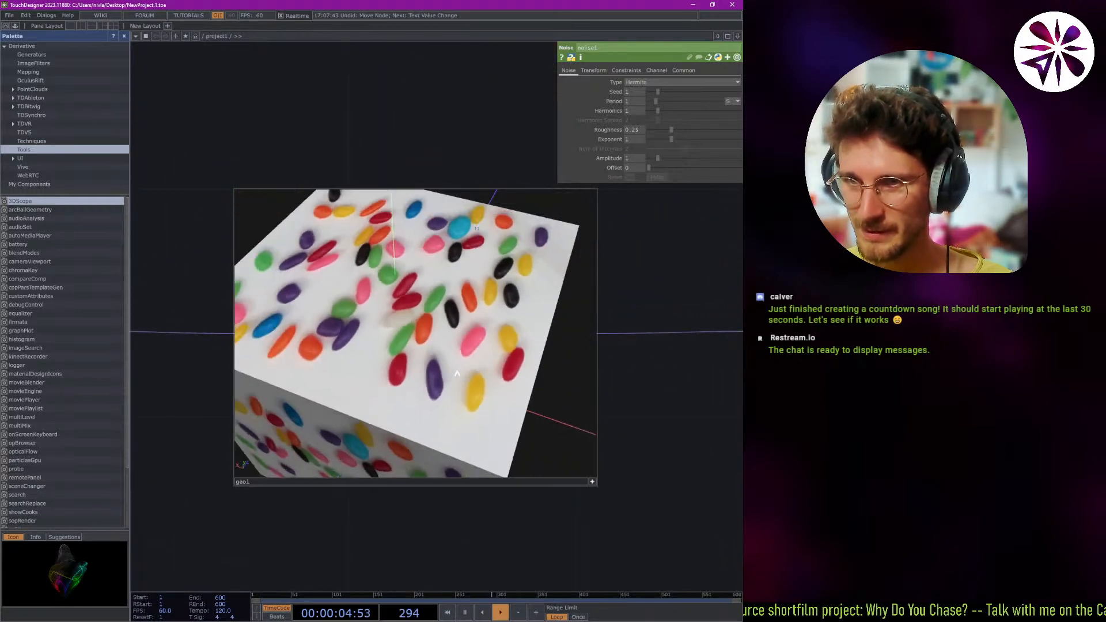
mouse_move(435, 345)
left_mouse_down()
mouse_move(495, 314)
mouse_move(473, 311)
mouse_move(452, 343)
mouse_move(436, 314)
mouse_move(472, 333)
mouse_move(430, 342)
left_mouse_up()
scroll(261, 161, "down", 10)
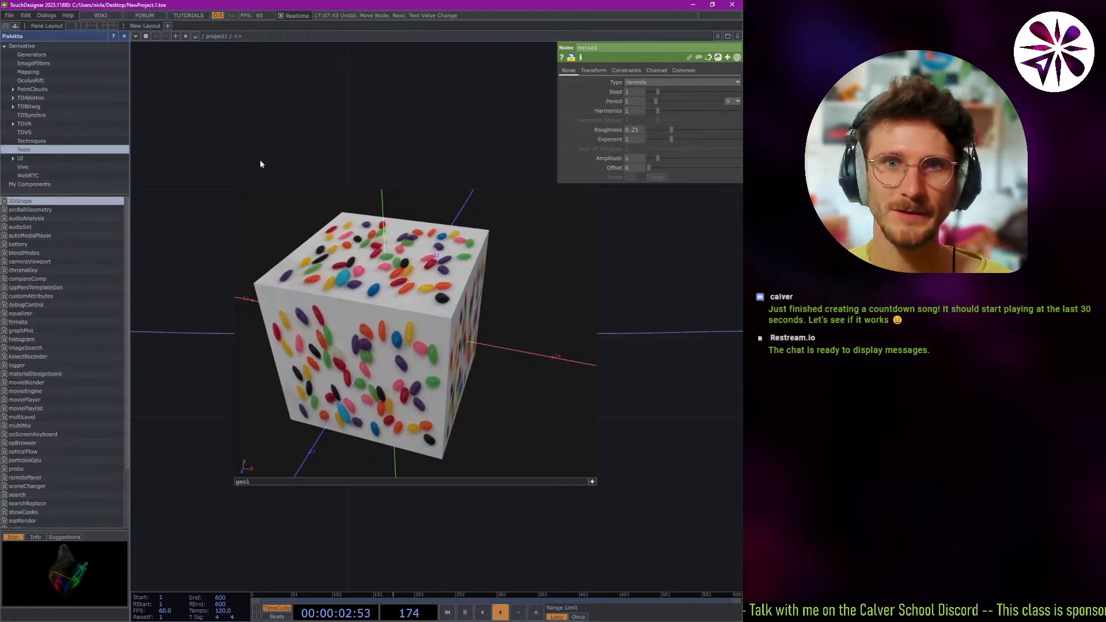
Select the out1 operator at the end of the network and inspect its image and parameters.
scroll(455, 148, "up", 10)
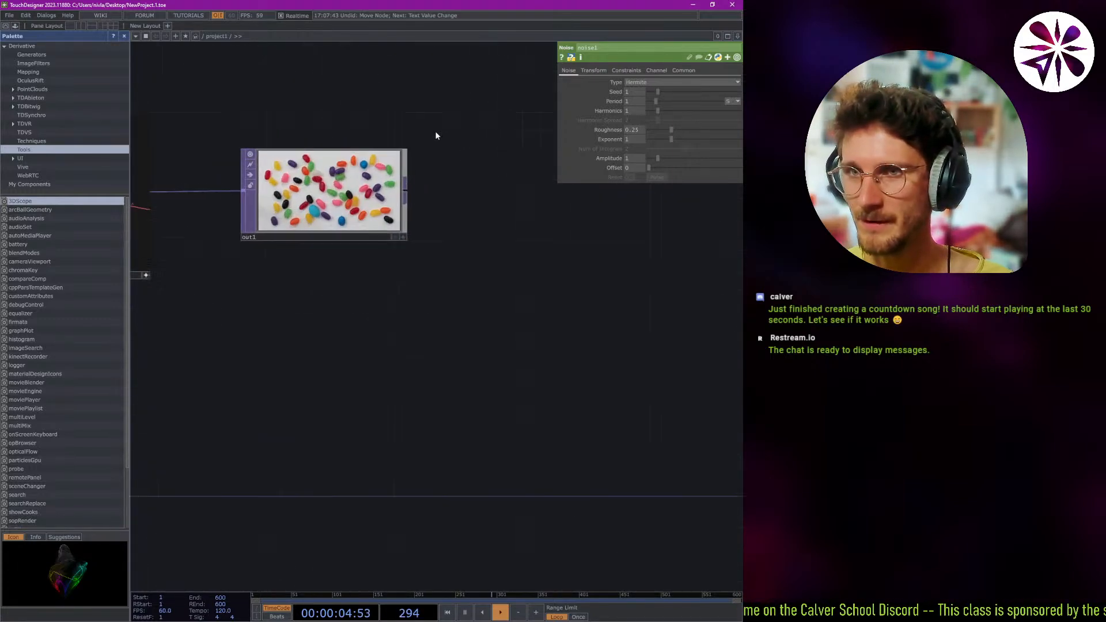
scroll(434, 302, "down", 2)
scroll(444, 232, "up", 3)
scroll(446, 245, "up", 2)
scroll(447, 260, "down", 1)
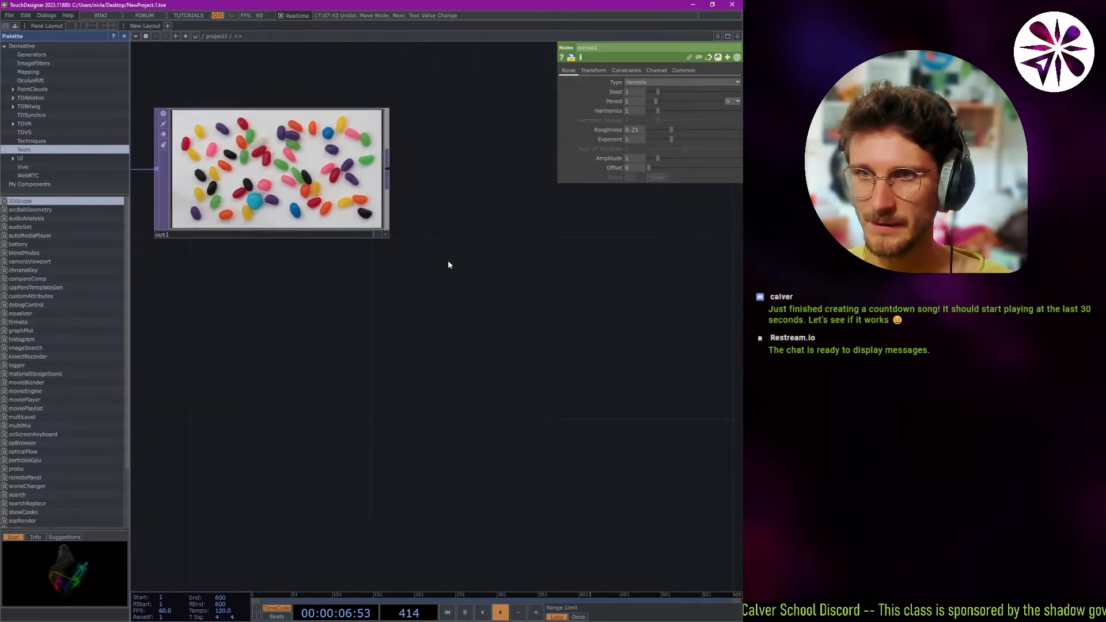
left_click_drag(319, 337, 438, 430)
left_click(408, 263)
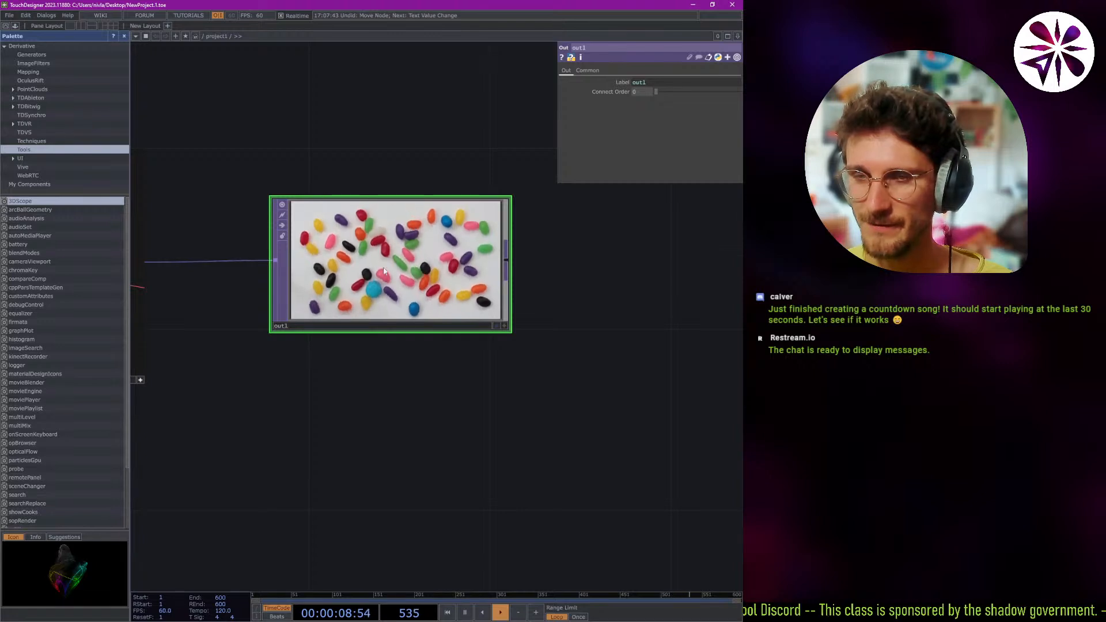
Rotate the cube in the geo1 viewer and enlarge the geo1 node from its corner.
left_click_drag(254, 375, 516, 414)
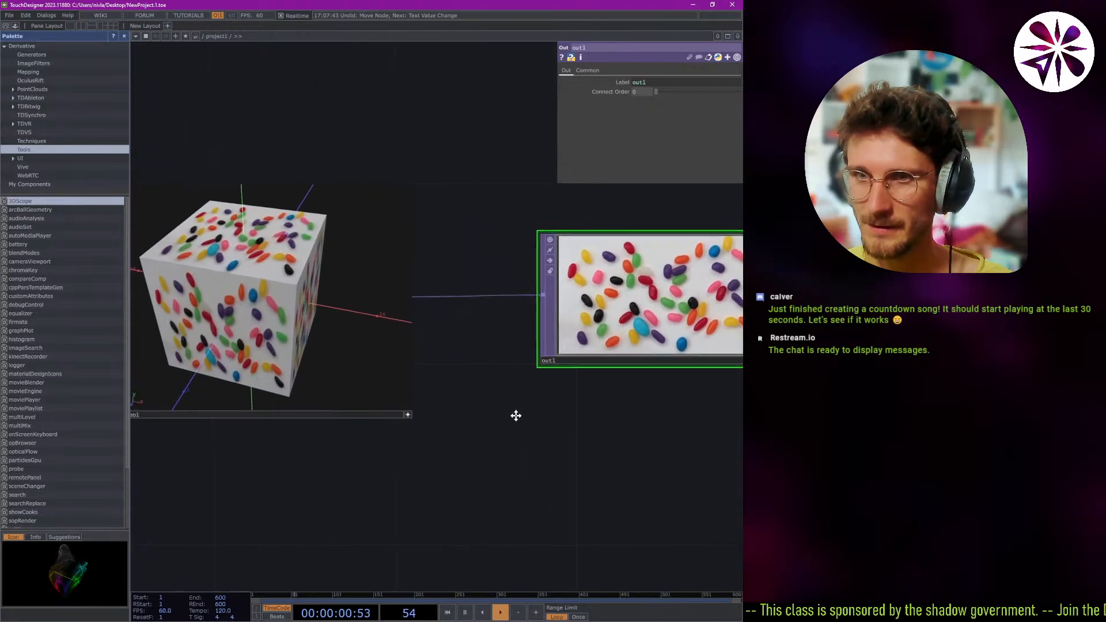
scroll(515, 413, "down", 3)
left_click_drag(314, 346, 308, 410)
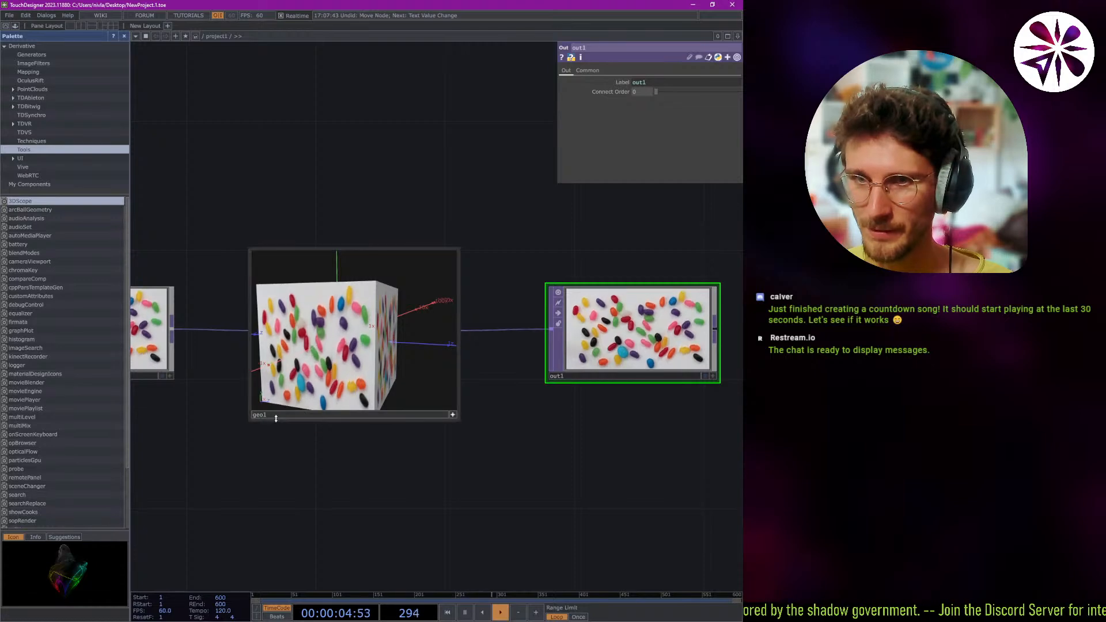
left_click_drag(252, 419, 241, 453)
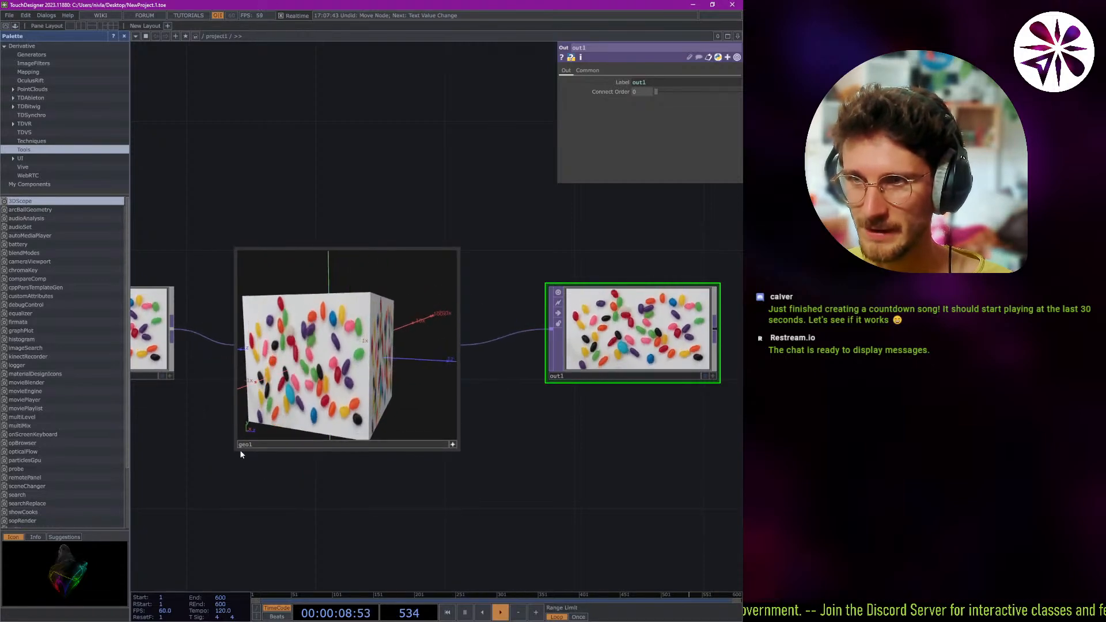
scroll(202, 474, "up", 3)
scroll(240, 493, "down", 5)
Select the displace1 operator and rotate the cube in geo1's viewer so its top face shows.
left_click_drag(207, 506, 323, 472)
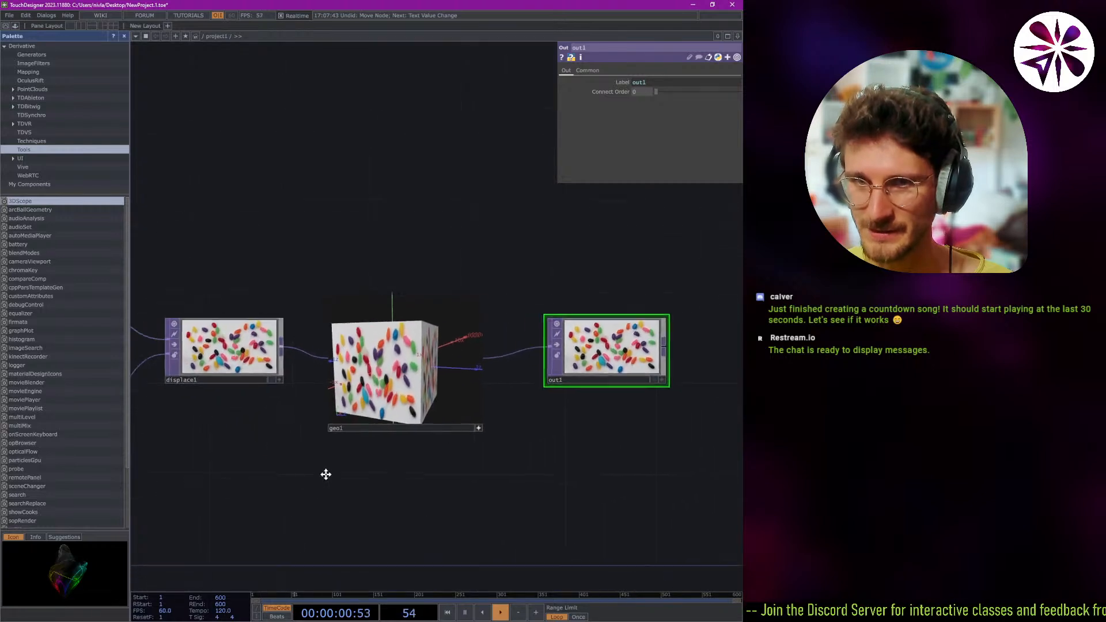
left_click(237, 377)
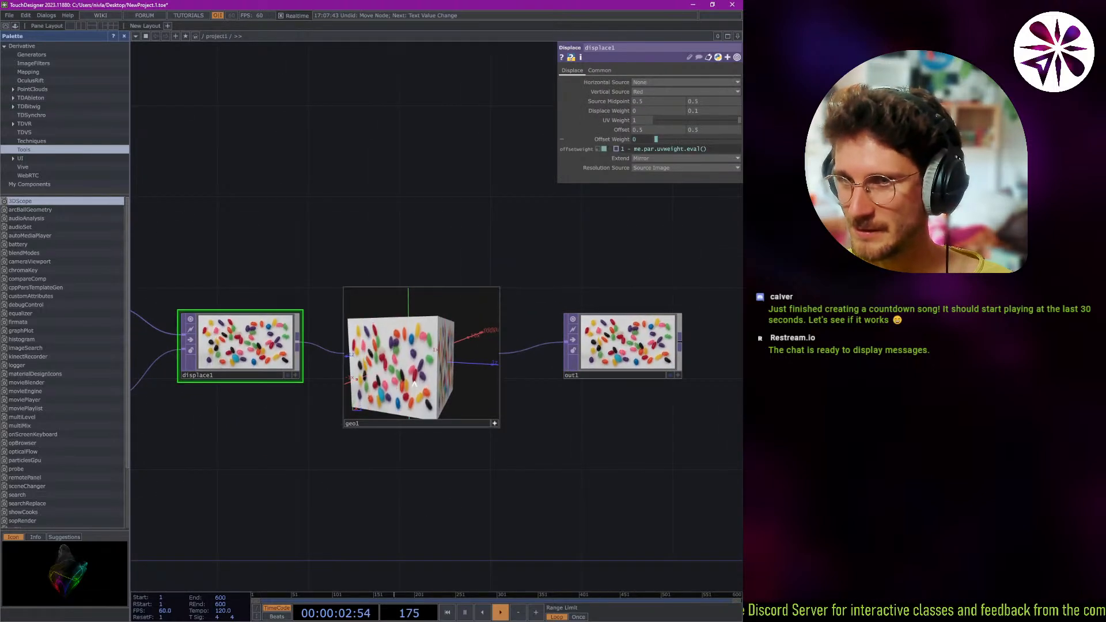
mouse_move(411, 377)
left_mouse_down()
mouse_move(402, 390)
mouse_move(414, 373)
left_mouse_up()
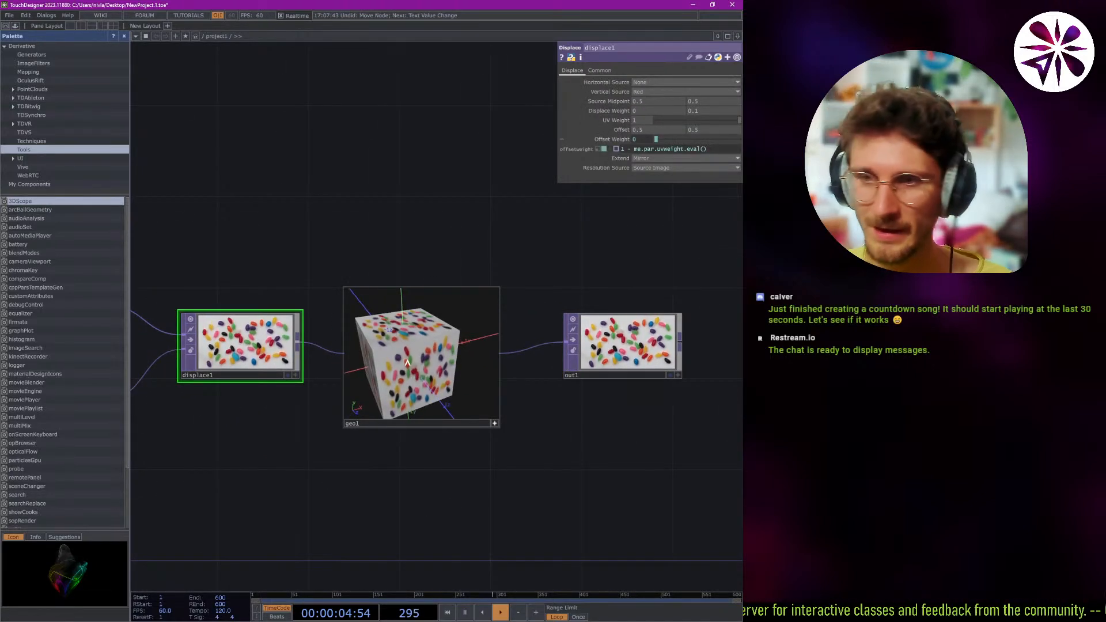
Deactivate geo1's interactive viewer and move the node up between displace1 and out1.
left_click(494, 424)
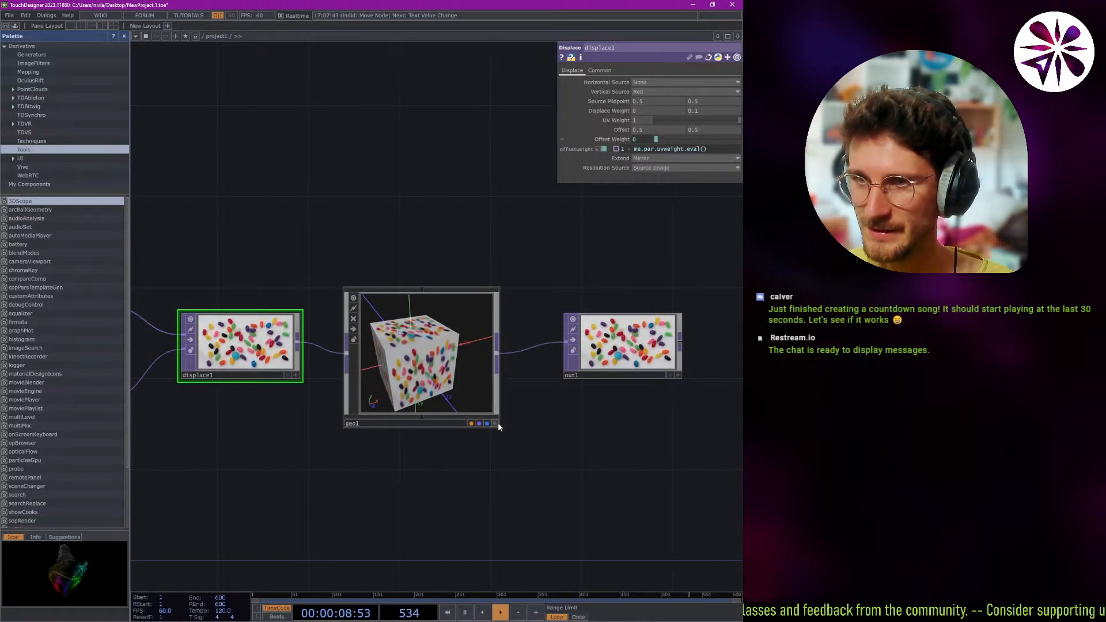
left_click(494, 424)
left_click(494, 424)
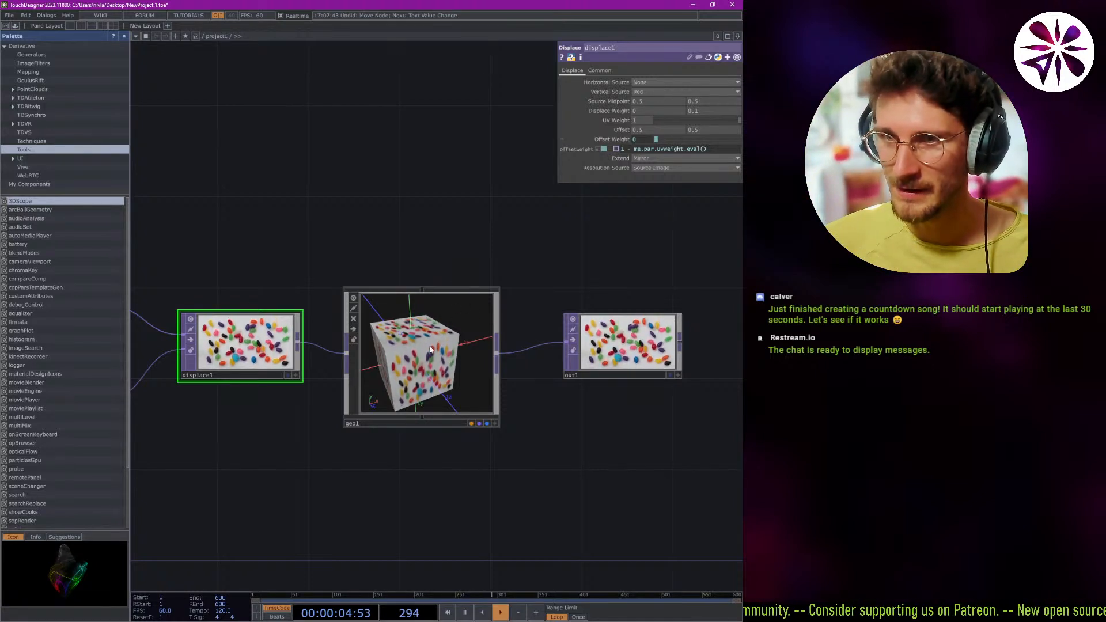
left_click_drag(433, 359, 420, 321)
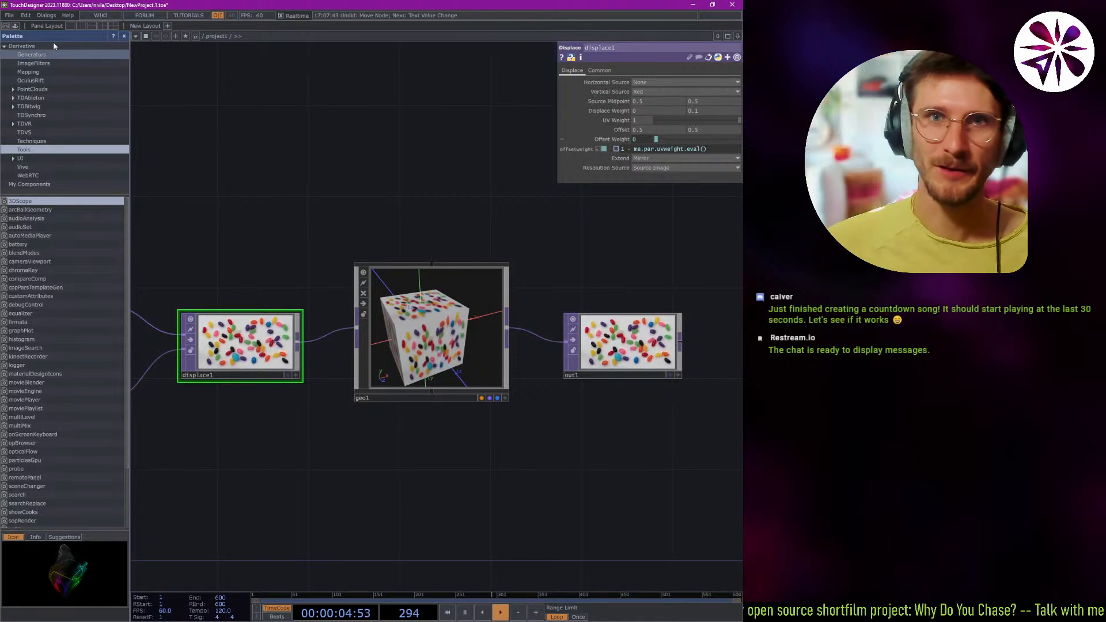
left_click(10, 15)
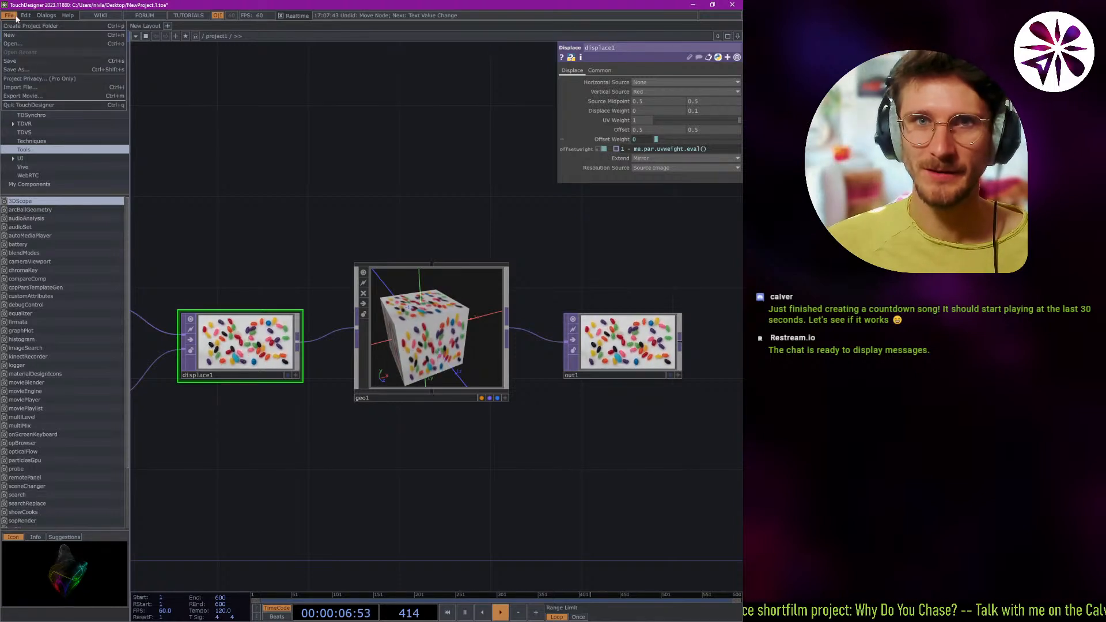
mouse_move(24, 16)
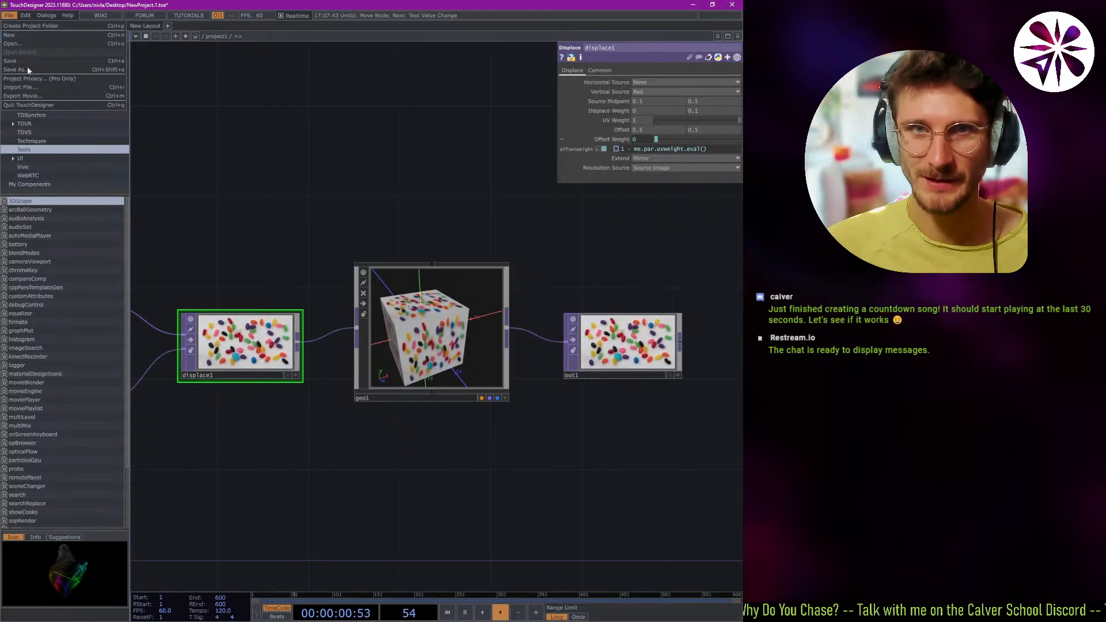
left_click(41, 43)
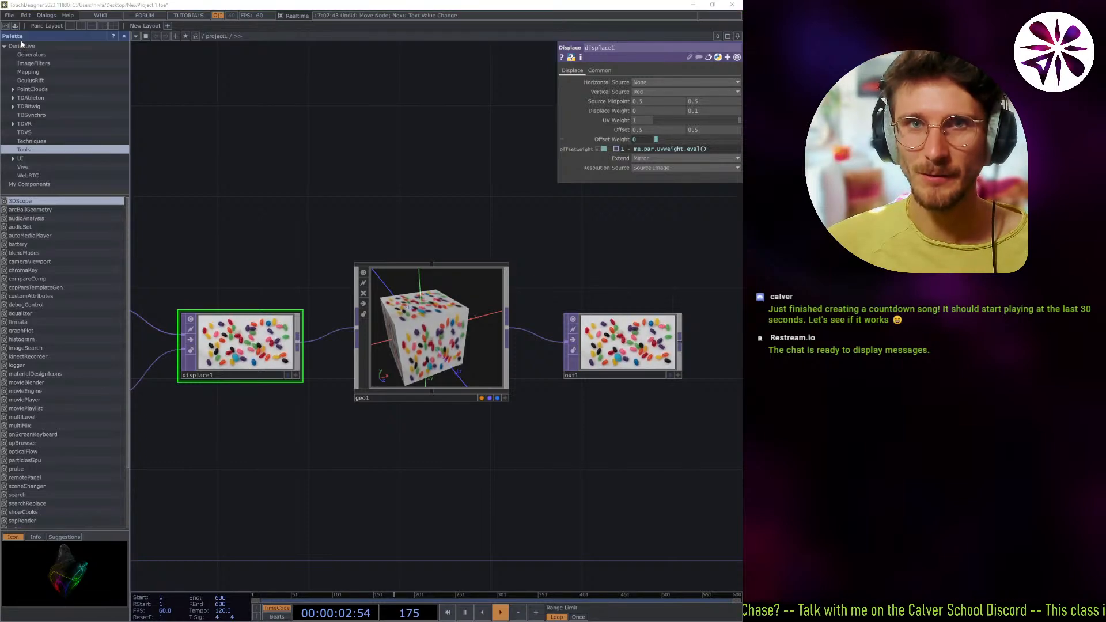
scroll(120, 163, "down", 6)
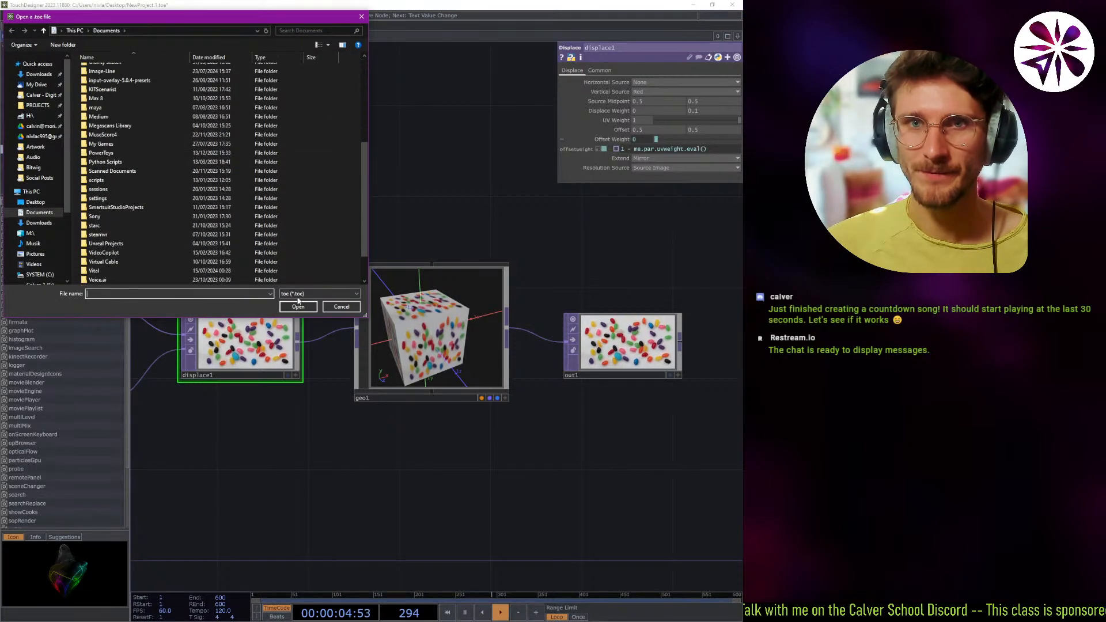
left_click(349, 309)
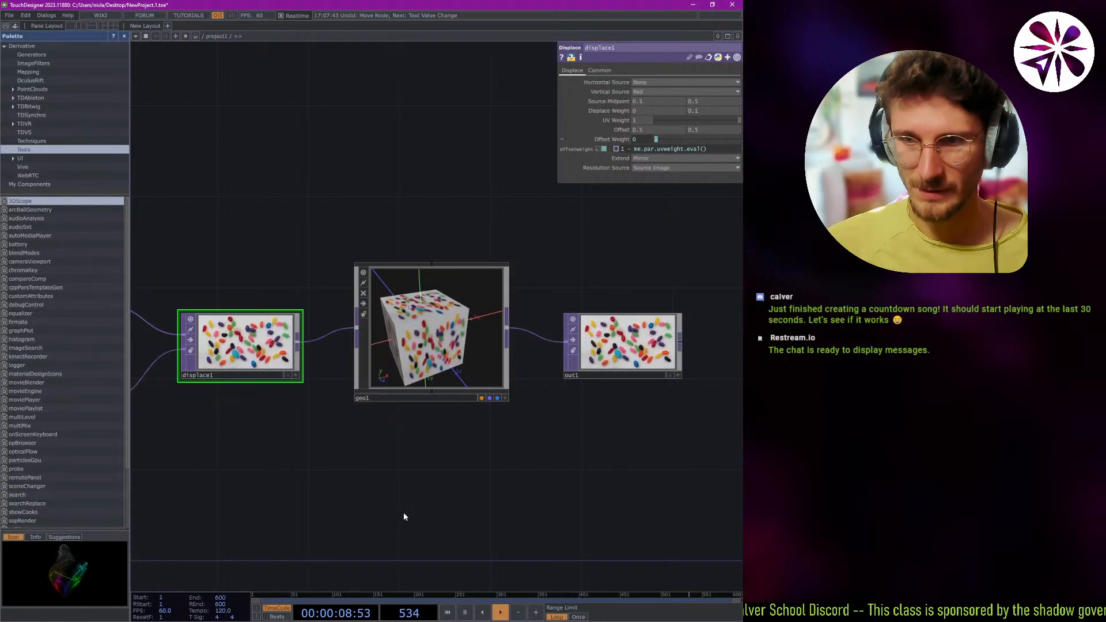
Look through the CHOP, SOP, MAT, DAT, Custom and COMP operator families in the OP Create Dialog.
scroll(322, 456, "down", 1)
left_click_drag(265, 213, 385, 187)
left_click_drag(398, 243, 390, 252)
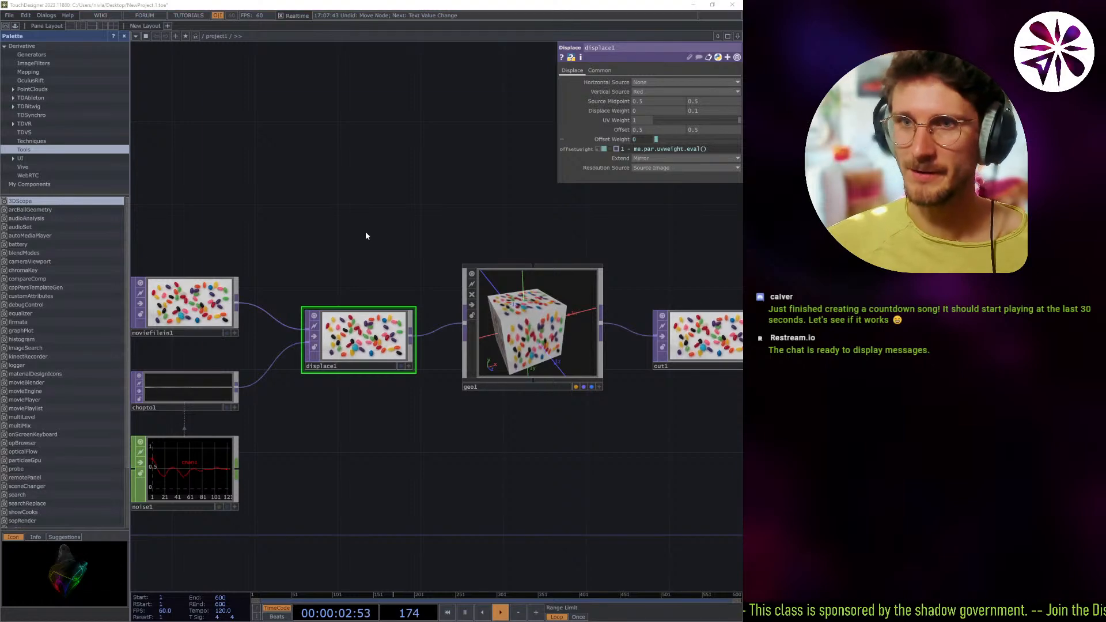
key("Tab")
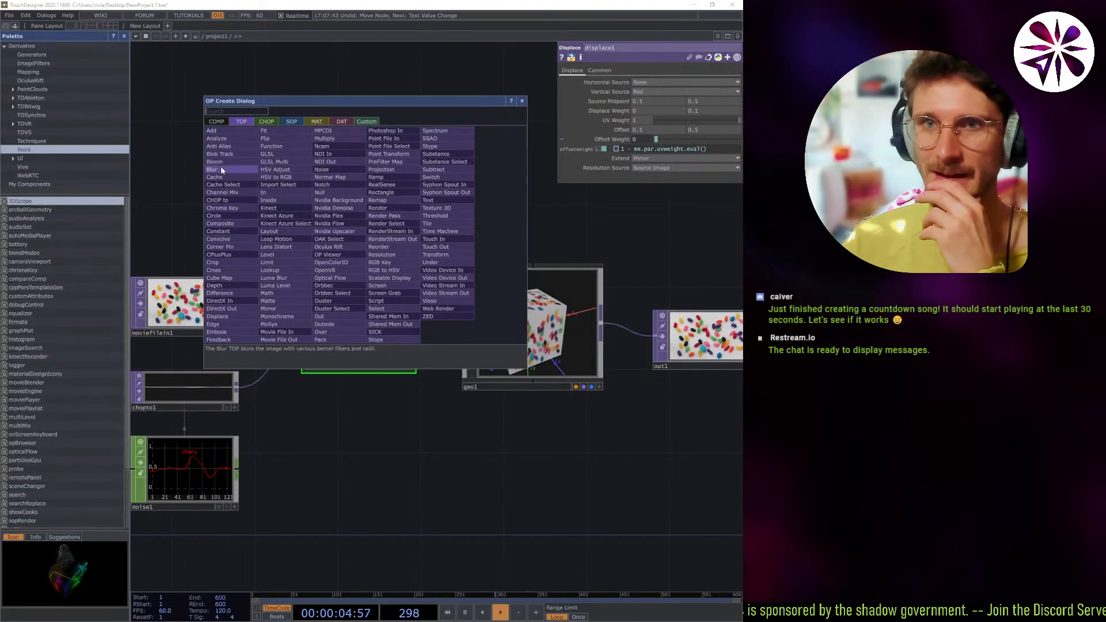
left_click(268, 124)
left_click(294, 124)
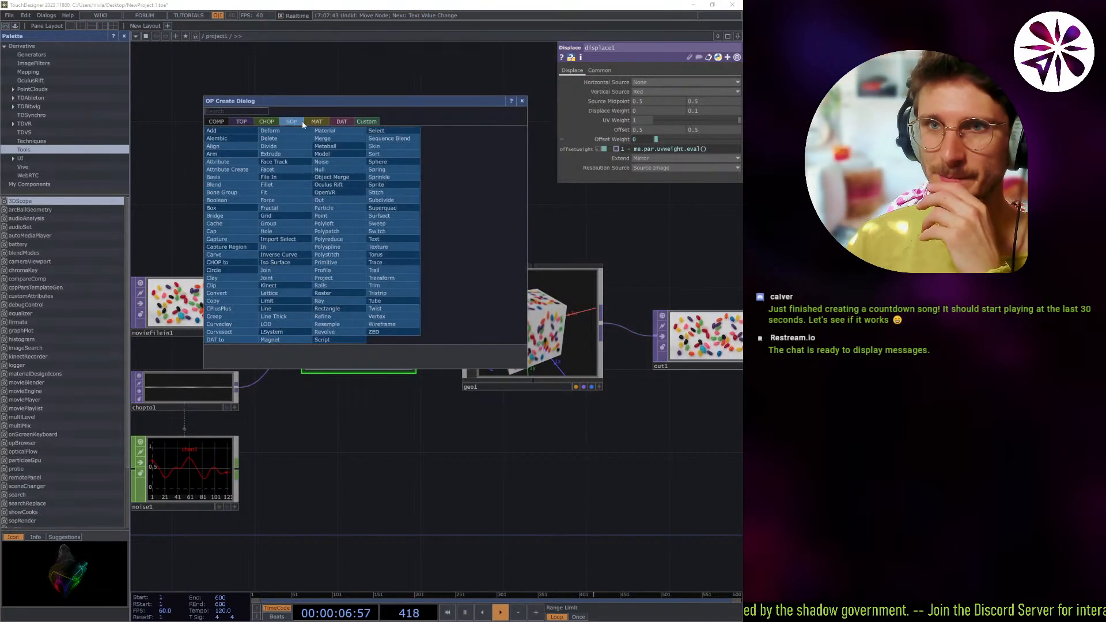
left_click(316, 125)
left_click(338, 123)
left_click(369, 124)
left_click(236, 125)
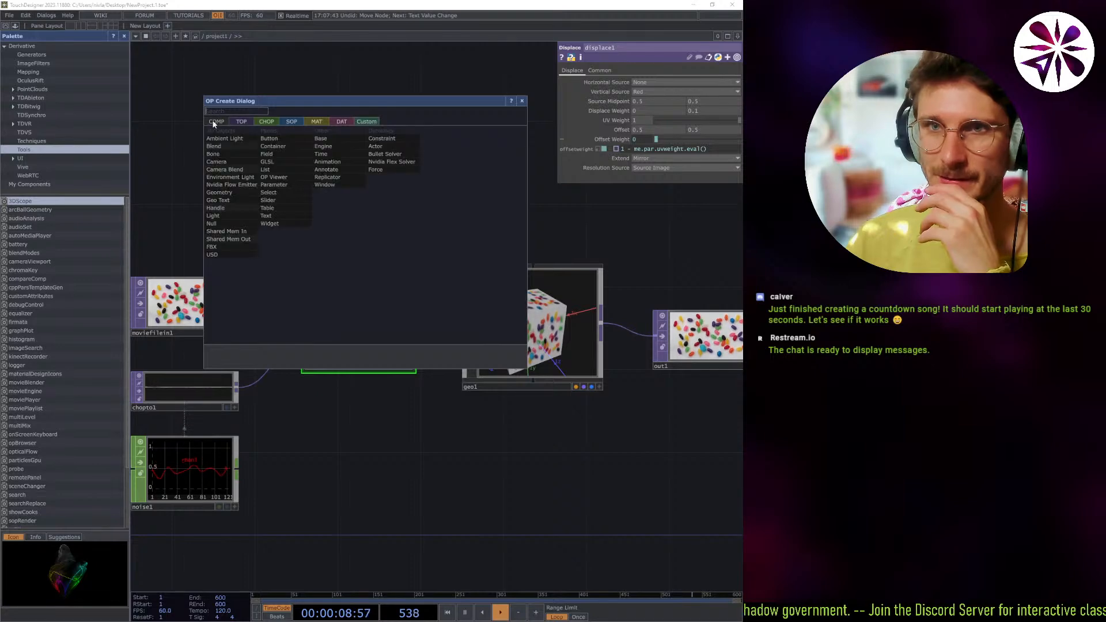
key("Escape")
Place an Nvidia Upscaler operator in the empty area above displace1 and delete it again.
right_click(283, 166)
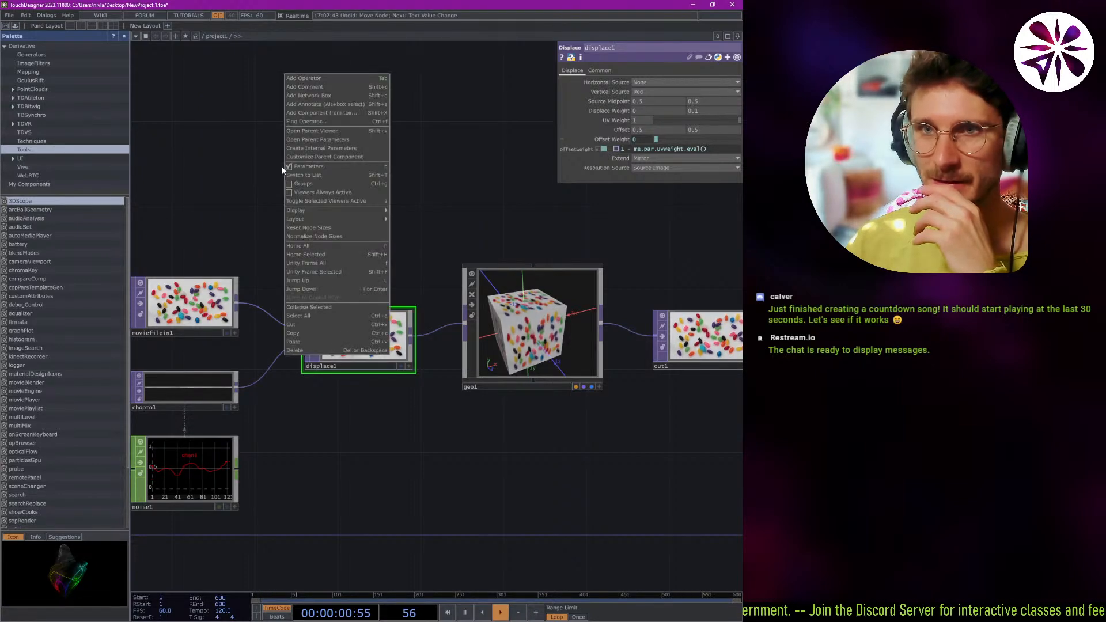
left_click(261, 171)
key("ctrl+v")
left_click(343, 188)
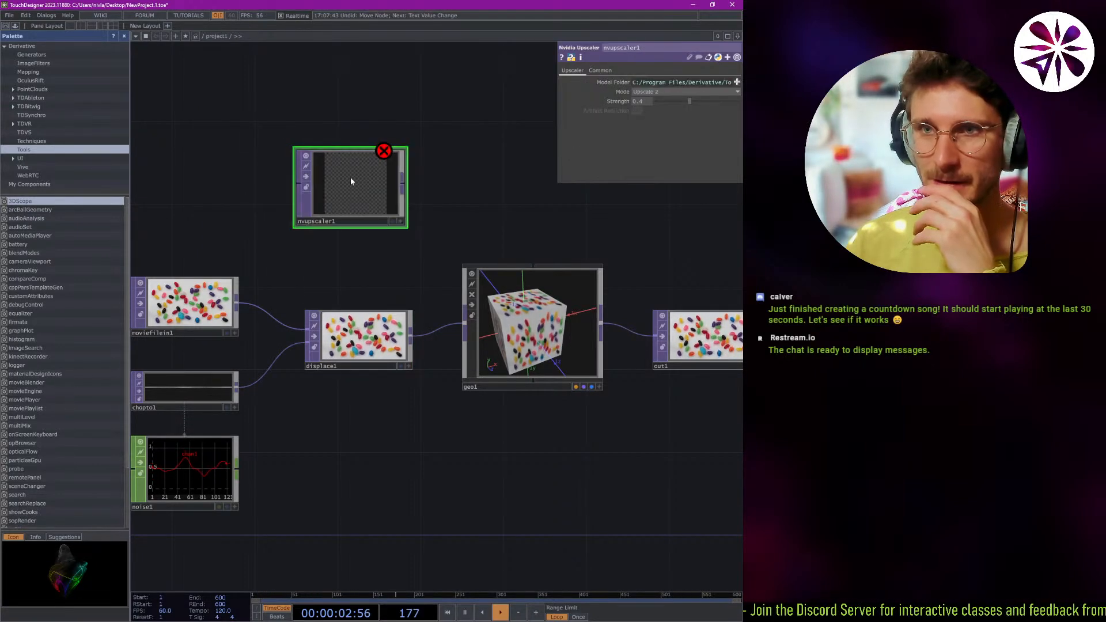
key("Delete")
Search the operators for "midi" and place a MIDI In CHOP in the empty area above displace1.
key("Tab")
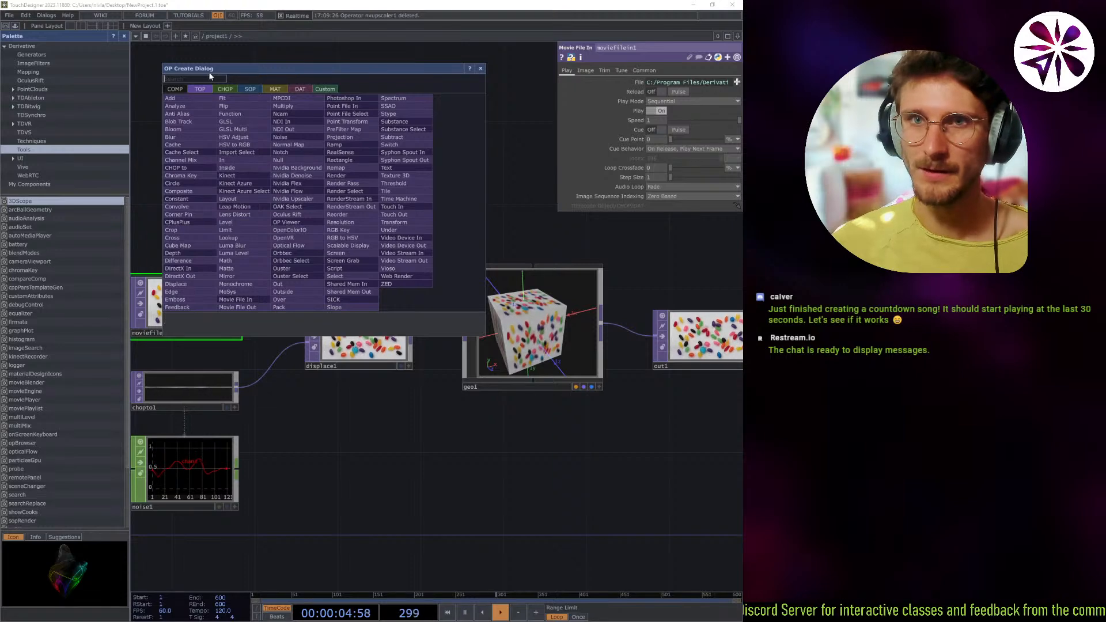
type("midi")
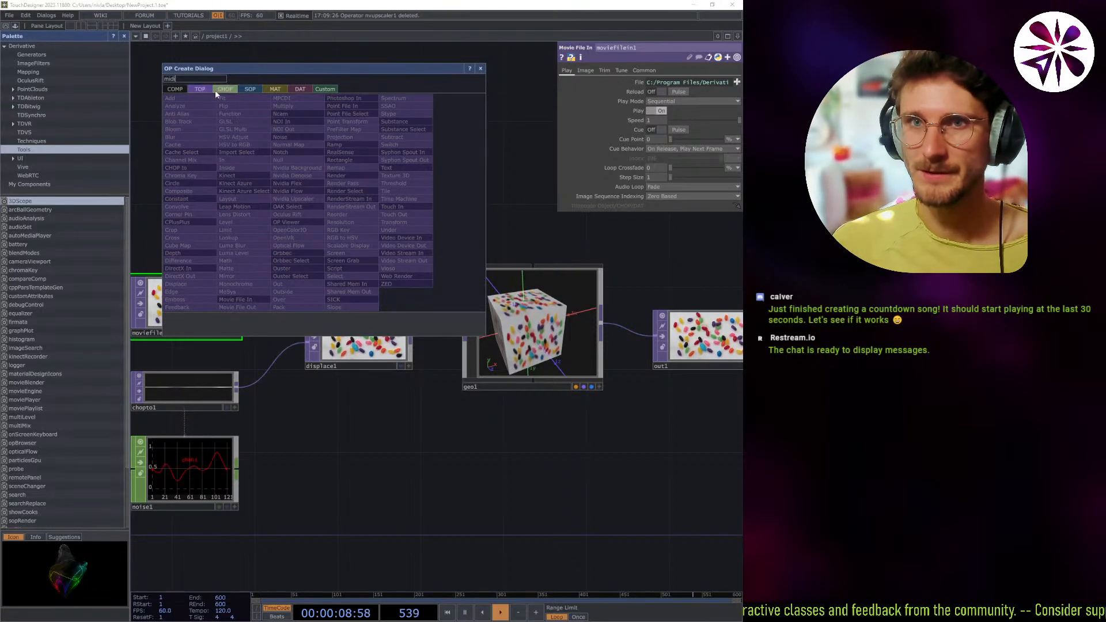
left_click(229, 91)
left_click(201, 90)
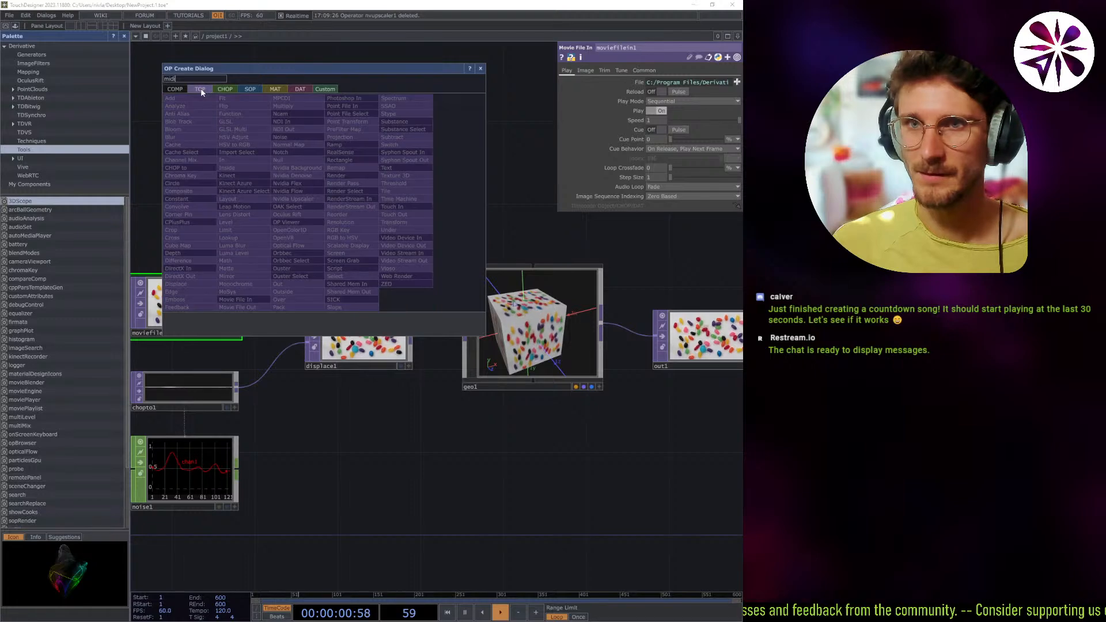
left_click(221, 89)
left_click(350, 130)
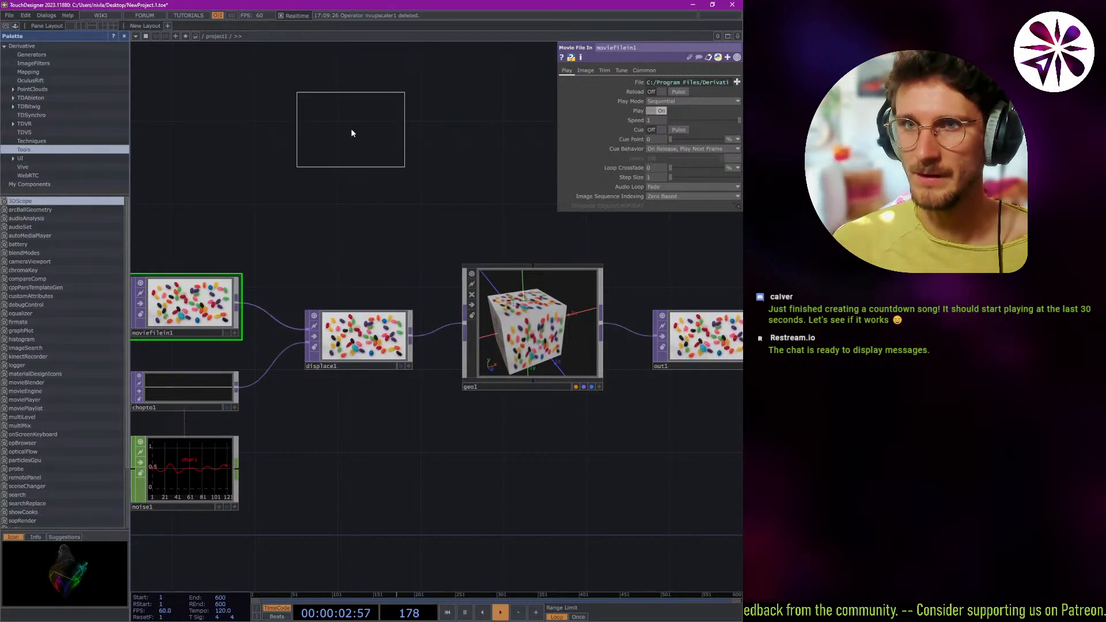
left_click(321, 163)
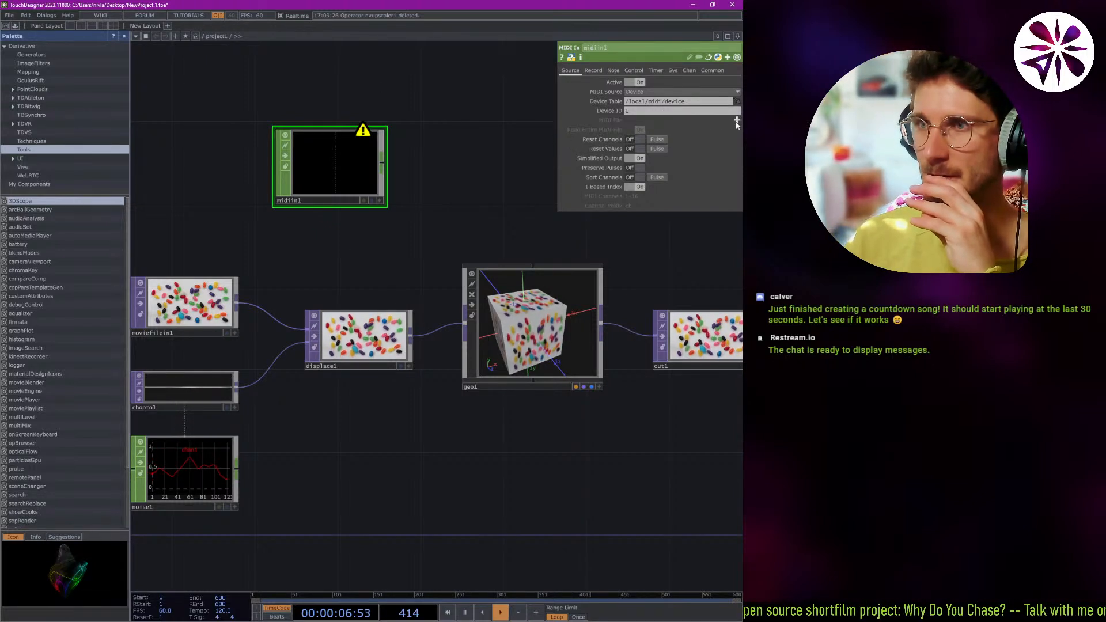
Open the Preferences and move the dialog over the network so its general settings are fully readable.
left_click(48, 15)
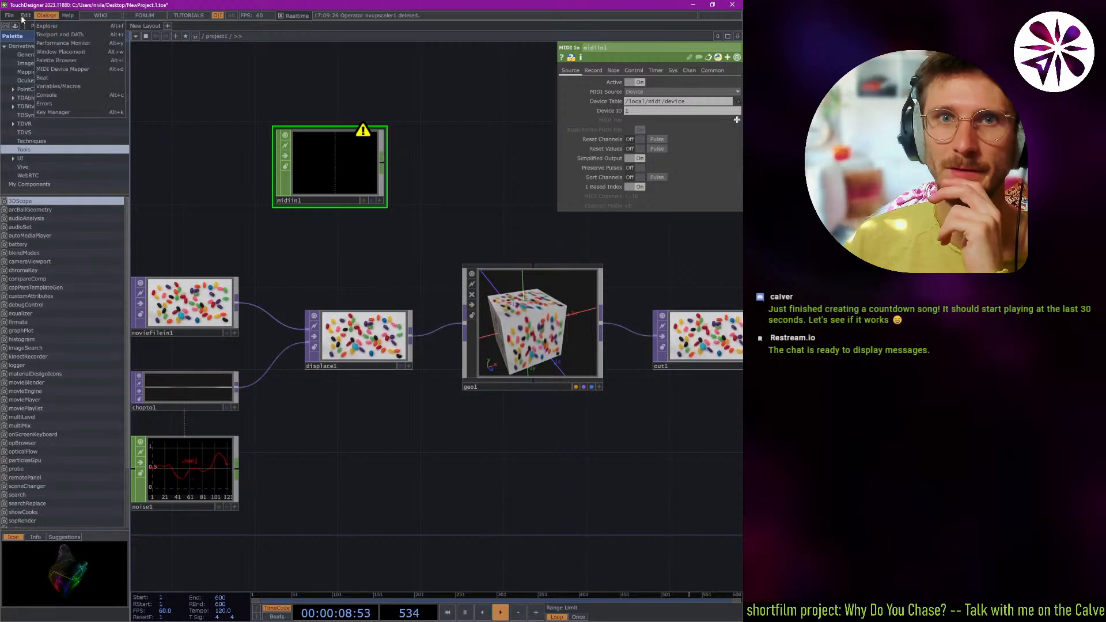
left_click(10, 15)
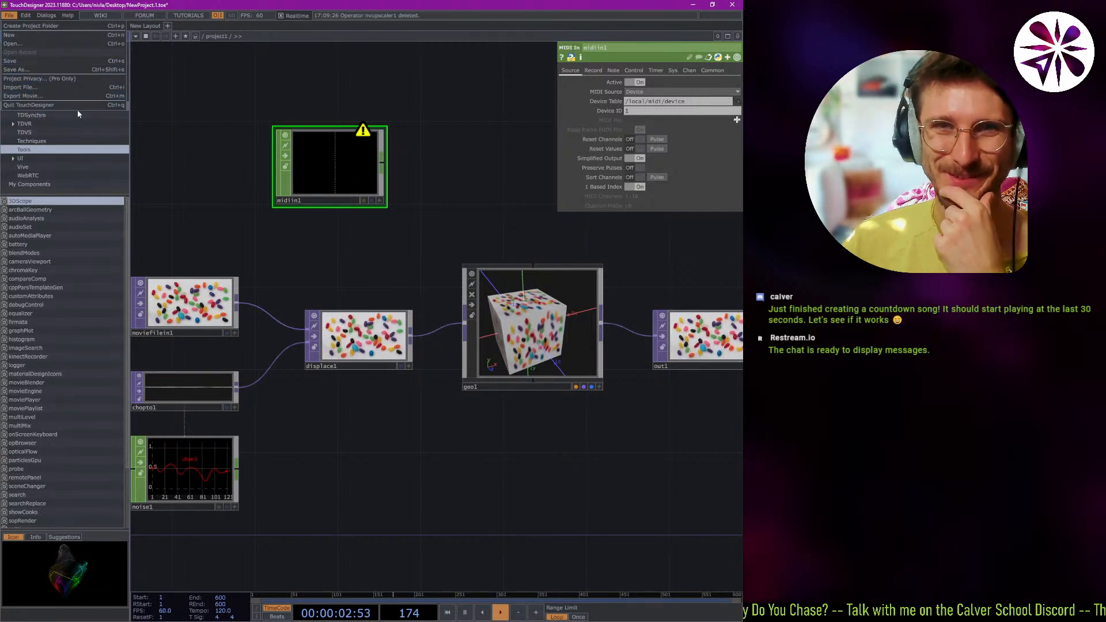
left_click(27, 15)
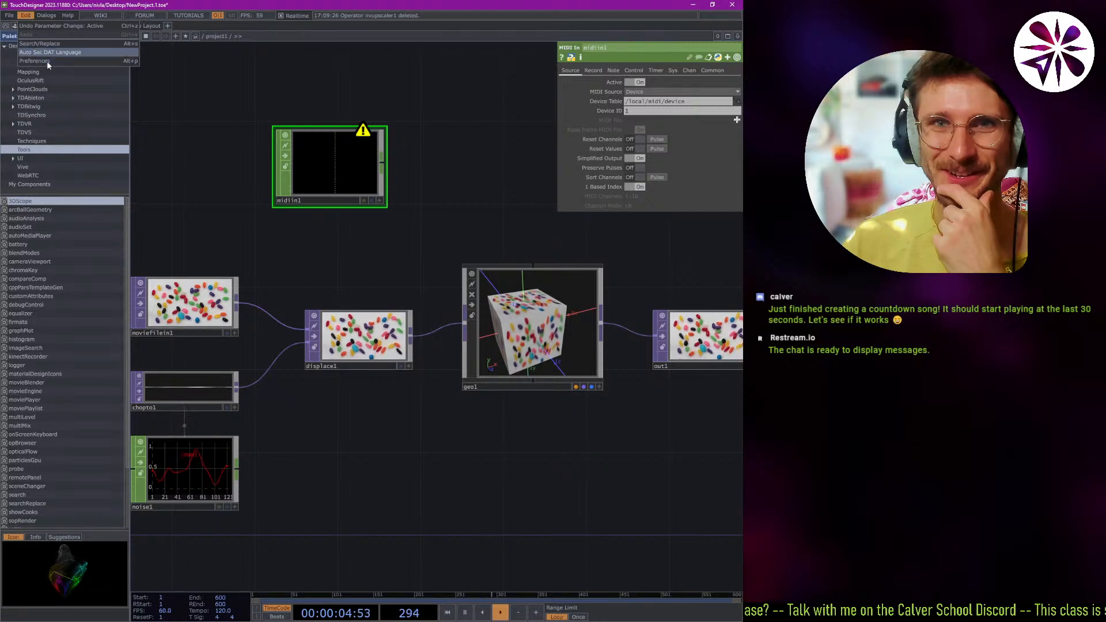
left_click(96, 61)
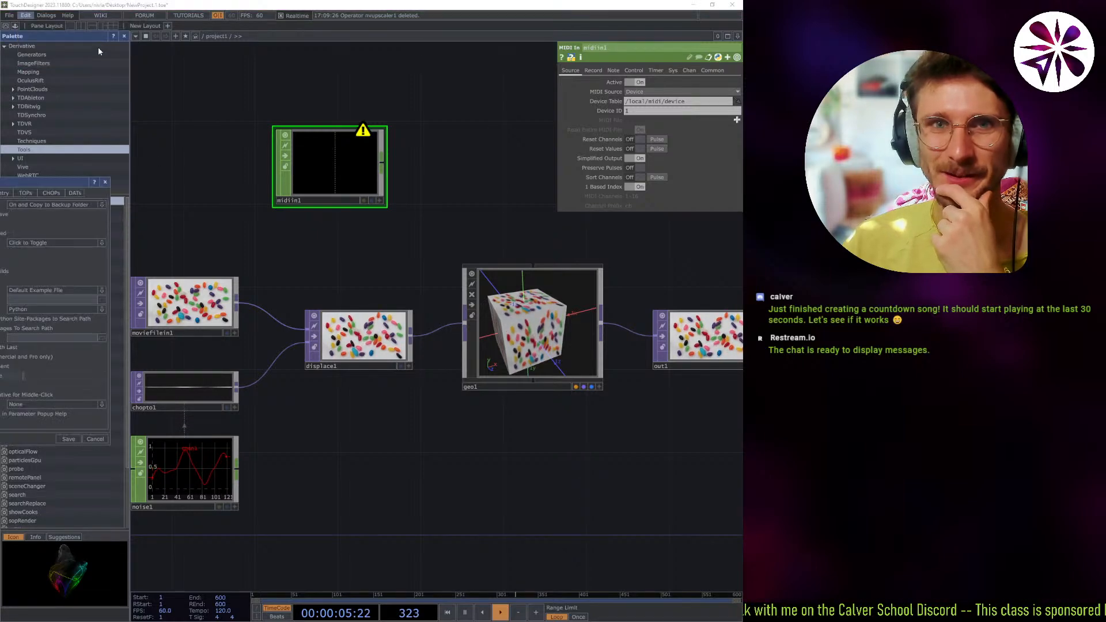
left_click_drag(32, 182, 334, 245)
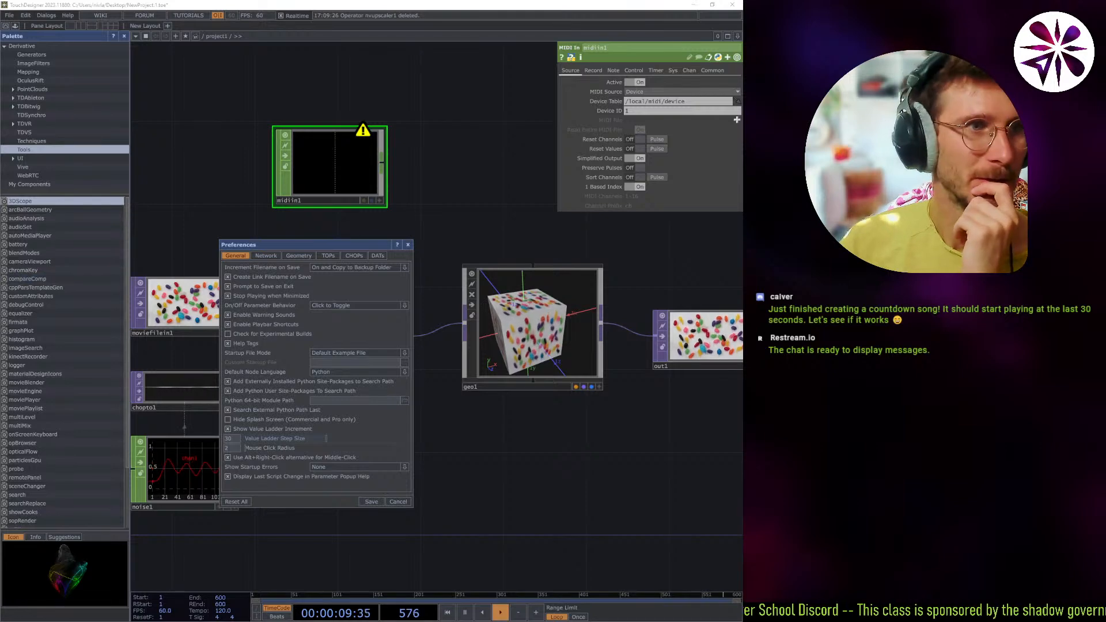
Switch to the YouTube browser window, play "01 – About TouchDesigner" in theater mode and skip ahead to its Showcase section.
key("alt+Tab")
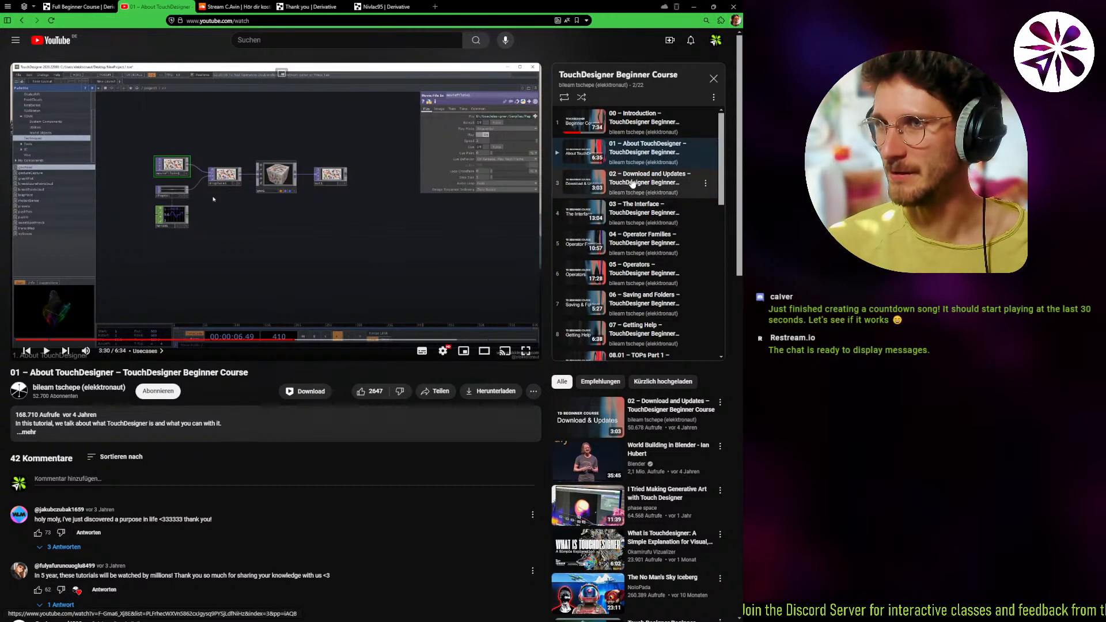
left_click(430, 223)
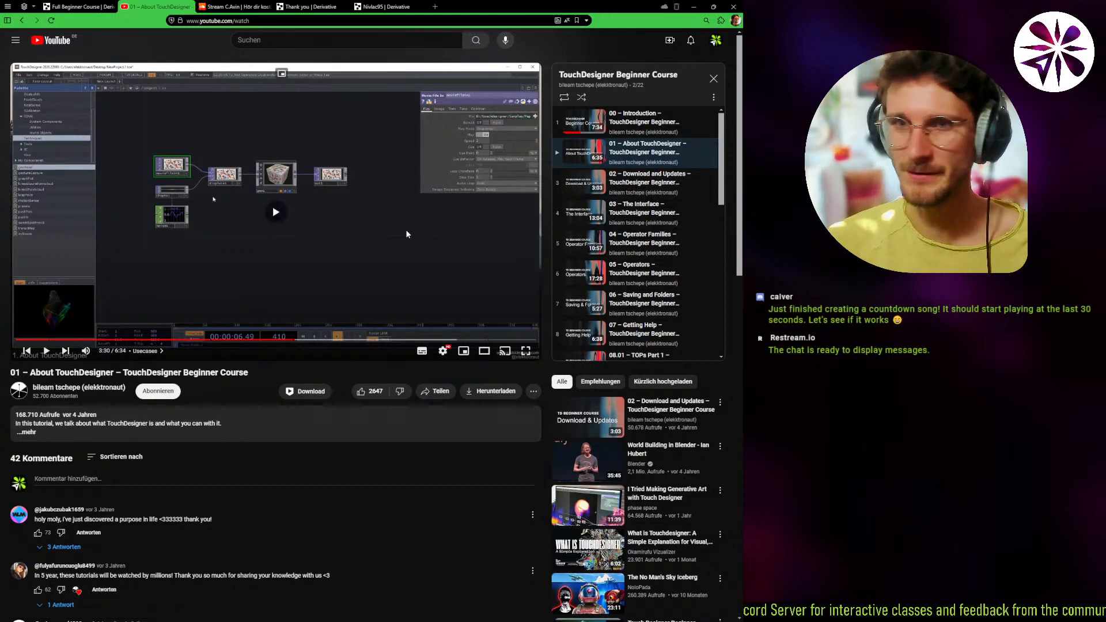
key("t")
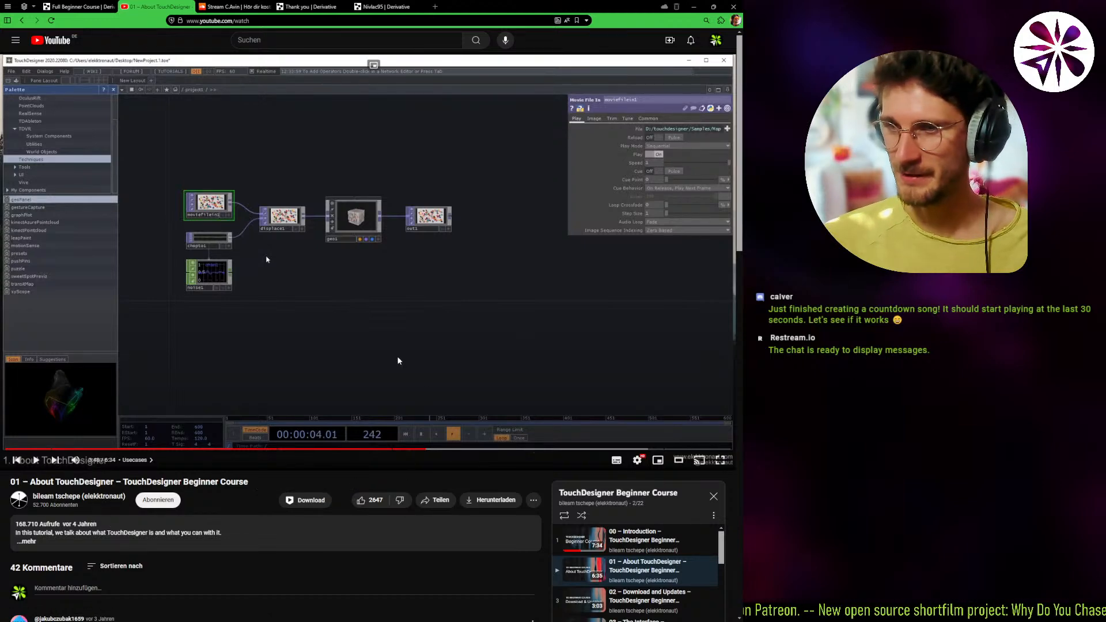
scroll(384, 488, "down", 3)
scroll(382, 490, "up", 3)
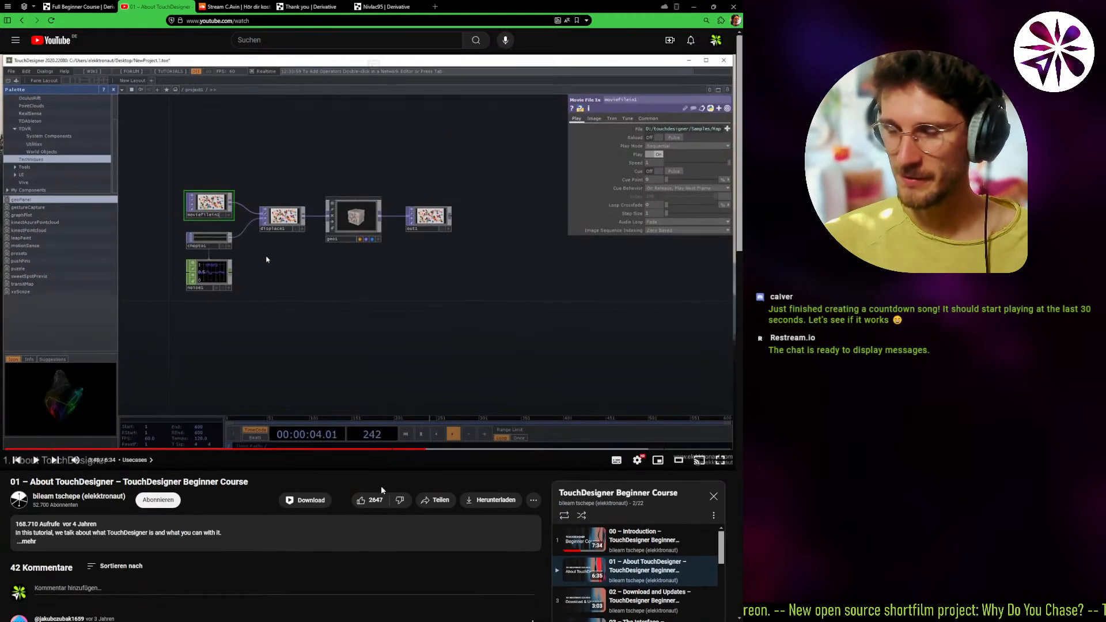
left_click(331, 345)
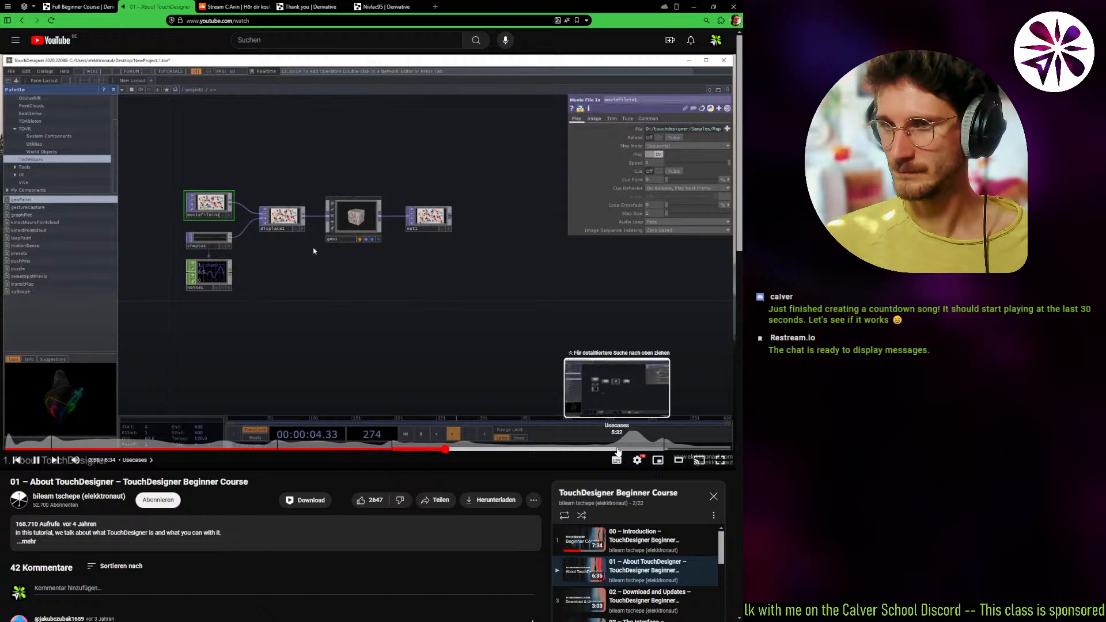
left_click(618, 448)
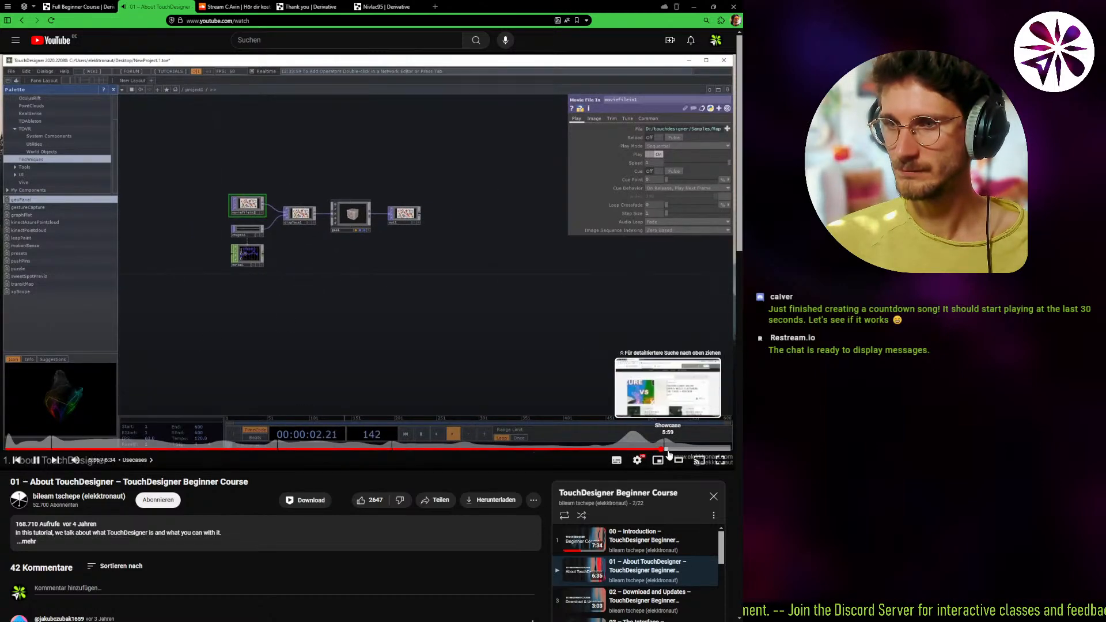
left_click(696, 449)
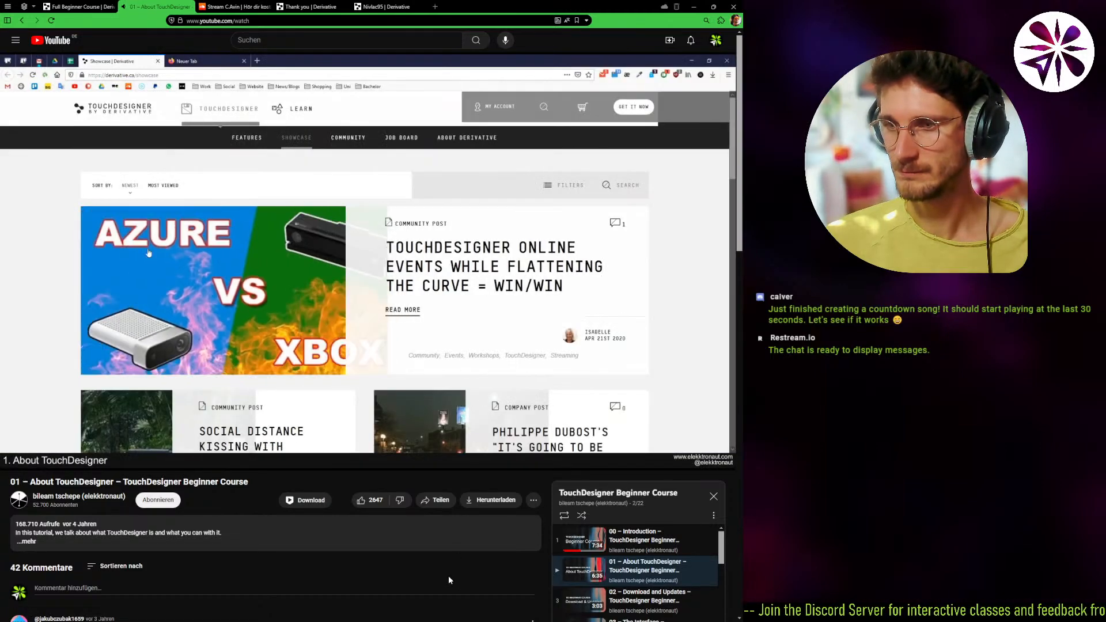
Open lesson "02 – Download and Updates" from the course playlist and continue to lesson "03 – The Interface".
scroll(449, 579, "down", 1)
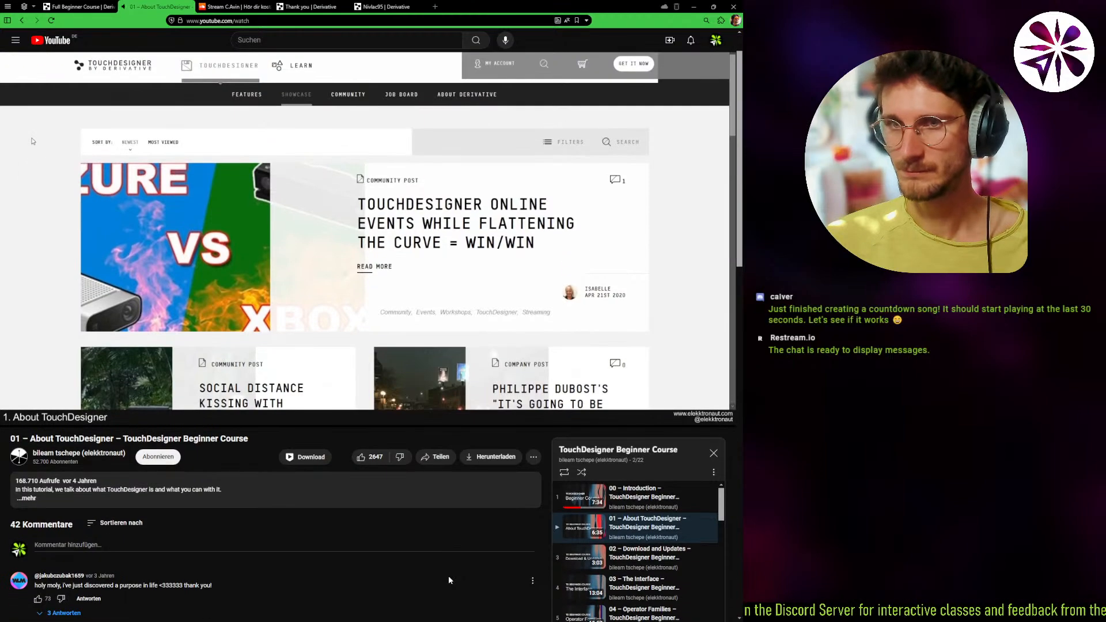
scroll(452, 571, "down", 1)
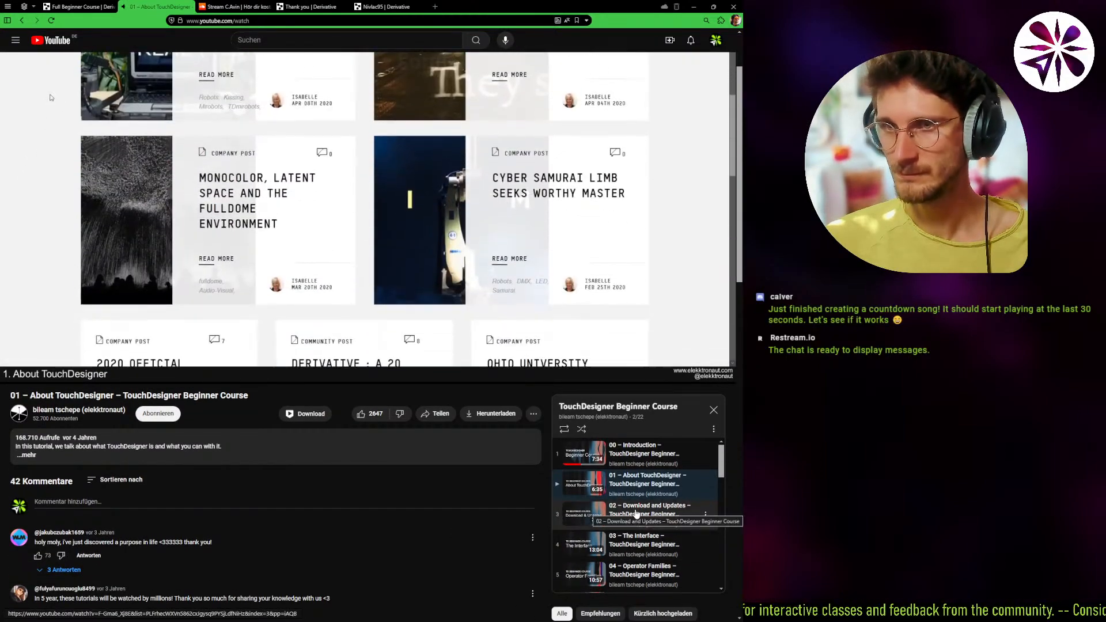
left_click(636, 514)
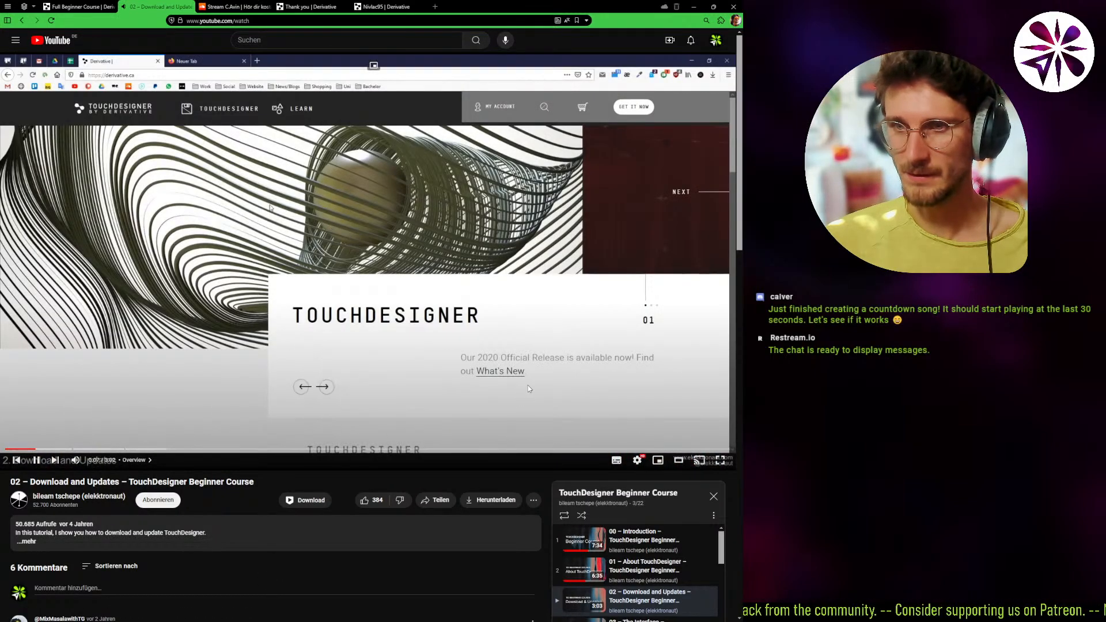
scroll(530, 530, "down", 3)
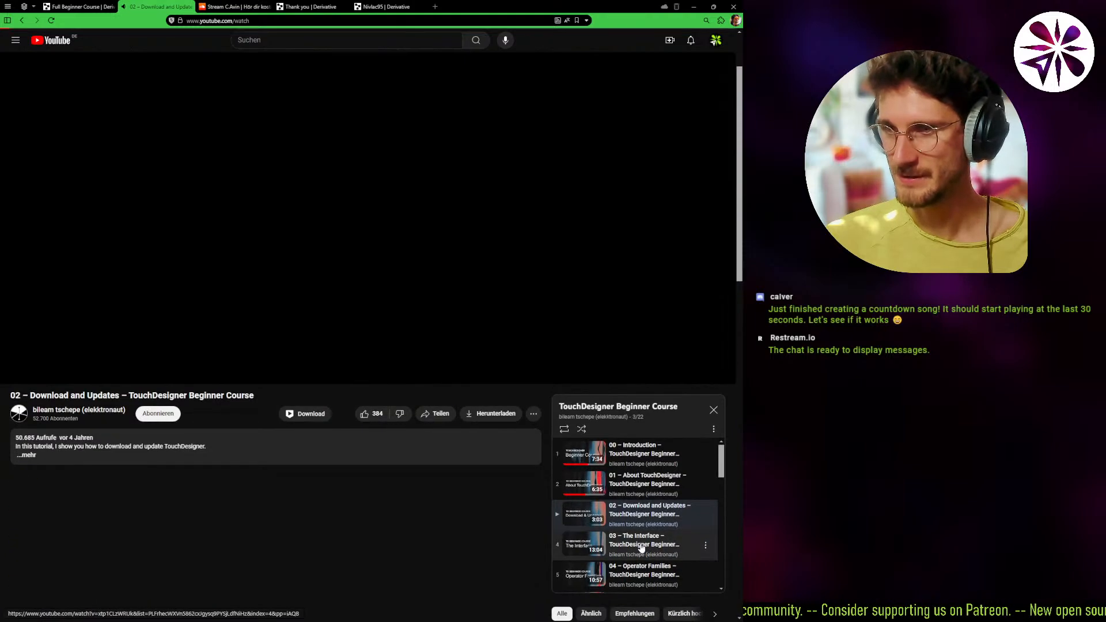
left_click(641, 547)
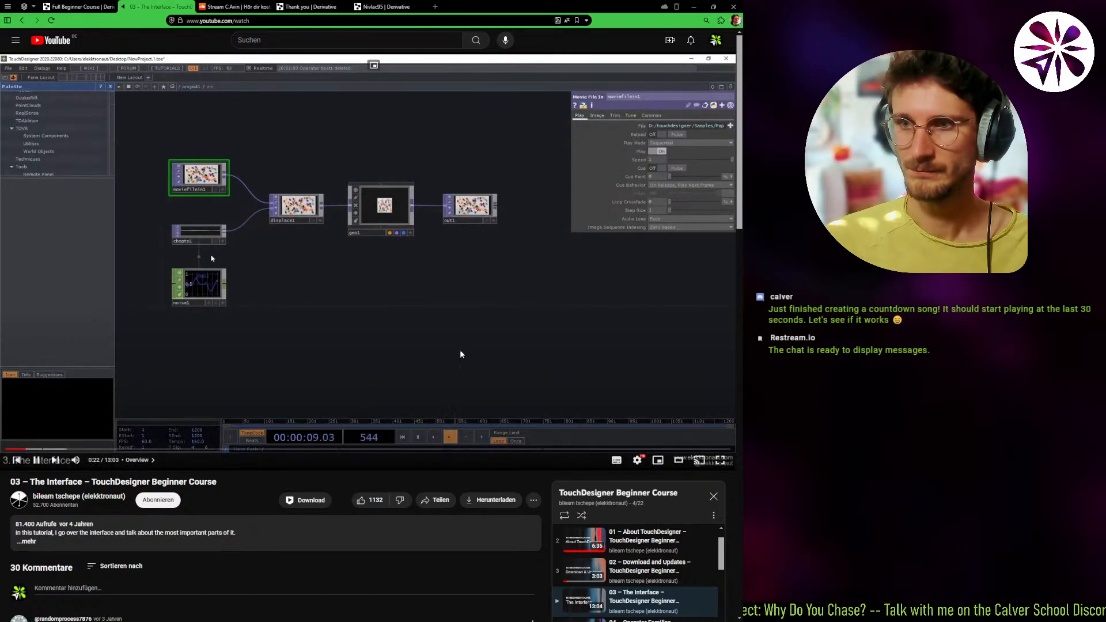
Skip within "03 – The Interface" and pause the video in its Palette chapter.
key("Right")
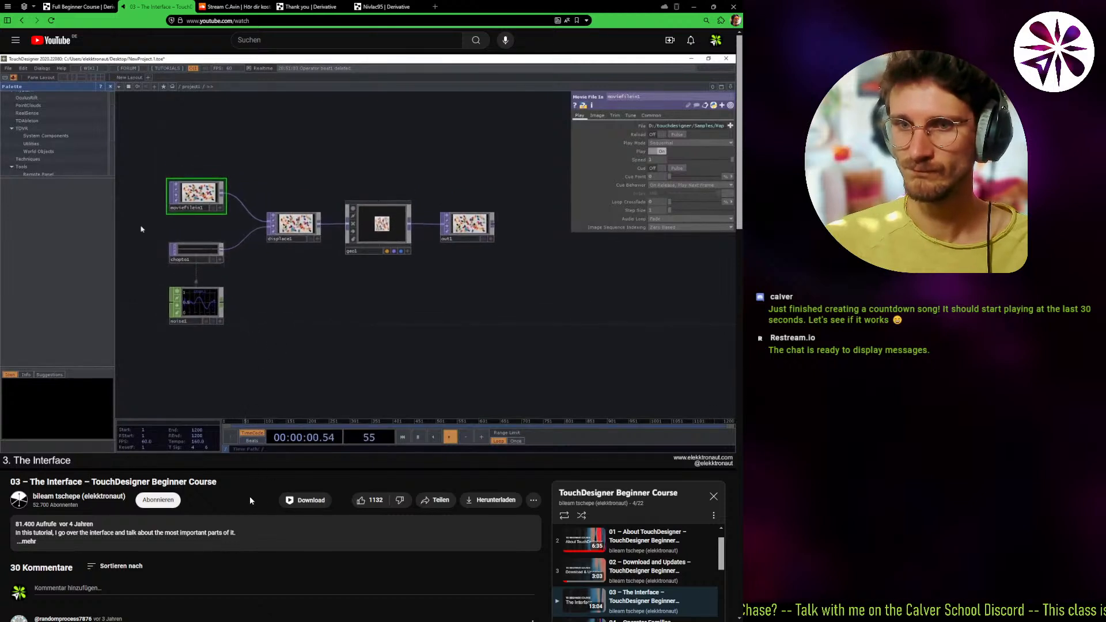
key("Left")
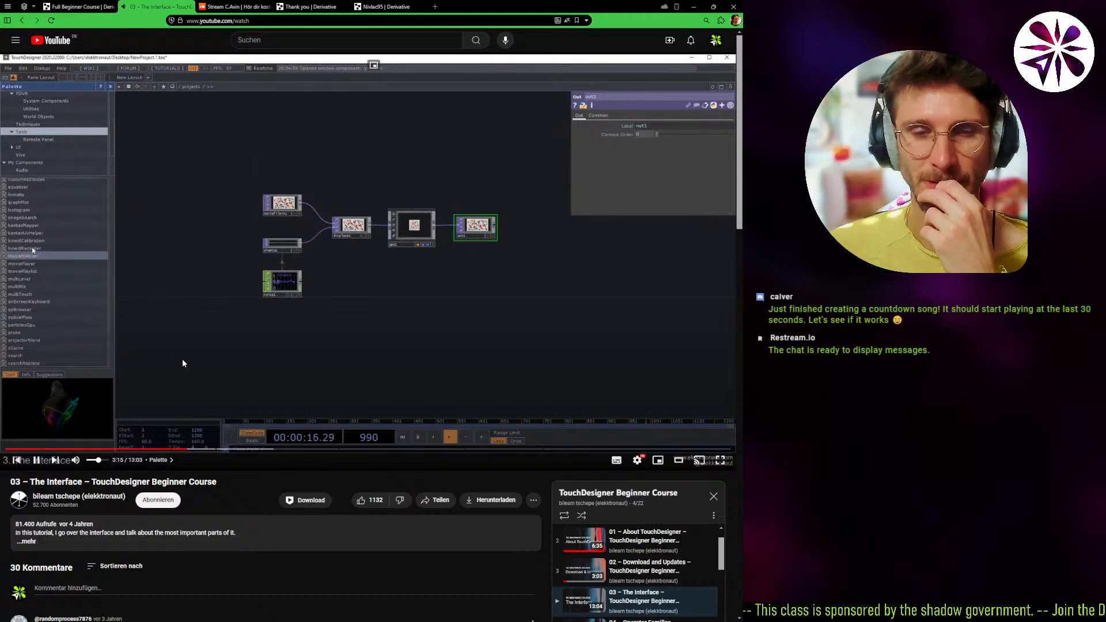
left_click(195, 346)
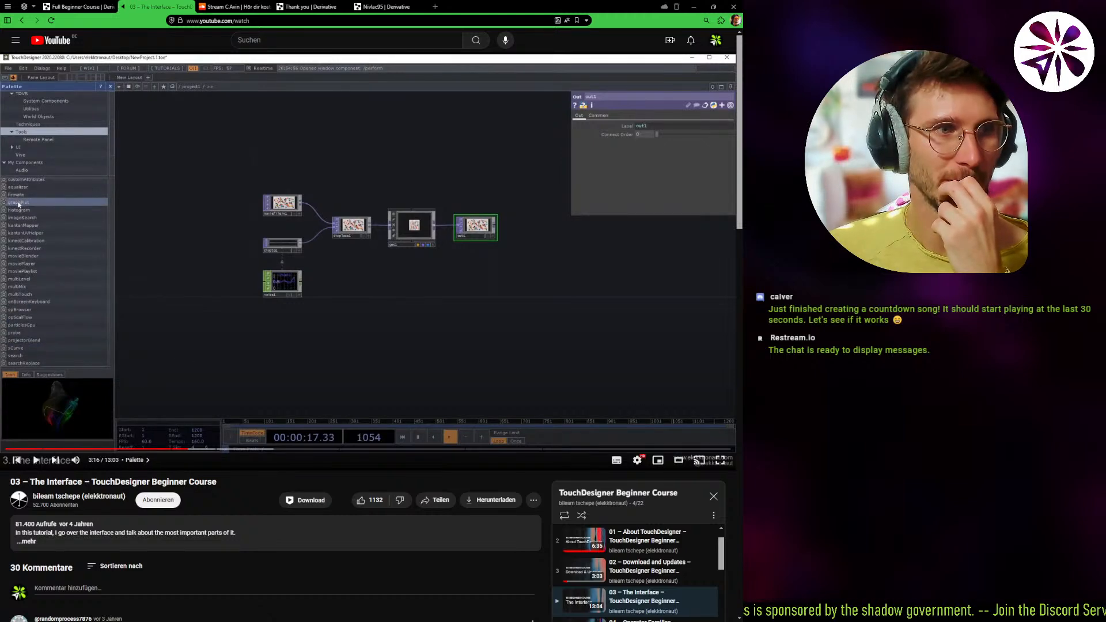
Switch back to TouchDesigner and delete the MIDI In operator from the network.
key("alt+Tab")
left_click(407, 245)
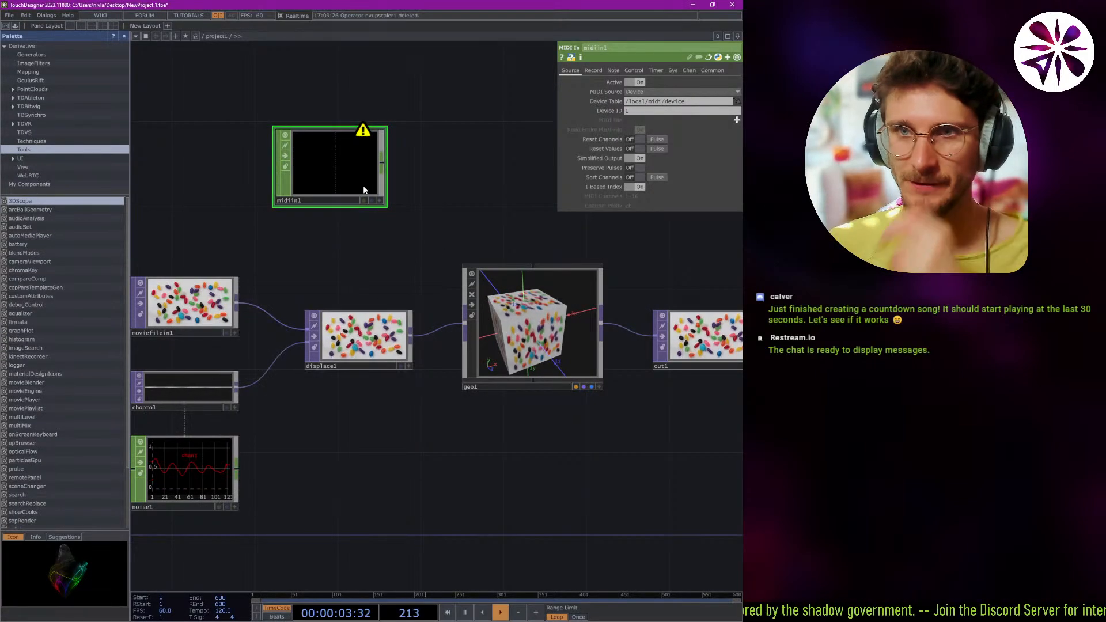
key("Delete")
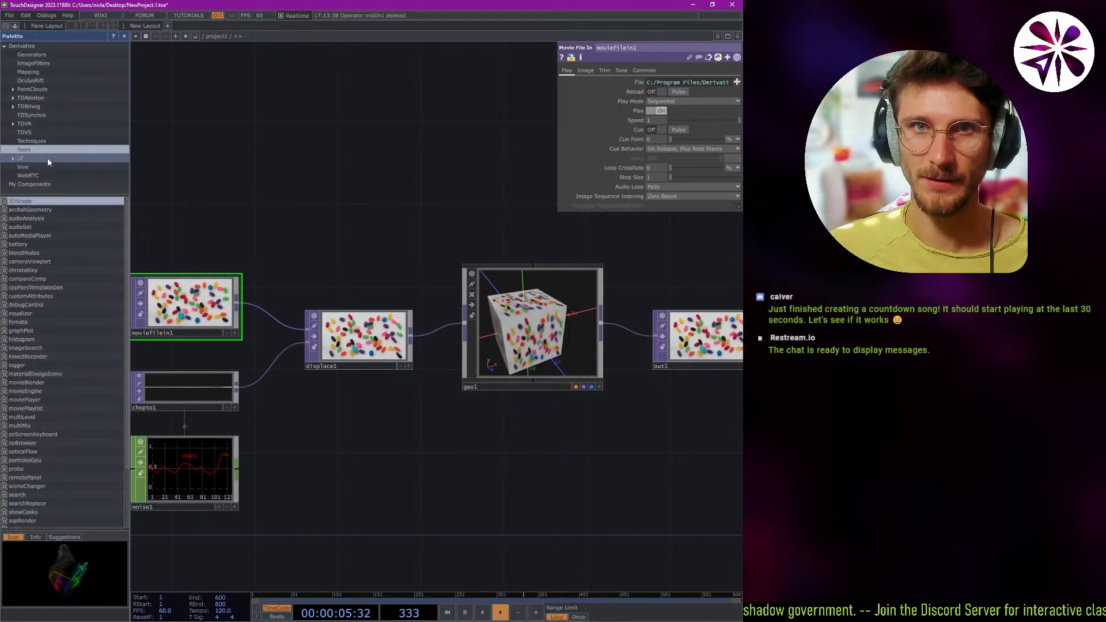
Preview the Palette's Generators components julia, mandelbrot, mesh, noise and superFormula.
left_click(51, 55)
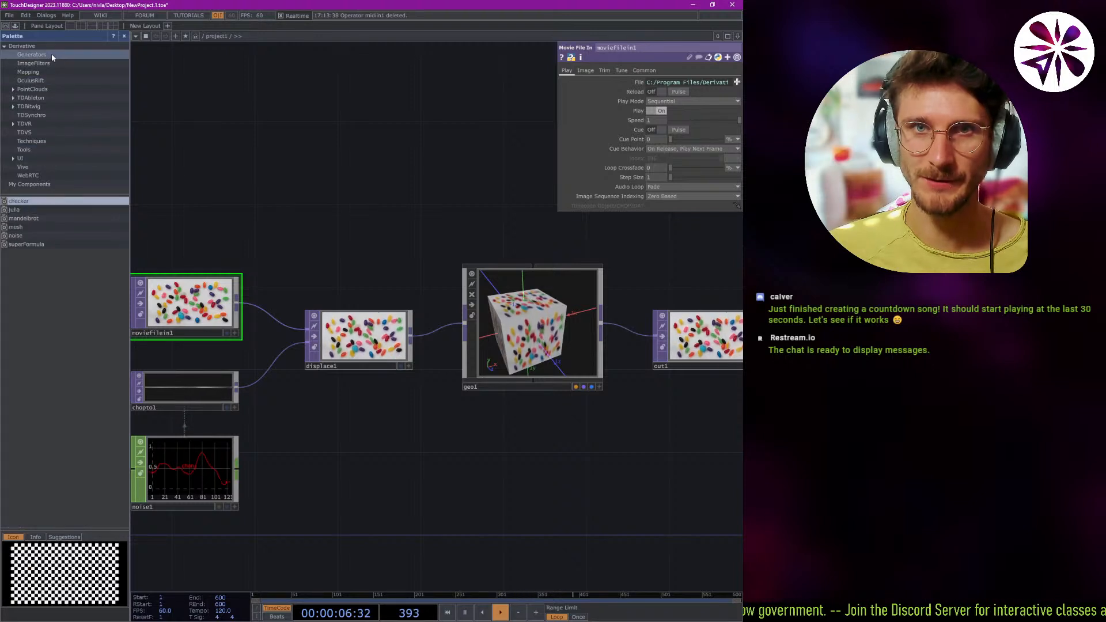
left_click(35, 210)
left_click(37, 218)
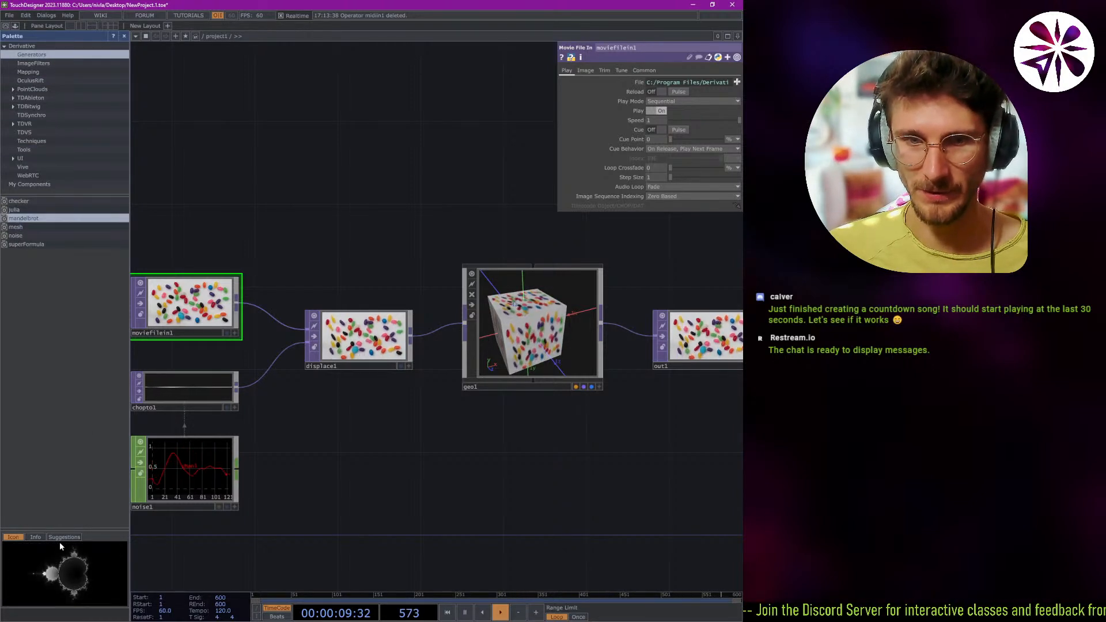
left_click(28, 226)
left_click(27, 237)
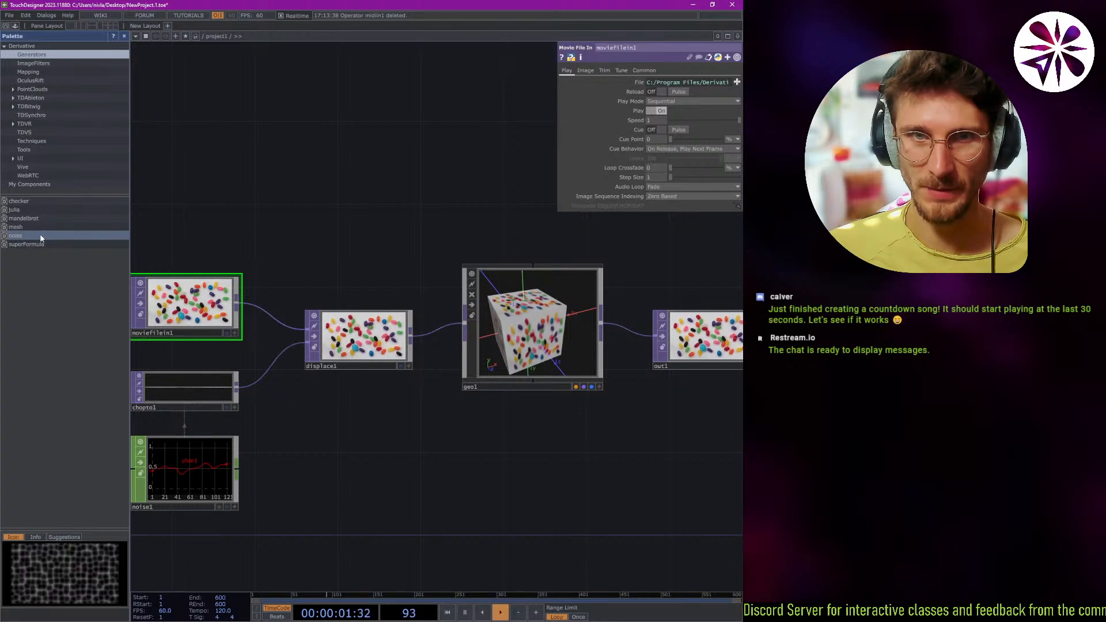
left_click(32, 245)
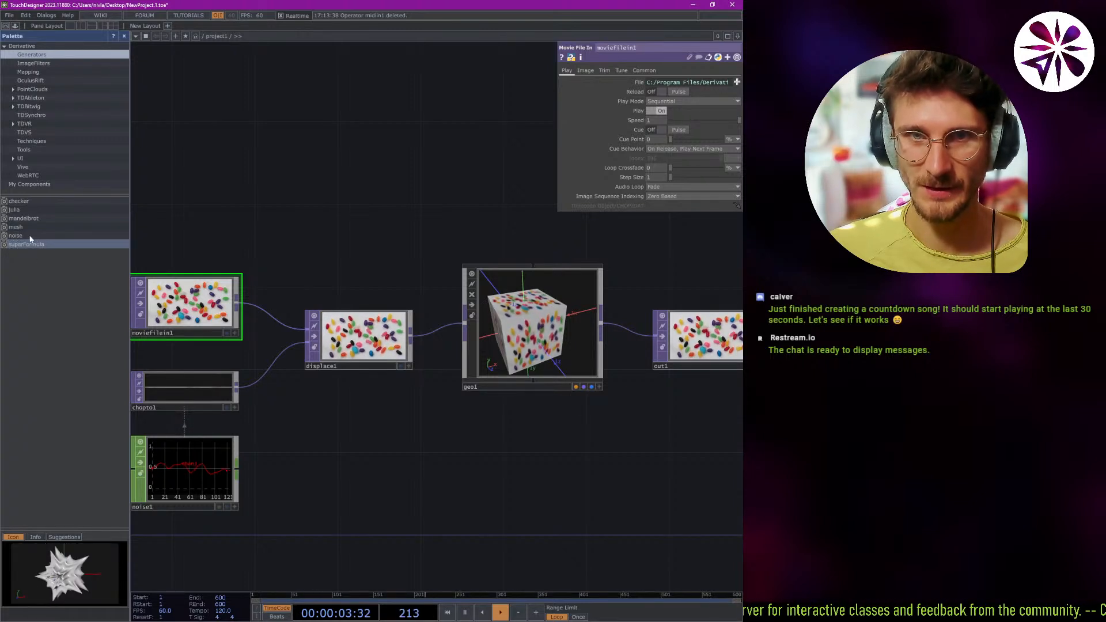
Add the mesh generator to the empty network area above the existing operator chain and frame it in view.
left_click(29, 226)
left_click(302, 196)
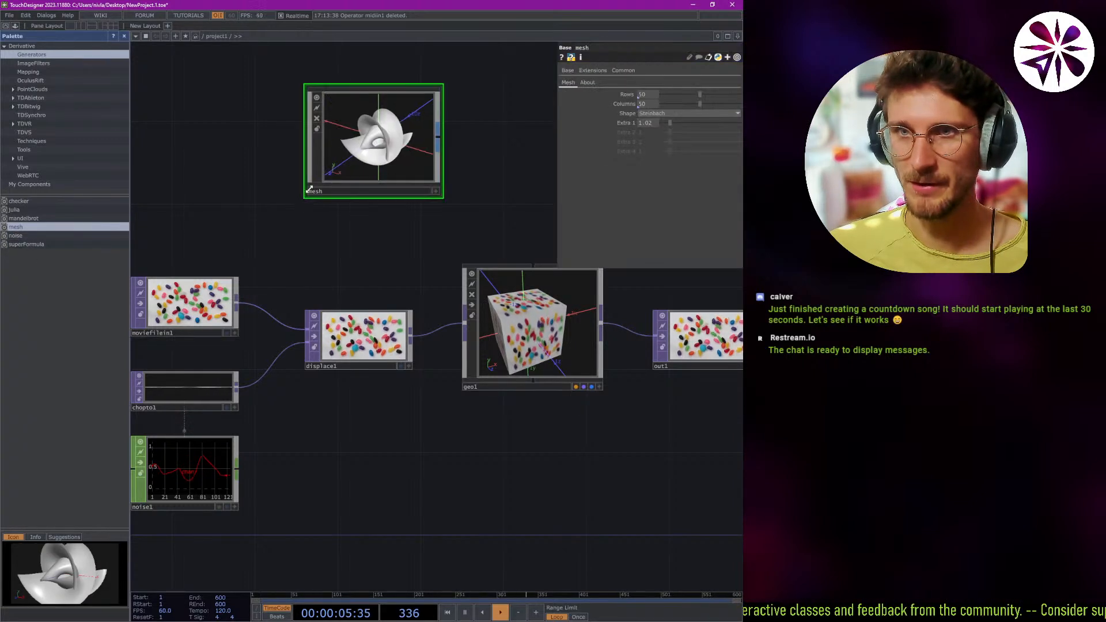
left_click_drag(359, 135, 368, 144)
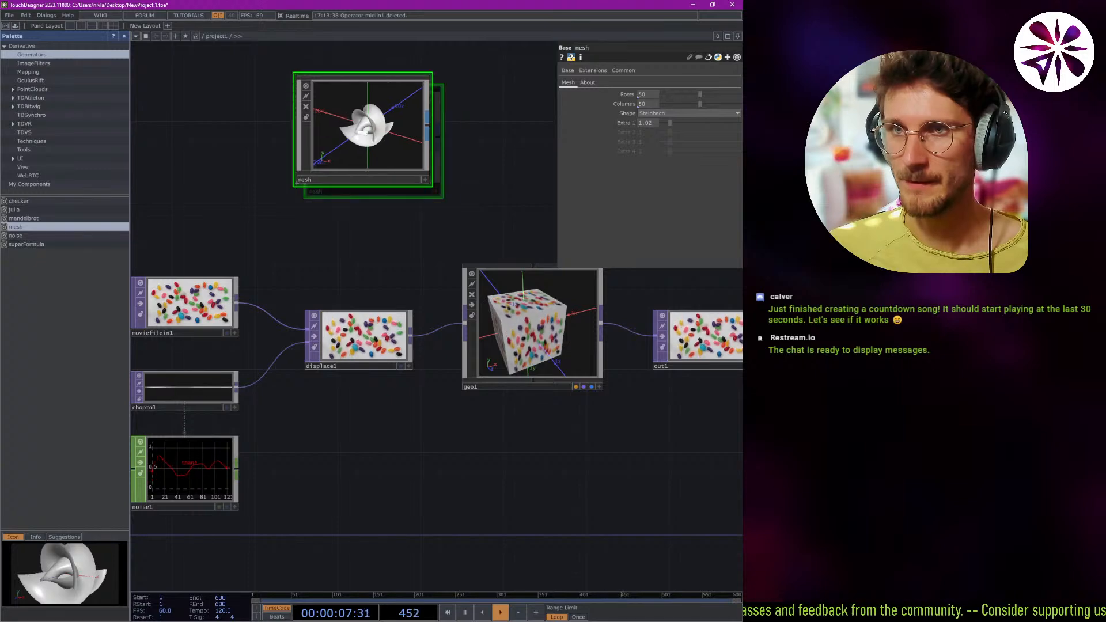
scroll(390, 140, "up", 6)
scroll(338, 311, "down", 1)
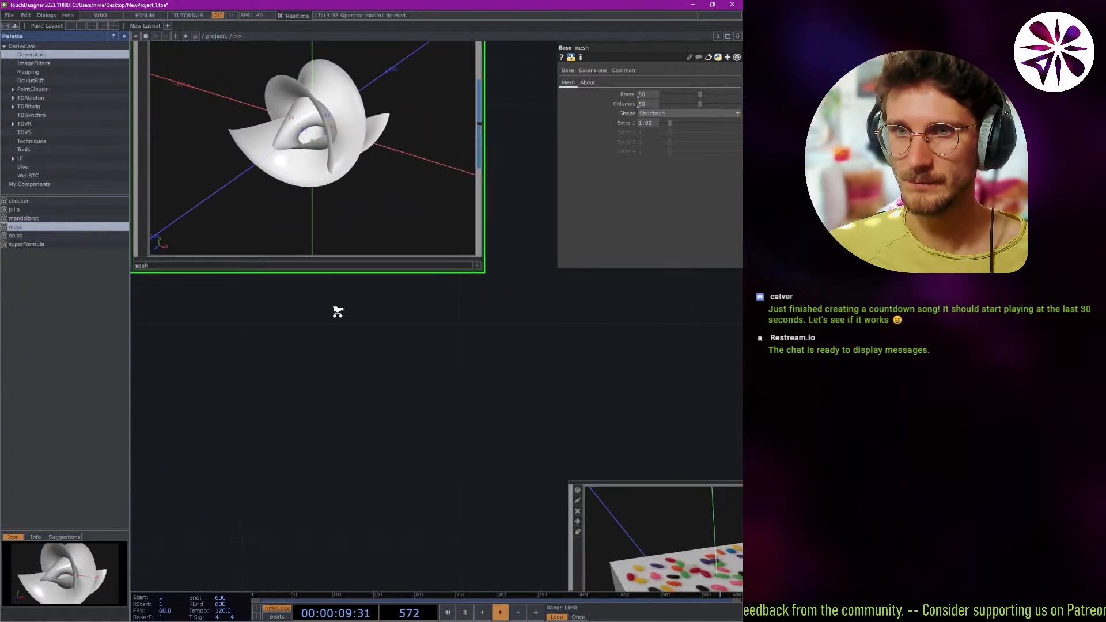
left_click_drag(340, 314, 376, 378)
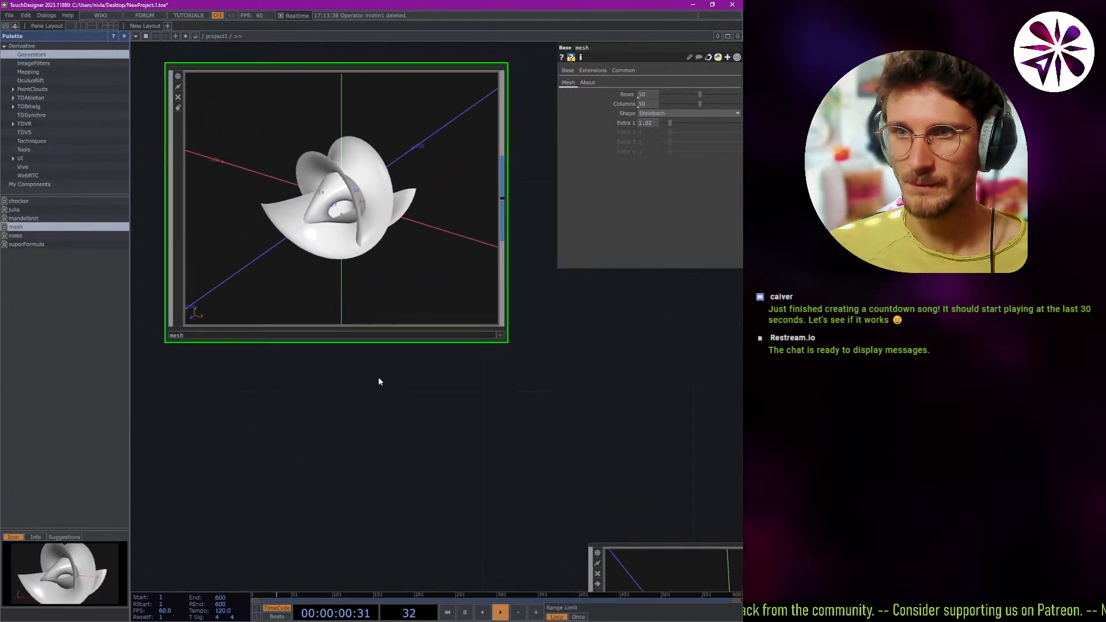
Make the mesh component's viewer active, rotate and enlarge the surface in it, and deactivate the viewer.
left_click(504, 346)
left_click_drag(357, 237, 389, 239)
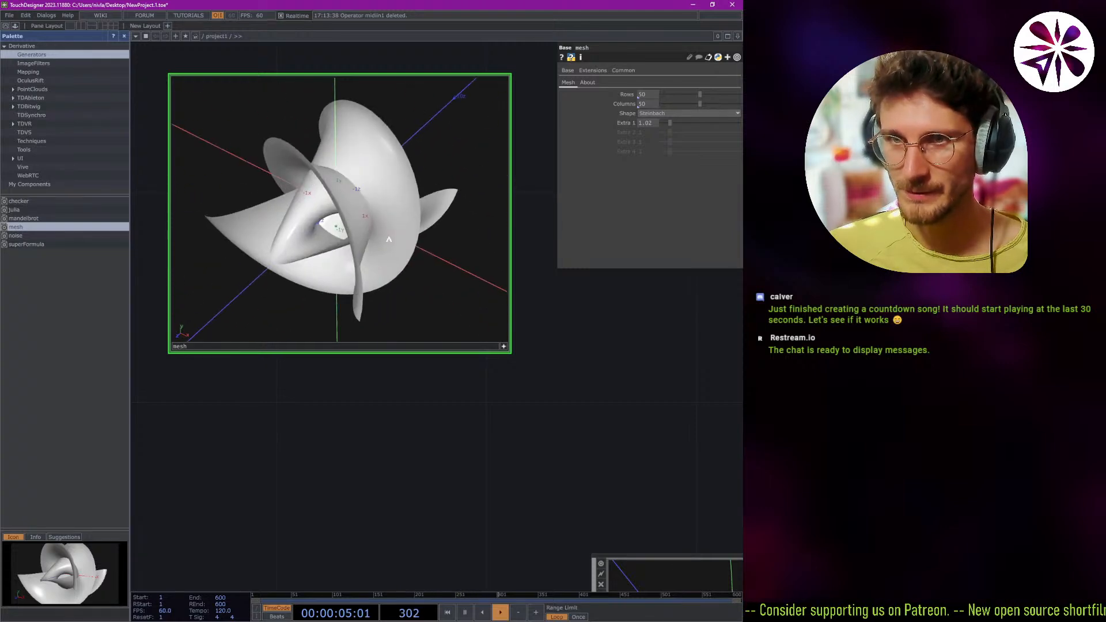
left_click(505, 347)
left_click_drag(214, 246, 262, 250)
key("ctrl+z")
key("Tab")
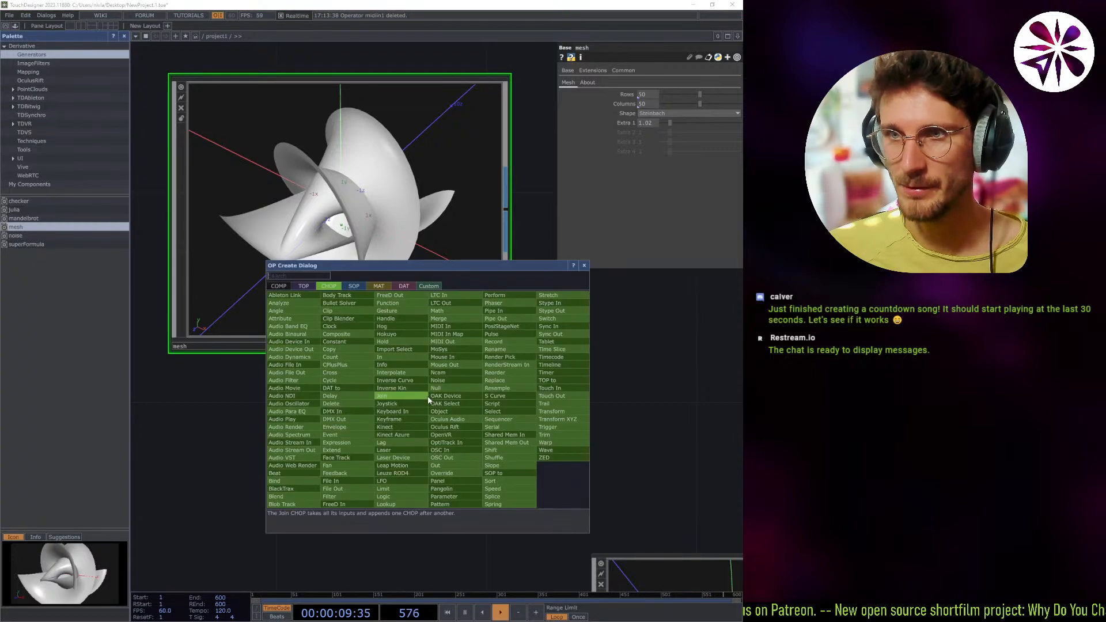
left_click(584, 266)
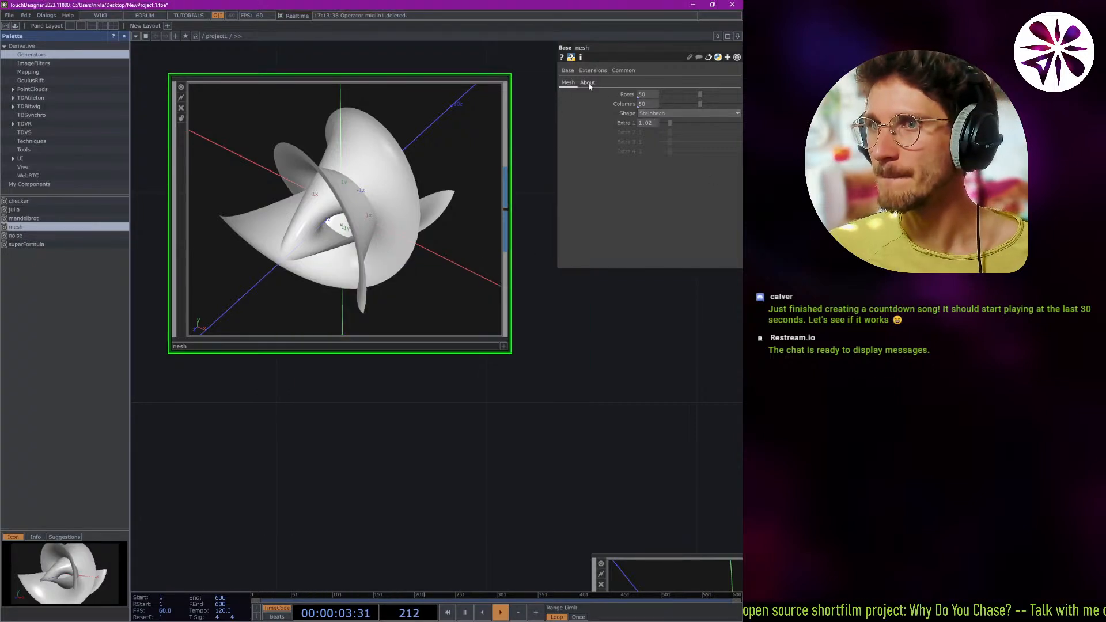
Try the Sine shape and the Horn shape on the mesh component.
left_click(657, 114)
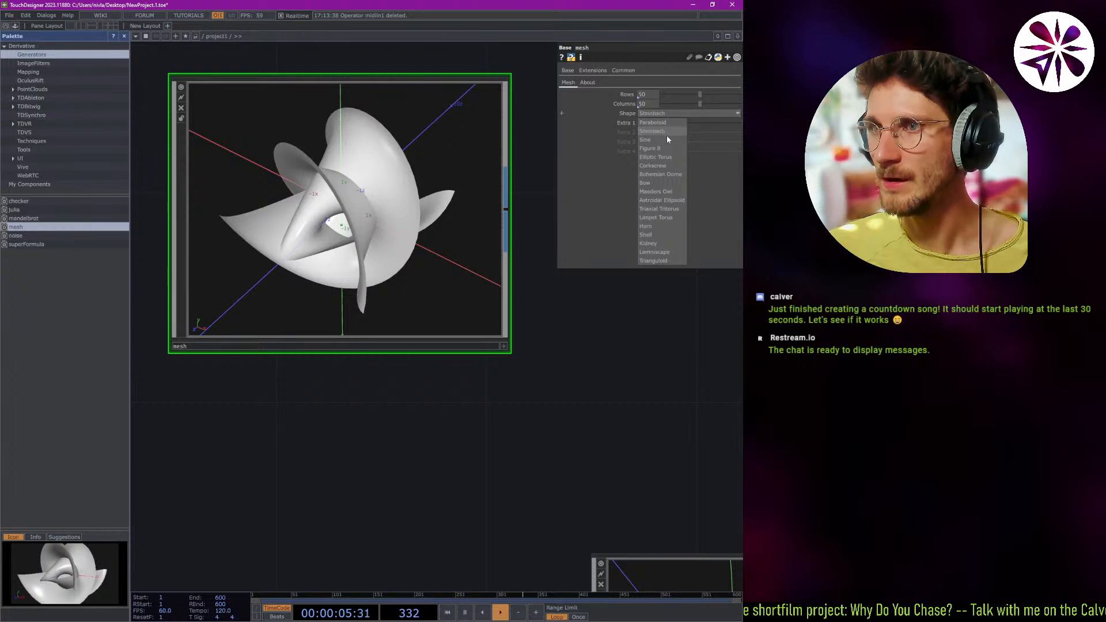
left_click(668, 139)
left_click(714, 113)
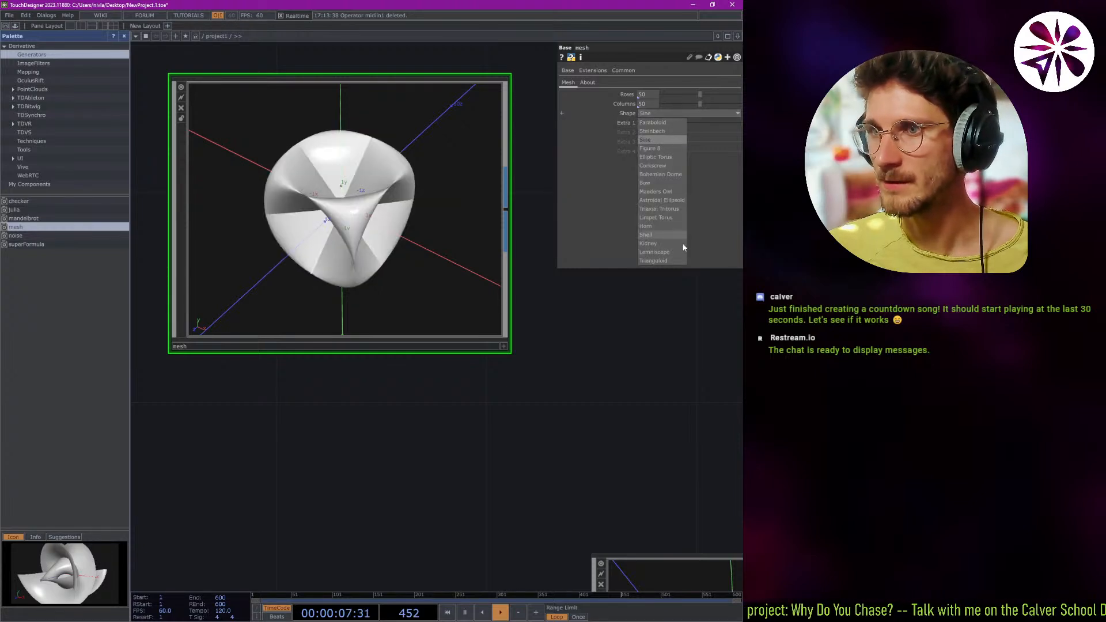
left_click(656, 225)
scroll(373, 200, "up", 2)
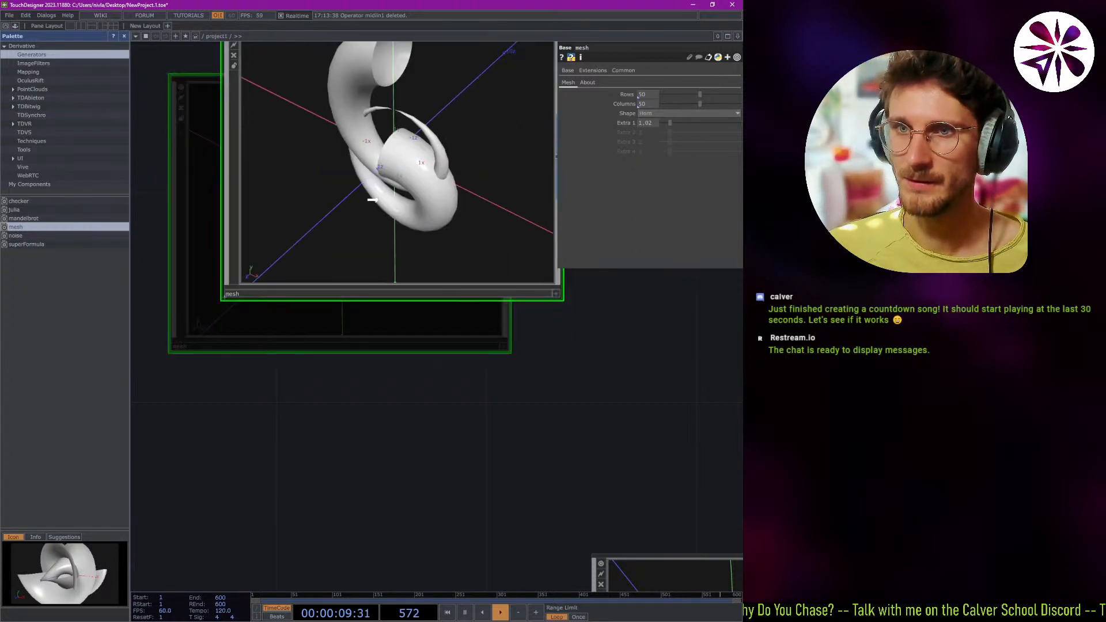
left_click_drag(372, 200, 340, 251)
Activate the mesh component's viewer and orbit around the horn surface to inspect it from several angles.
left_click(504, 347)
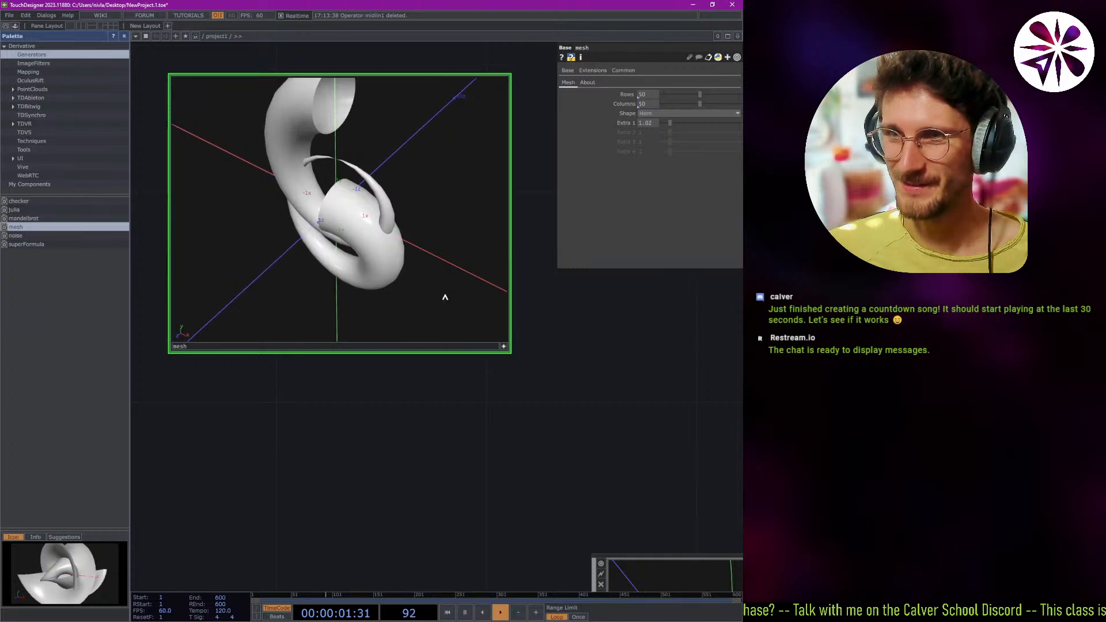
left_click_drag(445, 297, 372, 234)
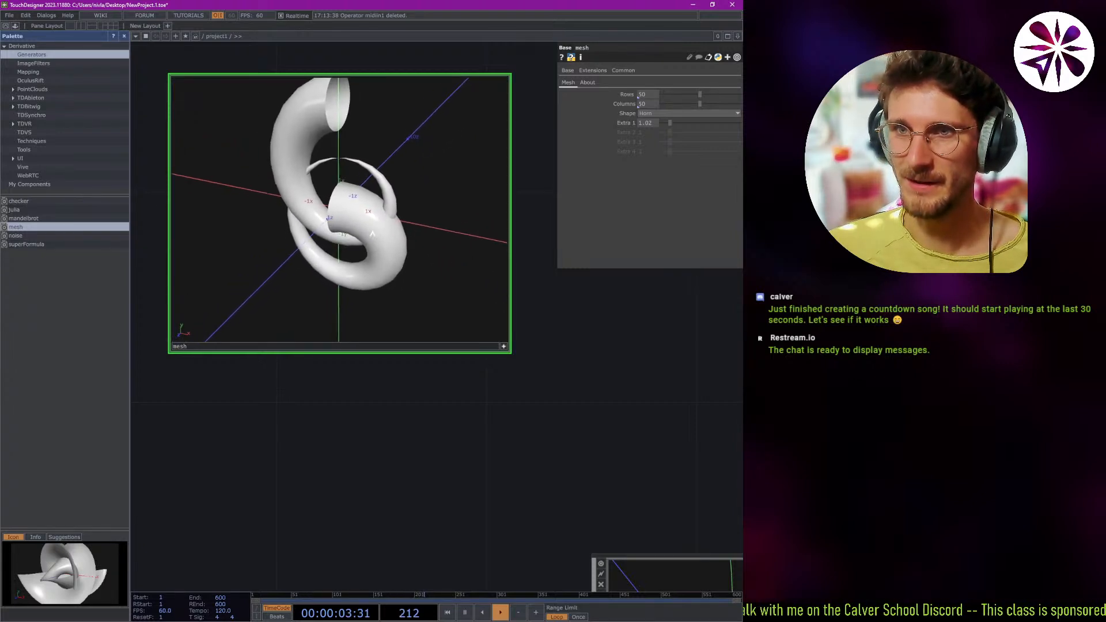
right_click_drag(372, 234, 374, 264)
left_click_drag(374, 264, 348, 263)
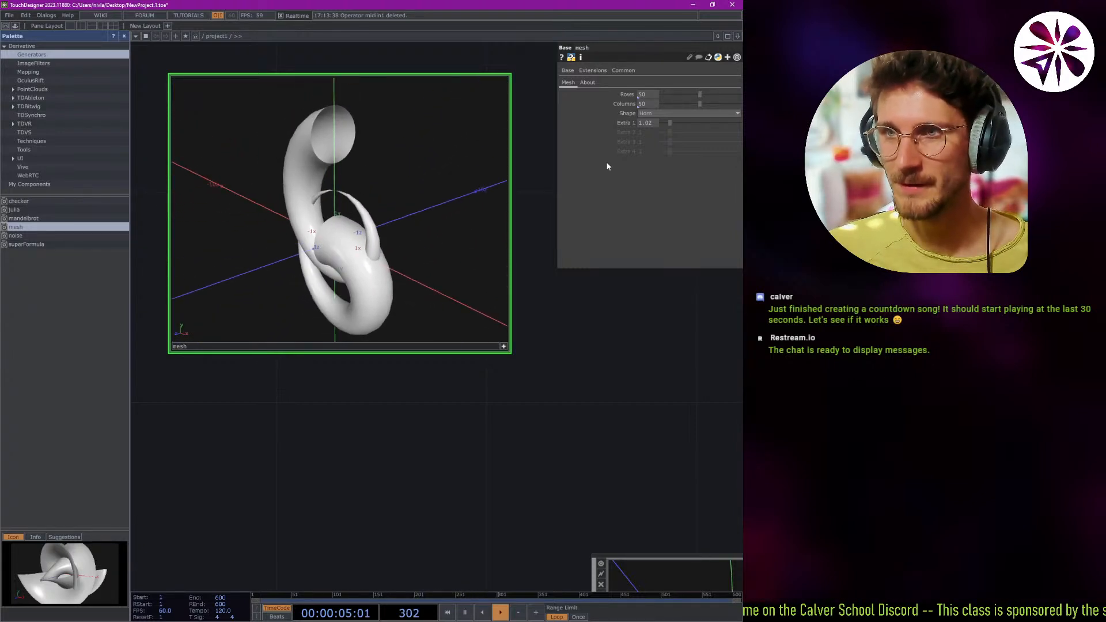
Try the Elliptic Torus and Figure 8 shapes on the mesh component and view the surface from another side.
left_click(662, 114)
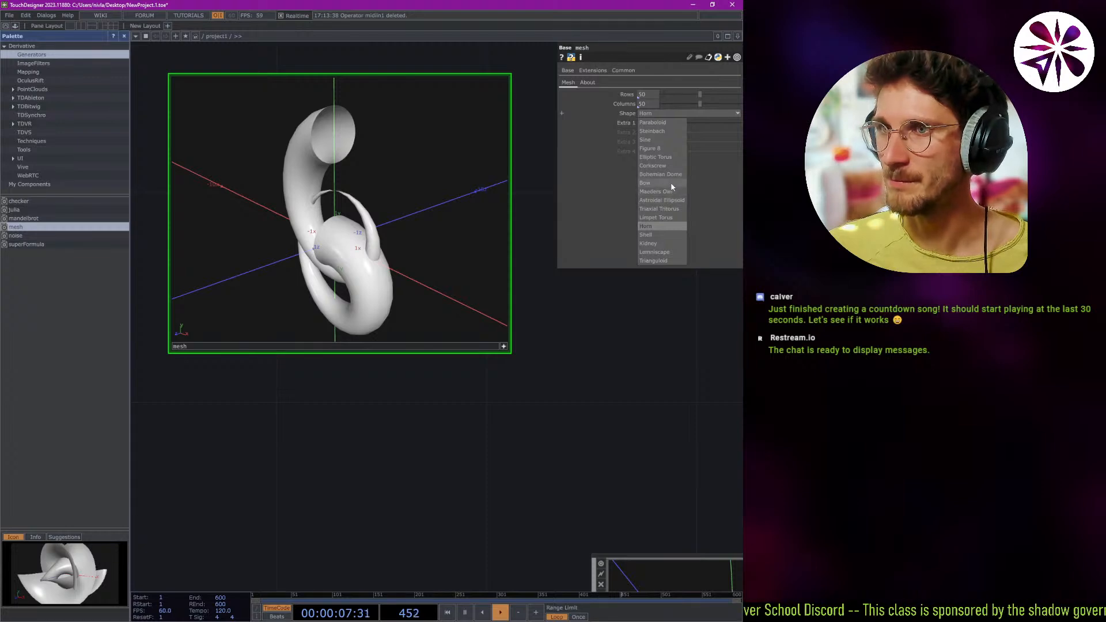
left_click(666, 159)
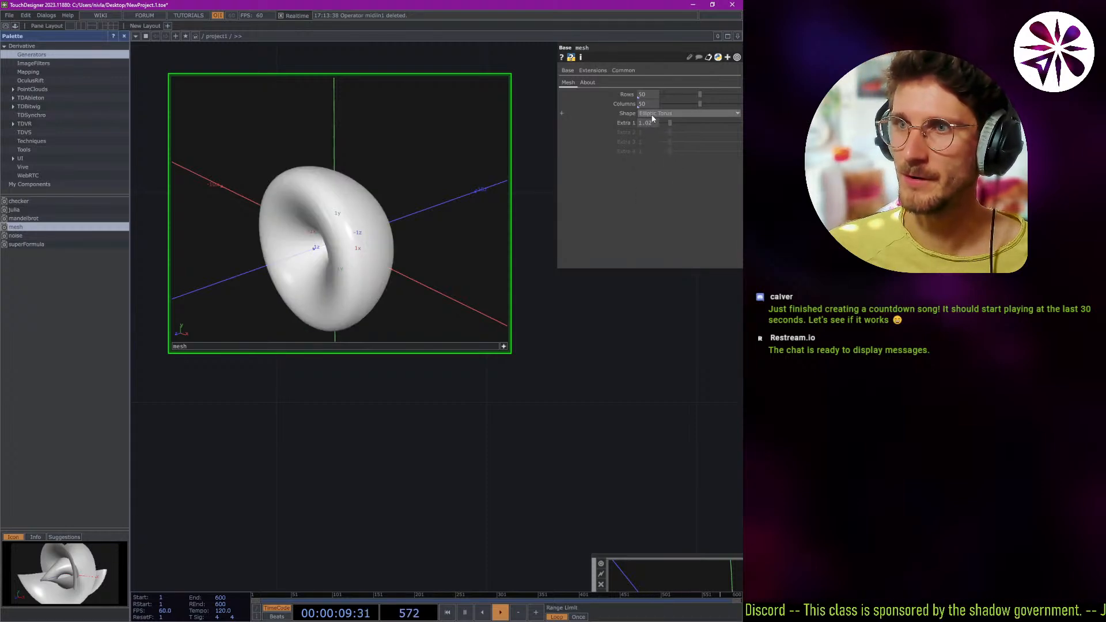
left_click(663, 113)
left_click(649, 149)
left_click_drag(501, 232, 392, 242)
Set the mesh component's shape to Shell and rotate the surface so its open end and hole face the view.
left_click(662, 113)
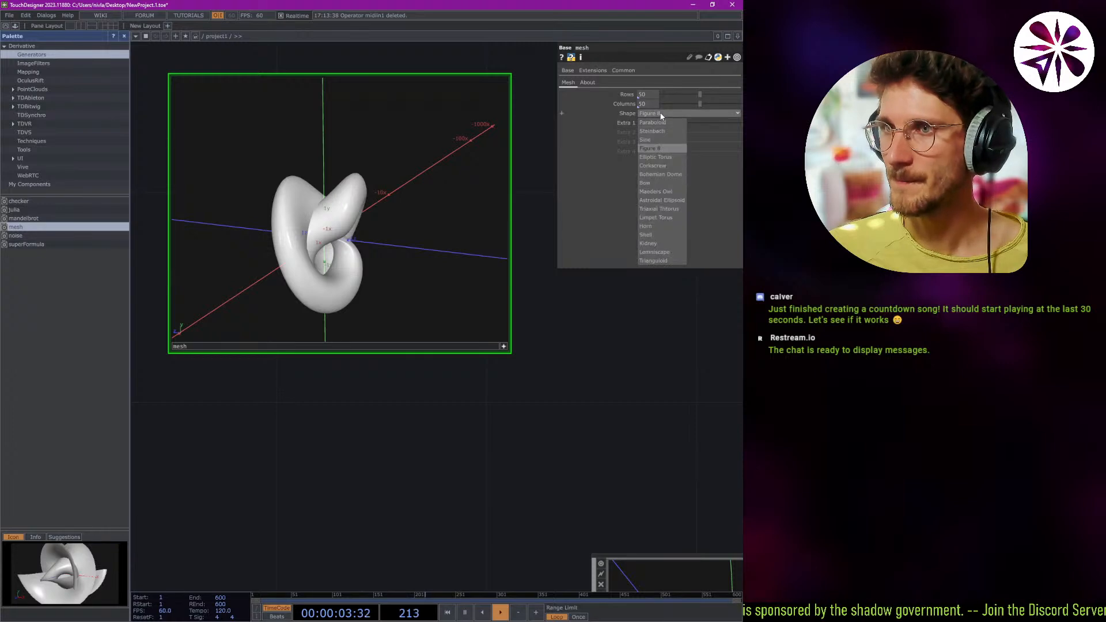
left_click(664, 236)
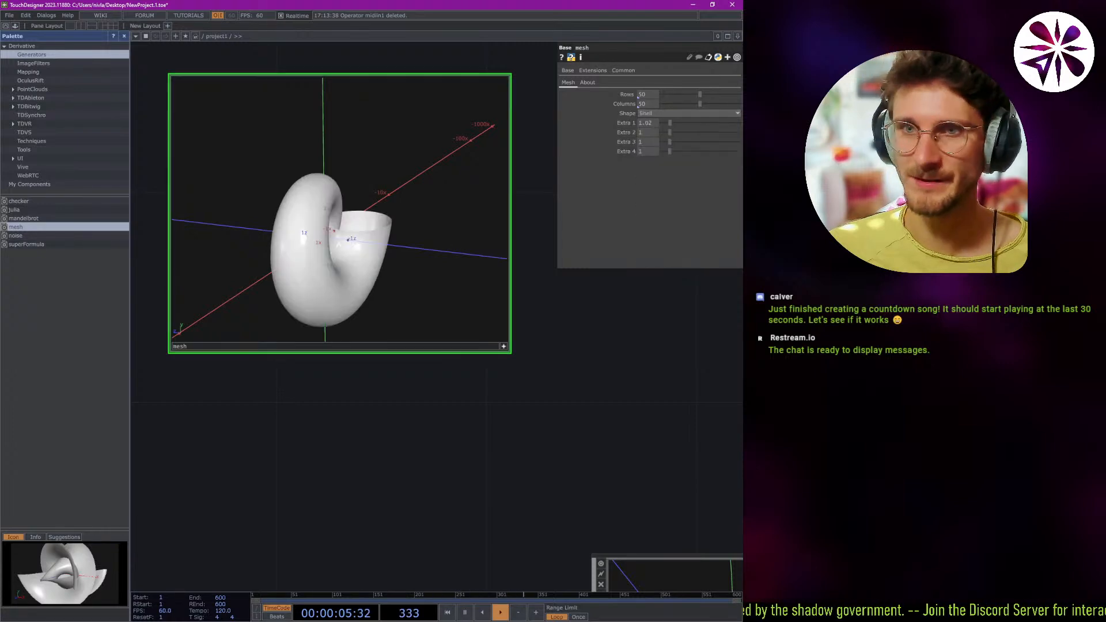
left_click_drag(496, 242, 394, 229)
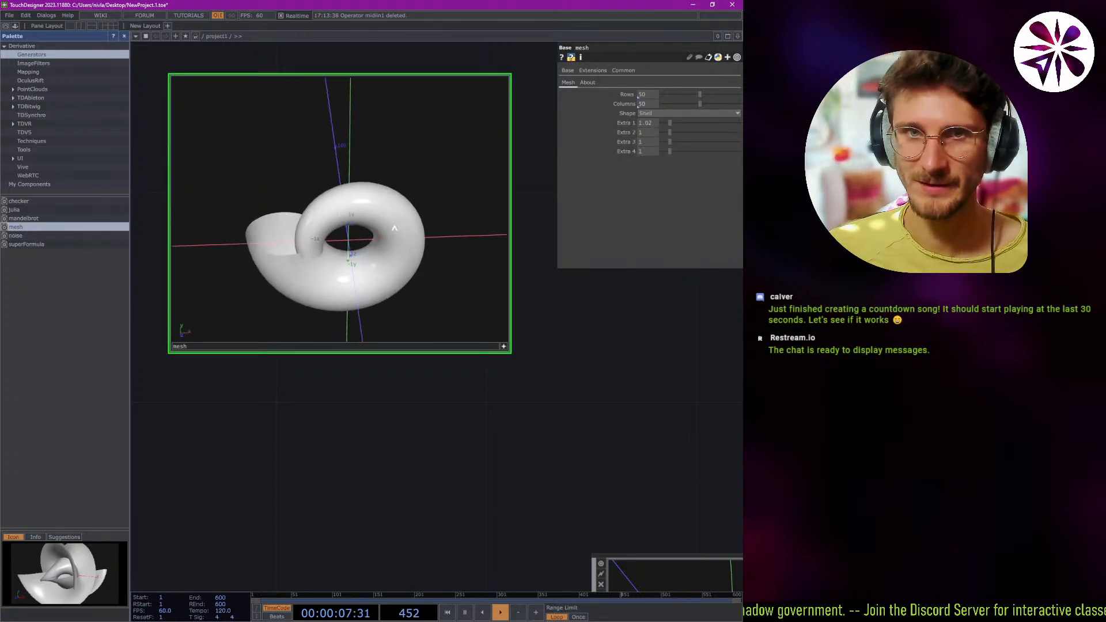
Browse the Palette's WebRTC, Vive and OculusRift categories and preview viveGestureDraw and oculusRiftSimple.
left_click(57, 175)
left_click(53, 167)
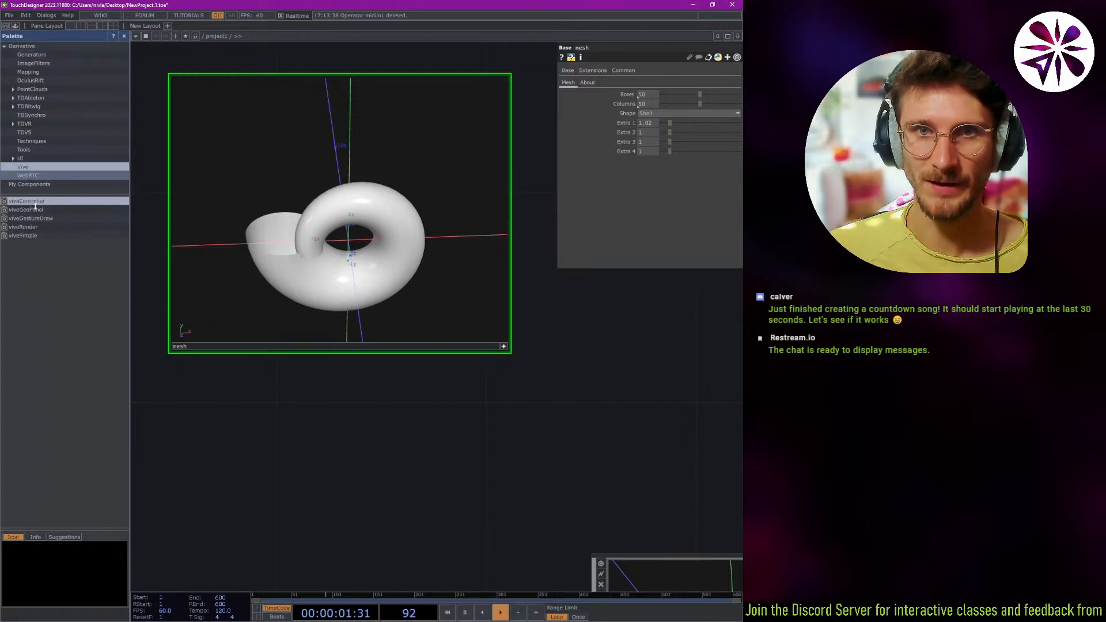
left_click(43, 219)
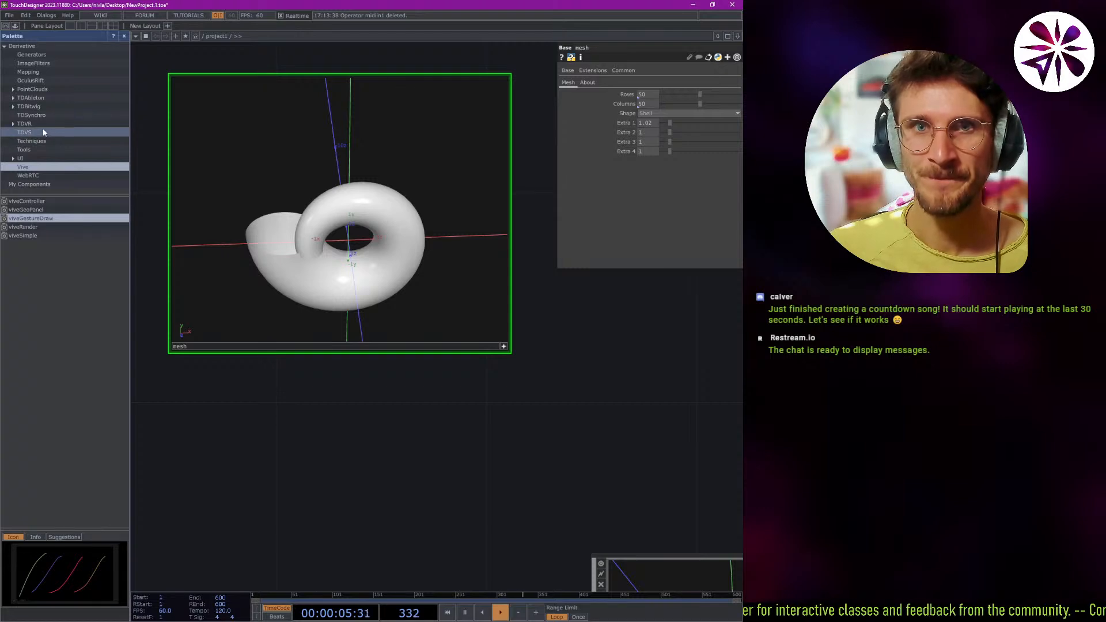
left_click(44, 80)
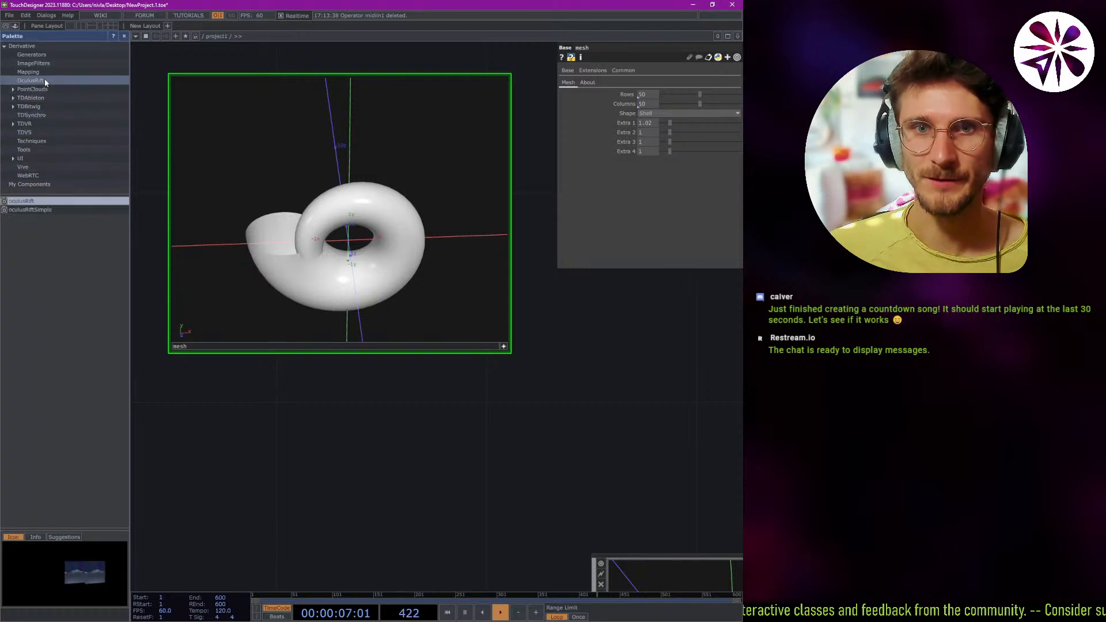
left_click(25, 211)
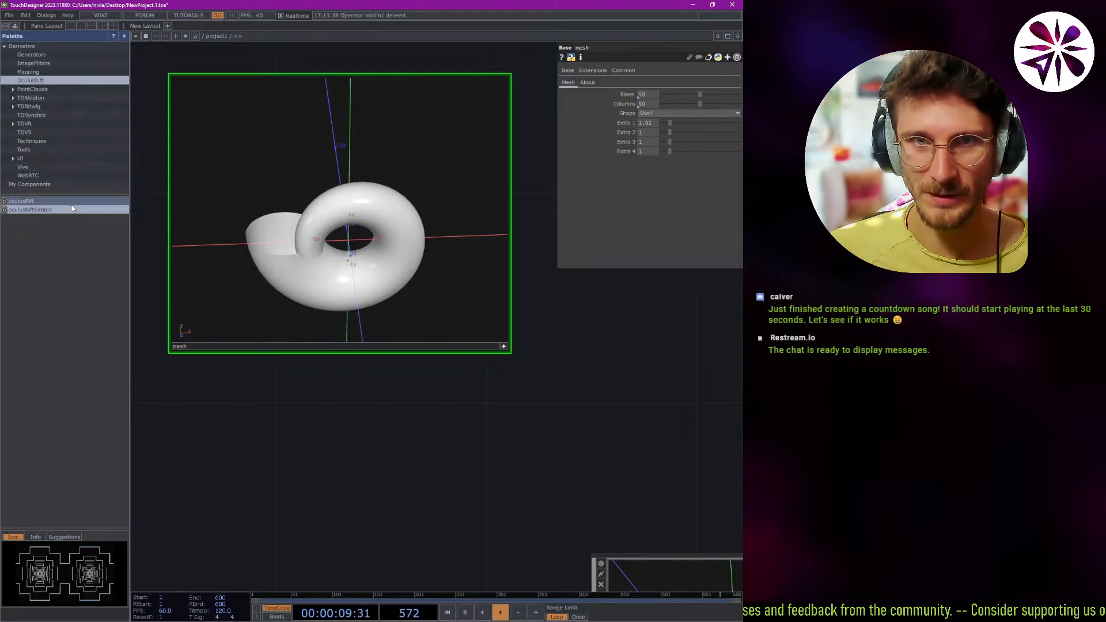
Add the oculusRift component to the network and move it over the lower part of the mesh component.
left_click(33, 203)
left_click_drag(33, 203, 331, 430)
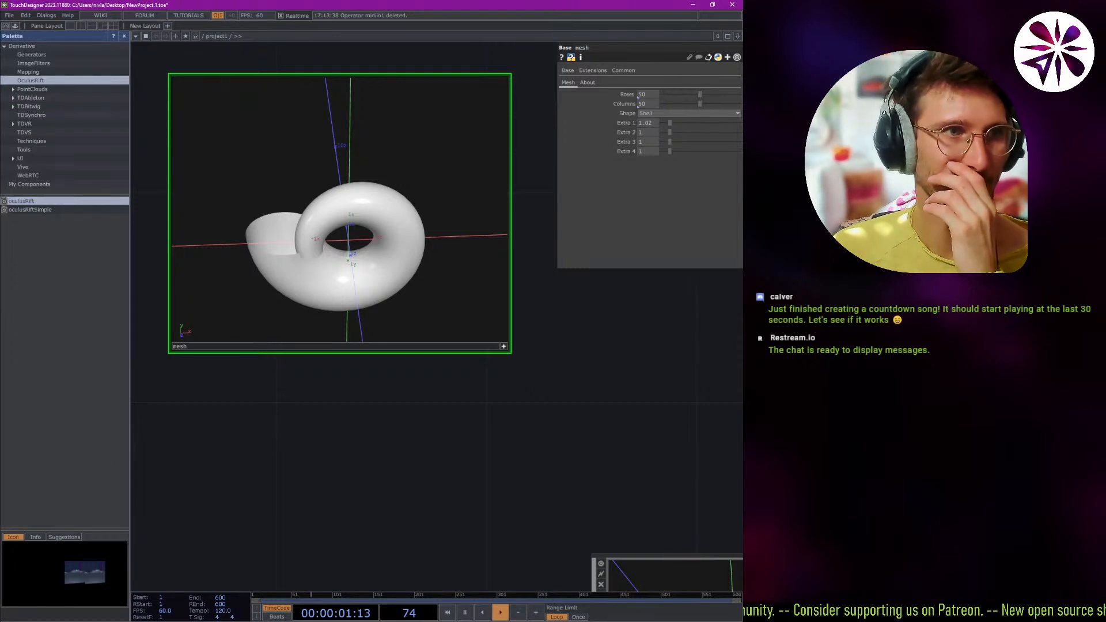
left_click_drag(331, 430, 333, 431)
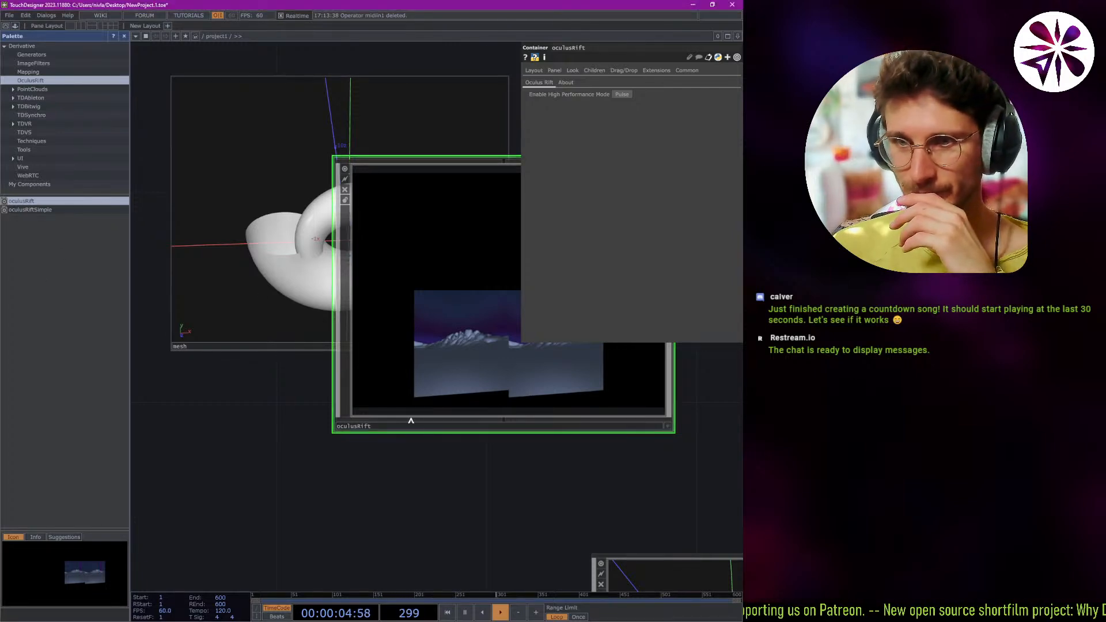
left_click_drag(400, 429, 196, 513)
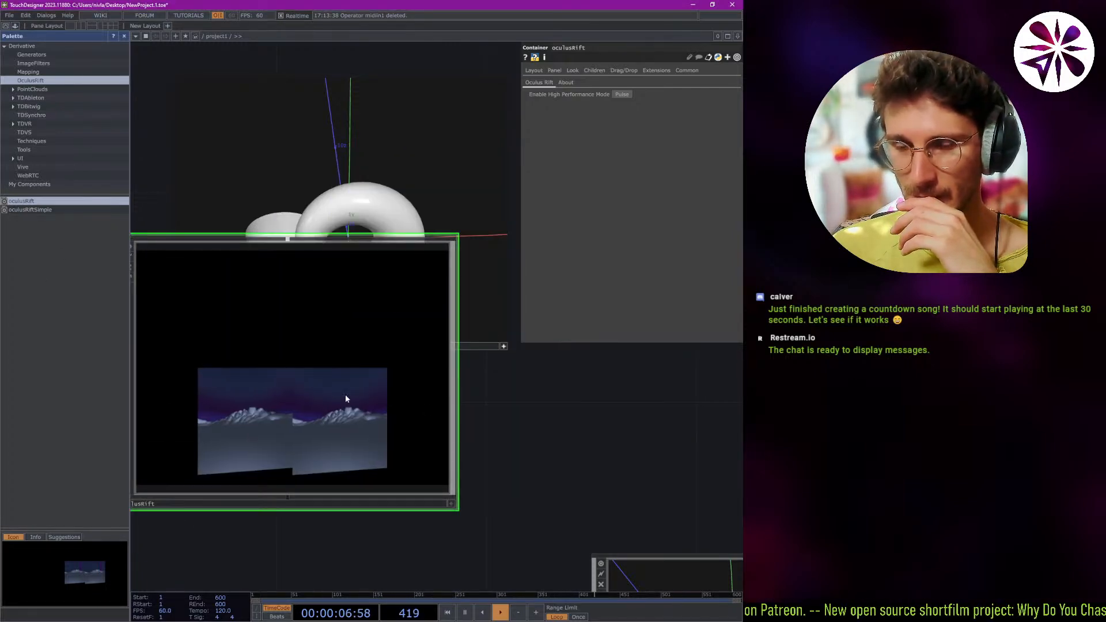
left_click_drag(345, 394, 373, 422)
Try the oculusRift component's active viewer, deactivate it and delete the component from the network.
left_click(503, 506)
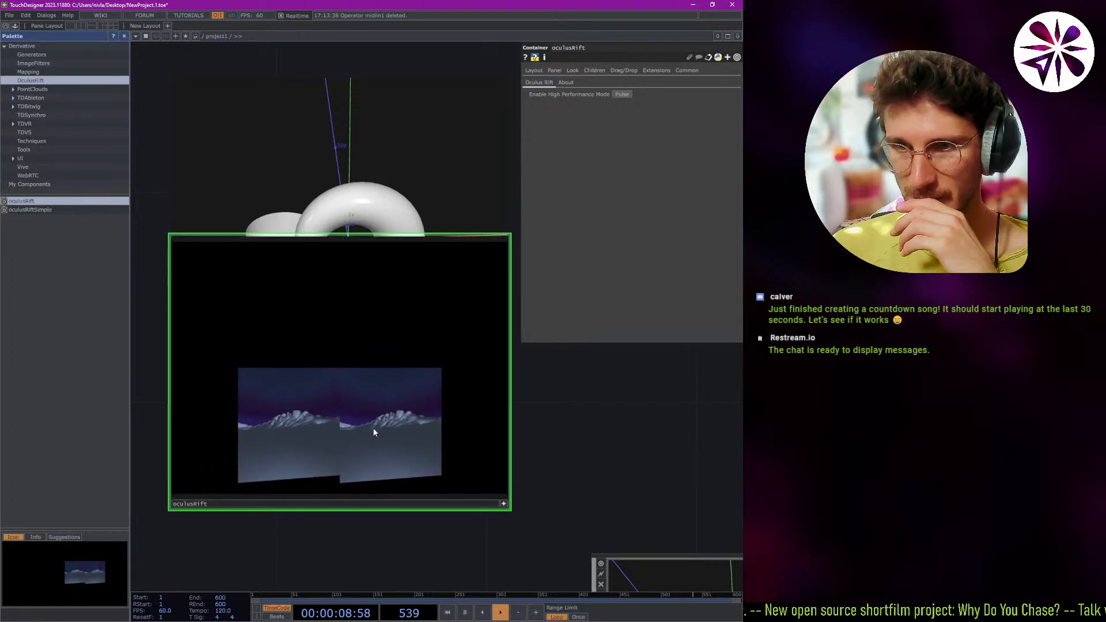
left_click(504, 504)
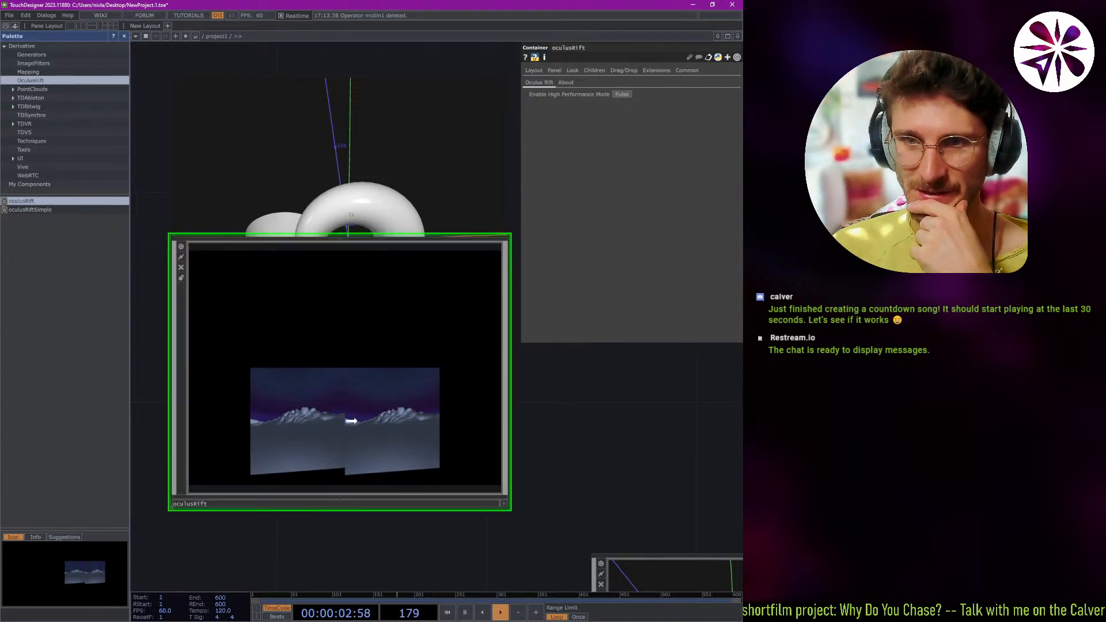
left_click_drag(318, 396, 396, 424)
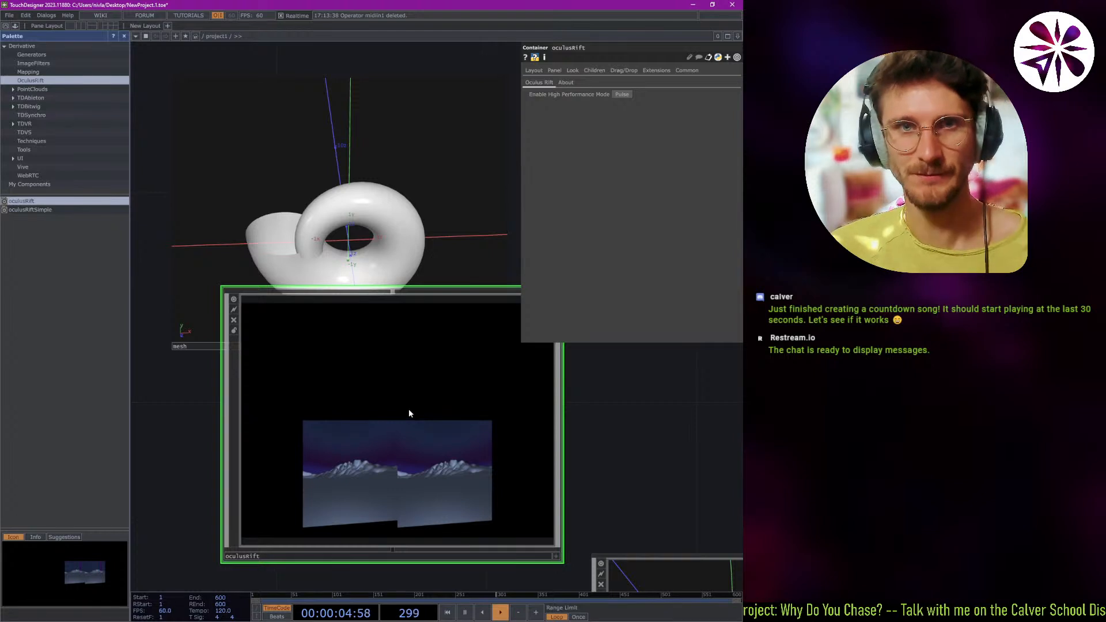
key("Delete")
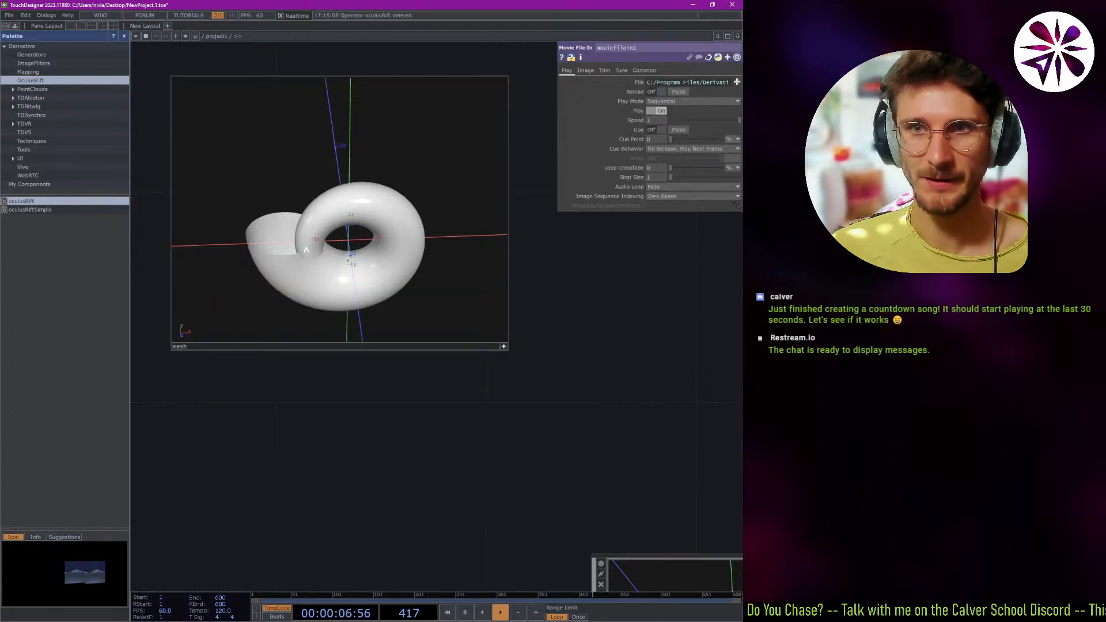
Delete the mesh component from the network.
left_click(501, 345)
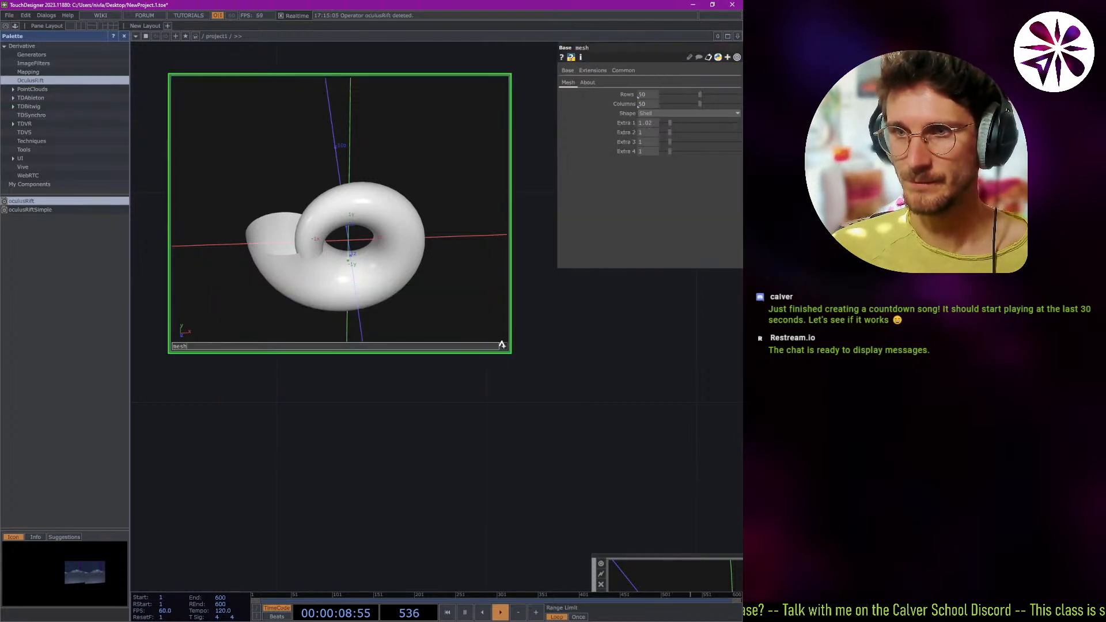
key("Delete")
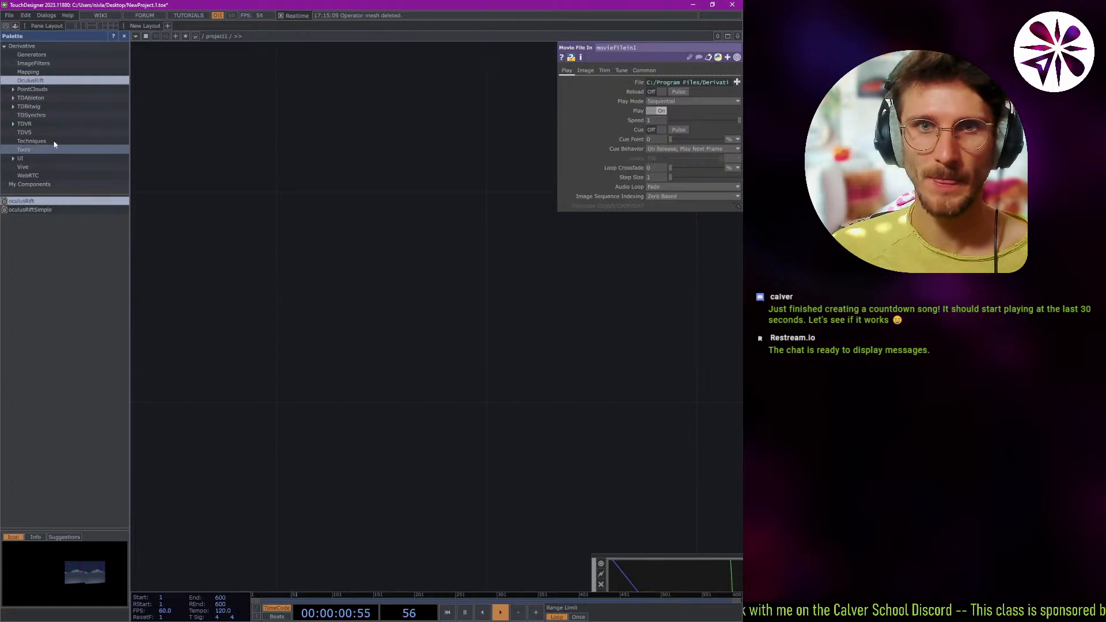
Browse the Palette's UI and TDBitwig categories and preview the bitwigSelect and bitwigClip components.
left_click(42, 159)
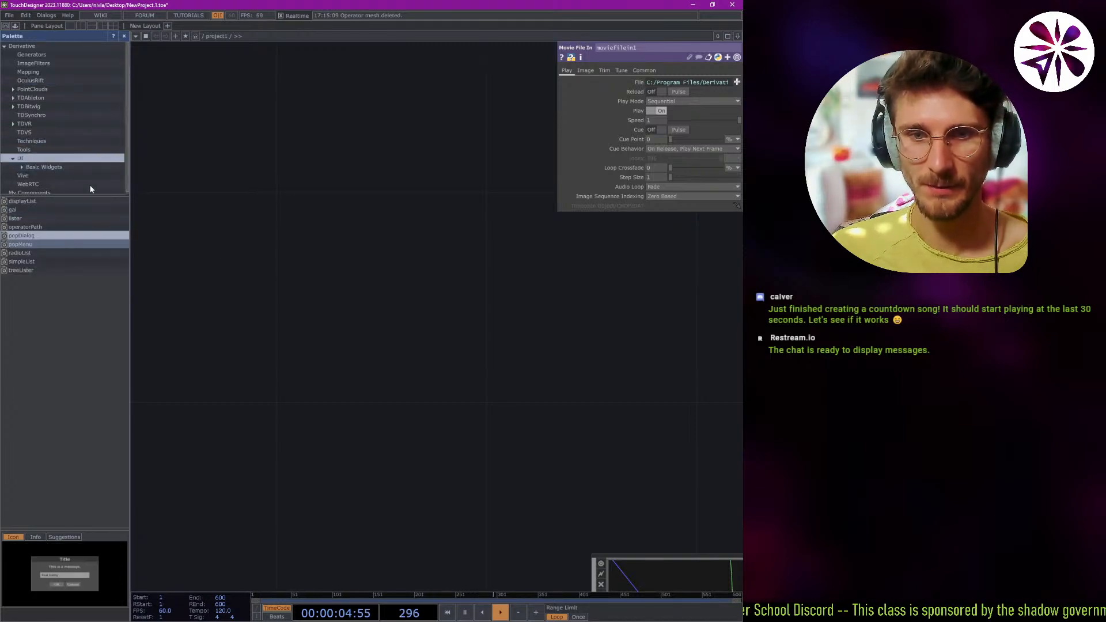
left_click(51, 106)
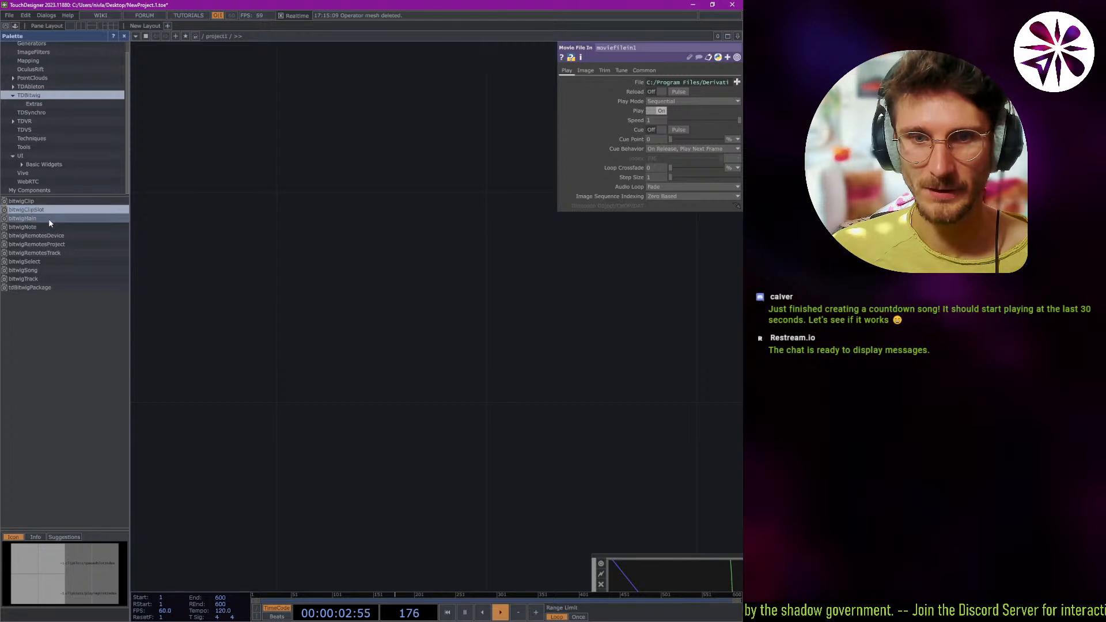
left_click(43, 261)
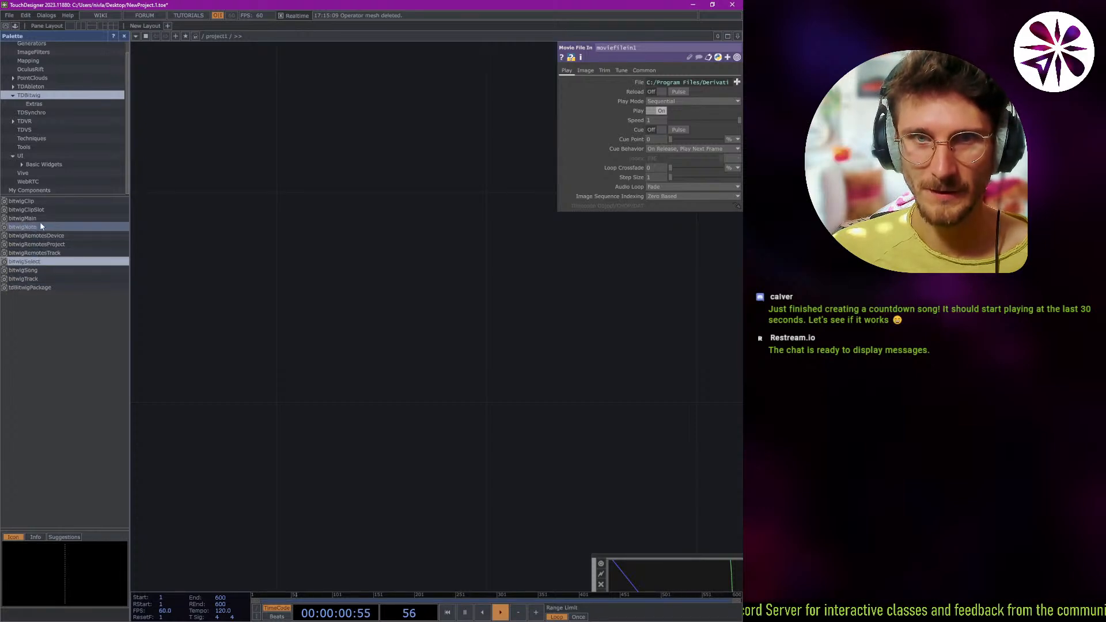
left_click(50, 199)
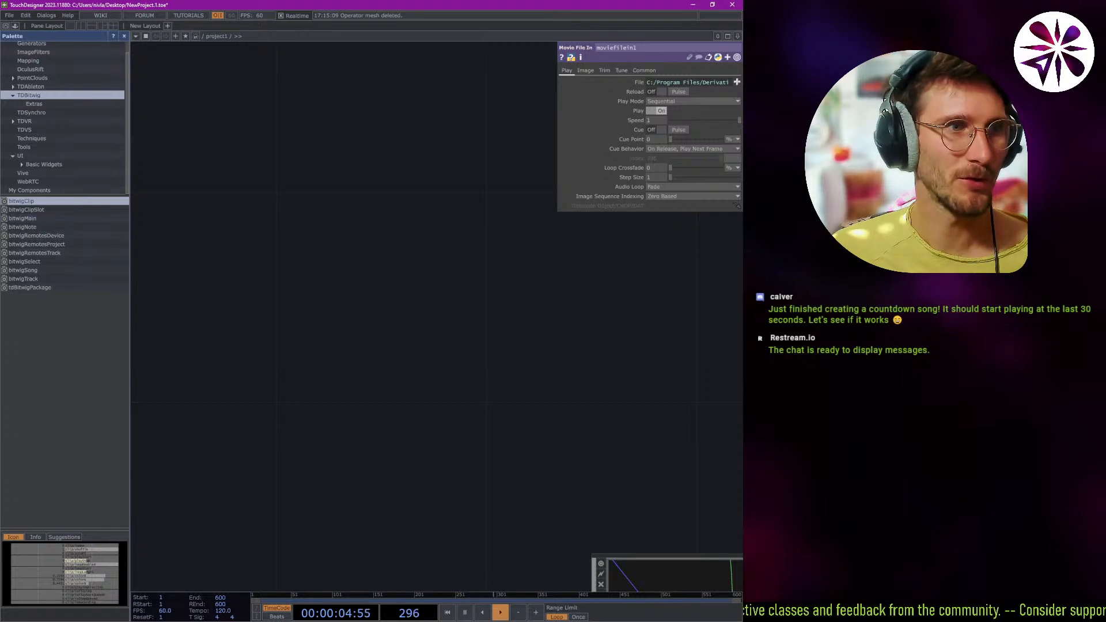
Switch to Bitwig Studio, view the countdown song's arrangement enlarged in a maximized window and return to TouchDesigner.
left_click_drag(0, 346, 447, 6)
left_click(566, 6)
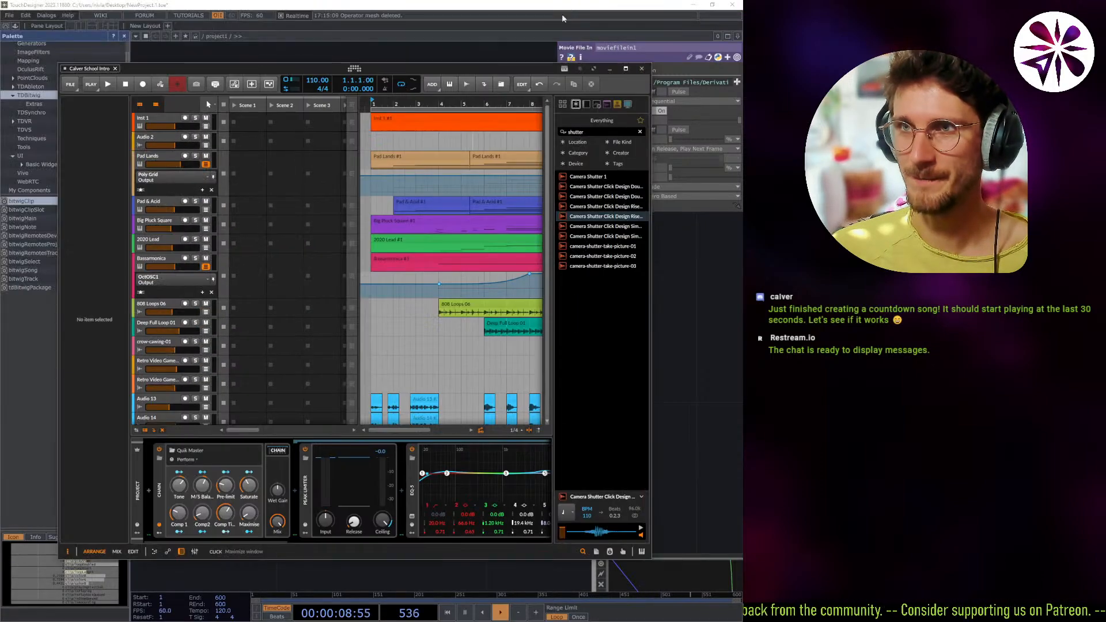
left_click(627, 69)
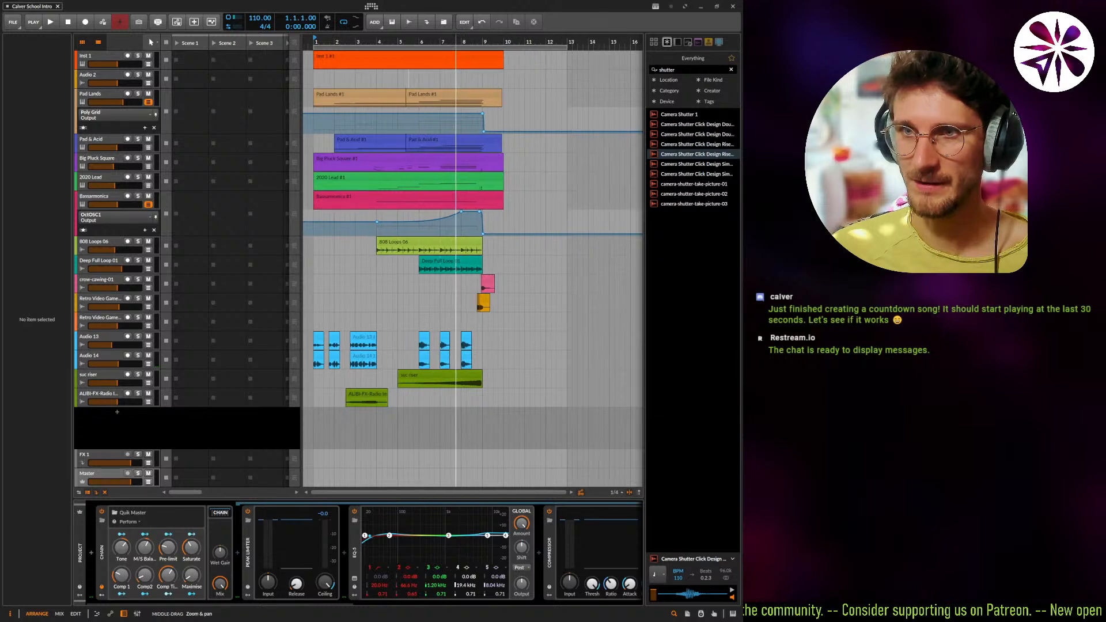
scroll(450, 278, "up", 3, "ctrl")
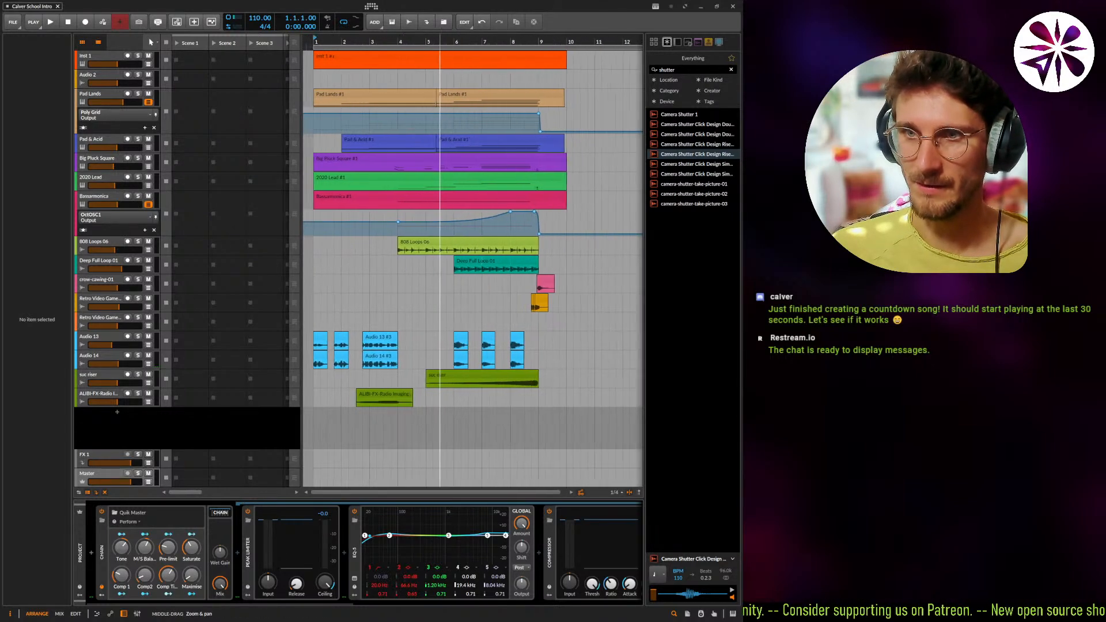
left_click(699, 9)
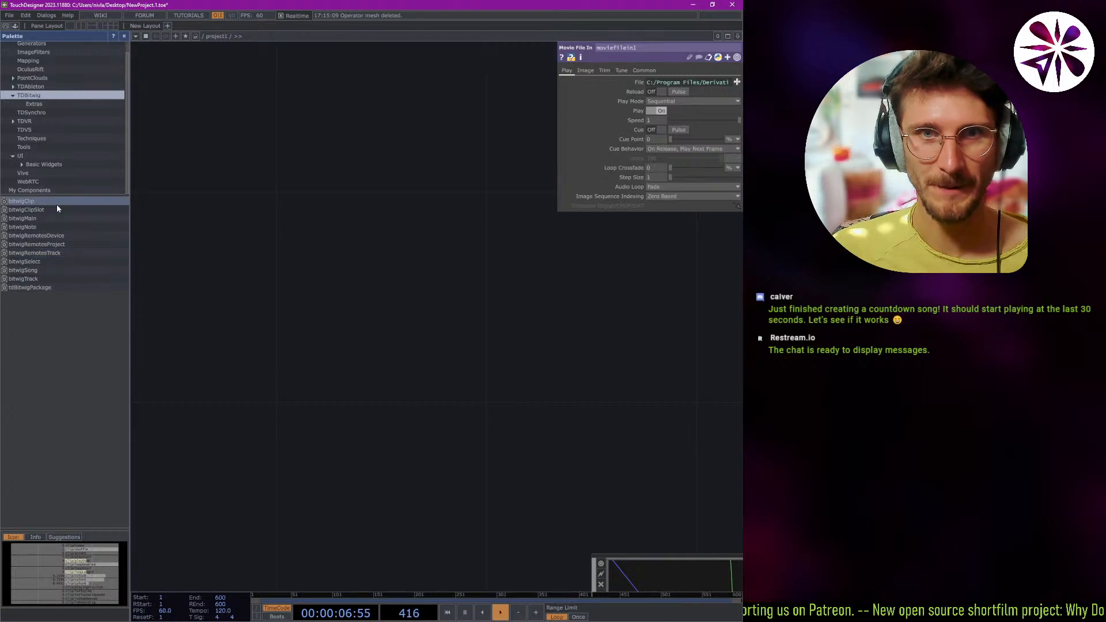
Add the bitwigClip component to the network and bring its whole clip channel list into view.
left_click_drag(58, 203, 329, 176)
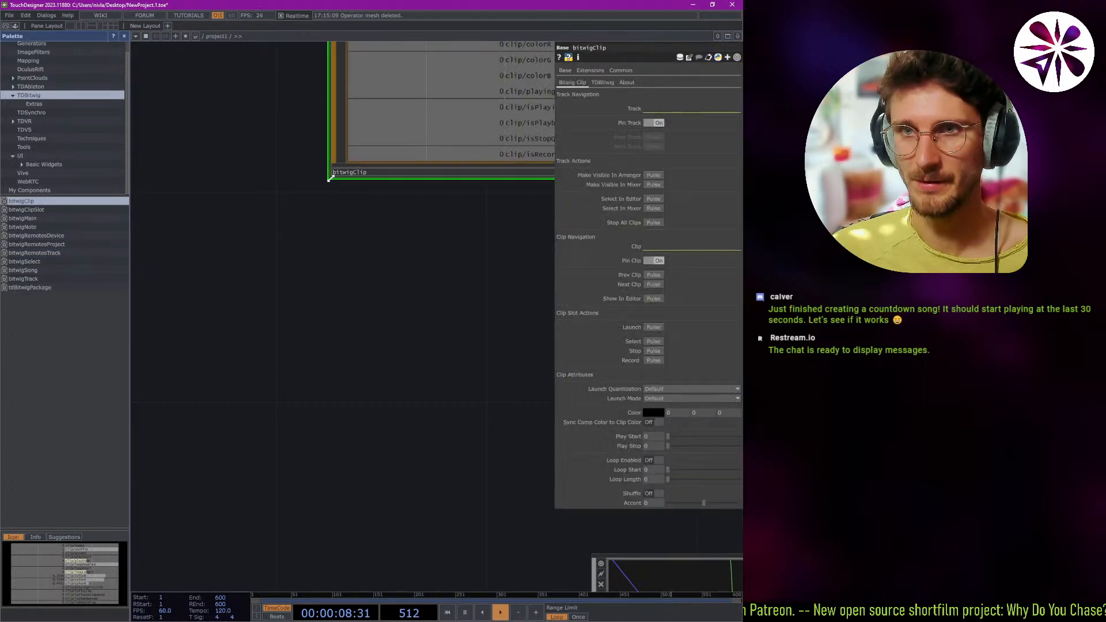
scroll(305, 270, "down", 5)
scroll(393, 172, "up", 2)
scroll(404, 173, "up", 5)
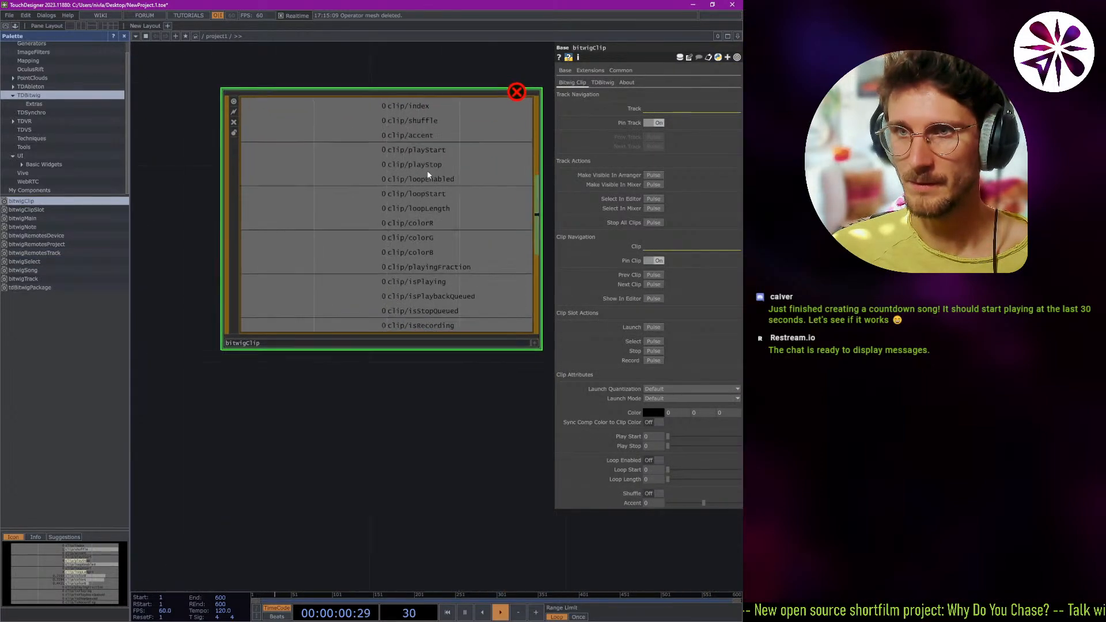
scroll(382, 216, "down", 2)
left_click_drag(361, 76, 328, 95)
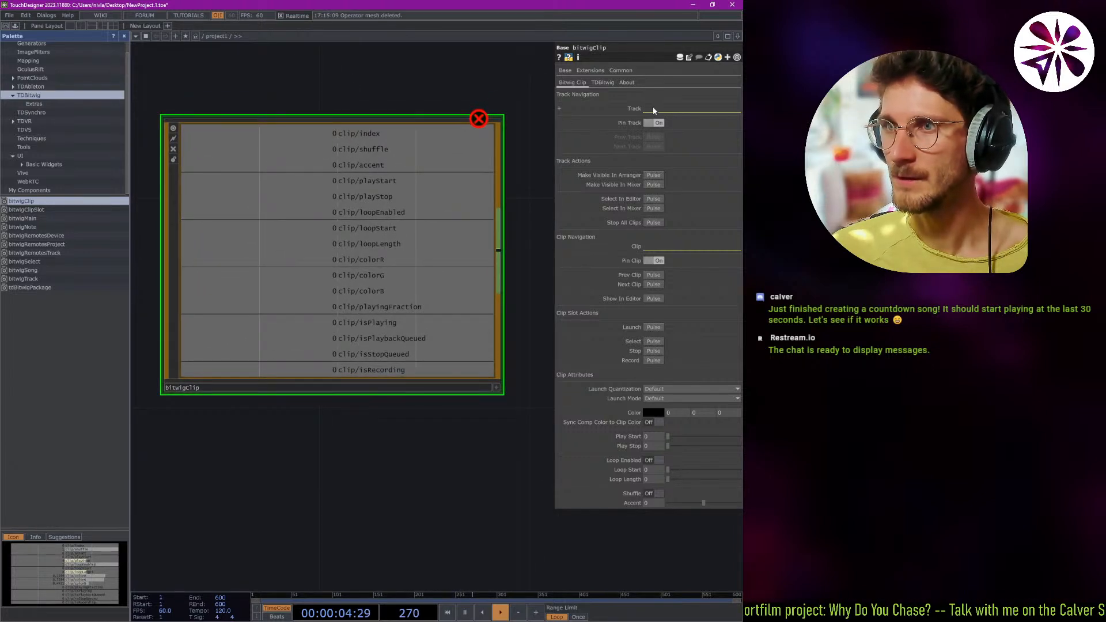
Expand and collapse bitwigClip's Track parameter and delete the component from the network.
left_click(558, 107)
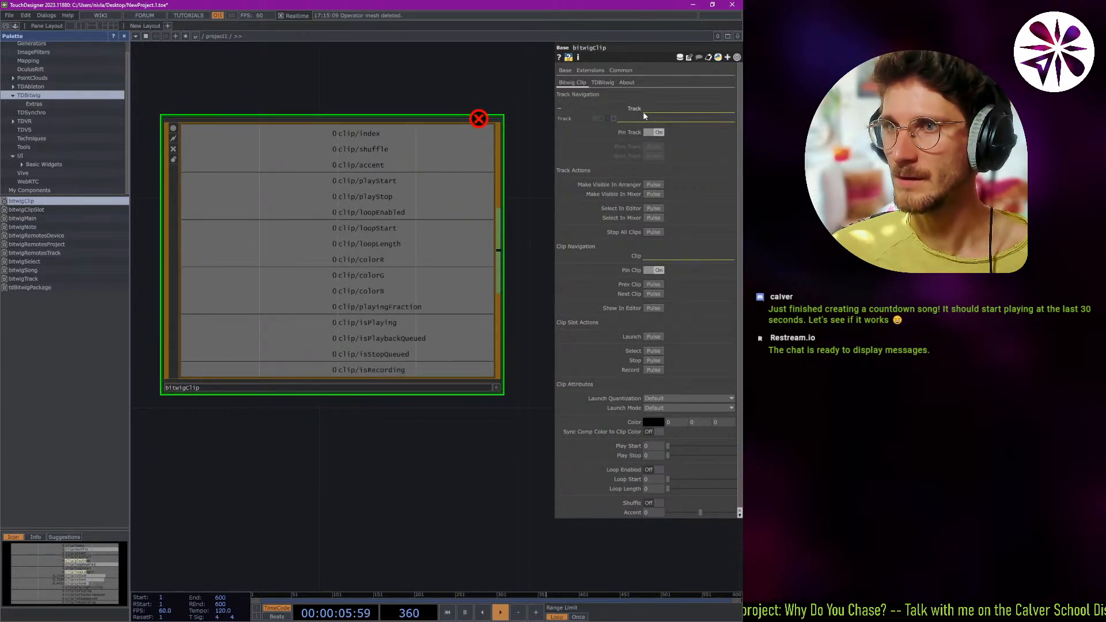
left_click(559, 108)
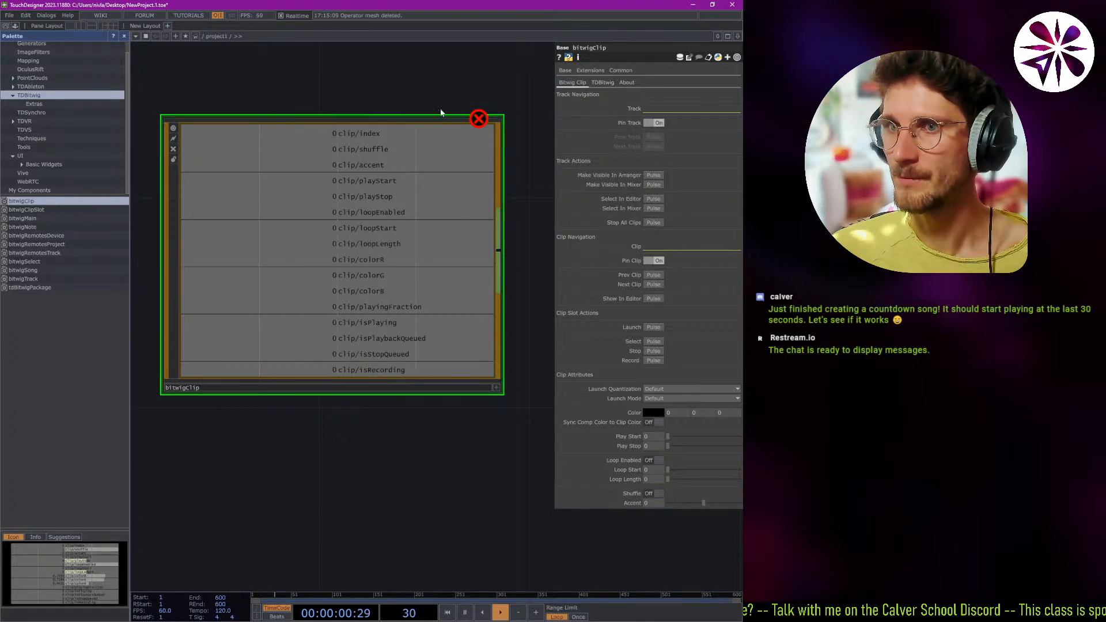
key("Delete")
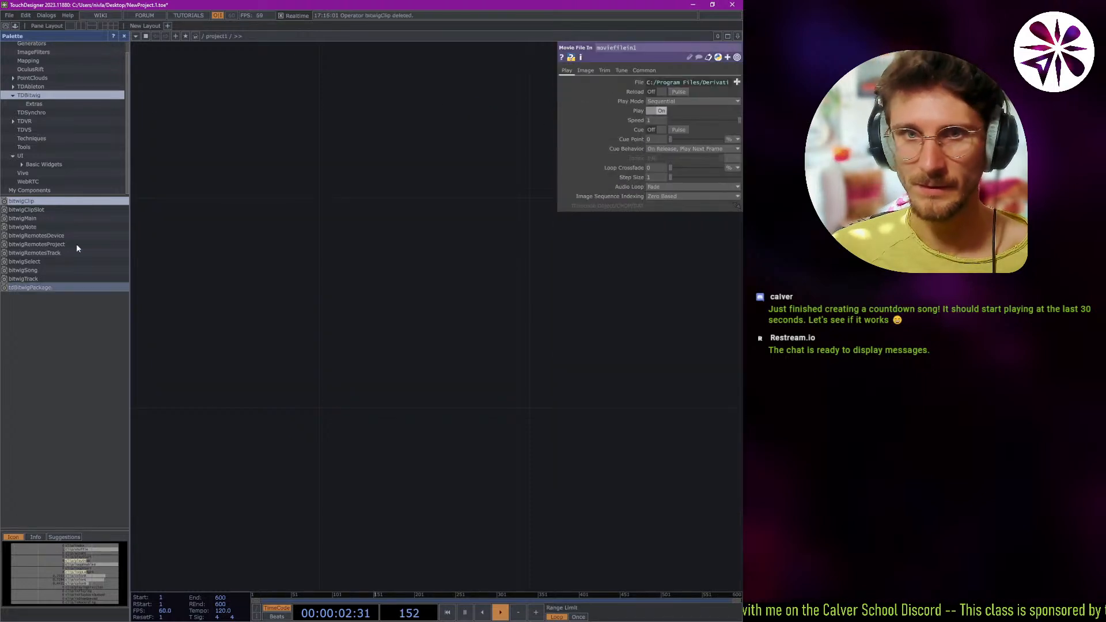
Add the bitwigMain component to the network, look it over and delete it.
left_click_drag(32, 219, 293, 254)
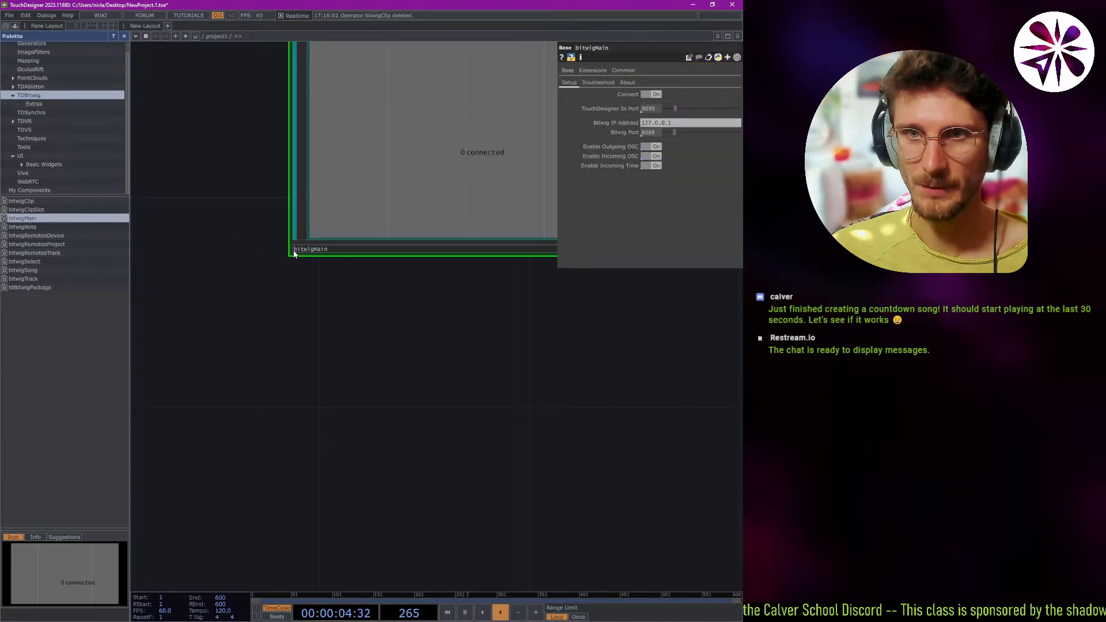
left_click_drag(335, 299, 269, 441)
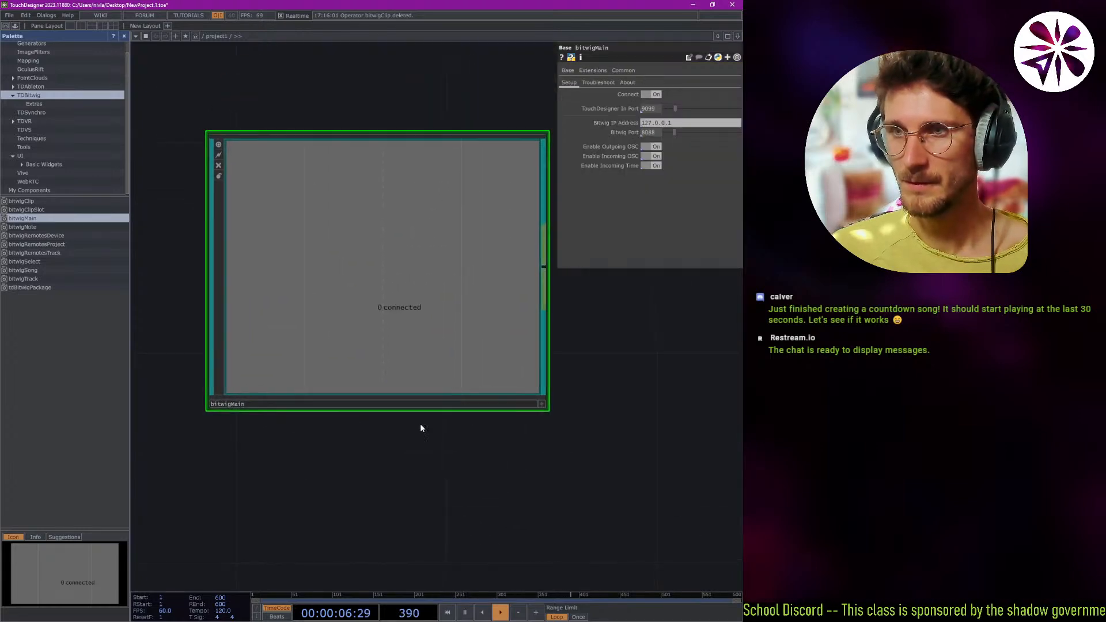
scroll(396, 485, "down", 2)
scroll(383, 454, "up", 1)
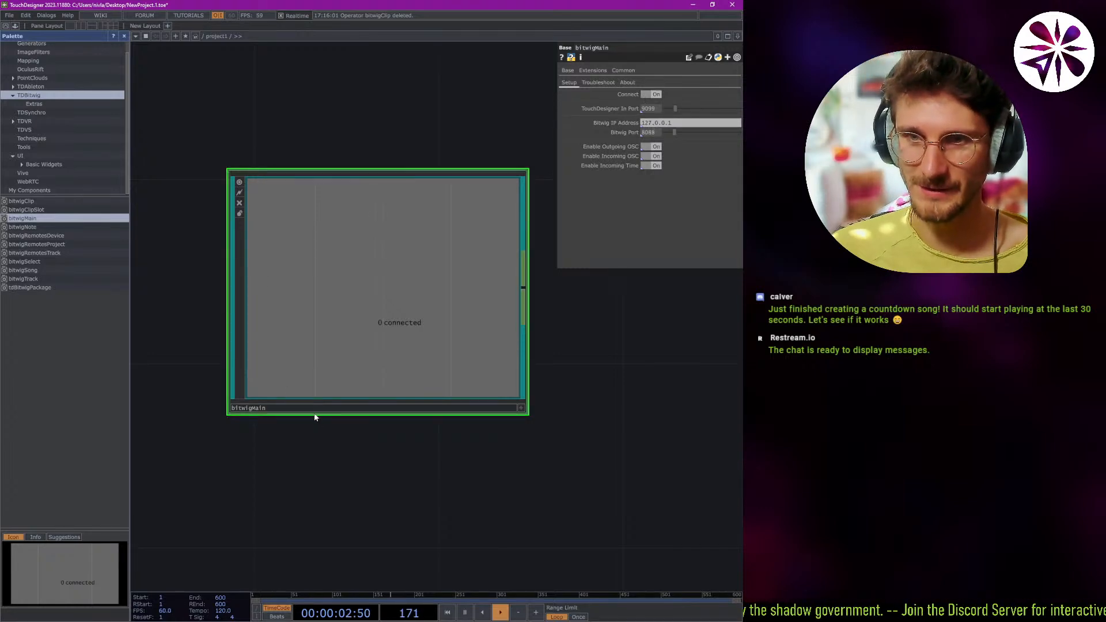
key("Delete")
Show the Palette's ImageFilters category and examine the displace1, geo1 and out1 operators and their connections in the network.
scroll(42, 161, "up", 1)
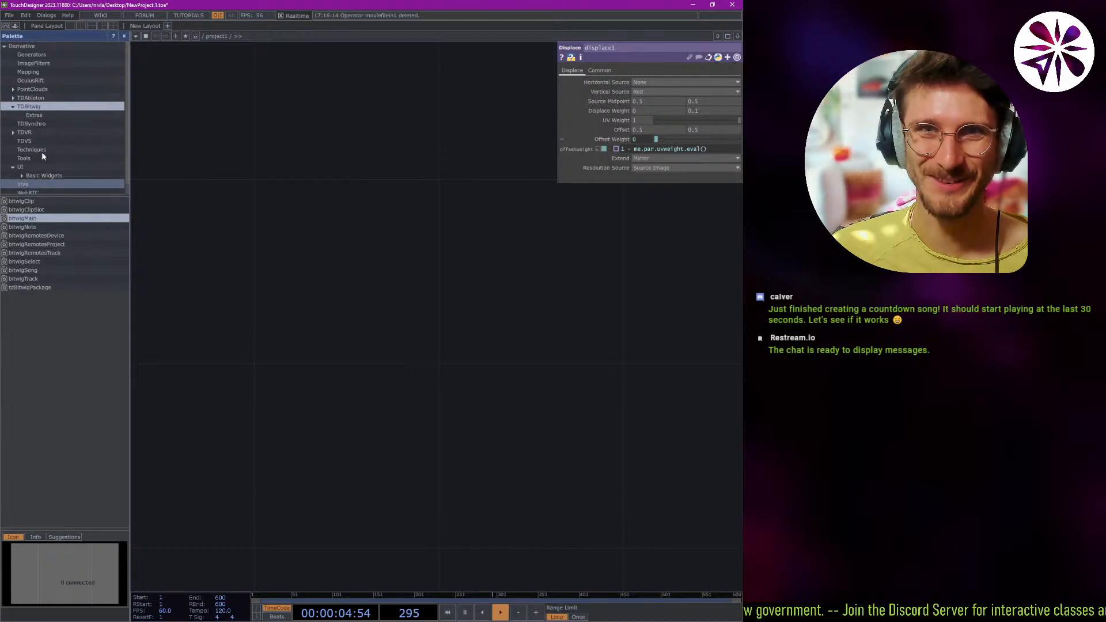
left_click(68, 63)
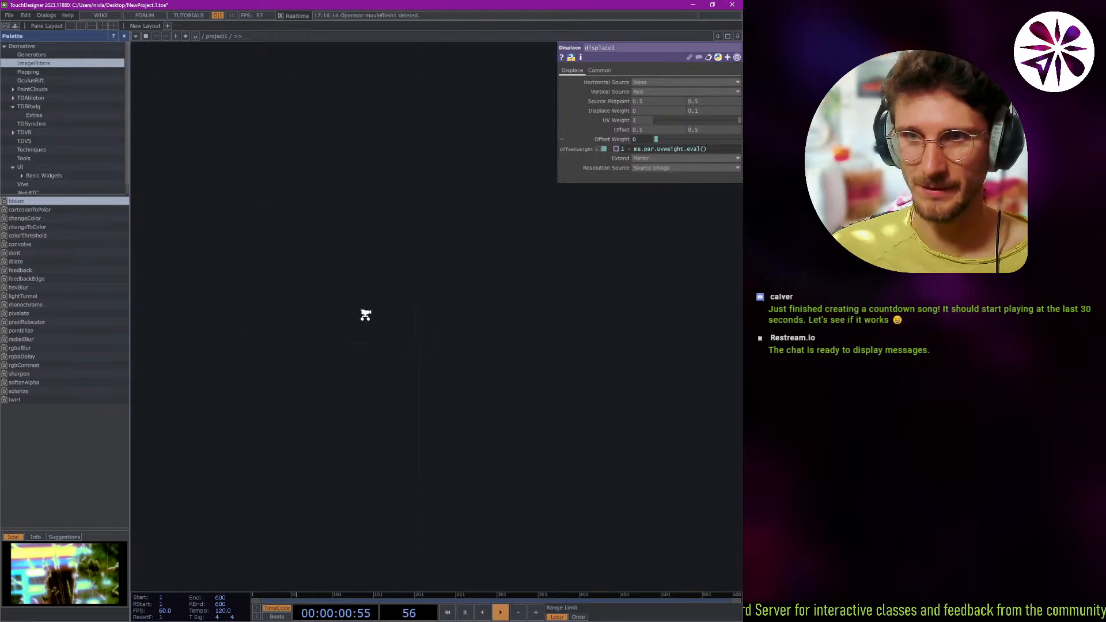
left_click_drag(365, 315, 464, 42)
left_click_drag(356, 264, 227, 229)
left_click_drag(281, 256, 403, 256)
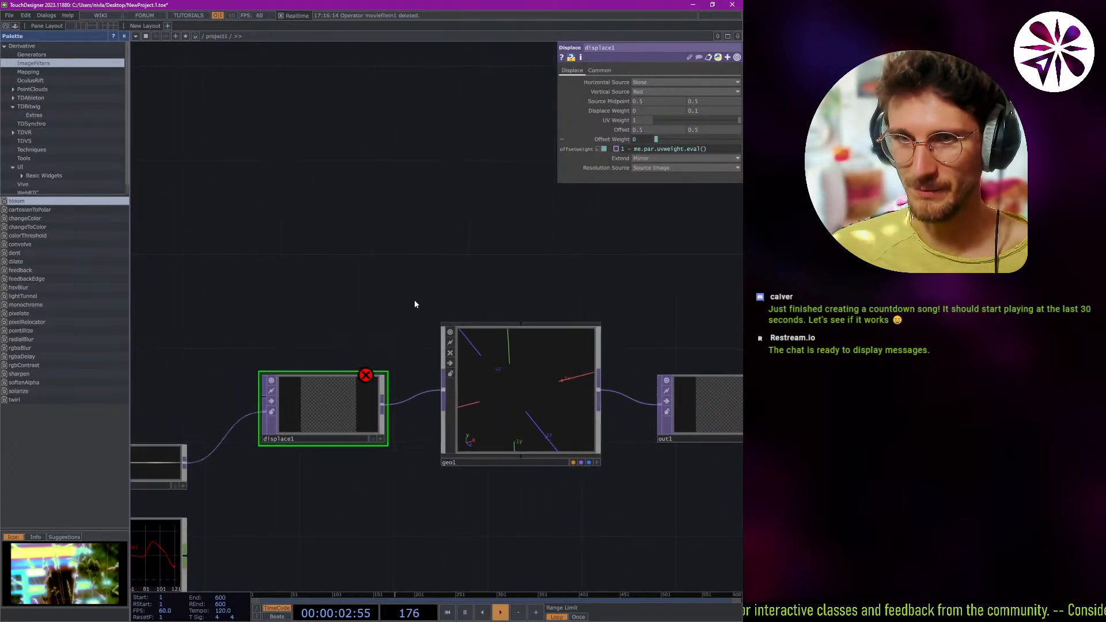
left_click_drag(415, 304, 470, 304)
left_click_drag(351, 304, 508, 245)
left_click_drag(293, 258, 188, 244)
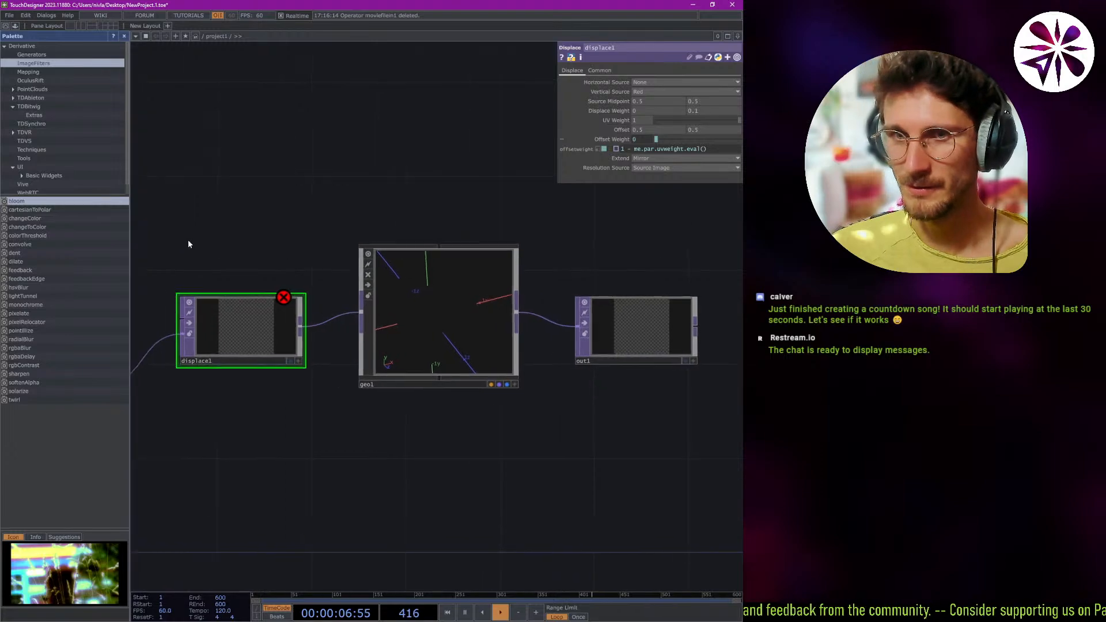
left_click_drag(324, 267, 456, 304)
left_click_drag(291, 278, 259, 282)
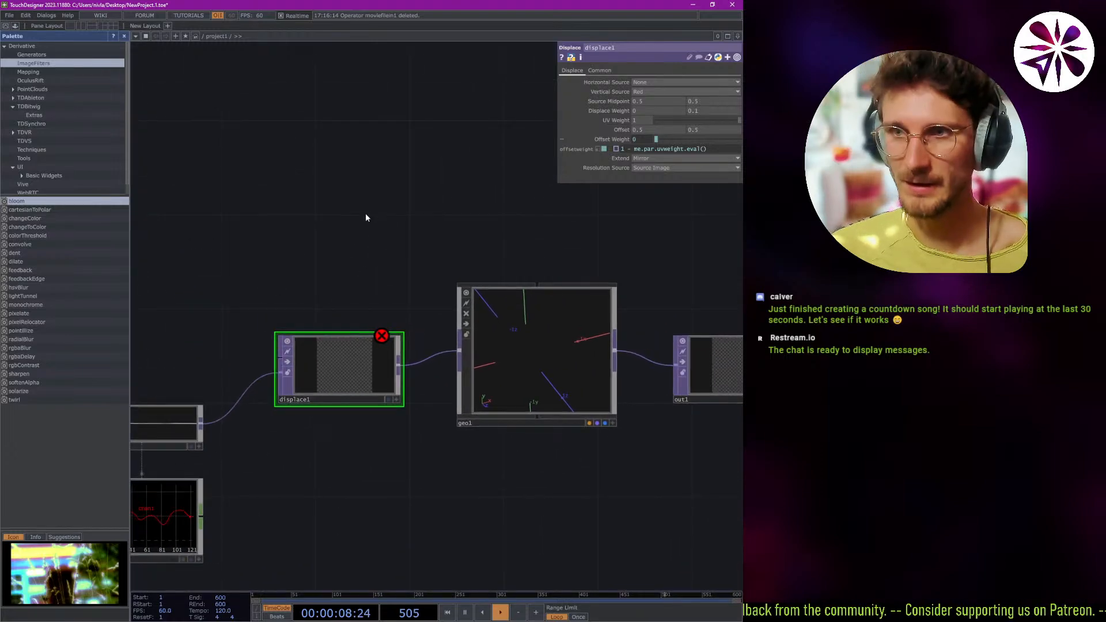
Start a new project in place of the current one.
left_click(9, 16)
left_click(26, 36)
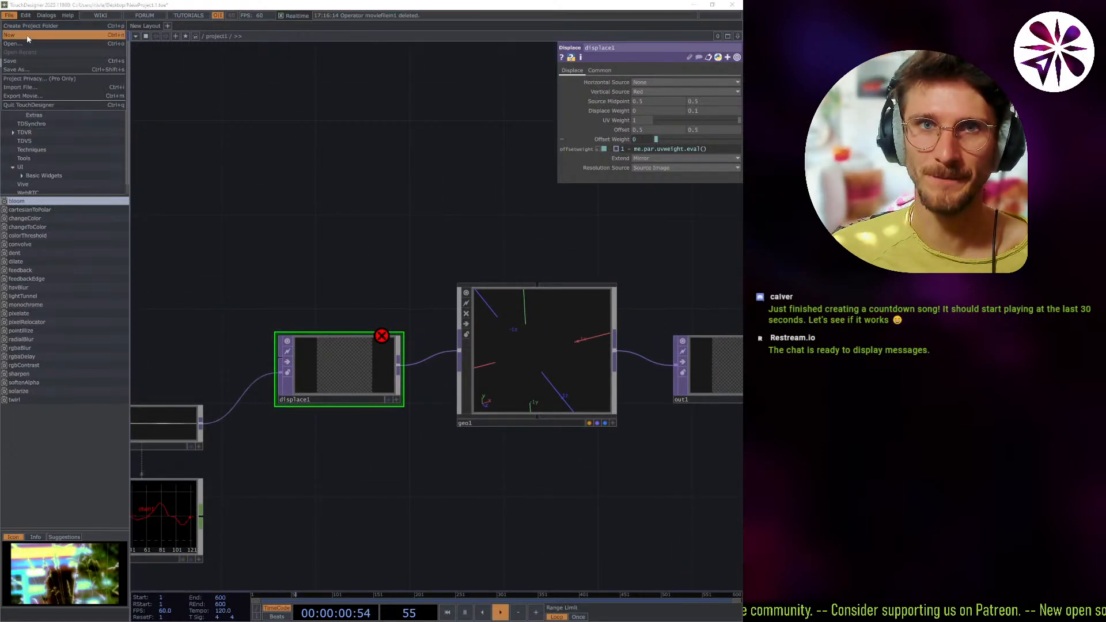
left_click(10, 18)
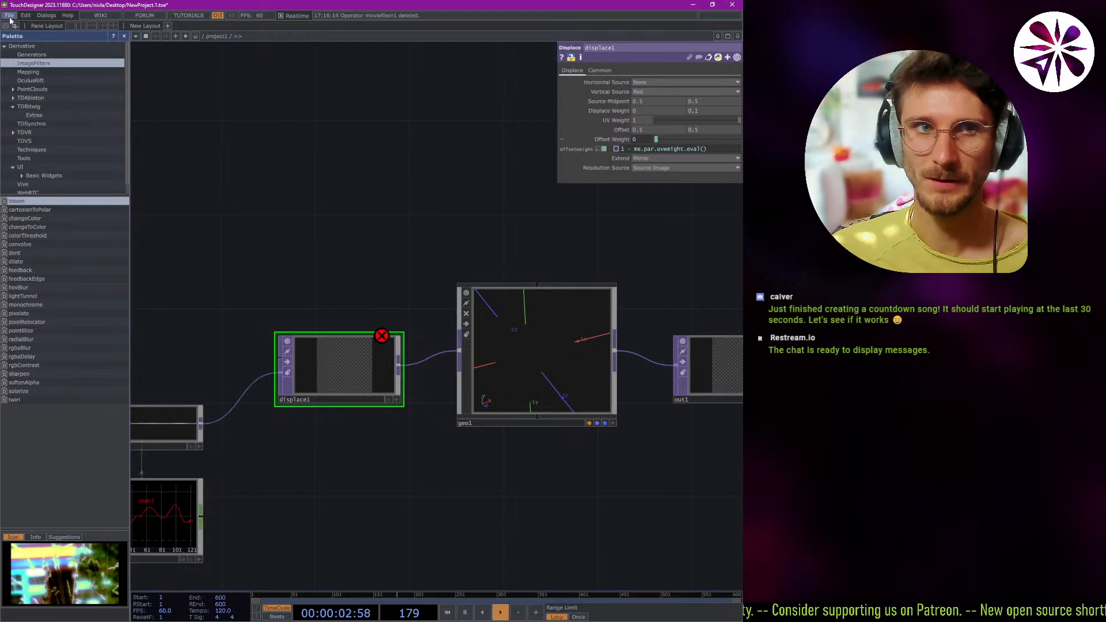
Switch to YouTube, watch a bit more of the course's Palette chapter, pause it and return to TouchDesigner.
key("alt+Tab")
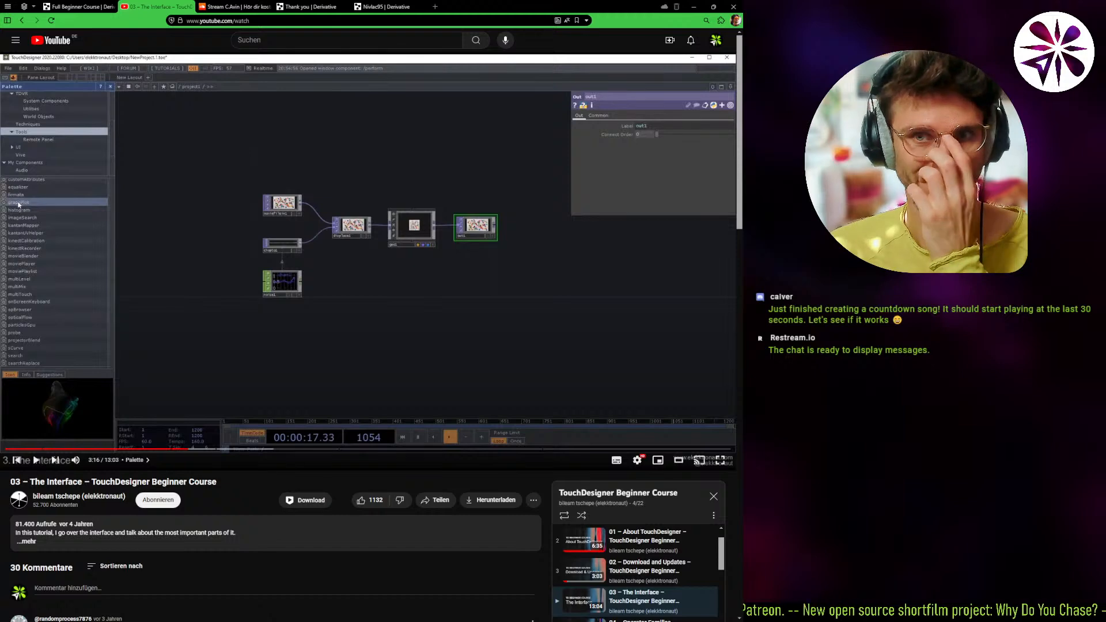
left_click(171, 351)
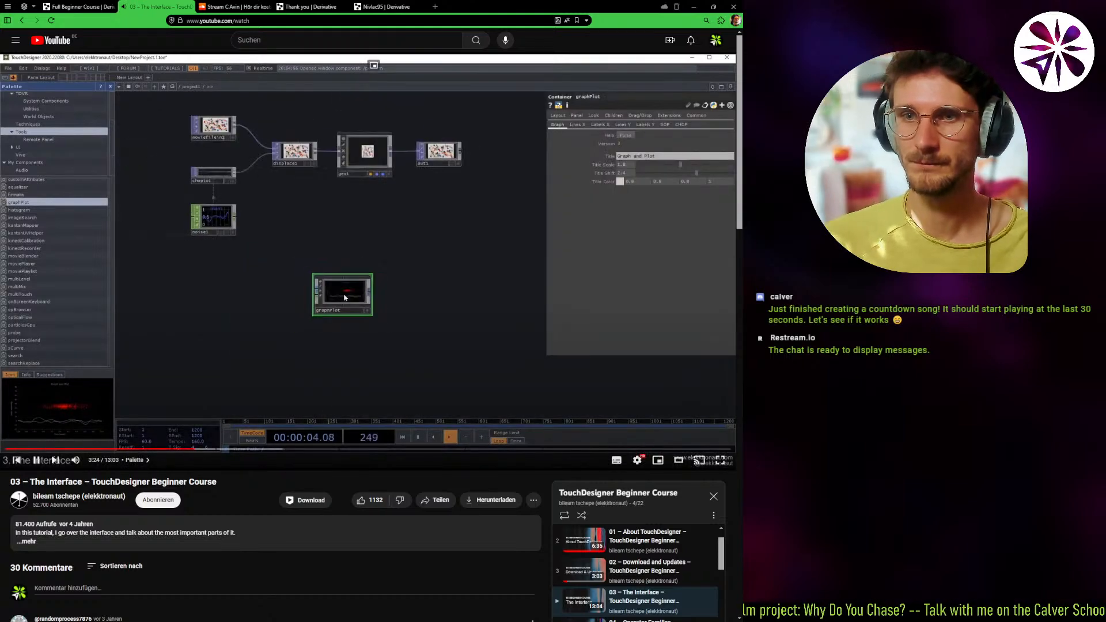
left_click(276, 227)
key("alt+Tab")
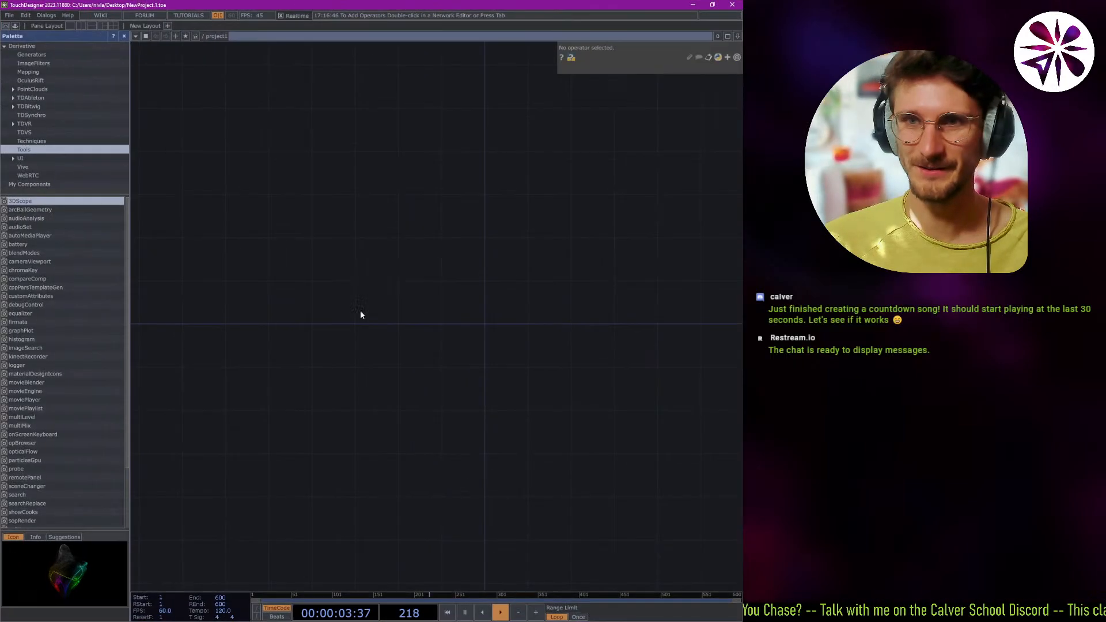
Go up to the root network and examine the project1 container and the perform component linked to it.
key("p")
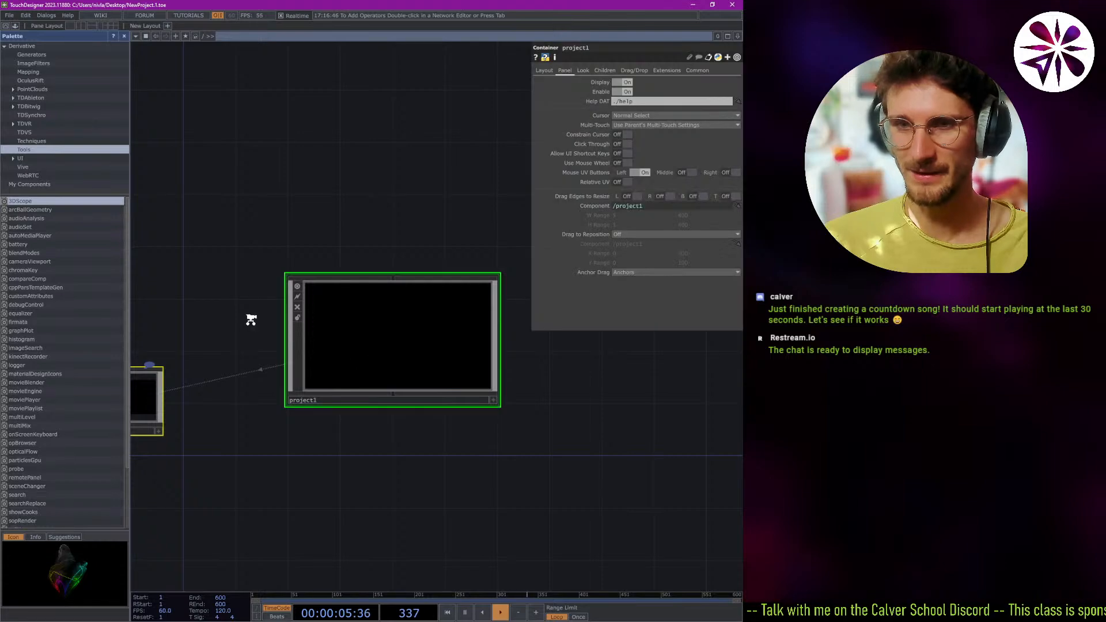
scroll(250, 319, "down", 5)
scroll(253, 392, "up", 5)
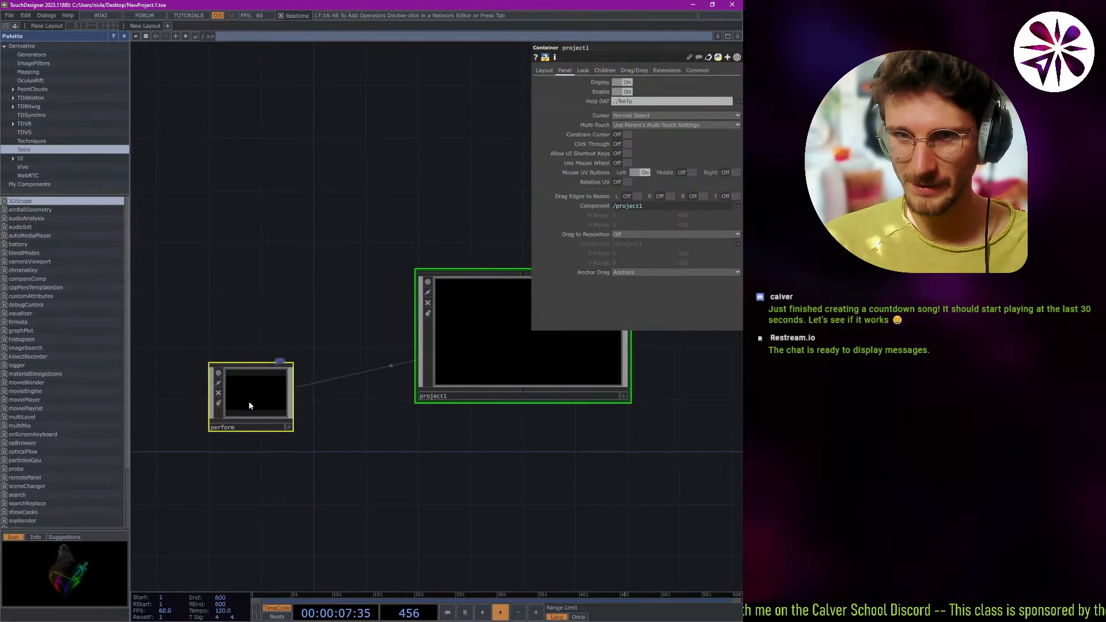
scroll(289, 253, "down", 8)
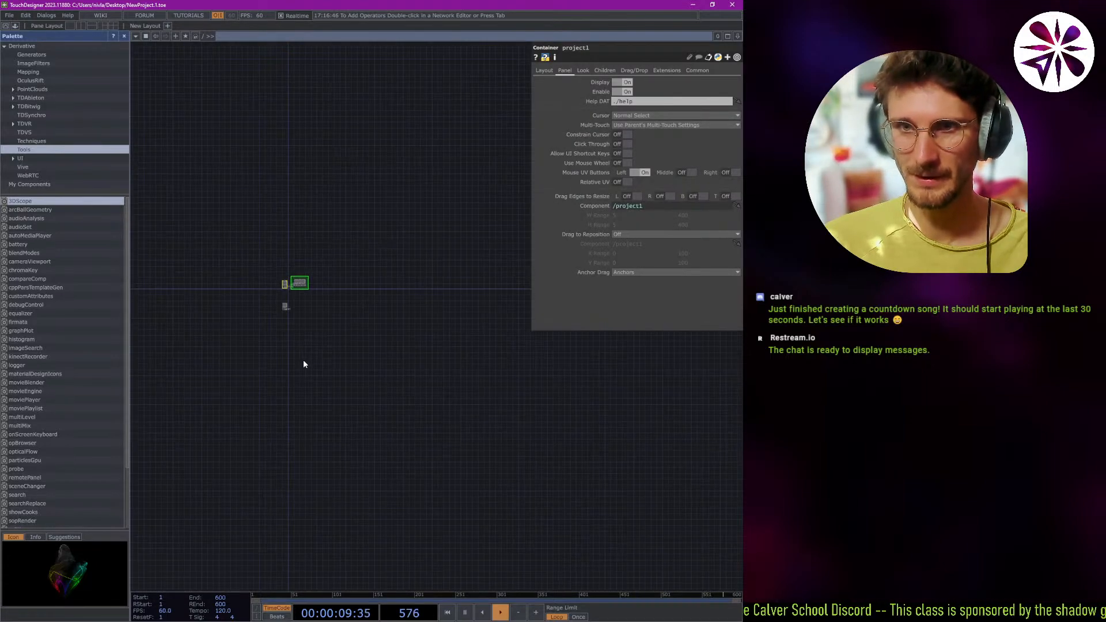
scroll(320, 290, "up", 10)
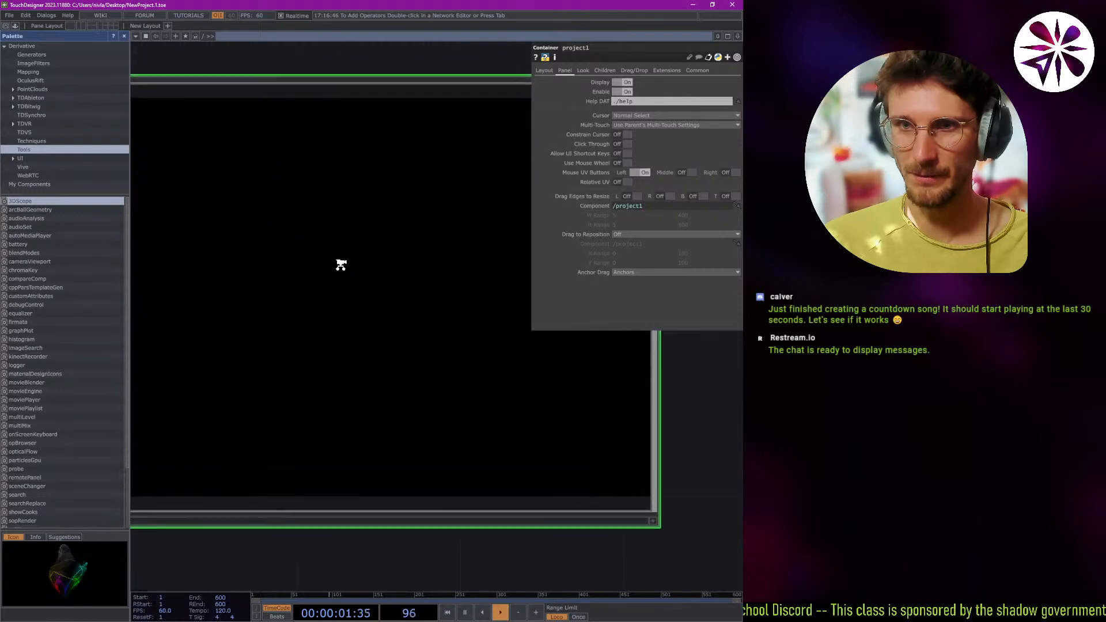
left_click_drag(320, 306, 300, 322)
scroll(434, 286, "down", 10)
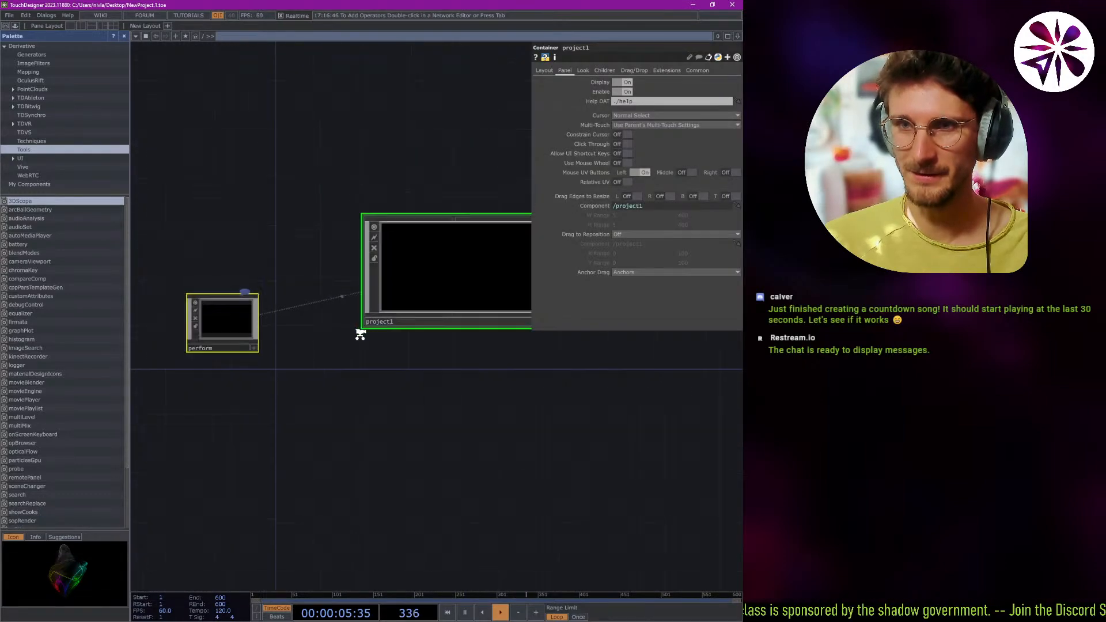
scroll(367, 366, "up", 5)
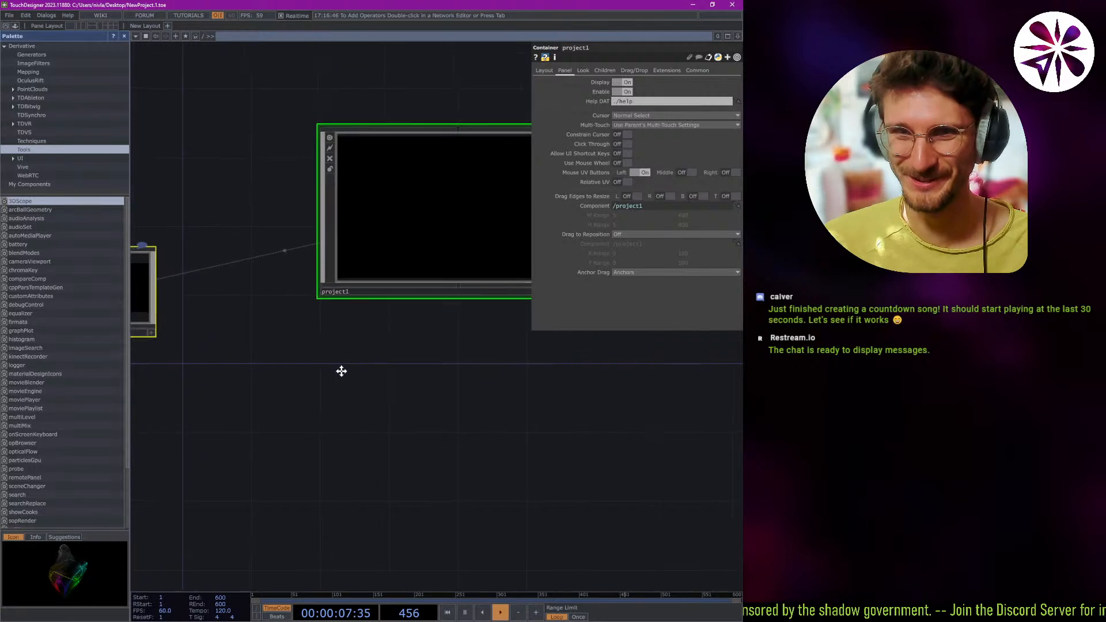
Examine the perform window component's parameters in the root network, find the local component below it and select it.
left_click_drag(341, 371, 452, 402)
left_click(243, 318)
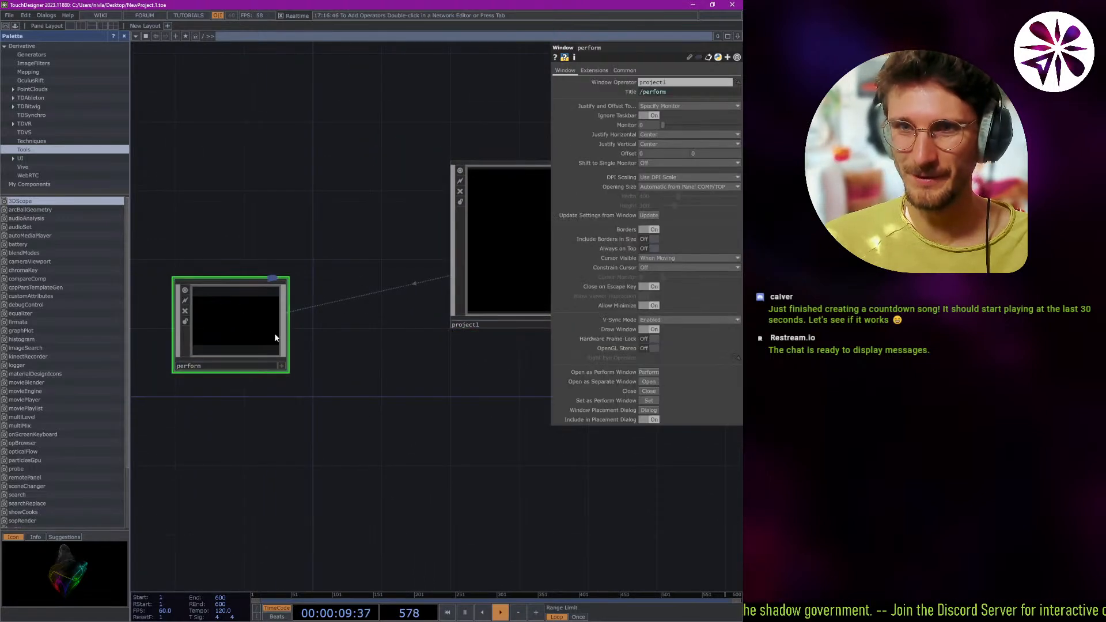
scroll(326, 322, "down", 2)
left_click_drag(349, 360, 333, 357)
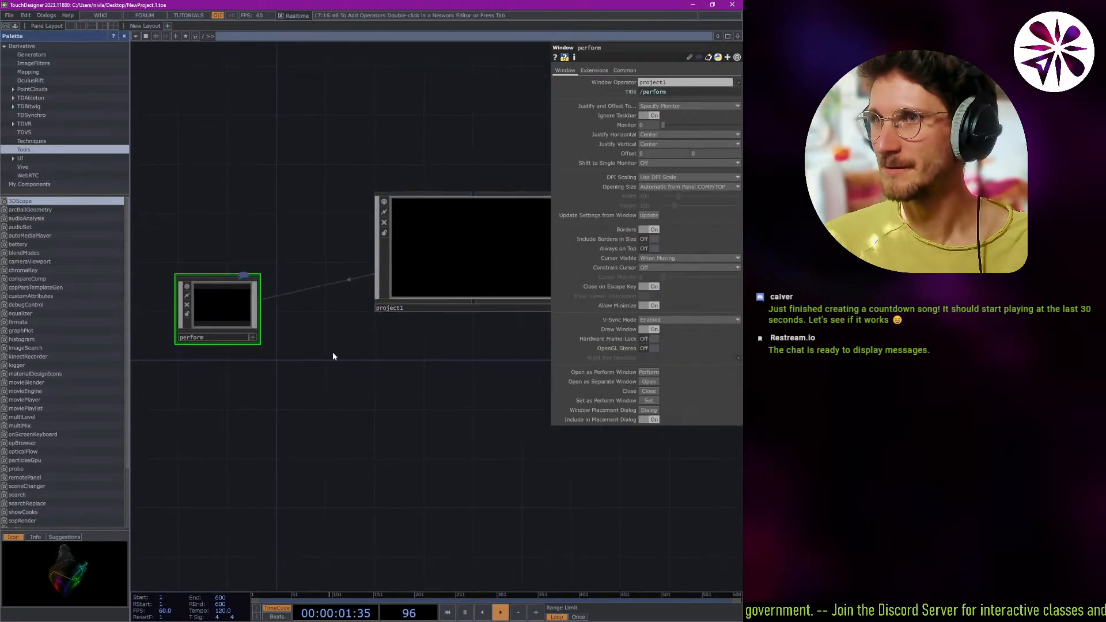
scroll(353, 349, "down", 5)
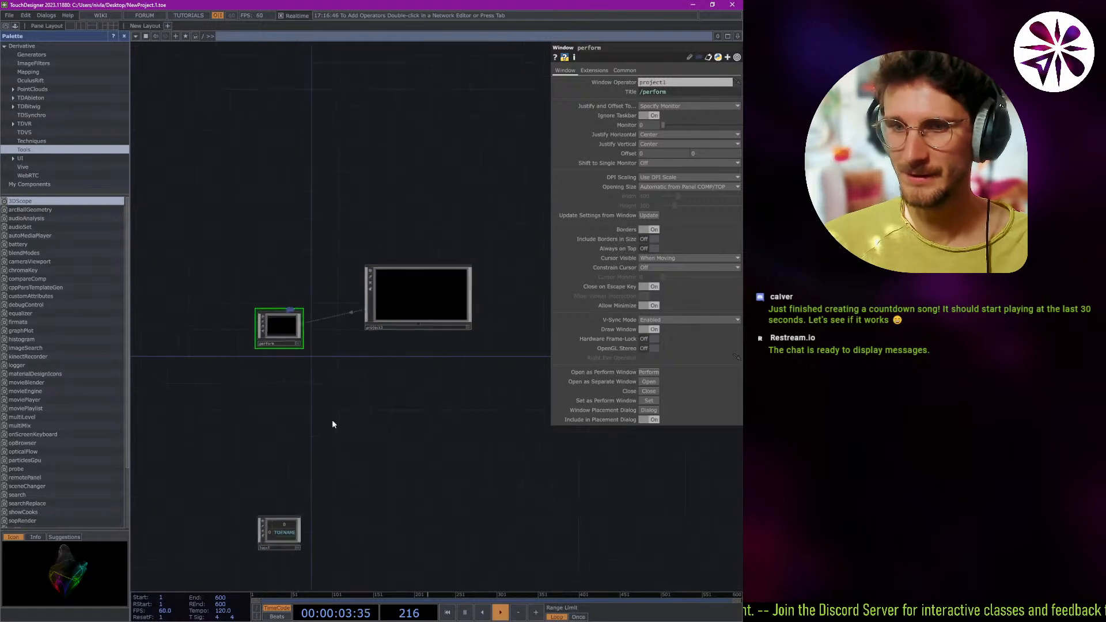
left_click_drag(322, 488, 333, 403)
scroll(287, 439, "up", 5)
left_click_drag(286, 440, 293, 416)
scroll(334, 398, "up", 3)
left_click(335, 397)
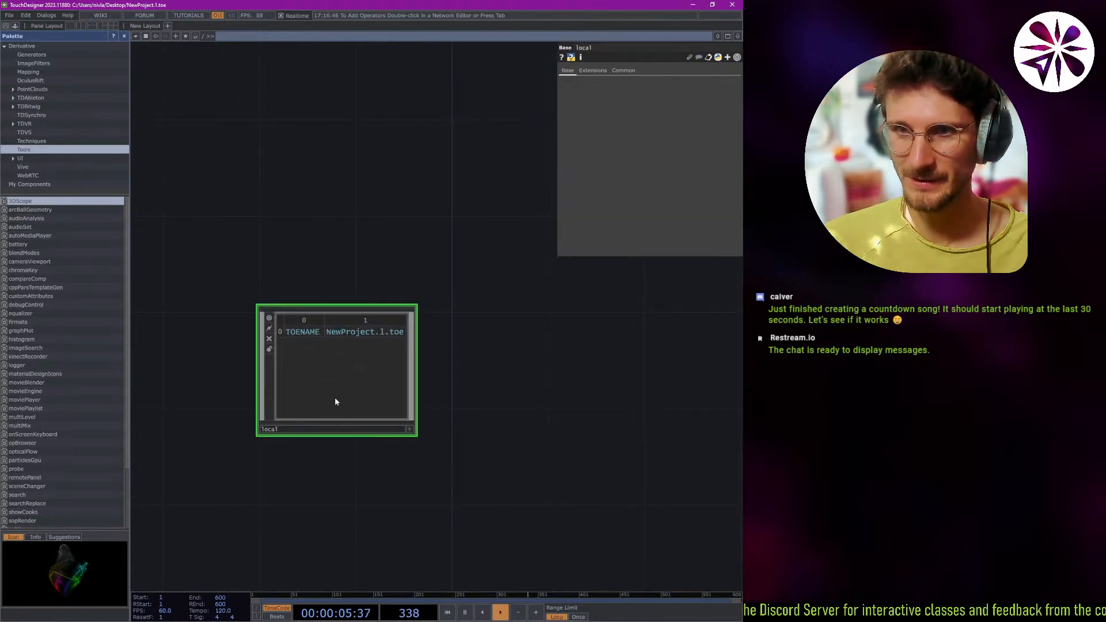
Enter the local component and examine its variables, shortcuts, master_beat, midi, maps and time operators.
scroll(334, 398, "up", 5)
key("p")
scroll(288, 284, "up", 6)
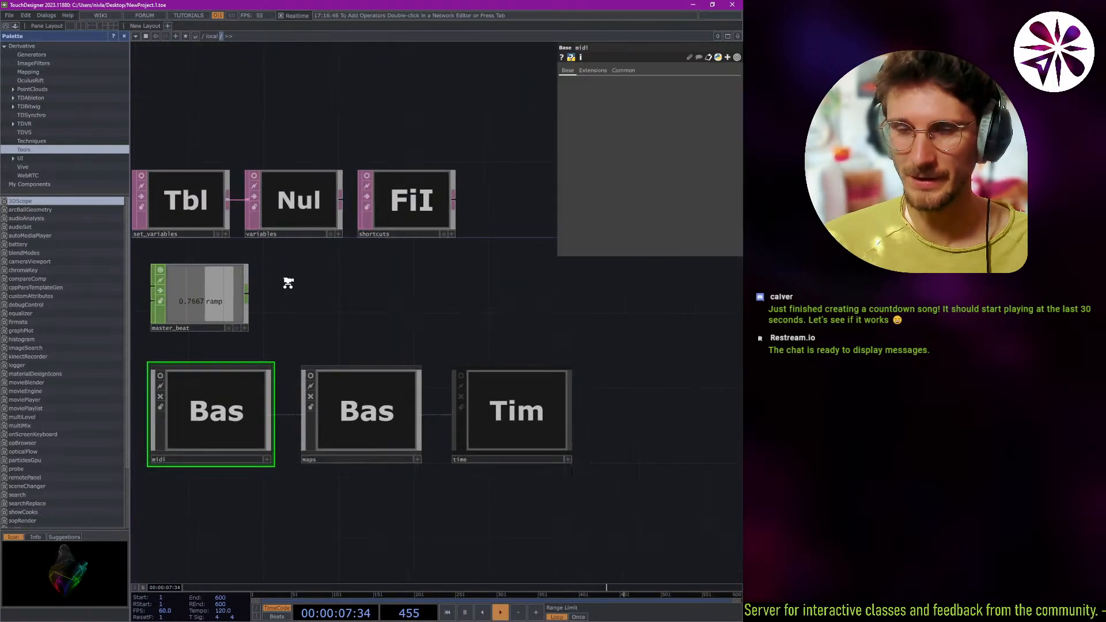
scroll(420, 341, "down", 6)
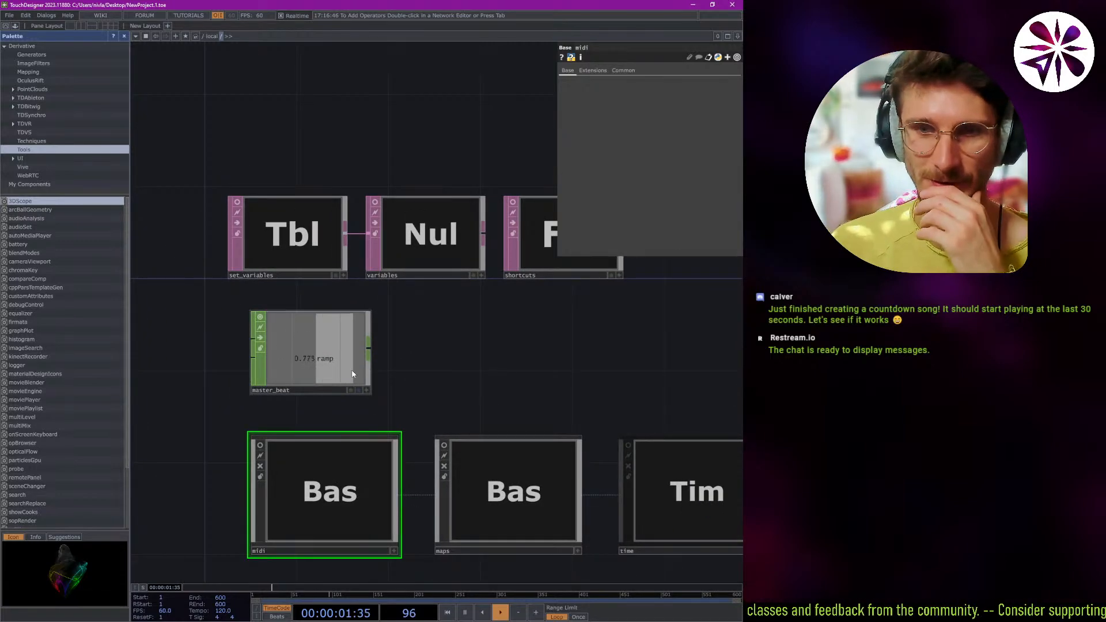
scroll(354, 484, "up", 5)
Enter the midi component and examine its template, userdevices, device table and MIDI input and output operators.
middle_click_drag(288, 554, 343, 389)
left_click_drag(343, 390, 369, 370)
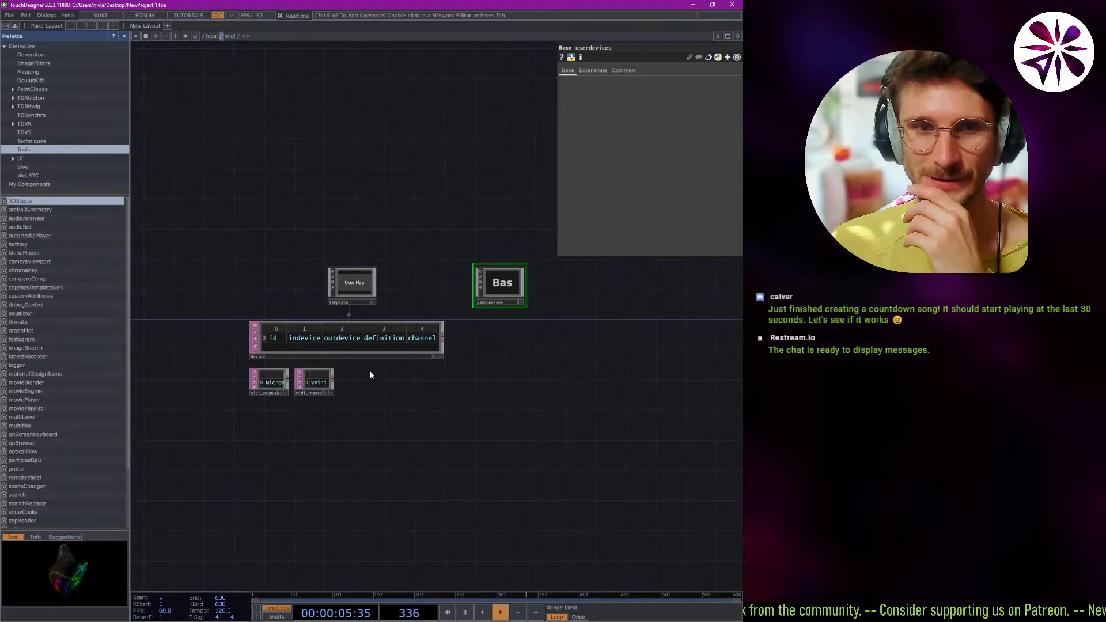
scroll(352, 337, "up", 8)
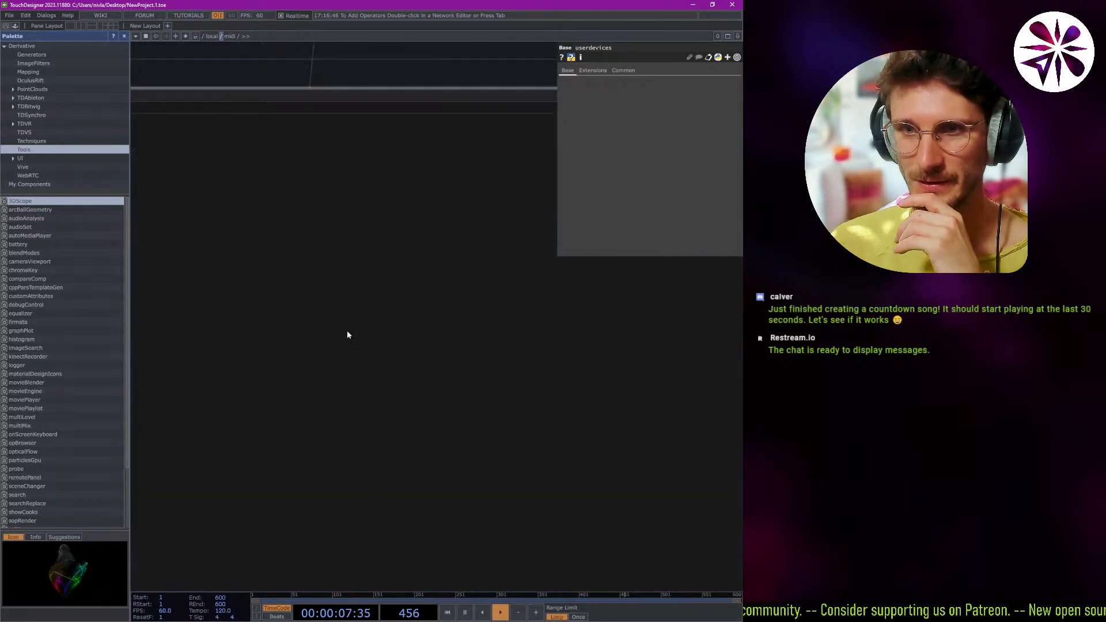
scroll(346, 338, "down", 1)
scroll(345, 339, "down", 5)
scroll(297, 343, "up", 6)
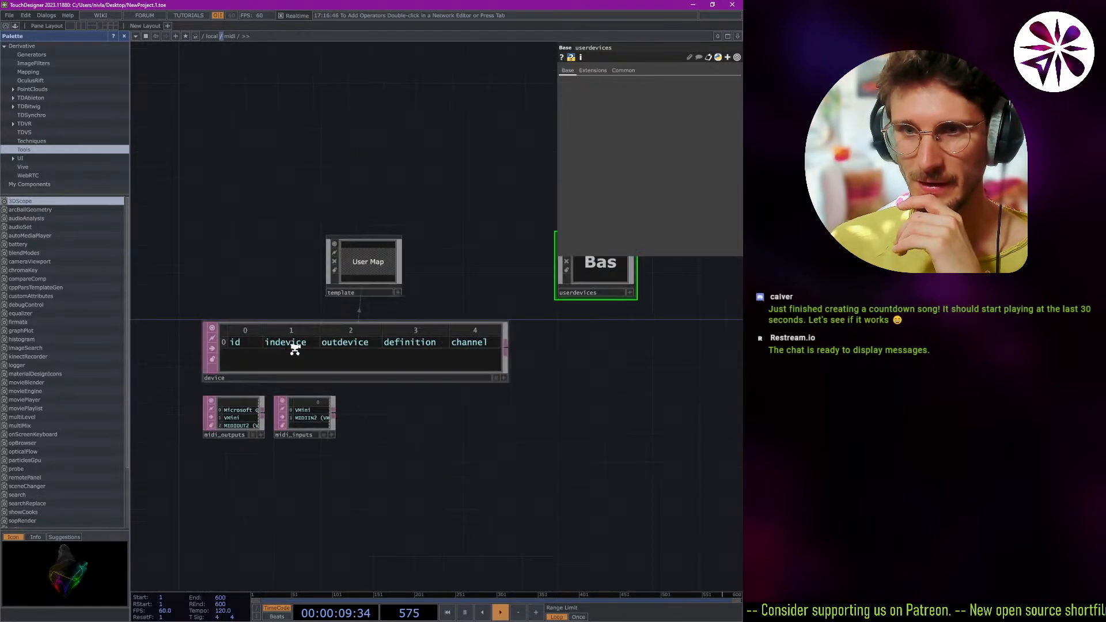
scroll(298, 348, "down", 5)
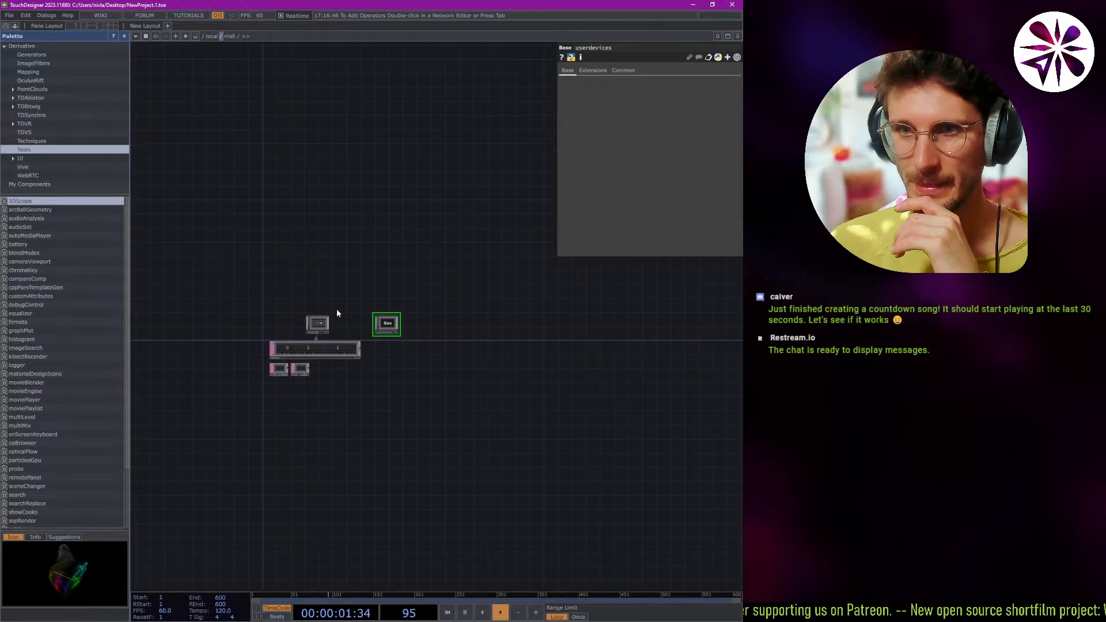
Enter the template component and examine its attributes, sliders, buttons, text1 and icon operators up close.
scroll(336, 311, "up", 7)
scroll(343, 329, "up", 3)
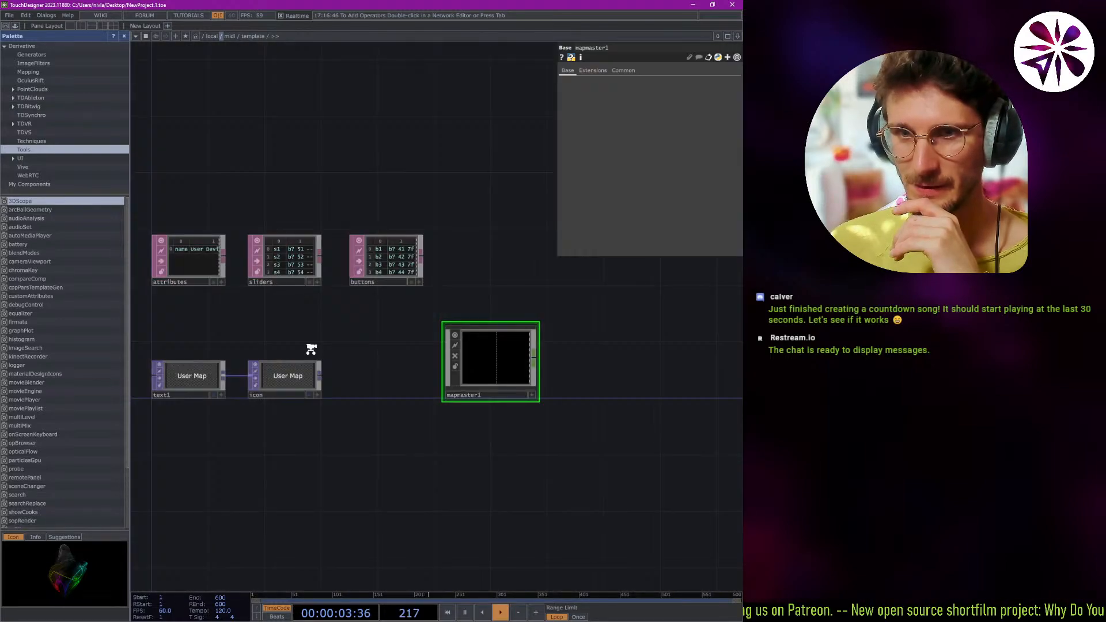
scroll(311, 349, "up", 3)
left_click_drag(295, 346, 423, 382)
left_click_drag(396, 328, 494, 412)
middle_click_drag(237, 259, 322, 271)
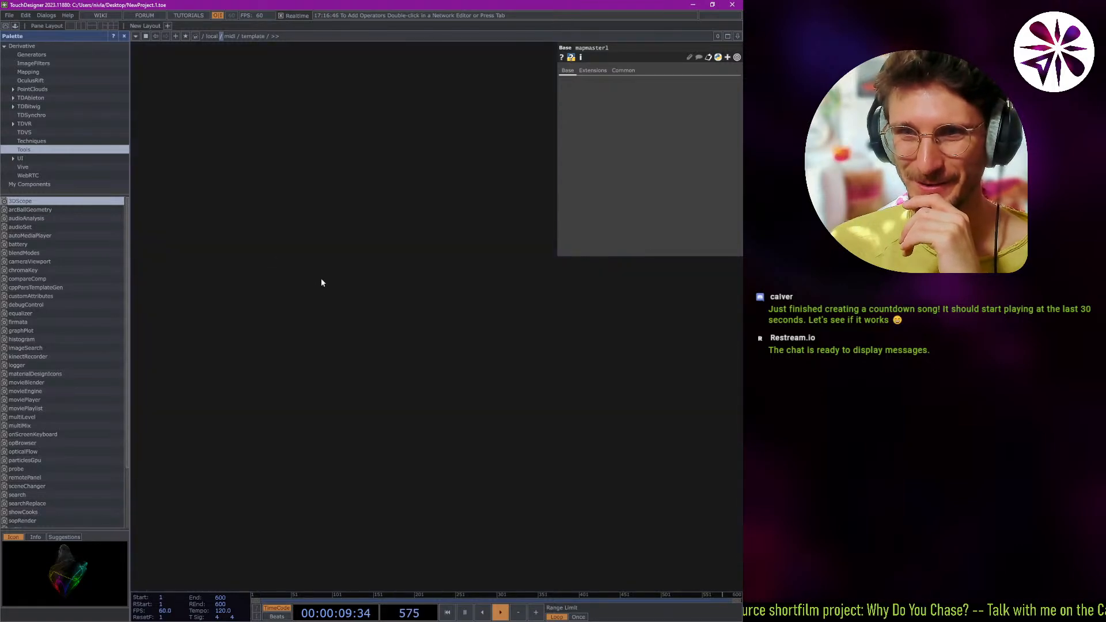
scroll(316, 288, "down", 10)
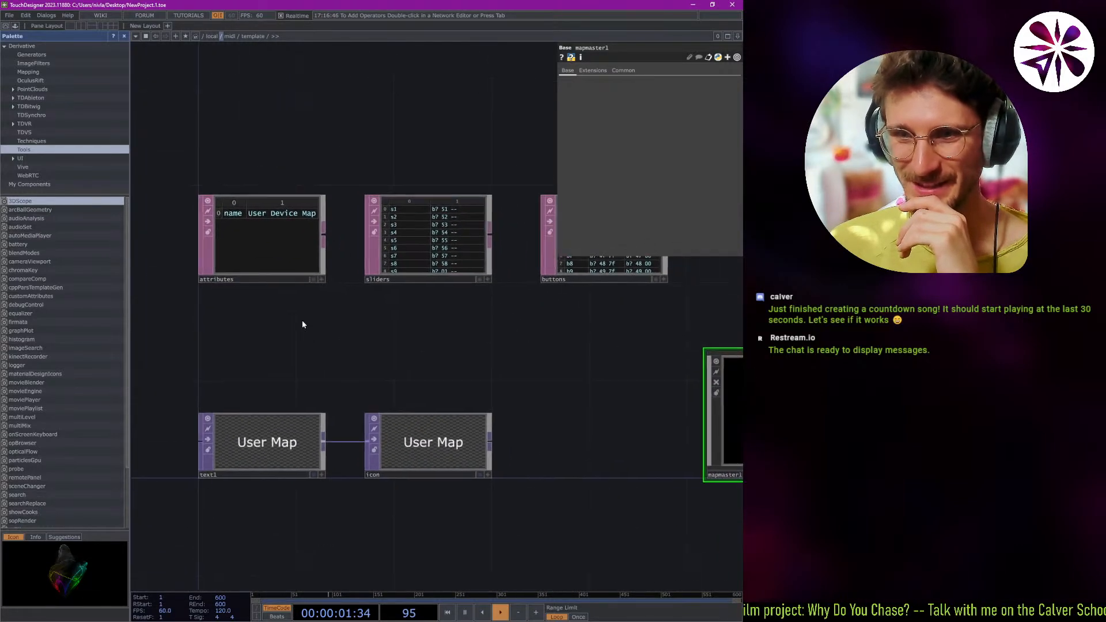
scroll(253, 435, "up", 10)
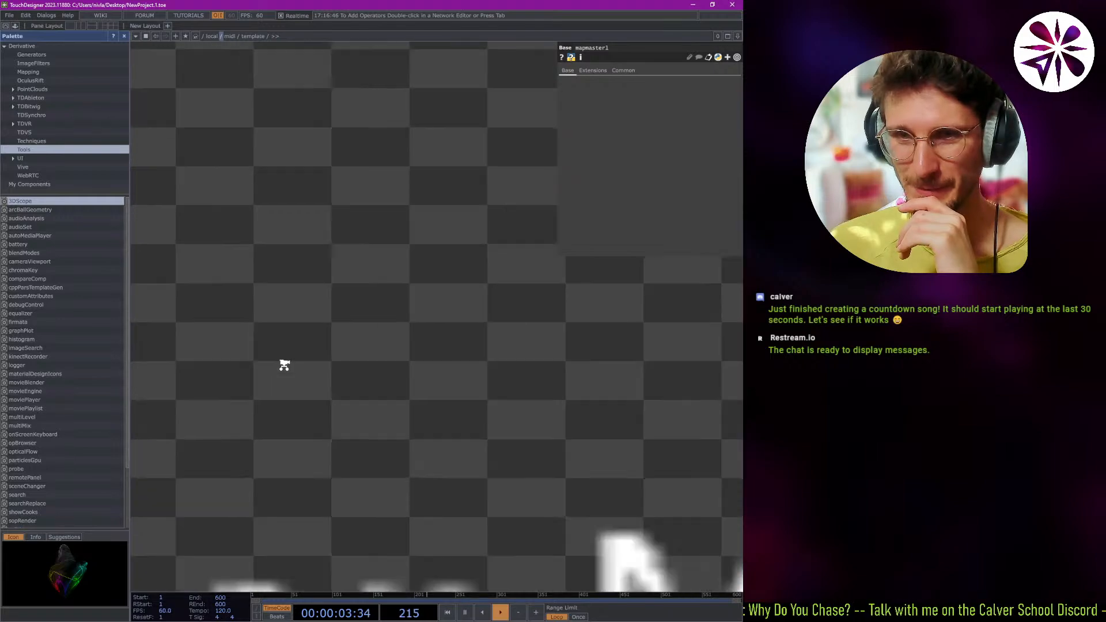
scroll(285, 365, "down", 10)
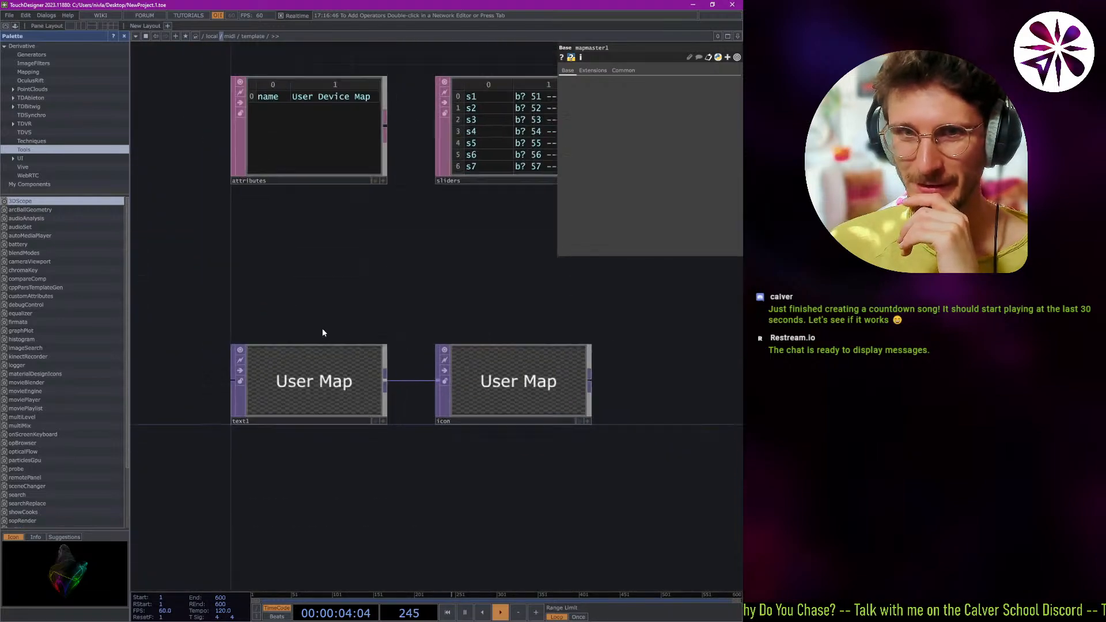
Go back up to the local network and on to the root, and enter the project1 container.
left_click(213, 36)
scroll(306, 207, "down", 5)
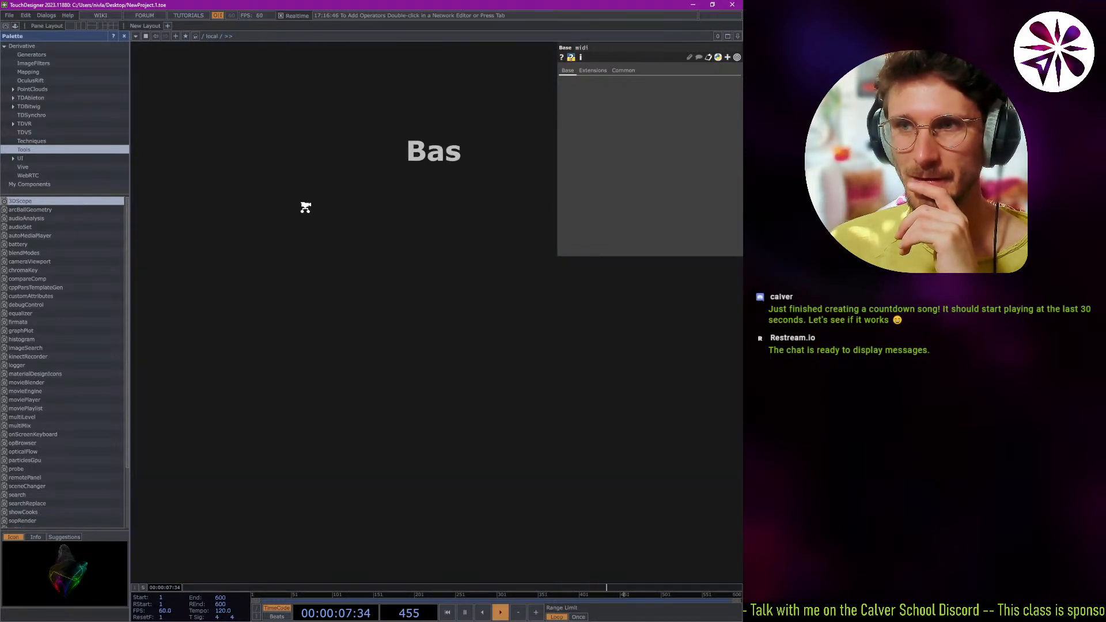
scroll(399, 219, "down", 8)
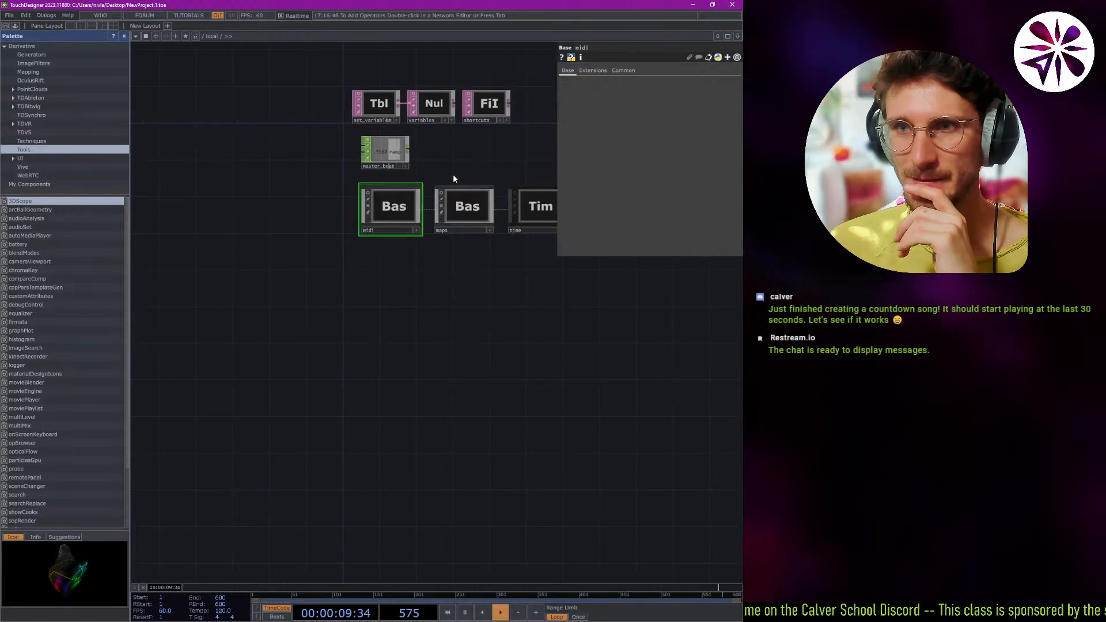
scroll(388, 225, "down", 3)
left_click(203, 37)
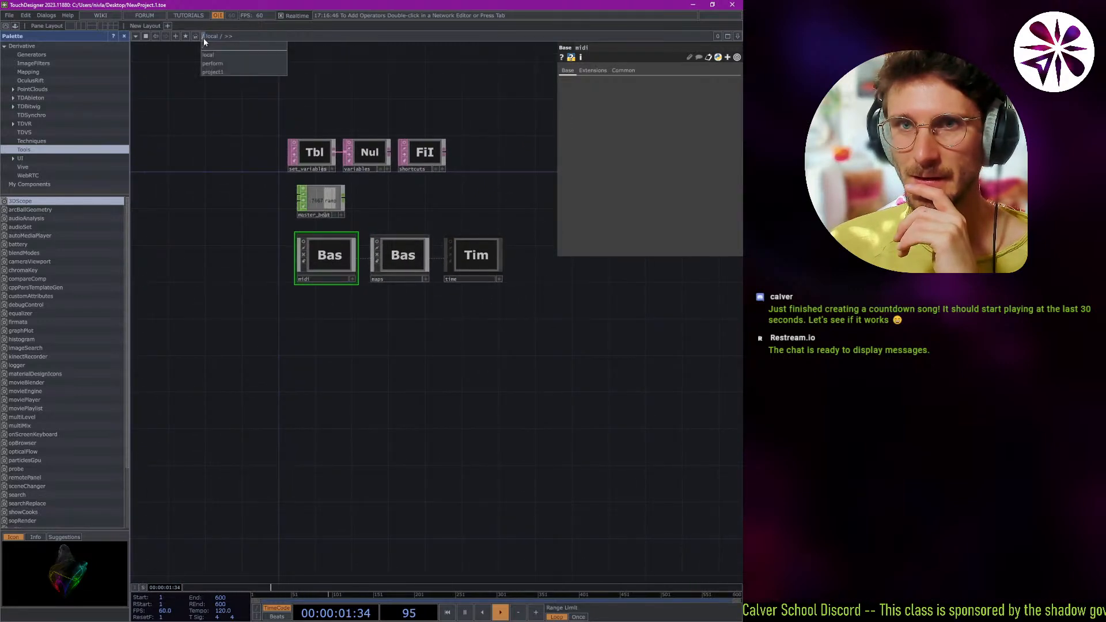
left_click(235, 71)
key("p")
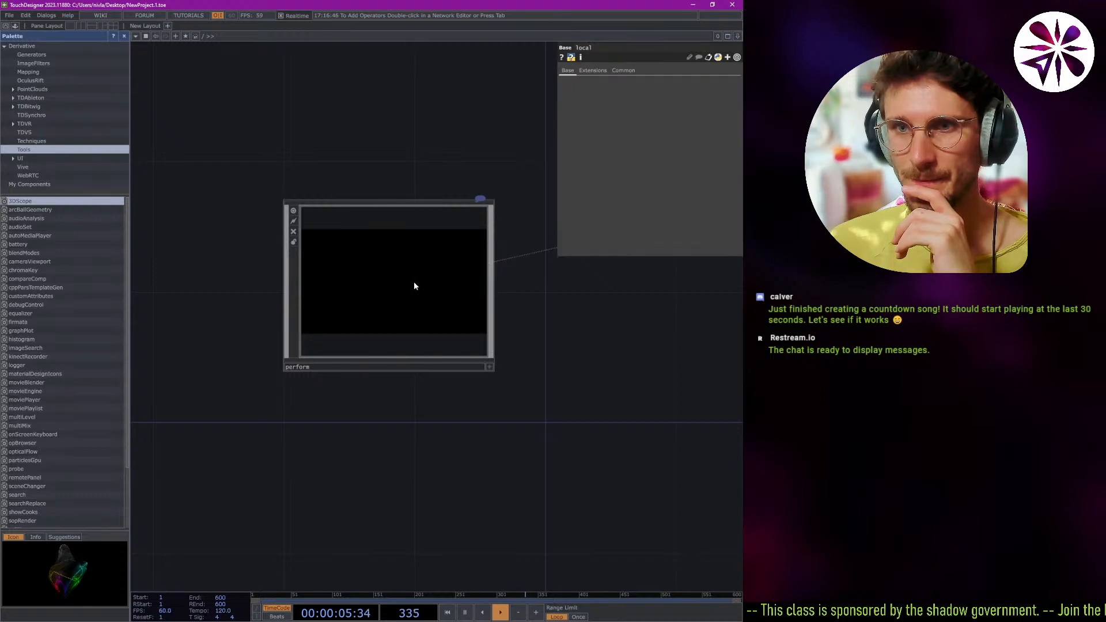
scroll(394, 293, "down", 5)
scroll(480, 269, "up", 8)
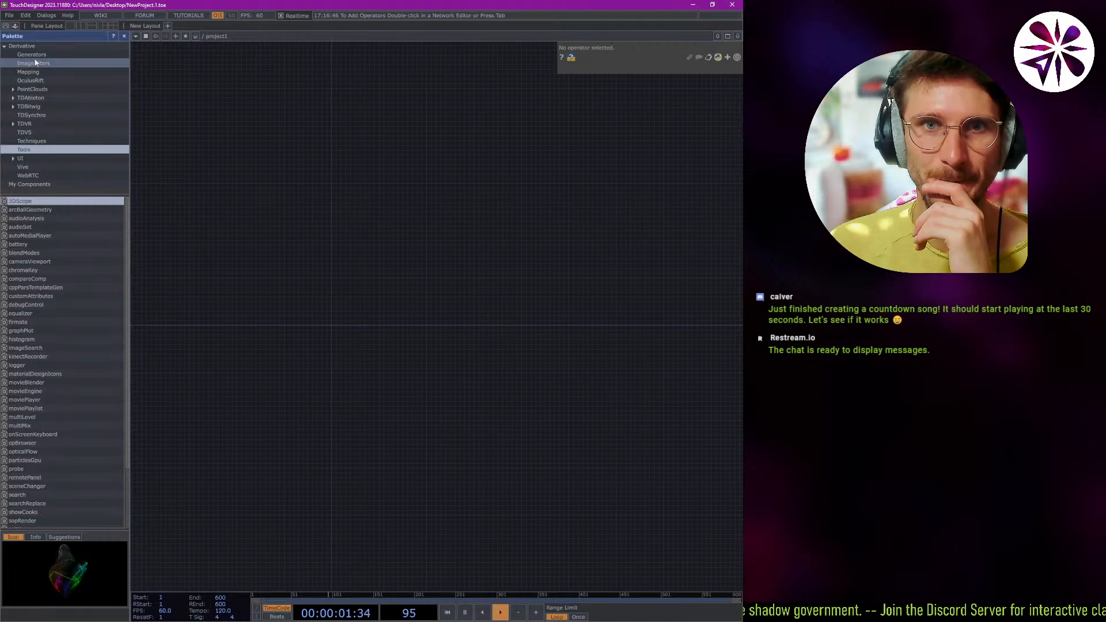
Add the 3DScope component from the Palette's Tools category to the project1 network and inspect its output up close.
right_click(251, 298)
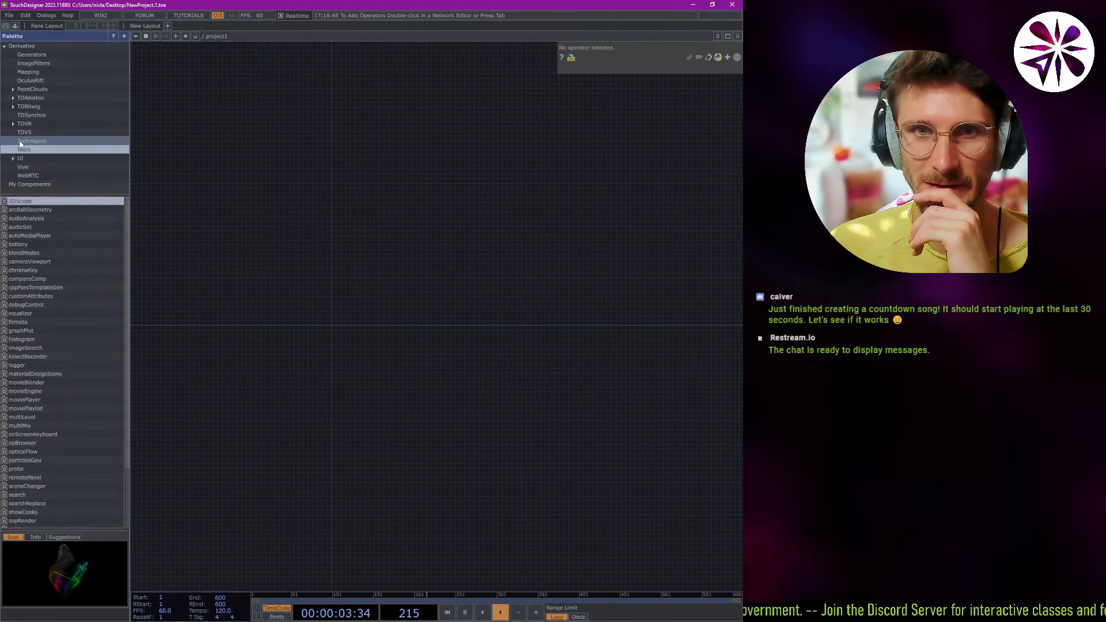
left_click_drag(316, 295, 321, 293)
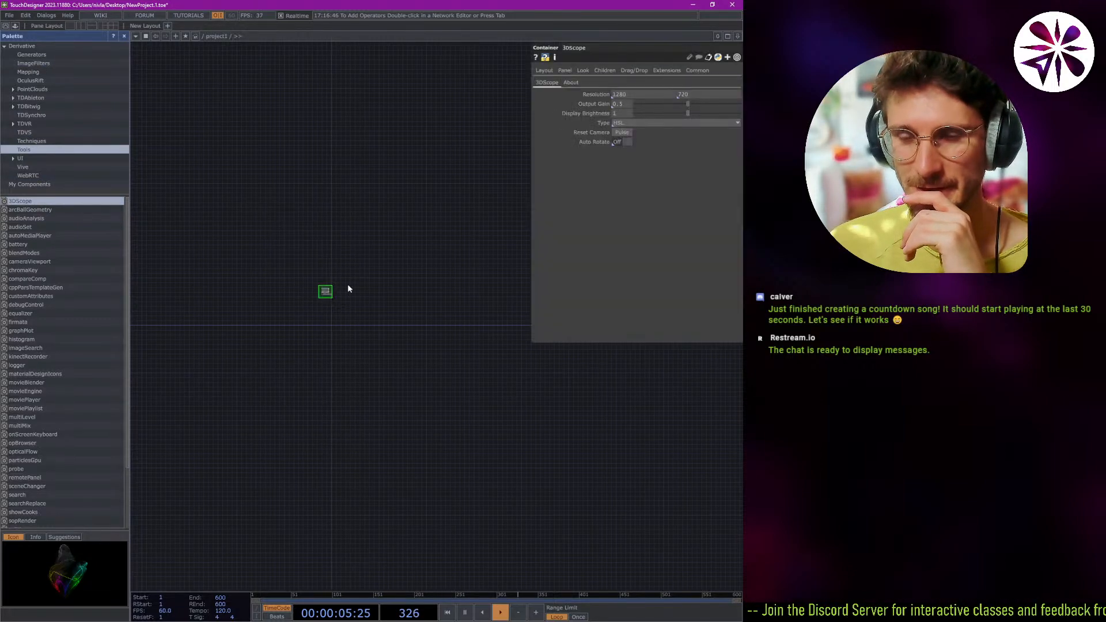
scroll(335, 294, "up", 5)
left_click_drag(385, 322, 446, 346)
scroll(285, 299, "up", 8)
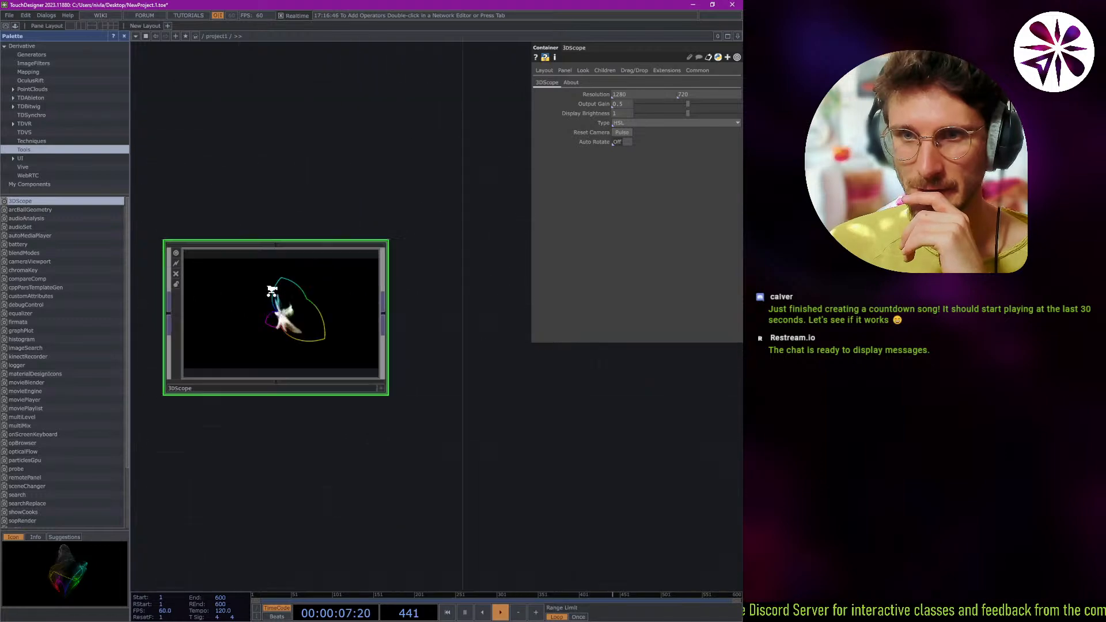
scroll(307, 324, "down", 3)
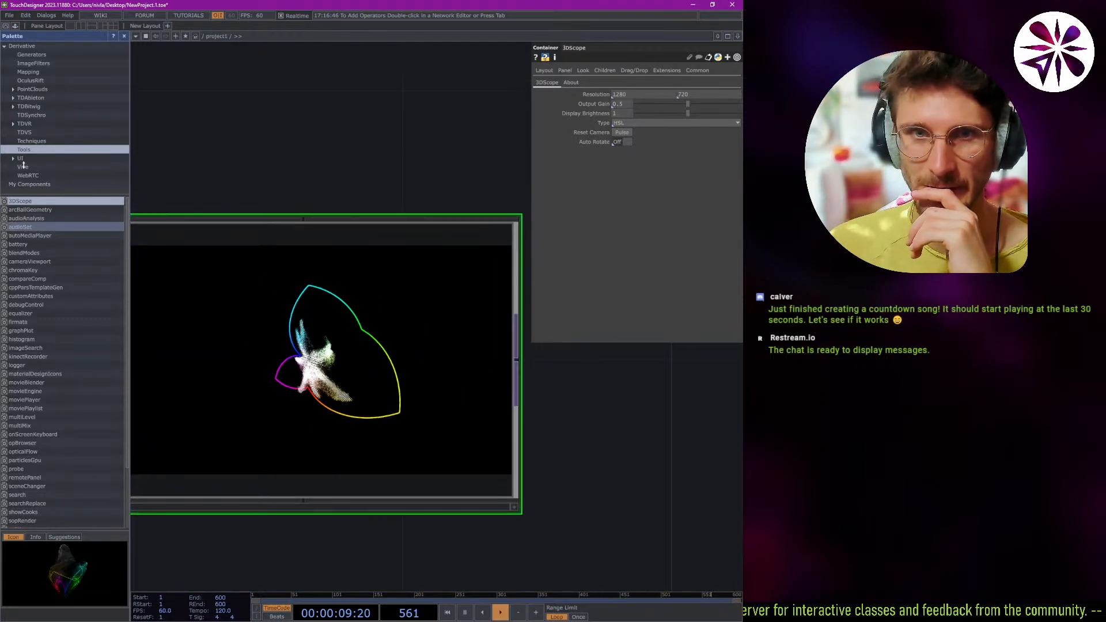
Show the Palette's Generators category and preview its julia, mandelbrot, superFormula, noise and mesh components.
left_click(32, 54)
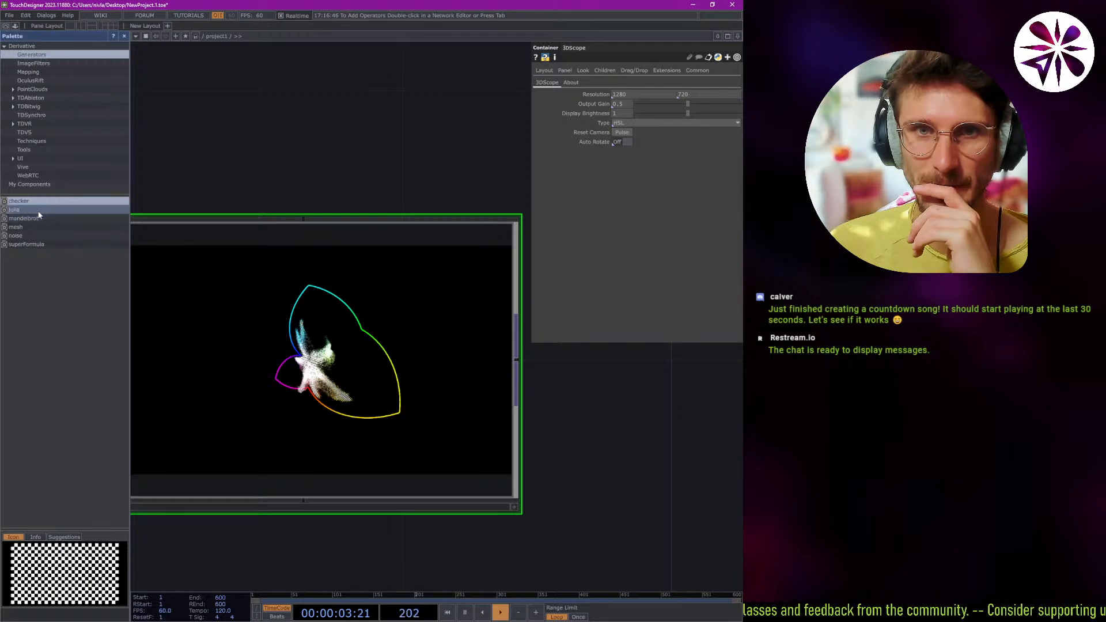
left_click(37, 211)
left_click(37, 218)
left_click(24, 246)
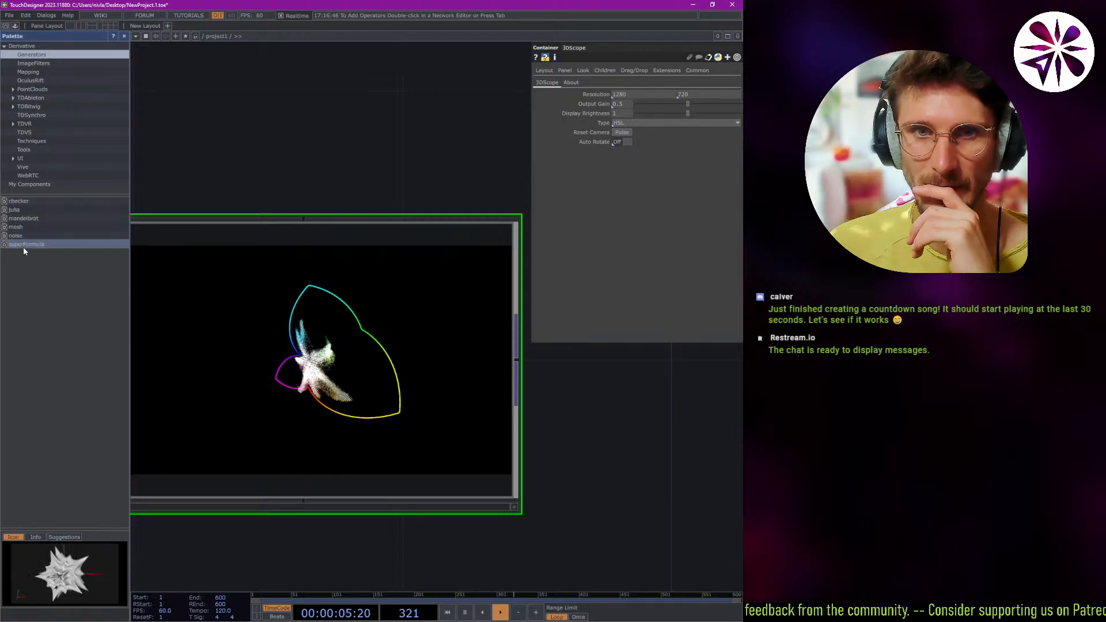
left_click(35, 235)
left_click(36, 227)
Add the noise generator from the Palette to the project1 network, above the 3DScope component.
left_click(35, 235)
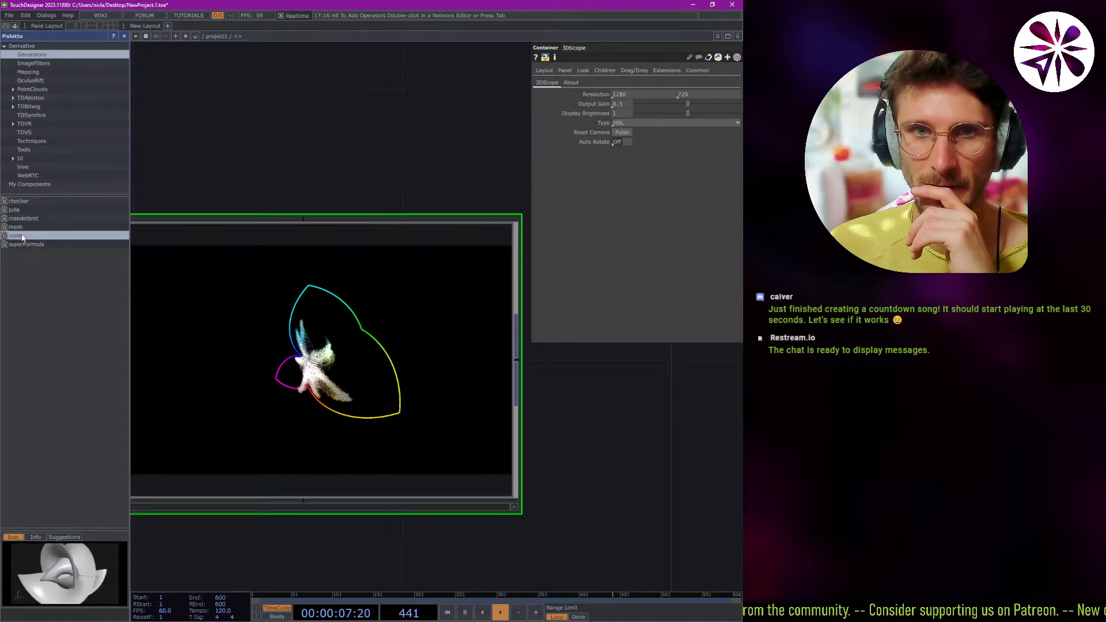
left_click_drag(280, 122, 283, 124)
scroll(293, 144, "down", 6)
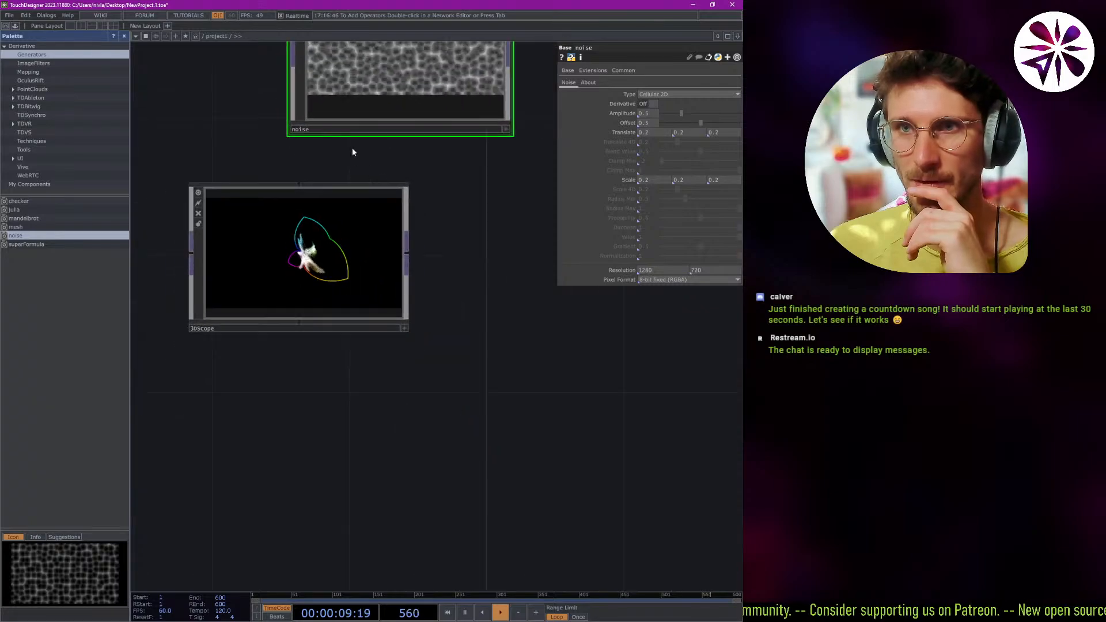
Enter the noise component and examine its operator network and the shader code in glsl2_pixel1.
scroll(386, 167, "up", 6)
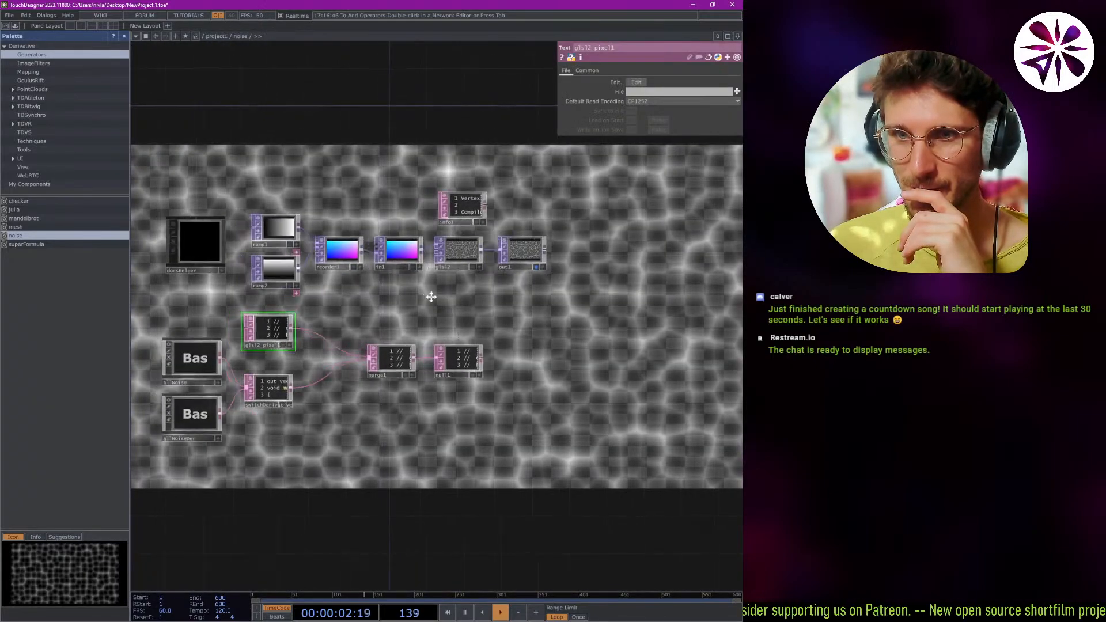
left_click_drag(431, 296, 467, 365)
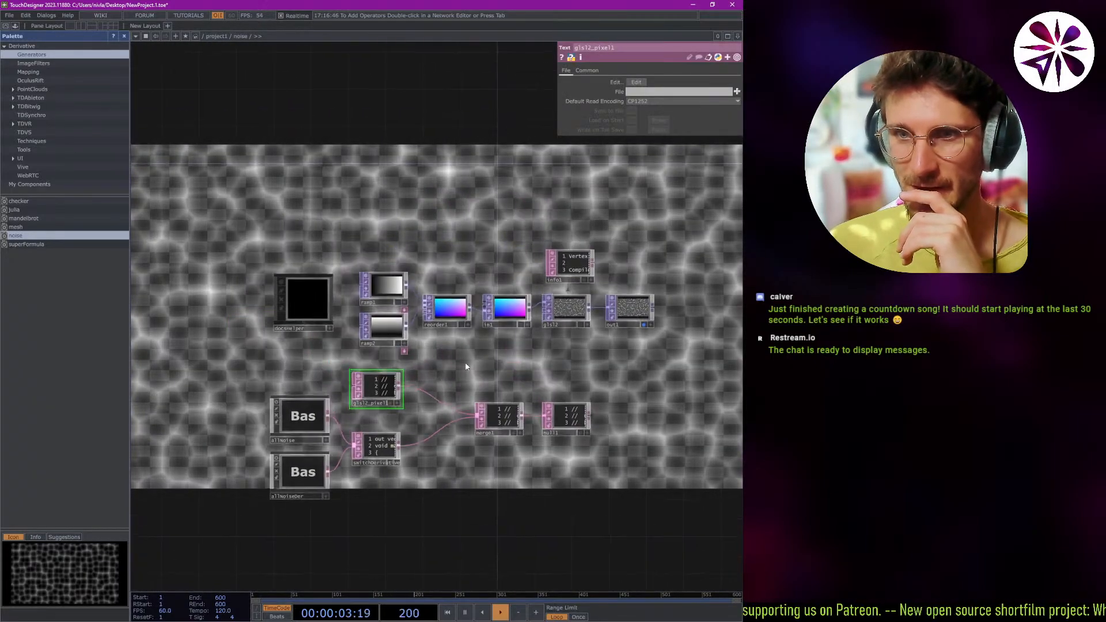
middle_click_drag(373, 387, 403, 383)
scroll(403, 383, "up", 2)
scroll(392, 349, "down", 6)
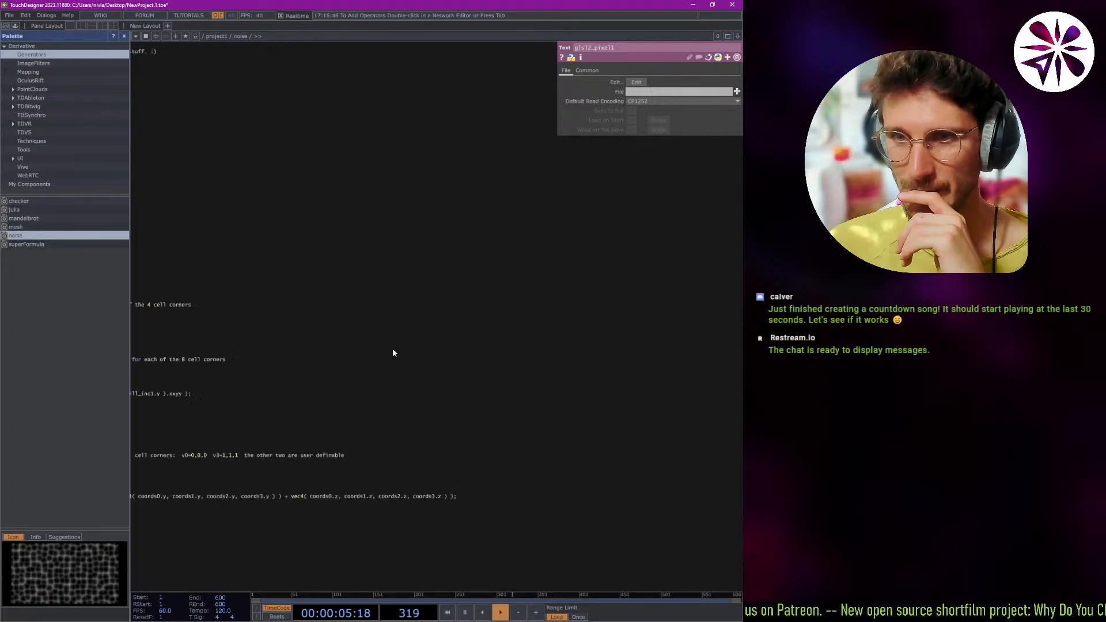
scroll(306, 381, "up", 2)
scroll(307, 382, "down", 8)
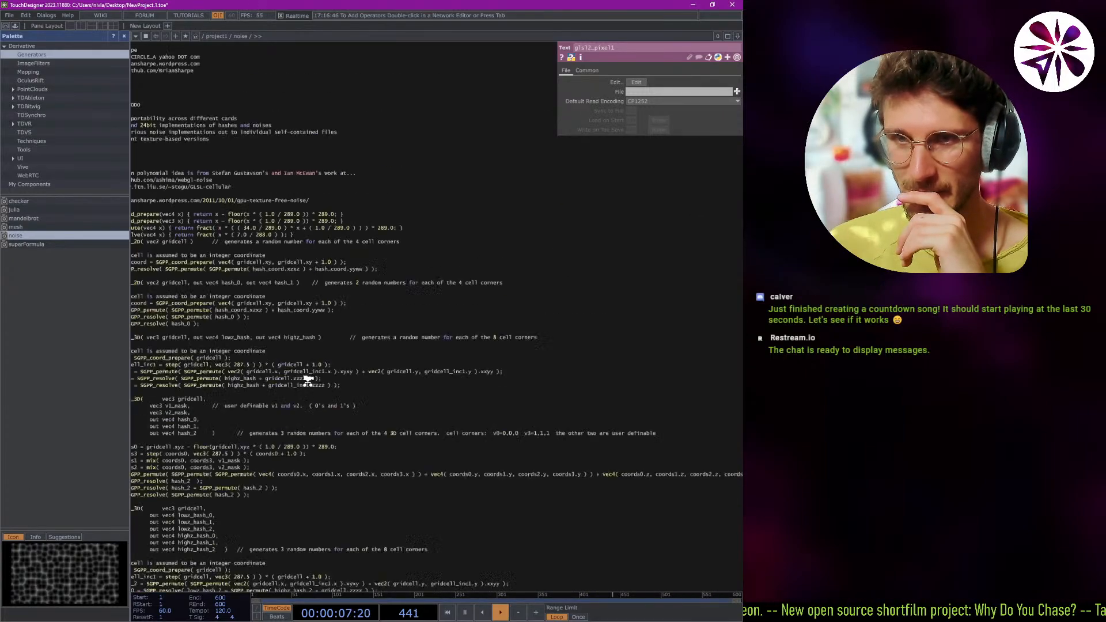
left_click_drag(426, 346, 292, 366)
Inspect the colour gradient of the operators fed by the two ramps and show the reorder1 operator's parameters.
scroll(415, 281, "up", 3)
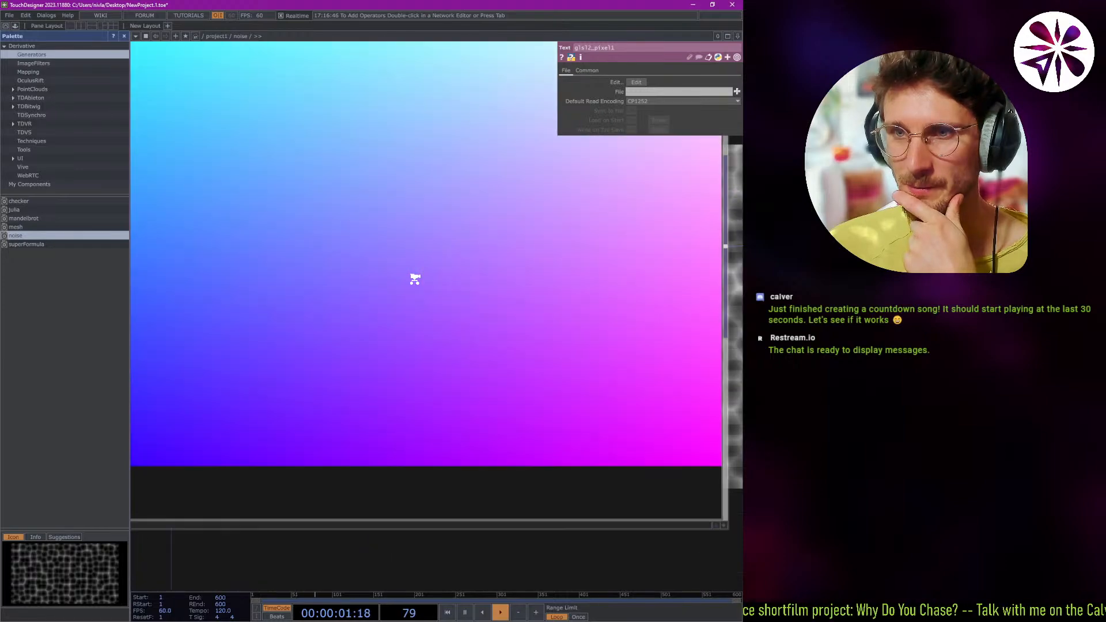
scroll(405, 295, "down", 7)
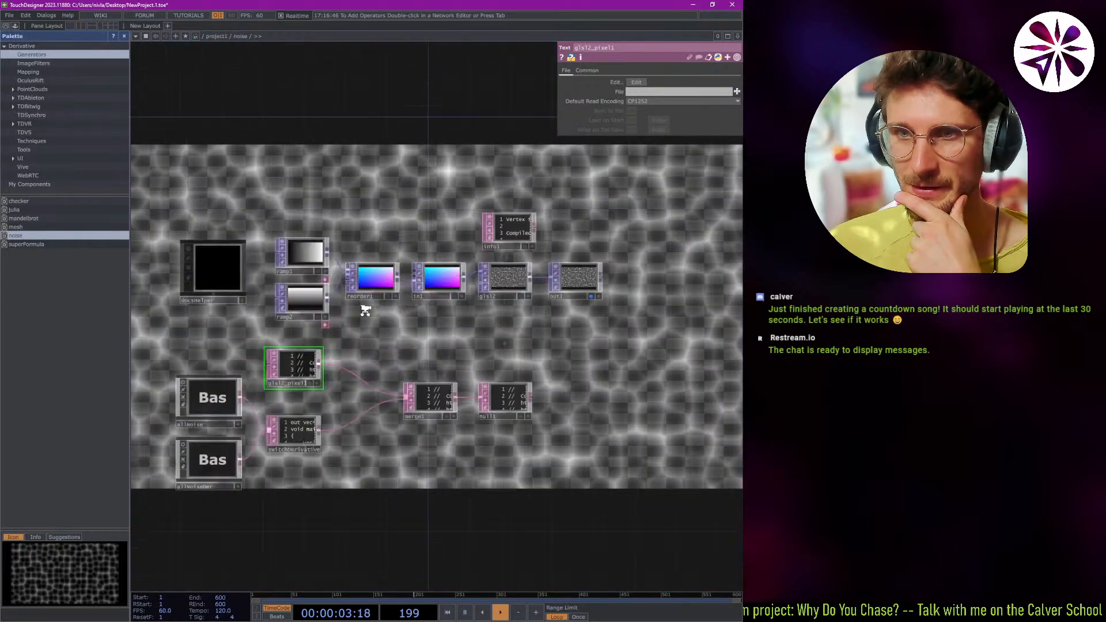
scroll(365, 308, "up", 3)
left_click(374, 266)
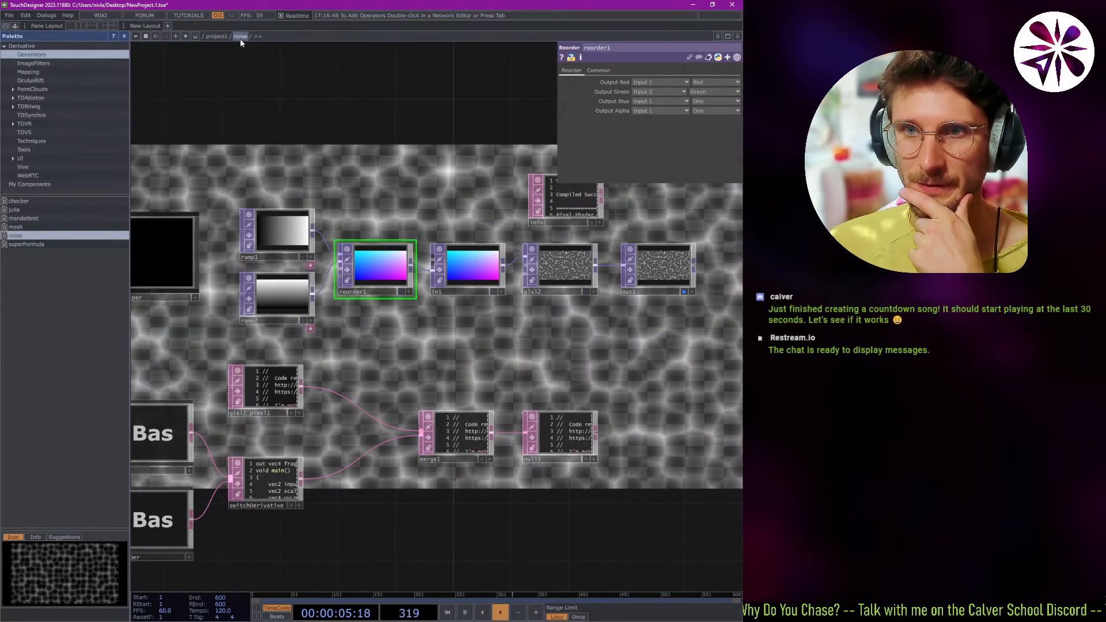
Return from the noise component to the project1 network and delete the 3DScope component.
scroll(366, 223, "down", 8)
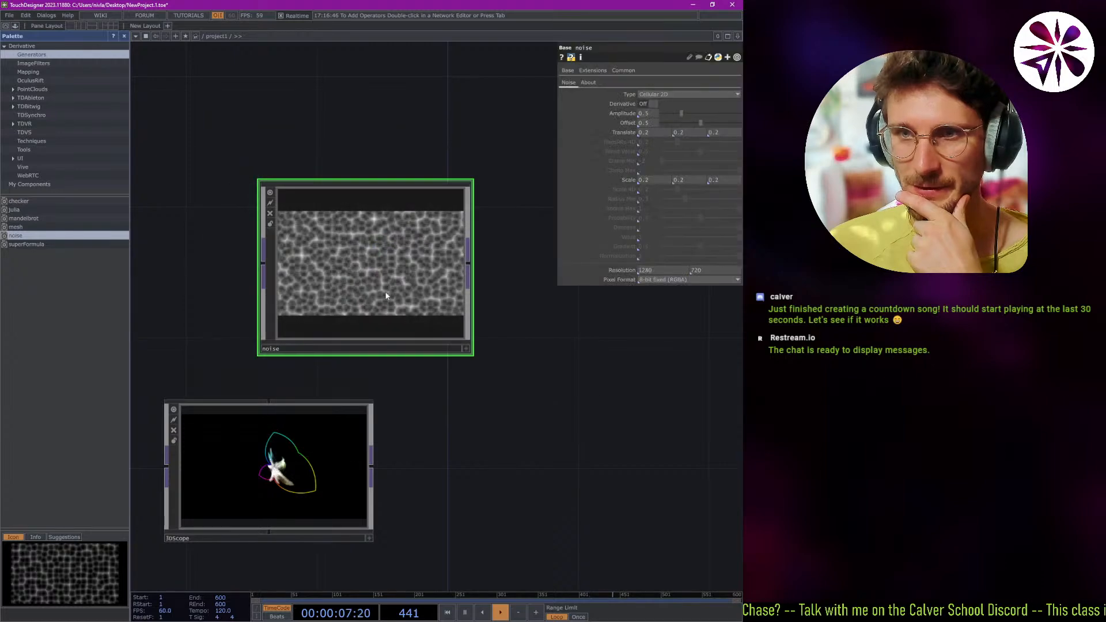
left_click(310, 358)
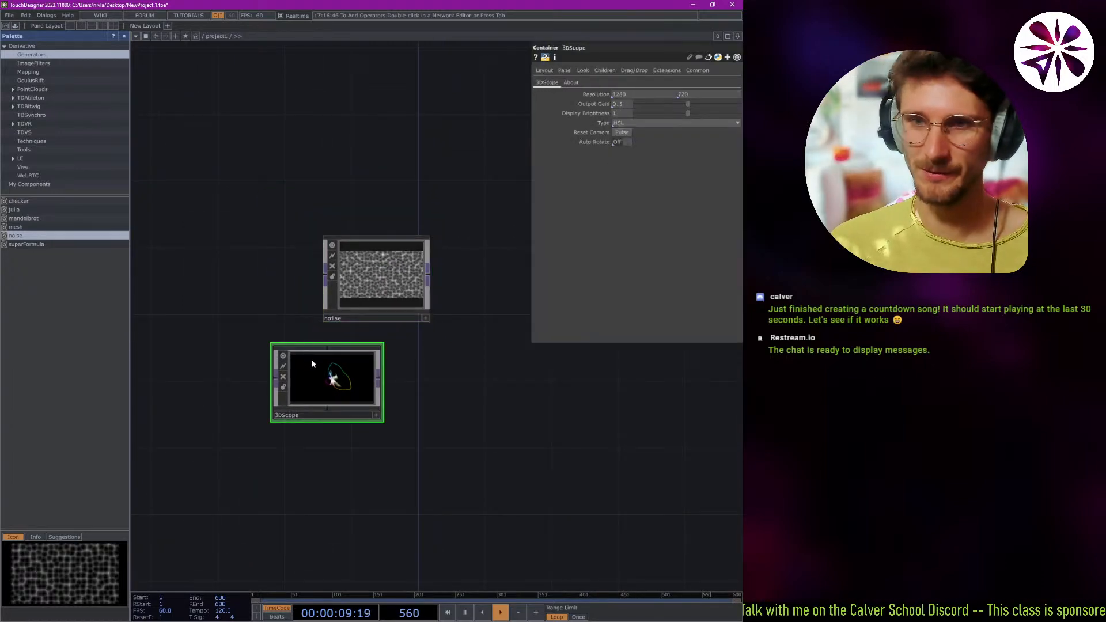
key("Delete")
scroll(390, 270, "up", 4)
scroll(390, 271, "down", 2)
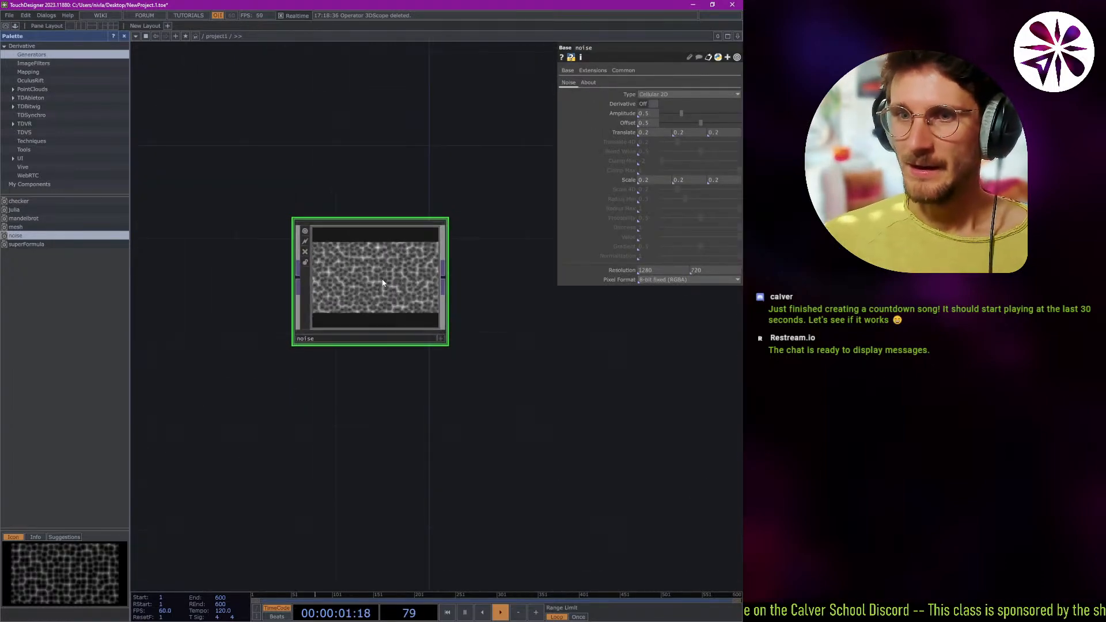
middle_click_drag(395, 374, 386, 391)
scroll(486, 338, "down", 3)
scroll(489, 325, "up", 4)
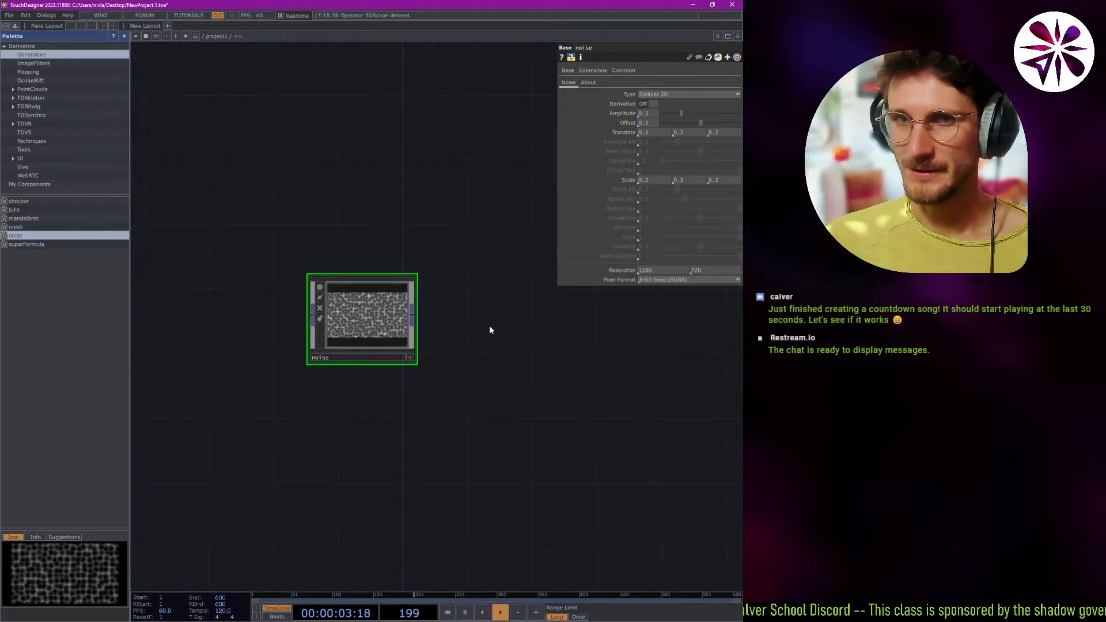
scroll(364, 318, "up", 2)
scroll(365, 318, "up", 2)
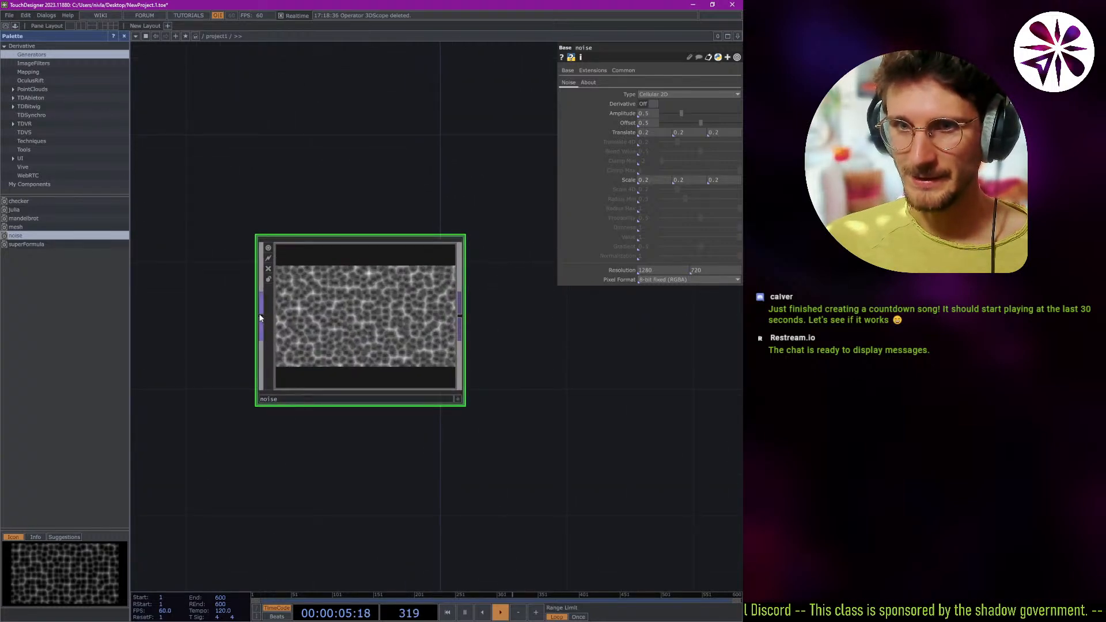
left_click_drag(259, 316, 205, 384)
scroll(202, 291, "down", 3)
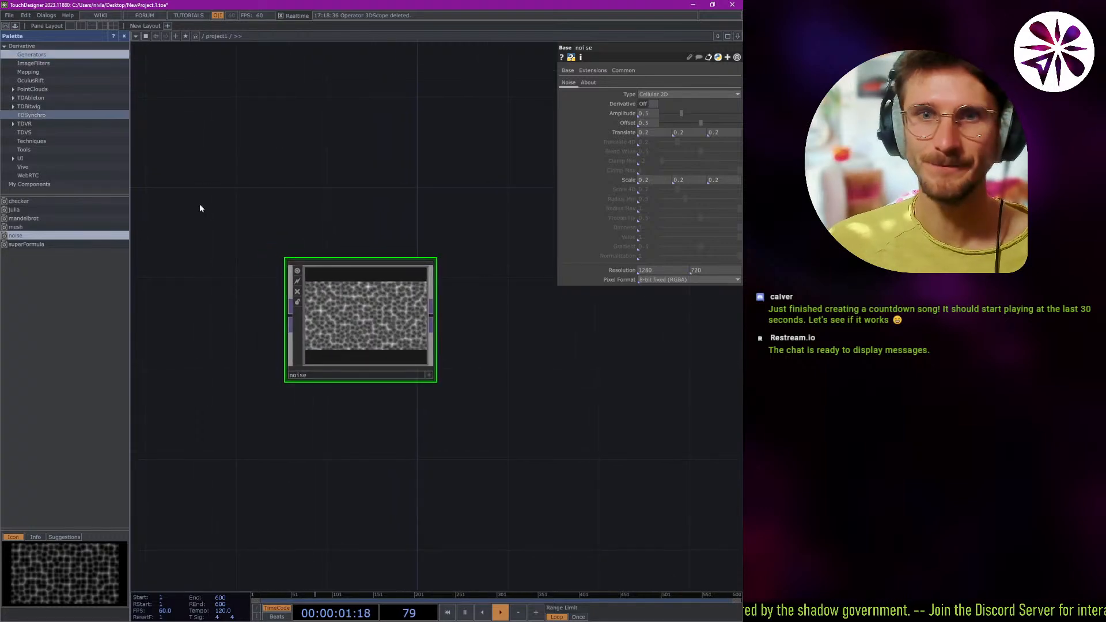
right_click(232, 262)
key("Tab")
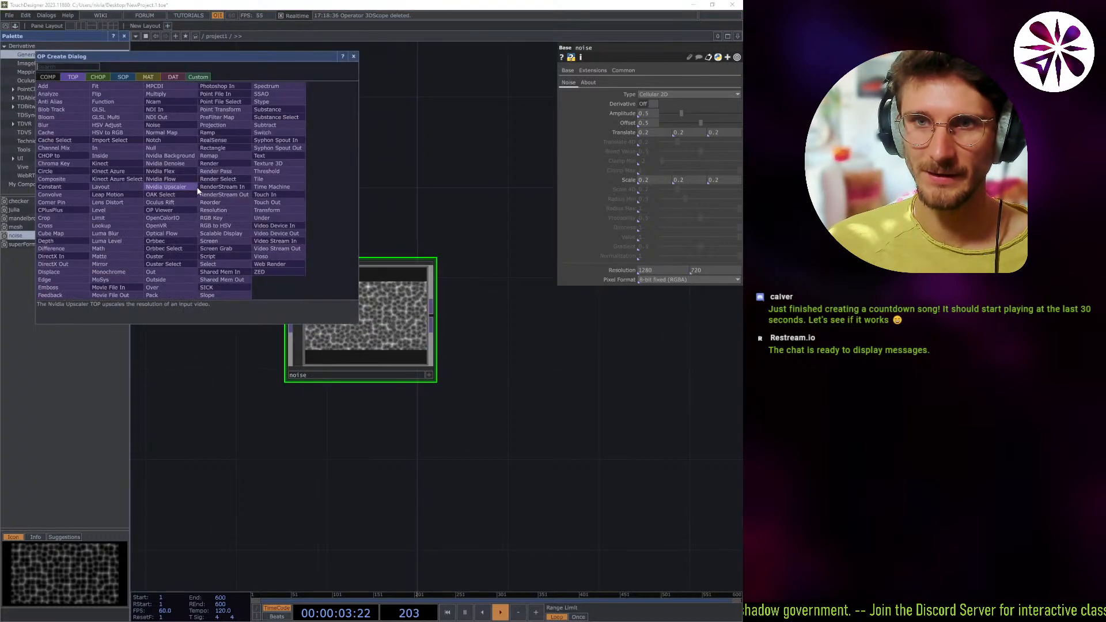
left_click(354, 59)
right_click(239, 200)
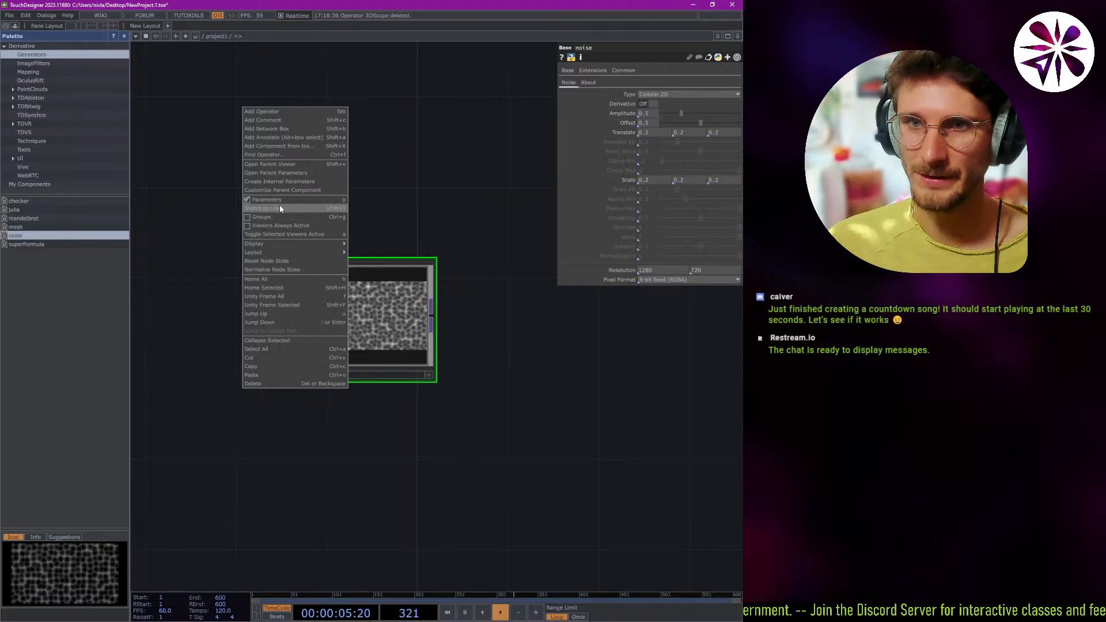
left_click(280, 155)
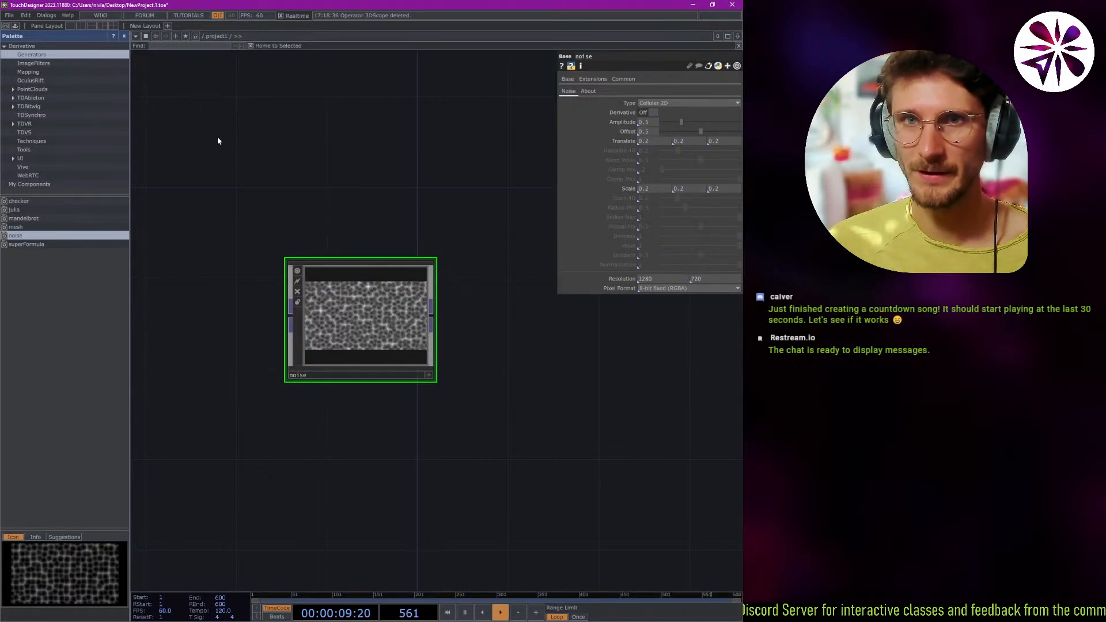
left_click(738, 46)
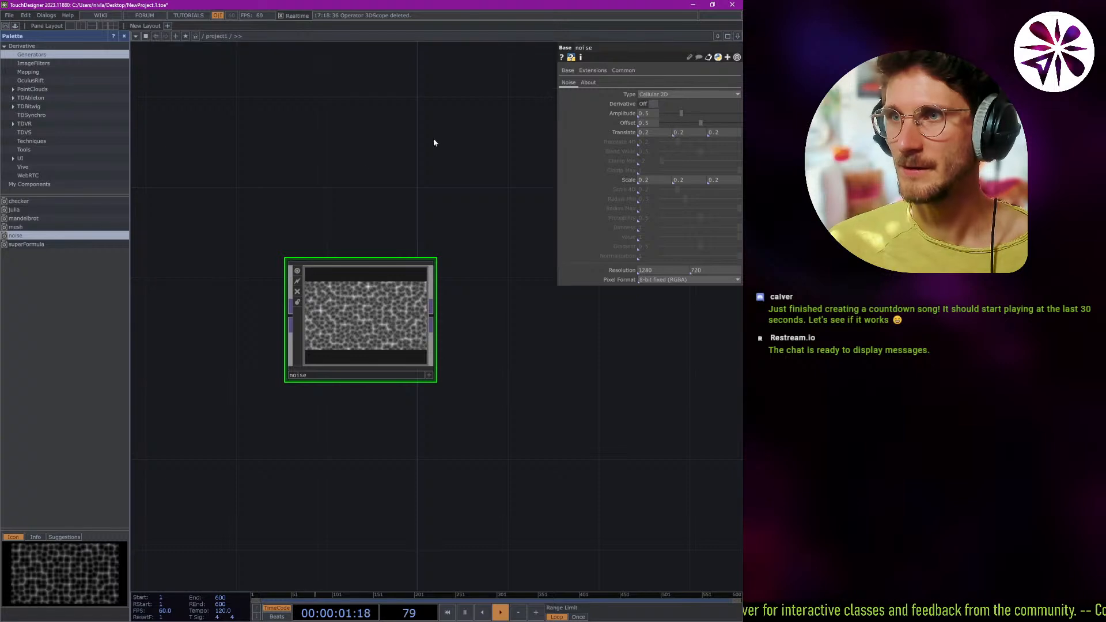
Find the Noise TOP among the operators and place it beside the noise component in the project1 network.
right_click(302, 190)
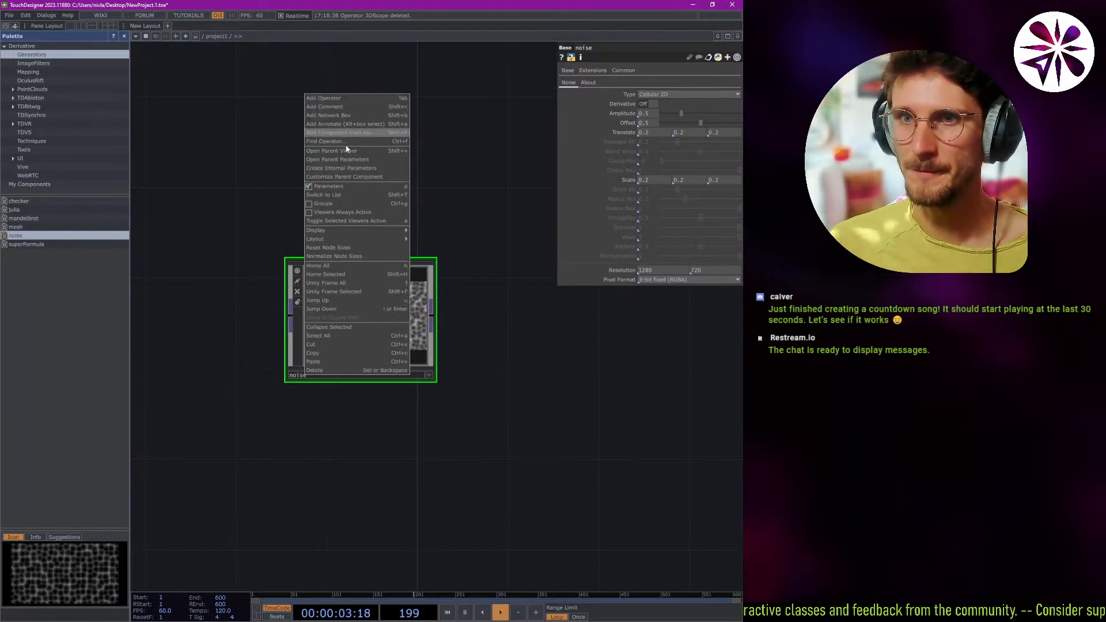
left_click(353, 99)
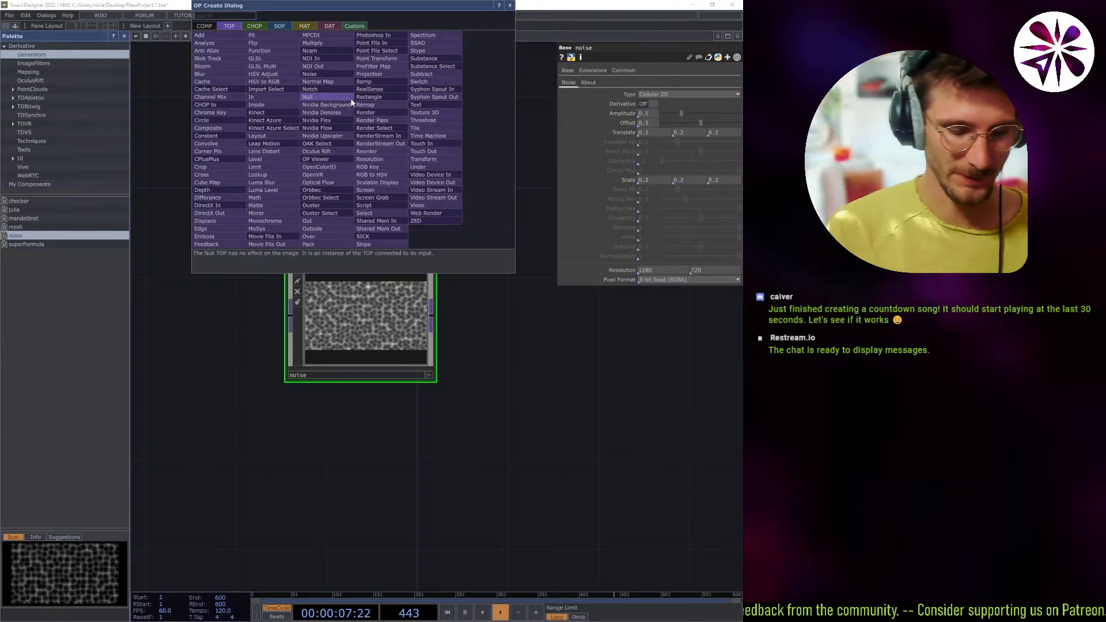
type("lfo")
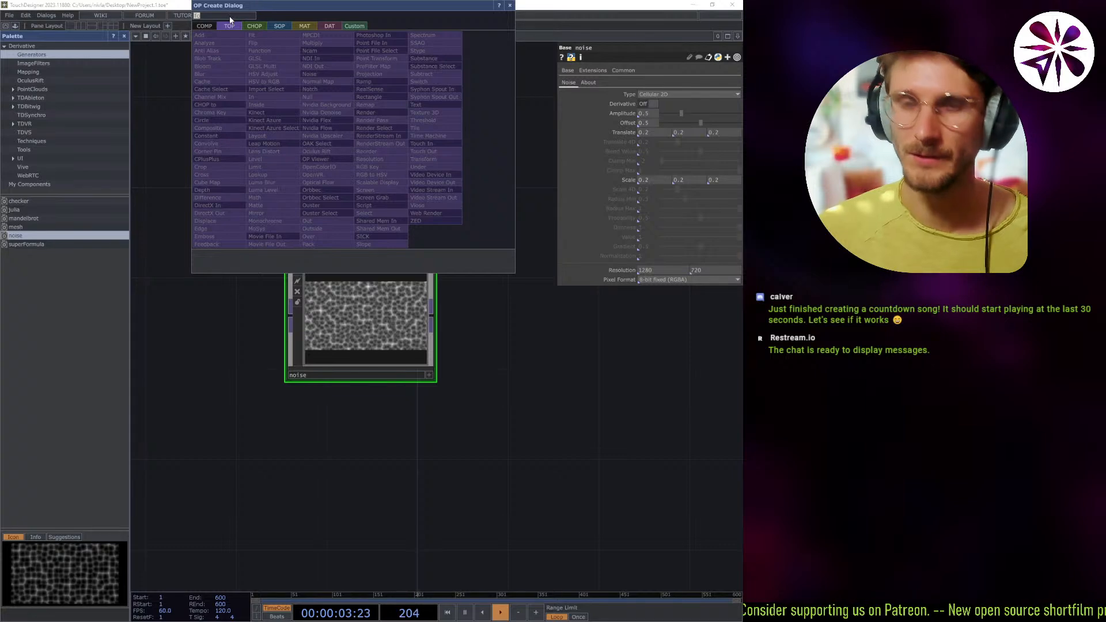
type("noise")
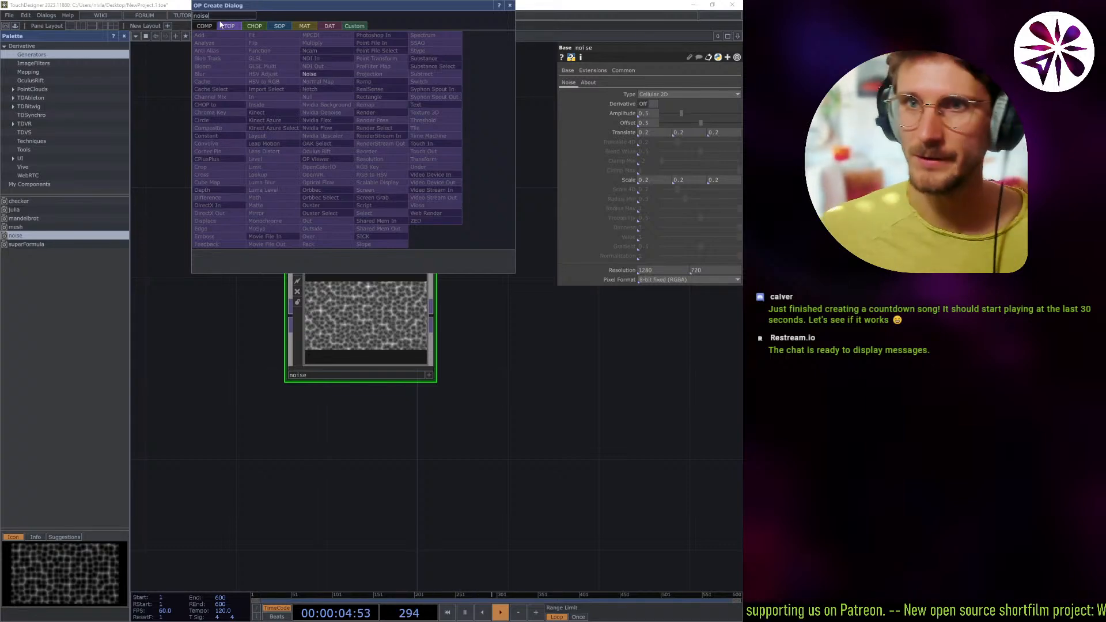
left_click(317, 71)
left_click(193, 250)
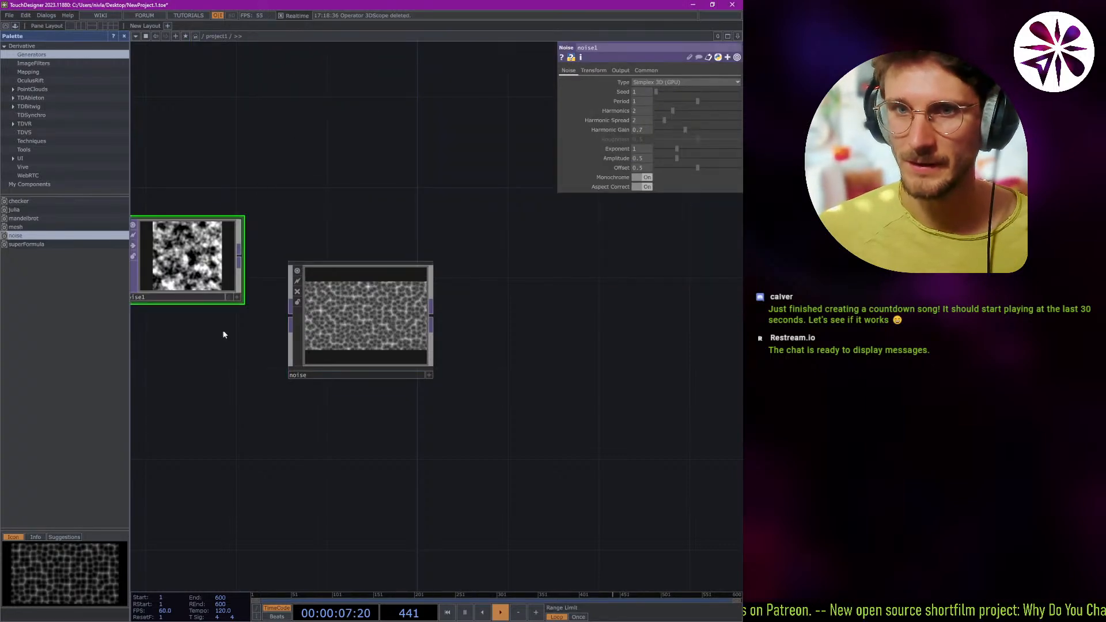
Move noise1 slightly lower and connect its output to the noise component's input.
scroll(235, 341, "up", 3)
left_click_drag(246, 347, 293, 367)
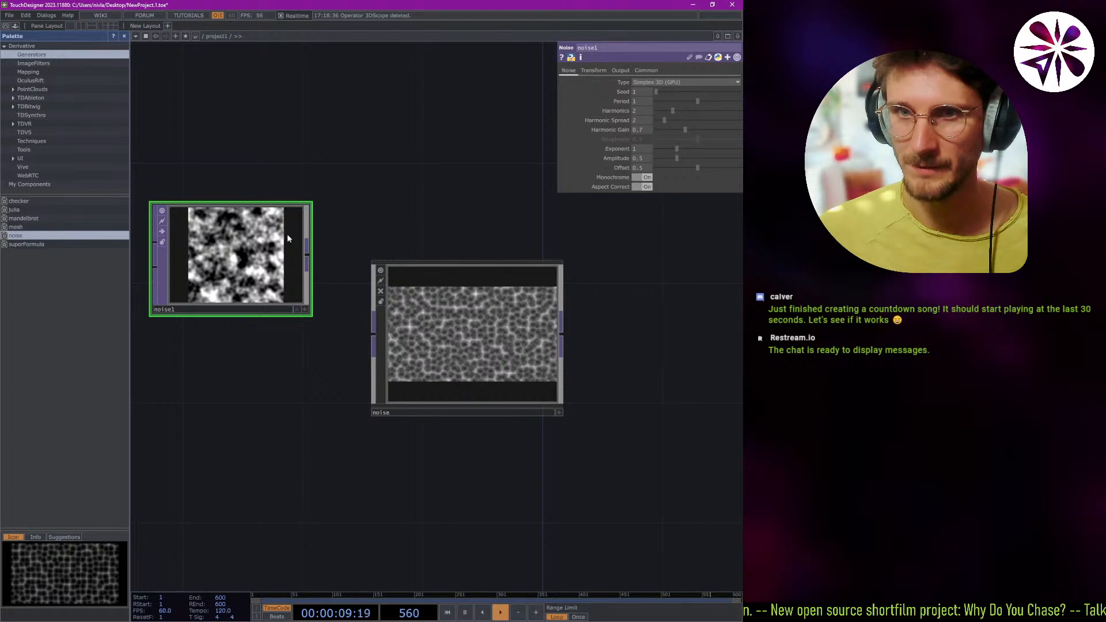
left_click_drag(249, 211, 249, 241)
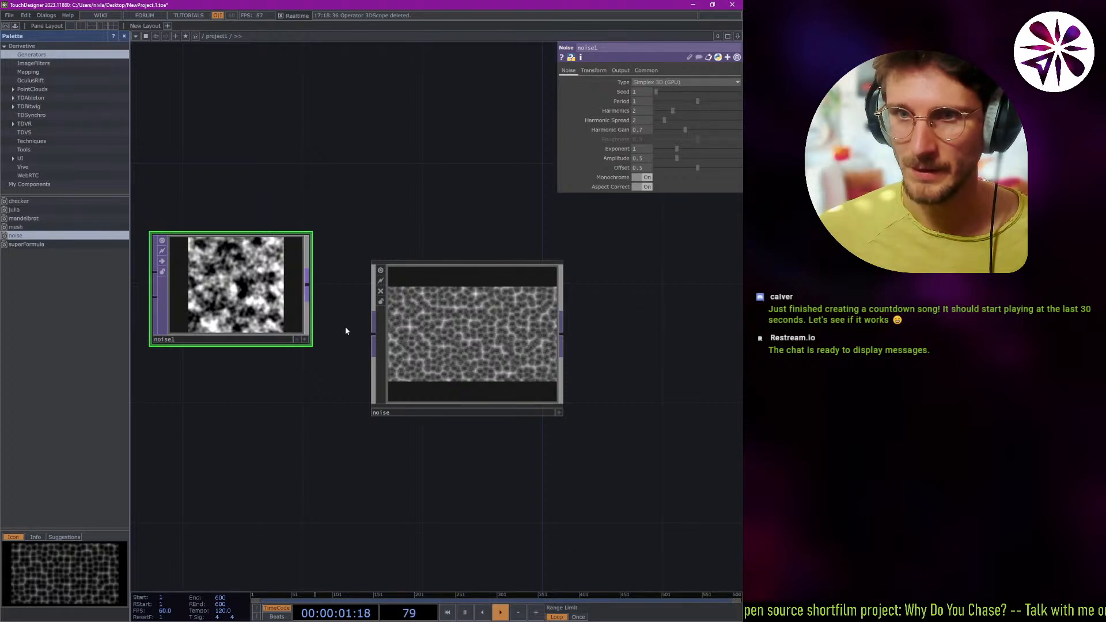
left_click_drag(306, 285, 343, 291)
Delete noise1 from the network and undo the deletion.
key("Tab")
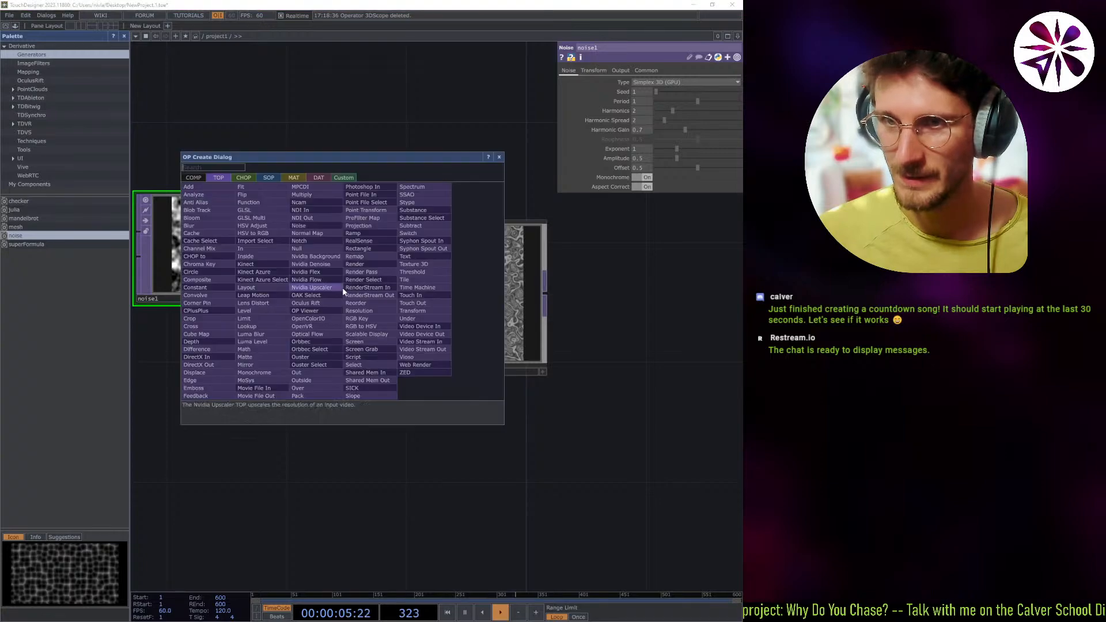
key("Escape")
right_click(338, 290)
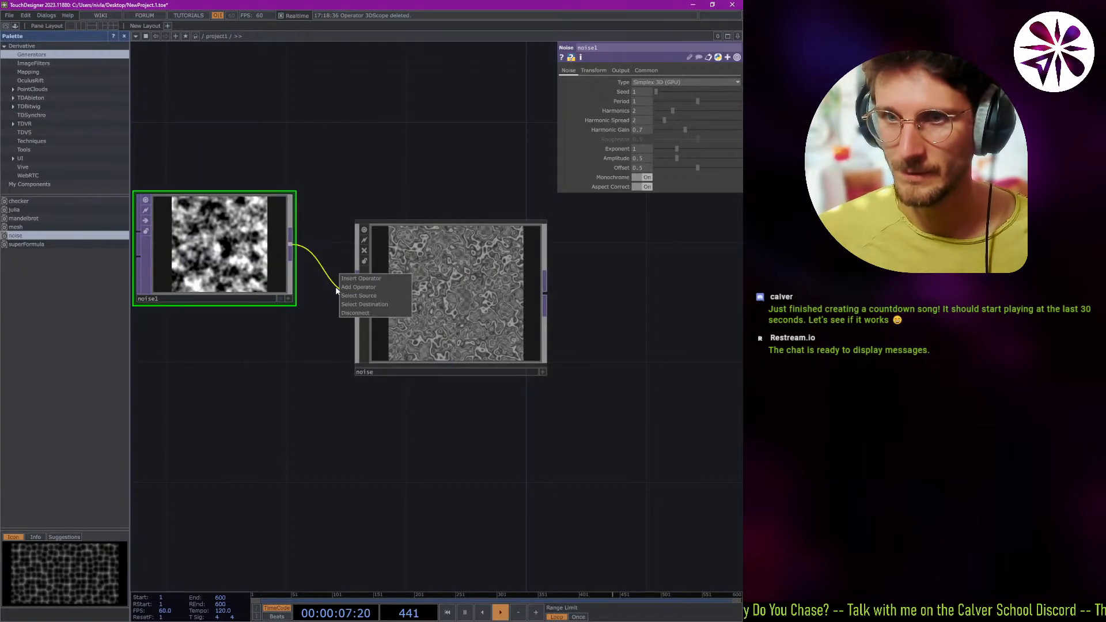
key("Escape")
key("Delete")
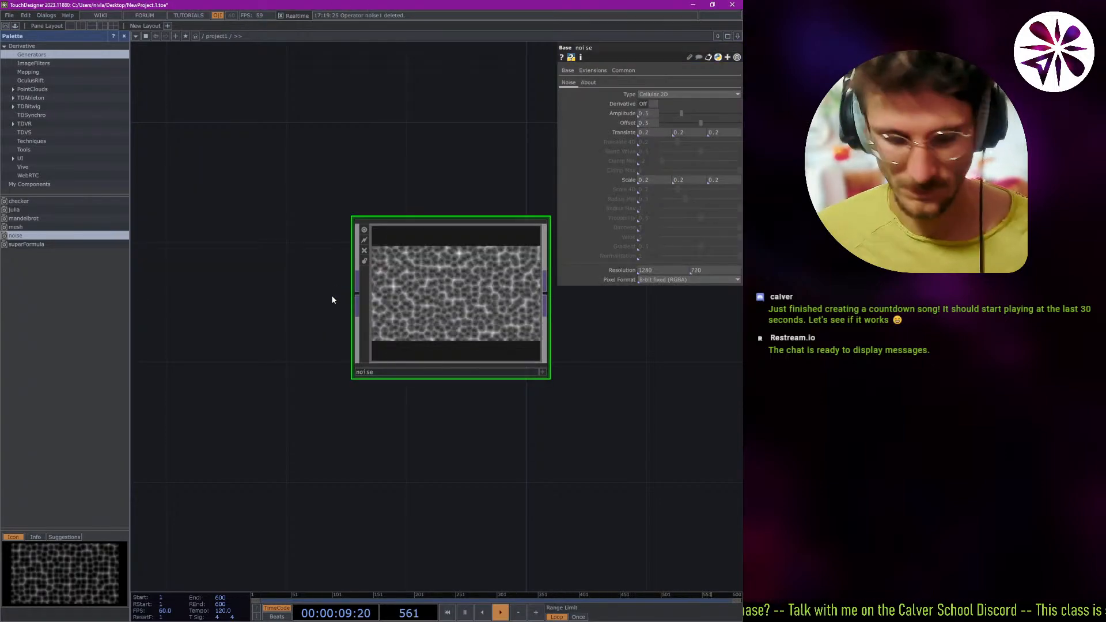
key("ctrl+z")
Turn noise1's viewer off and on again, and bypass noise1 and re-enable it.
scroll(231, 334, "up", 2)
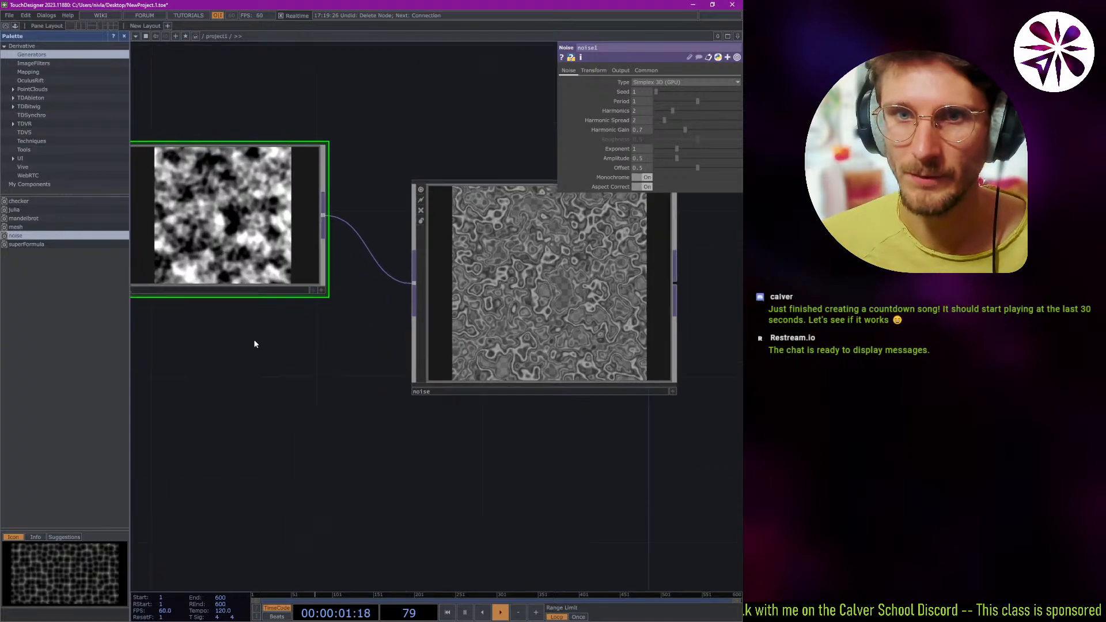
left_click_drag(318, 371, 420, 420)
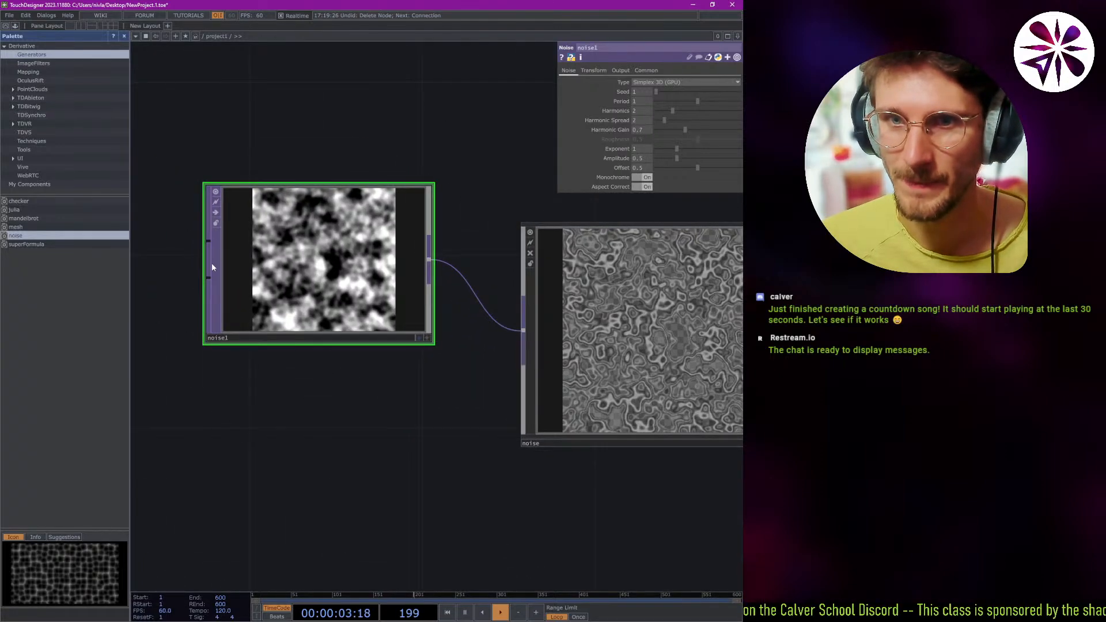
scroll(294, 242, "up", 10)
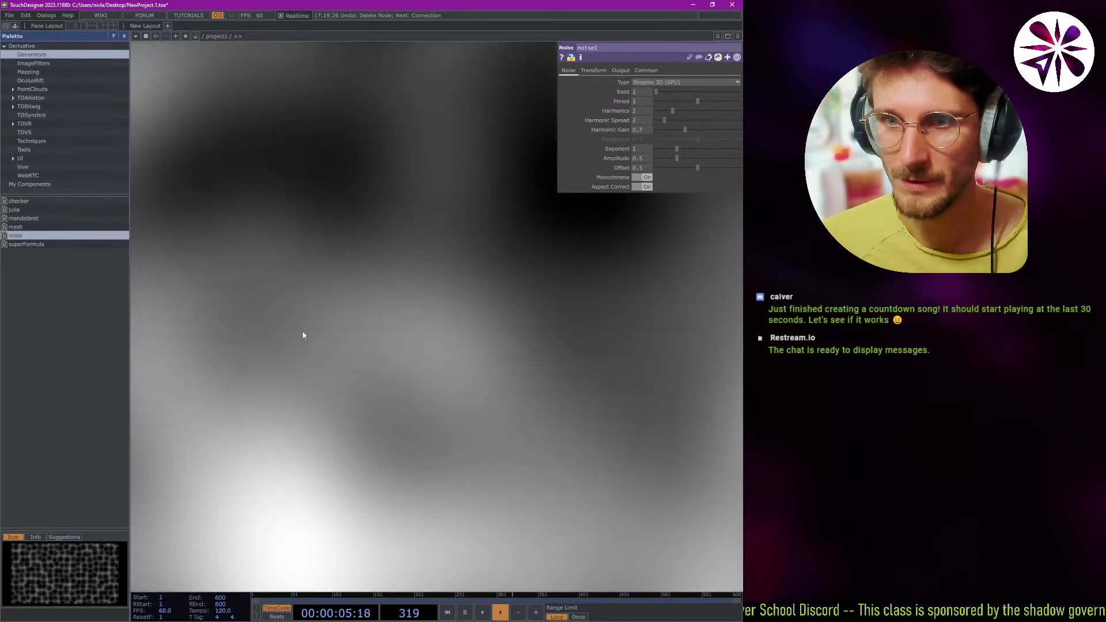
scroll(333, 288, "down", 10)
scroll(276, 277, "up", 6)
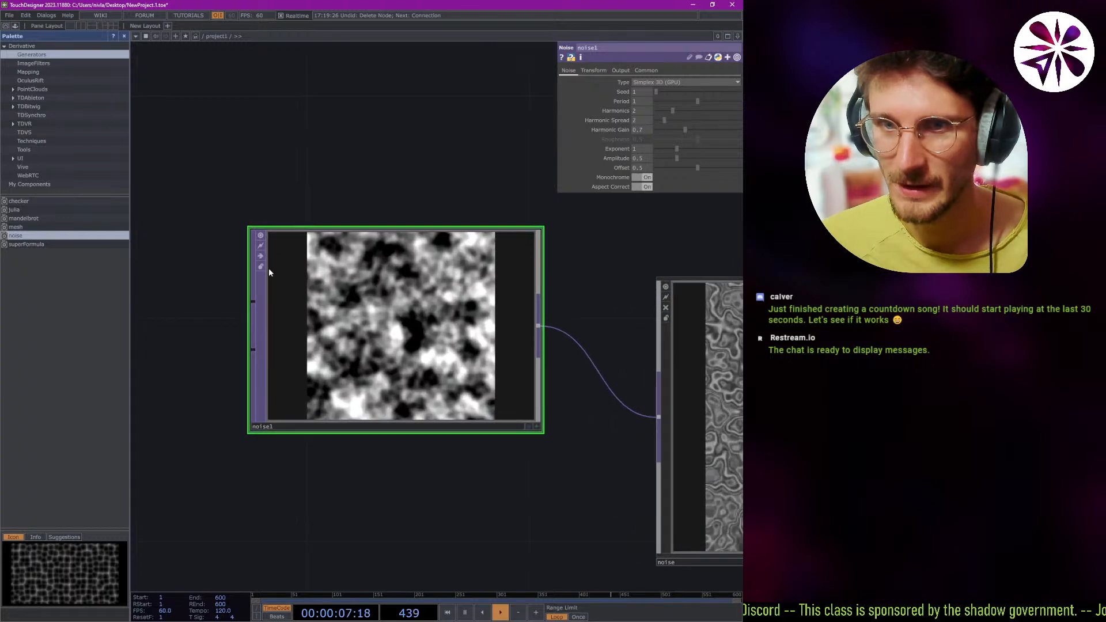
left_click(260, 236)
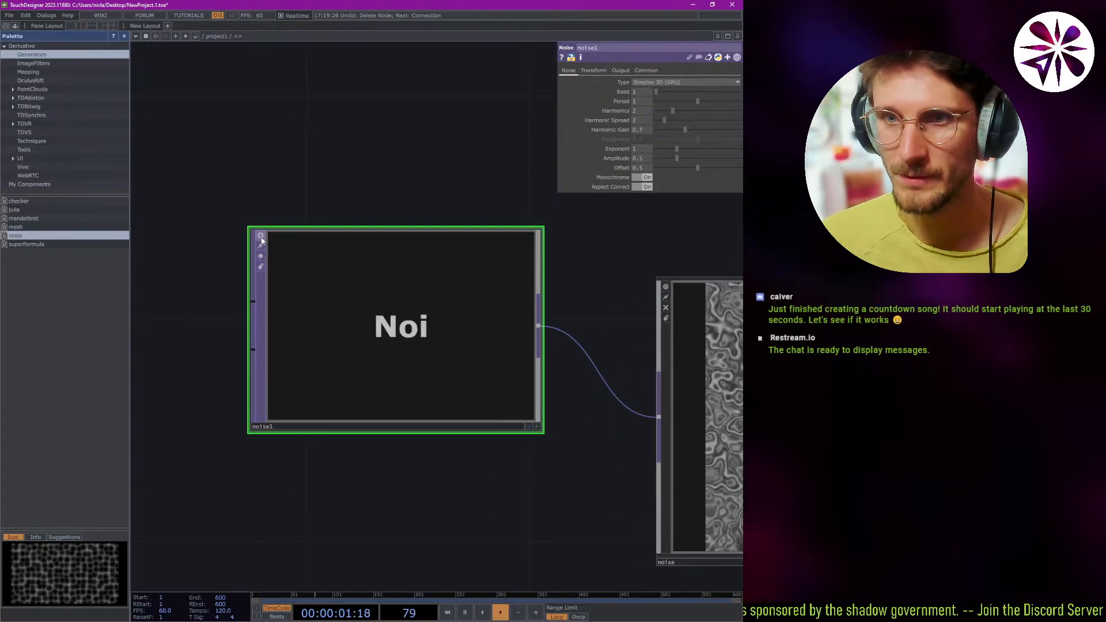
left_click(261, 238)
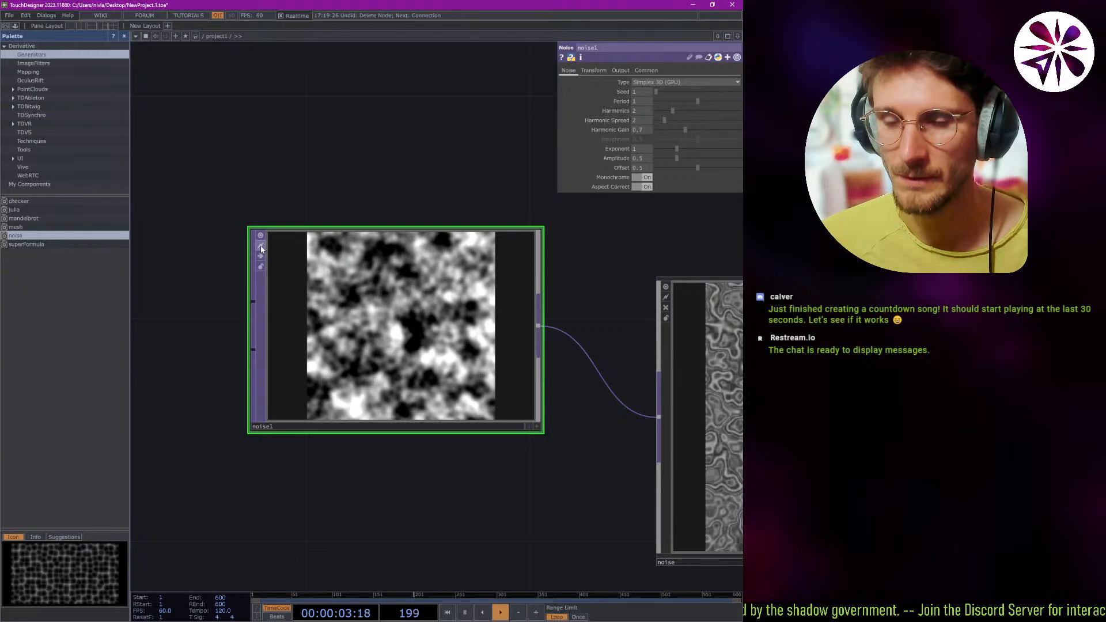
left_click(261, 256)
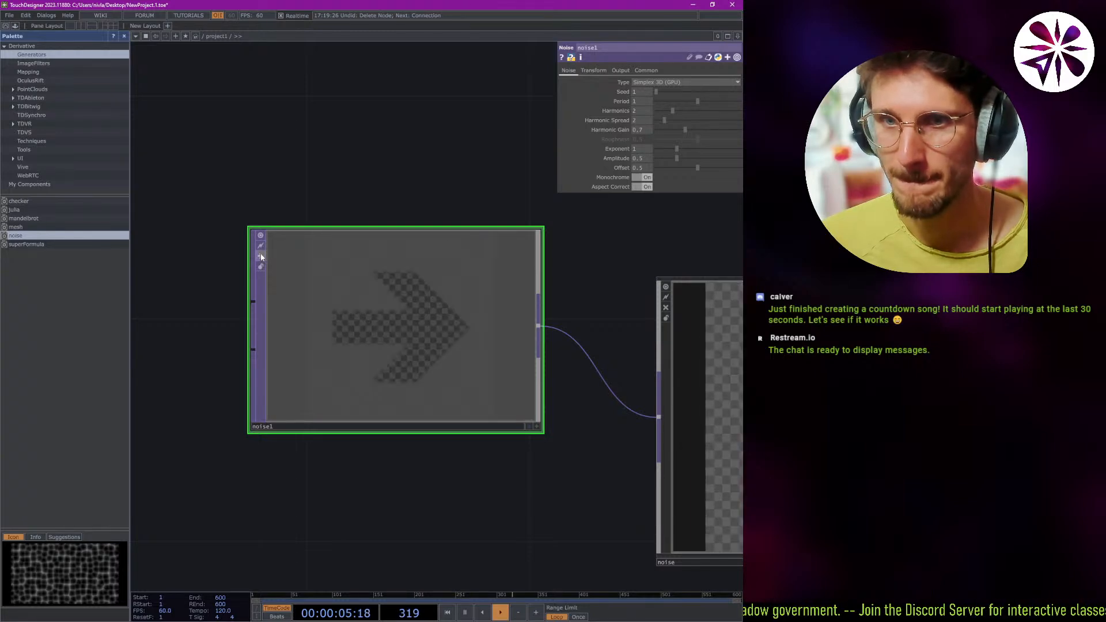
left_click(260, 256)
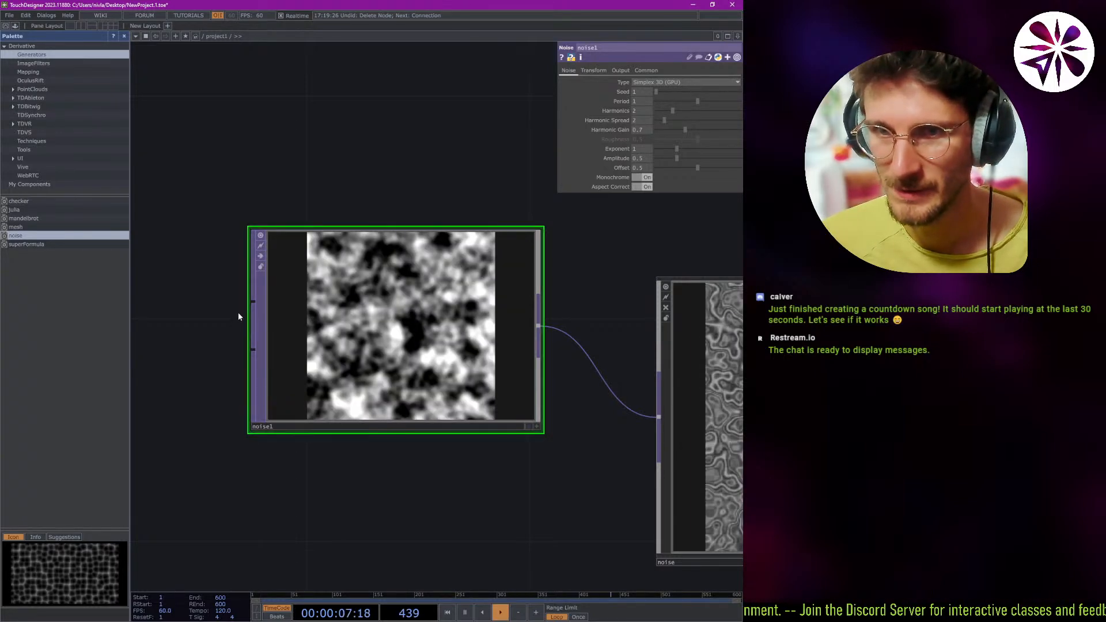
Create an Add TOP below noise1, wired into noise1's Noise Coordinate Map input.
left_click_drag(252, 349, 214, 335)
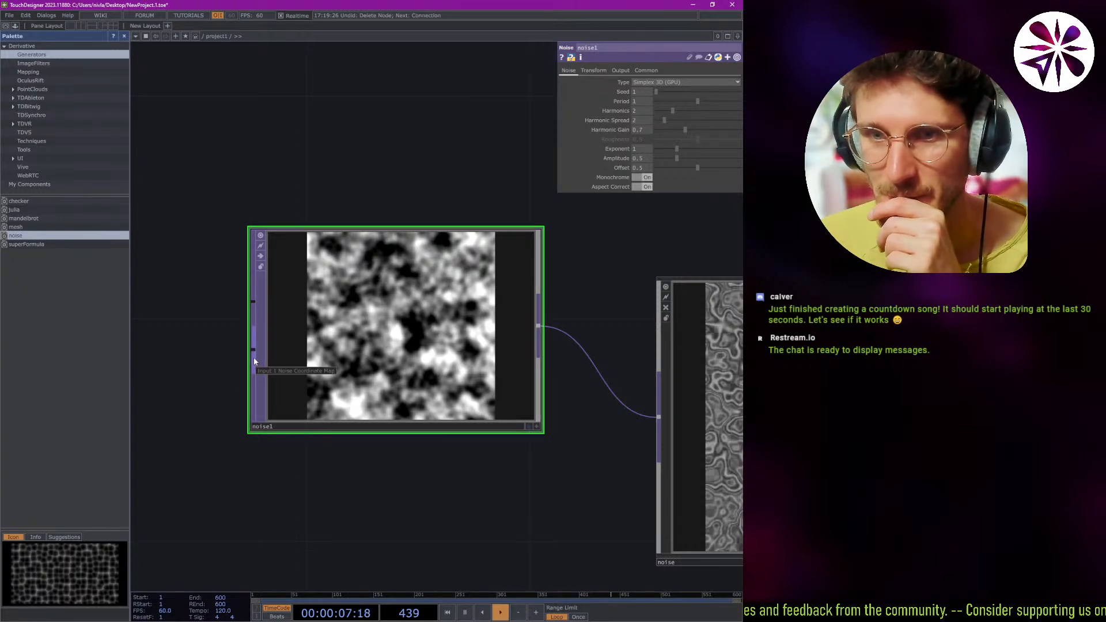
left_click_drag(587, 465, 550, 463)
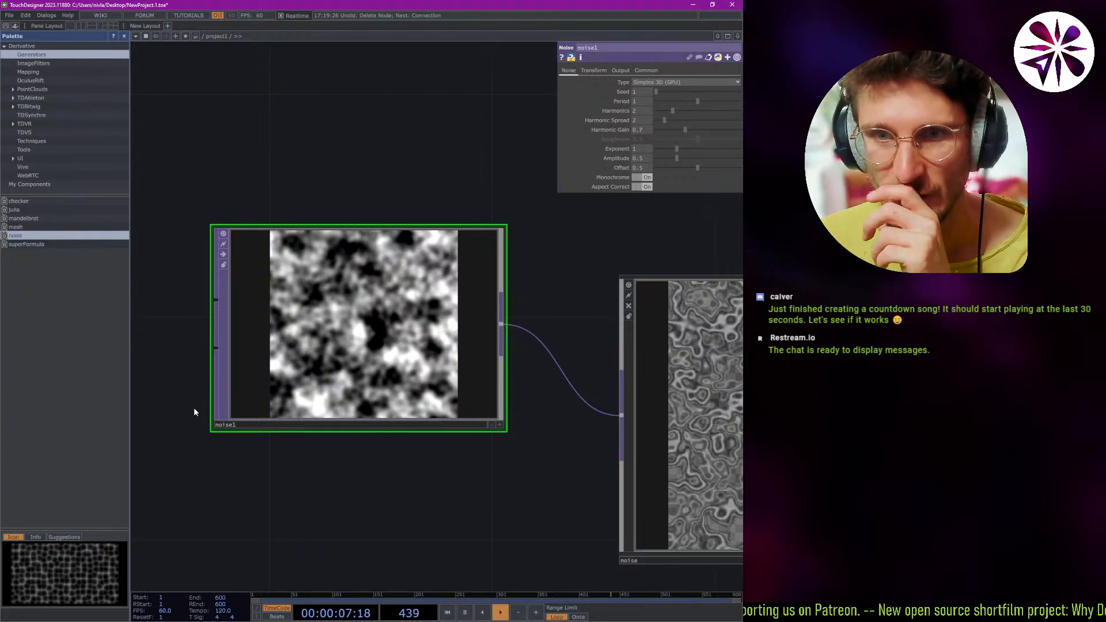
scroll(289, 466, "up", 2)
scroll(312, 477, "down", 4)
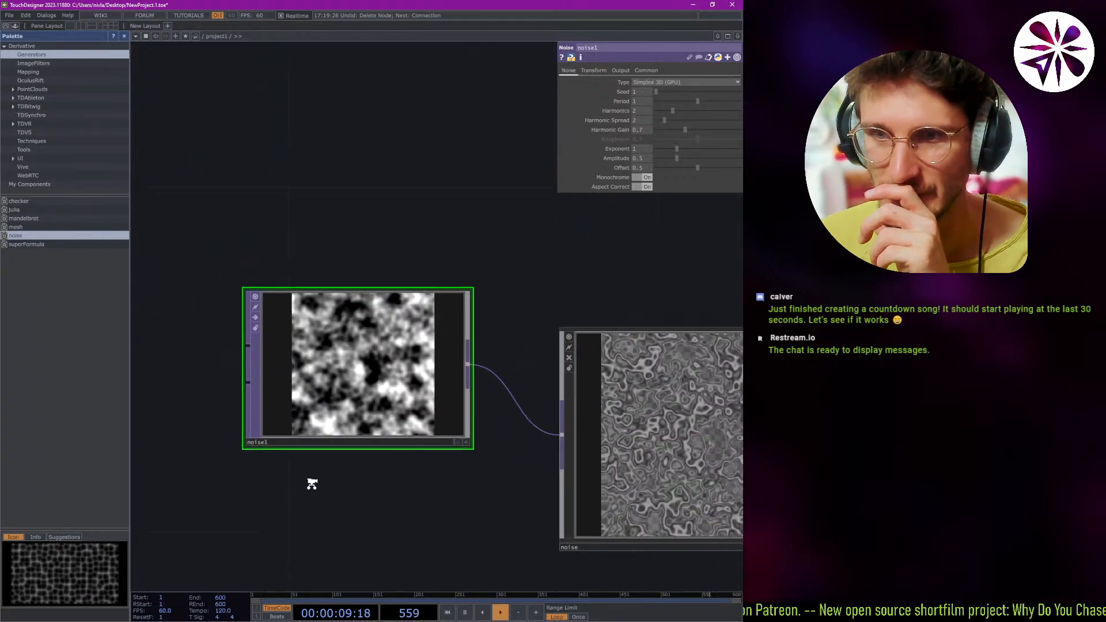
left_click_drag(188, 415, 251, 409)
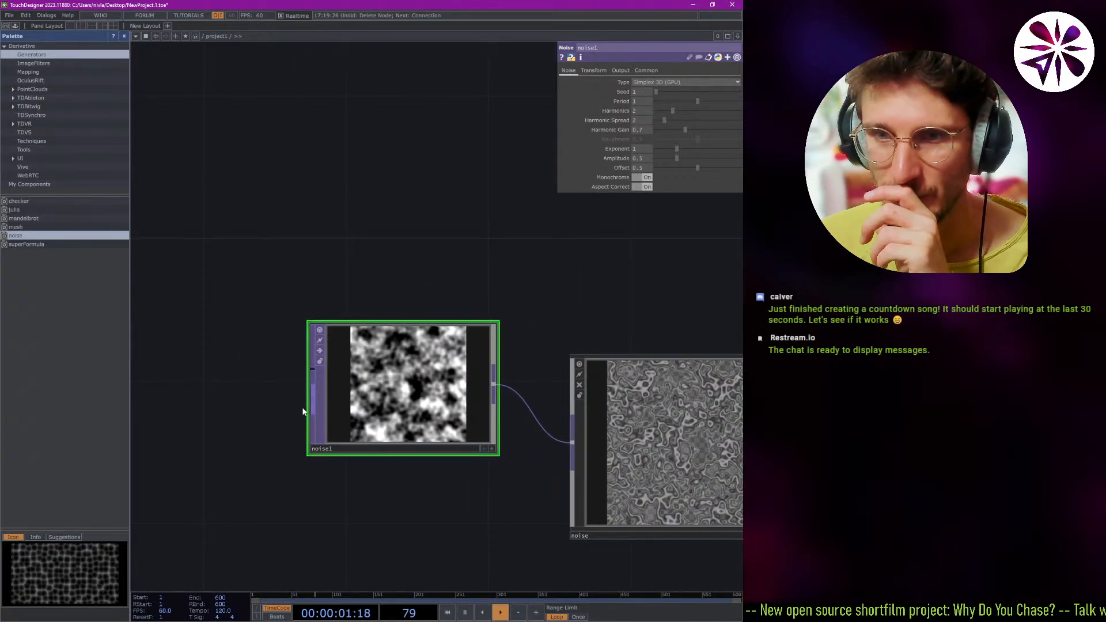
key("Tab")
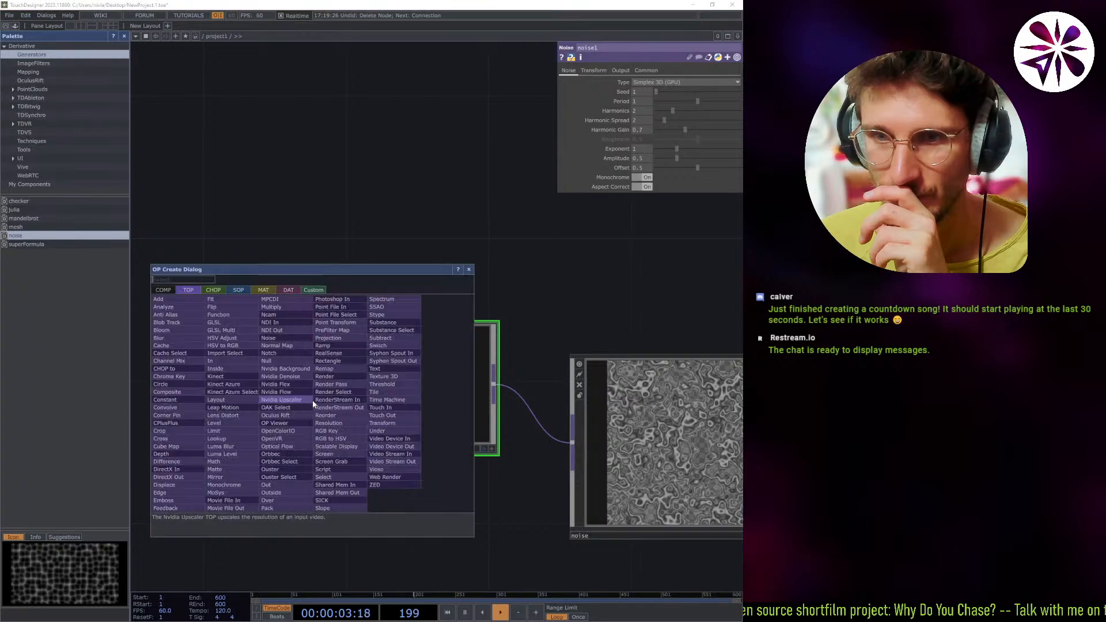
left_click(188, 301)
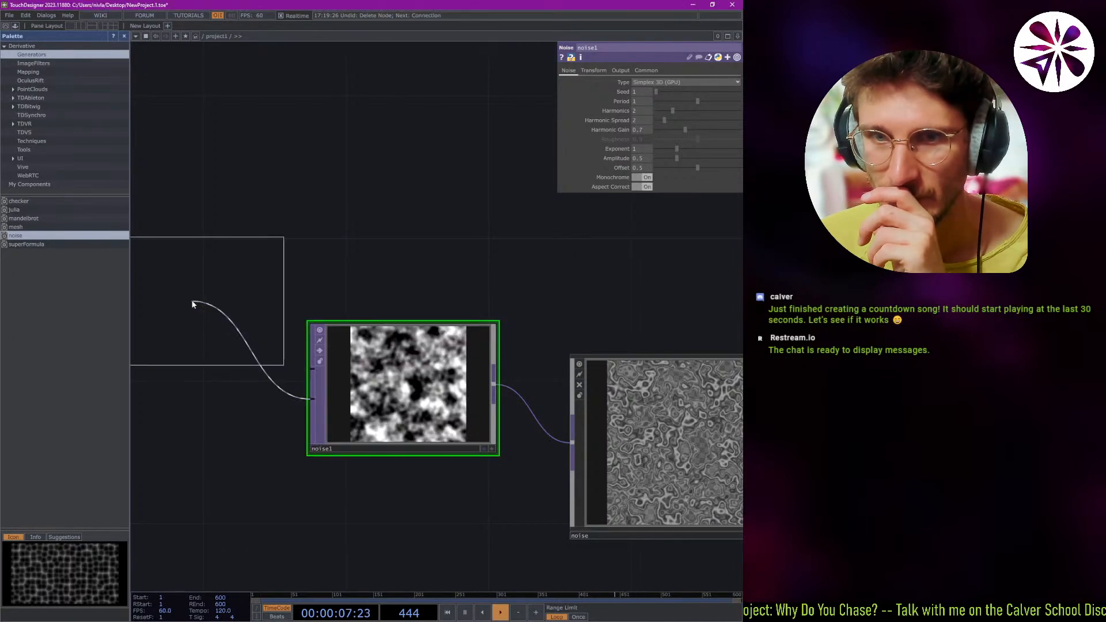
left_click(211, 518)
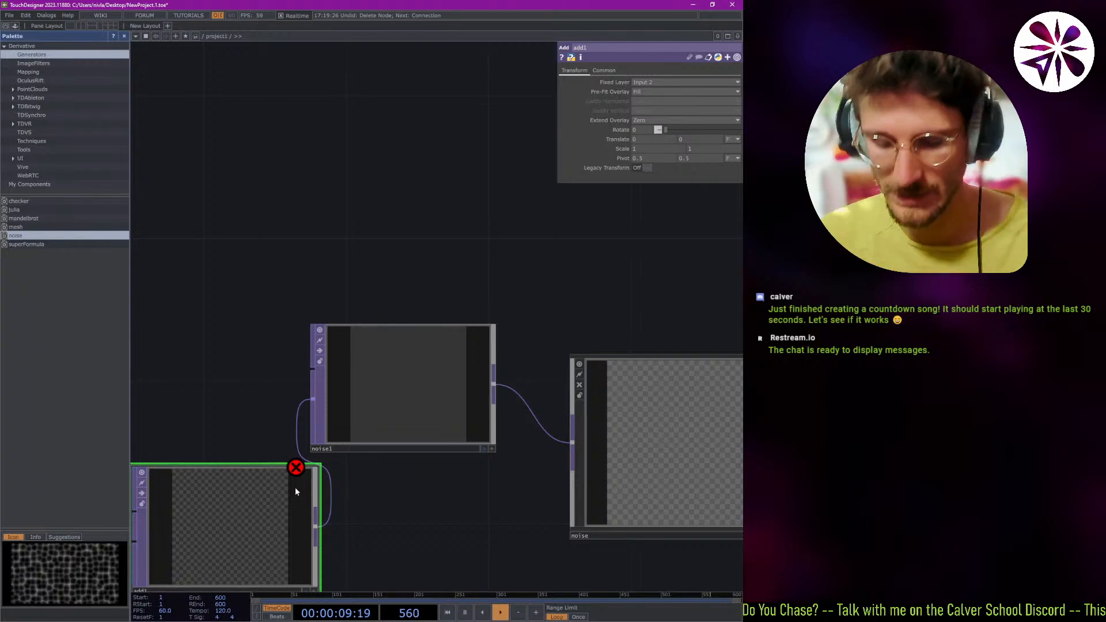
Delete the Add TOP and noise1, and undo the deletion of noise1 so only the Add TOP is removed.
key("Delete")
key("Delete")
key("ctrl+z")
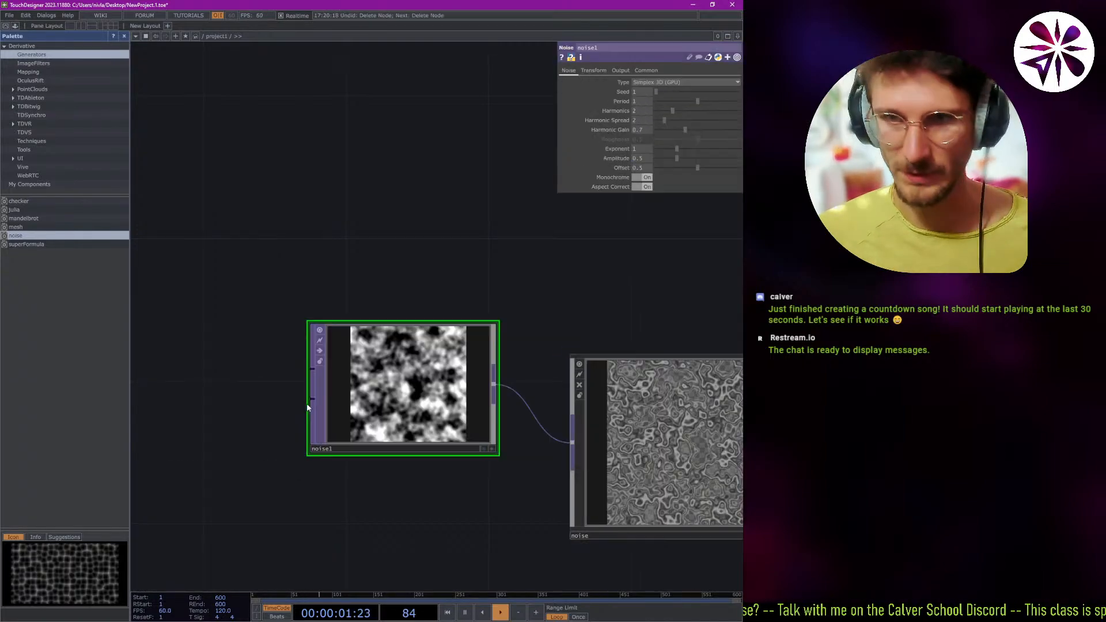
Browse the COMP and TOP operator families in the operator creation dialog, try its search filter, and leave the dialog.
key("Tab")
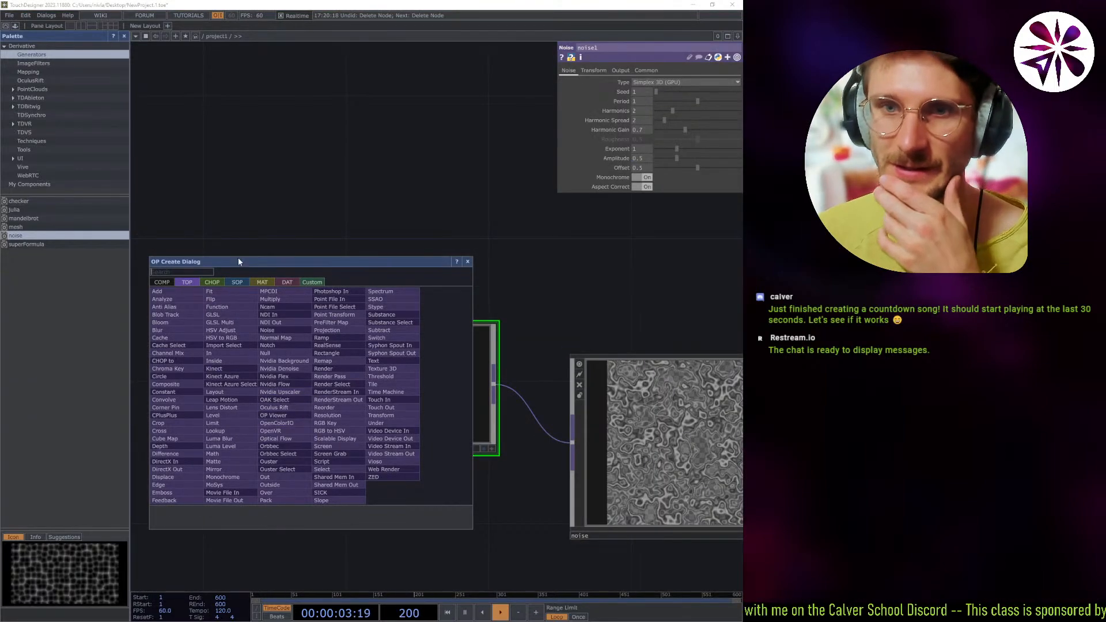
left_click(220, 284)
left_click(187, 283)
left_click(163, 282)
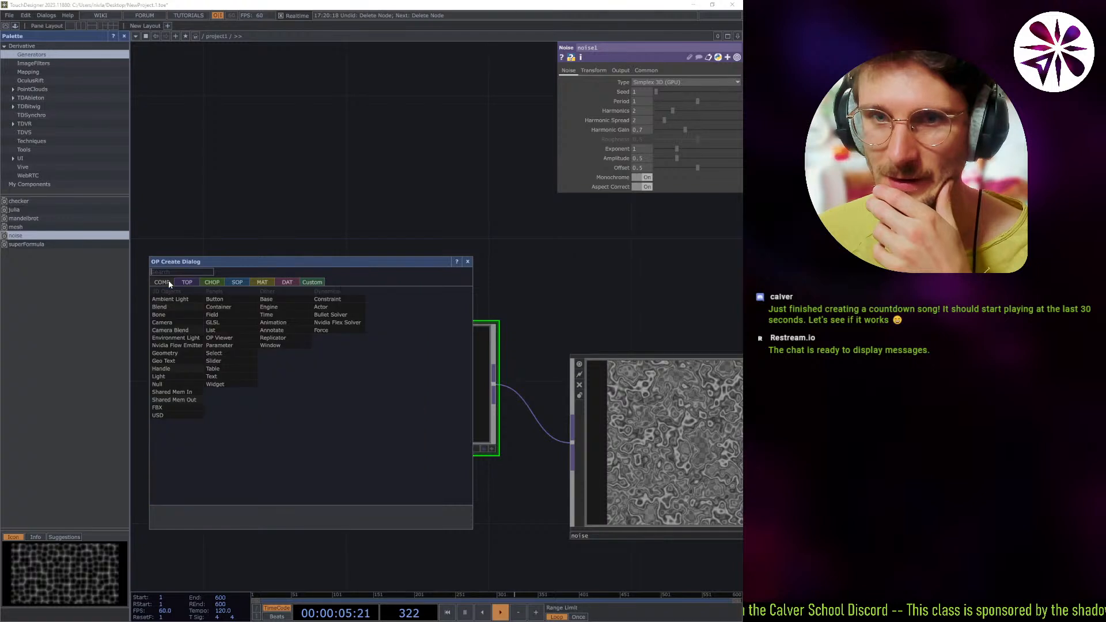
left_click(186, 282)
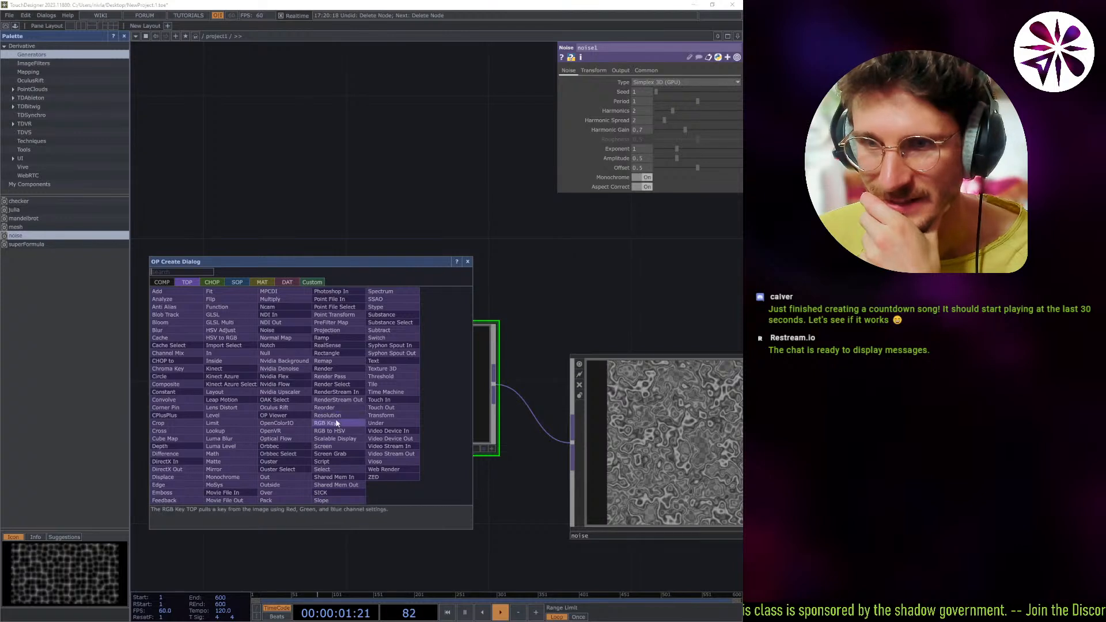
type("sl")
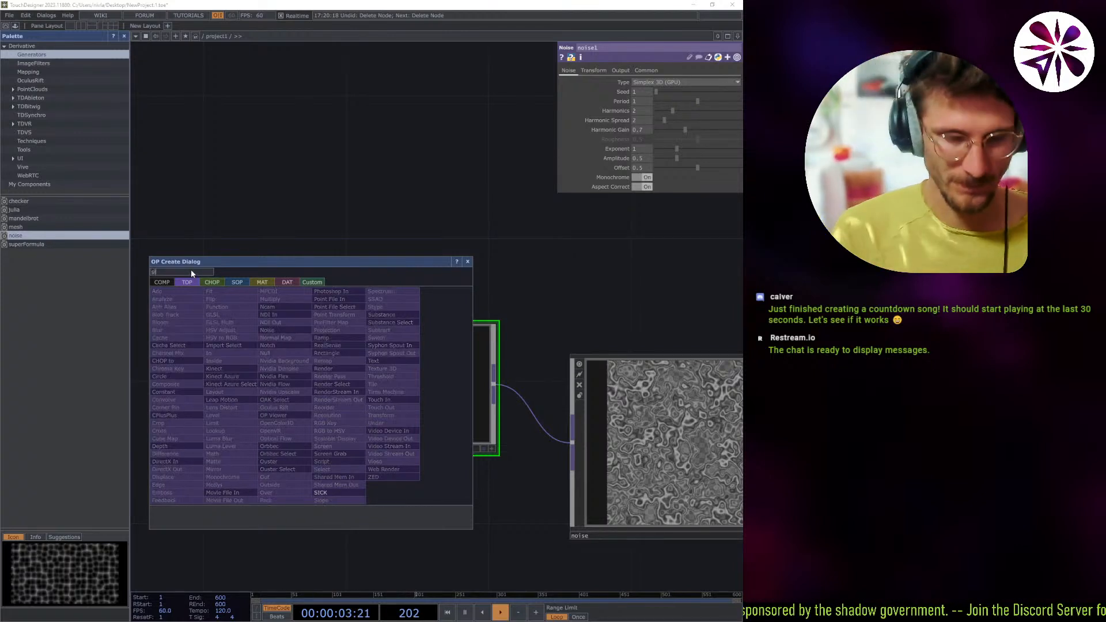
key("BackSpace")
key("BackSpace")
key("BackSpace")
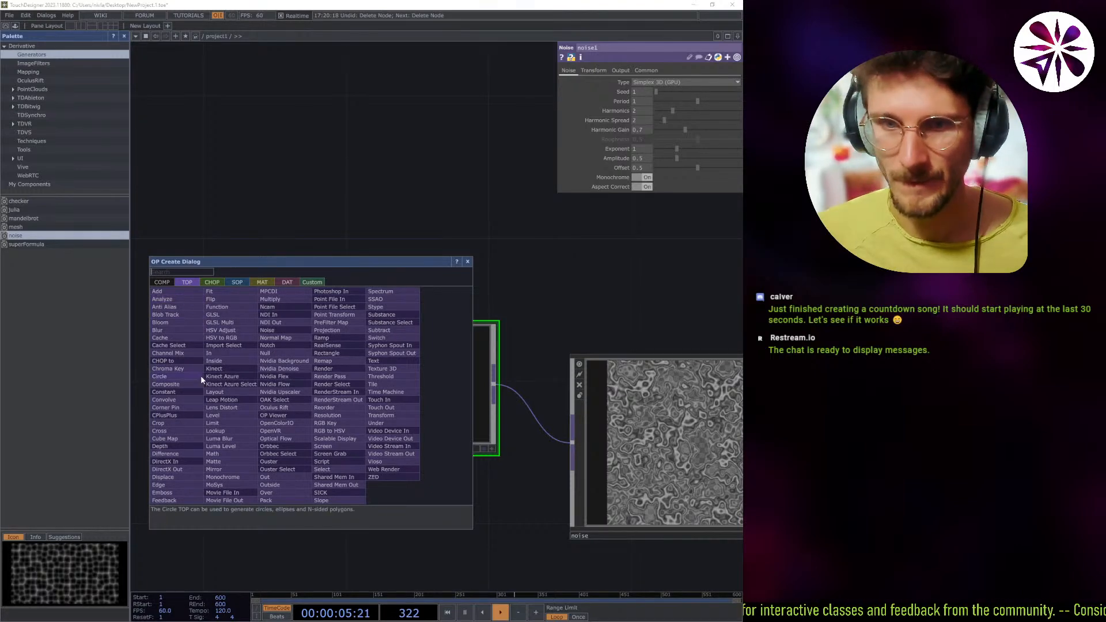
left_click(176, 431)
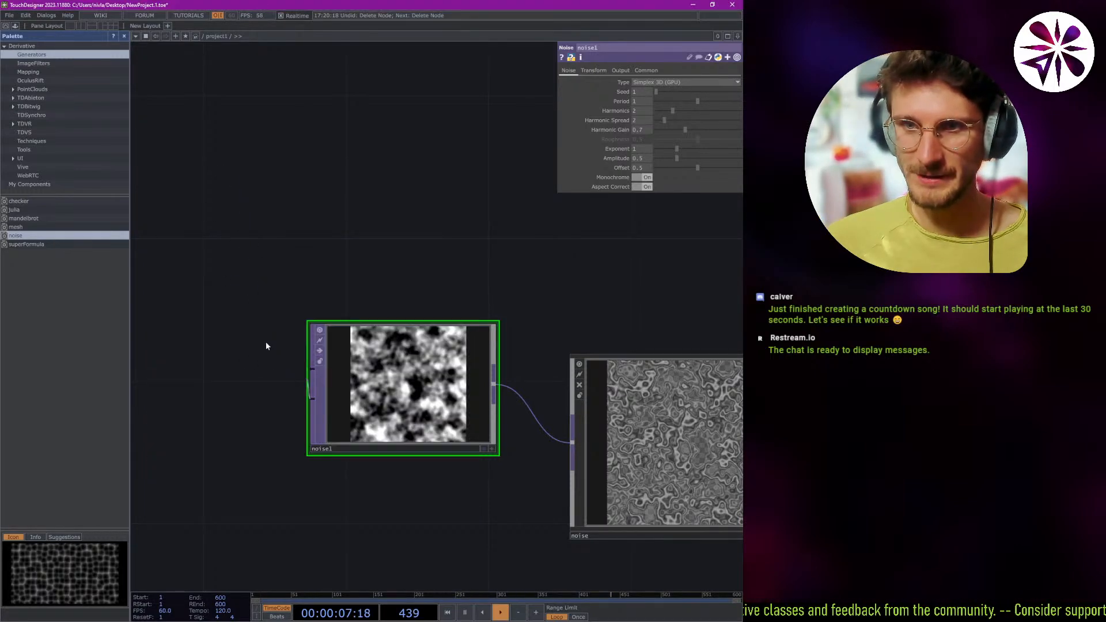
Switch to the YouTube tutorial "03 – The Interface" and play it on through the Panes chapter.
key("alt+Tab")
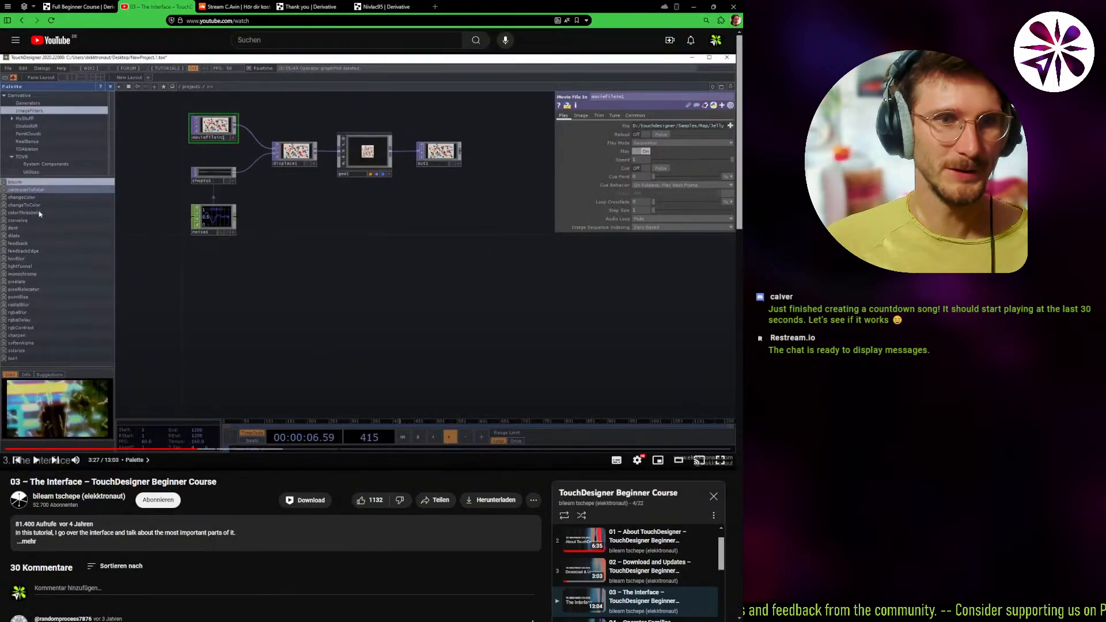
left_click(205, 324)
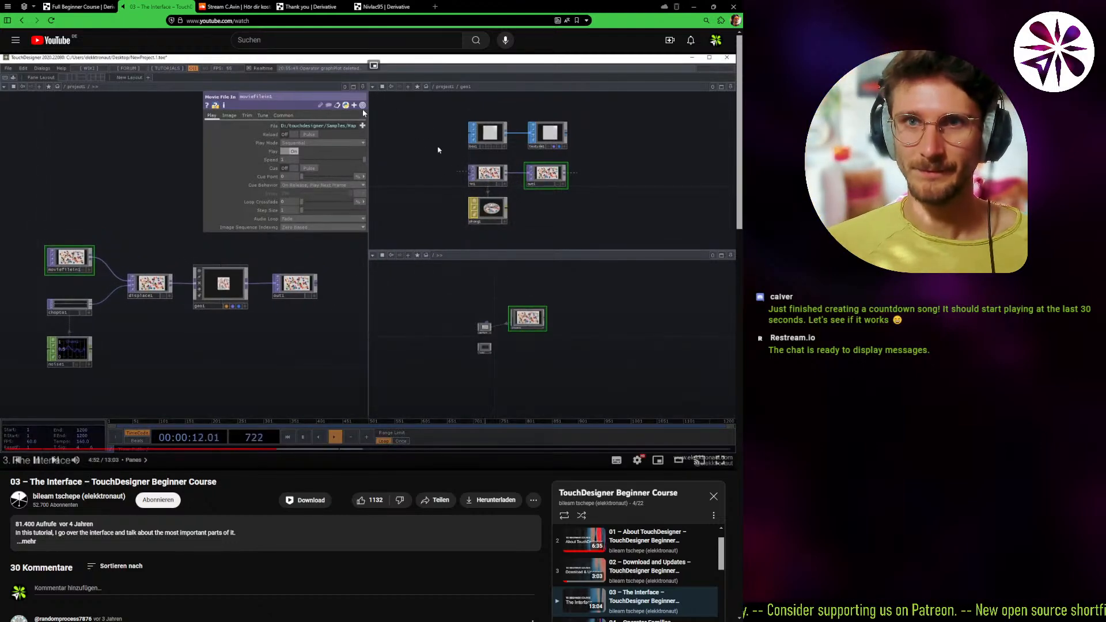
left_click(267, 19)
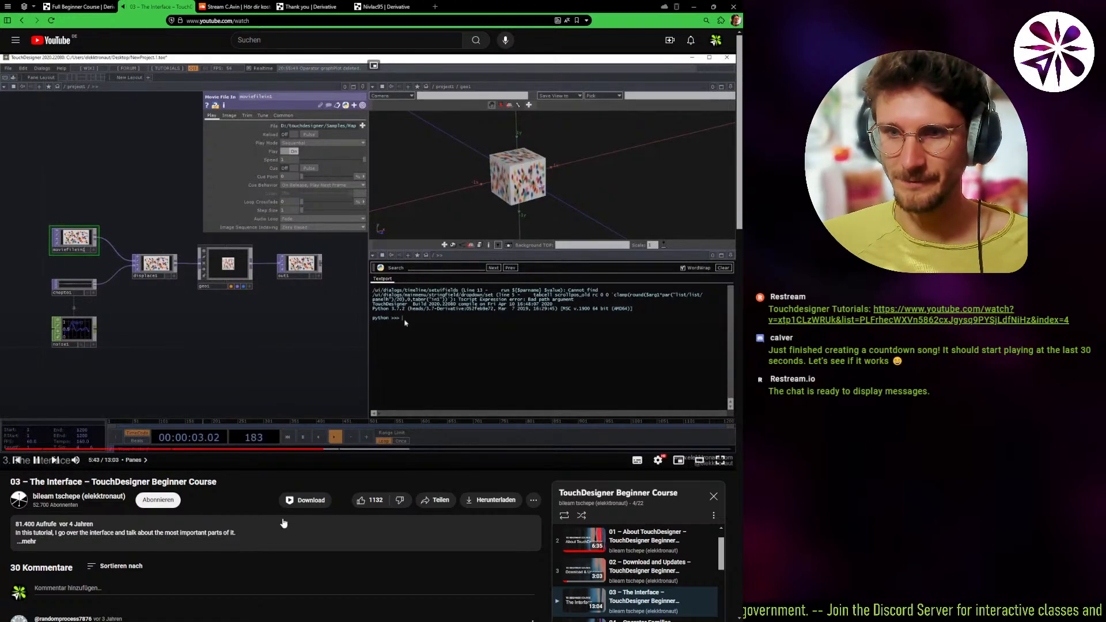
Rewind the tutorial within the Panes chapter and pause it at 5:12.
key("Left")
key("Left")
key("Left")
key("Left")
key("Left")
key("Left")
key("Left")
key("Left")
key("Left")
key("Left")
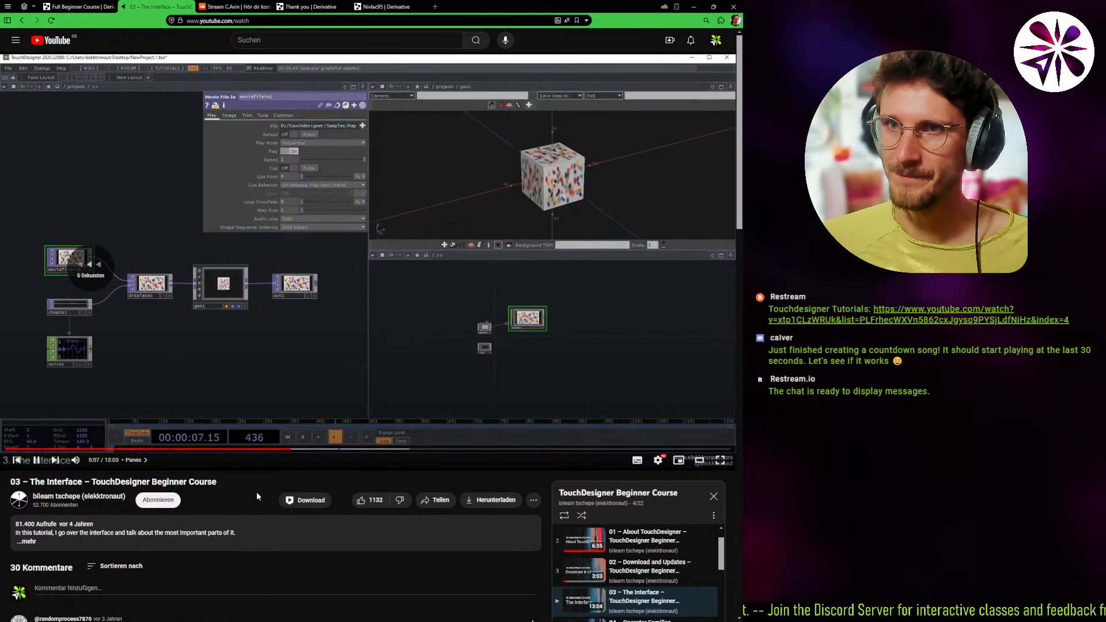
key("Right")
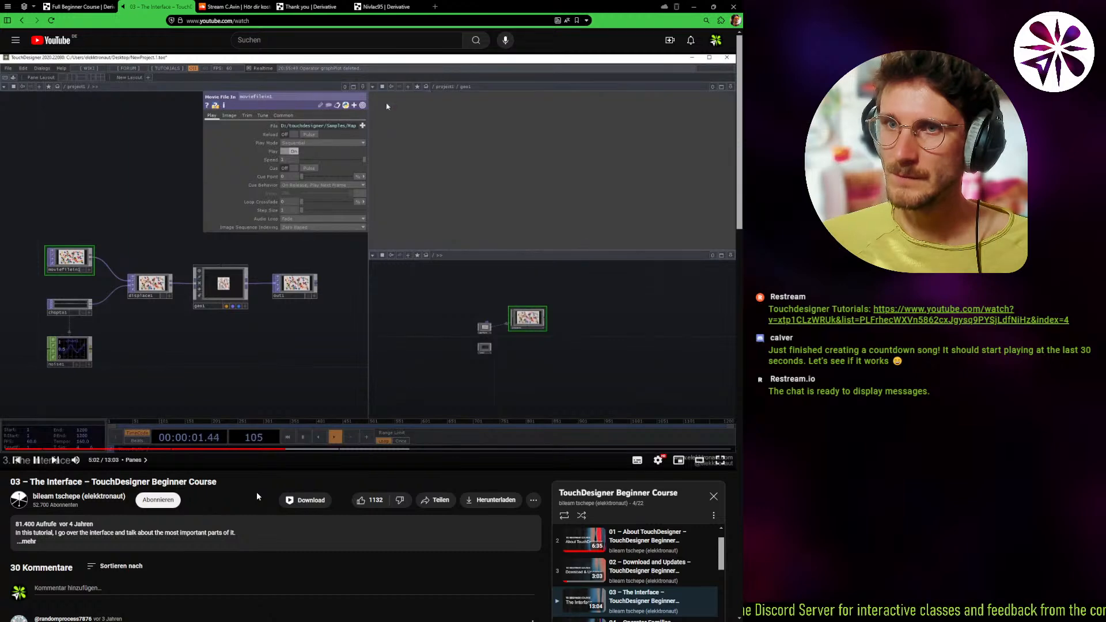
key("Right")
key("space")
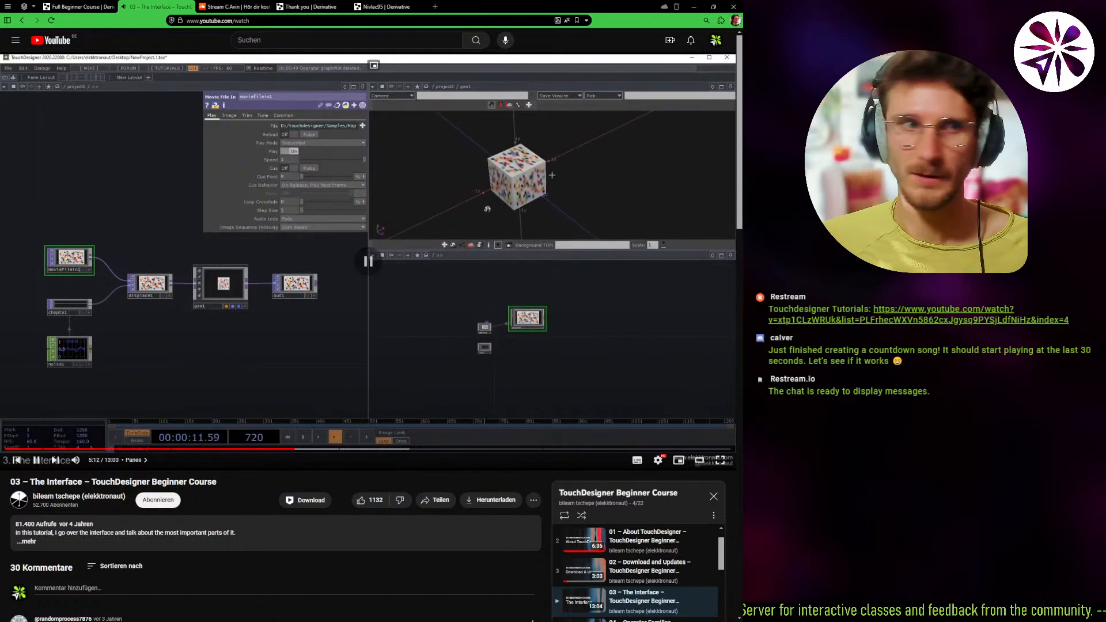
Switch to TouchDesigner and change the network pane's type to Panel.
key("alt+Tab")
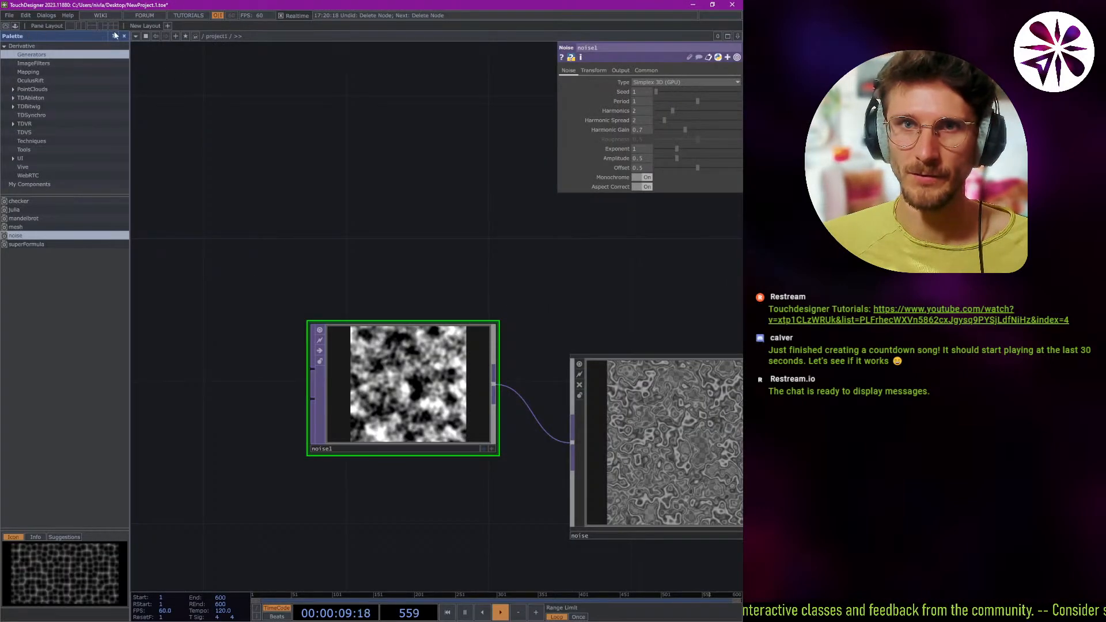
left_click(136, 36)
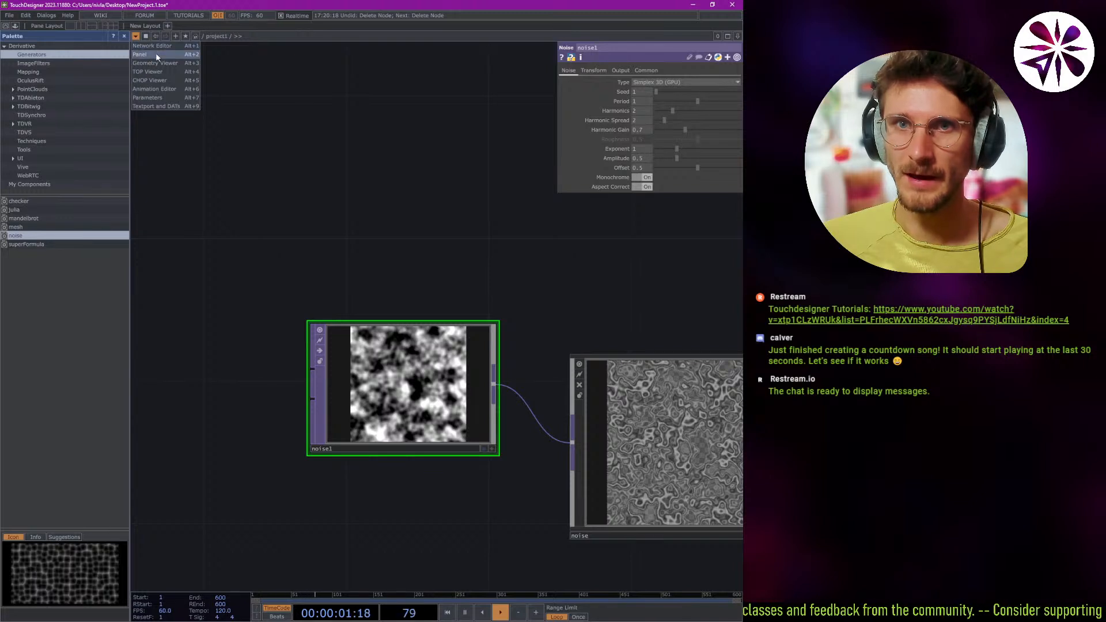
left_click(163, 47)
left_click(136, 37)
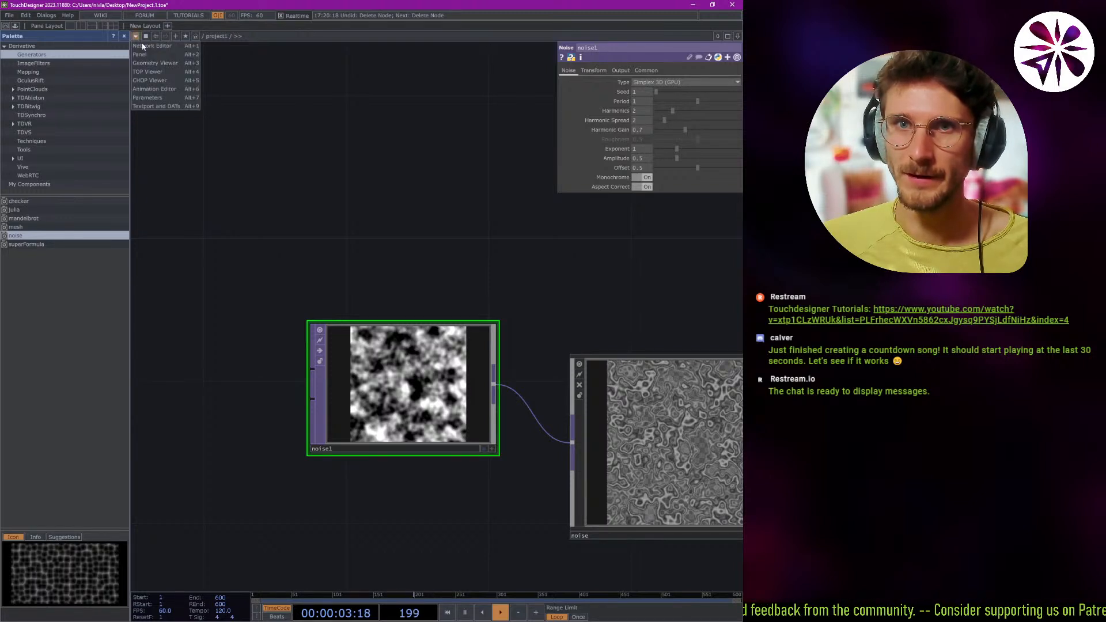
left_click(148, 54)
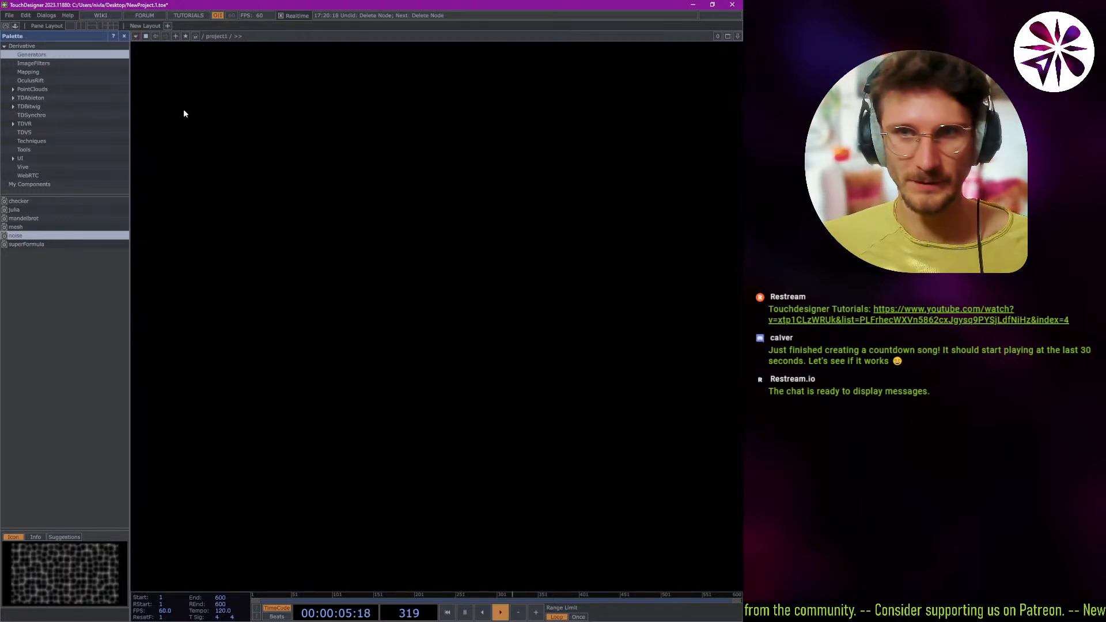
Cycle the pane through other pane types, including the Geometry Viewer.
left_click(136, 37)
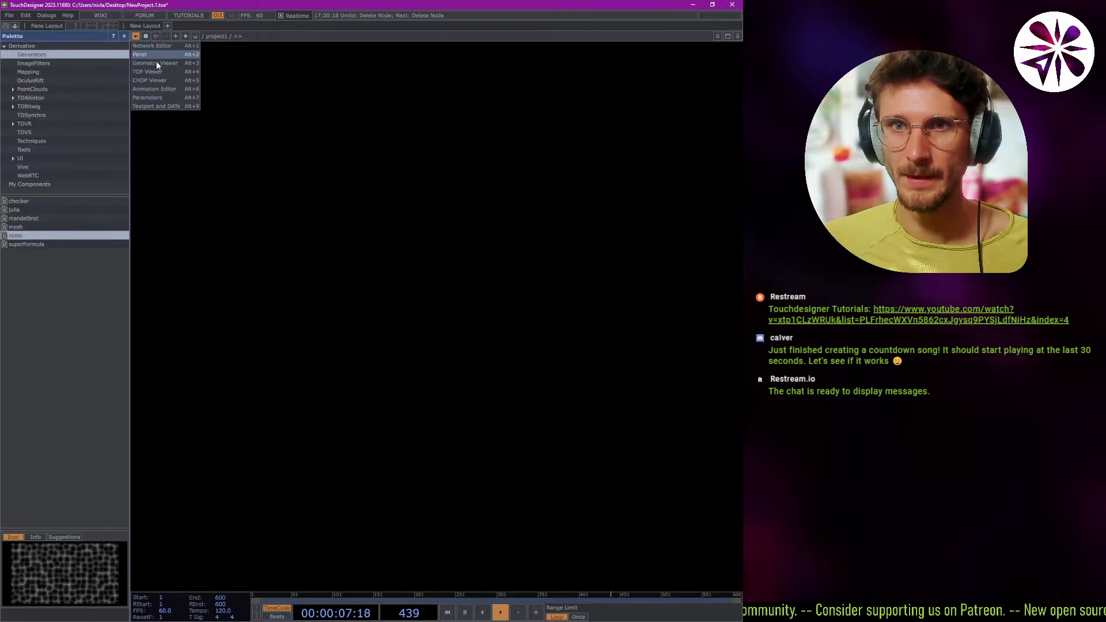
key("alt+1")
key("alt+2")
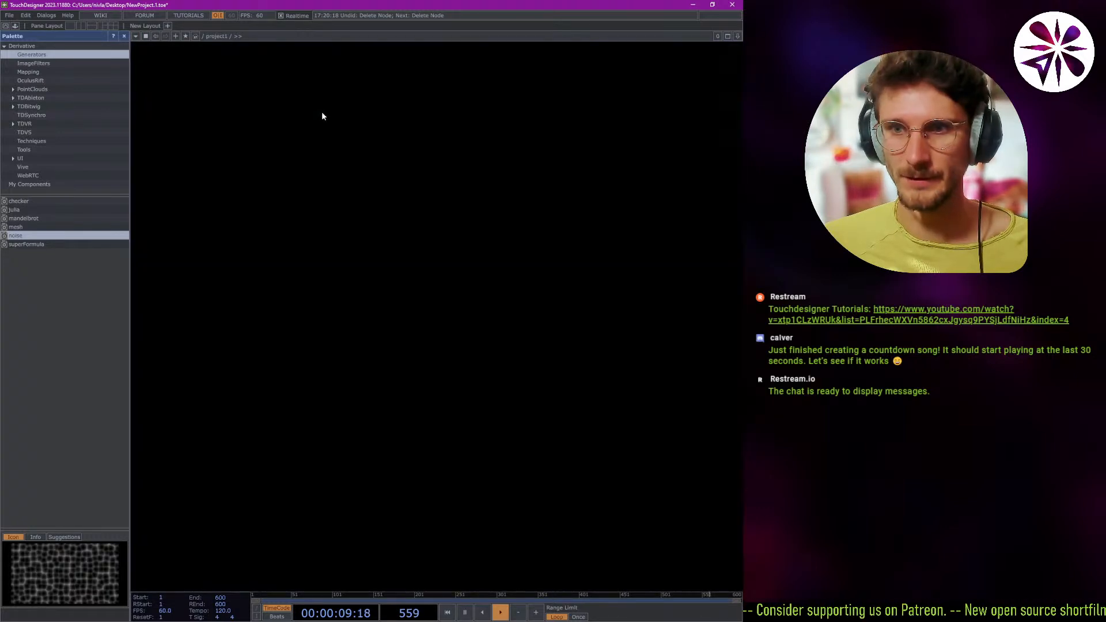
key("alt+3")
key("alt+5")
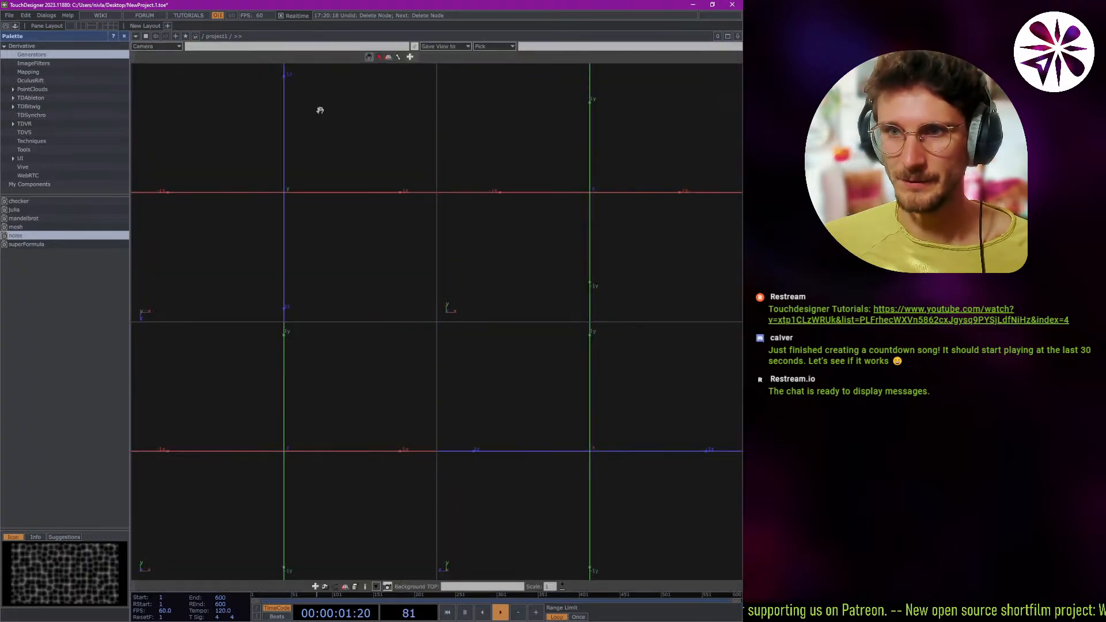
key("alt+6")
Change the pane to the Animation Editor and return it to the Network Editor.
left_click(136, 36)
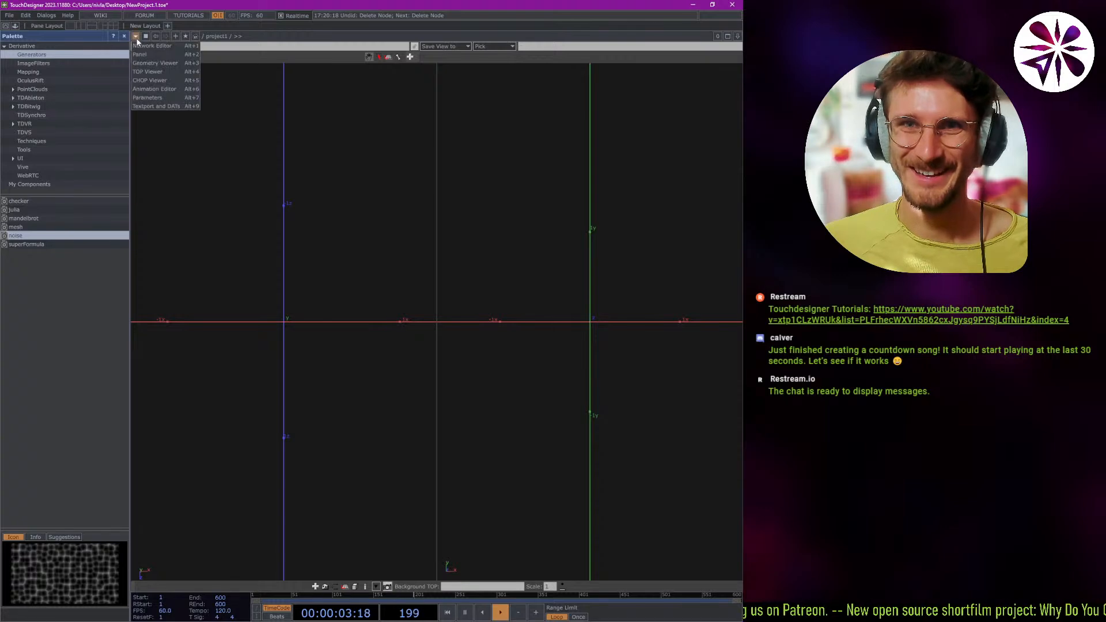
left_click(136, 36)
left_click(136, 36)
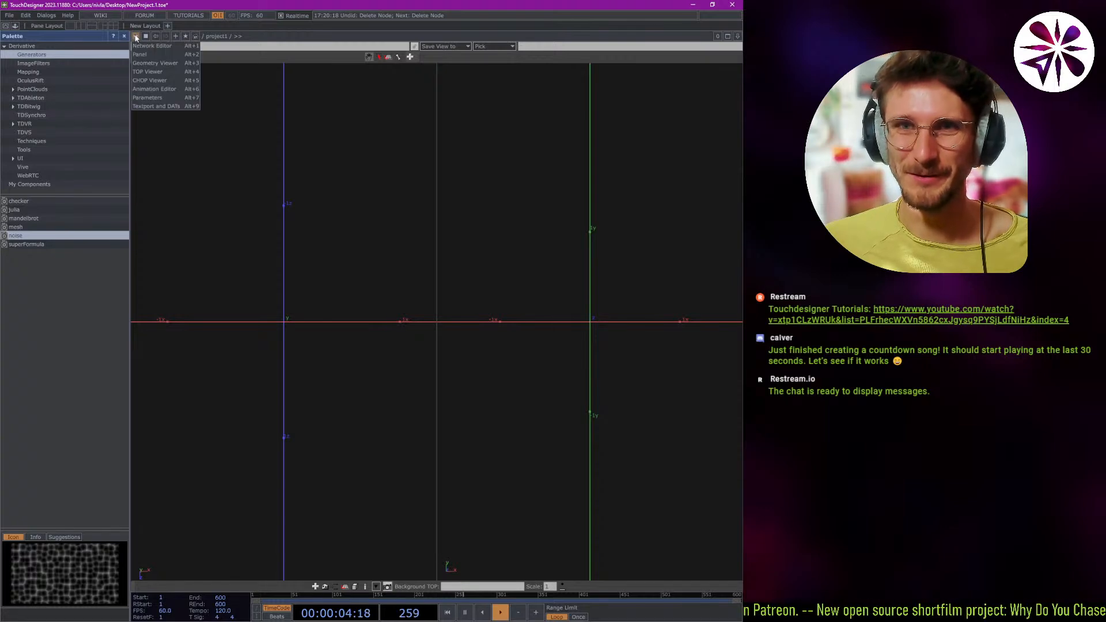
left_click(167, 89)
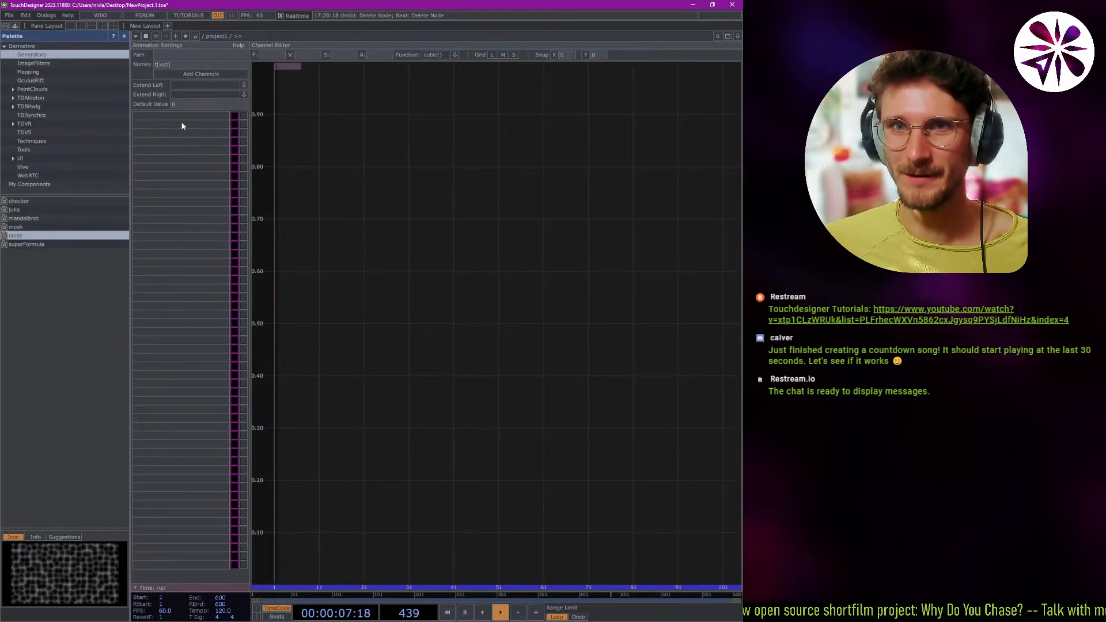
left_click(135, 37)
left_click(143, 50)
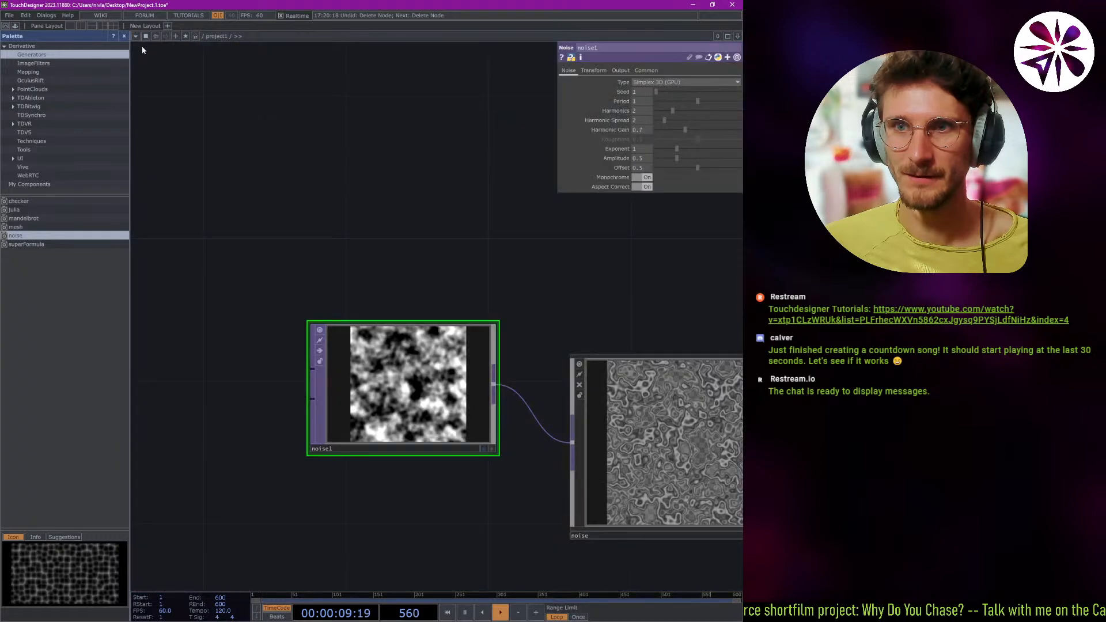
Split the workspace into two stacked panes and set the lower one to the Animation Editor.
left_click(81, 26)
left_click(93, 25)
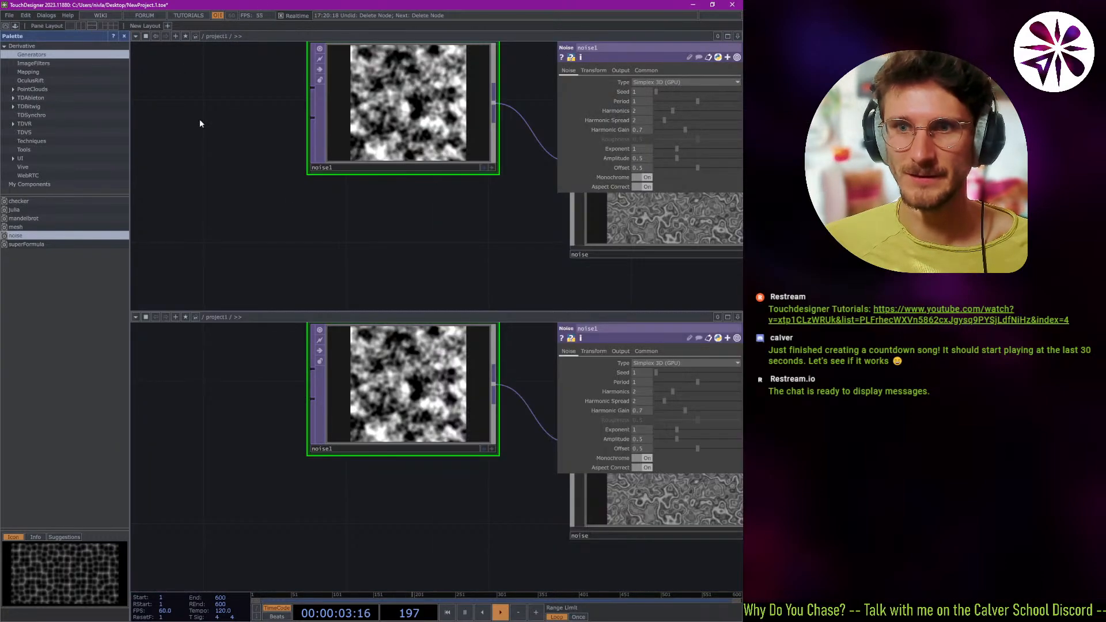
left_click(137, 318)
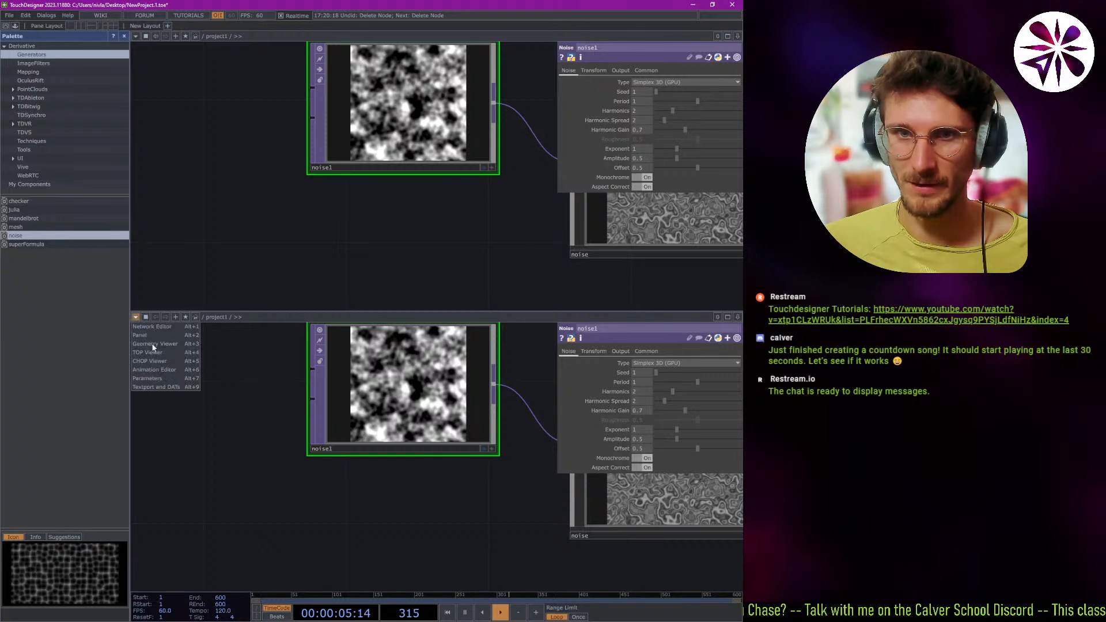
left_click(154, 369)
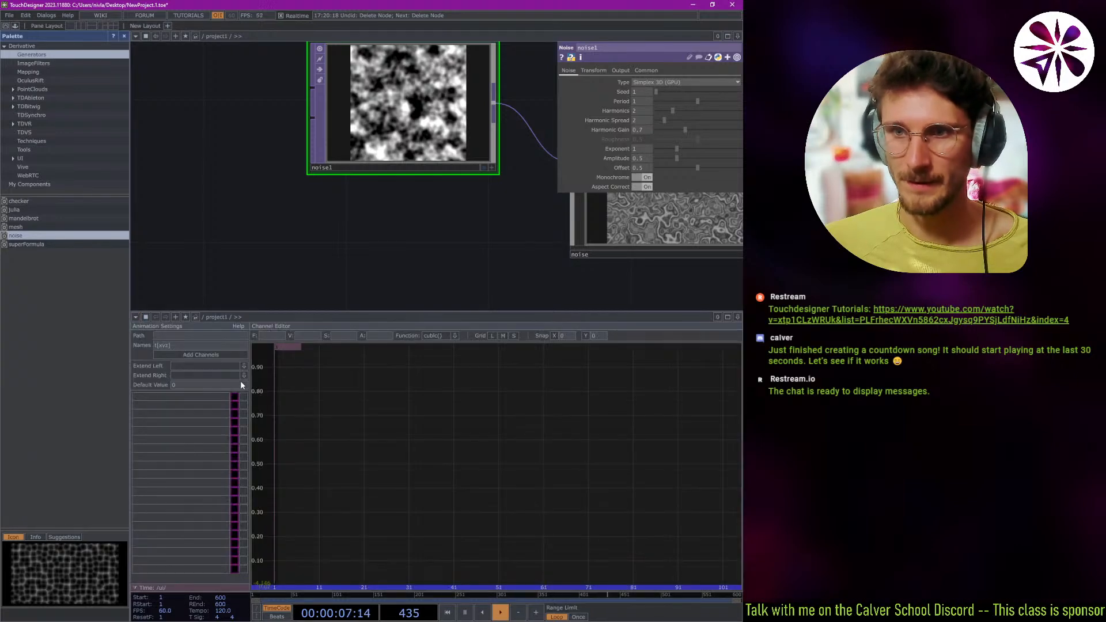
Pause the timeline playback at frame 64.
key("space")
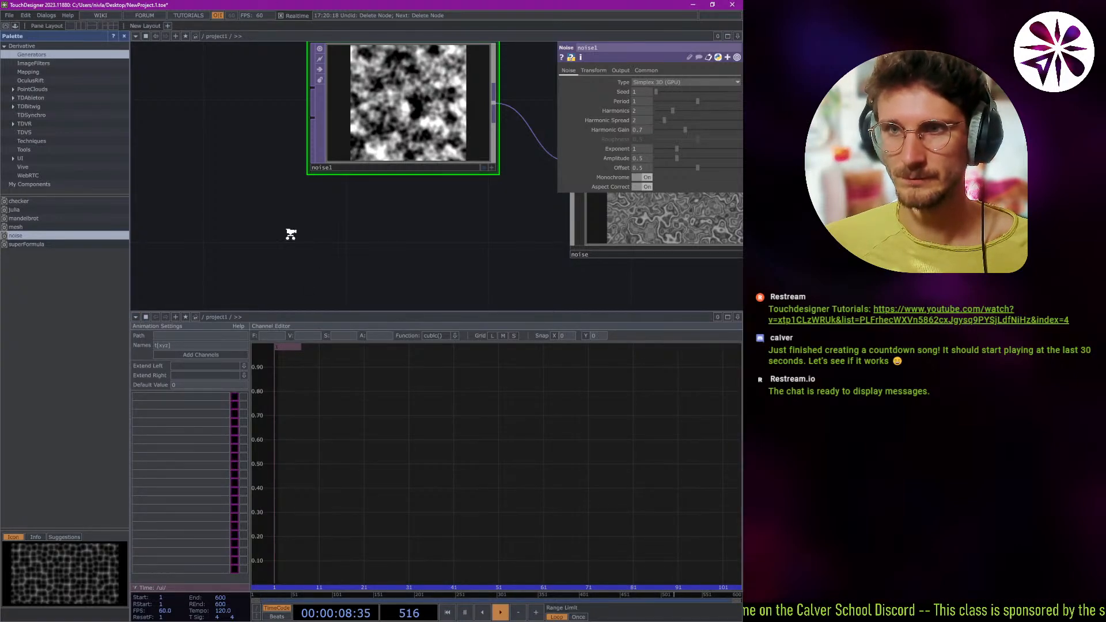
scroll(292, 233, "down", 4)
scroll(314, 221, "up", 3)
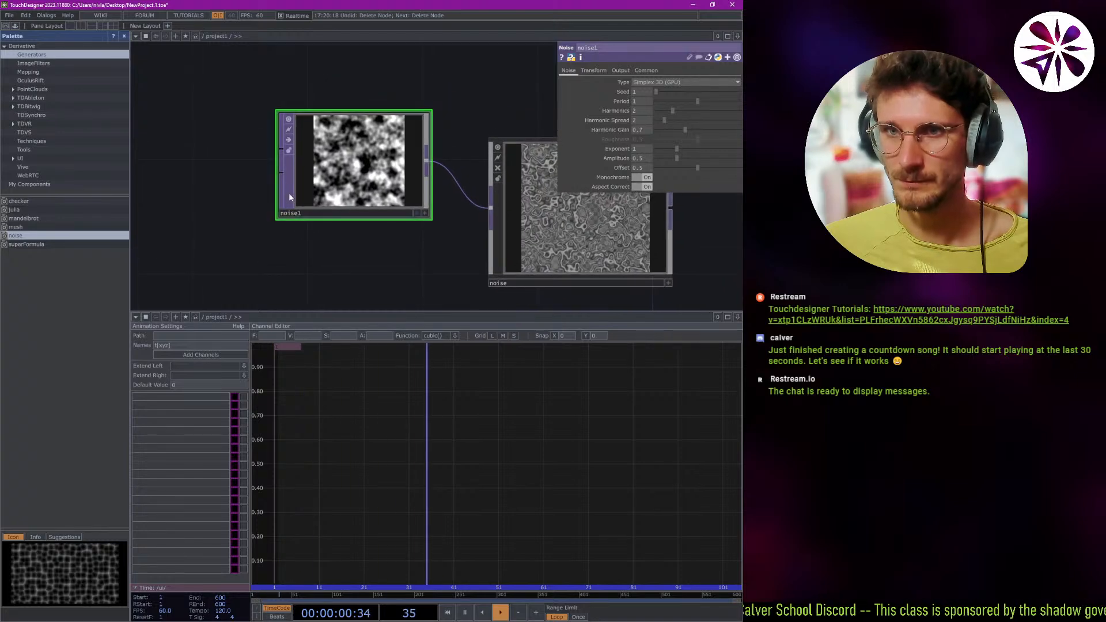
key("space")
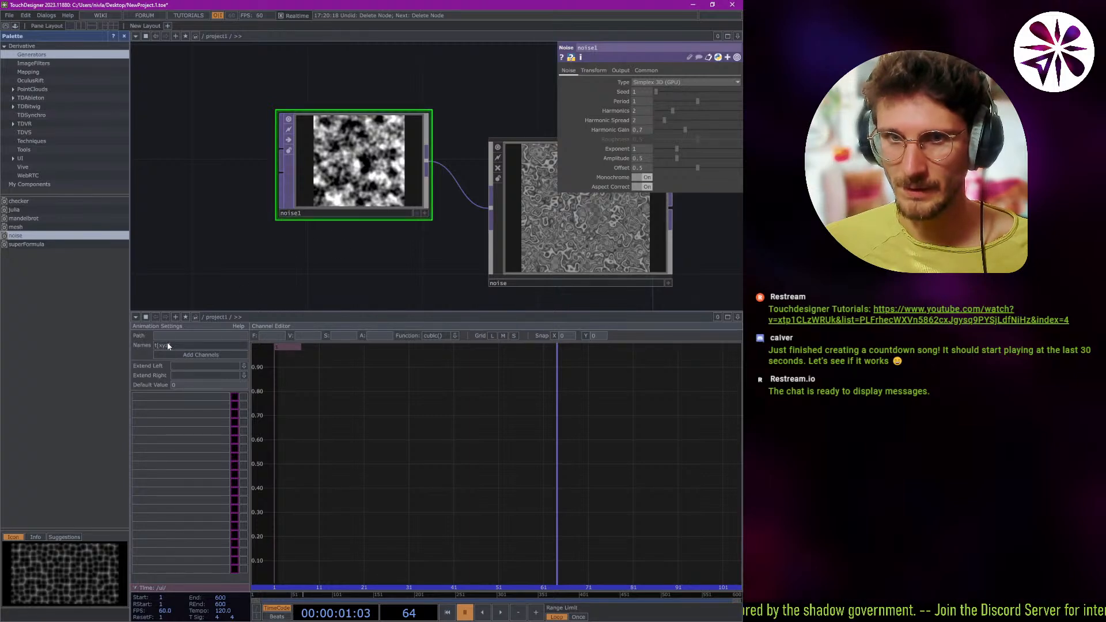
Try to bring noise1 from the network into the Animation Editor pane.
left_click(589, 254)
left_click(368, 193)
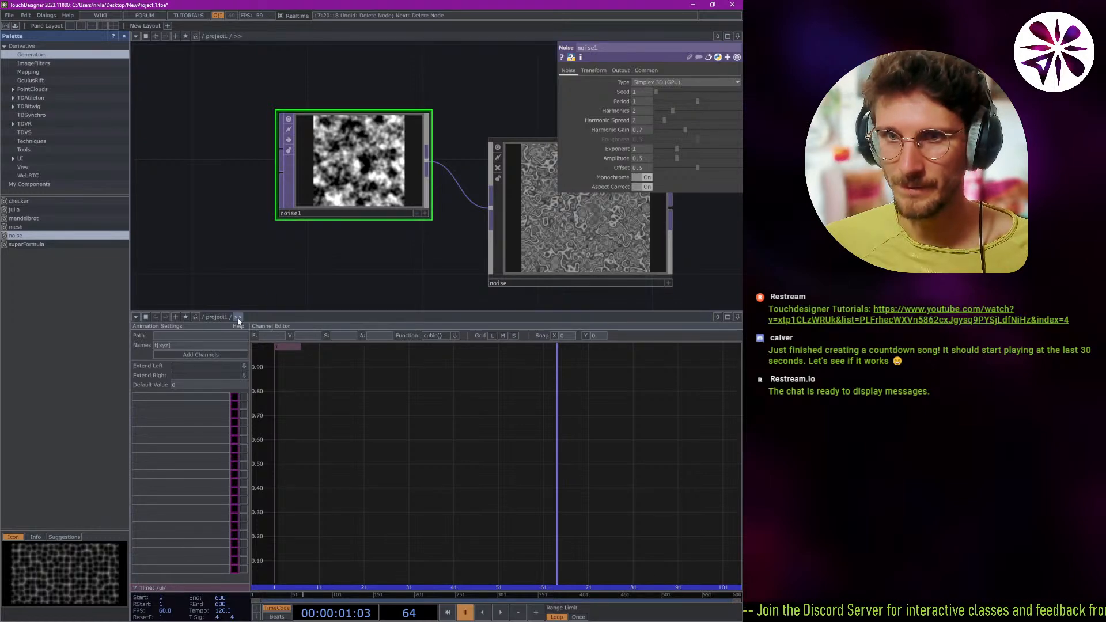
left_click_drag(342, 173, 288, 288)
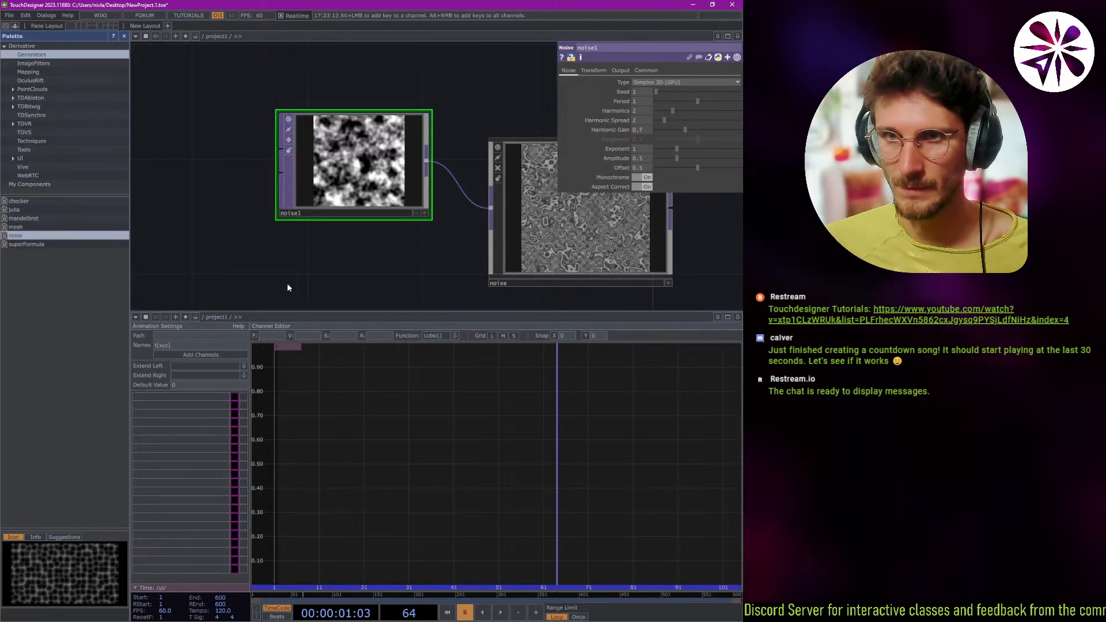
Switch back to the YouTube tutorial "03 – The Interface".
key("alt+Tab")
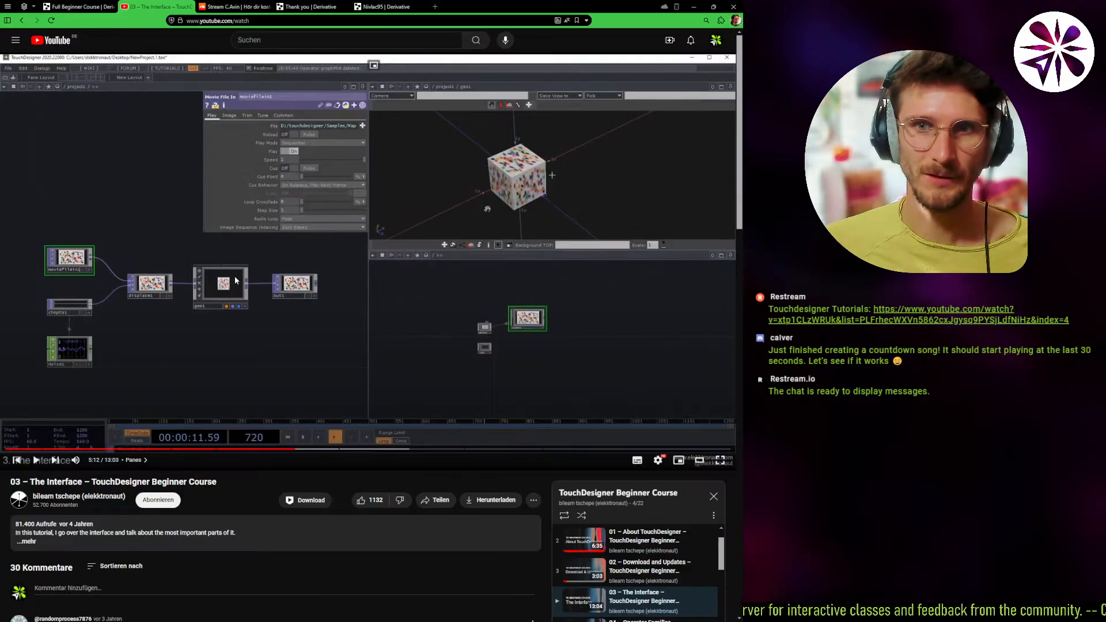
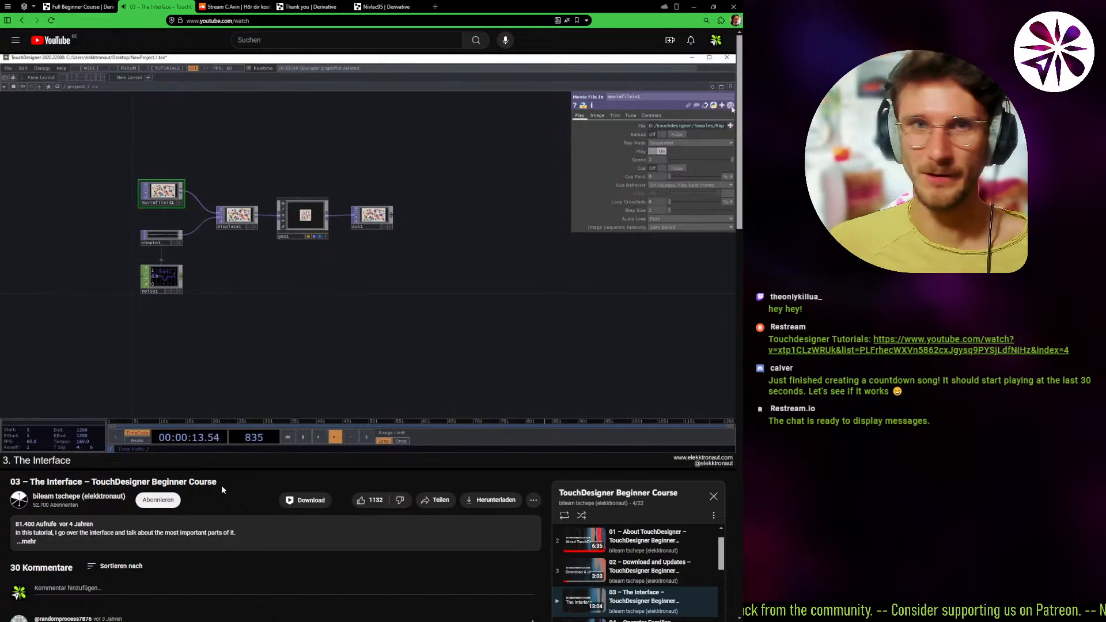
Skip ahead through the remaining part of the lesson "03 – The Interface".
mouse_move(88, 459)
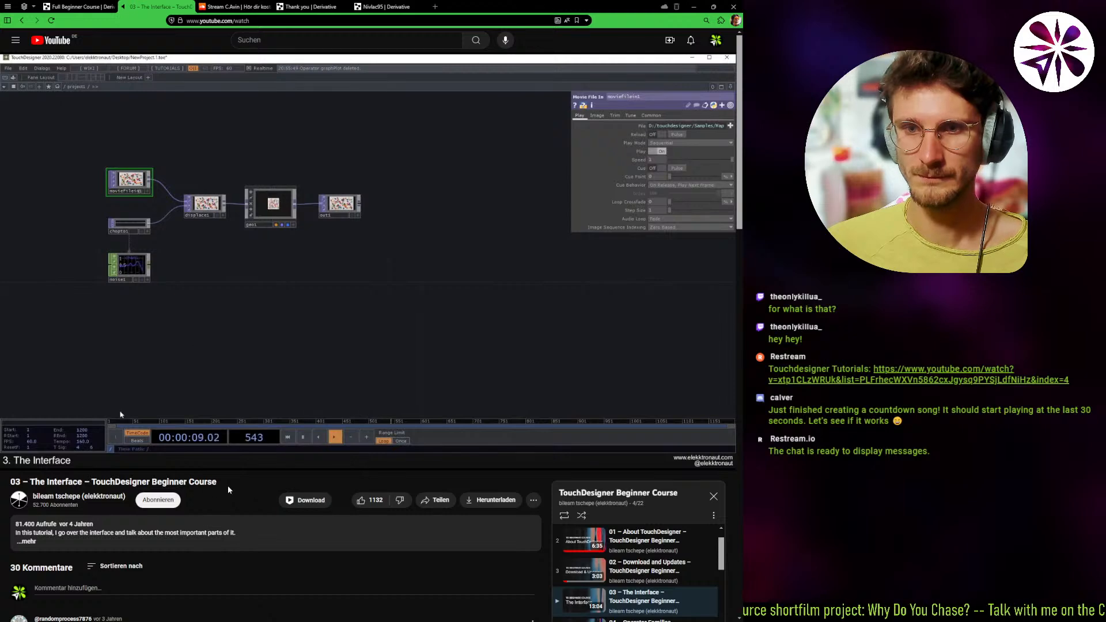
key("Right")
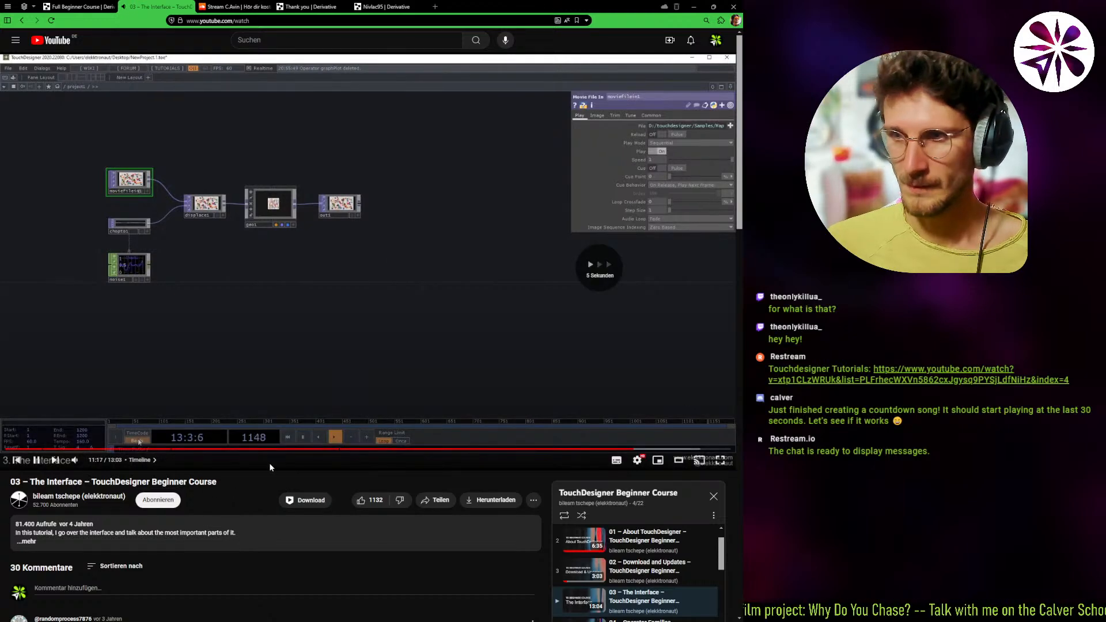
key("Right")
key("Right")
key("Right")
key("Right")
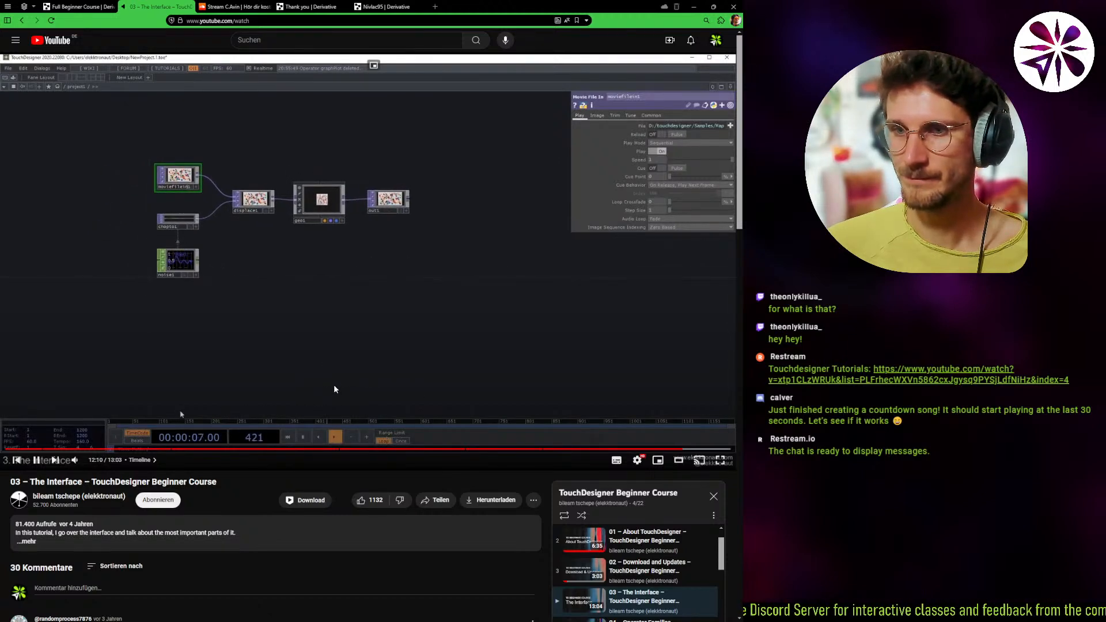
key("Right")
Open the lesson "04 – Operator Families" from the course playlist and skip ahead a little in its introduction.
scroll(426, 543, "down", 2)
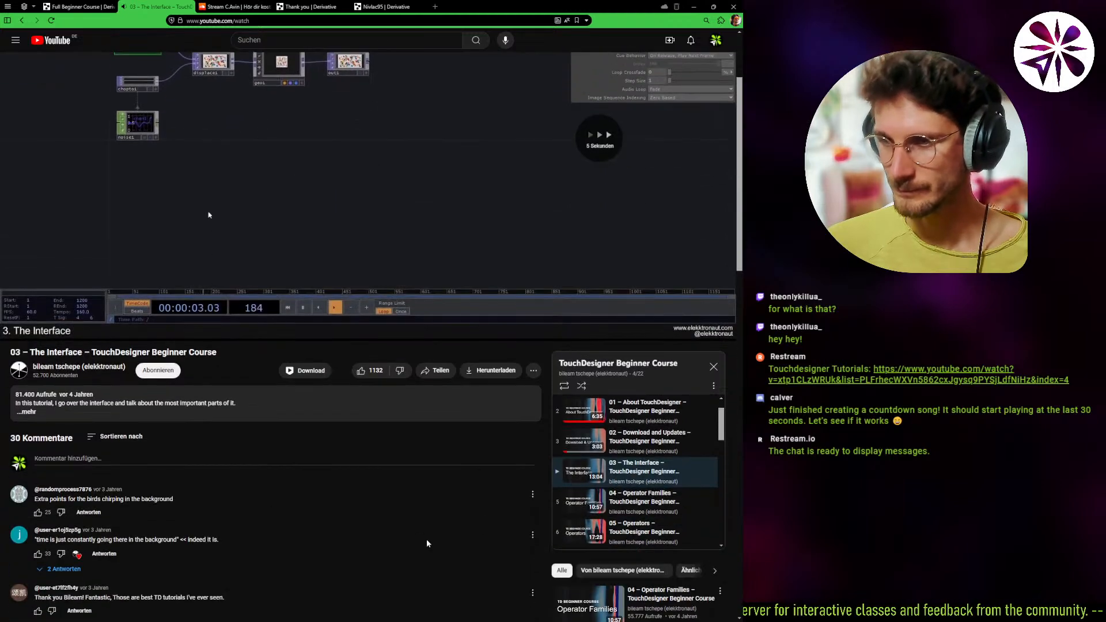
left_click(666, 504)
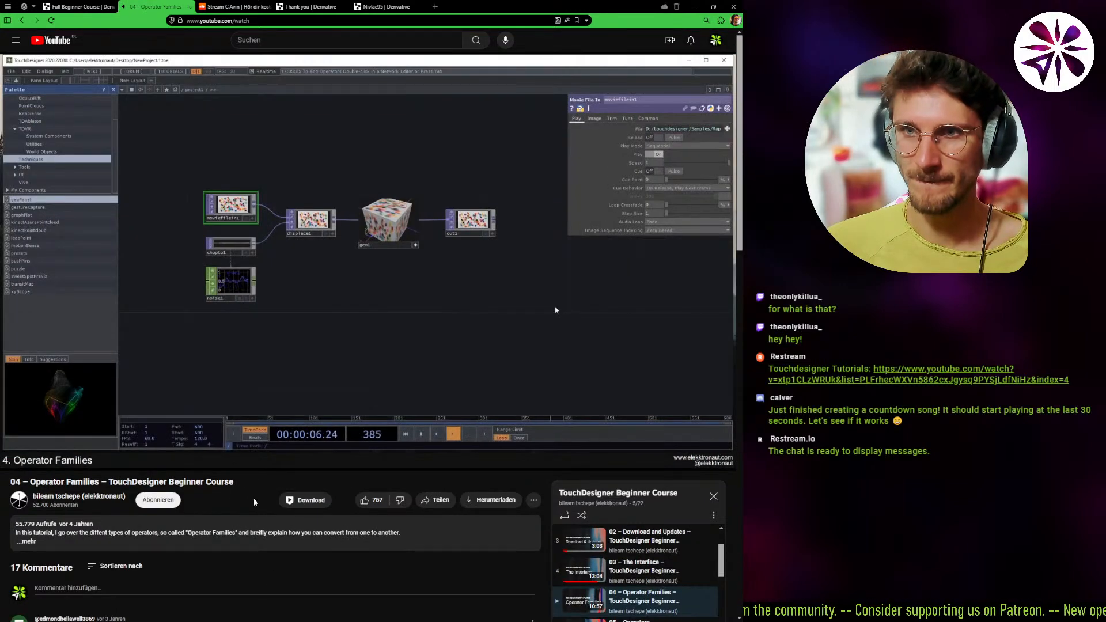
key("Right")
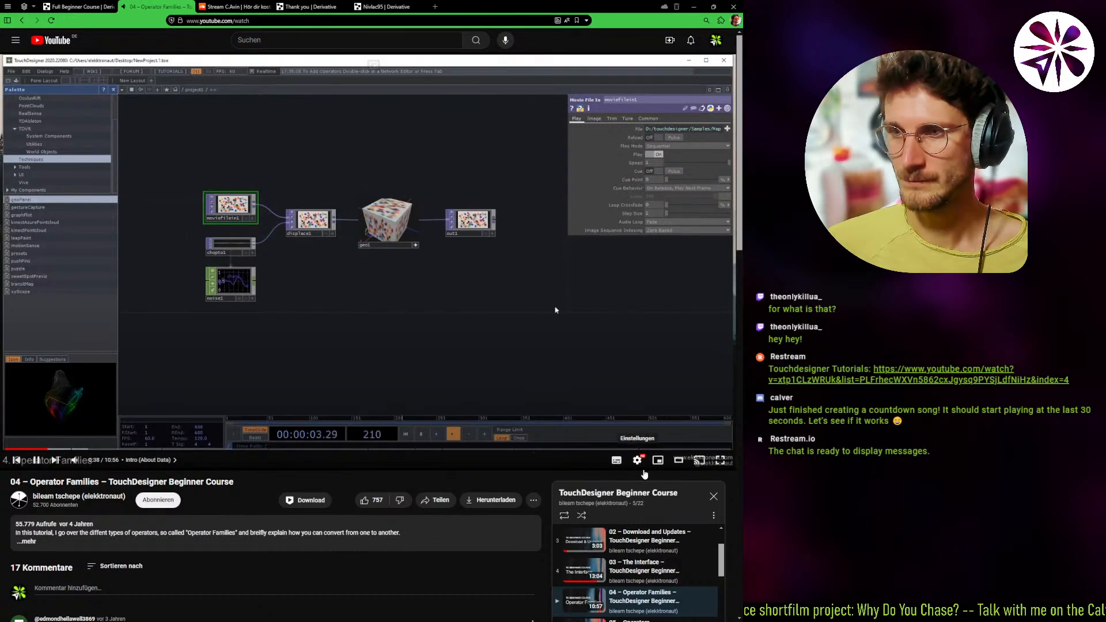
left_click(638, 463)
left_click(262, 483)
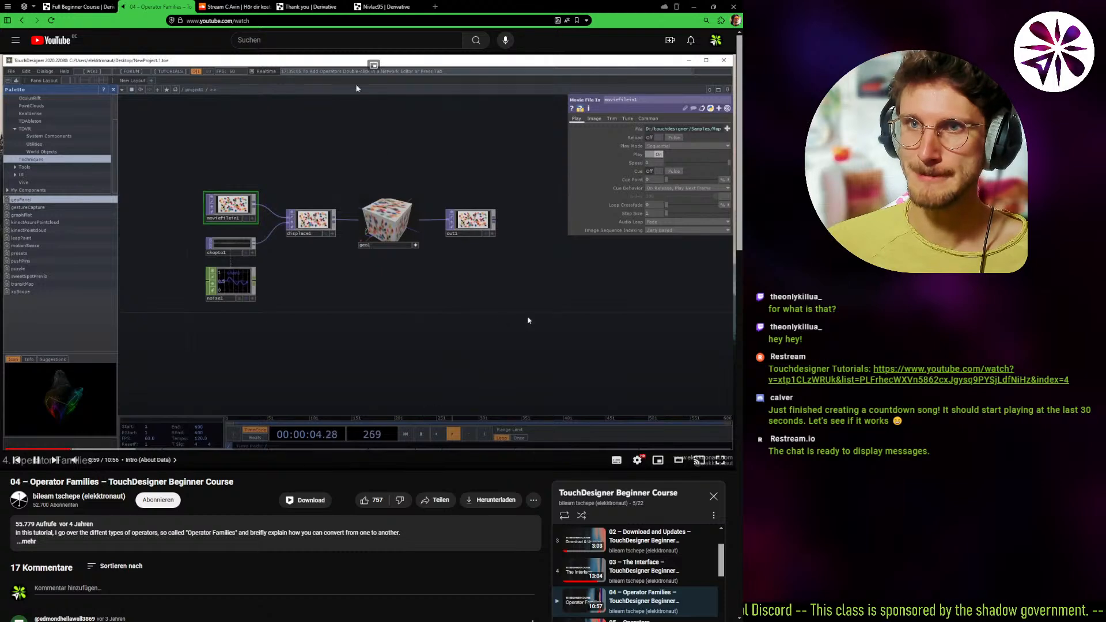
Pop the lesson video out as picture-in-picture, park it in the corner and switch to TouchDesigner.
left_click(374, 65)
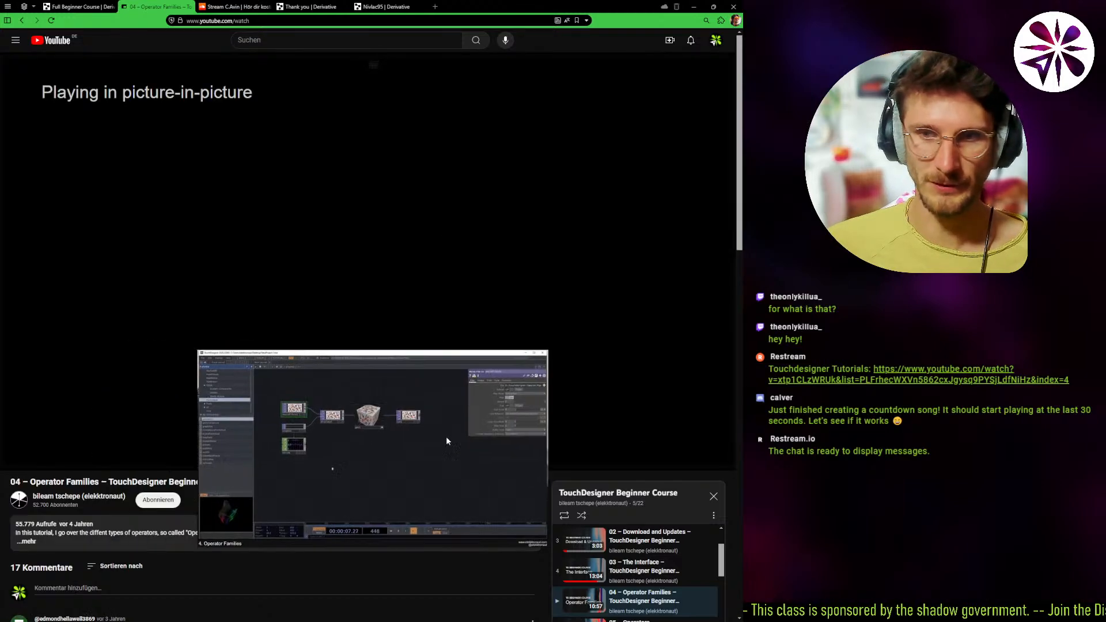
left_click_drag(603, 500, 634, 507)
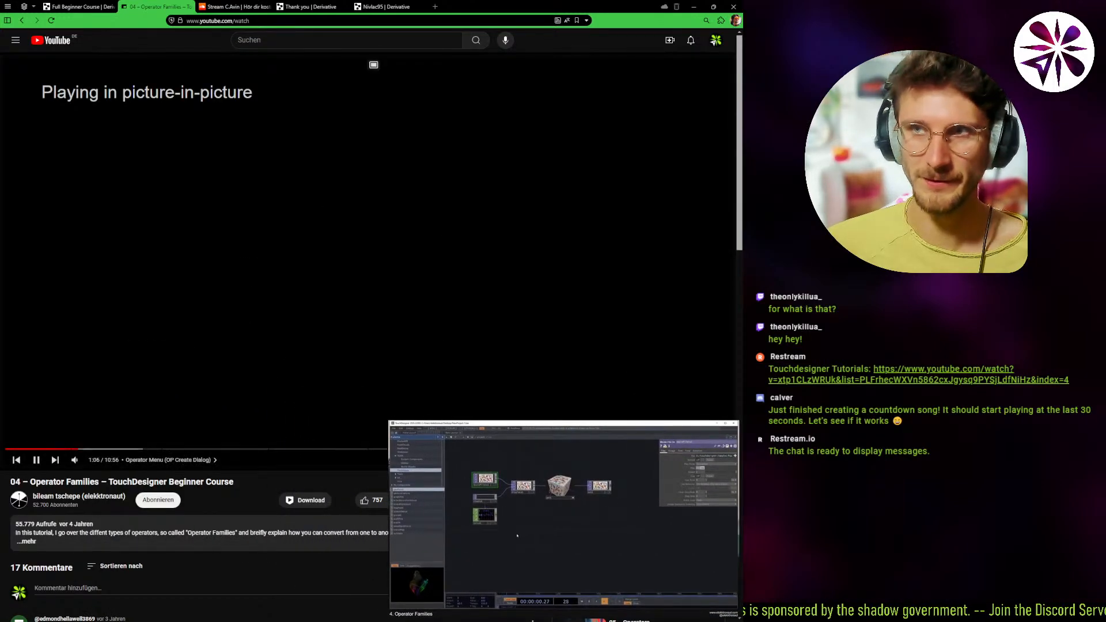
key("alt+Tab")
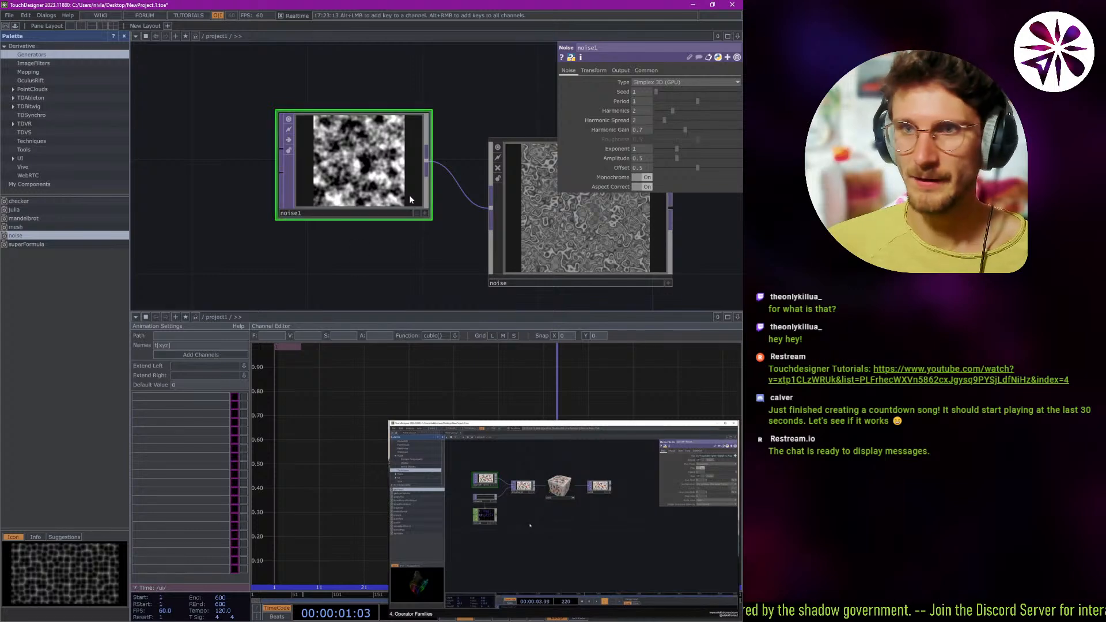
Examine the operator families in the OP Create Dialog, including the TOP and COMP lists, and close it.
middle_click_drag(447, 198, 462, 183)
left_click_drag(449, 213, 303, 227)
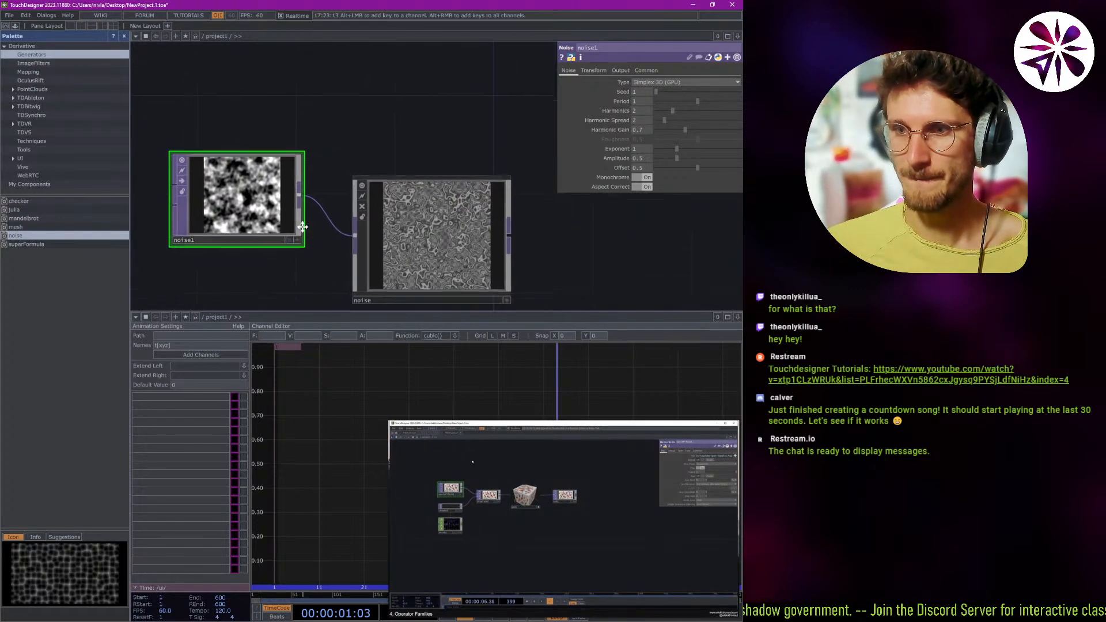
scroll(303, 227, "down", 2)
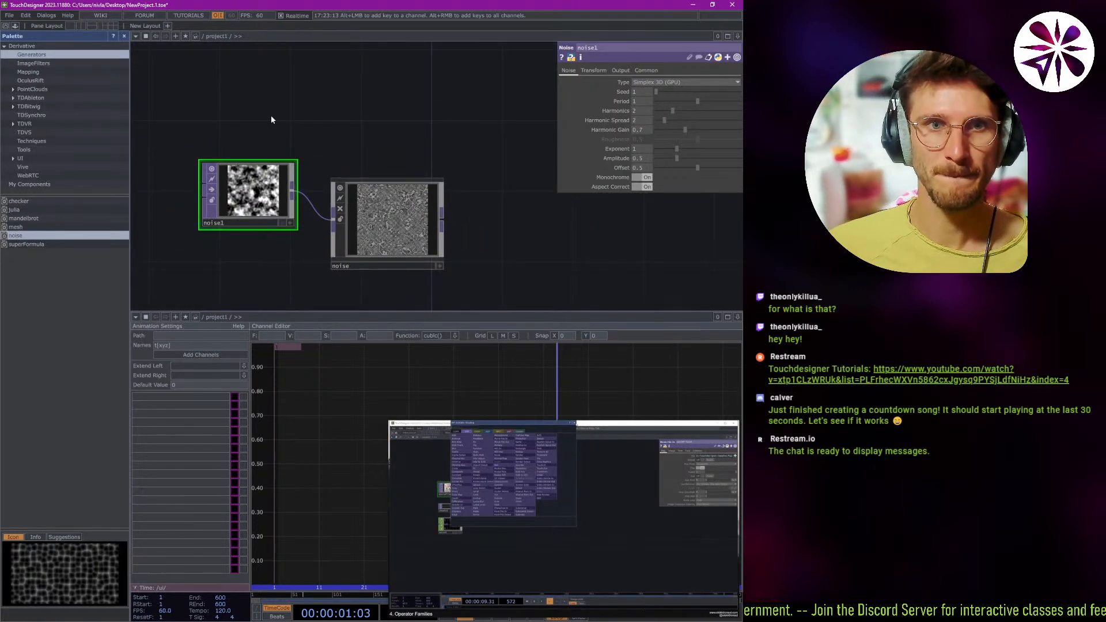
left_click_drag(299, 130, 315, 112)
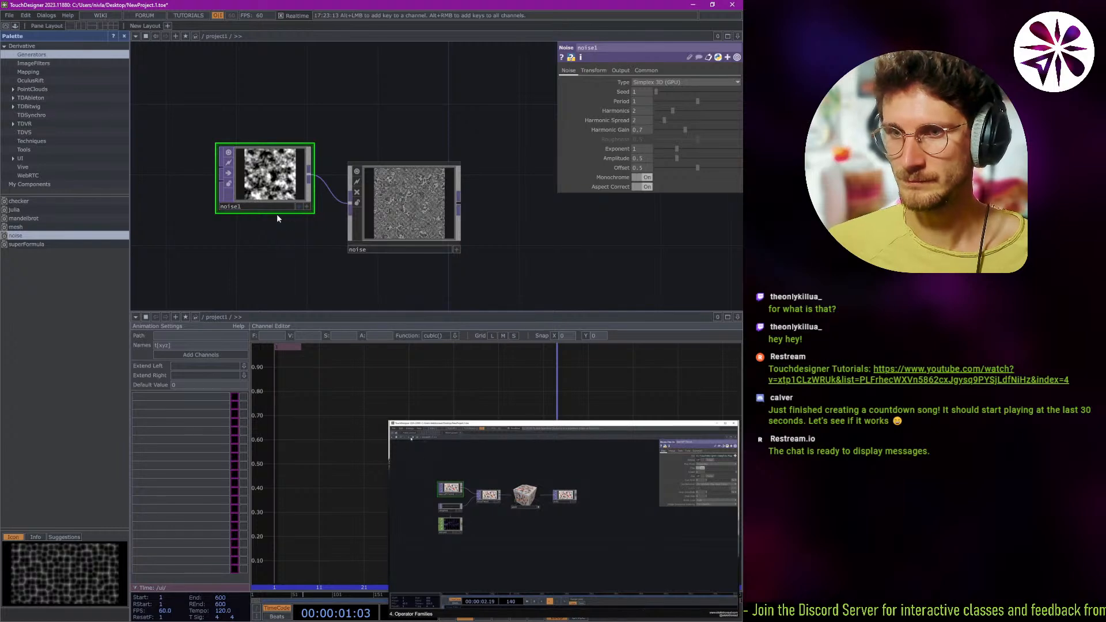
left_click(176, 36)
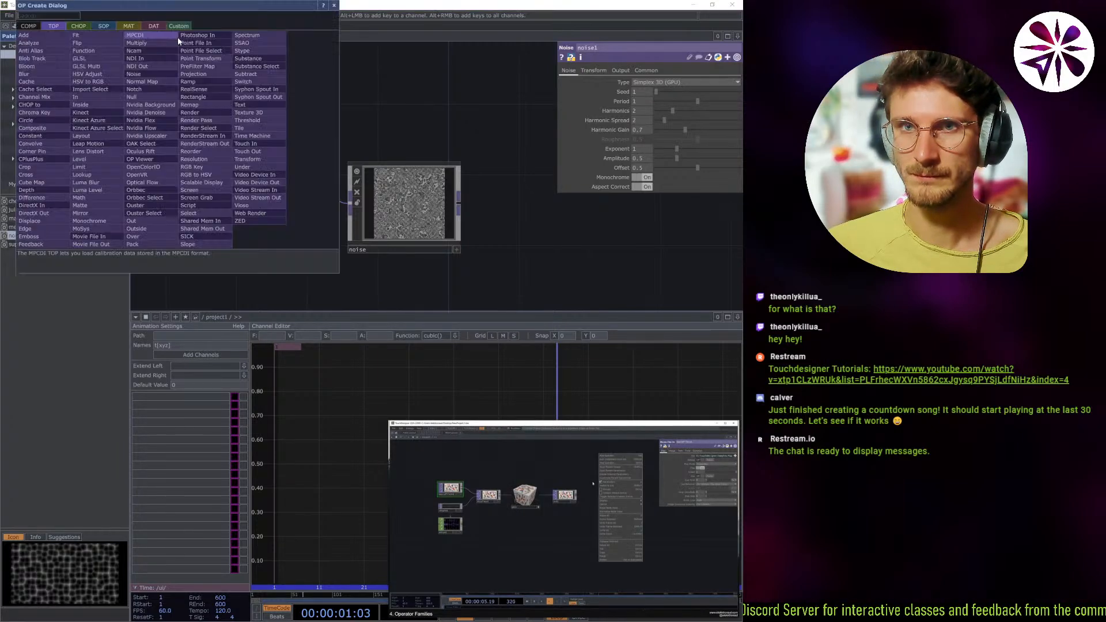
left_click(334, 8)
key("Tab")
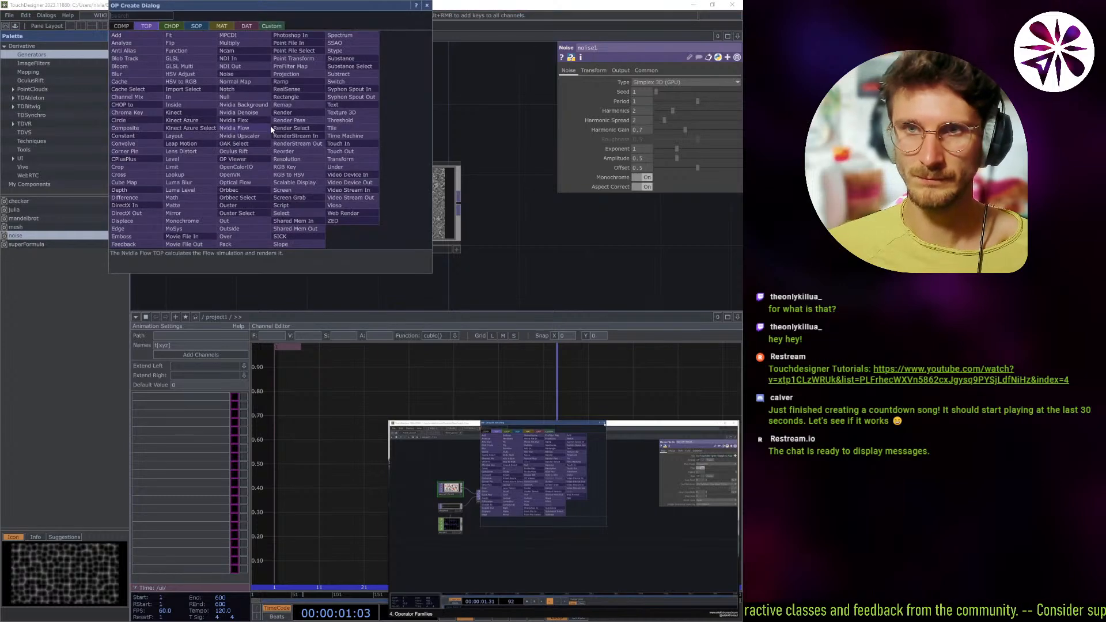
key("Tab")
key("Tab")
key("Tab")
key("Tab")
key("Tab")
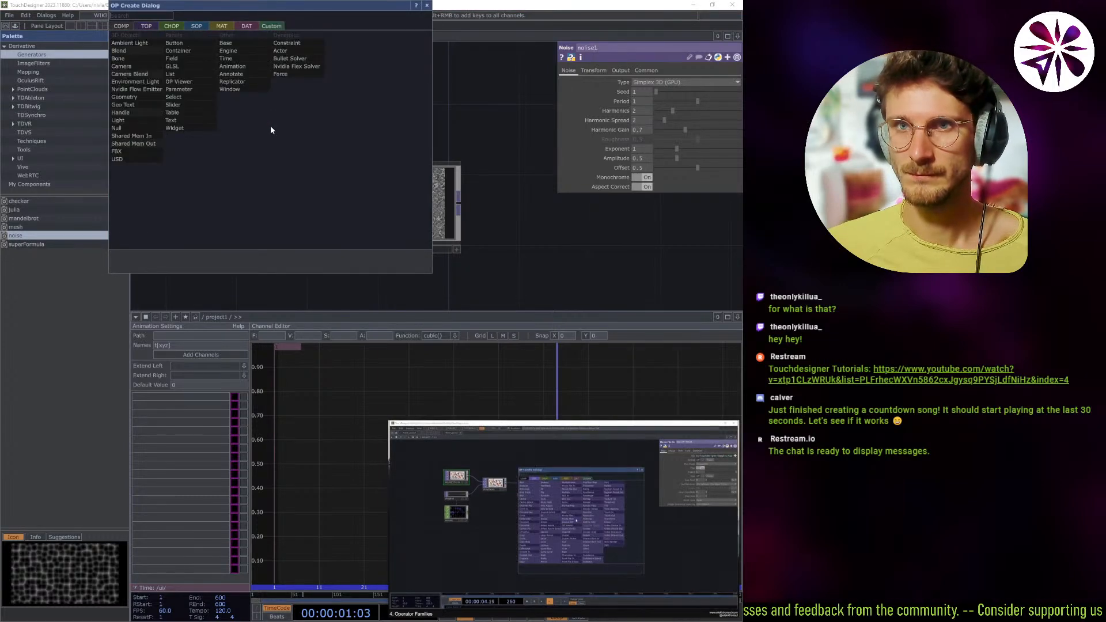
key("Escape")
Set noise1's Period to 1.05, Harmonics to 1, Harmonic Spread to 1.3 and Amplitude to about 0.69.
scroll(295, 119, "down", 2)
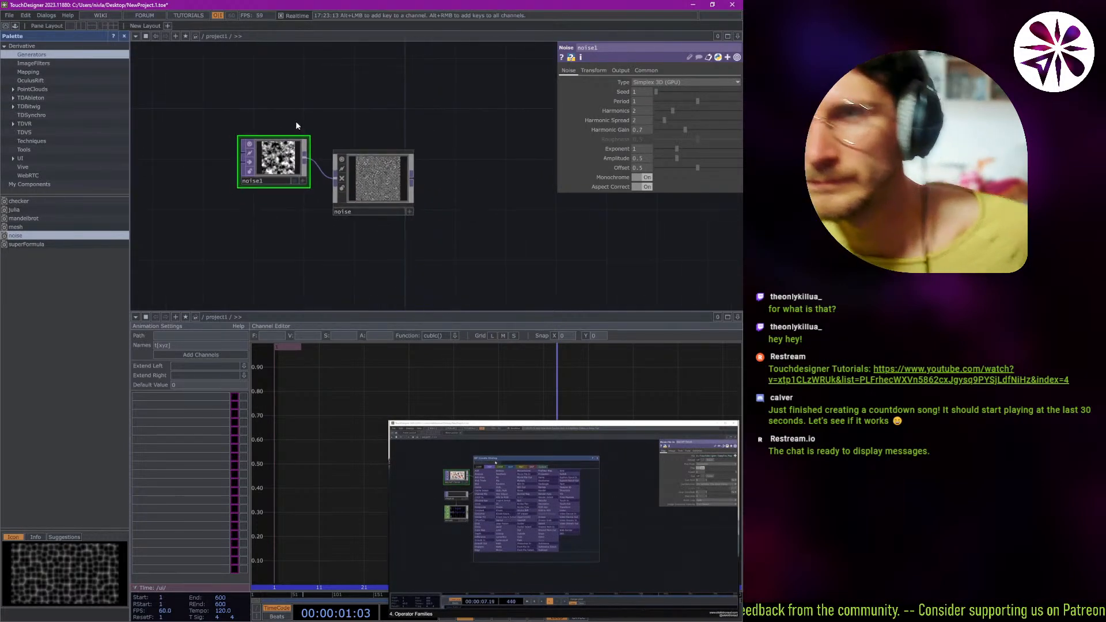
scroll(288, 175, "up", 3)
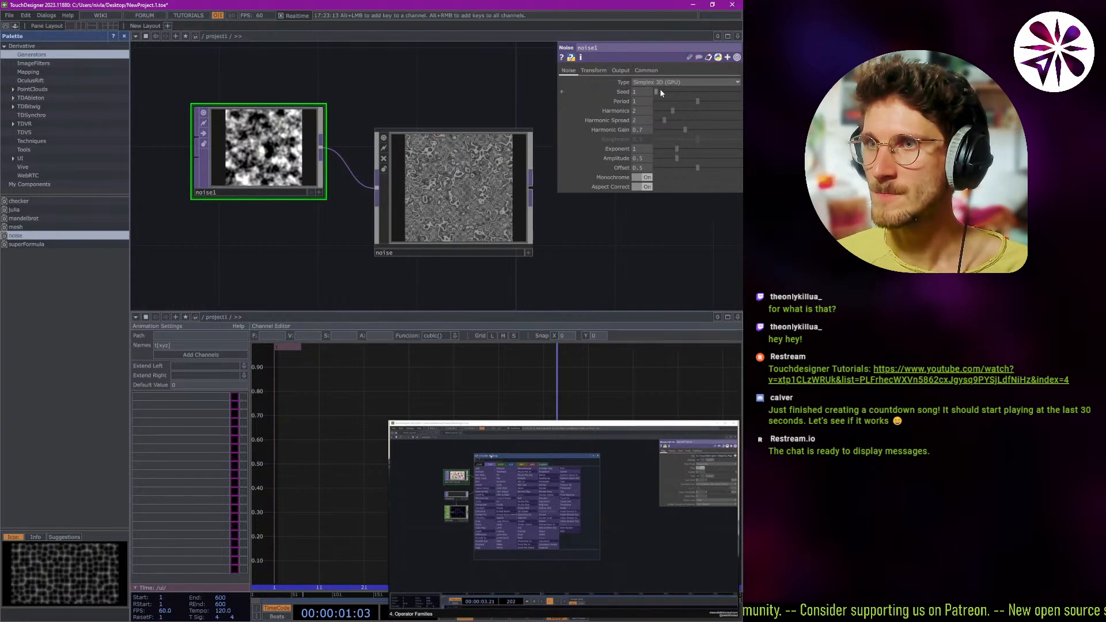
left_click_drag(658, 92, 630, 102)
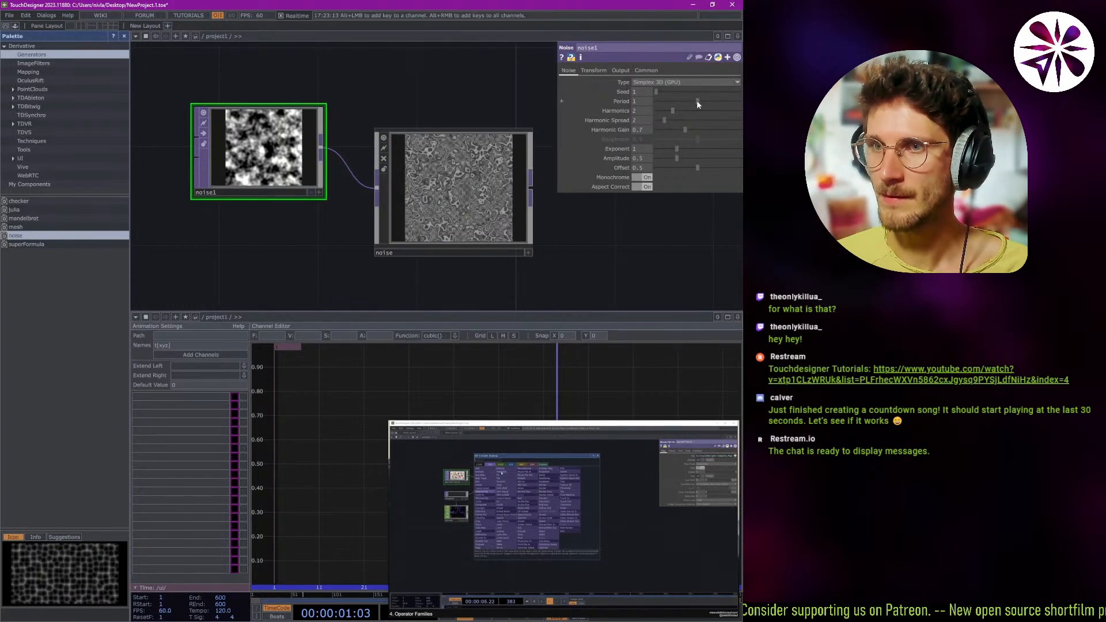
left_click_drag(697, 102, 689, 163)
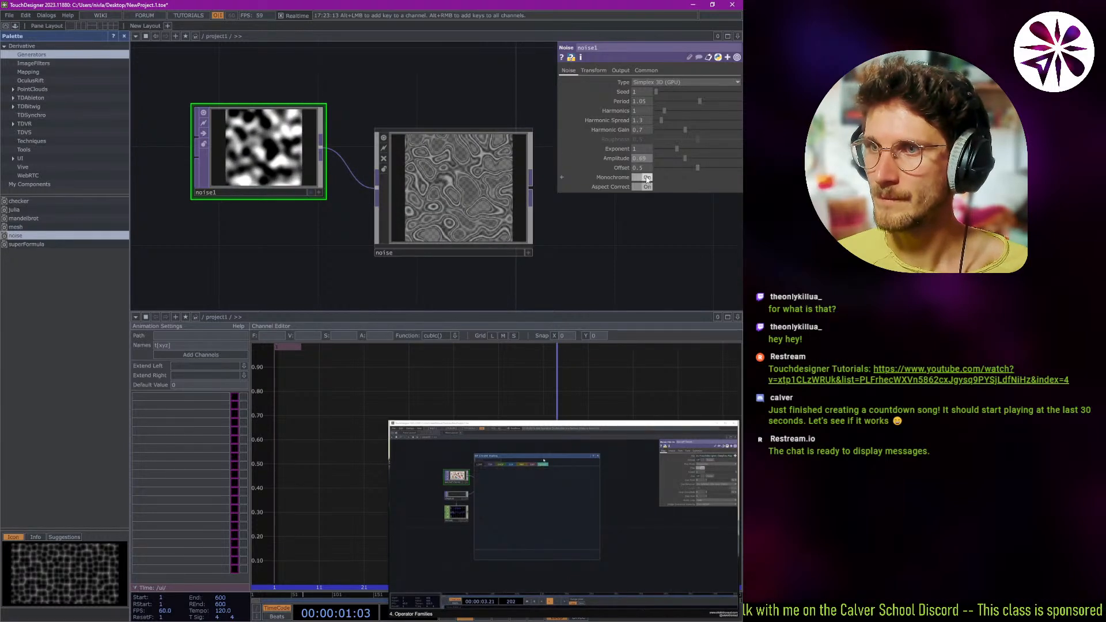
Try noise1 with its Monochrome option switched off and back on.
left_click(647, 179)
left_click(647, 179)
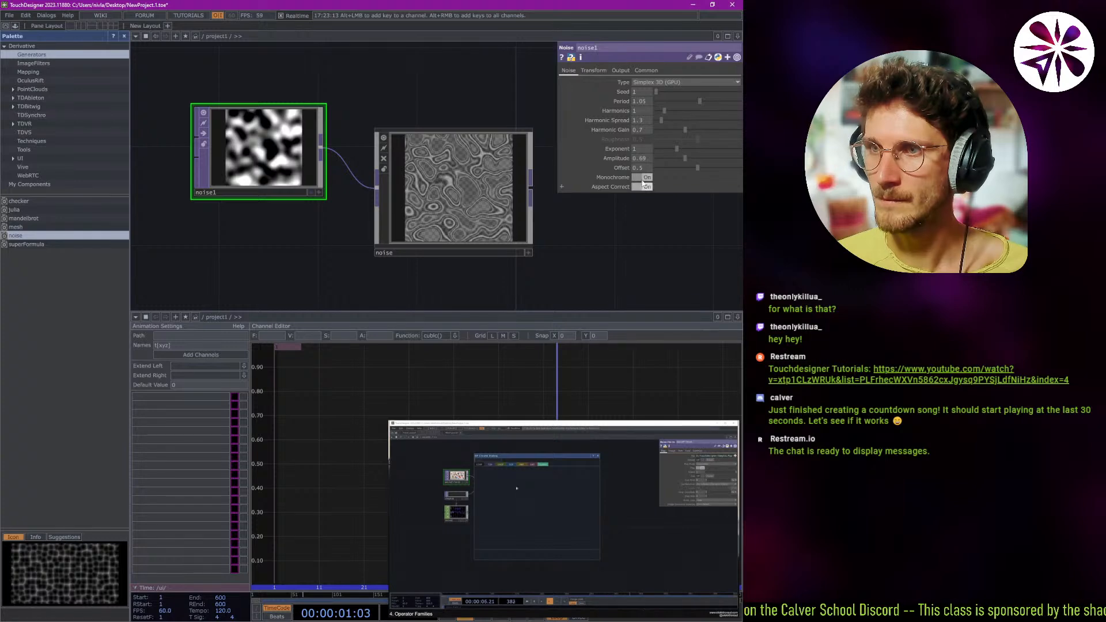
left_click(643, 178)
left_click(642, 178)
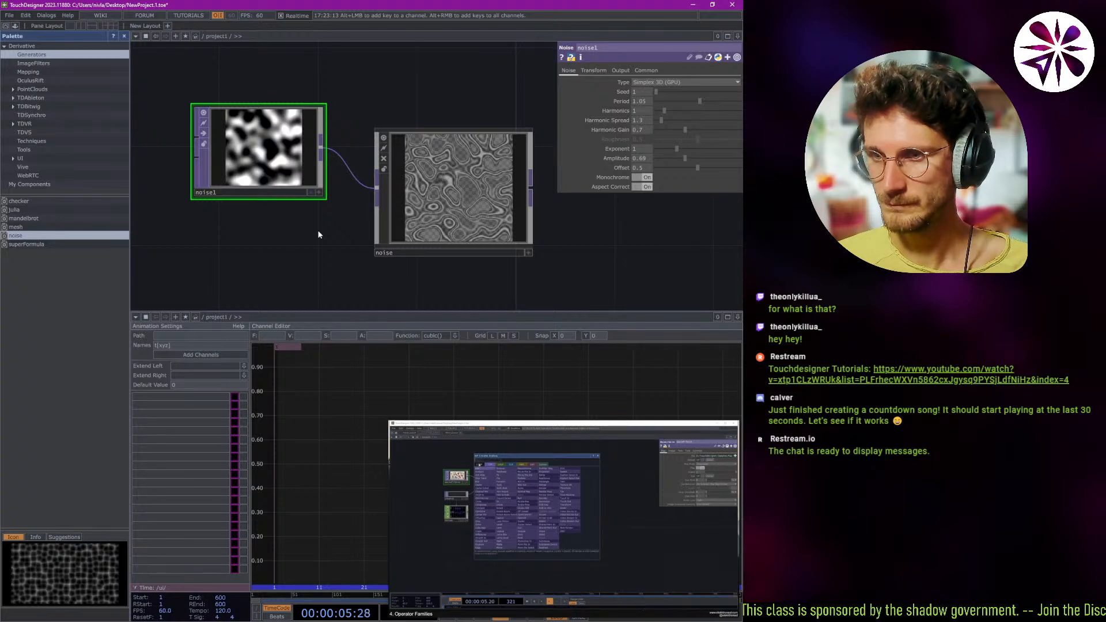
Add a Displace TOP fed by the output of the noise component.
right_click(266, 218)
left_click(255, 224)
double_click(255, 224)
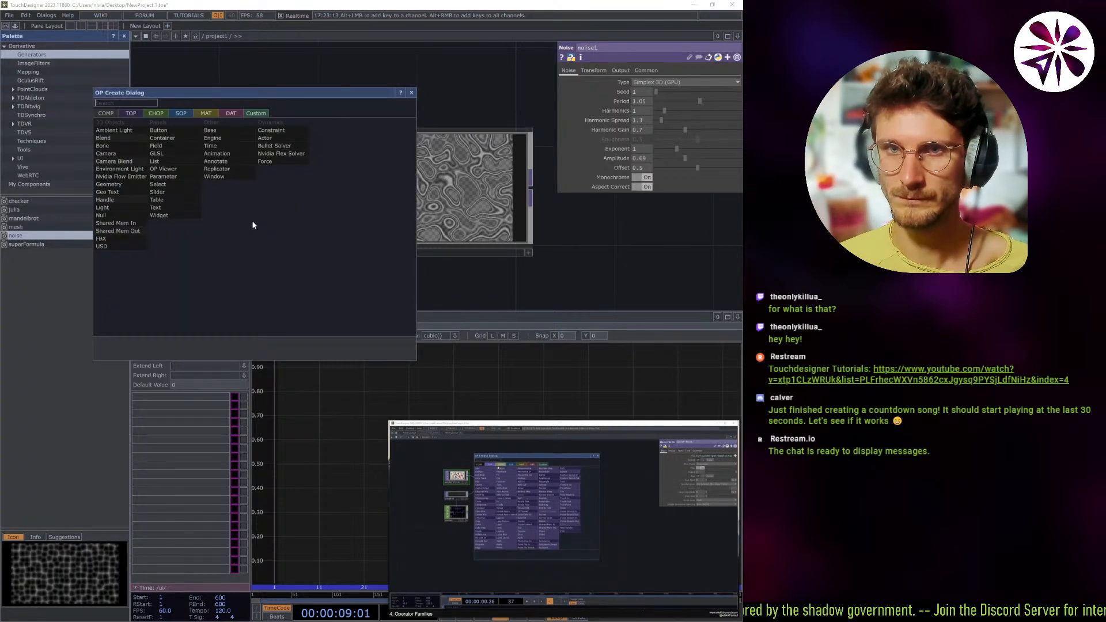
left_click(132, 113)
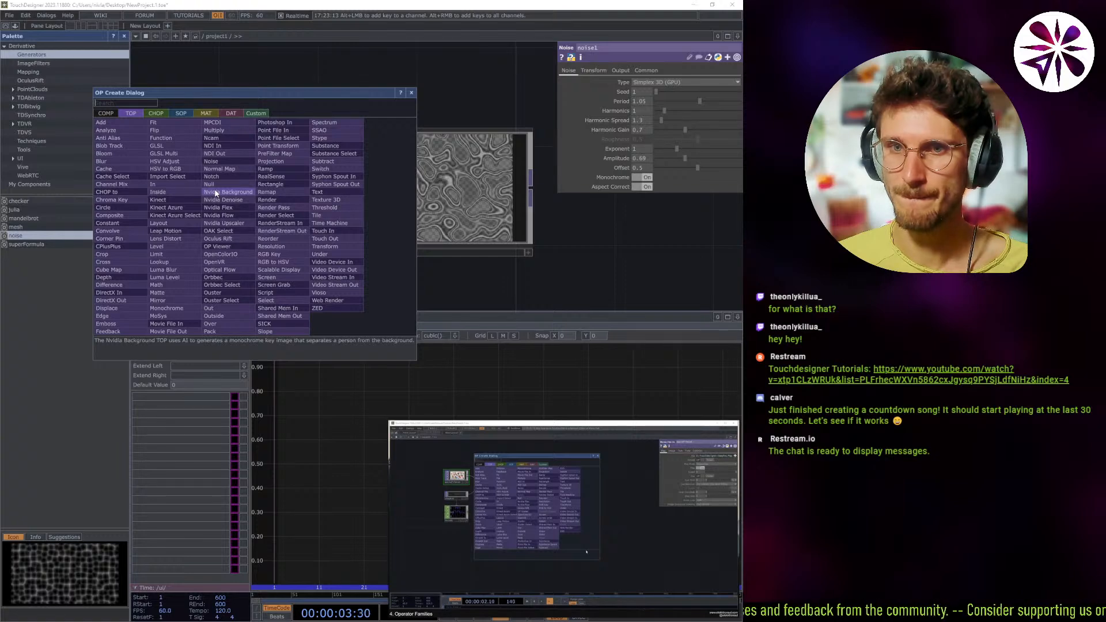
left_click(114, 312)
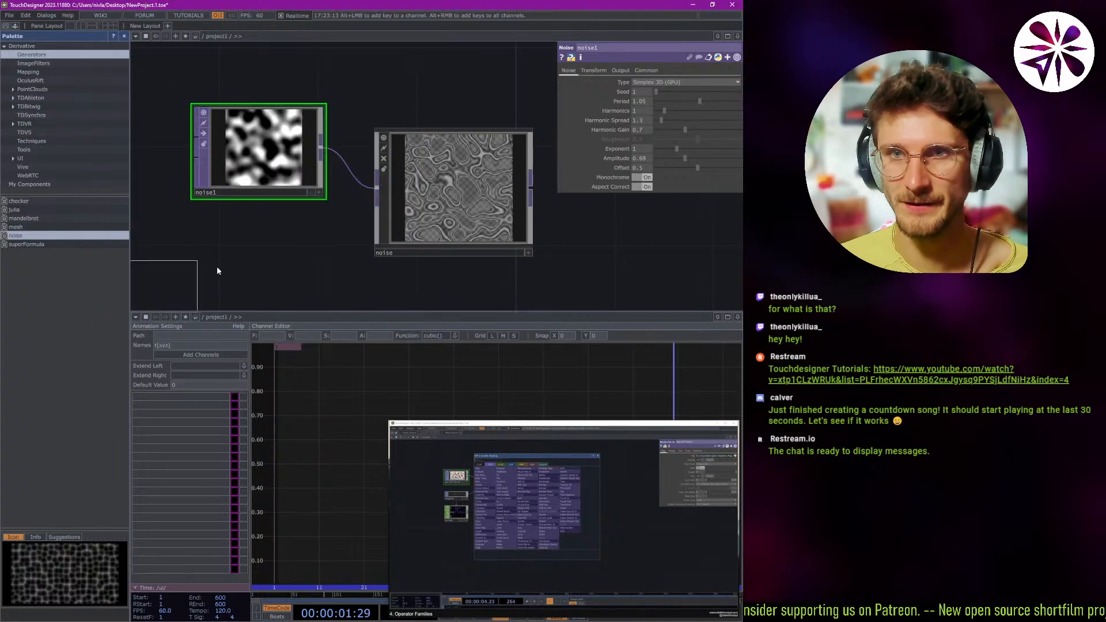
left_click(530, 201)
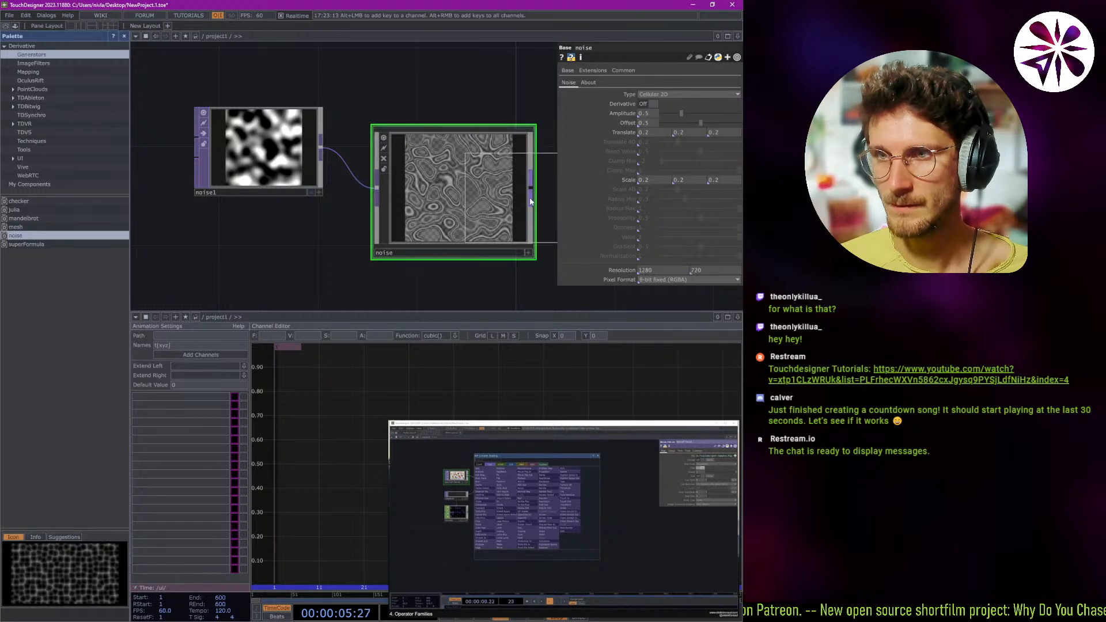
left_click(553, 205)
Enlarge displace1 slightly, move it clear of the noise component and connect noise1 to its second input.
scroll(531, 268, "down", 5)
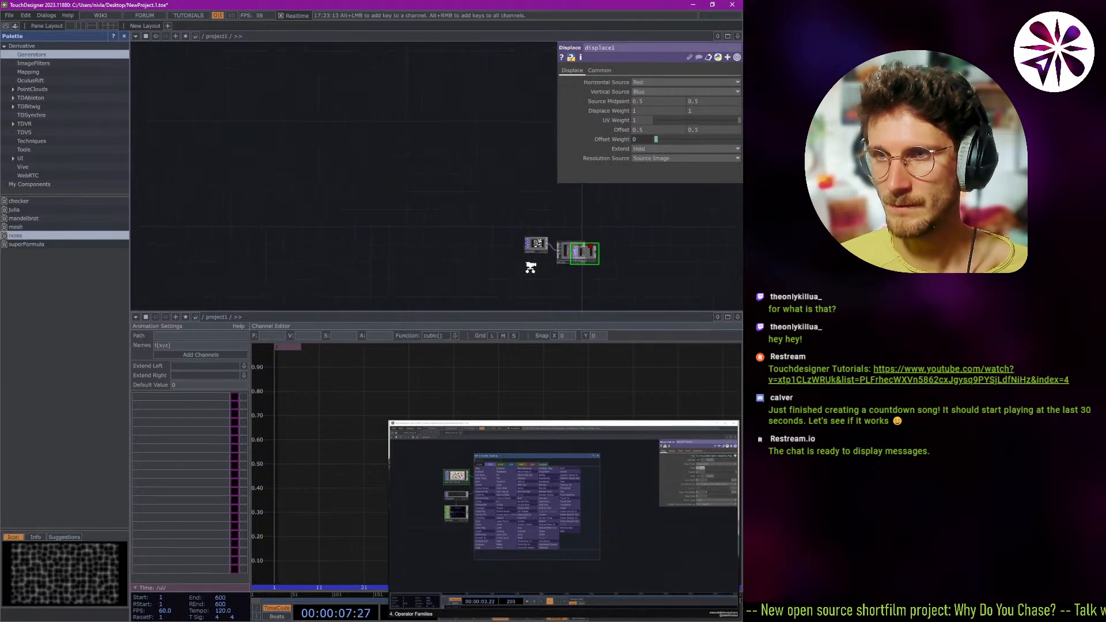
middle_click_drag(531, 268, 625, 243)
left_click_drag(620, 244, 256, 248)
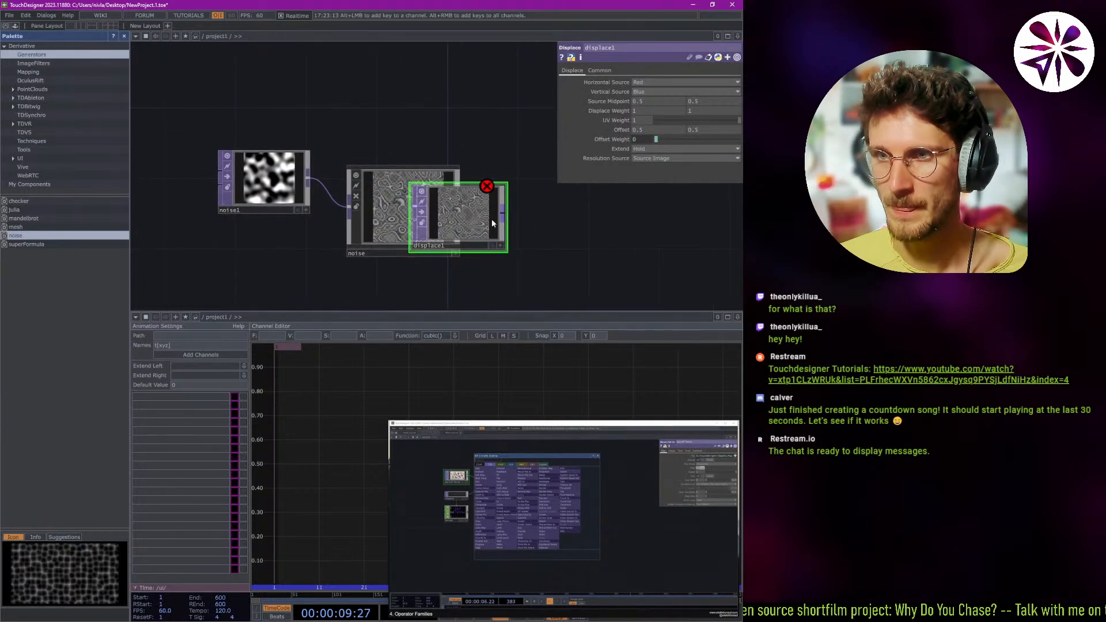
left_click_drag(482, 250, 516, 262)
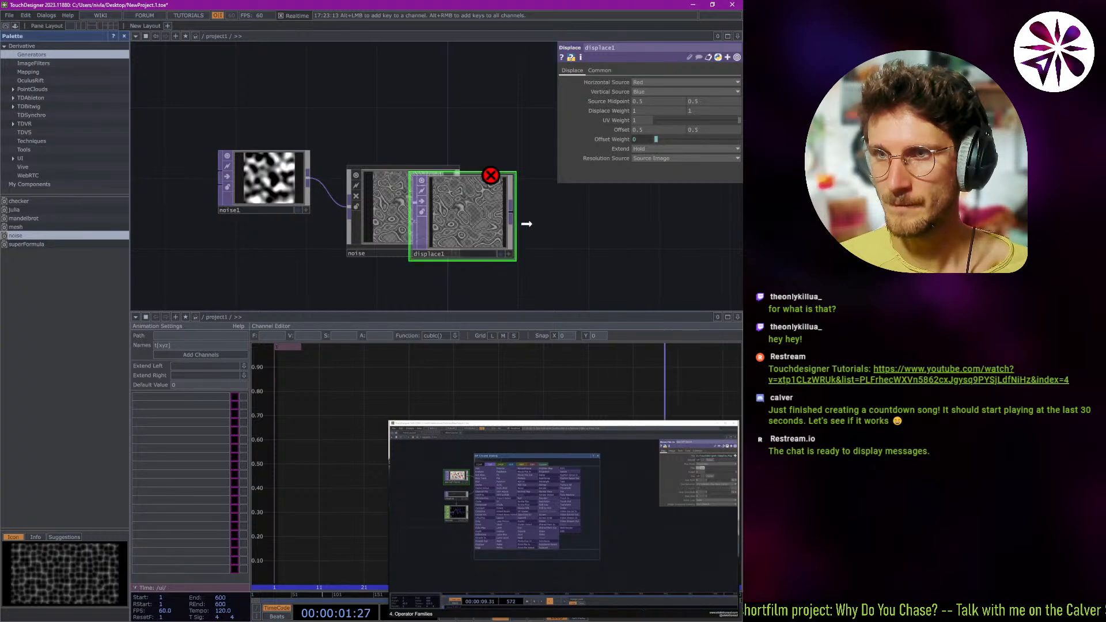
left_click_drag(504, 198, 609, 189)
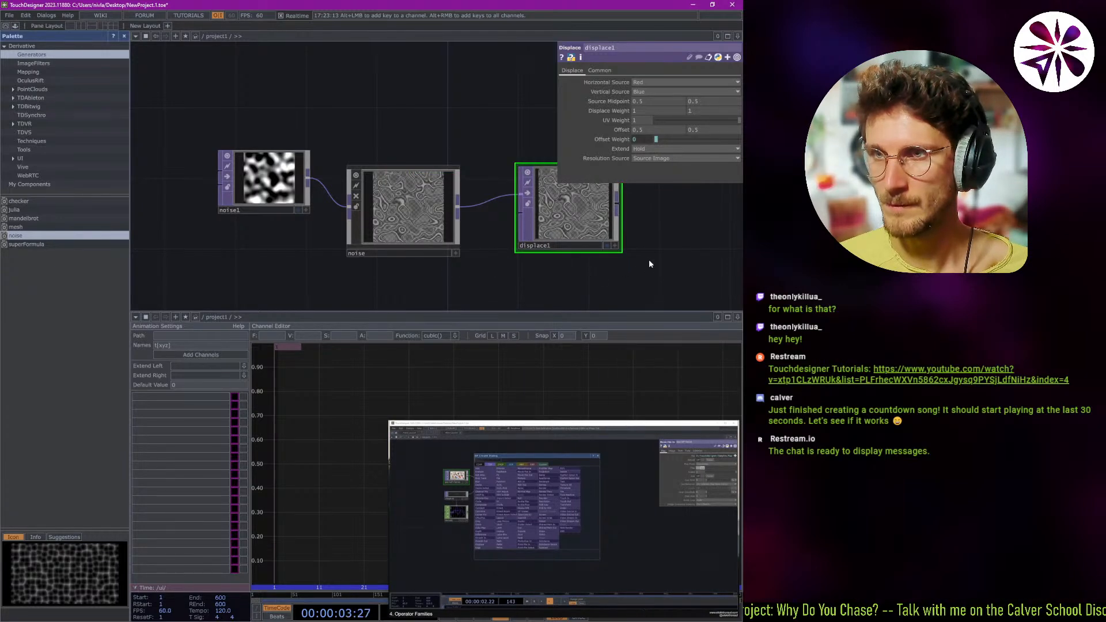
left_click_drag(576, 268, 458, 255)
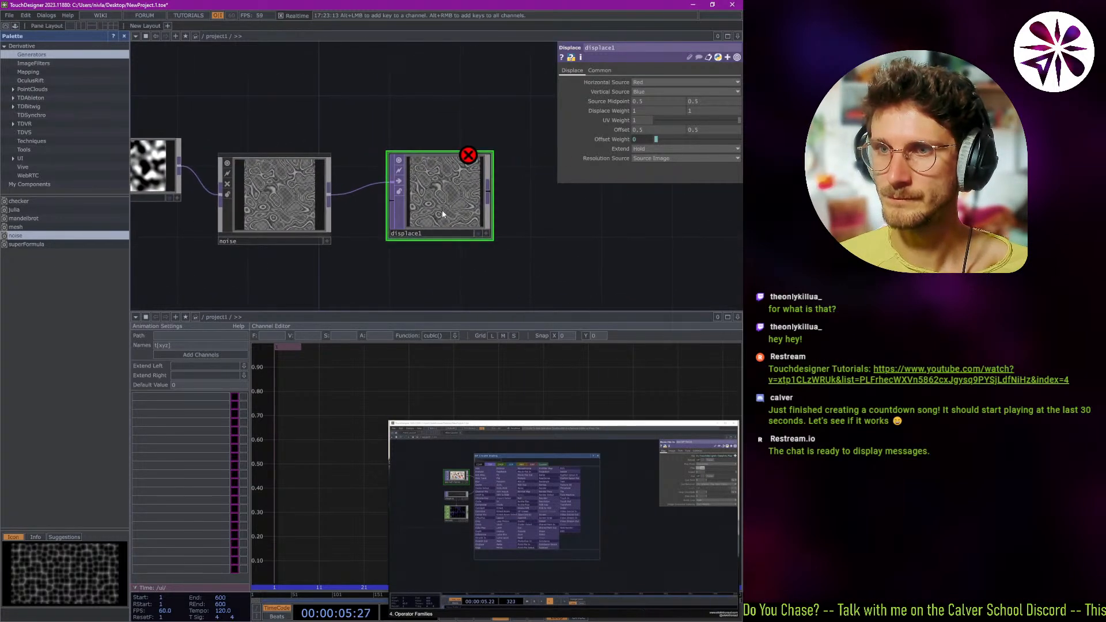
mouse_move(438, 199)
left_mouse_down()
mouse_move(449, 219)
mouse_move(432, 202)
left_mouse_up()
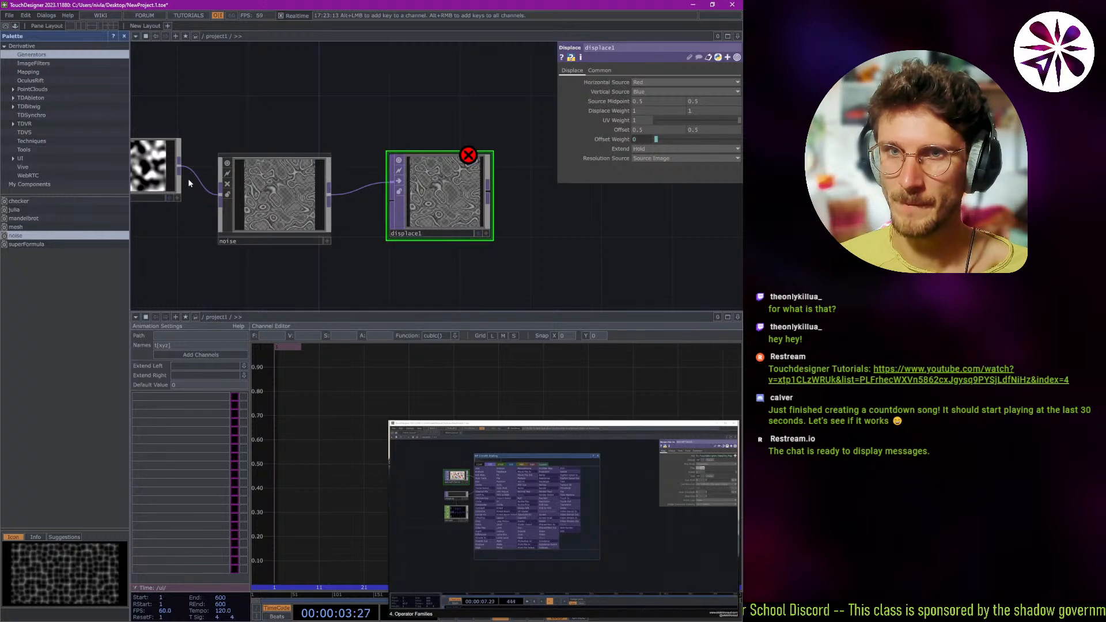
left_click_drag(182, 171, 392, 206)
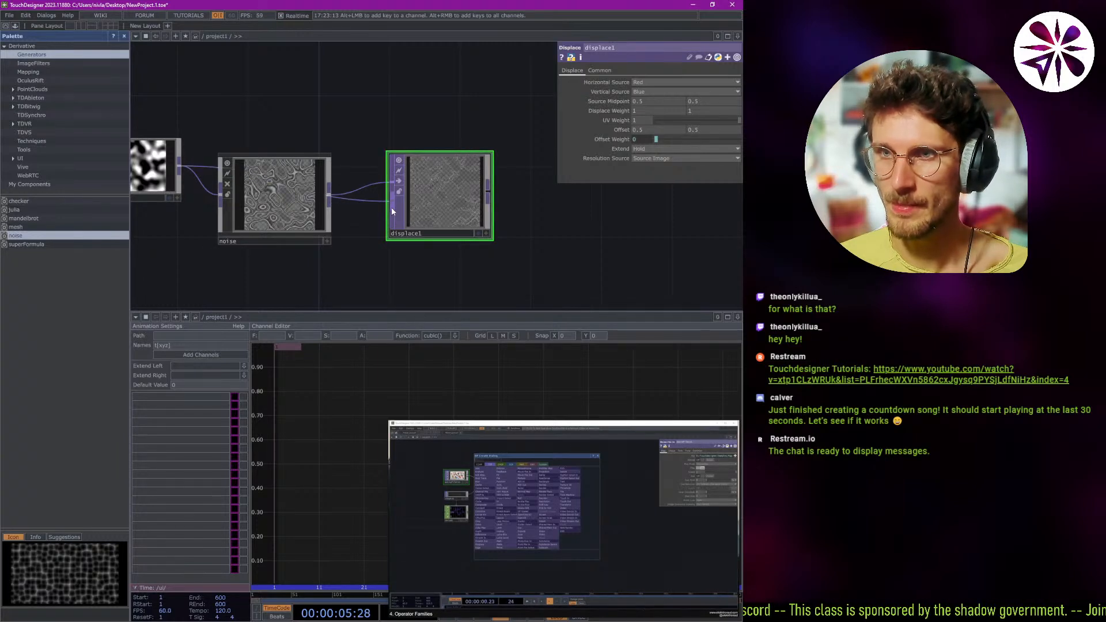
left_click(282, 193)
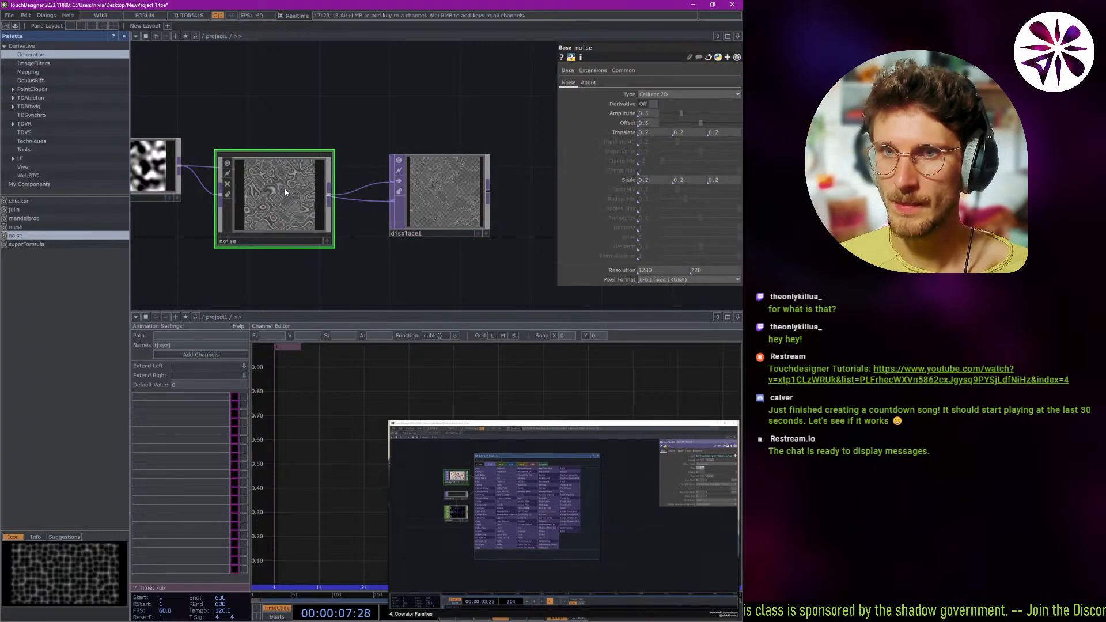
right_click(285, 188)
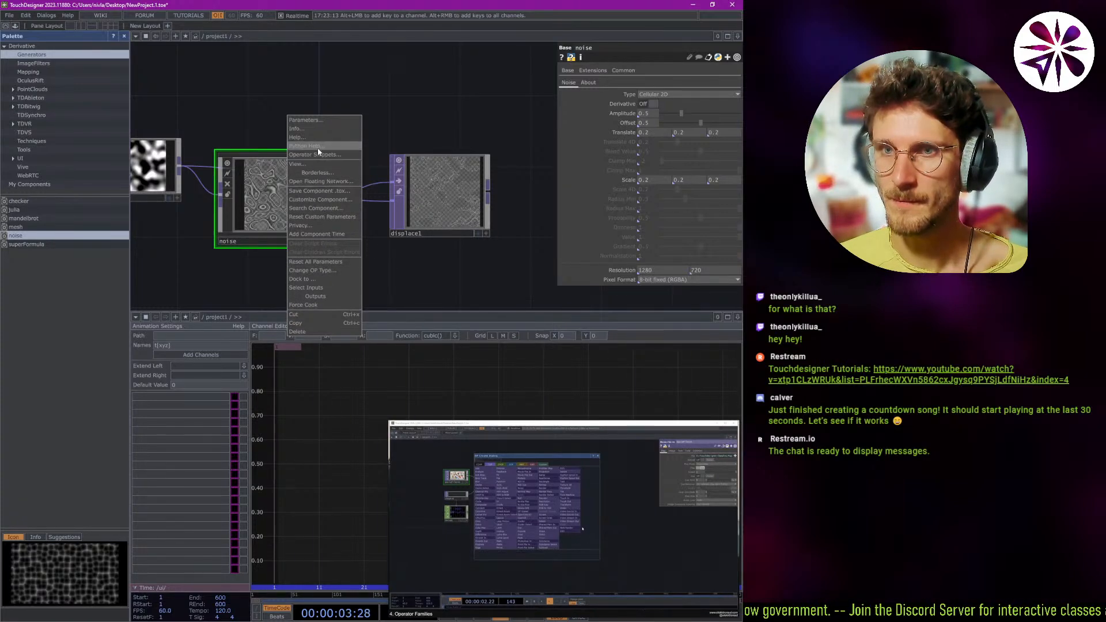
left_click(248, 119)
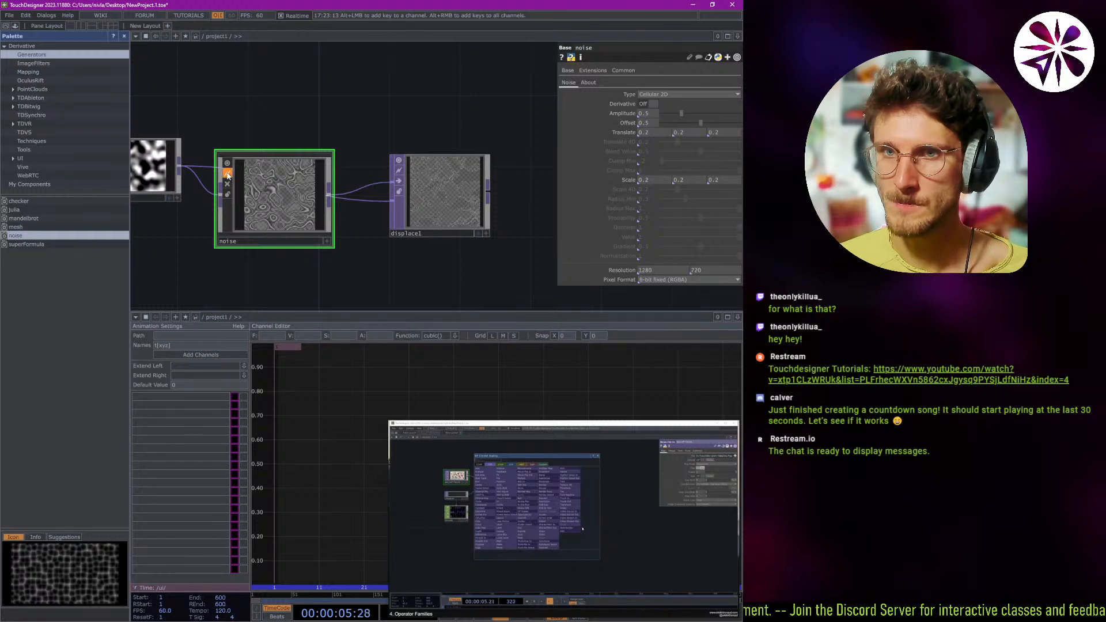
left_click(228, 184)
left_click(228, 184)
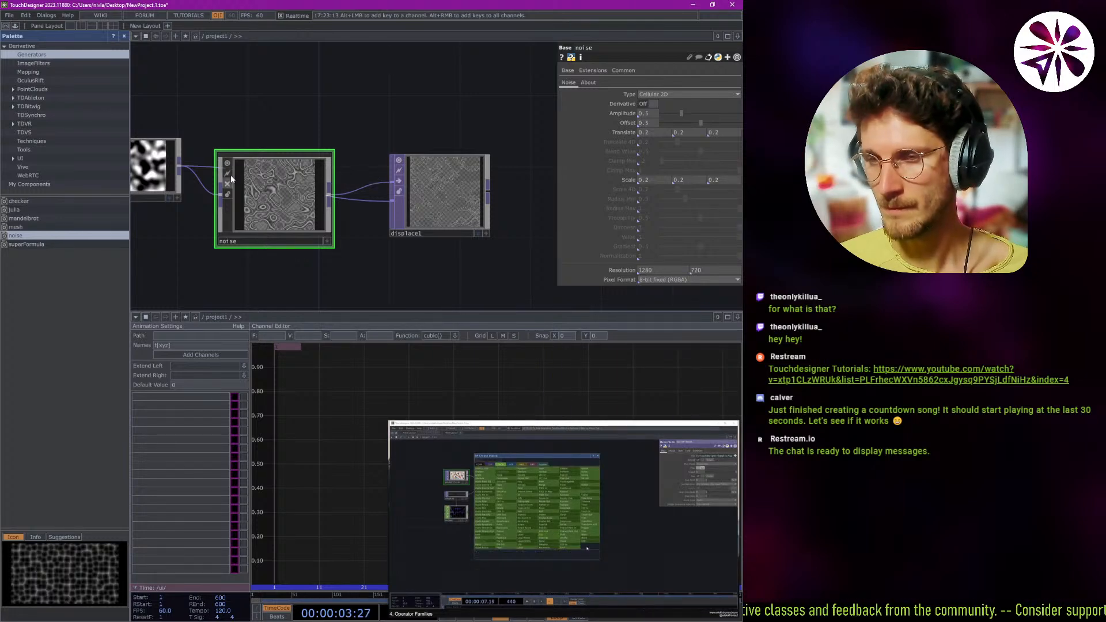
Add an LFO CHOP to the network just below the noise component.
key("Tab")
left_click(207, 27)
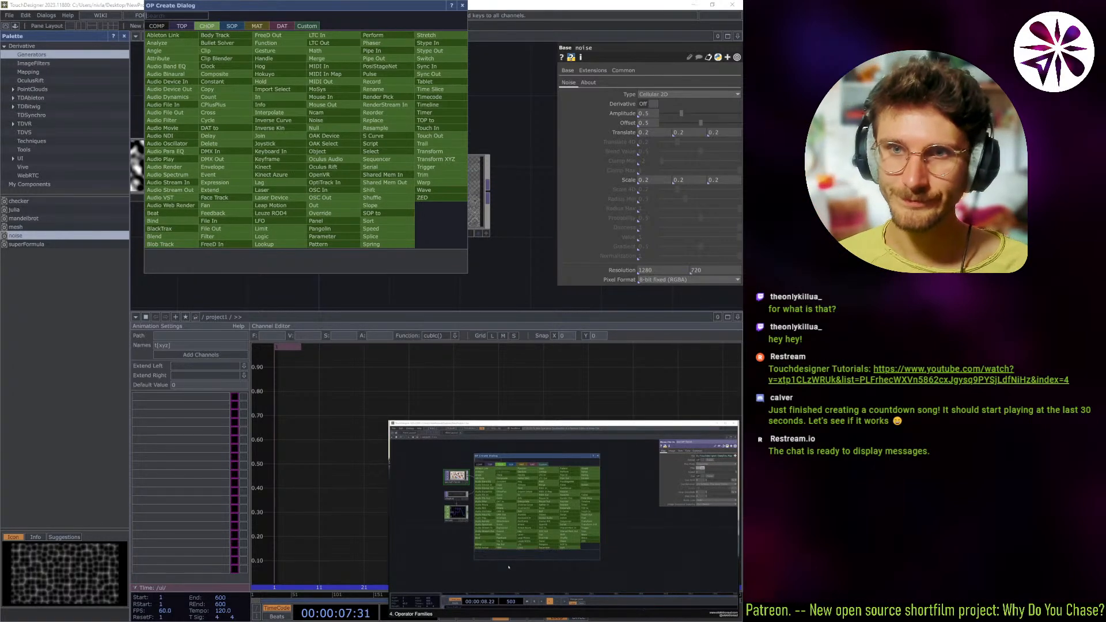
left_click(275, 222)
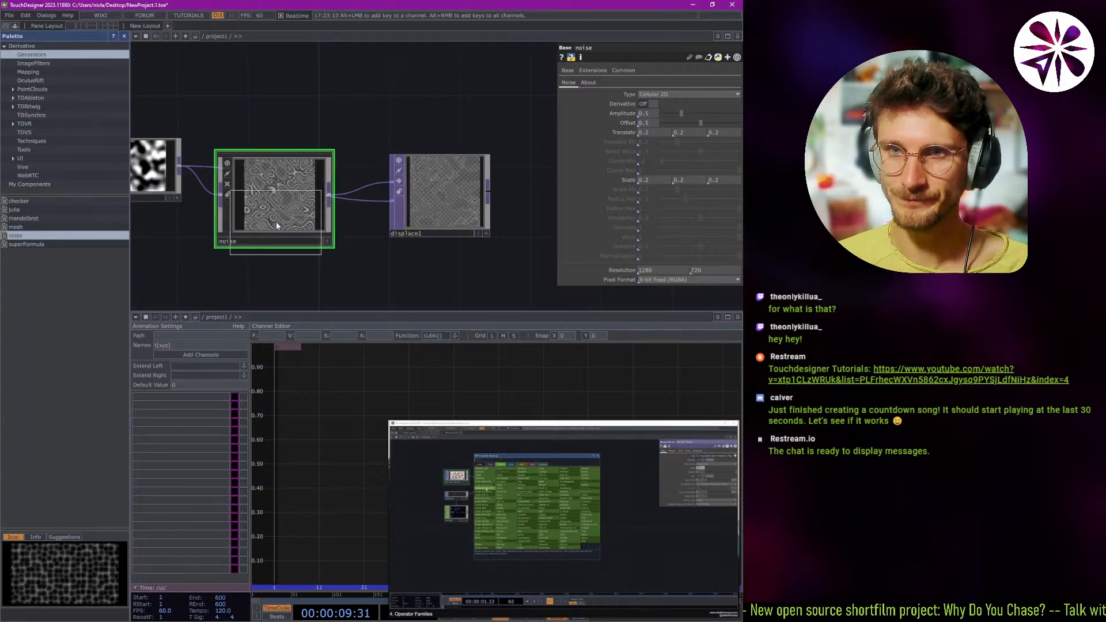
left_click(258, 286)
scroll(333, 280, "down", 1)
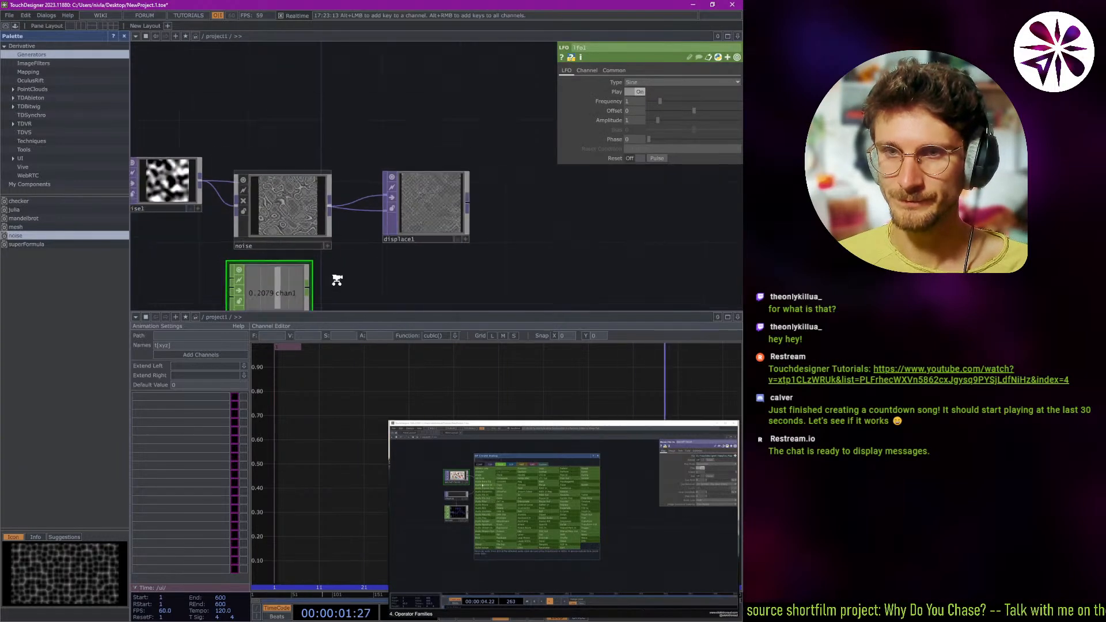
scroll(337, 280, "down", 1)
scroll(335, 280, "up", 3)
Try to wire the output of lfo1 directly into the input of noise1.
left_click_drag(331, 279, 393, 257)
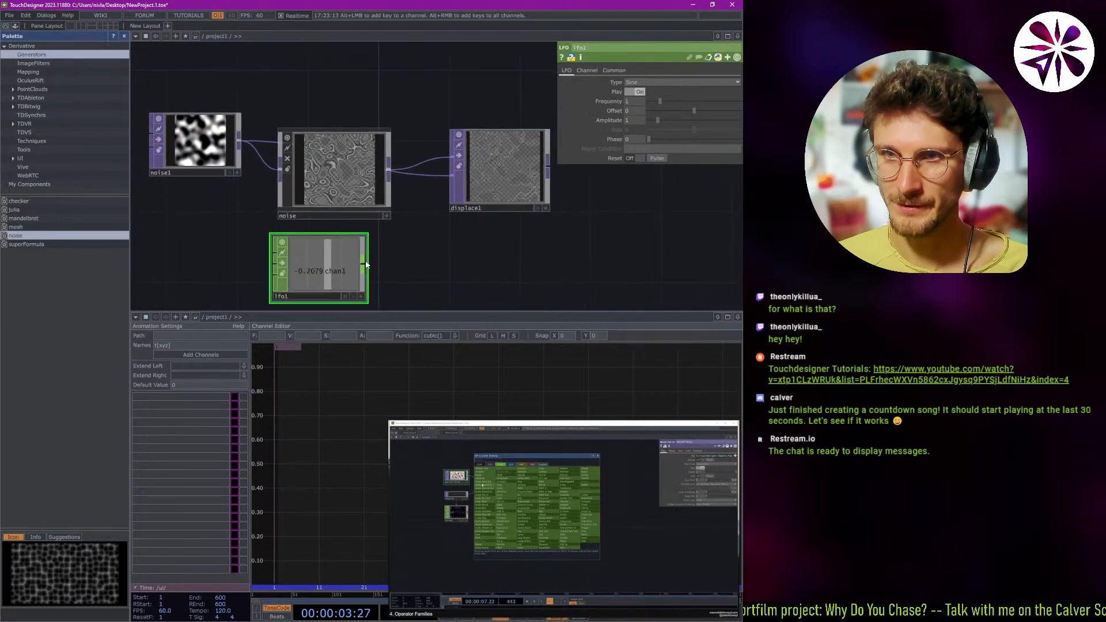
left_click(366, 265)
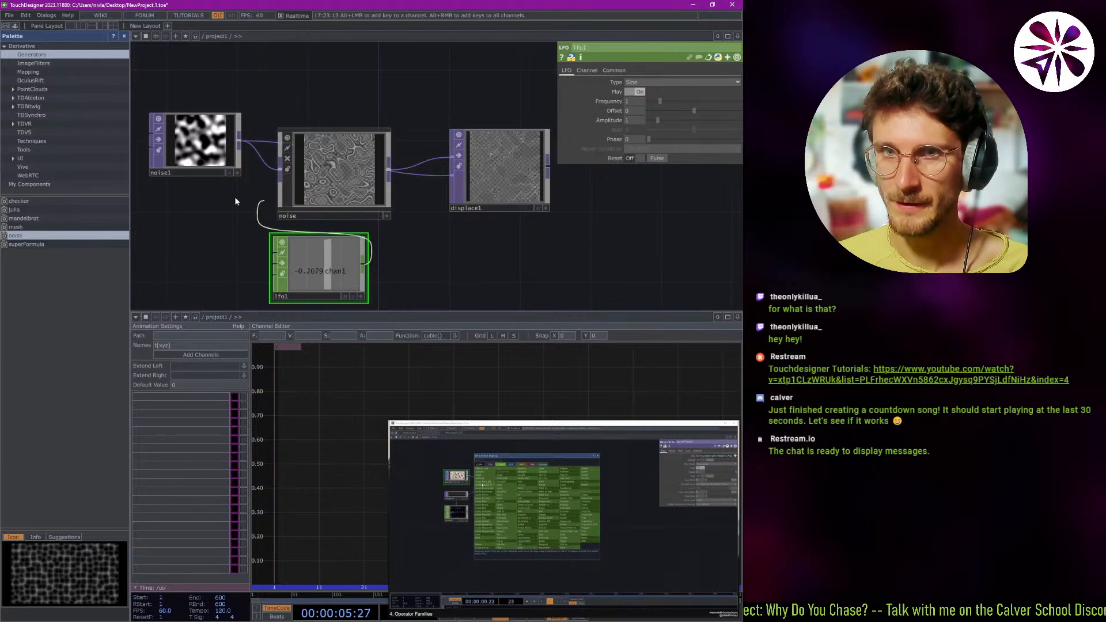
left_click(149, 146)
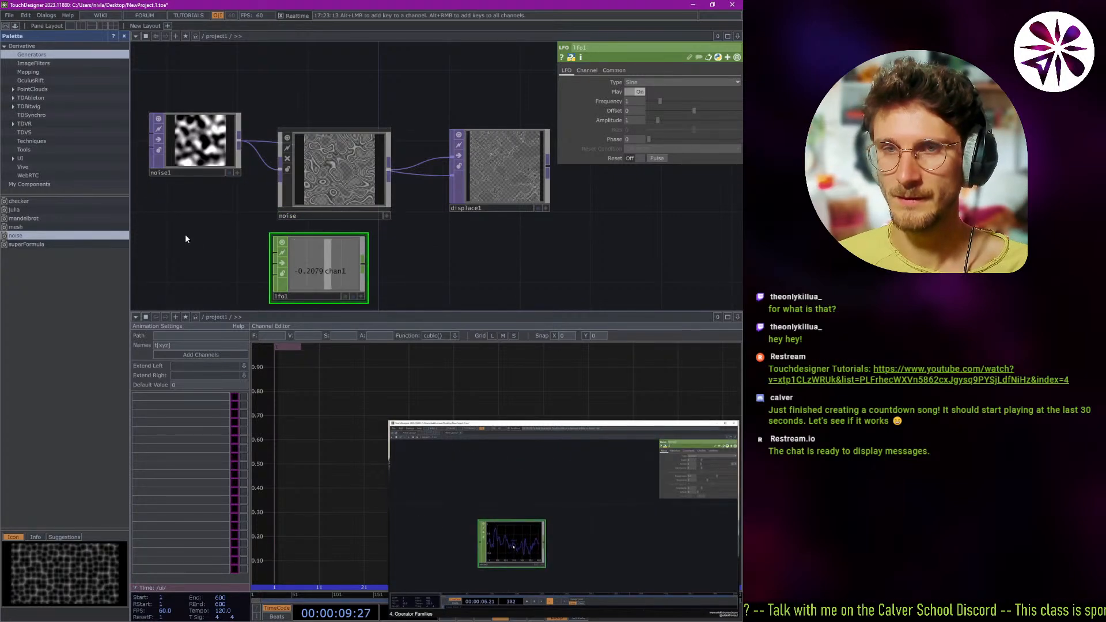
Move lfo1 out from under the noise component to a free spot below noise1.
left_click_drag(185, 234, 220, 229)
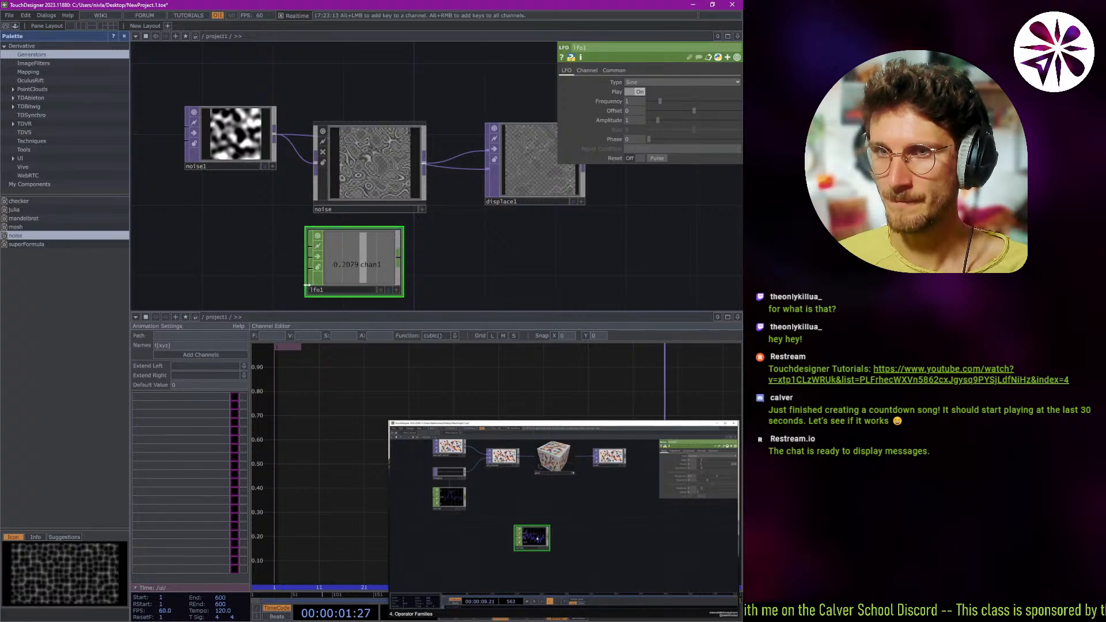
left_click_drag(368, 251, 209, 269)
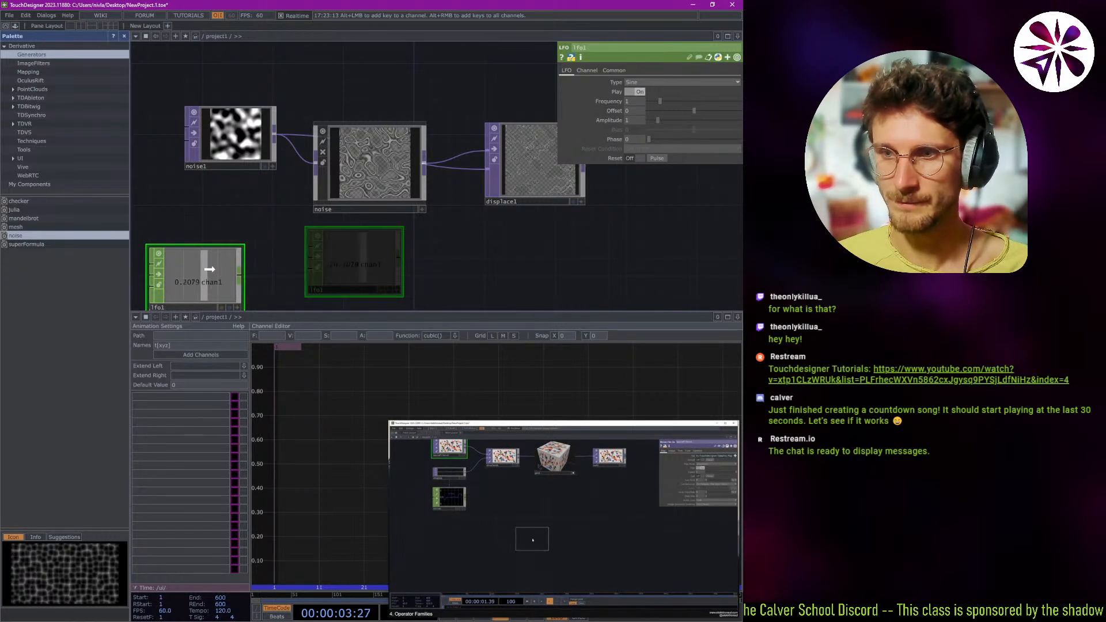
left_click_drag(299, 274, 332, 250)
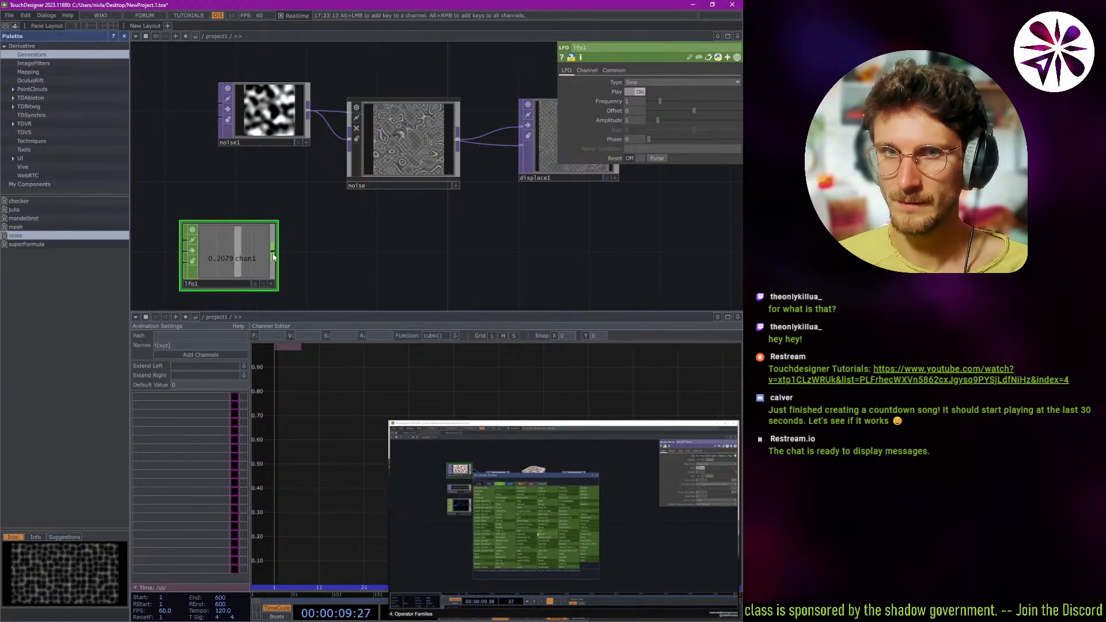
Add a CHOP to TOP fed by lfo1 and connect its output to noise1's input.
right_click(275, 249)
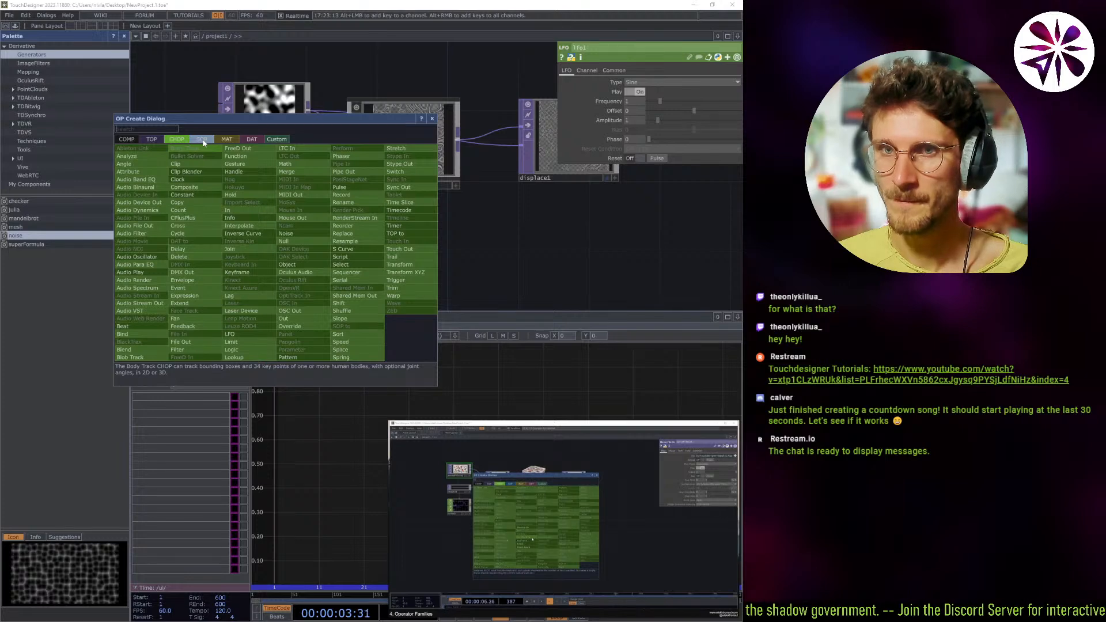
left_click(158, 138)
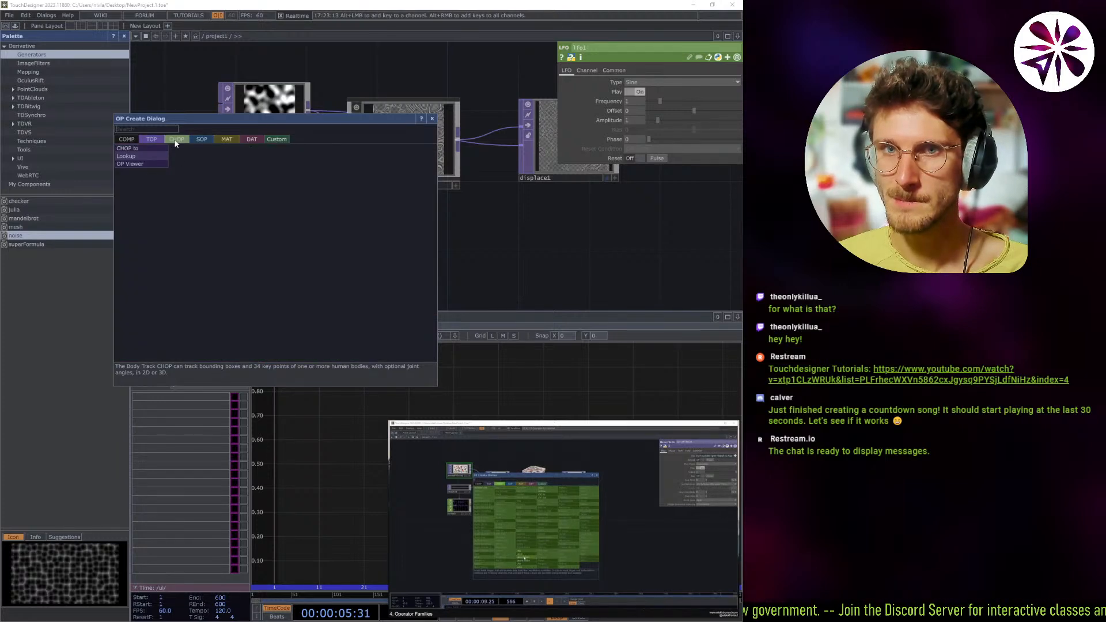
left_click(144, 147)
left_click(363, 269)
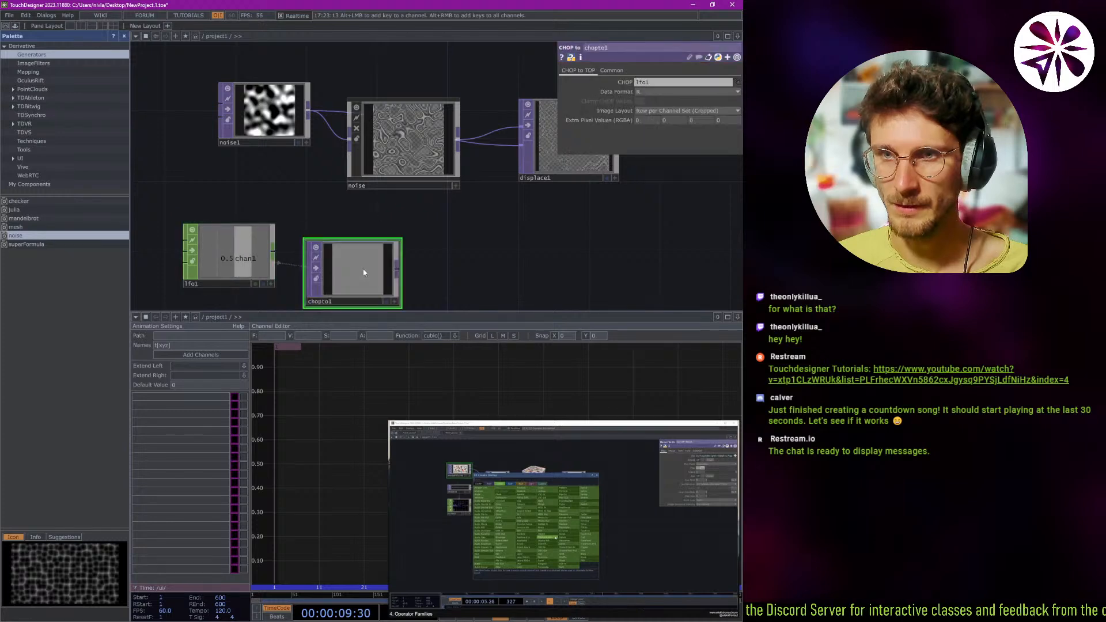
left_click_drag(397, 265, 219, 119)
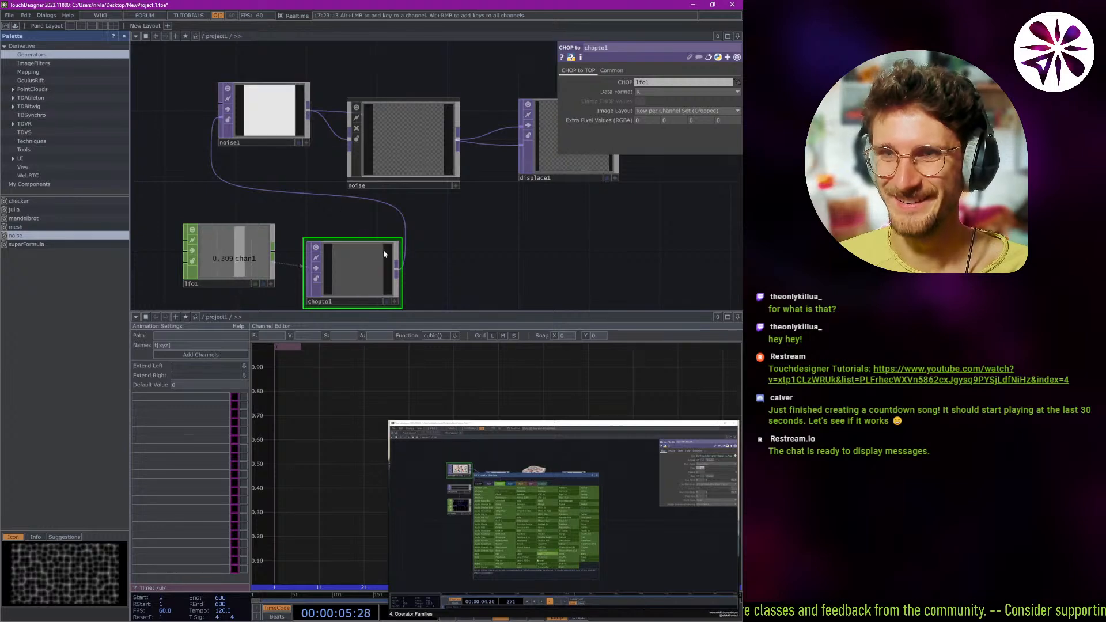
Delete the chopto1 operator along with its connection to noise1.
left_click_drag(418, 223, 398, 216)
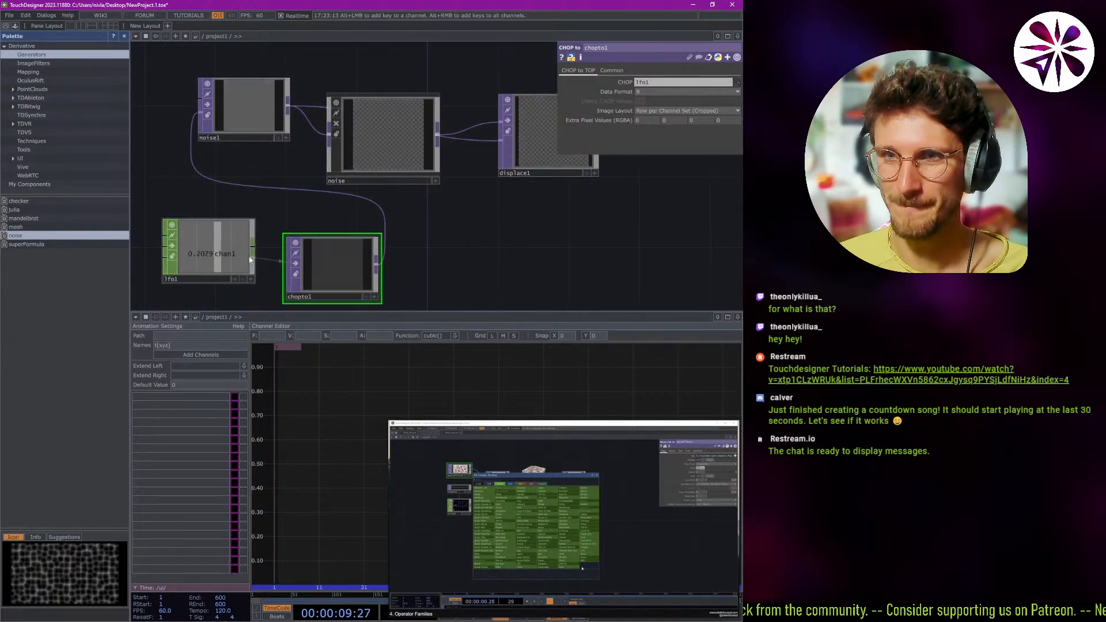
right_click(193, 117)
key("Escape")
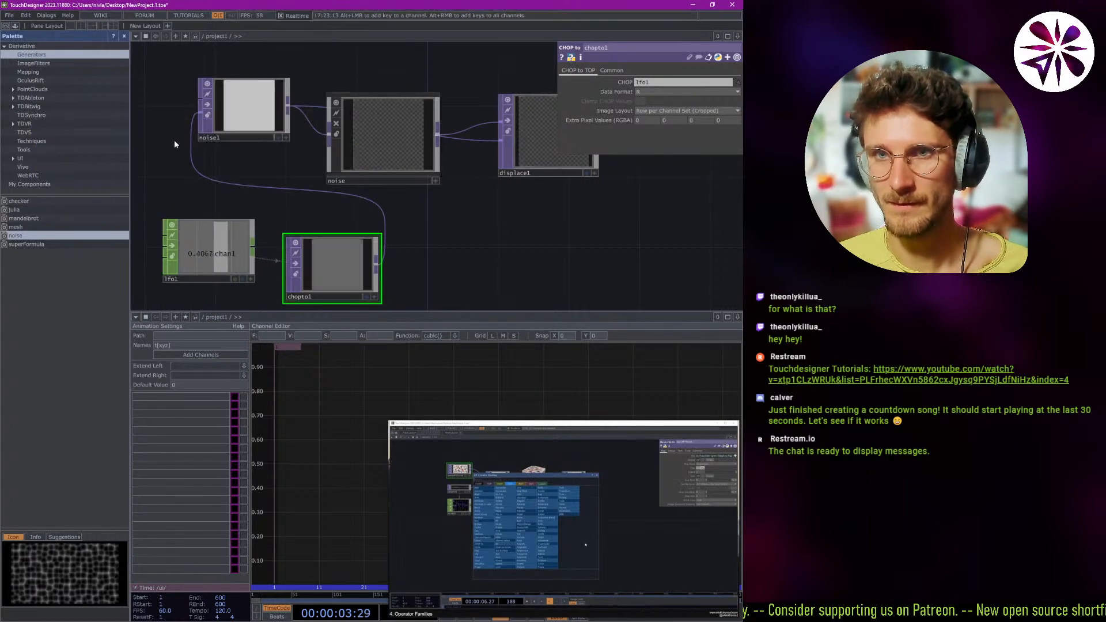
key("Delete")
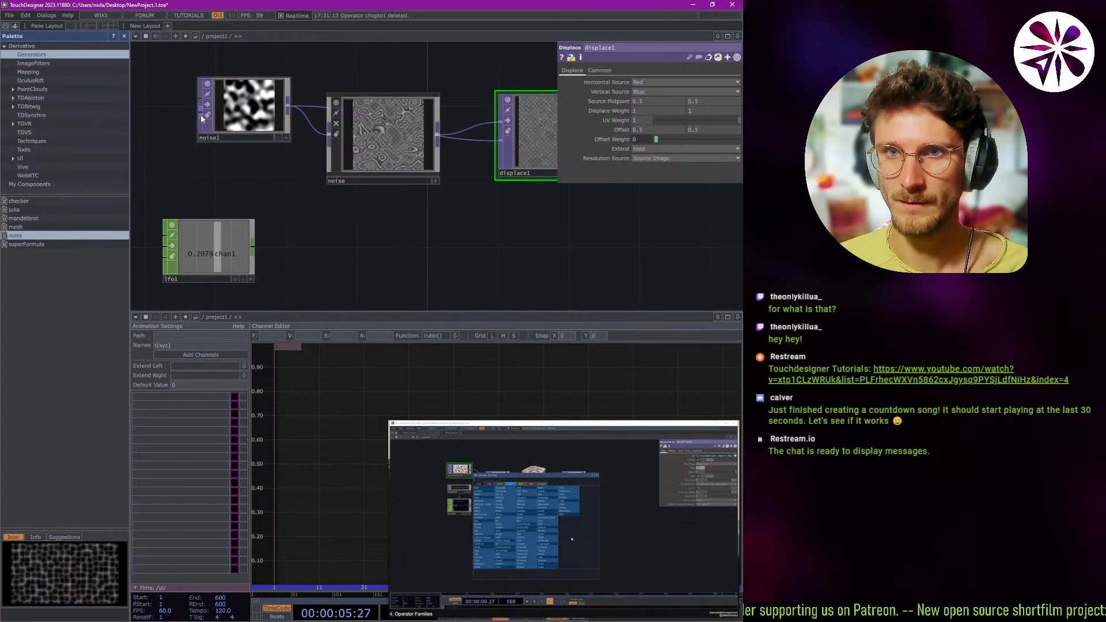
Try an RGB Key TOP between noise1 and lfo1, and delete it again.
left_click(200, 115)
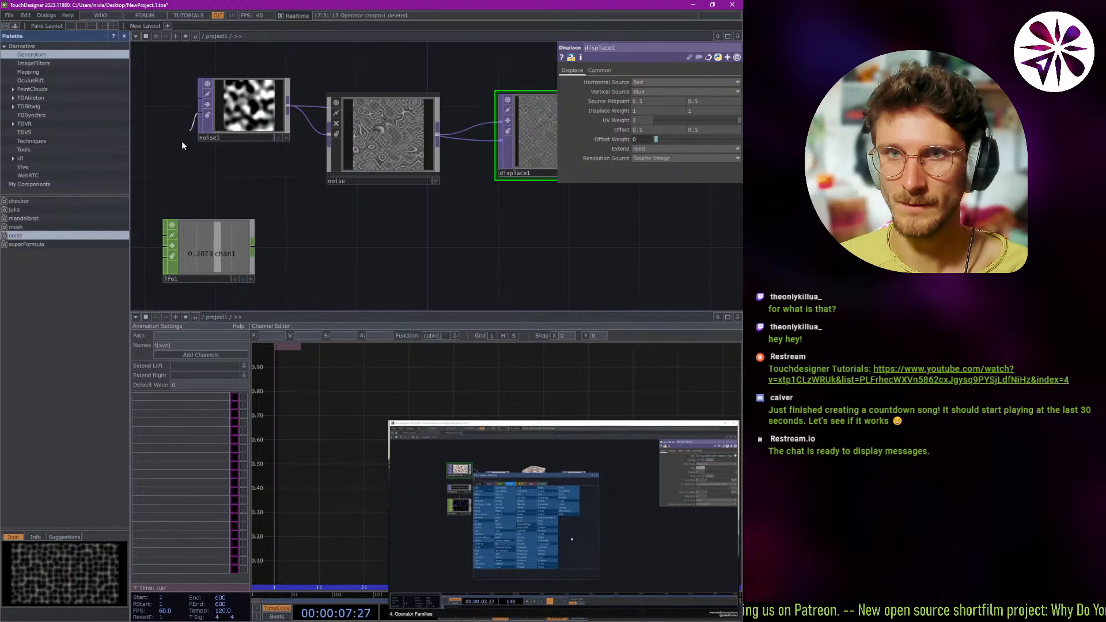
left_click(180, 141)
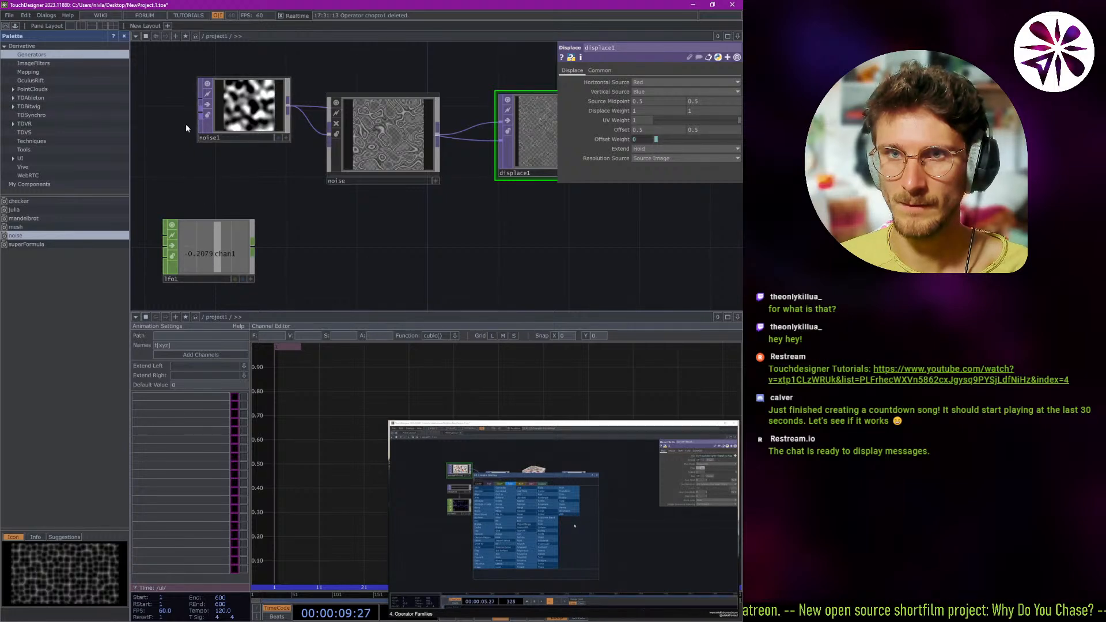
key("Tab")
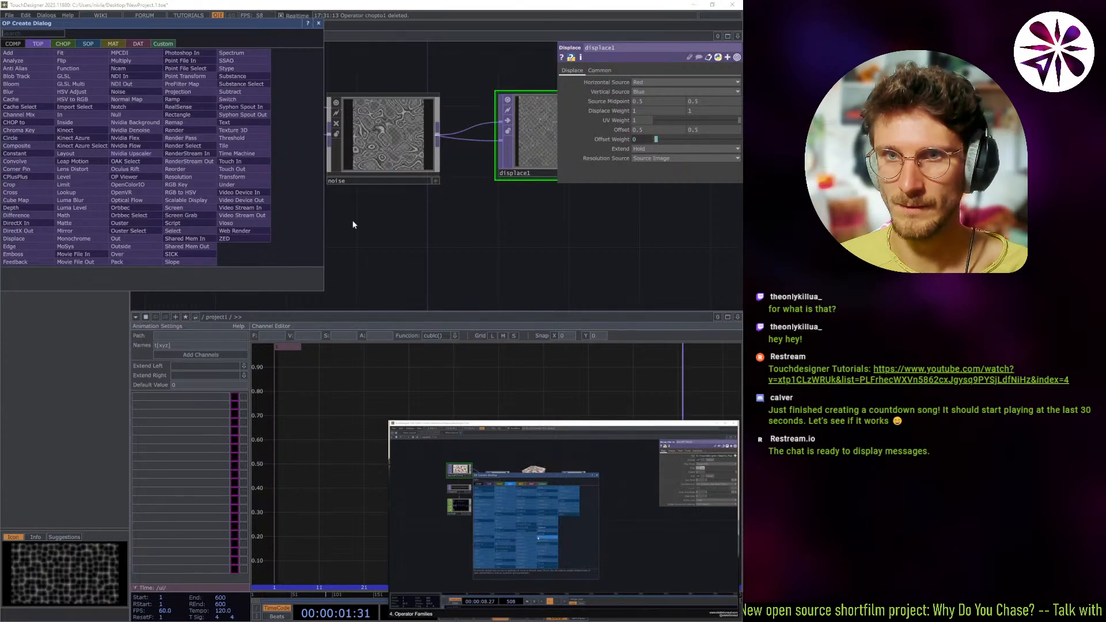
left_click(176, 184)
left_click(204, 178)
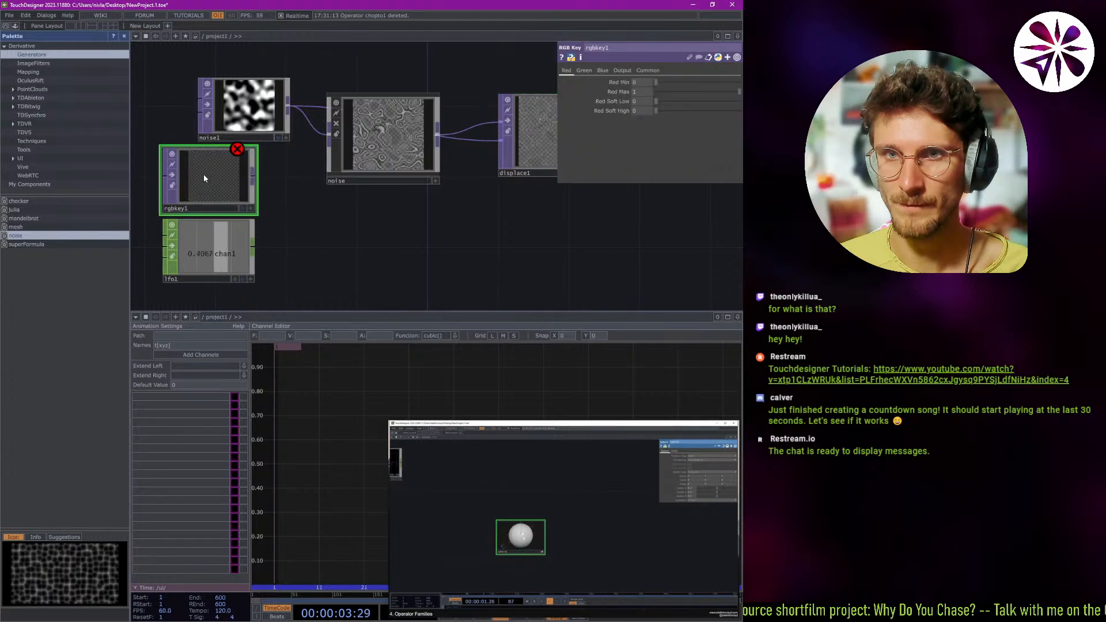
key("Delete")
Try a Bridge SOP below the noise component, and delete it again.
key("Tab")
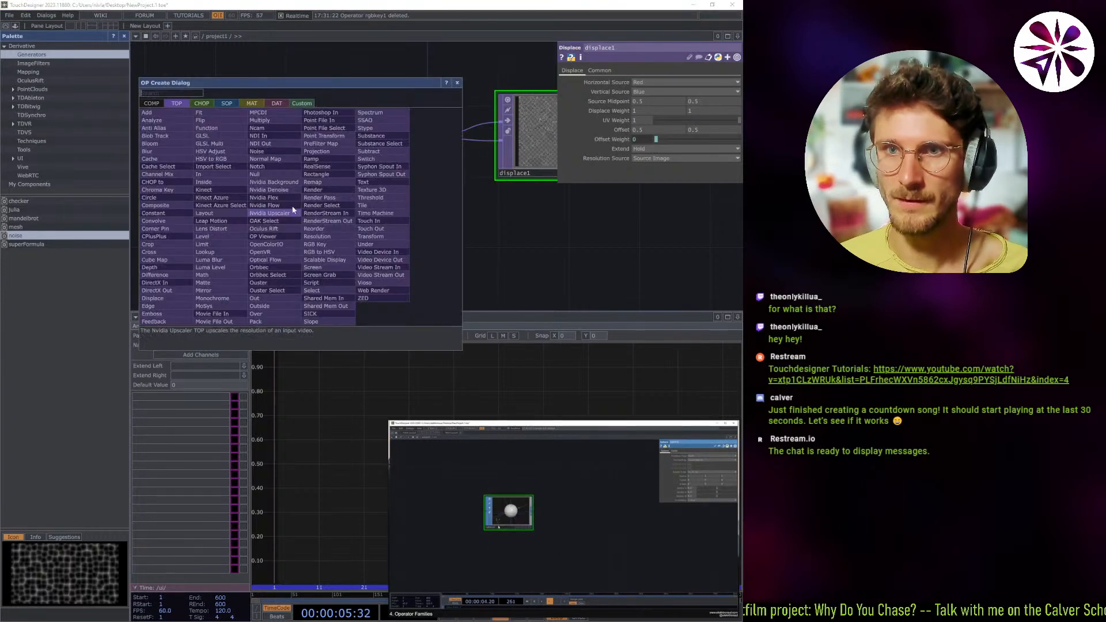
left_click(226, 103)
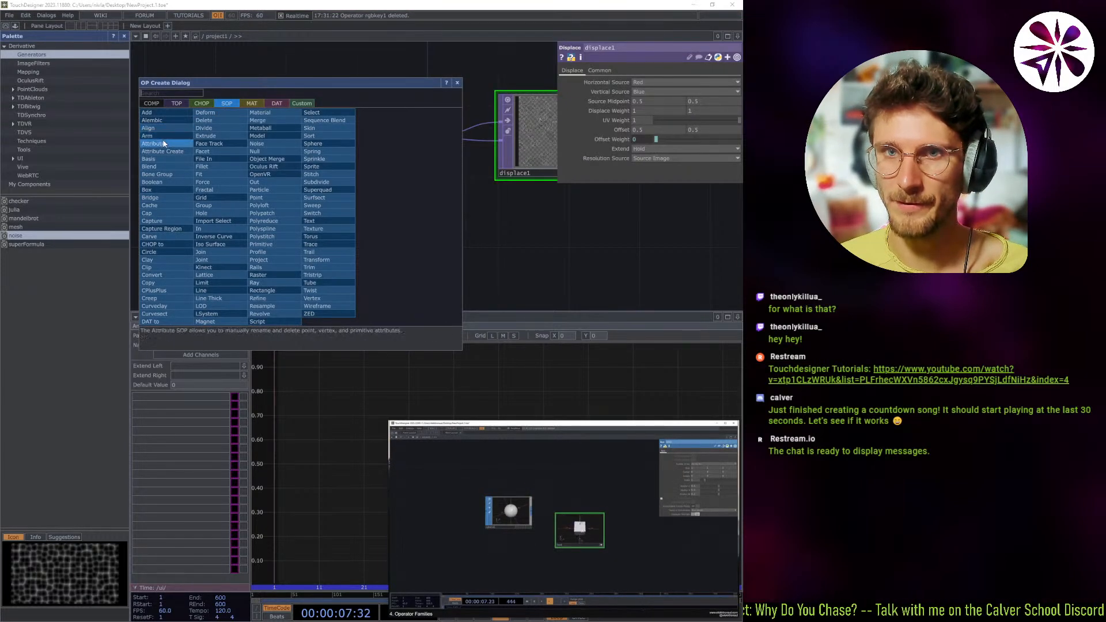
left_click(162, 197)
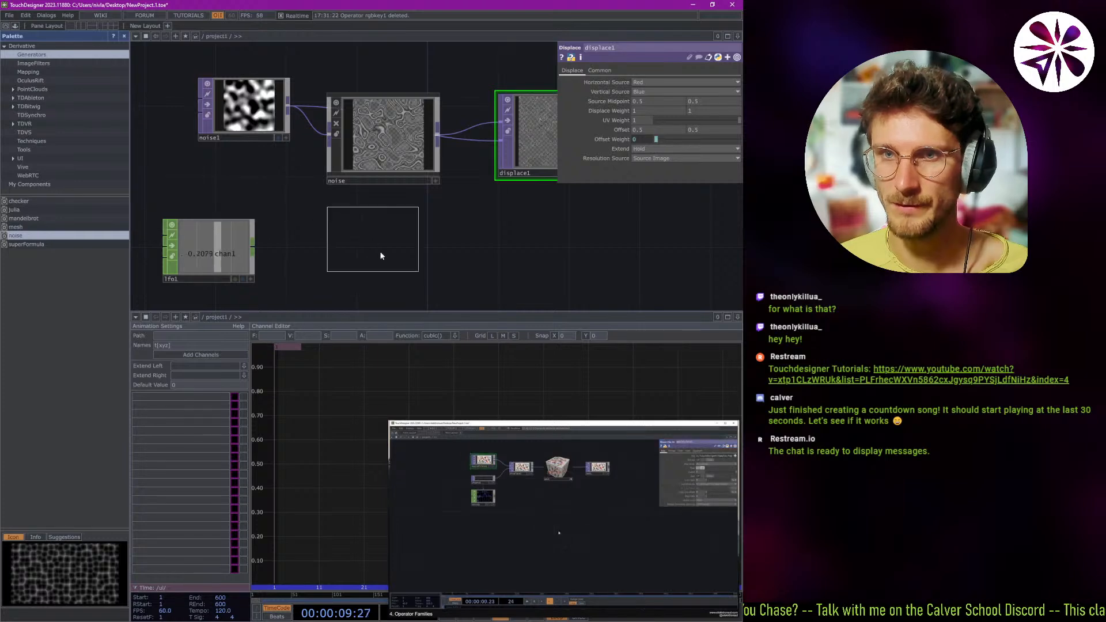
left_click(409, 266)
scroll(409, 261, "up", 3)
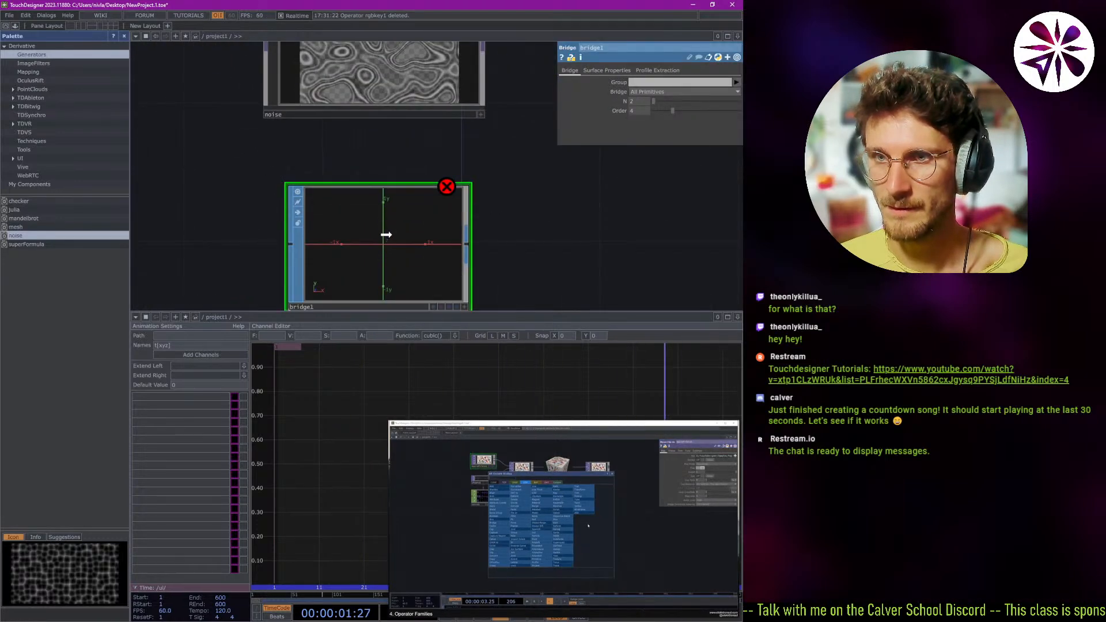
scroll(407, 234, "down", 3)
key("Delete")
key("Delete")
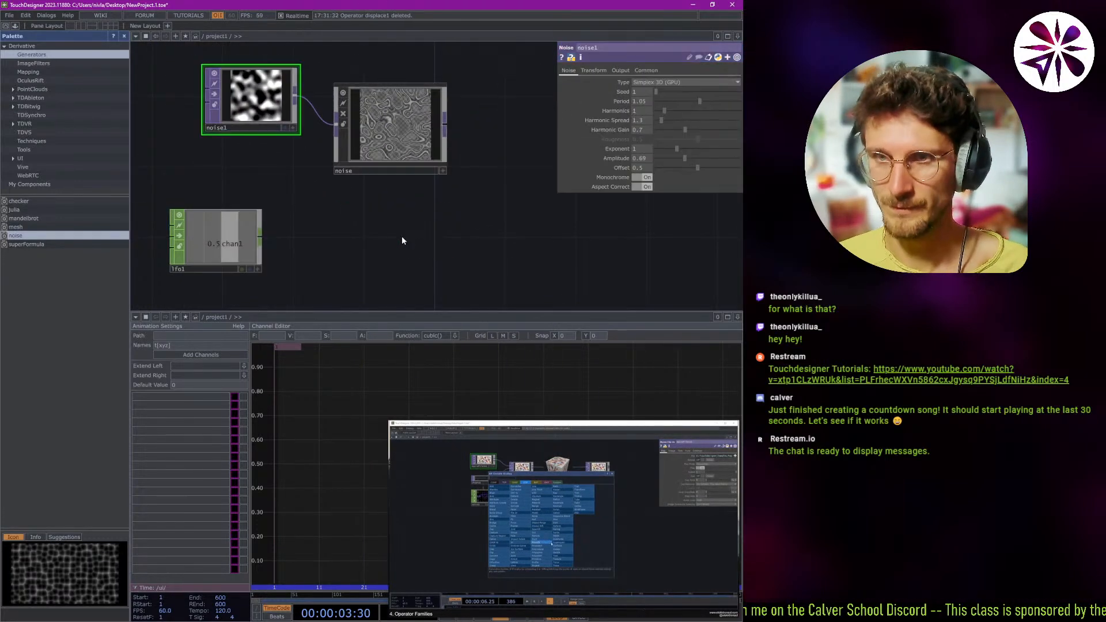
Delete the displace1 operator from the end of the noise chain.
key("ctrl+z")
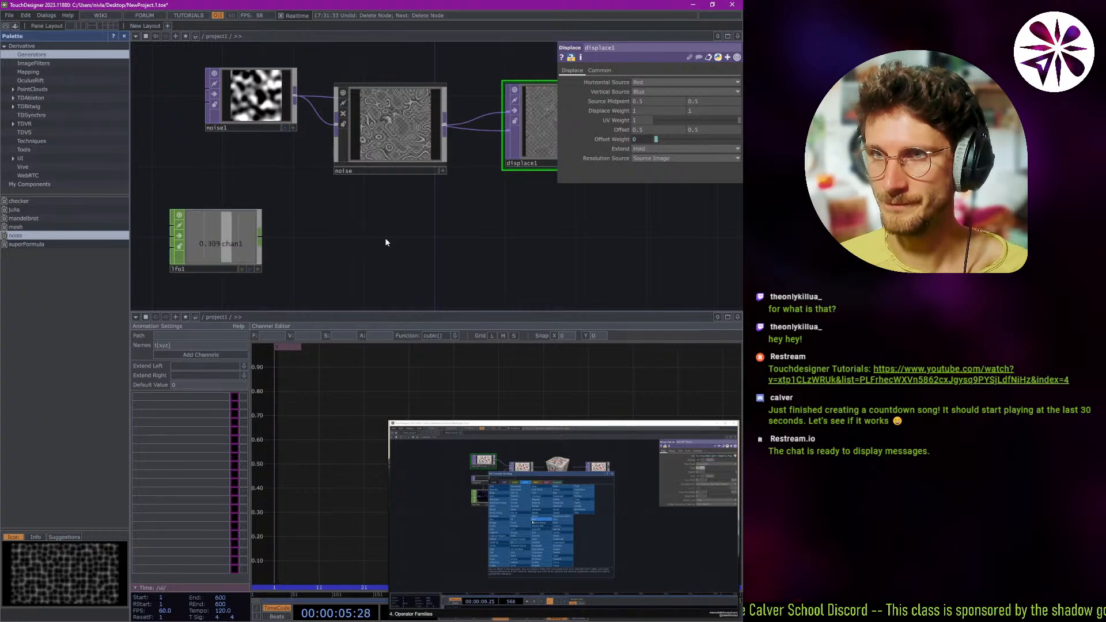
scroll(385, 238, "down", 1)
scroll(385, 232, "down", 1)
key("Delete")
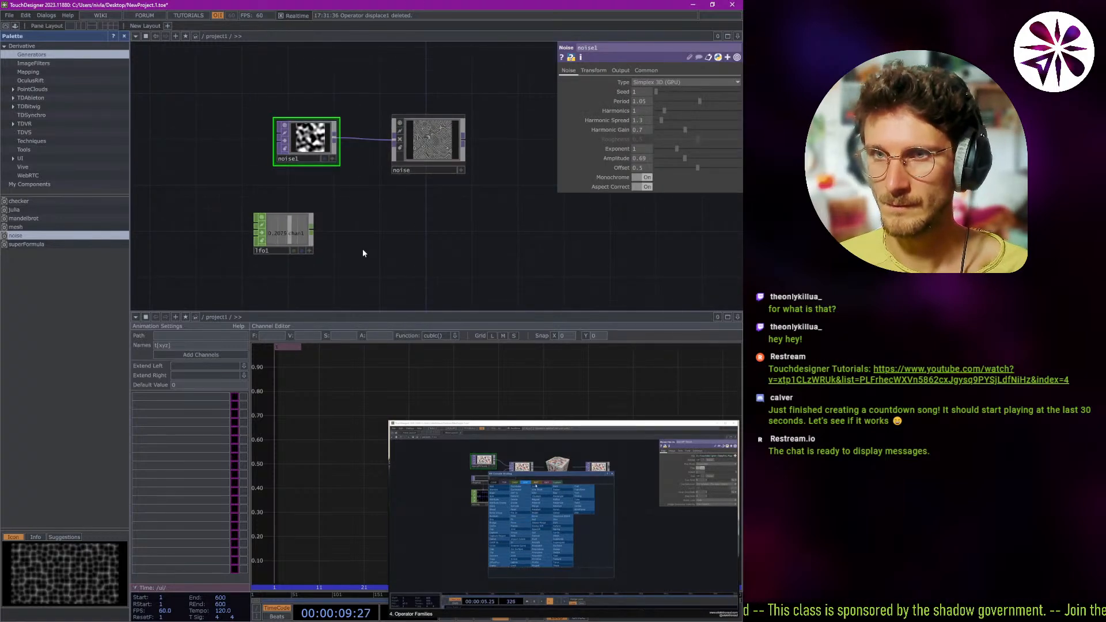
Add an Add SOP below the noise component, beside lfo1.
key("Tab")
left_click(324, 104)
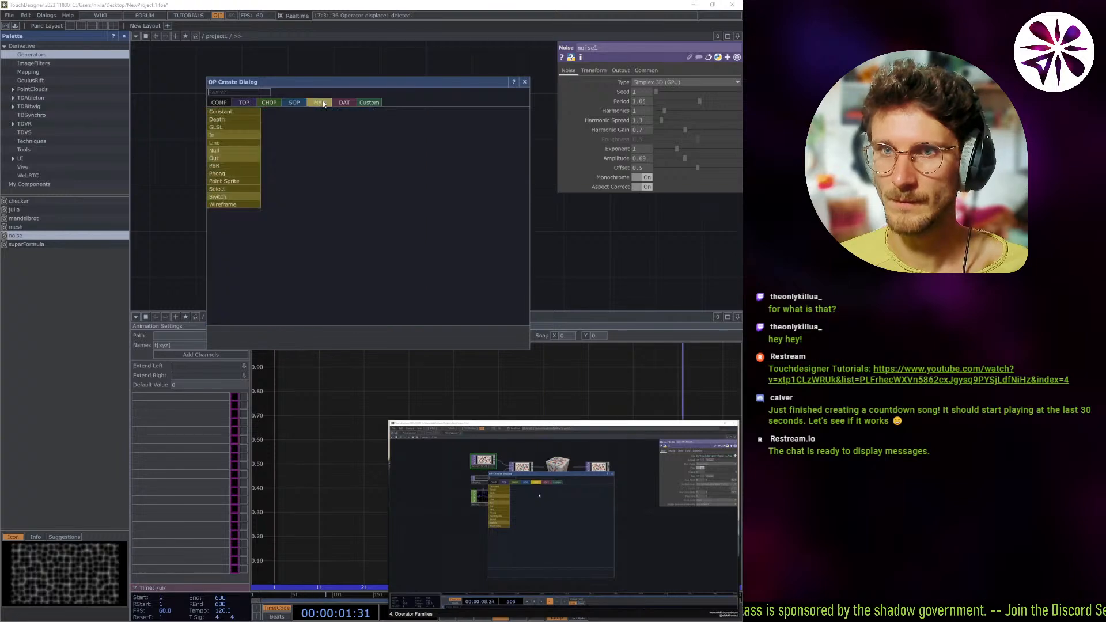
left_click(301, 103)
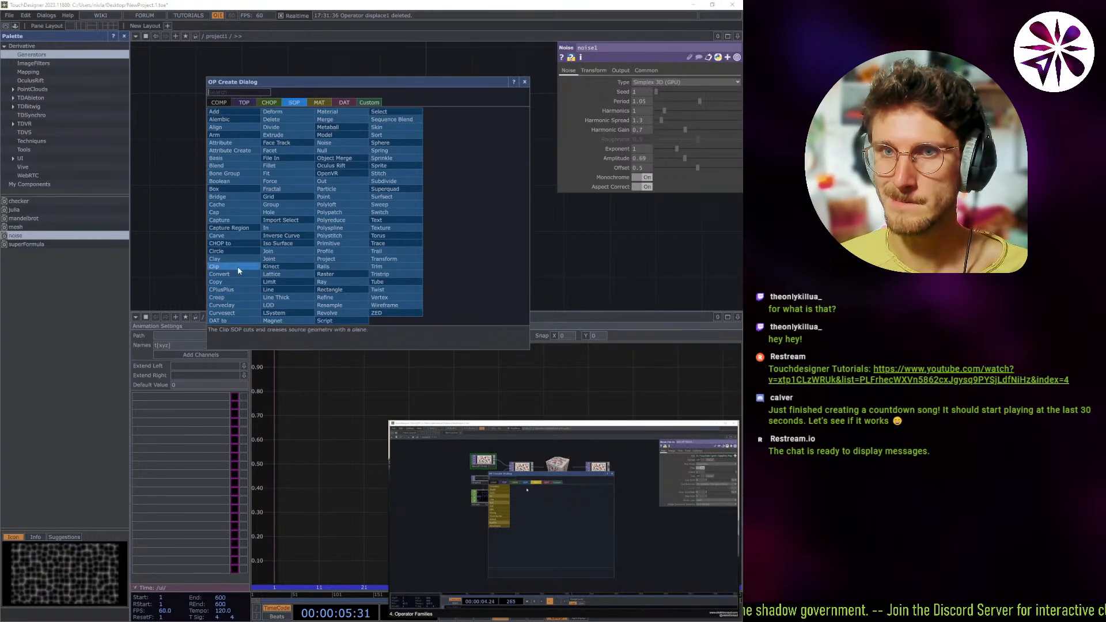
left_click(231, 113)
left_click(405, 241)
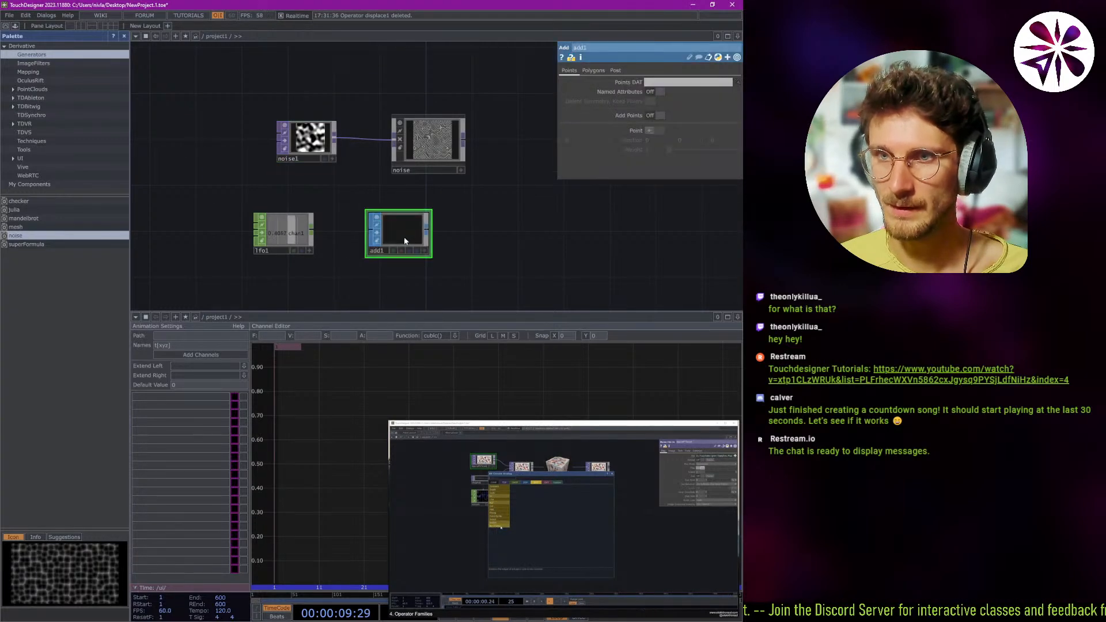
scroll(395, 248, "up", 2)
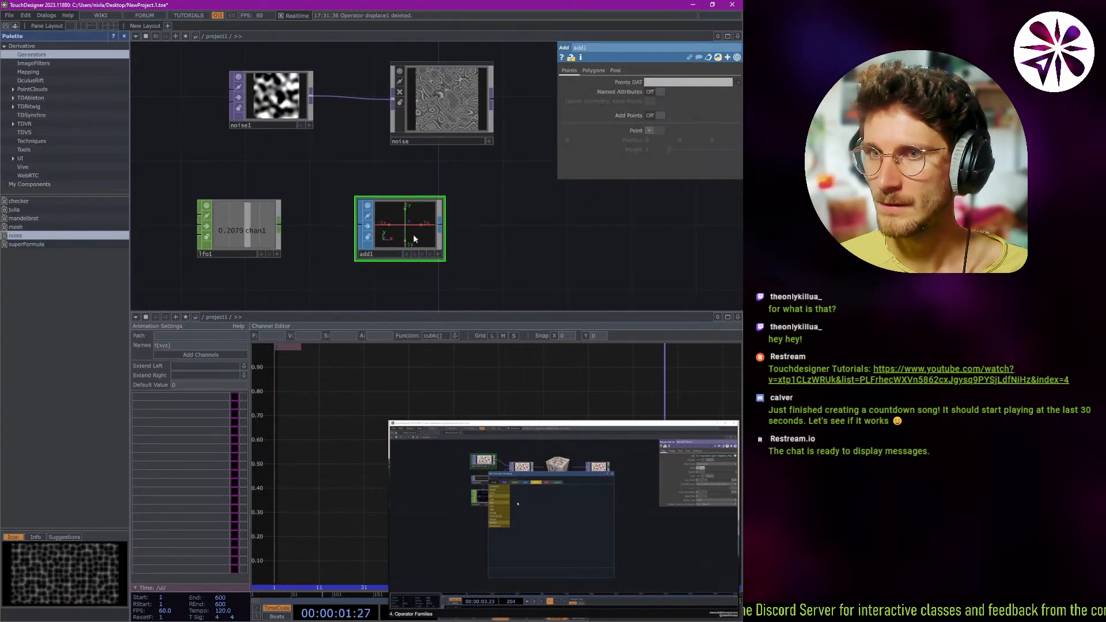
Delete the Add SOP beside lfo1, and try an Alembic SOP in the same spot, deleting it again.
key("Delete")
right_click(396, 216)
key("Tab")
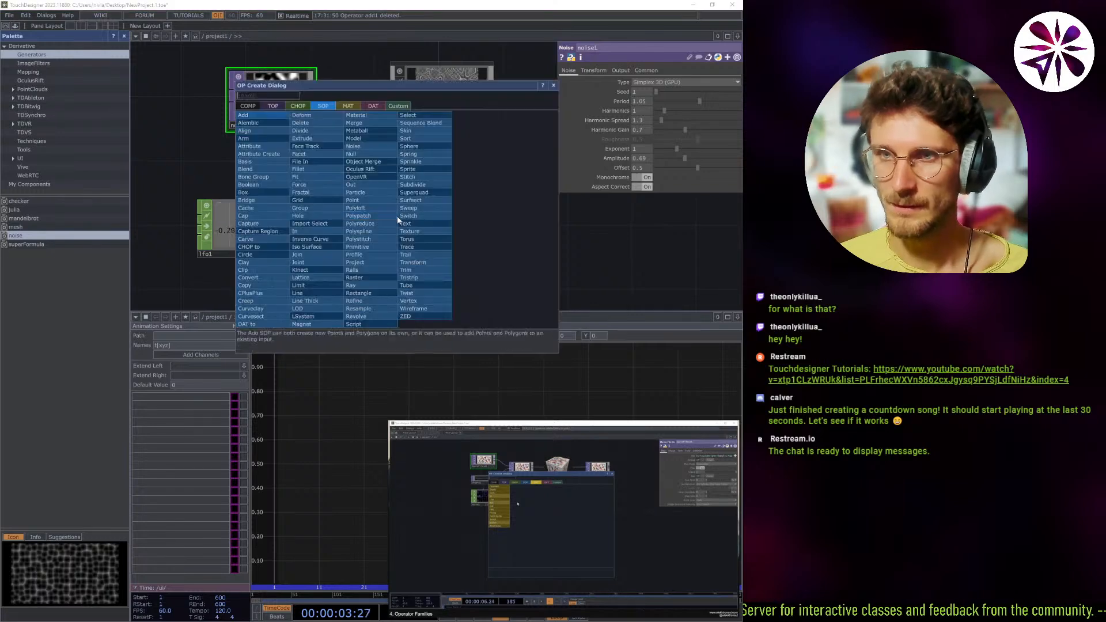
left_click(269, 123)
left_click(433, 231)
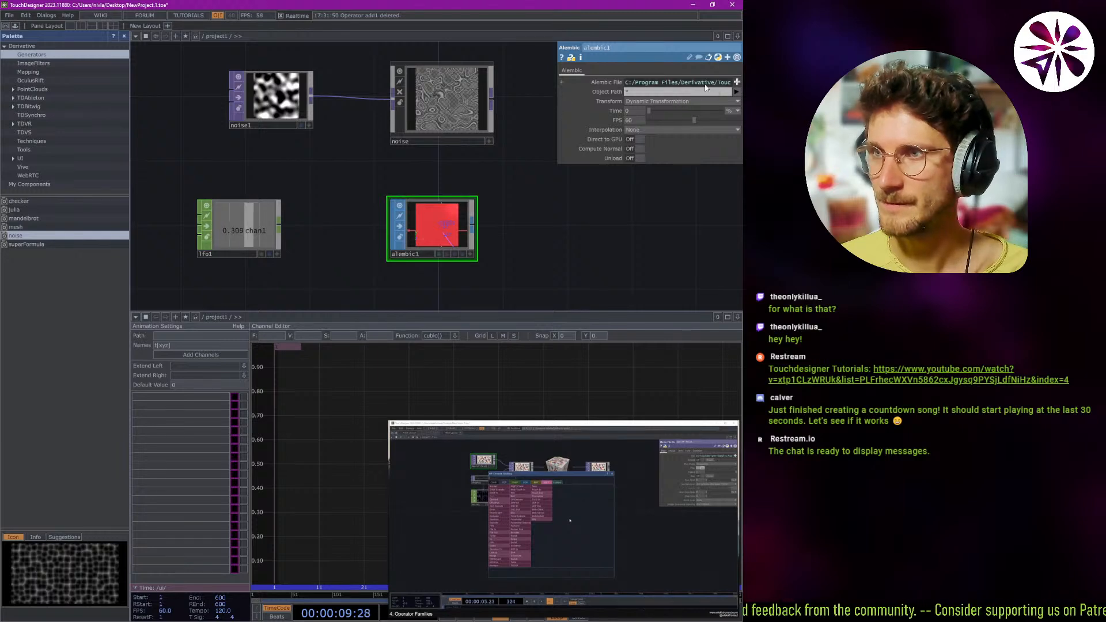
key("Delete")
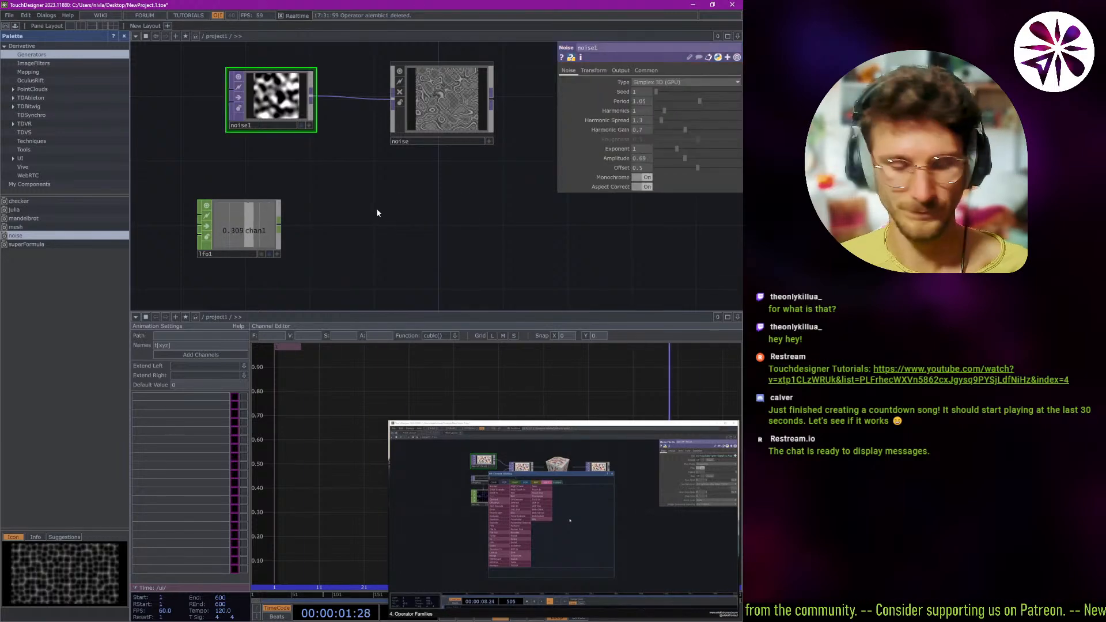
Look through the MAT, DAT, Custom and SOP operator families available for creating a new operator.
key("Tab")
left_click(329, 99)
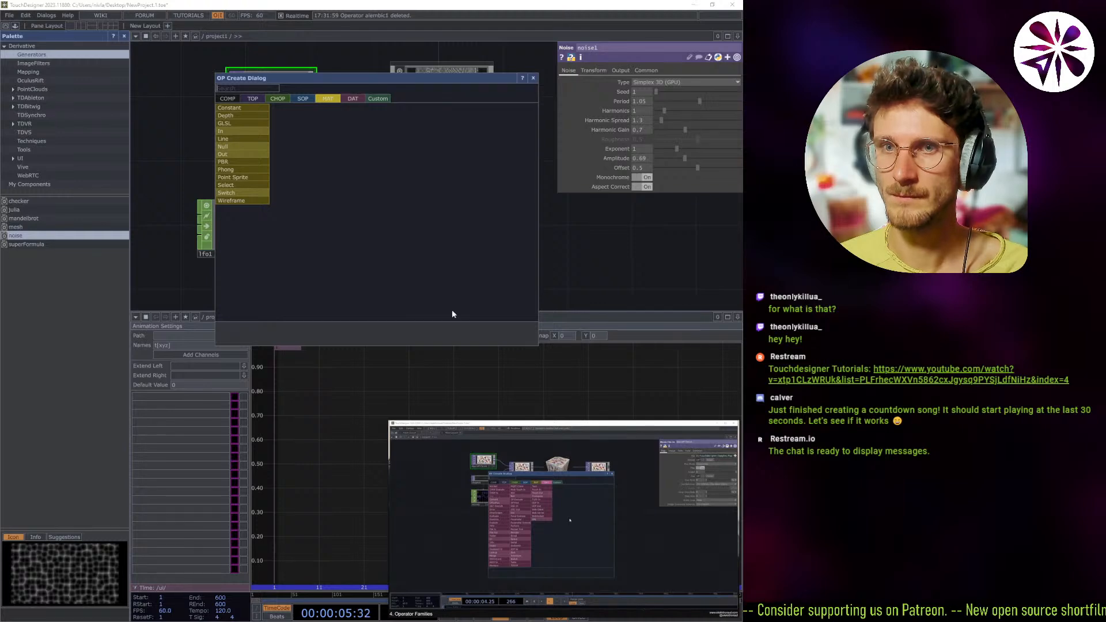
mouse_move(564, 570)
left_click(591, 594)
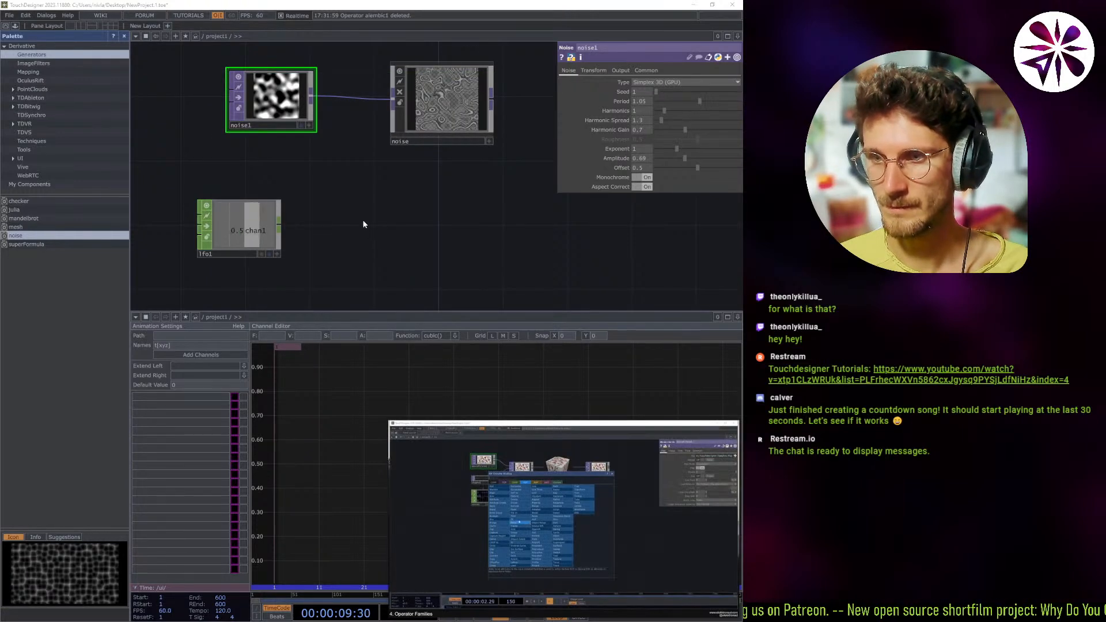
left_click(341, 199)
key("Tab")
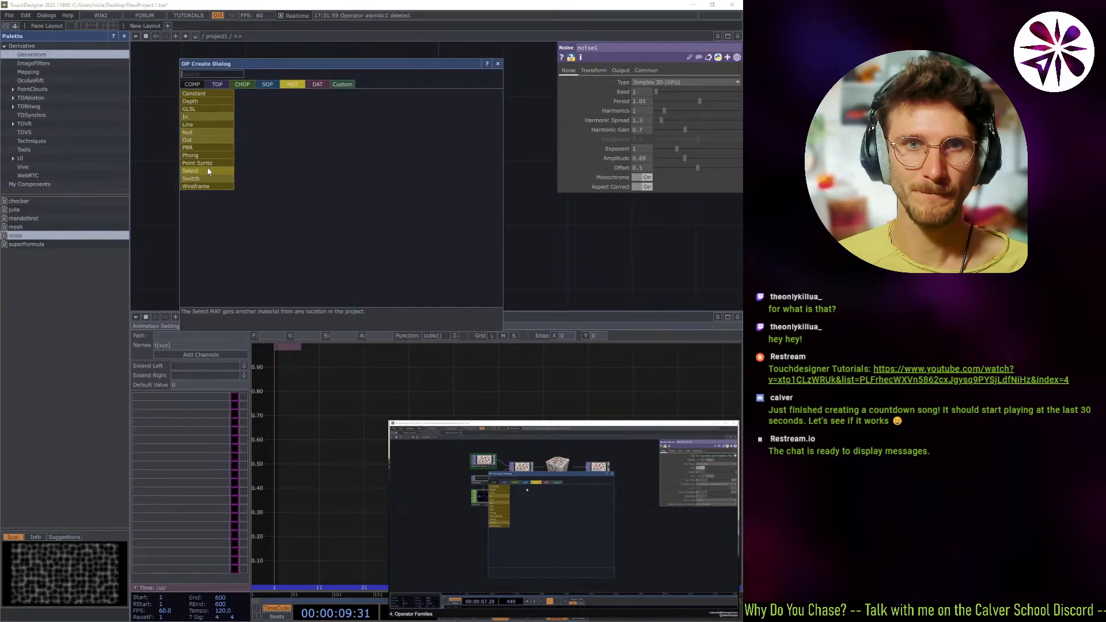
left_click(310, 82)
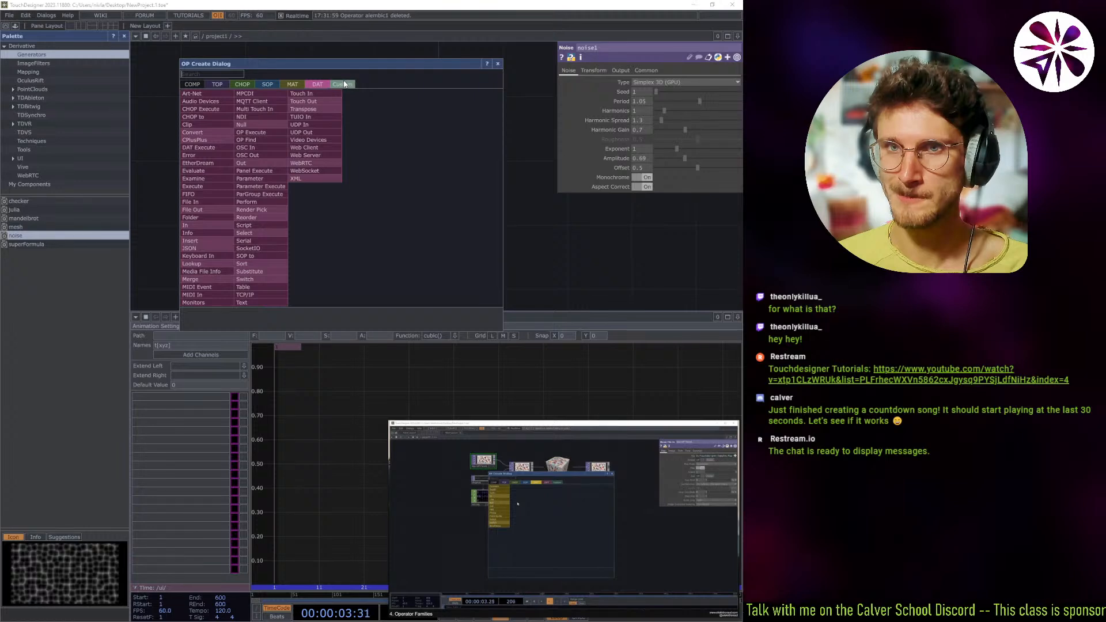
left_click(345, 84)
left_click(318, 85)
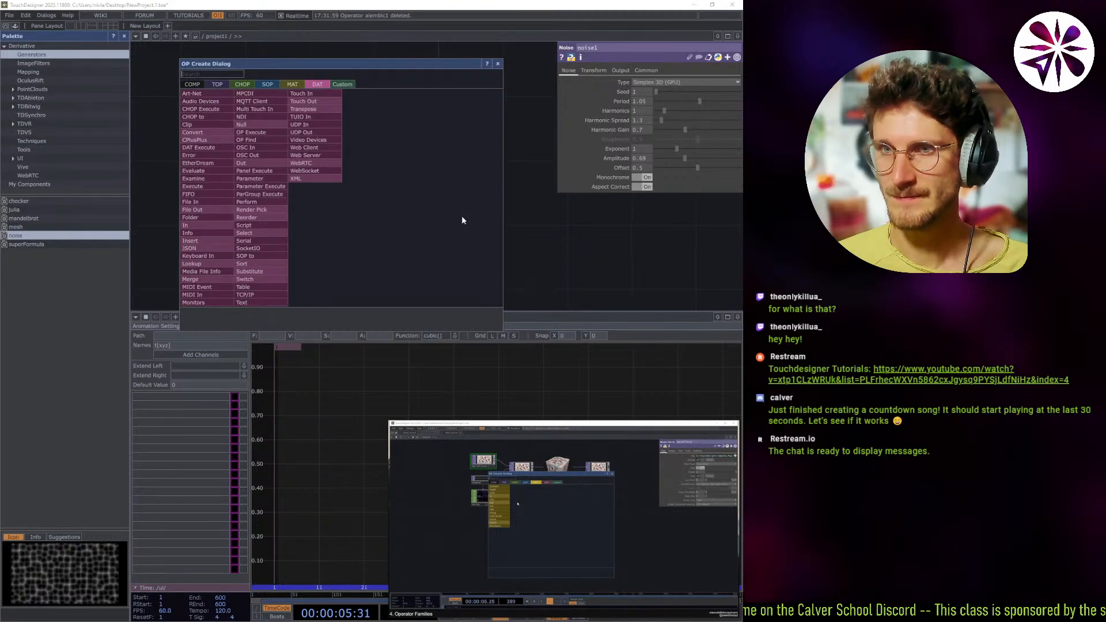
left_click(293, 85)
left_click(267, 84)
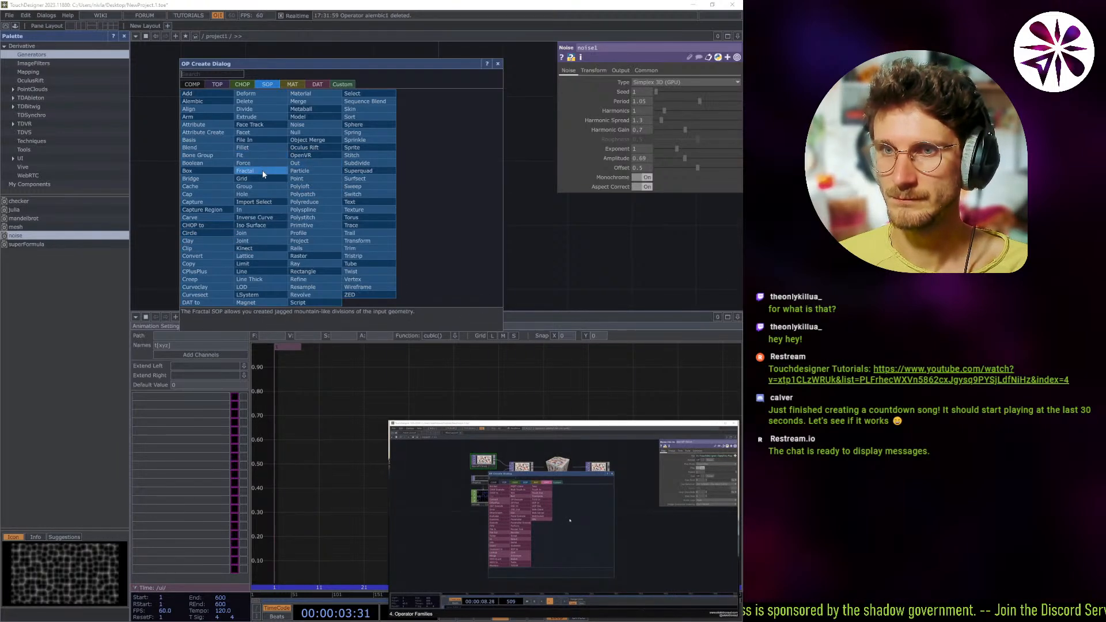
left_click(316, 85)
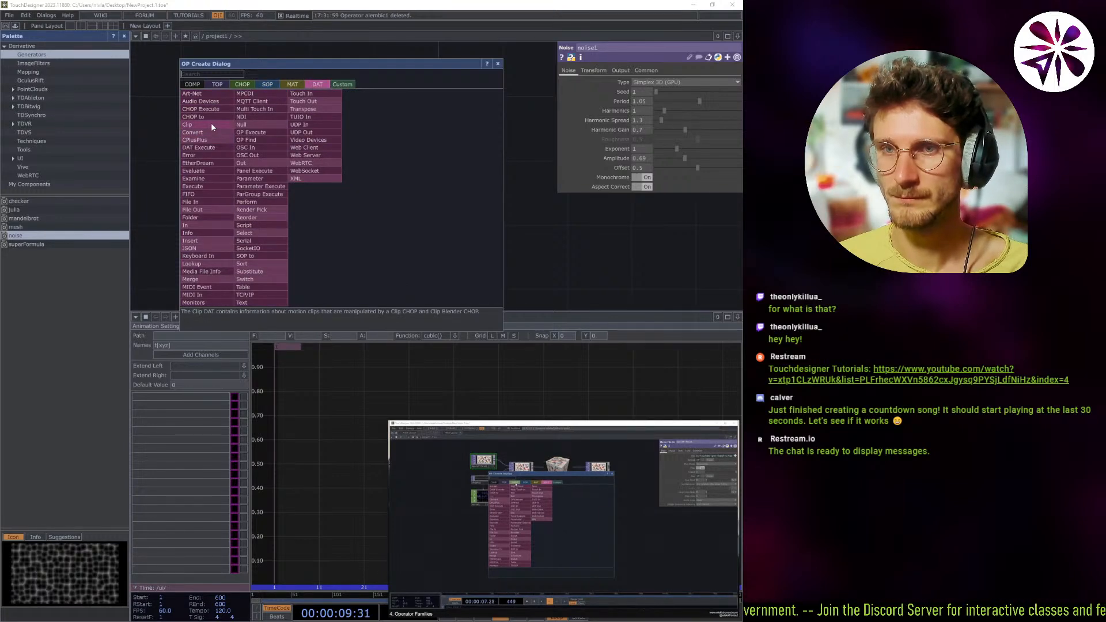
left_click(292, 85)
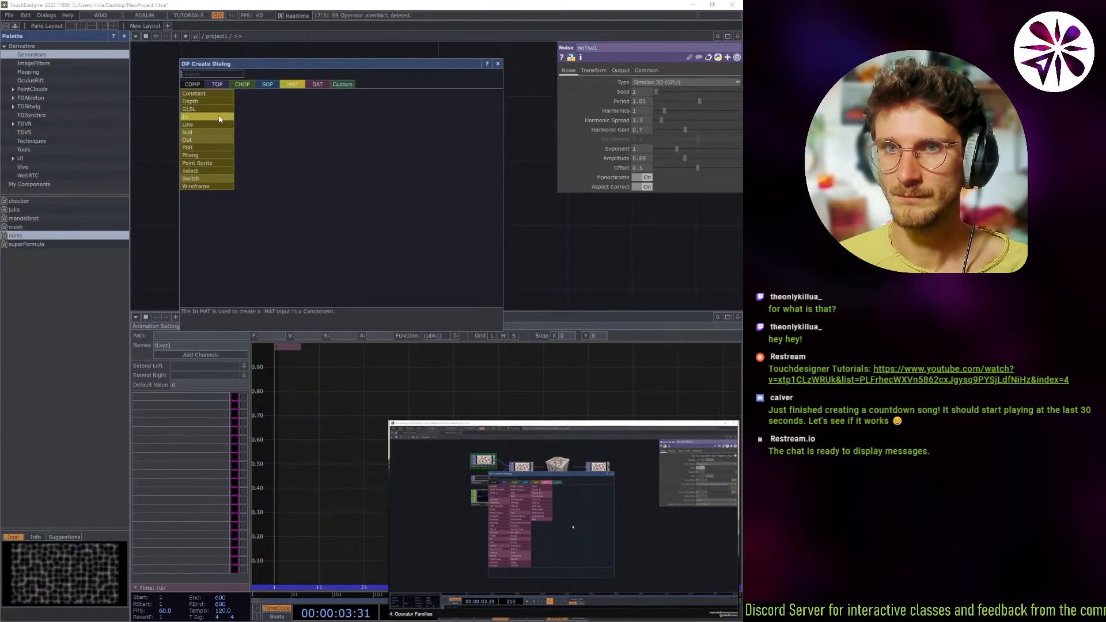
Add a Metaball SOP beside lfo1, below the noise component, and rotate its 3D preview to an angled view.
left_click(262, 86)
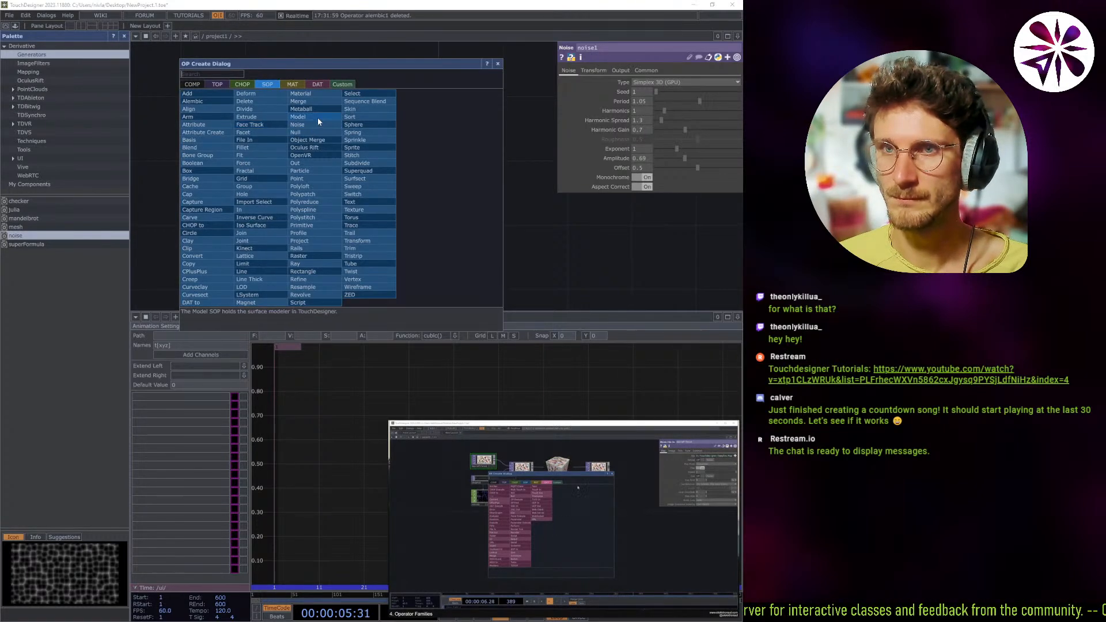
key("Escape")
left_click(400, 223)
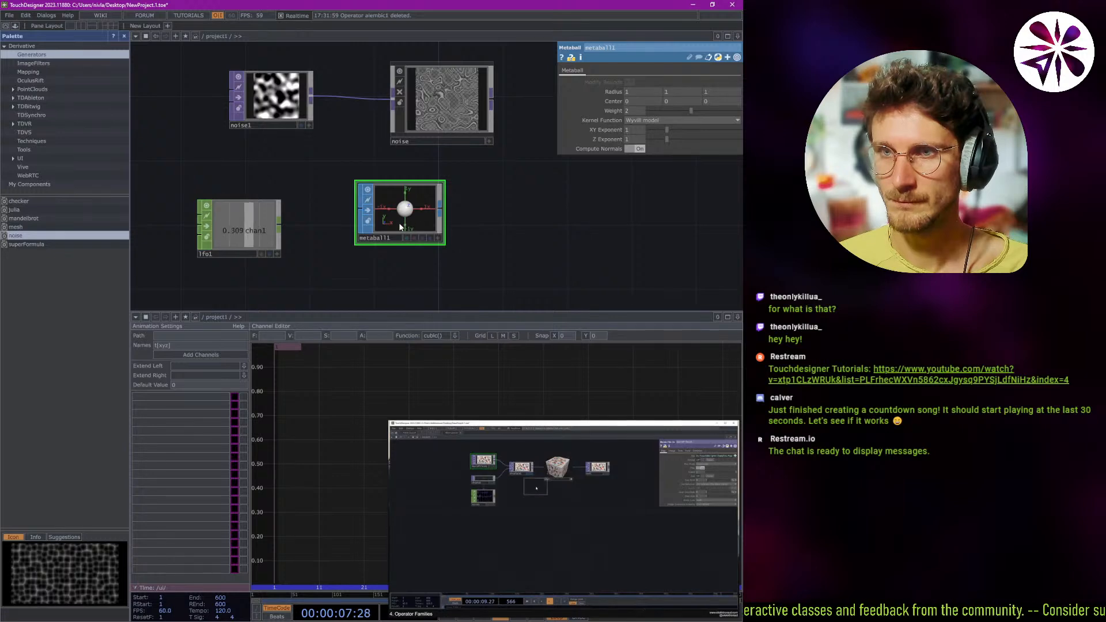
scroll(401, 231, "up", 10)
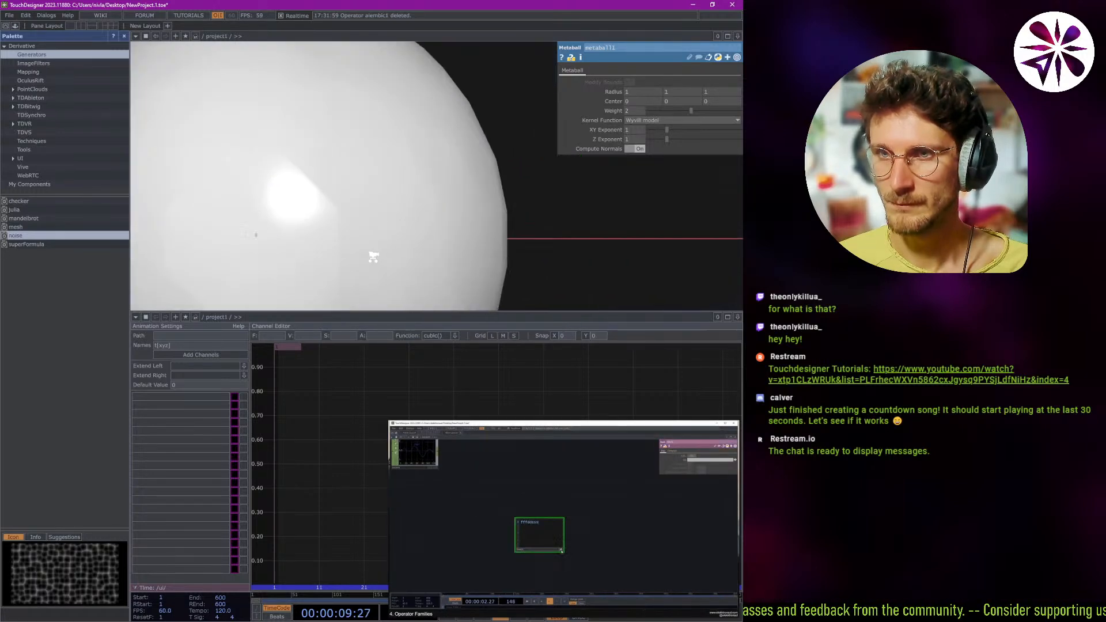
scroll(404, 234, "down", 8)
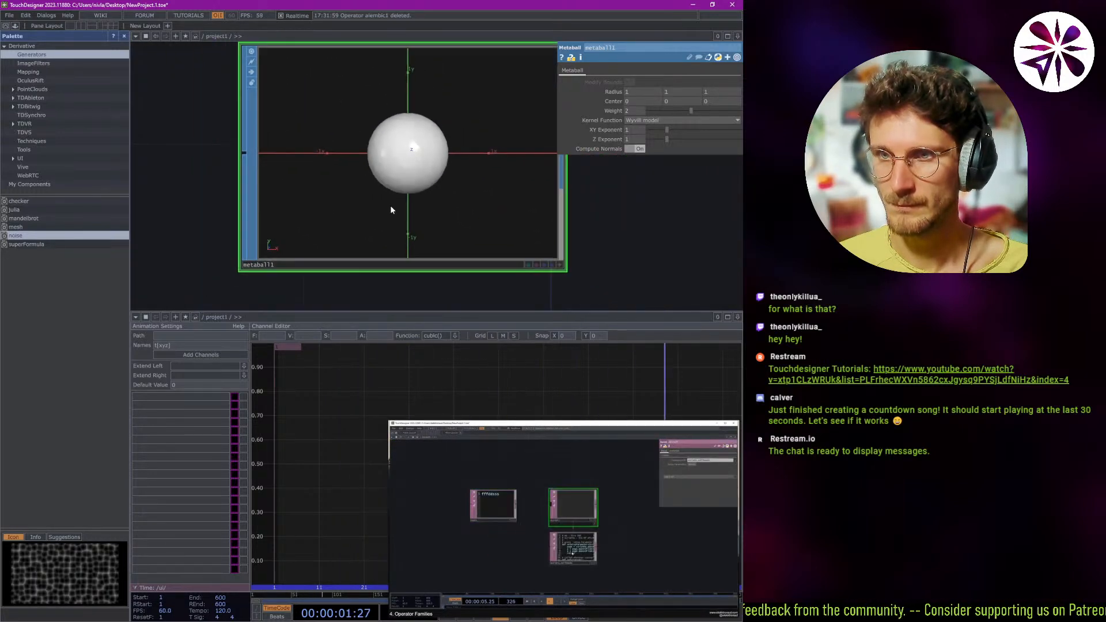
scroll(398, 188, "up", 4)
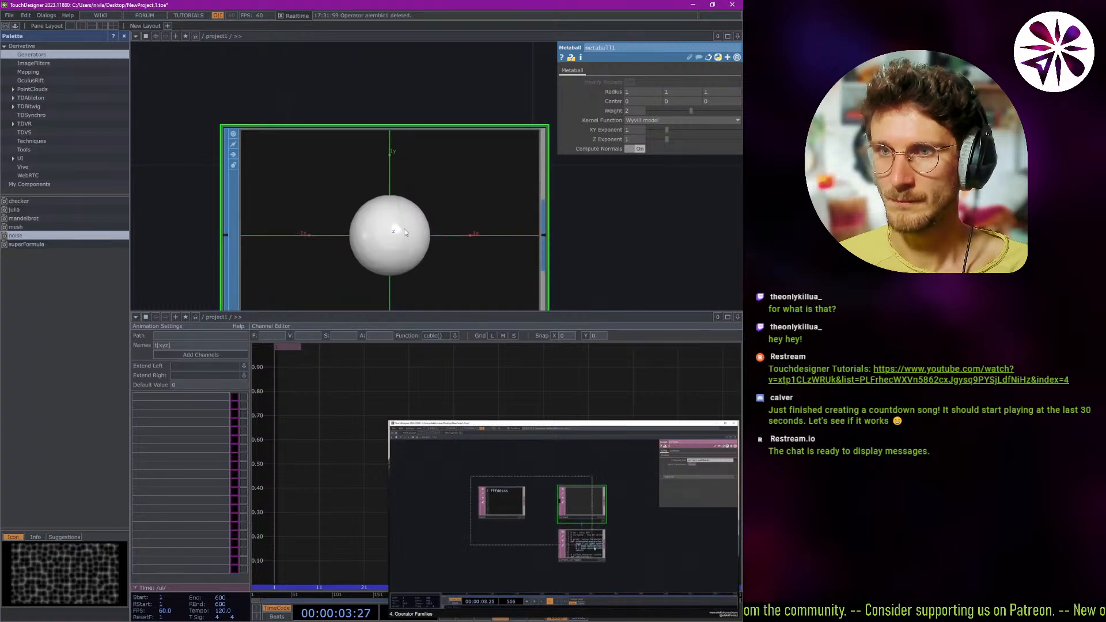
scroll(397, 189, "down", 3)
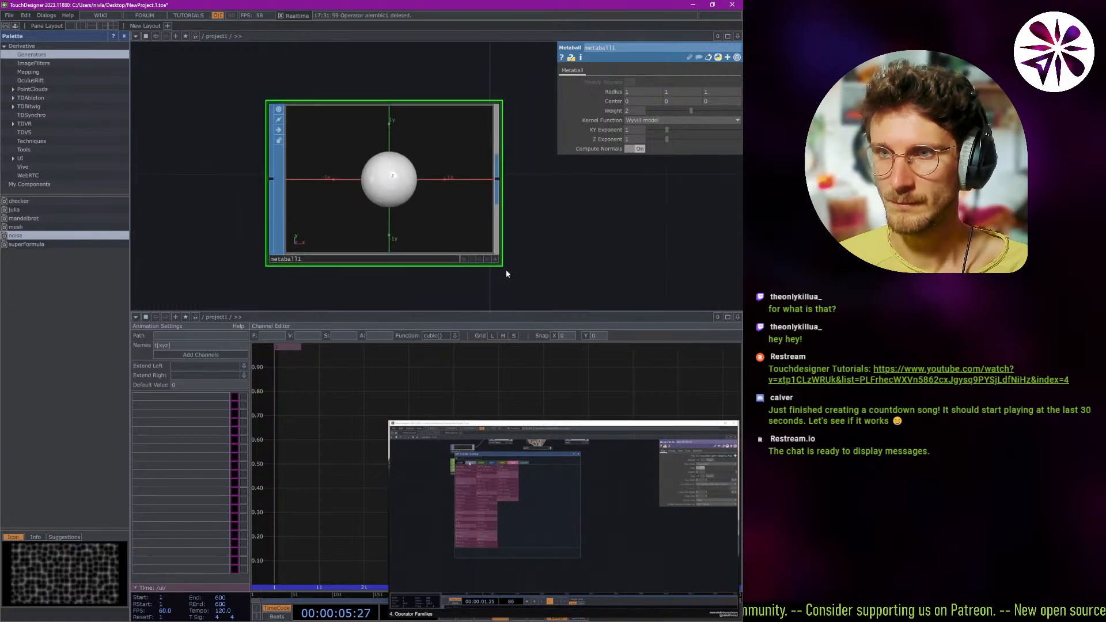
mouse_move(452, 237)
left_mouse_down()
mouse_move(387, 210)
mouse_move(459, 225)
left_mouse_up()
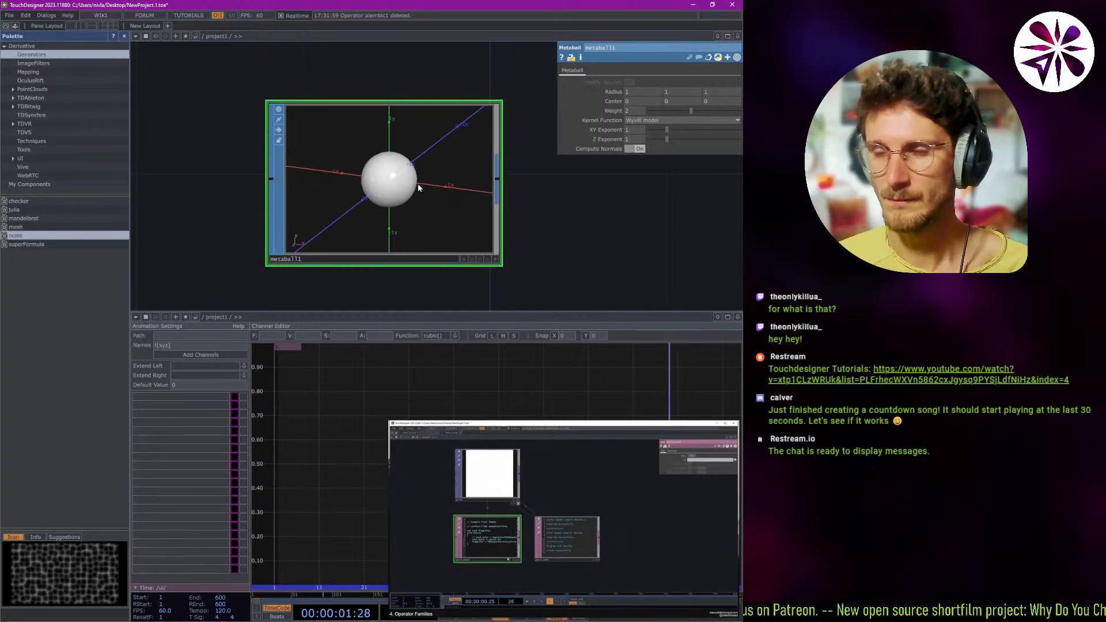
Paste a copy of metaball1 directly below the original.
scroll(419, 188, "down", 3)
key("ctrl+v")
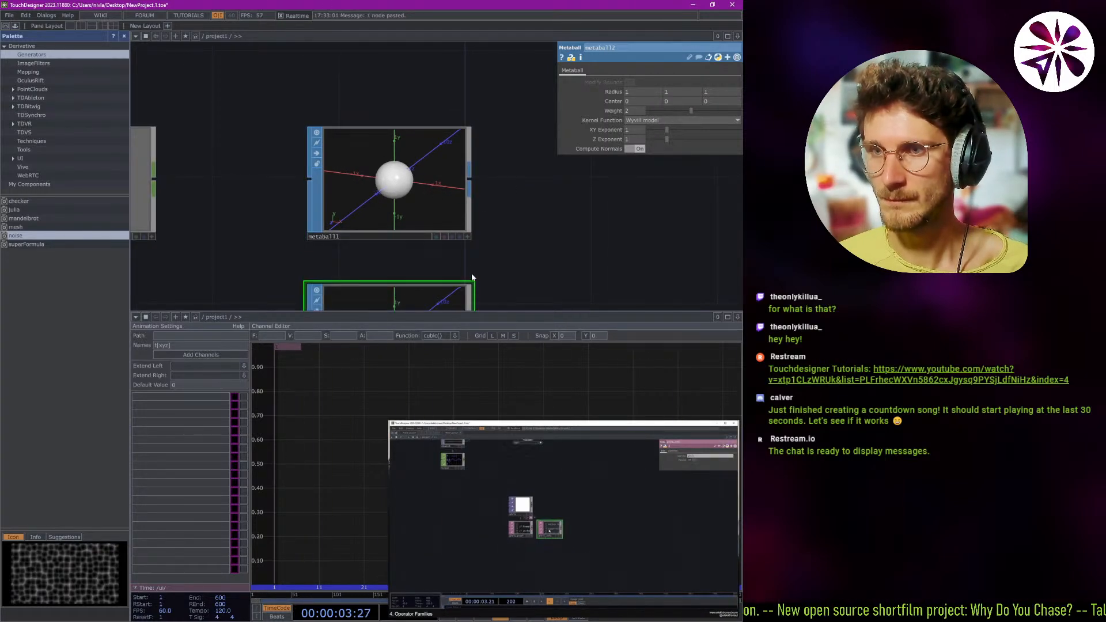
scroll(471, 276, "down", 3)
left_click(468, 222)
scroll(500, 213, "down", 1)
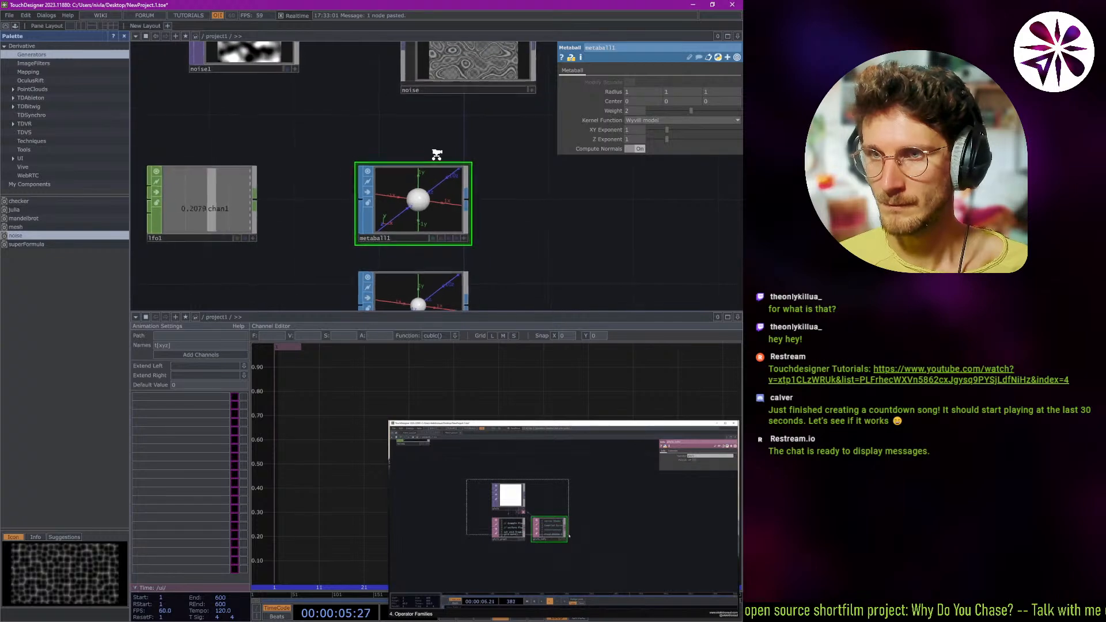
middle_click_drag(437, 154, 523, 241)
left_click_drag(522, 240, 427, 170)
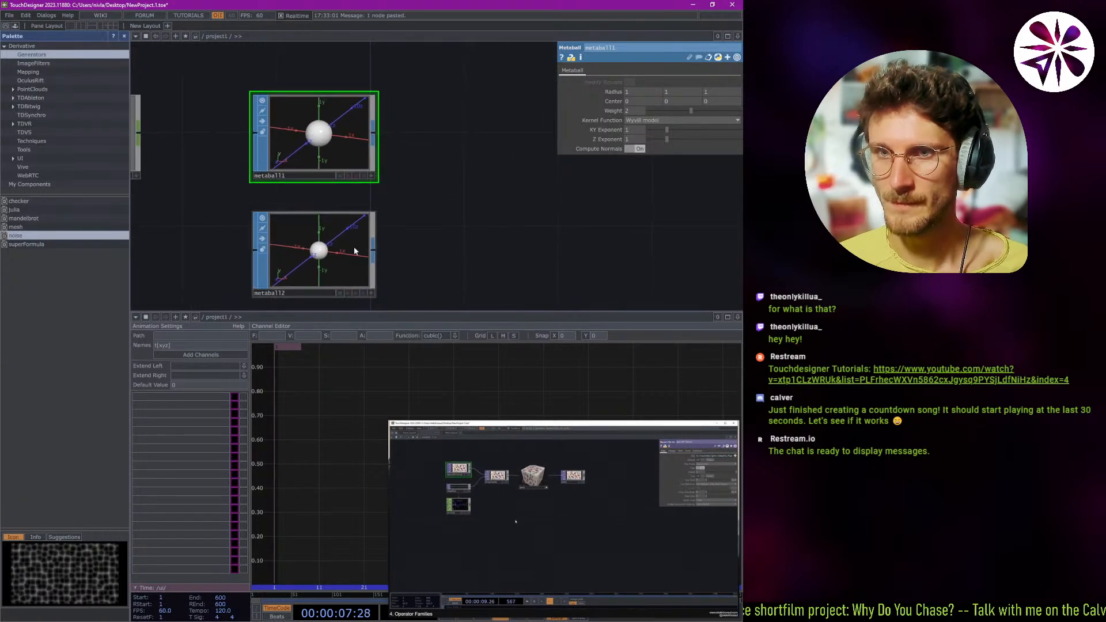
Try a Join SOP to combine metaball1 and metaball2, and delete it again.
key("Tab")
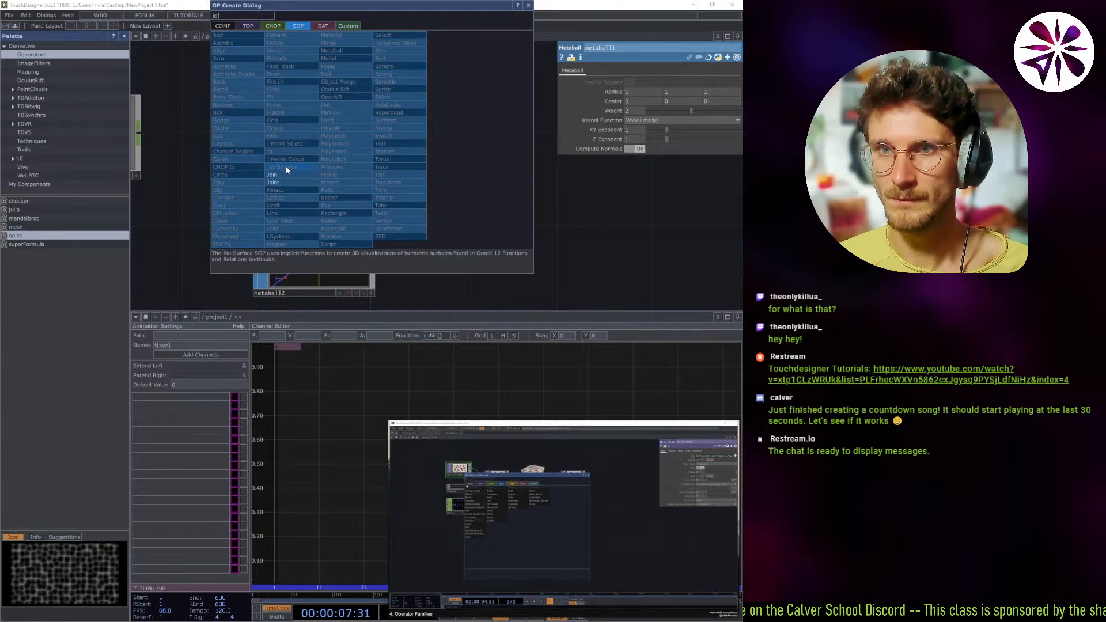
key("Escape")
left_click(524, 162)
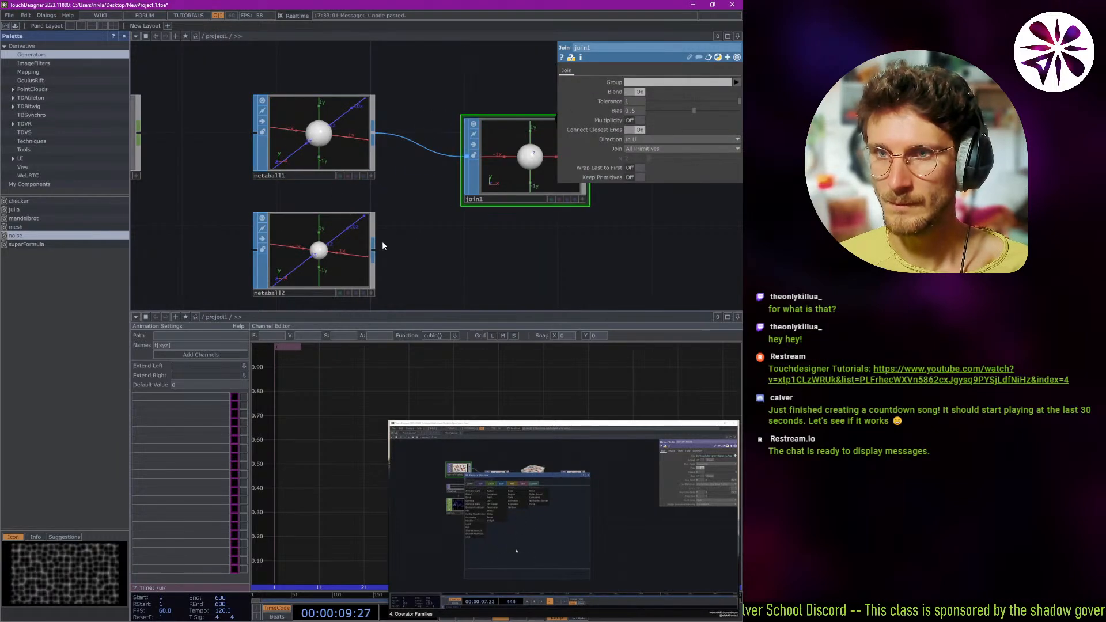
left_click_drag(373, 249, 467, 156)
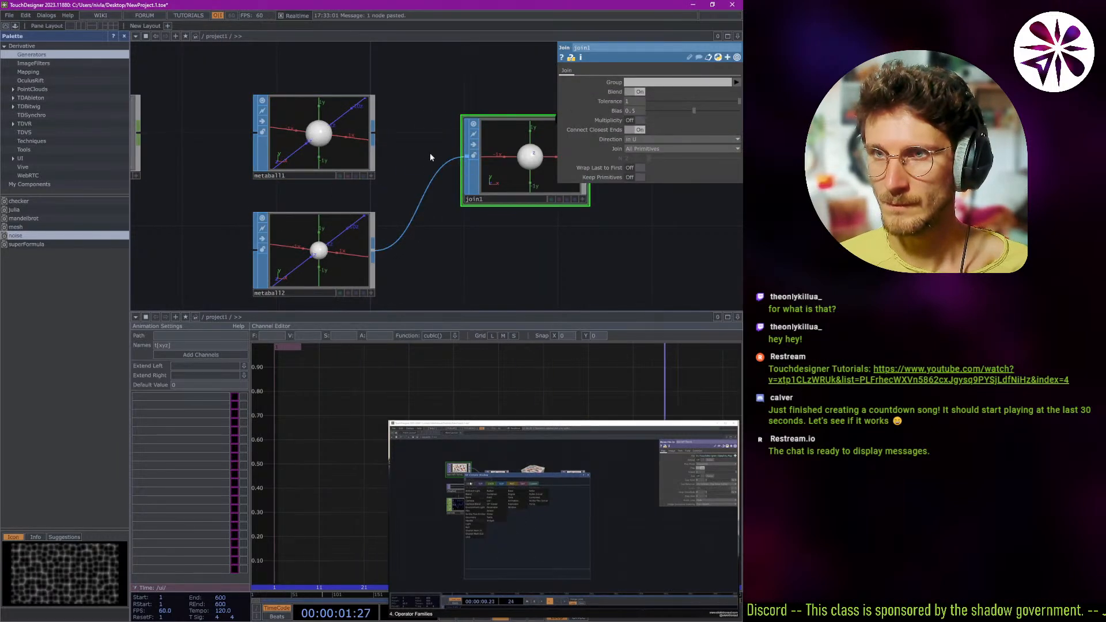
left_click_drag(374, 135, 470, 156)
left_click_drag(494, 246, 446, 249)
key("Delete")
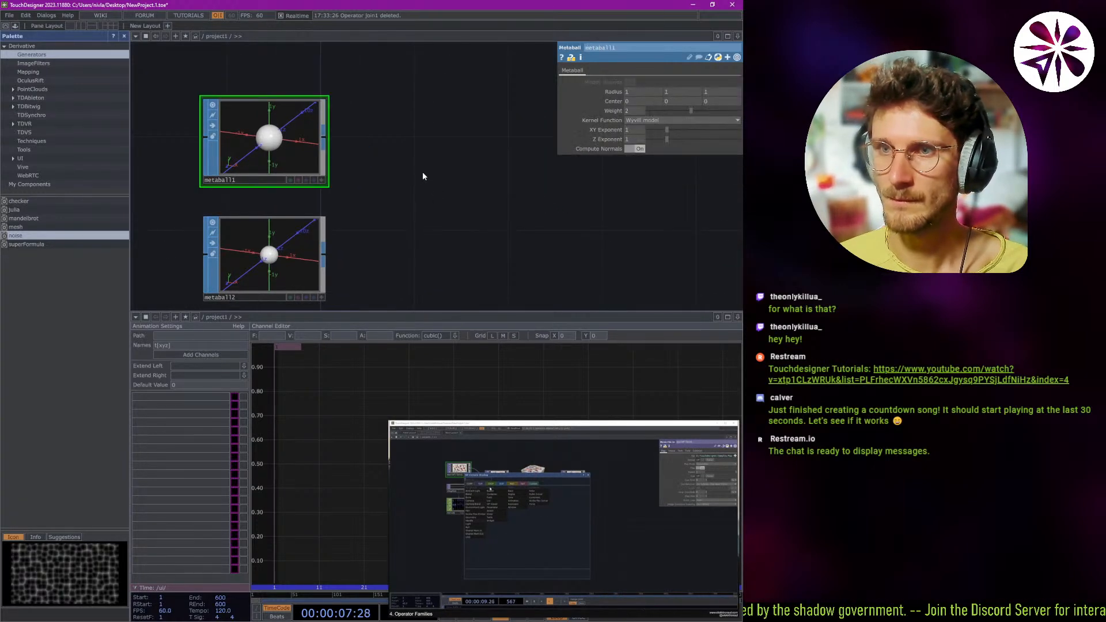
Add a Group SOP fed by metaball1, and connect metaball2 to its second input.
right_click(323, 140)
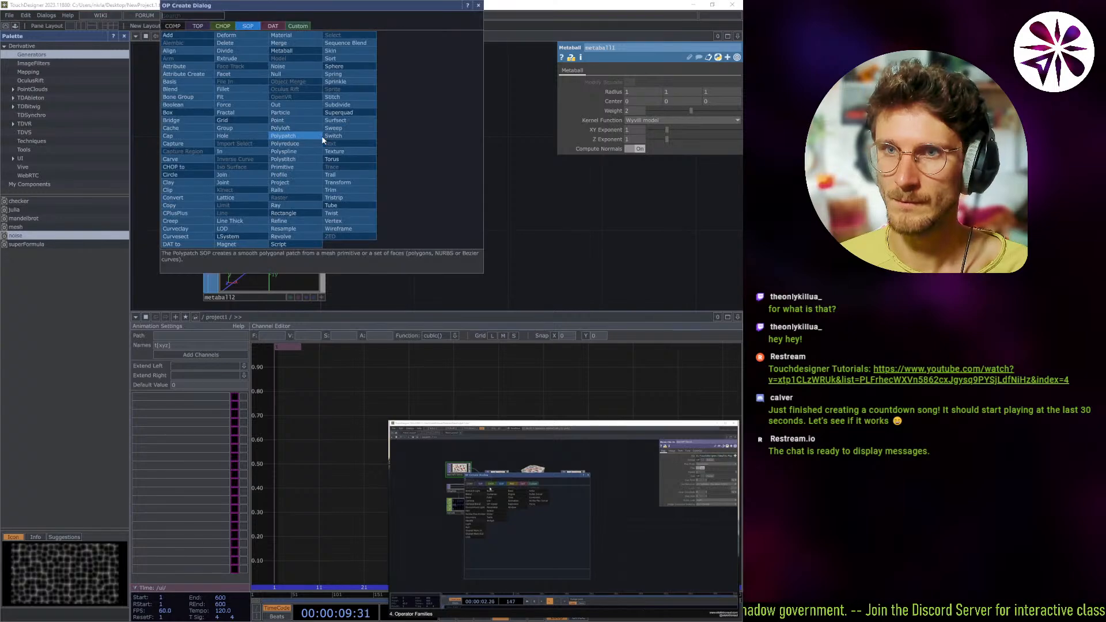
left_click(231, 131)
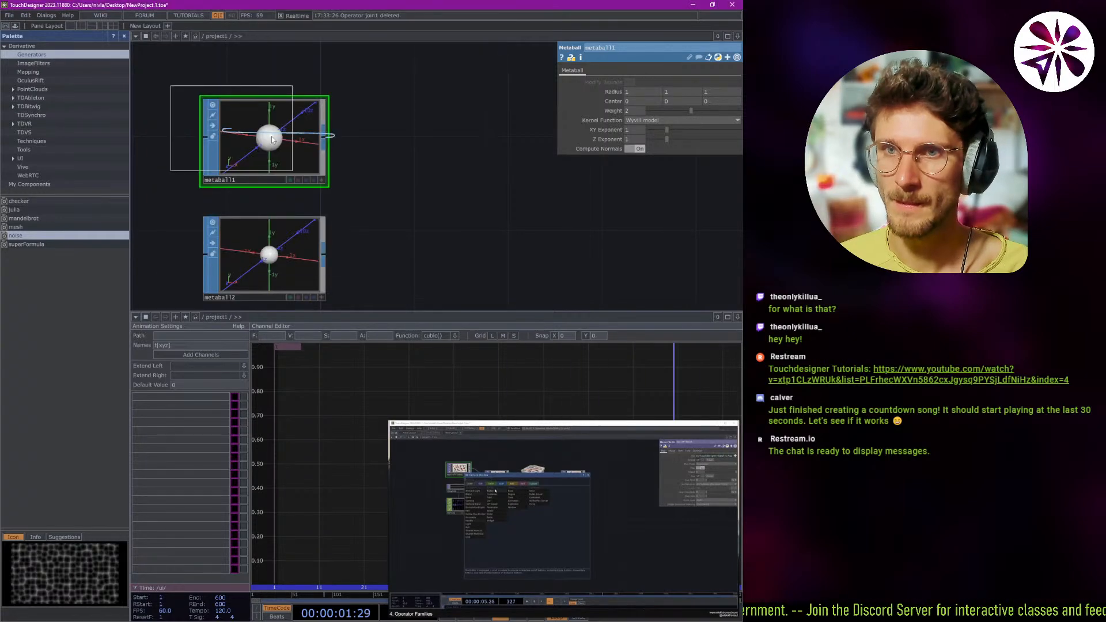
left_click(445, 190)
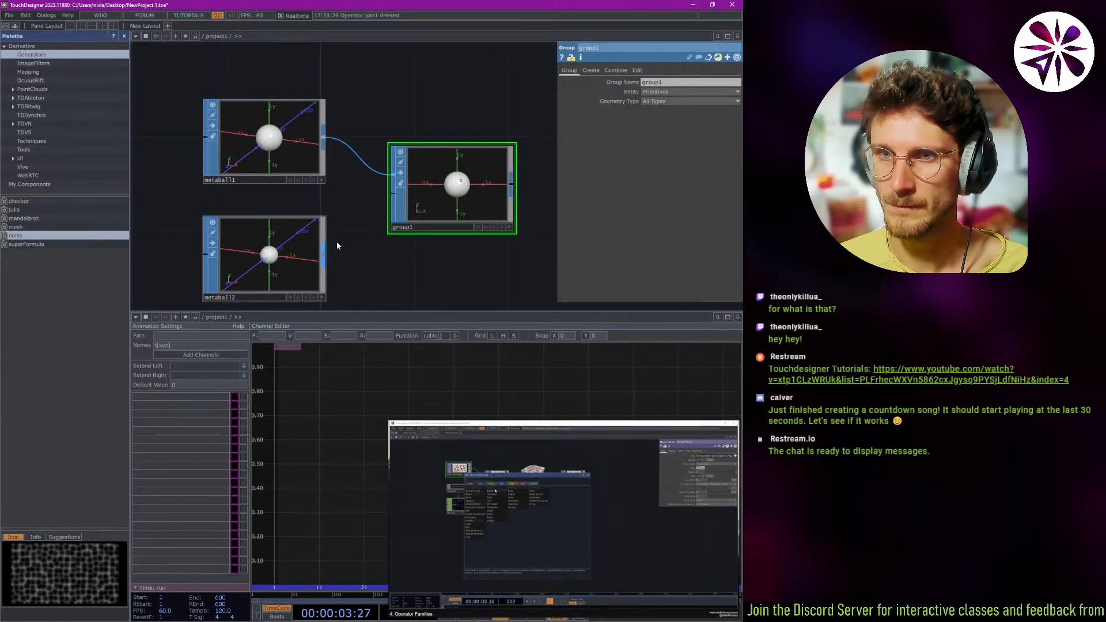
left_click_drag(323, 254, 396, 199)
Set metaball2's Center X to 1, and check the group1 preview from another angle.
left_click(246, 265)
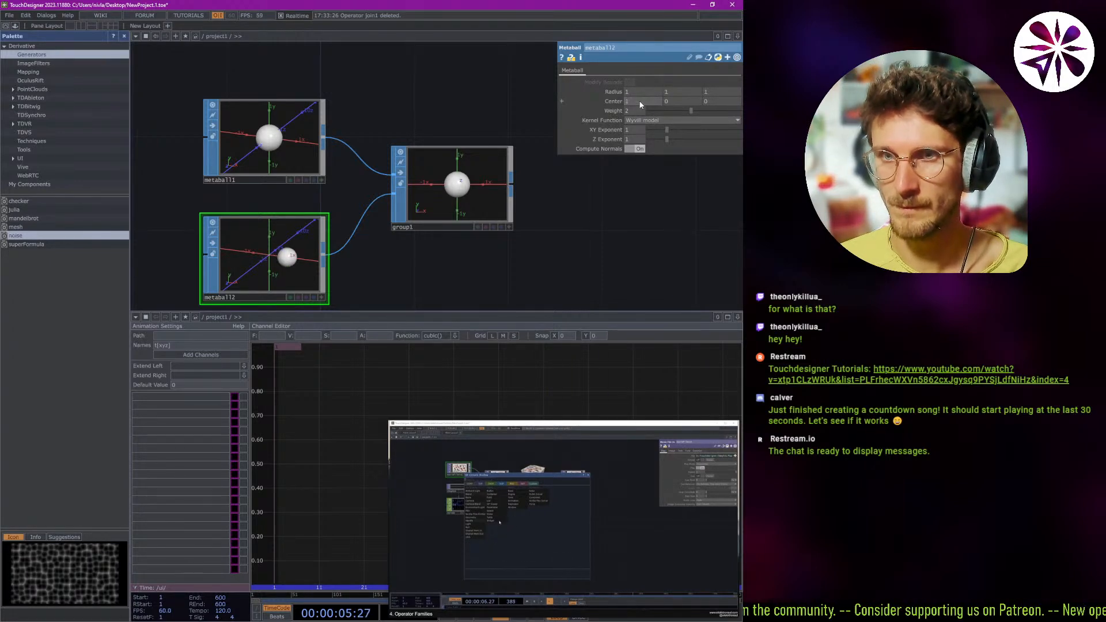
left_click(492, 199)
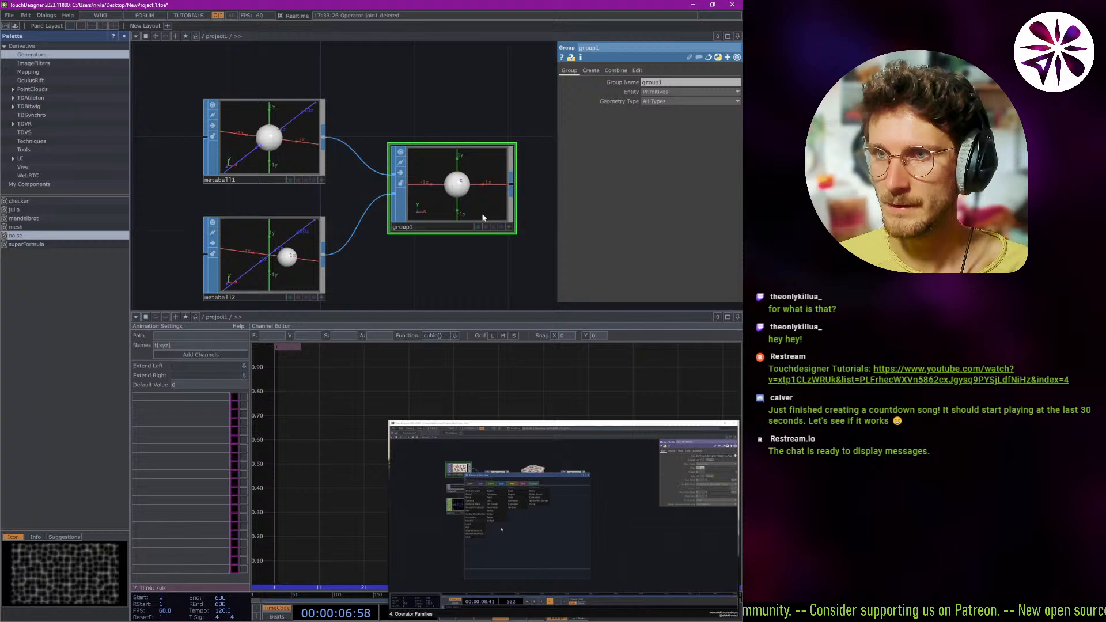
left_click(509, 227)
left_click_drag(459, 193, 480, 206)
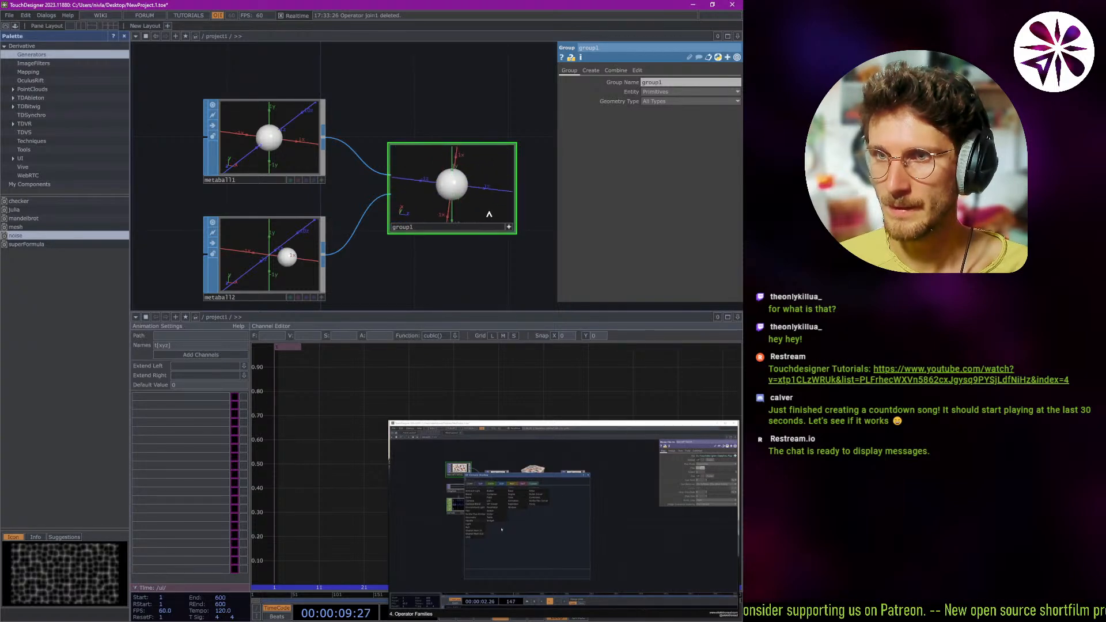
left_click(509, 227)
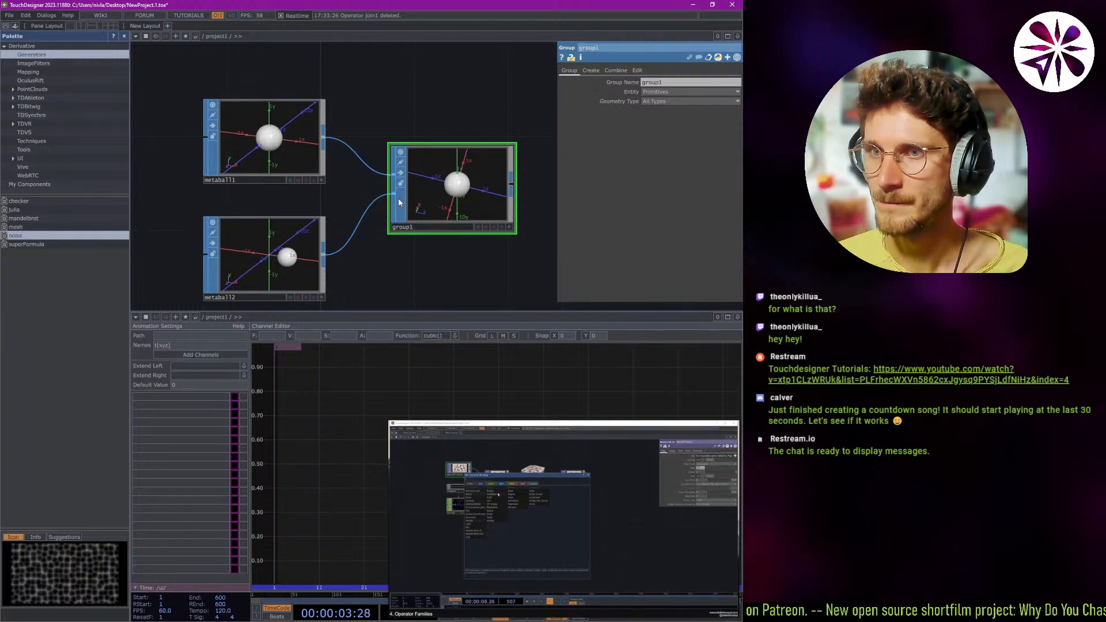
Set metaball1's Center X to 1.
left_click(274, 268)
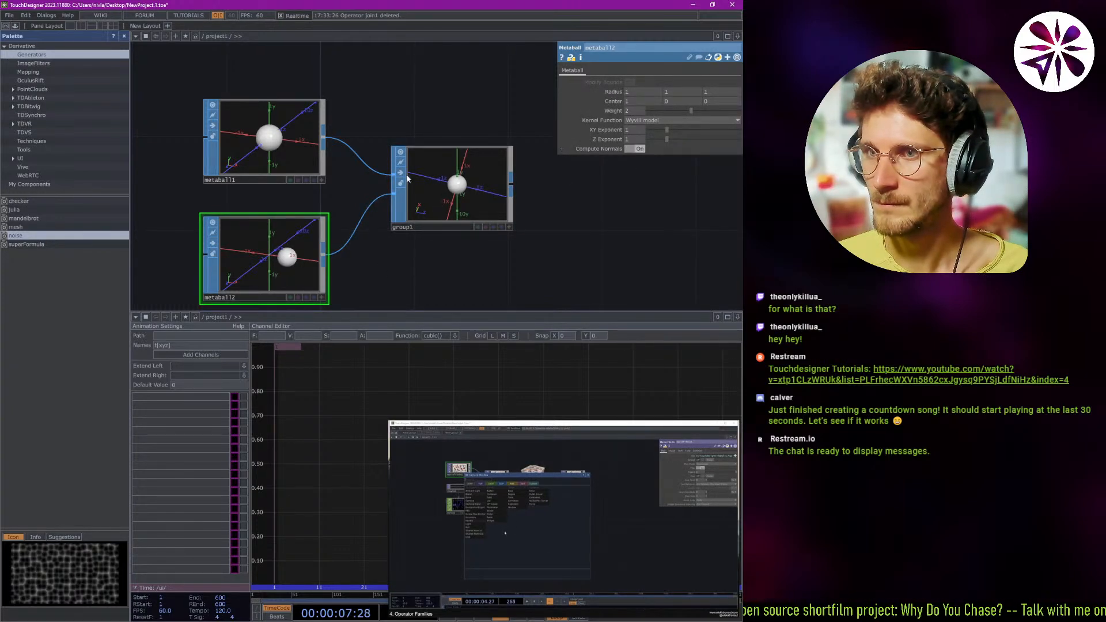
left_click(263, 132)
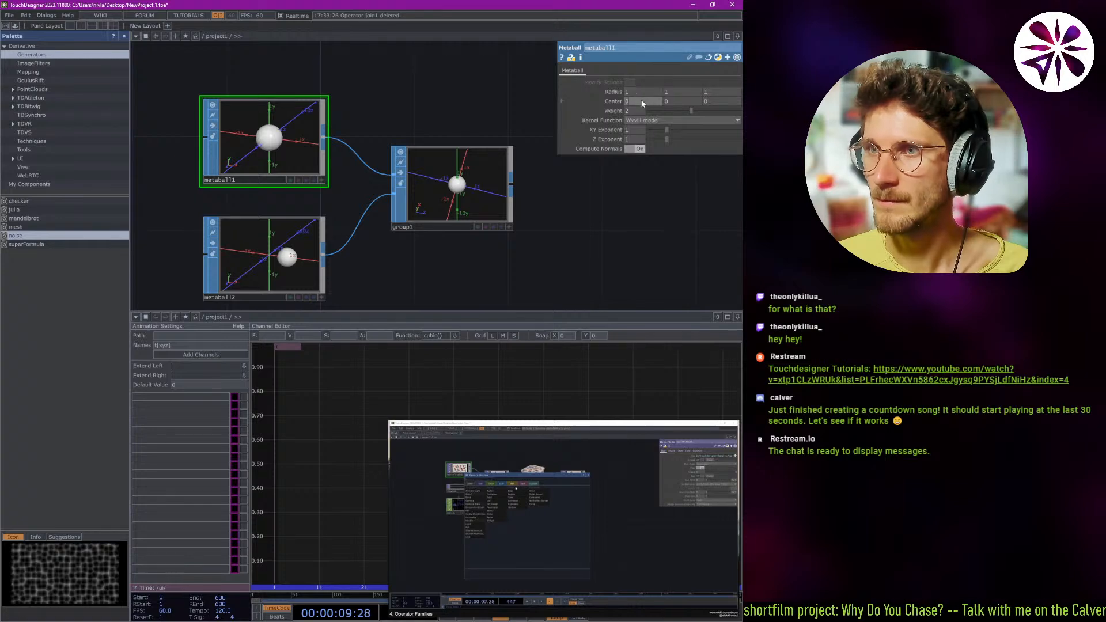
key("Return")
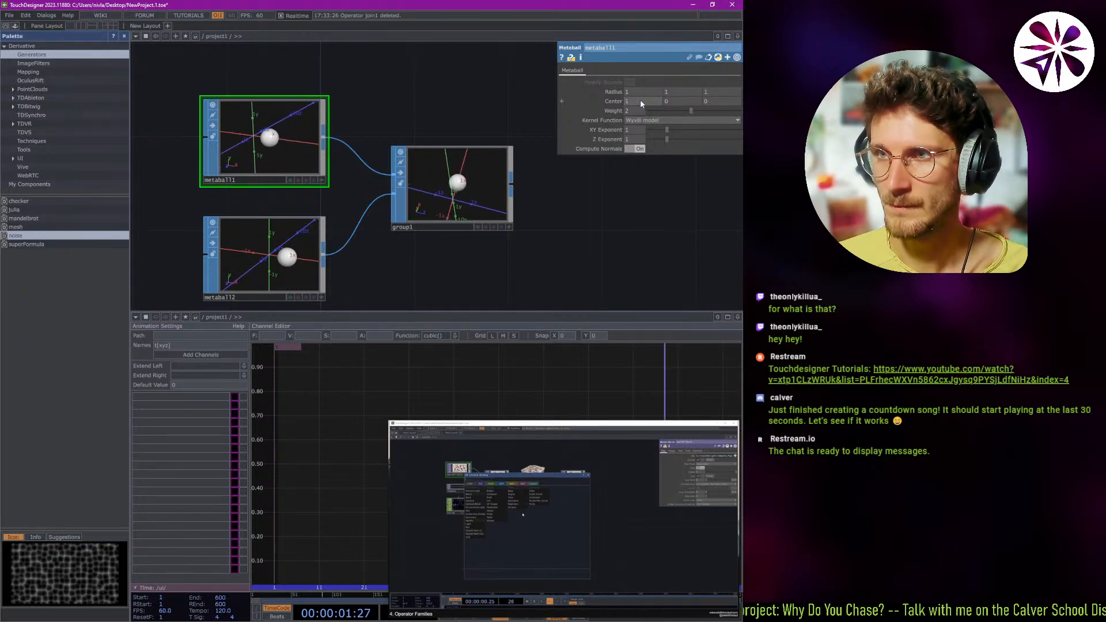
Set metaball1's Center X to 0, and delete the group1 operator.
type("0")
key("Return")
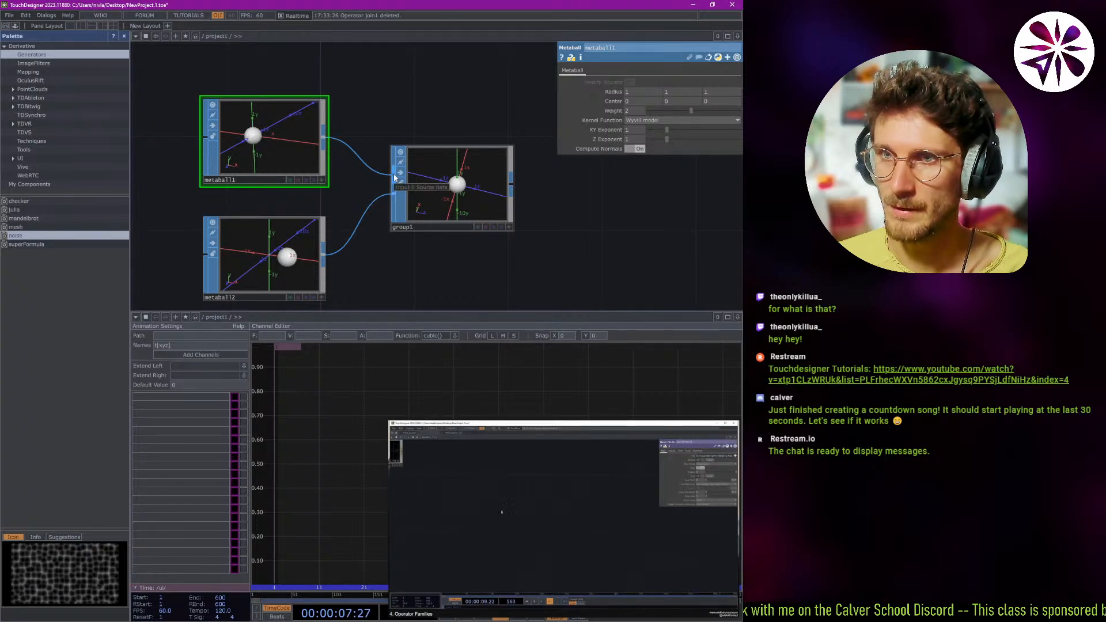
left_click(404, 208)
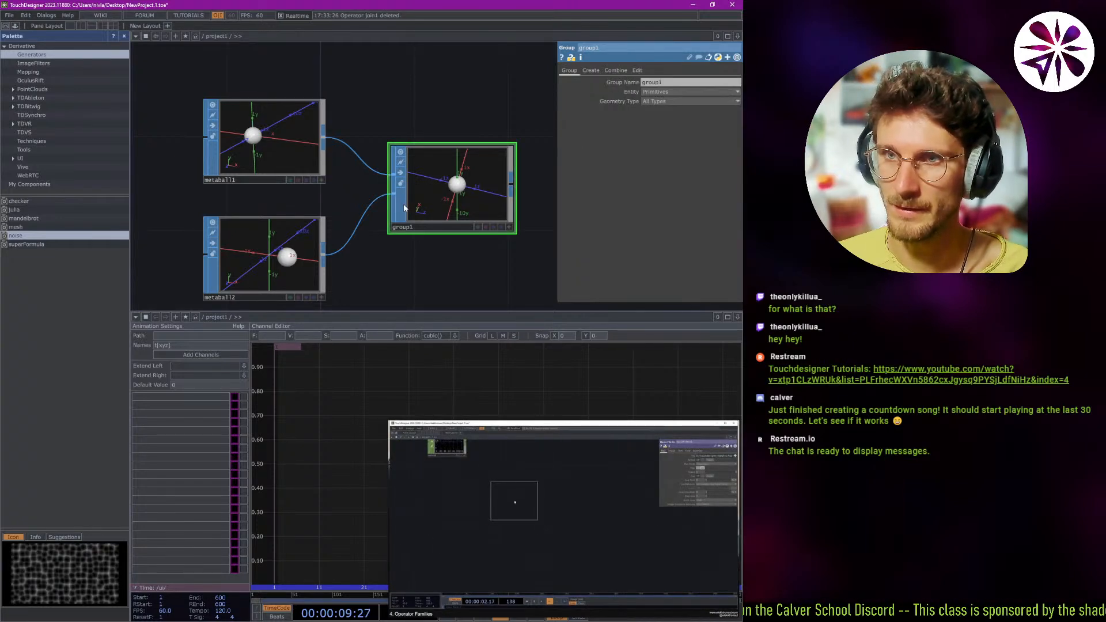
key("Delete")
Add a Merge SOP fed by metaball1, and connect metaball2 to it as well.
right_click(321, 149)
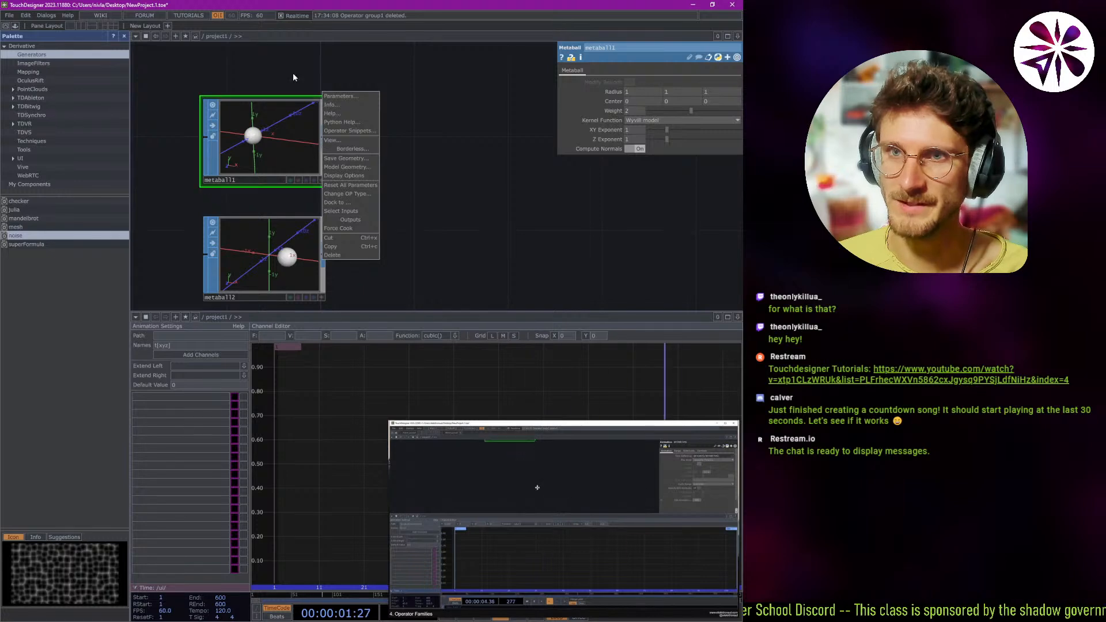
key("Tab")
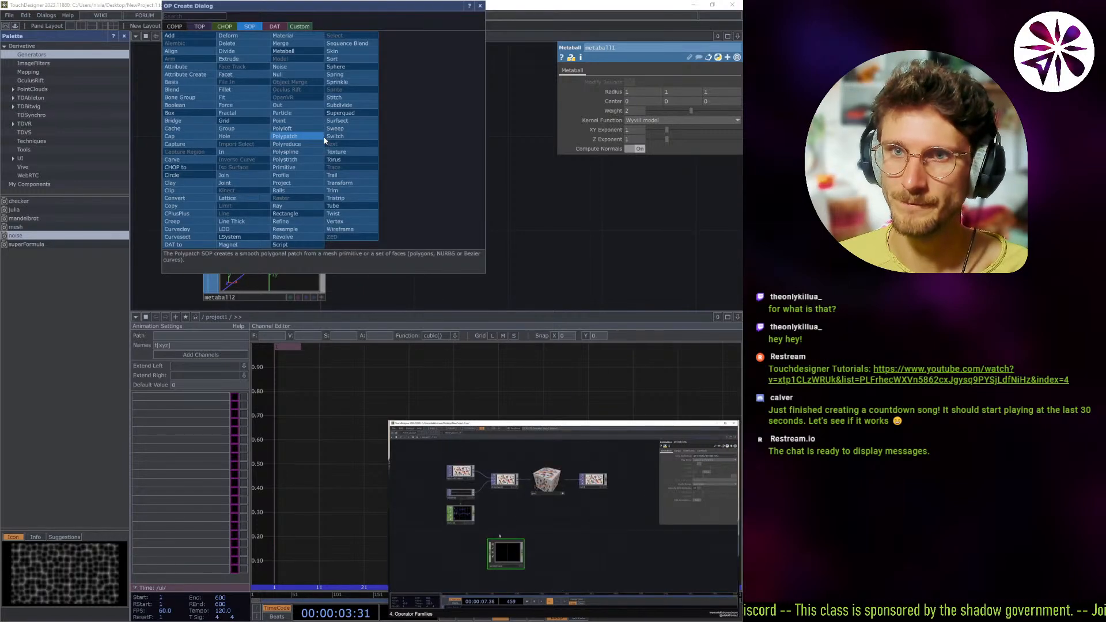
type("join")
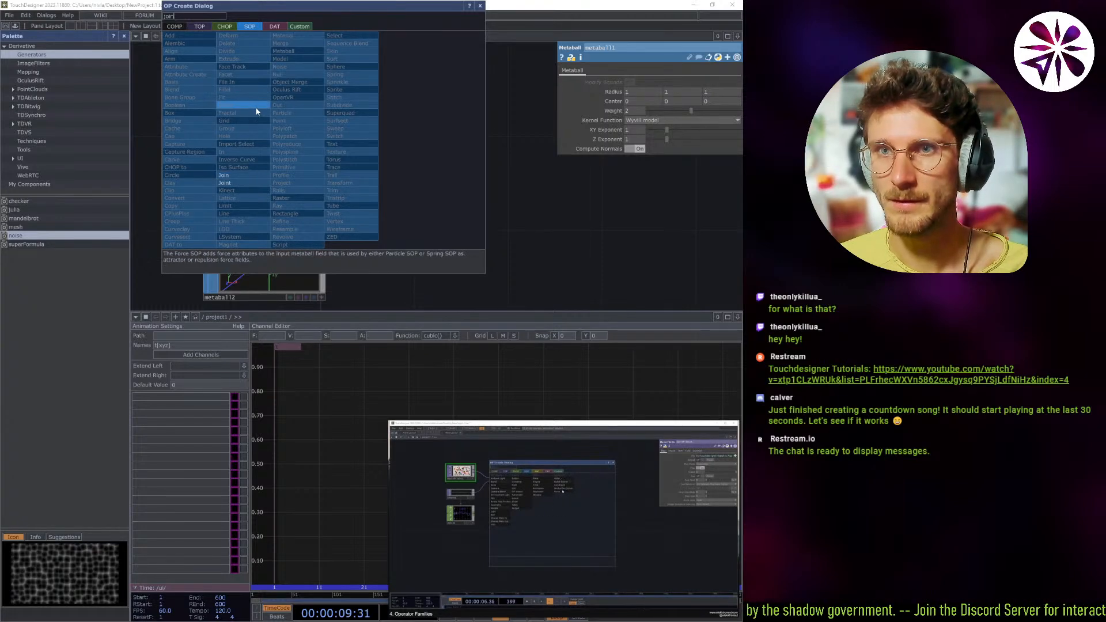
key("BackSpace")
key("BackSpace")
key("BackSpace")
key("BackSpace")
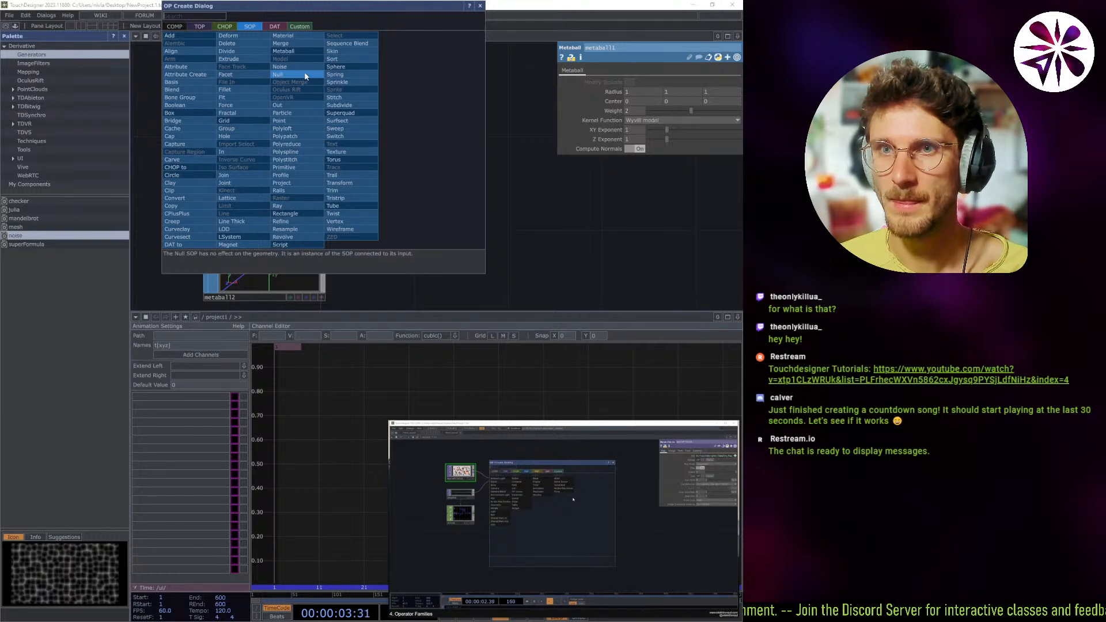
left_click(297, 44)
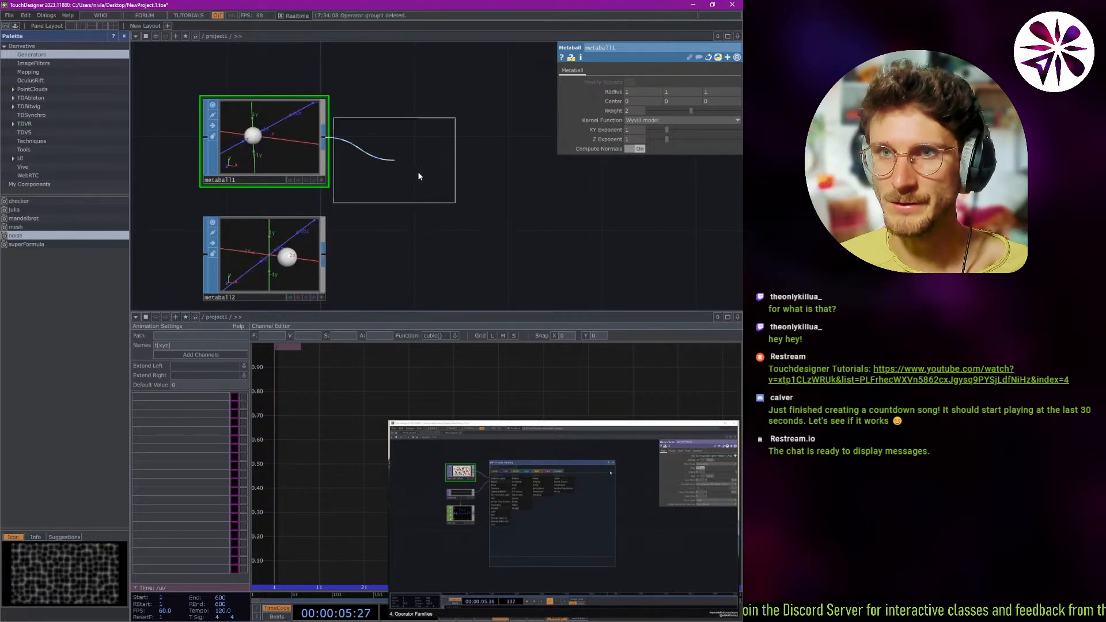
left_click(423, 167)
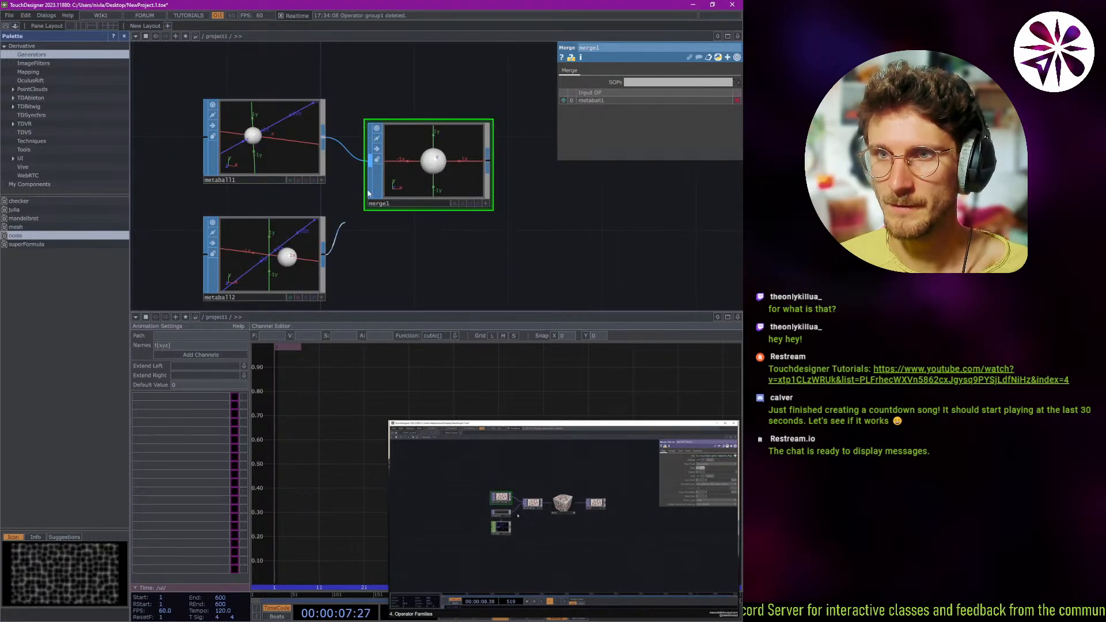
left_click_drag(323, 249, 387, 162)
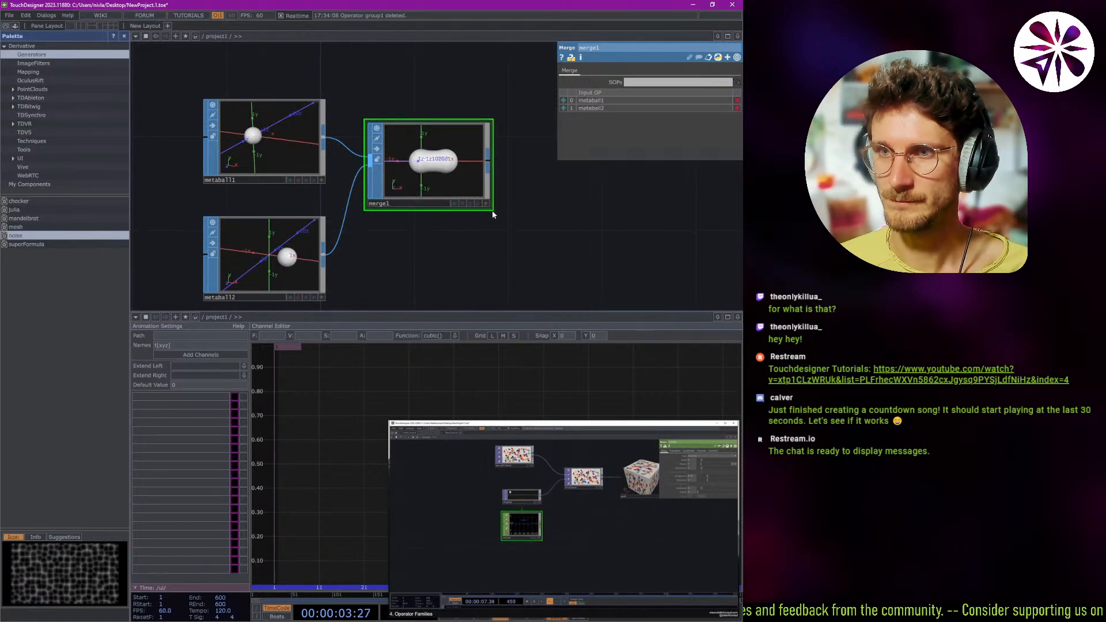
Enlarge the merge1 node for a bigger preview, and move metaball2 up closer to metaball1.
left_click_drag(492, 209, 586, 295)
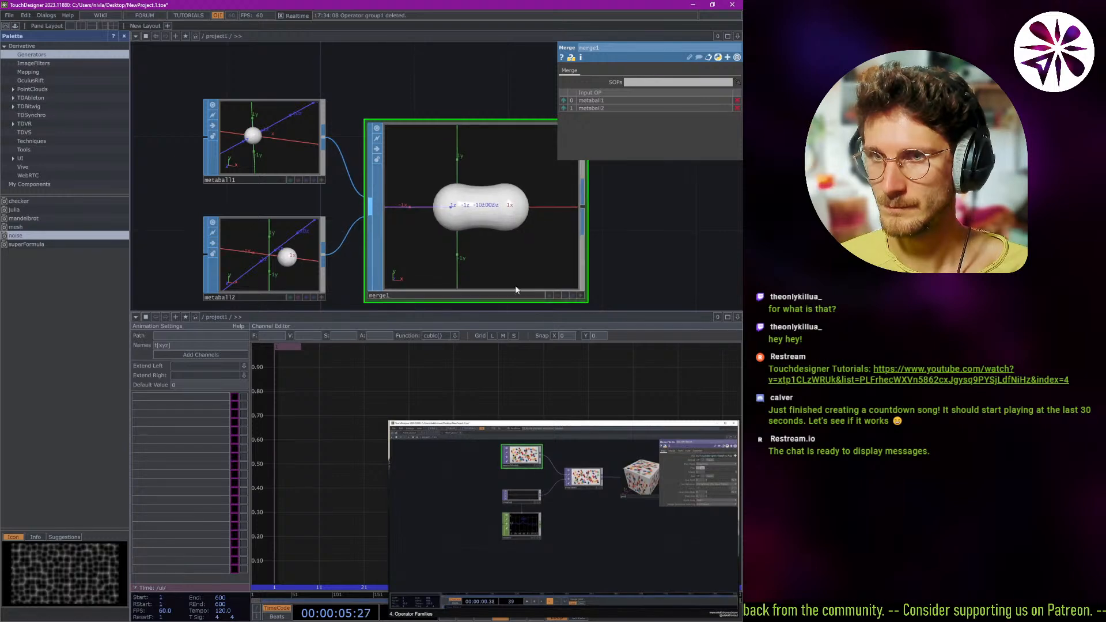
left_click(287, 266)
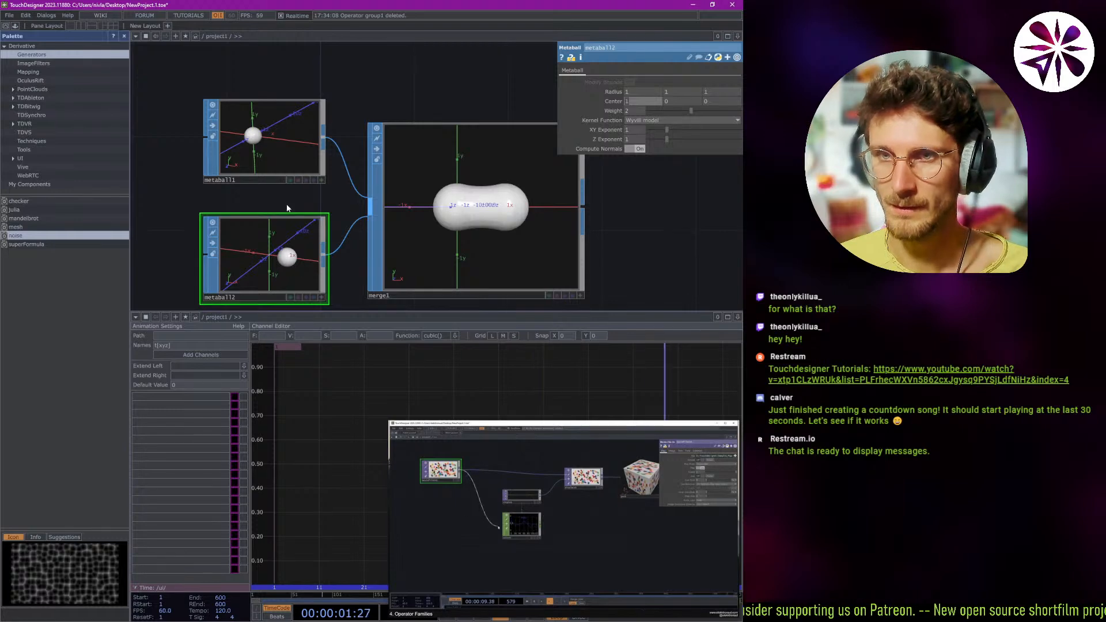
left_click_drag(296, 265, 296, 242)
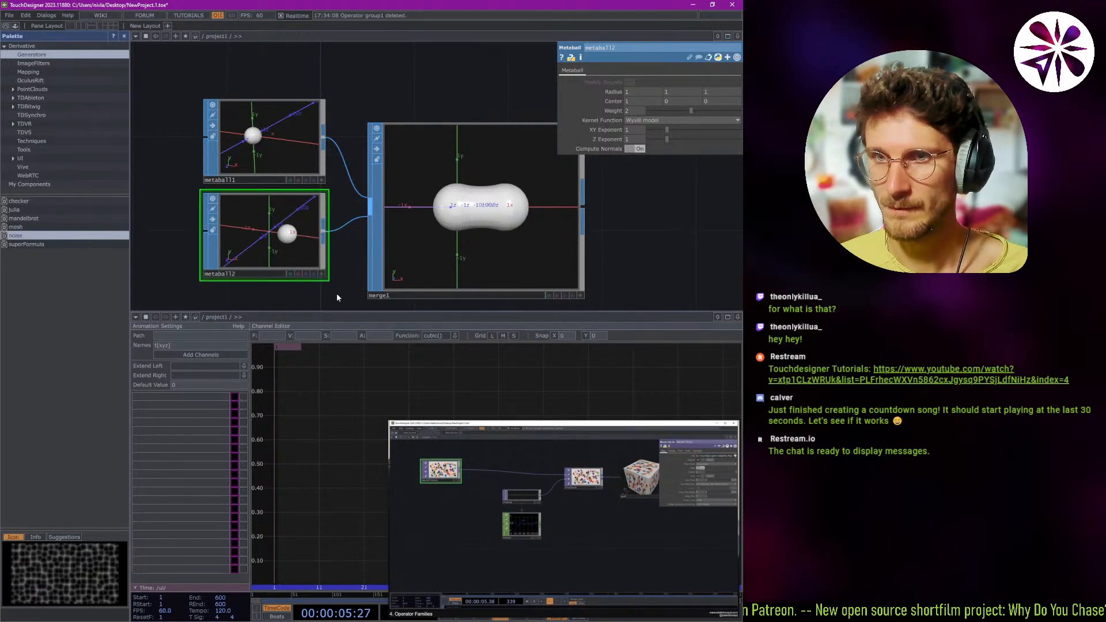
Try to wire the lfo1 CHOP into metaball1's input.
key("Tab")
left_click(356, 81)
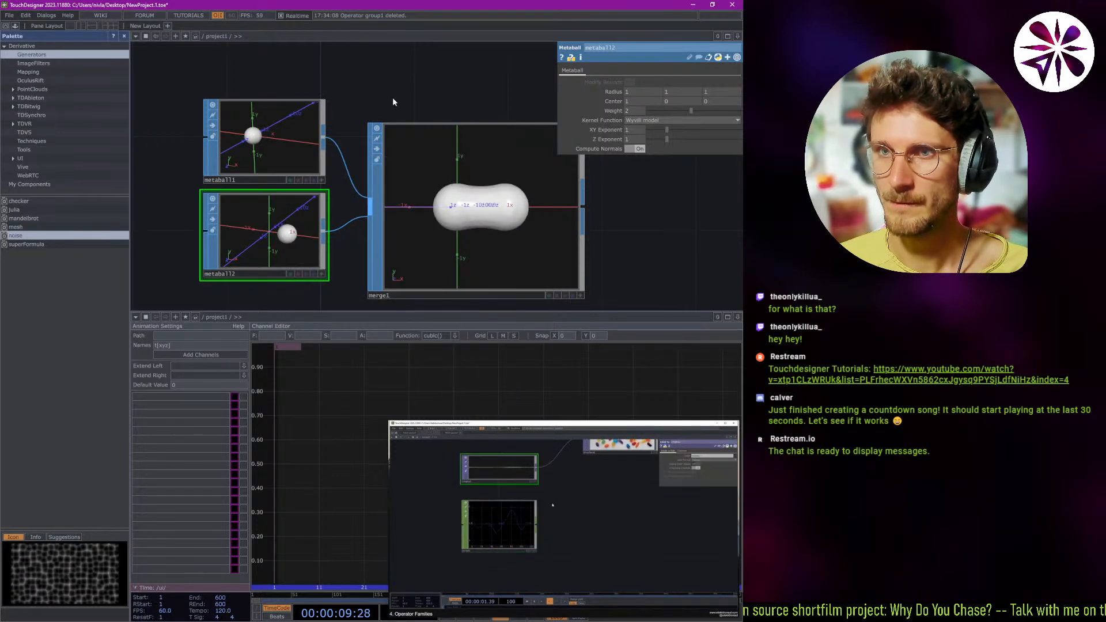
scroll(366, 78, "down", 3)
left_click_drag(360, 74, 400, 80)
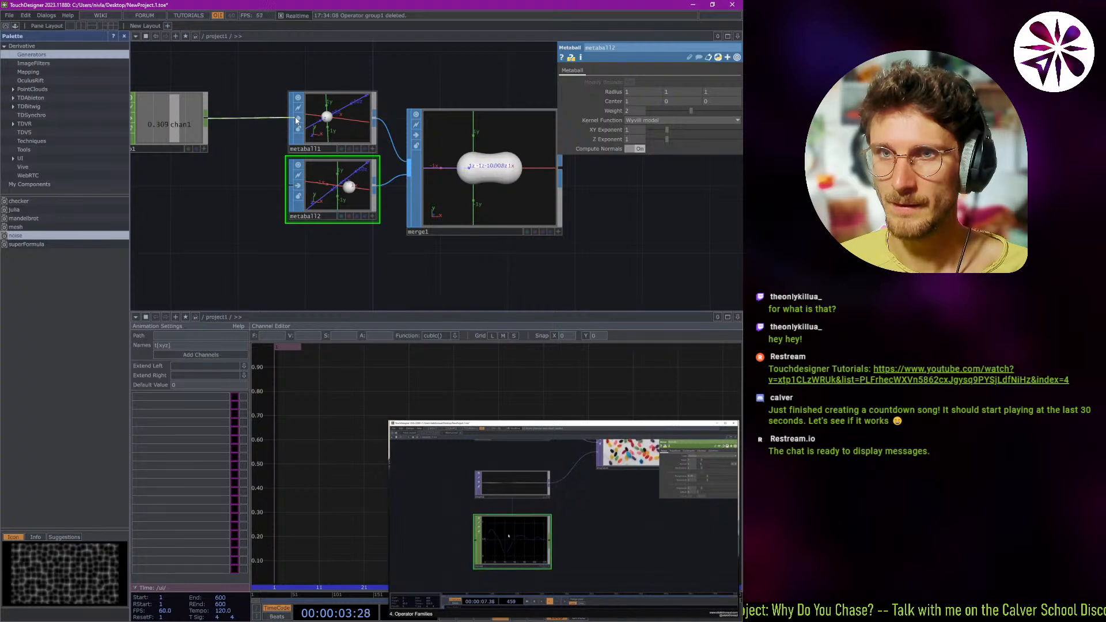
left_click_drag(185, 176, 219, 188)
mouse_move(565, 614)
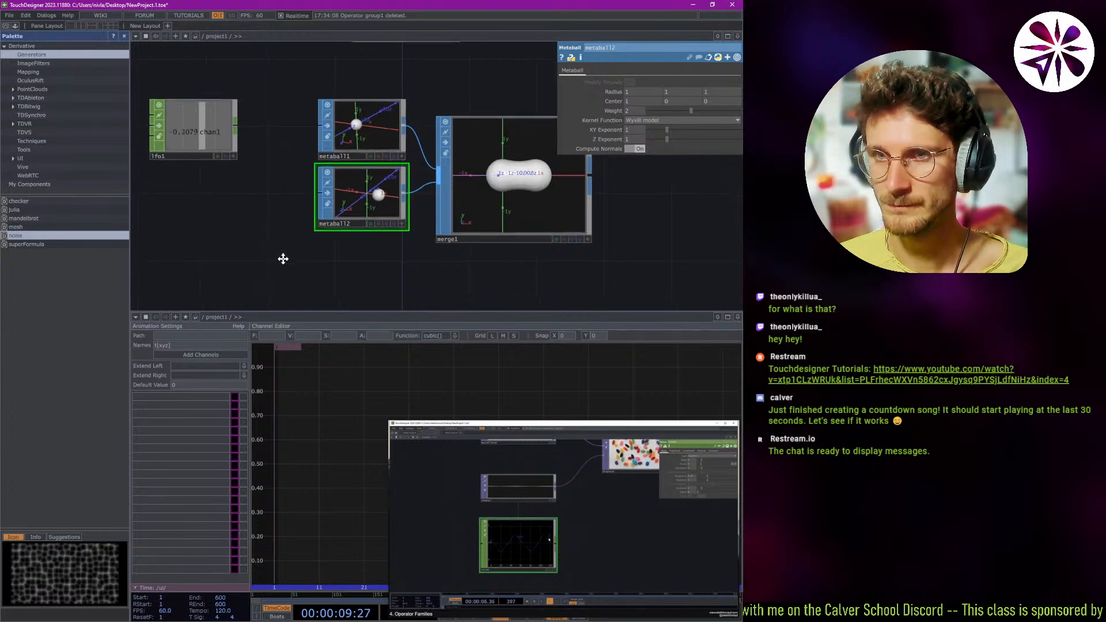
Add a Noise CHOP to the network below lfo1.
right_click(227, 226)
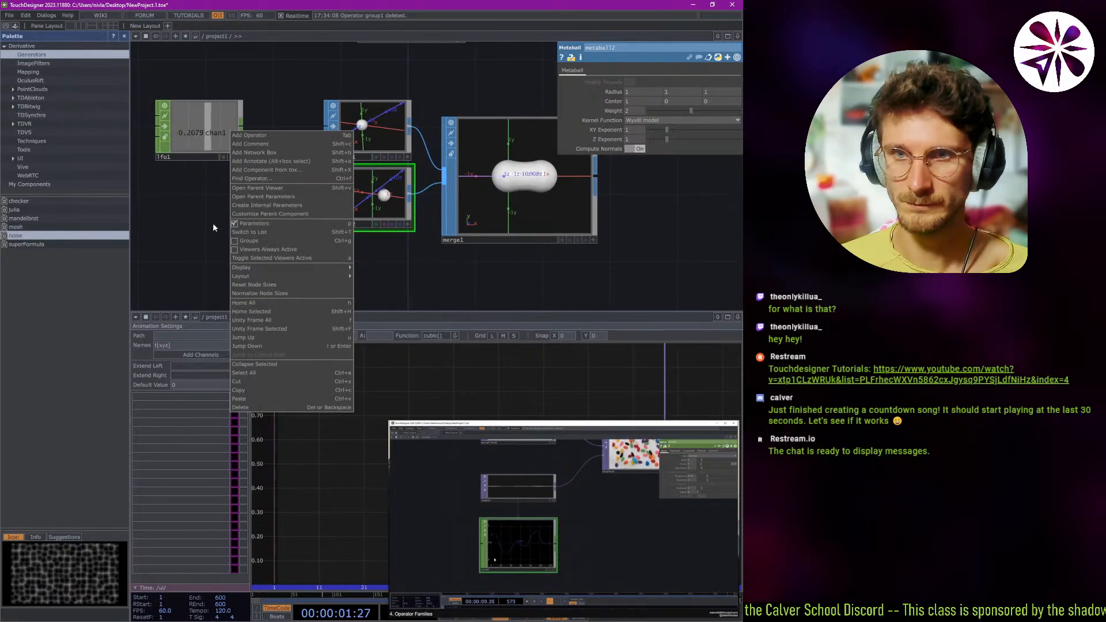
left_click(214, 227)
key("Tab")
key("Tab")
key("Tab")
key("Tab")
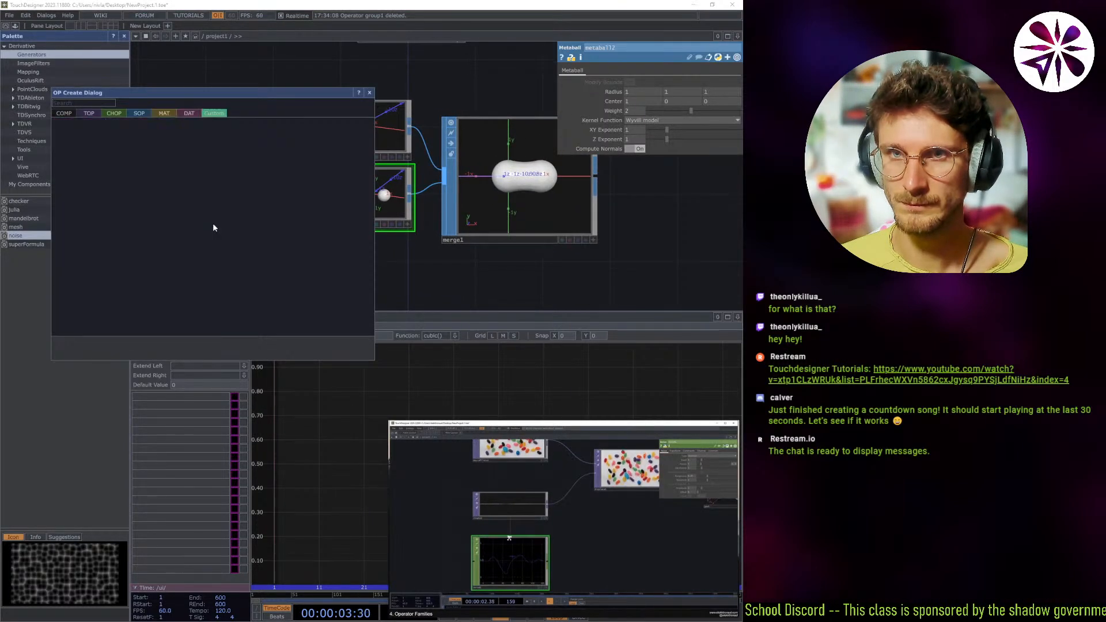
key("Tab")
key("Tab")
key("Tab")
type("noi")
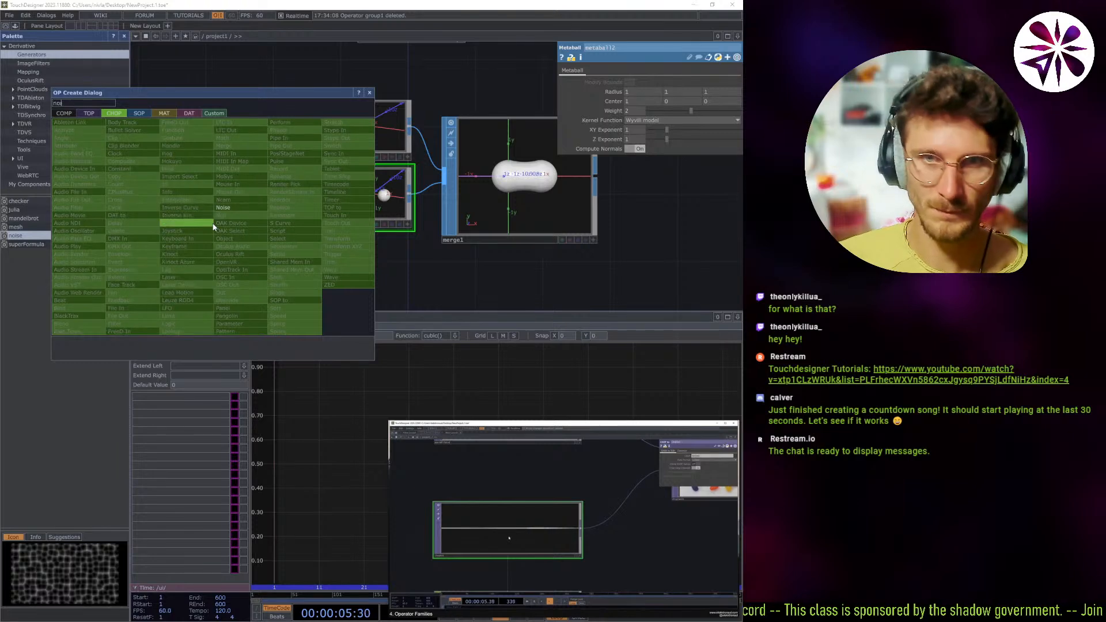
left_click(227, 208)
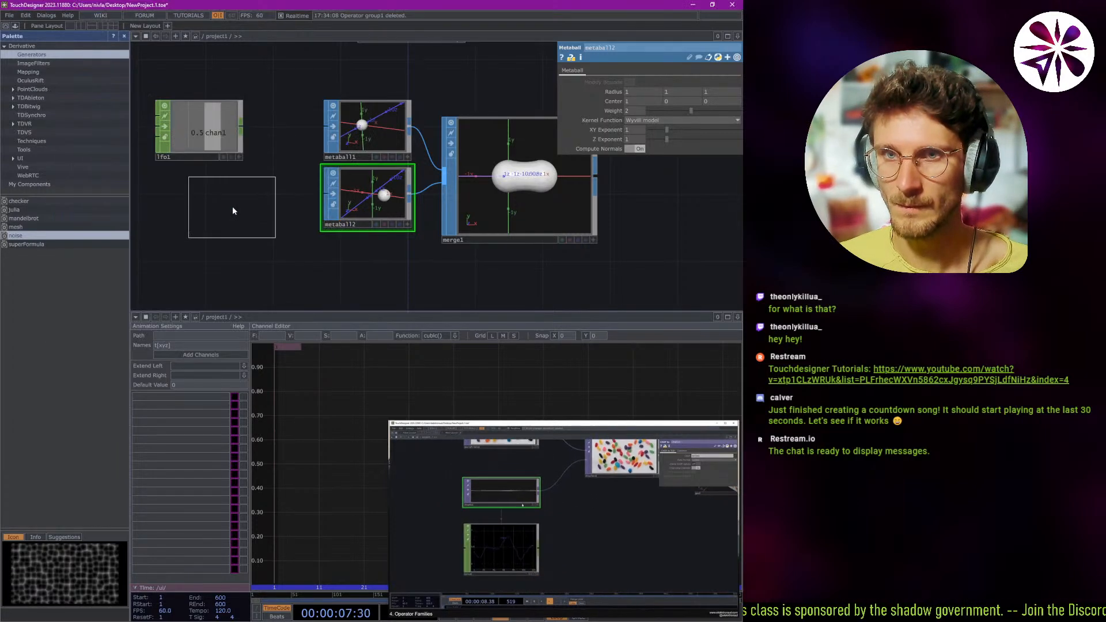
left_click(220, 234)
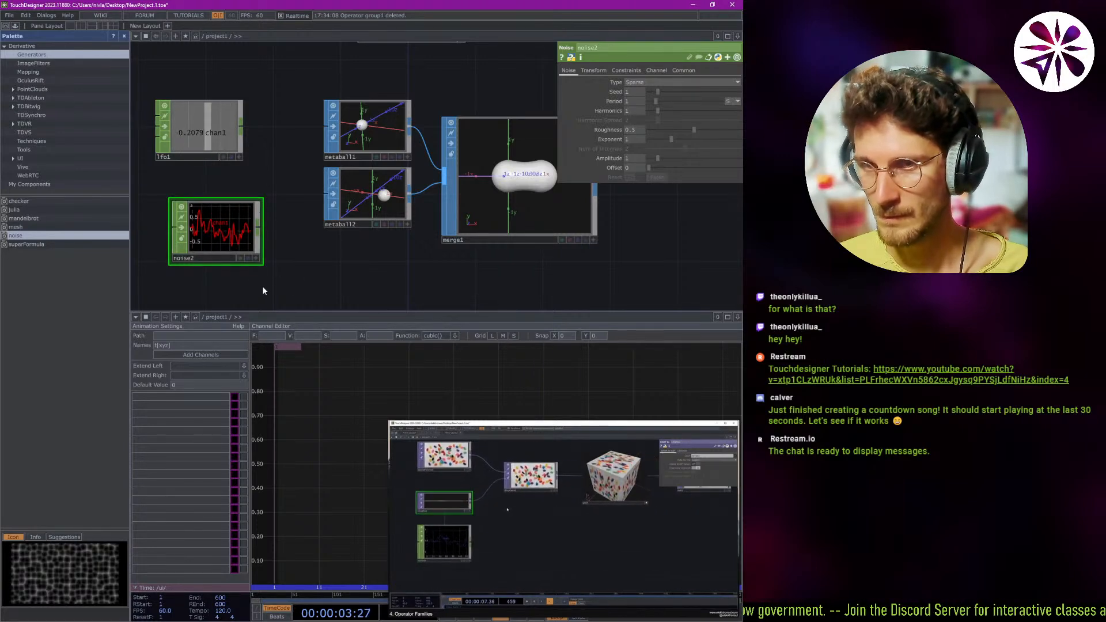
Examine the waveform of the new Noise CHOP up close and its place beside the metaball nodes.
scroll(225, 265, "up", 2)
scroll(220, 265, "down", 2)
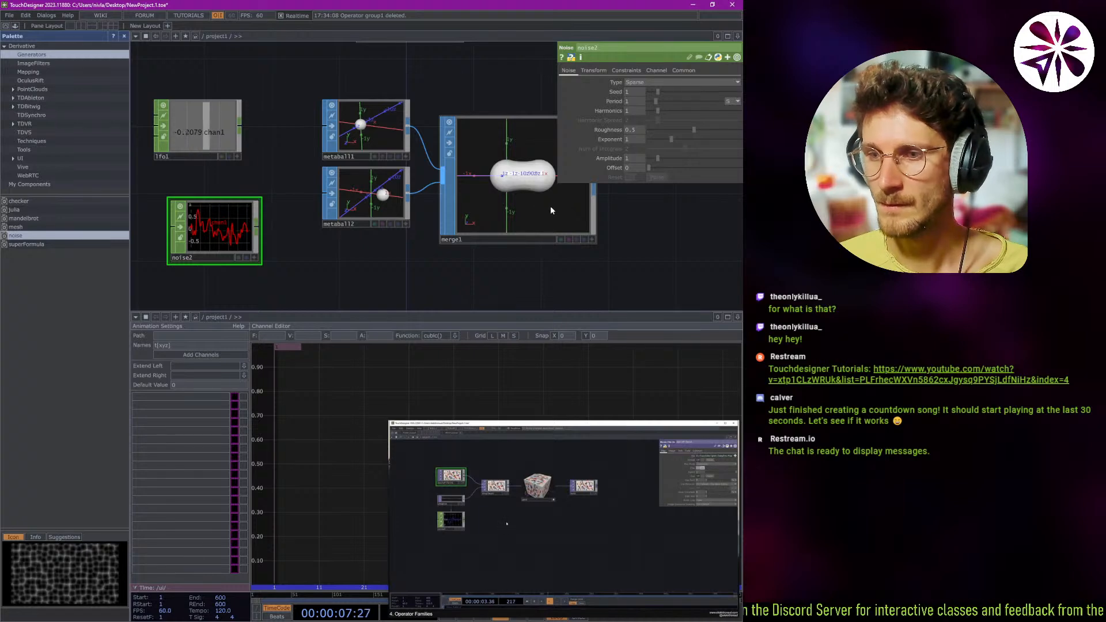
scroll(221, 229, "up", 3)
scroll(210, 228, "up", 10)
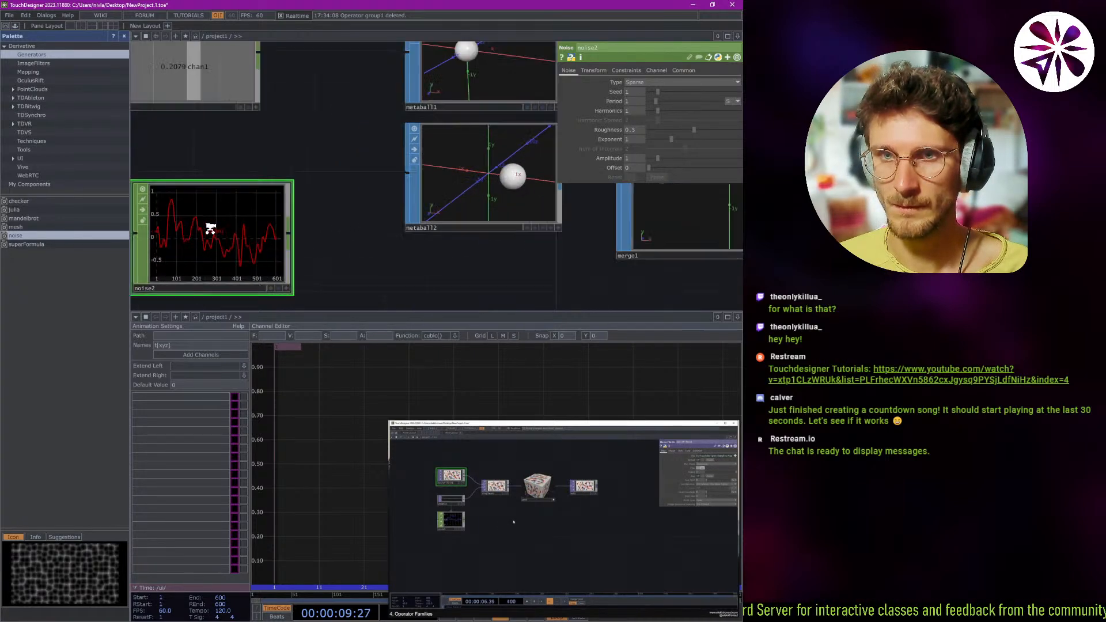
scroll(311, 213, "down", 12)
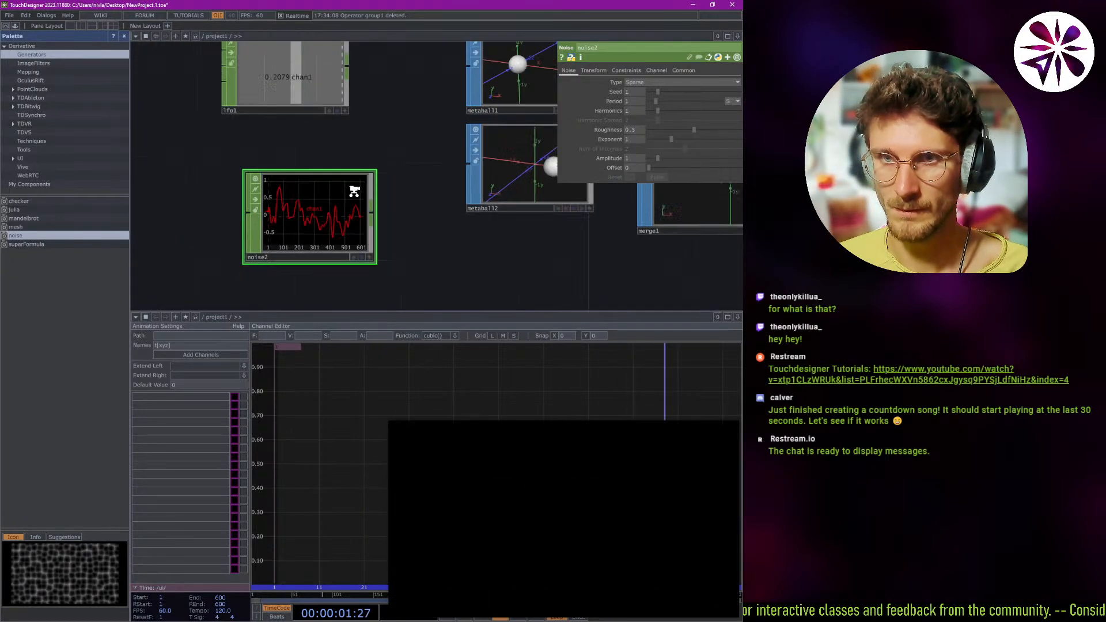
scroll(339, 201, "up", 6)
scroll(348, 182, "down", 4)
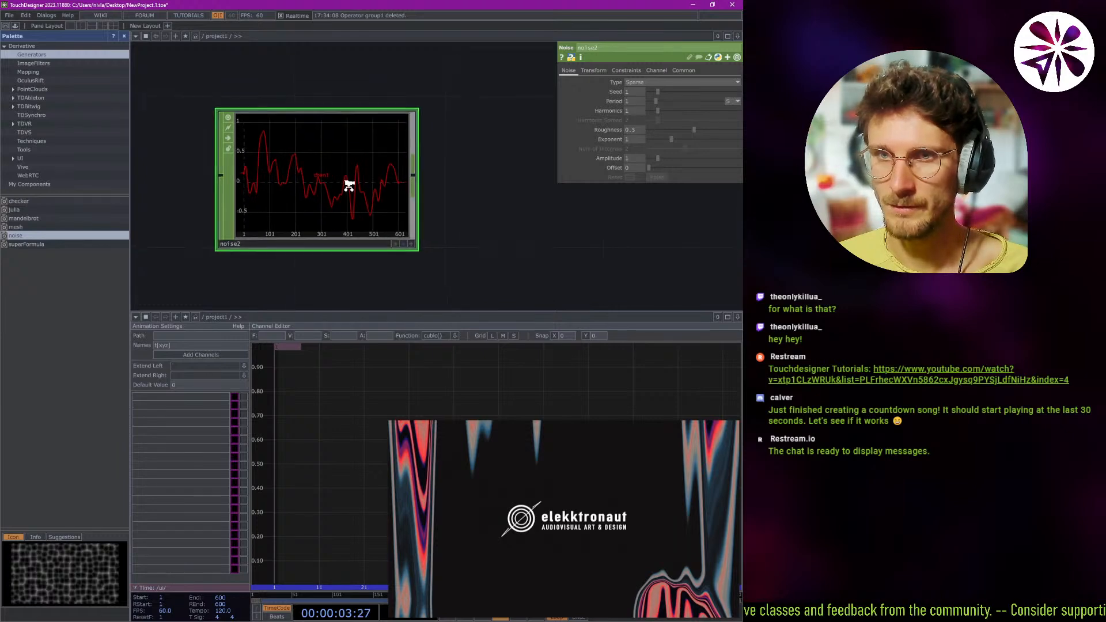
left_click_drag(331, 180, 321, 175)
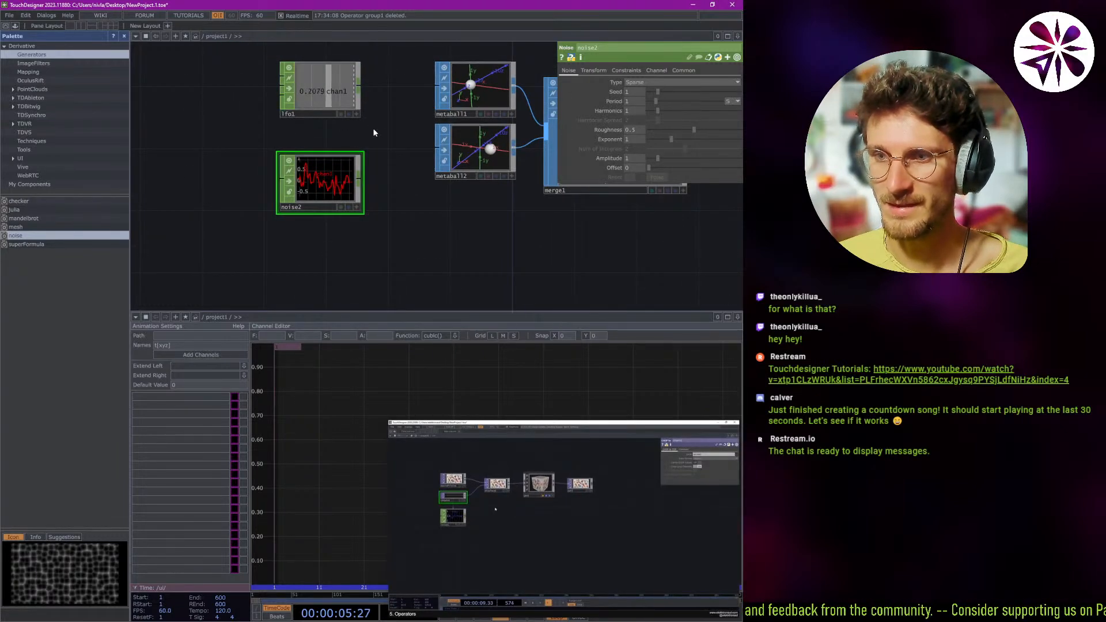
left_click_drag(370, 147, 360, 183)
mouse_move(426, 422)
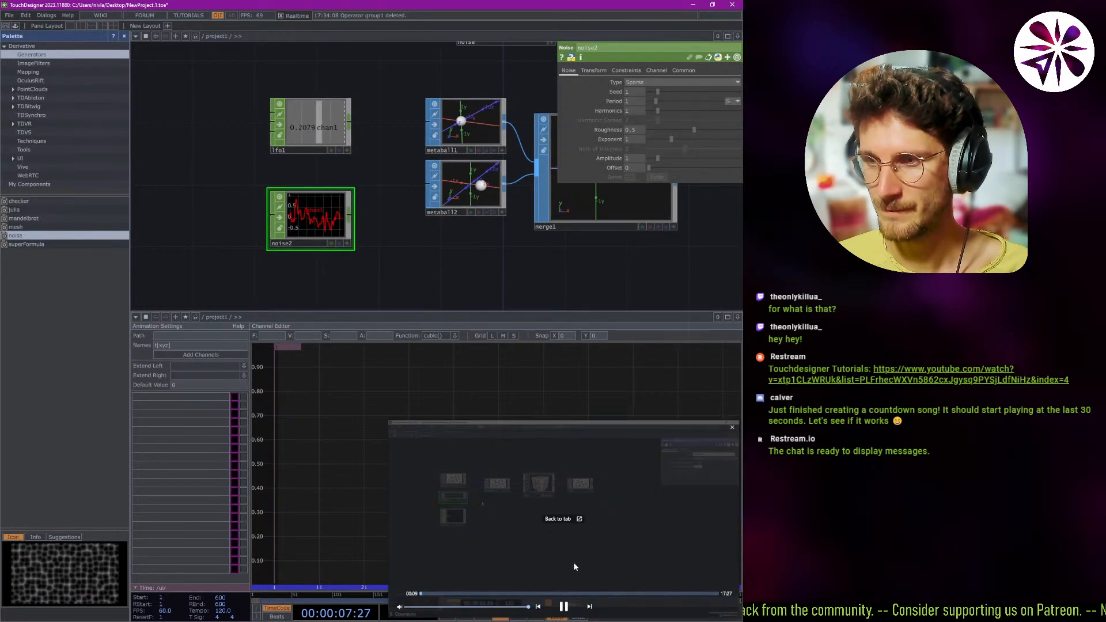
Try switching metaball1's Center X to expression mode and to bind mode, undoing each change.
scroll(380, 222, "up", 4)
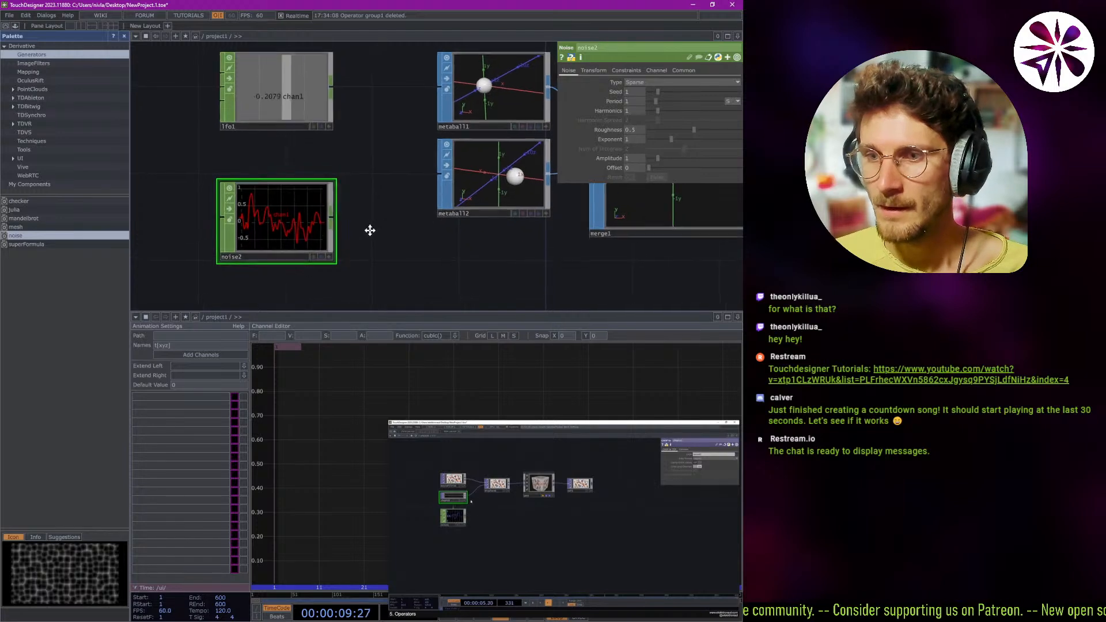
left_click_drag(346, 254, 246, 255)
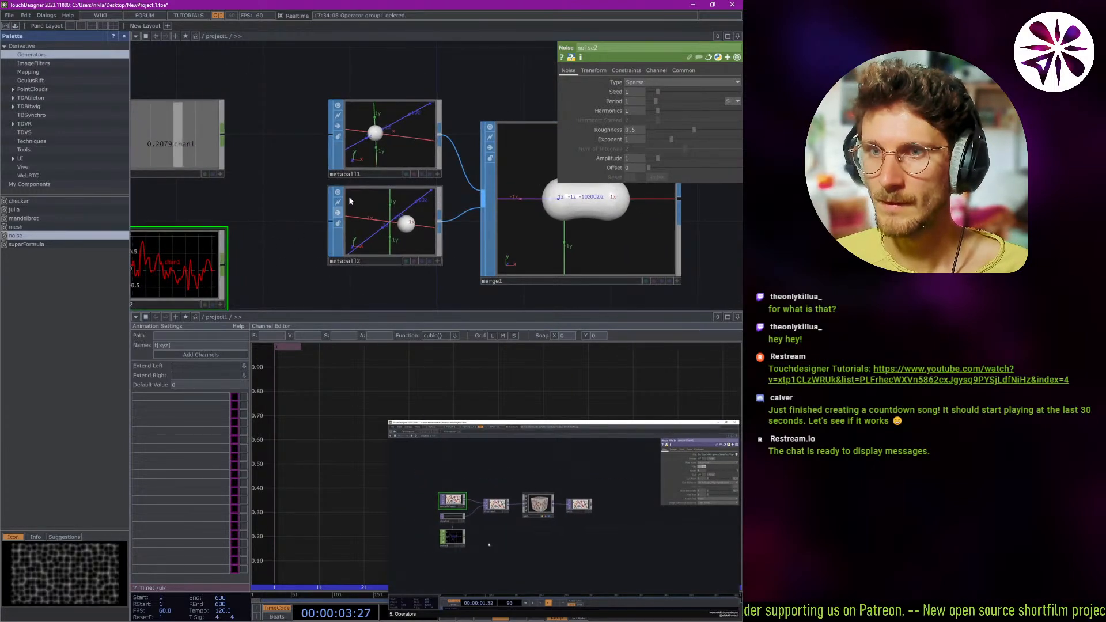
left_click(338, 171)
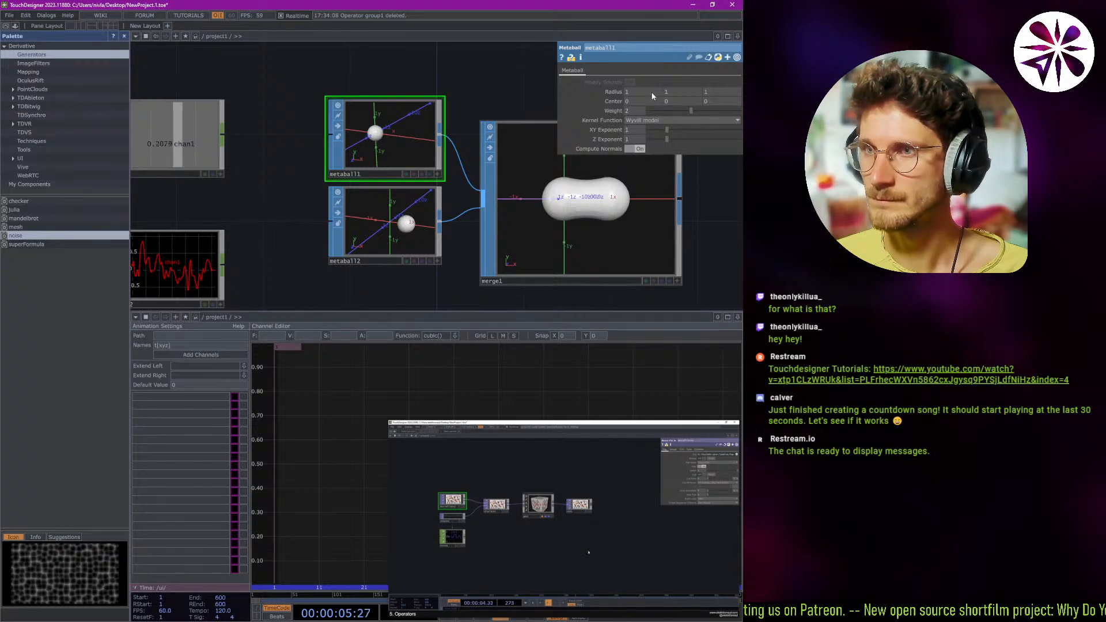
left_click(562, 102)
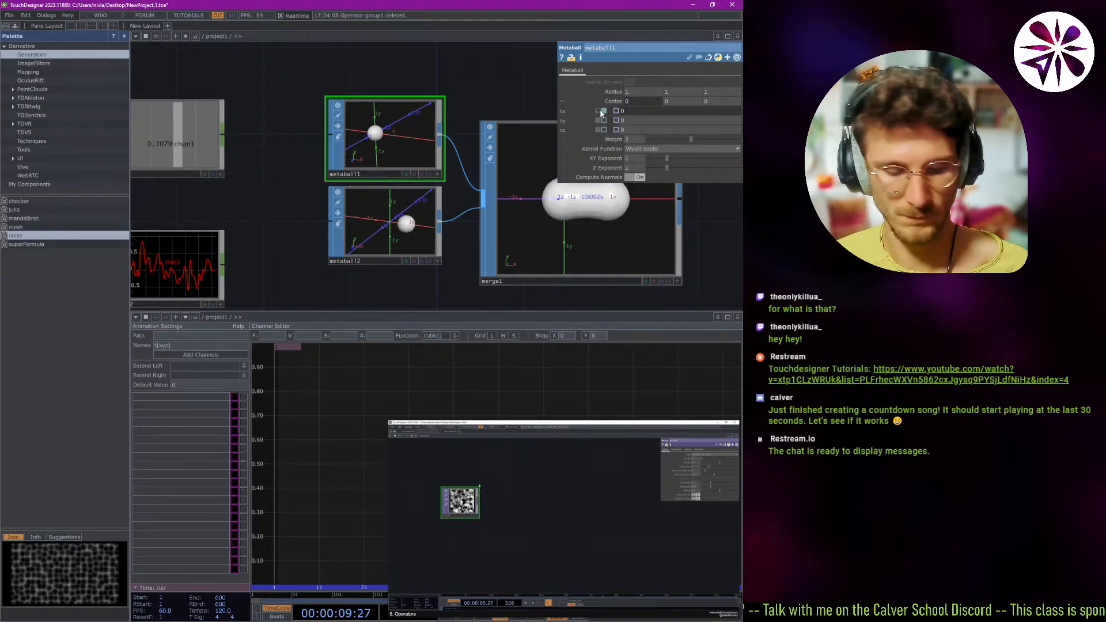
key("ctrl+z")
left_click(617, 111)
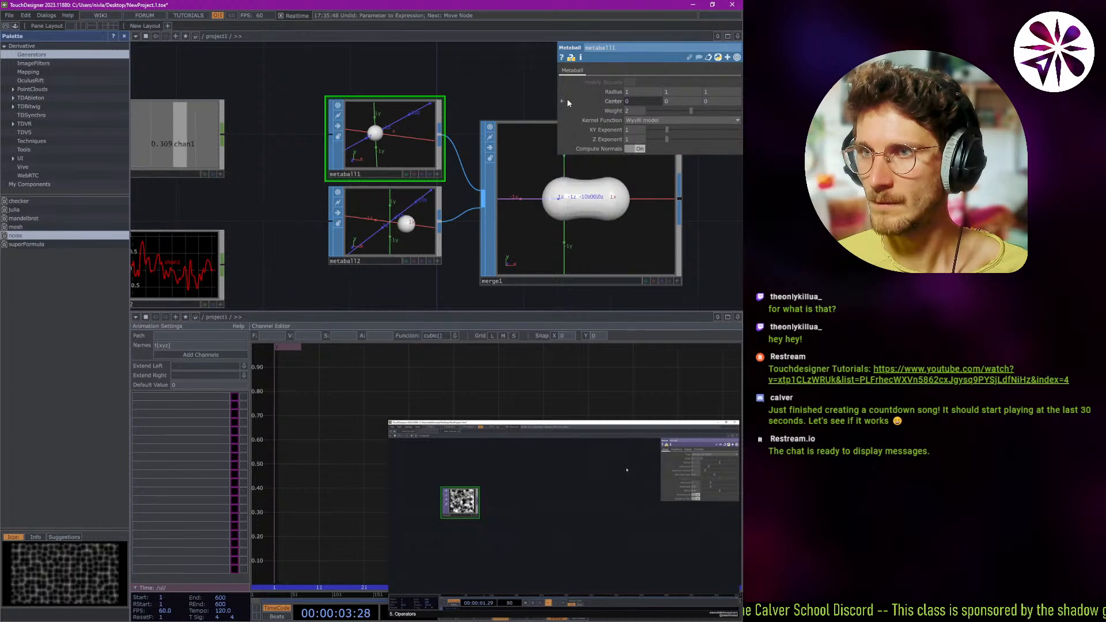
key("ctrl+z")
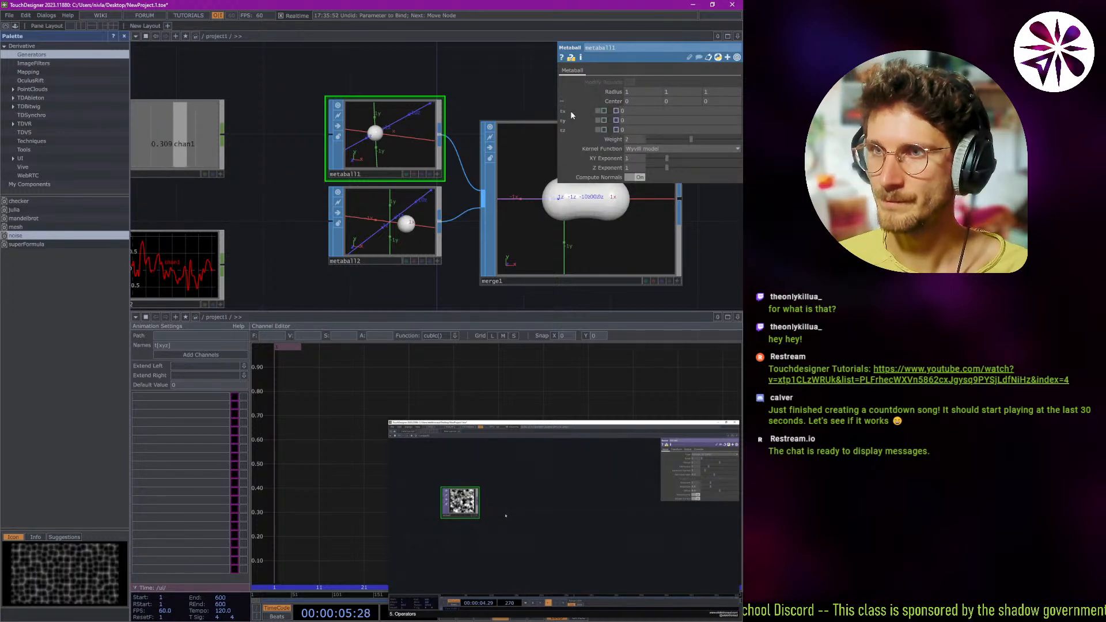
Close the lower pane holding the animation channel editor.
key("Tab")
left_click(331, 68)
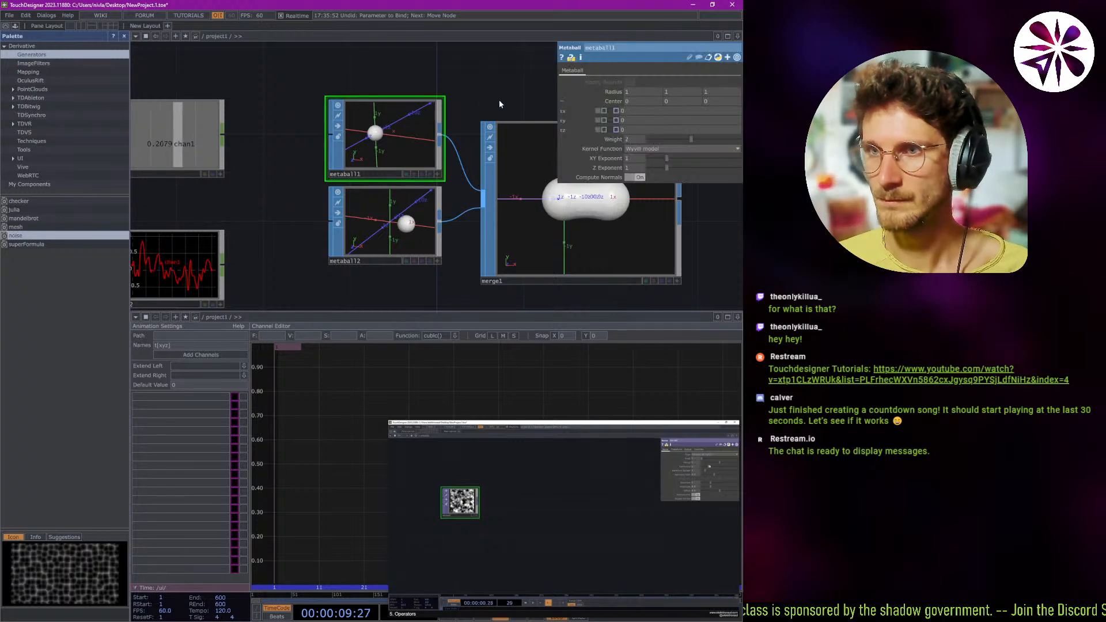
left_click_drag(491, 98, 406, 92)
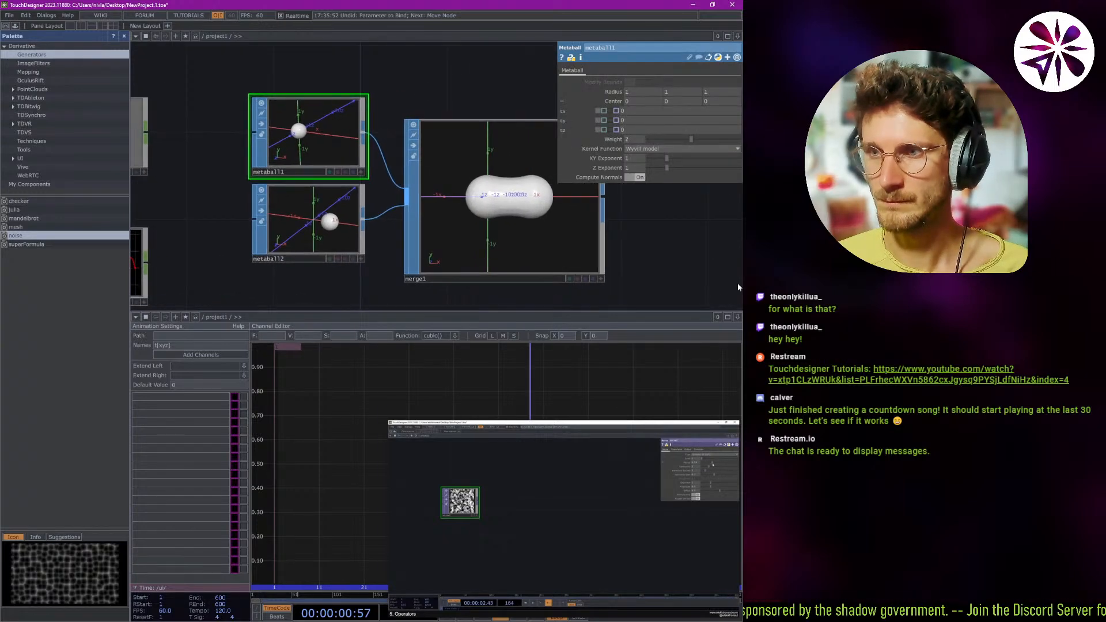
left_click(738, 318)
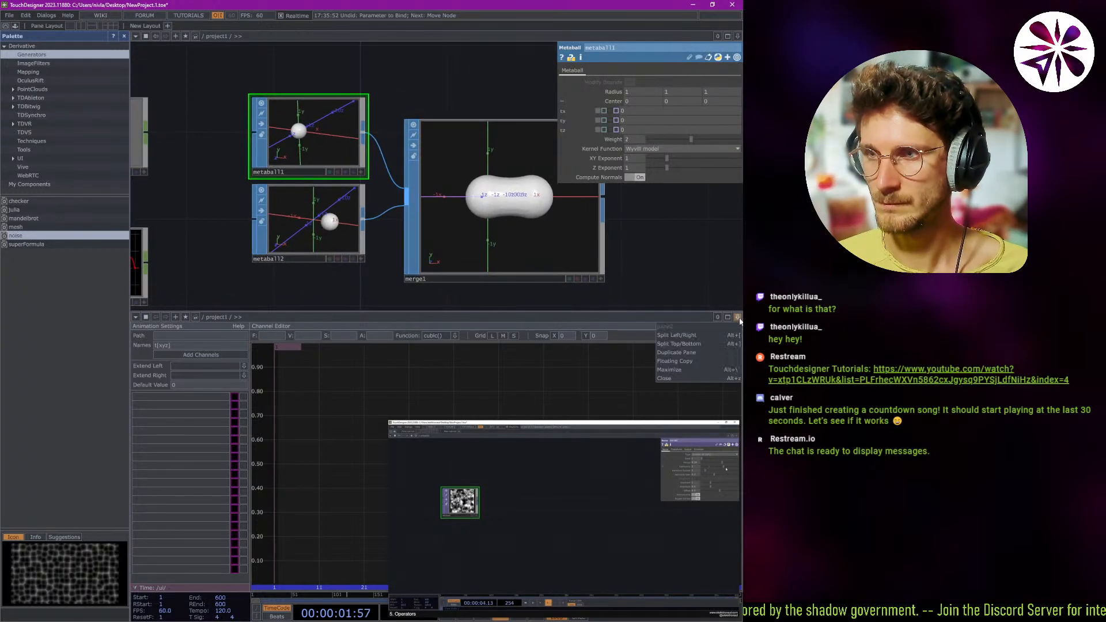
left_click(664, 379)
Move the merge1 node slightly up and farther away from the two metaball nodes.
left_click_drag(467, 305, 425, 154)
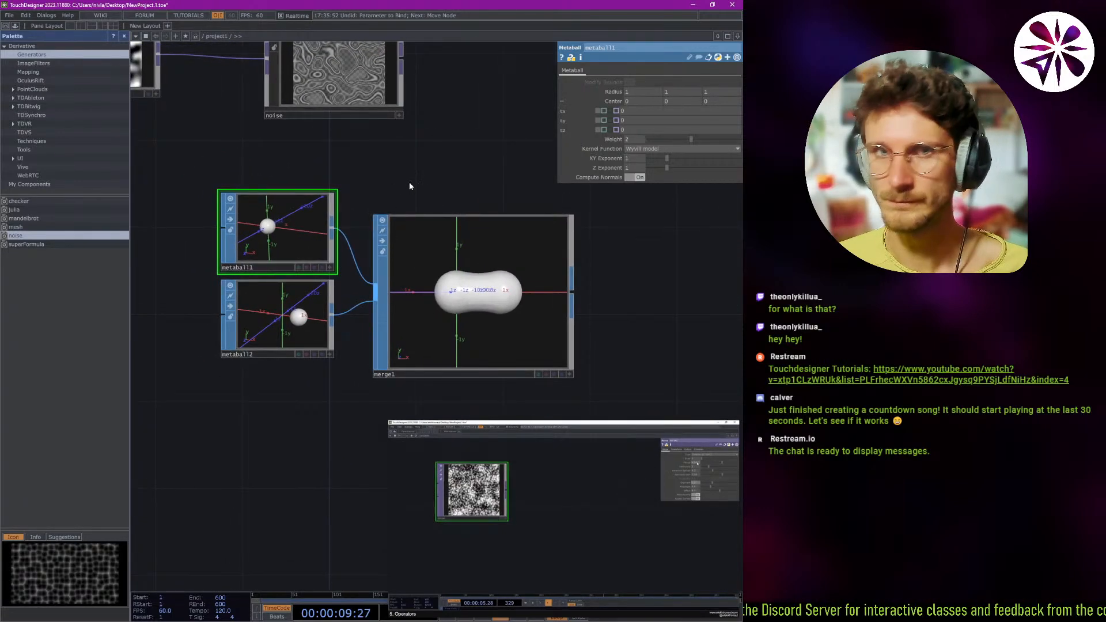
left_click_drag(604, 303, 565, 292)
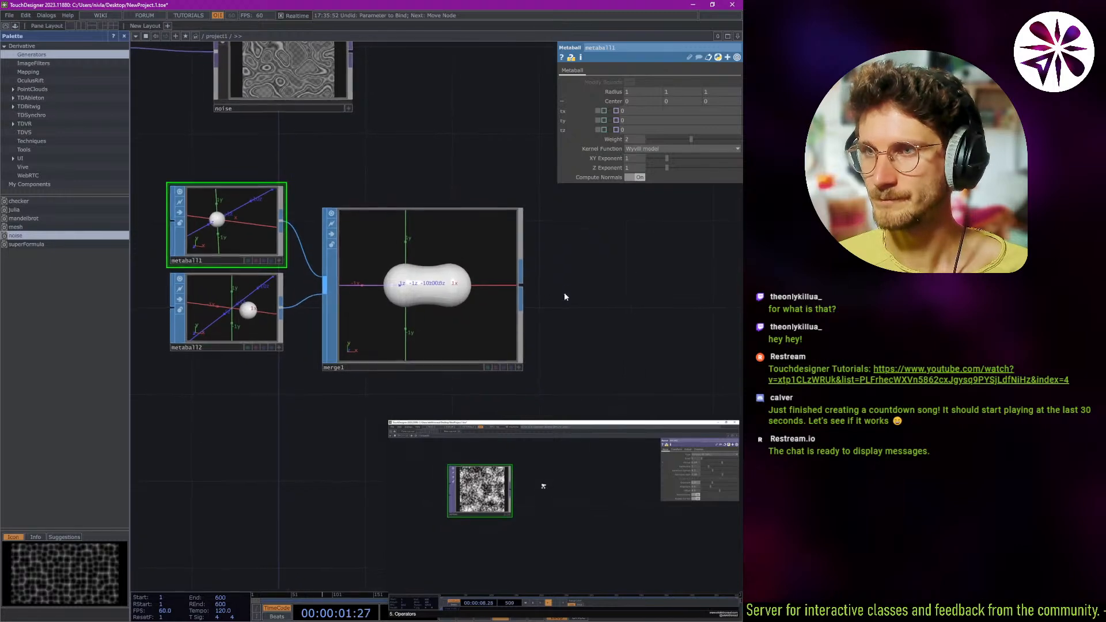
left_click_drag(369, 342, 390, 321)
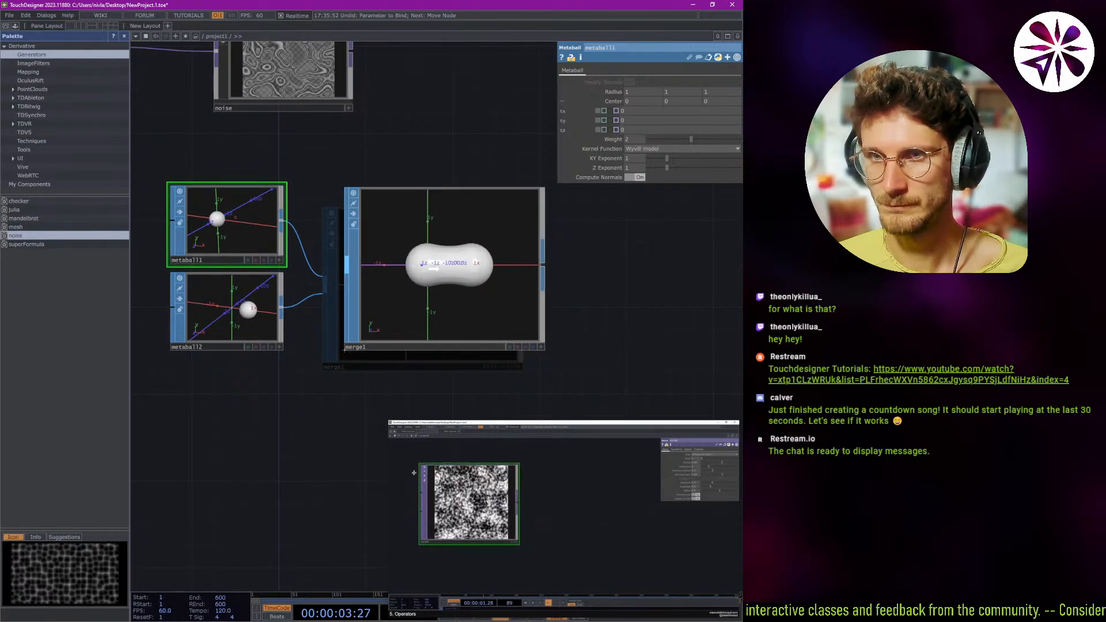
key("Tab")
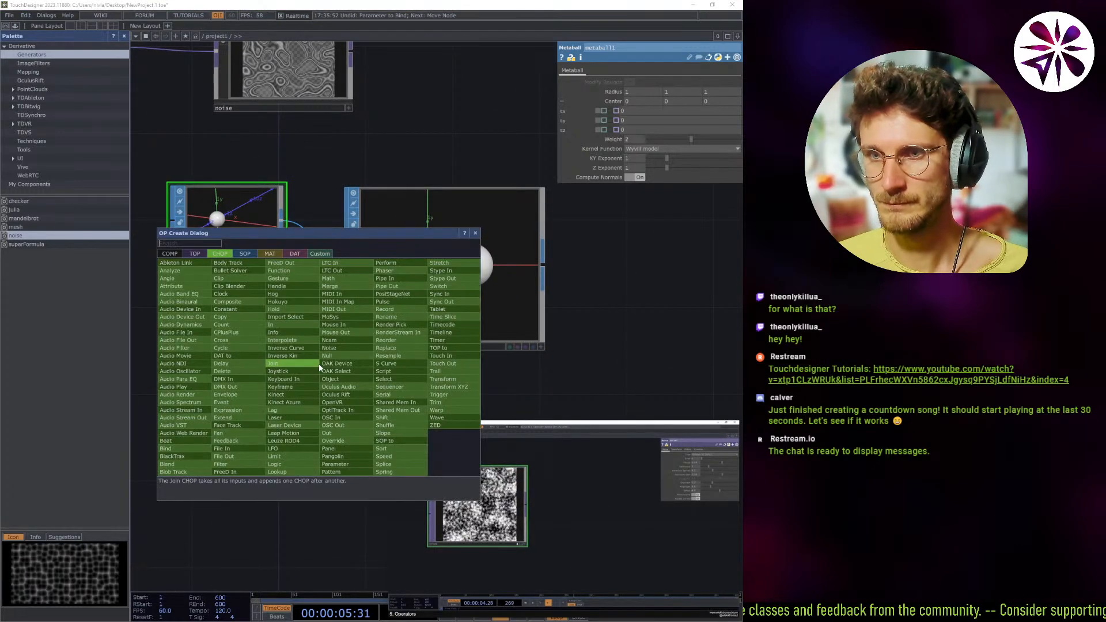
left_click(599, 391)
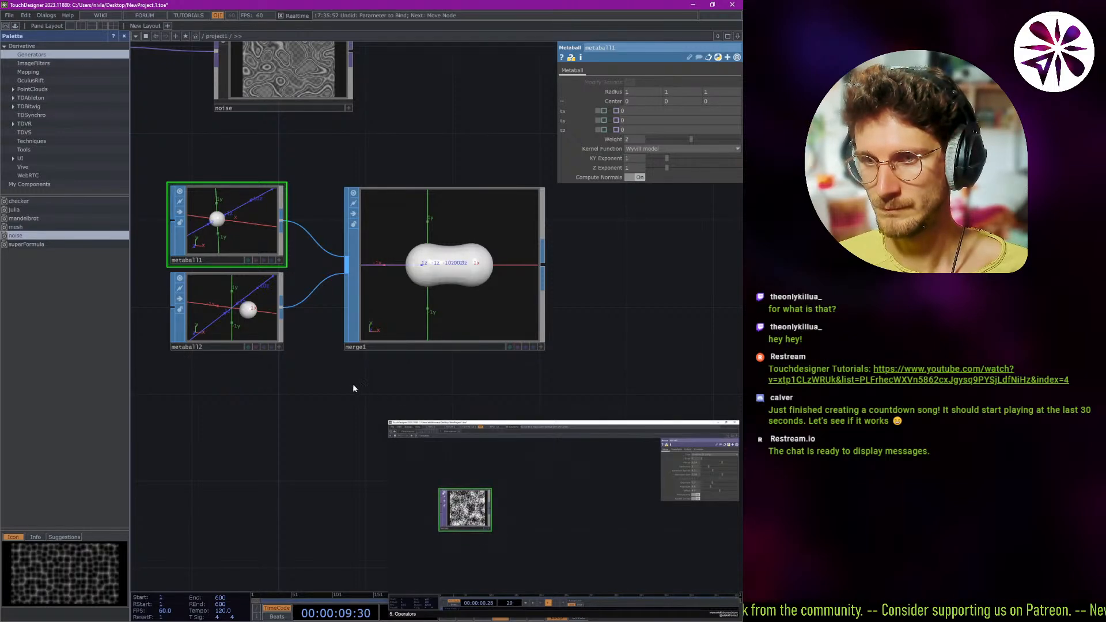
Try adding a Noise SOP below the noise2 CHOP, and delete it.
left_click_drag(351, 383, 390, 381)
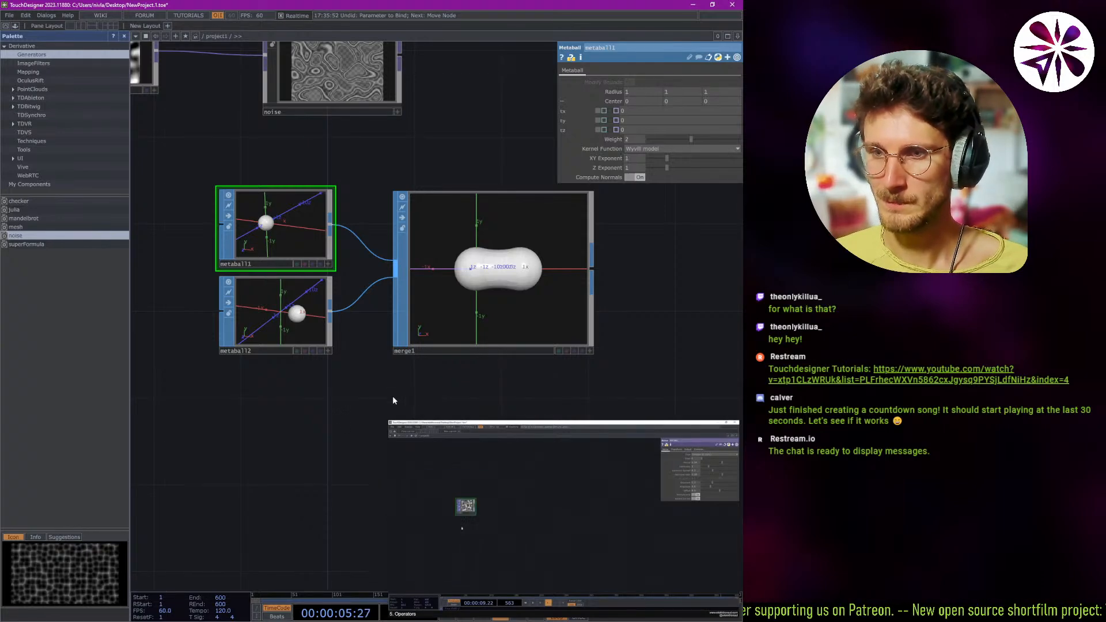
left_click_drag(377, 426, 542, 374)
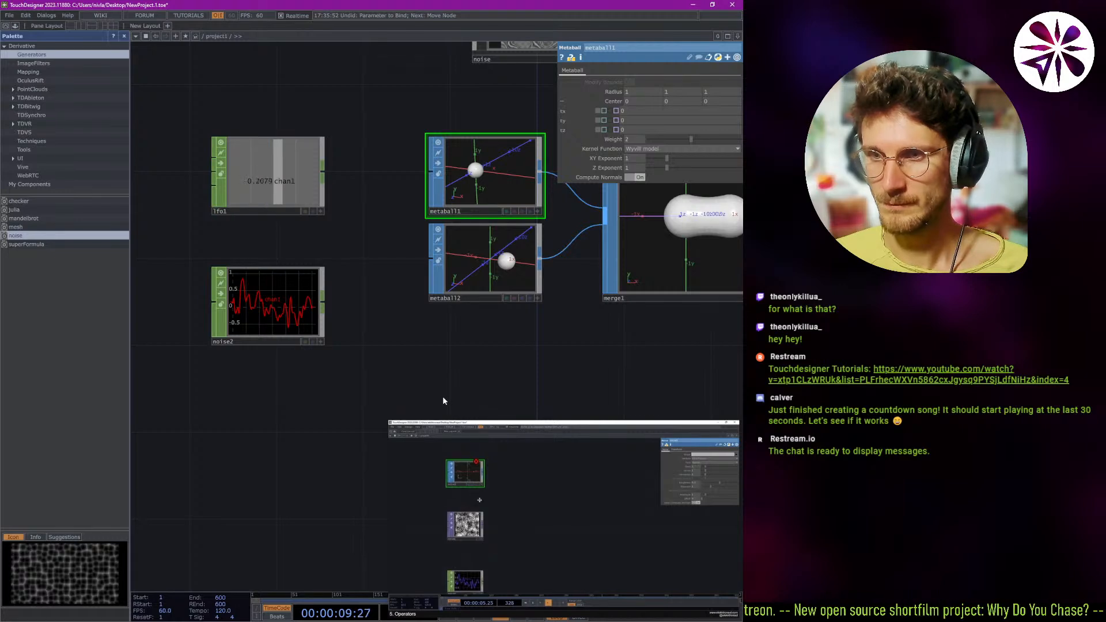
right_click(382, 379)
left_click(353, 372)
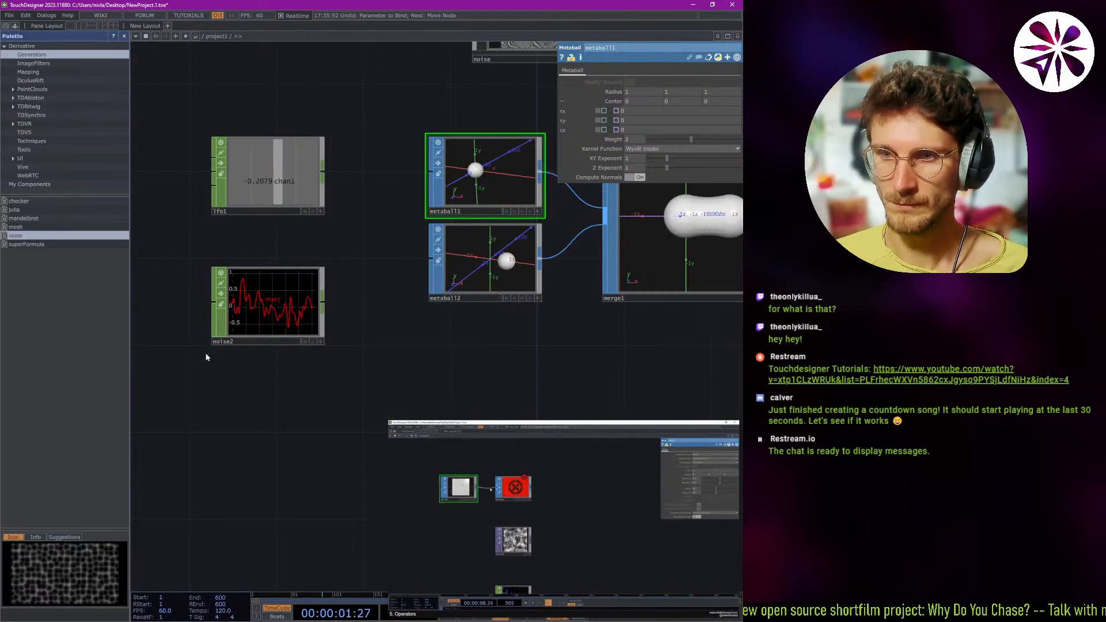
key("Tab")
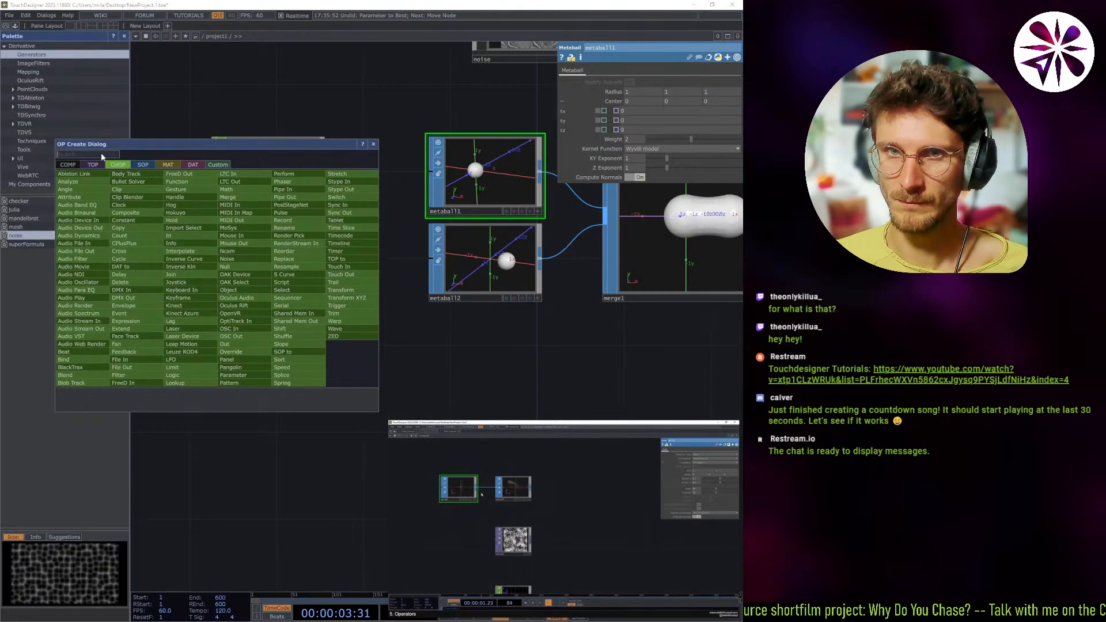
type("noise")
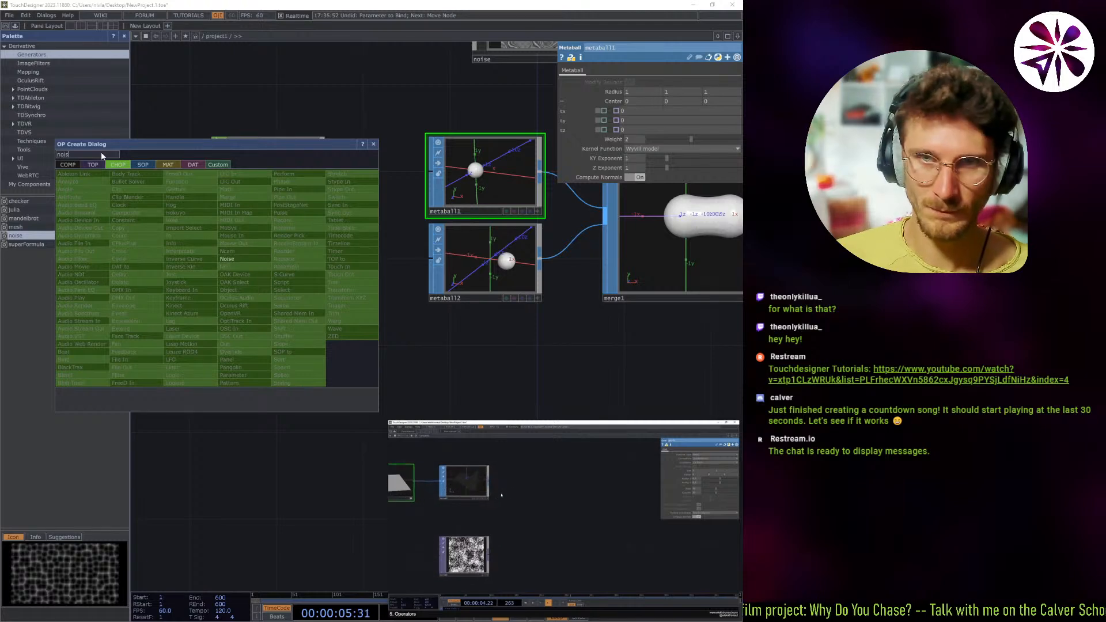
left_click(84, 163)
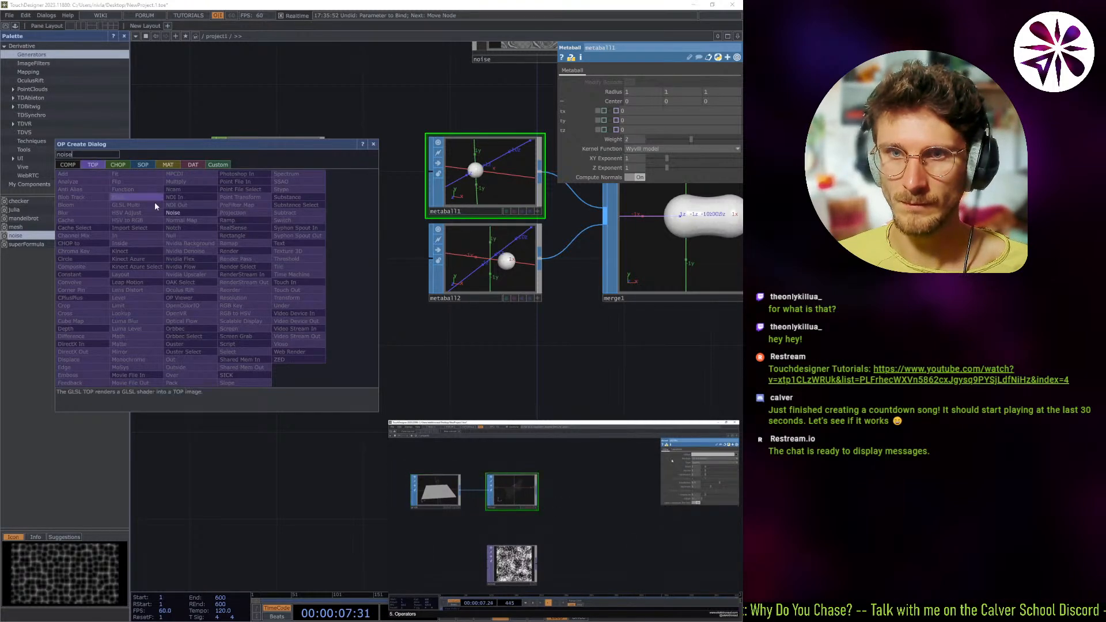
left_click(144, 165)
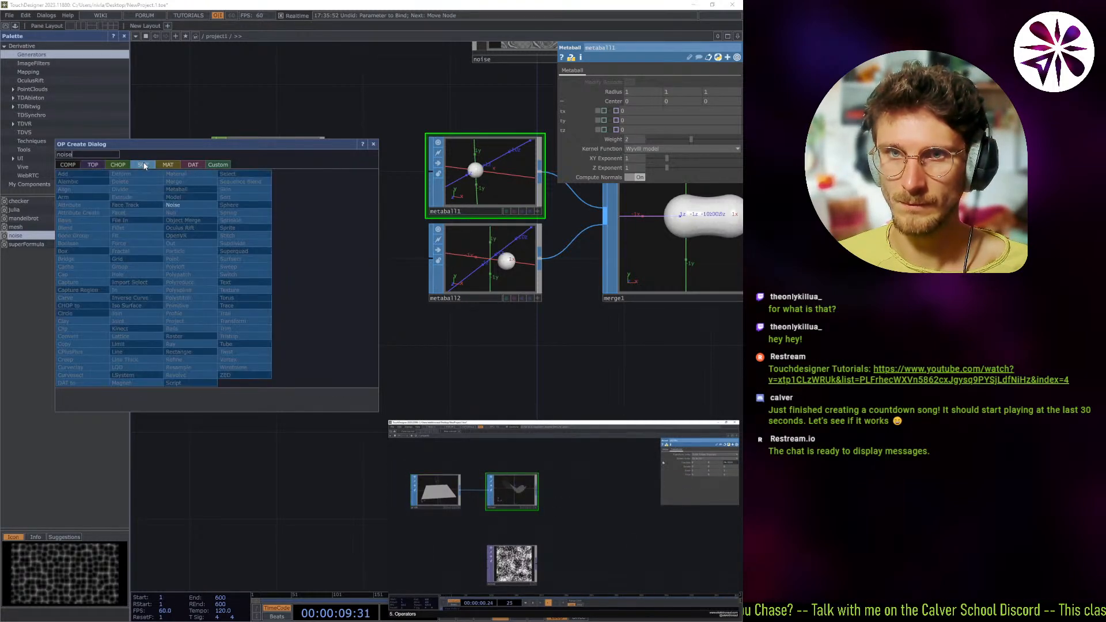
left_click(183, 205)
left_click(298, 476)
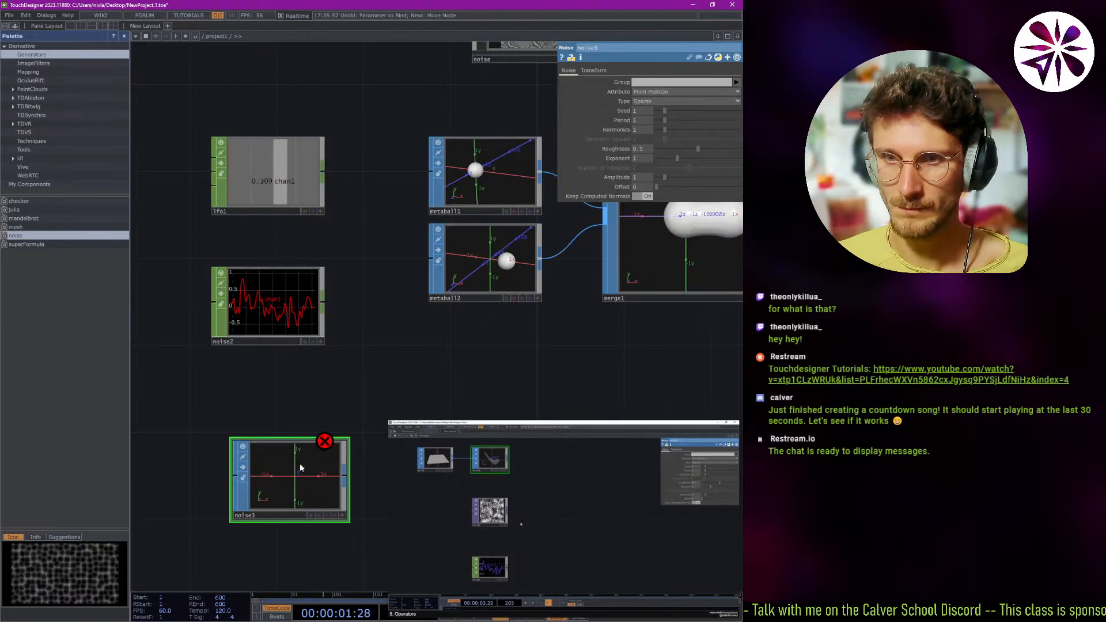
key("Delete")
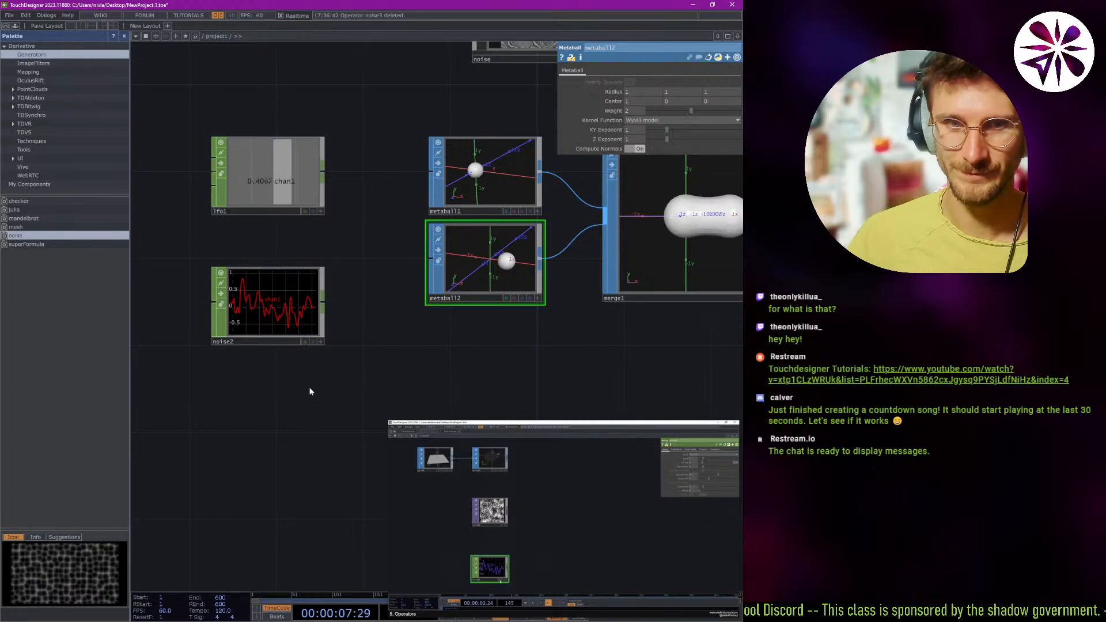
Show the noise2 waveform as the network background and turn that display off again.
left_click(313, 342)
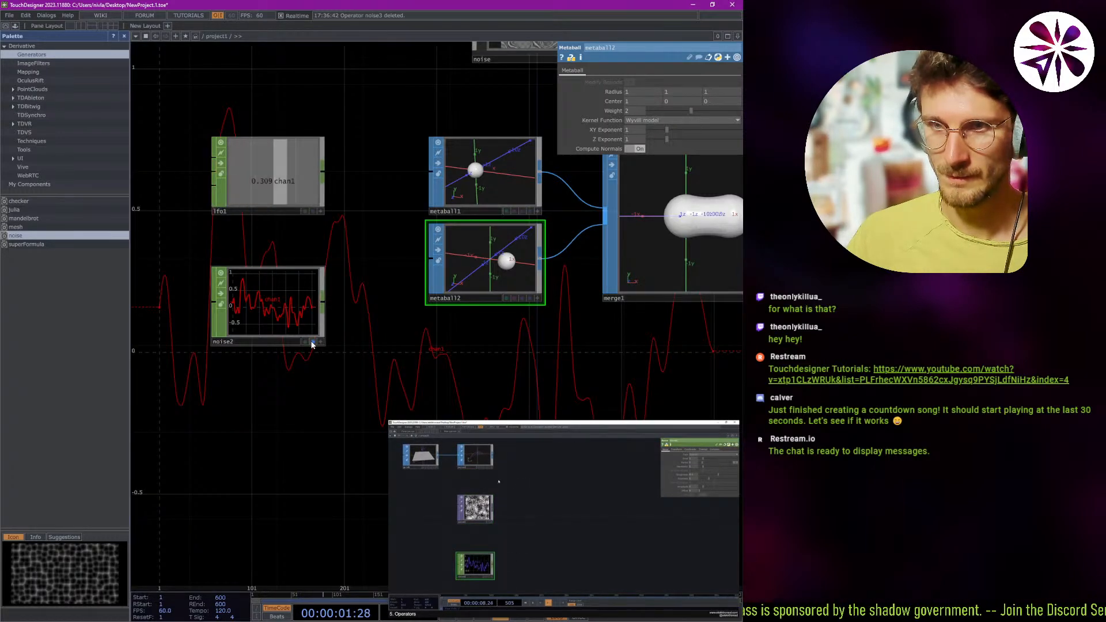
left_click(310, 342)
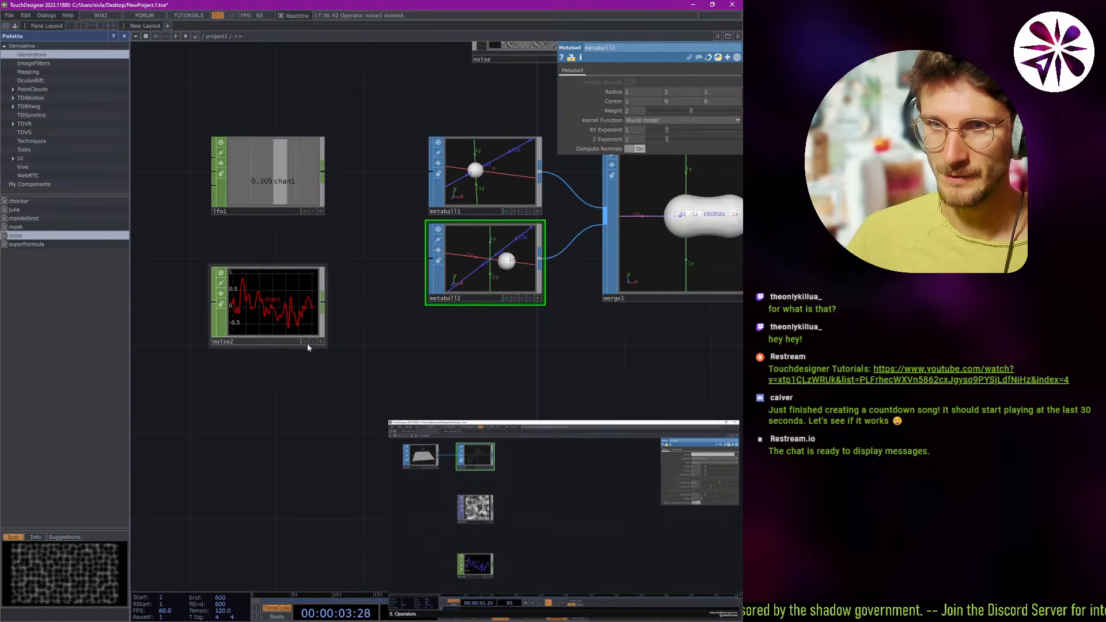
left_click(321, 342)
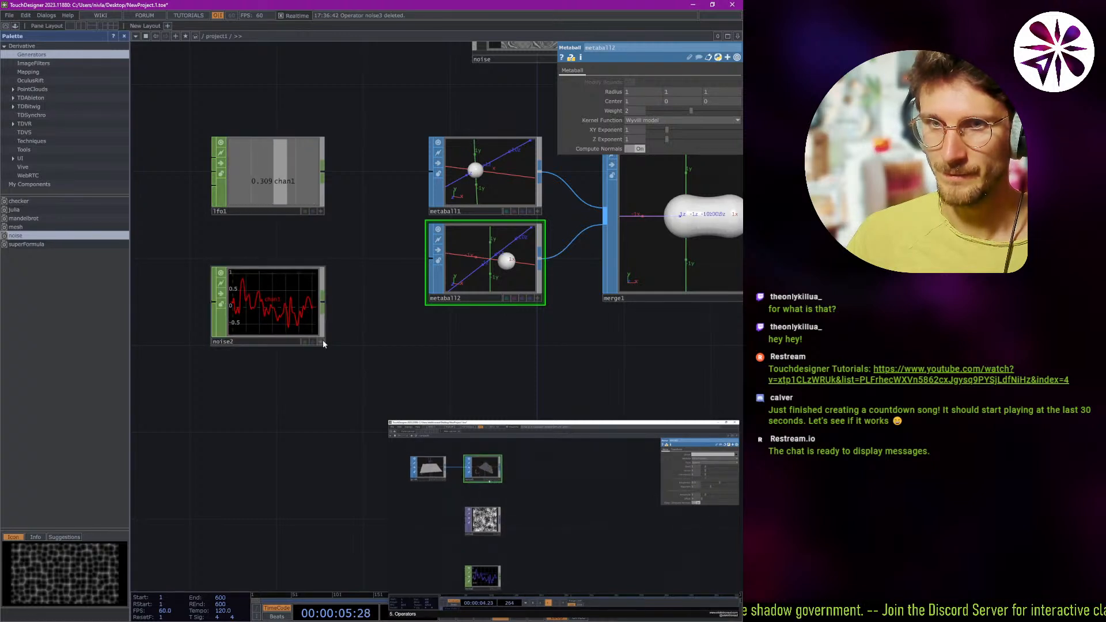
left_click(321, 341)
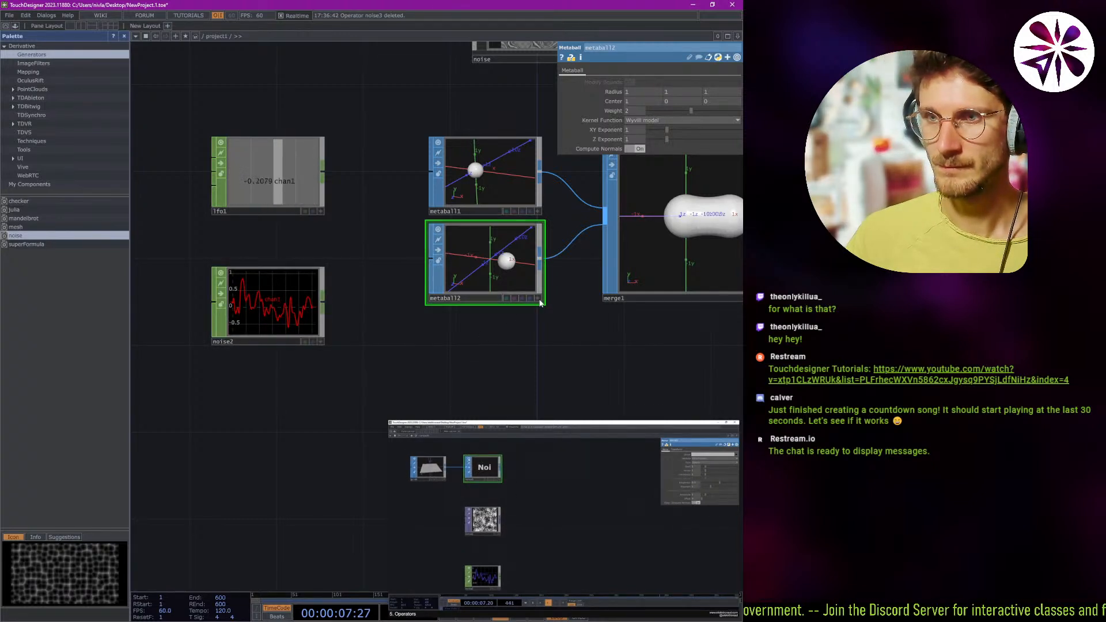
Browse the operator families that can feed metaball2's input, try a Deform SOP there, and delete it.
left_click_drag(487, 355, 432, 372)
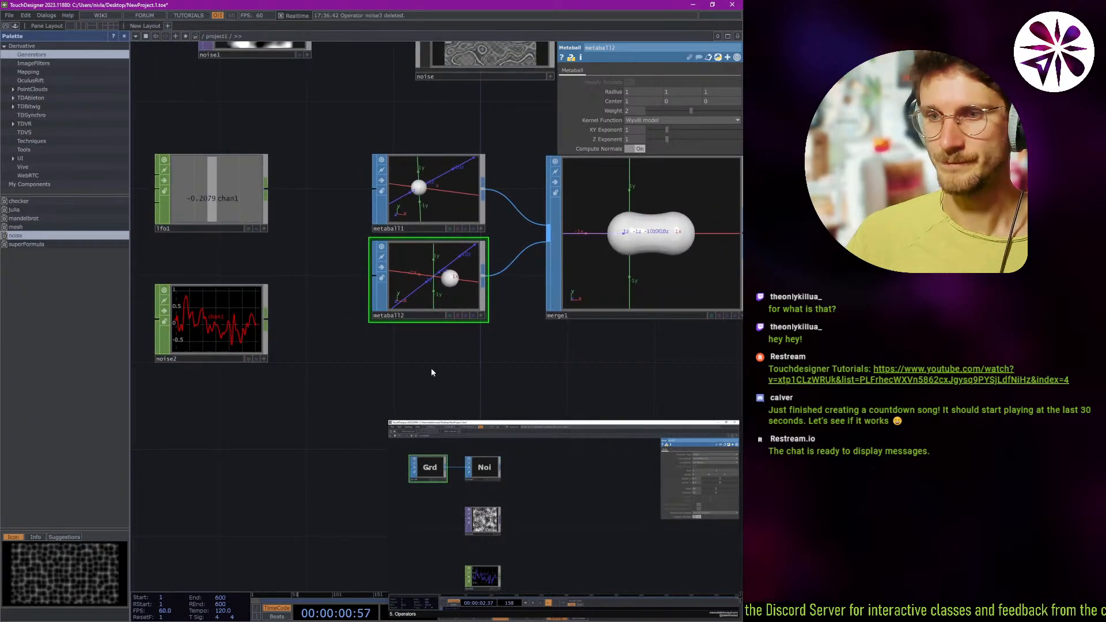
right_click(364, 283)
left_click(365, 283)
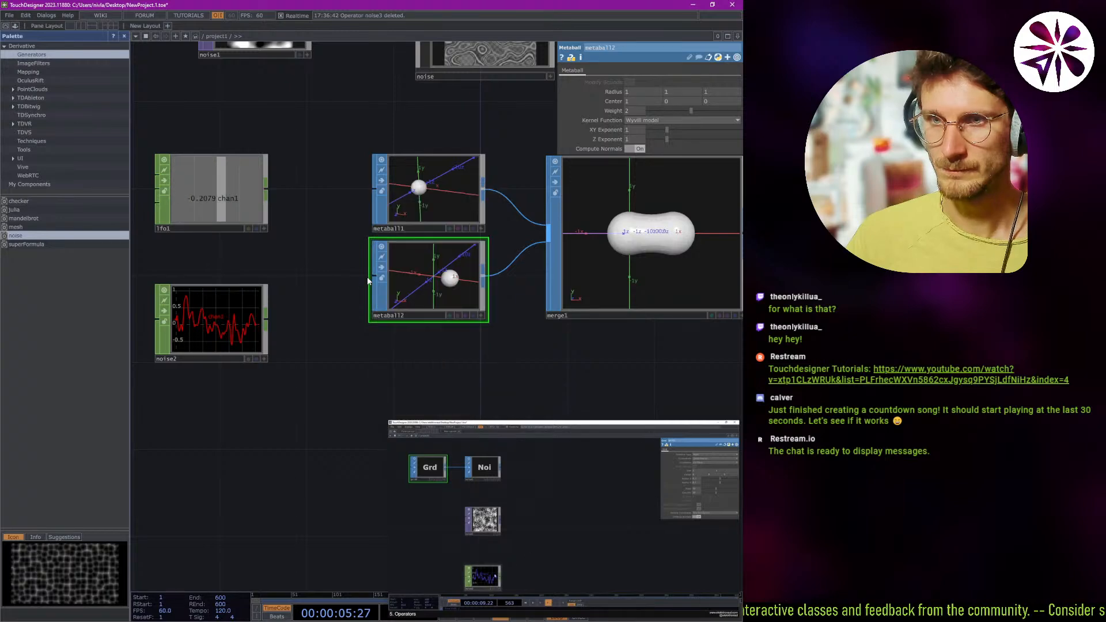
left_click(373, 279)
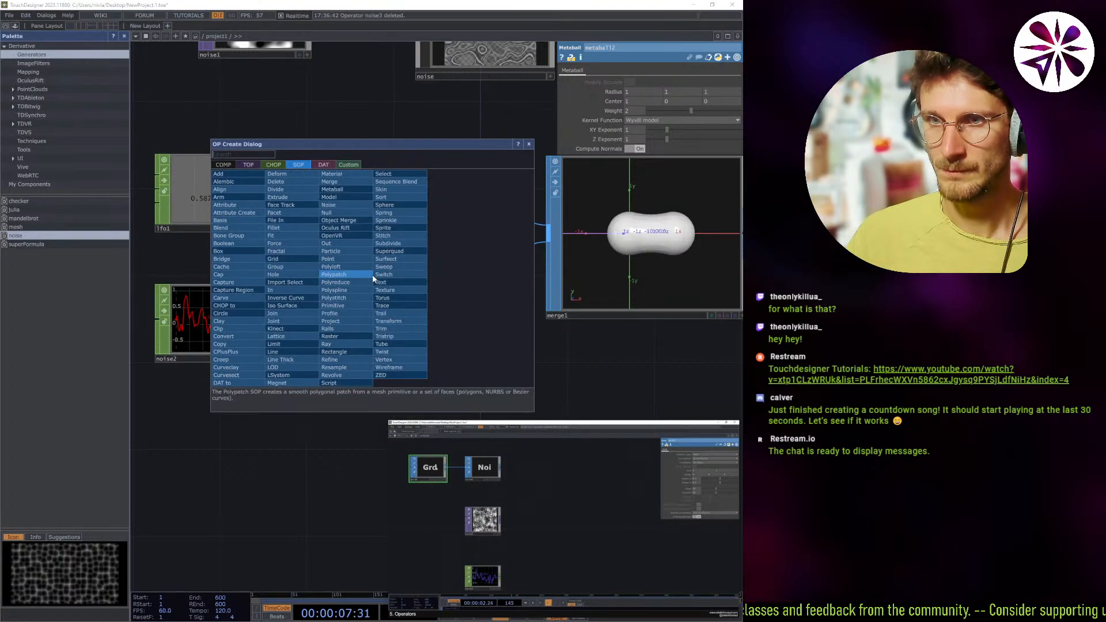
left_click(277, 167)
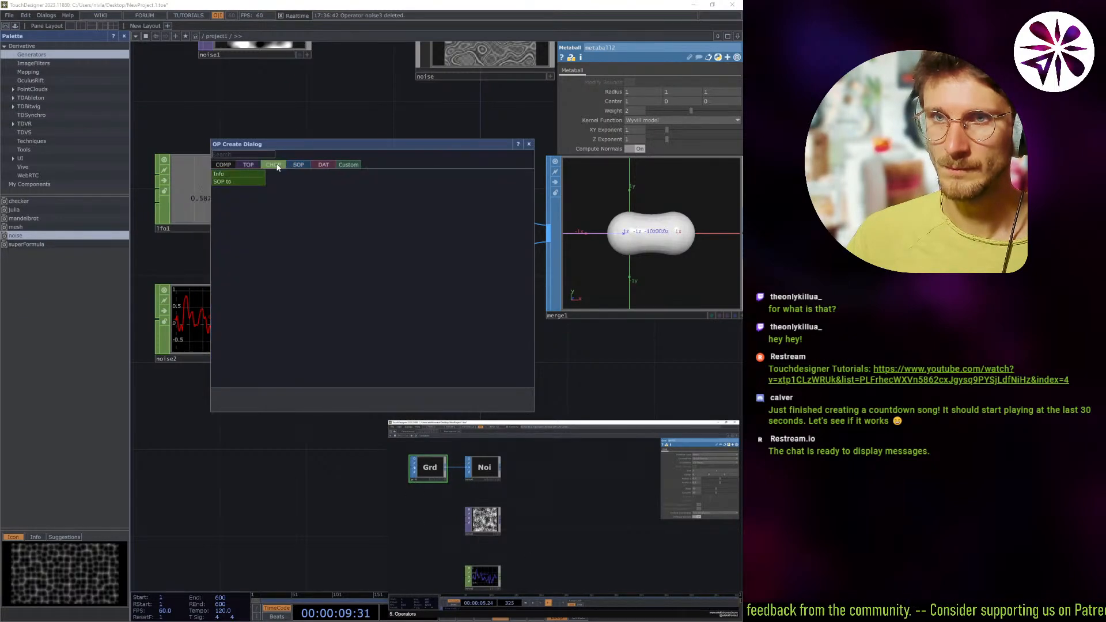
left_click(246, 165)
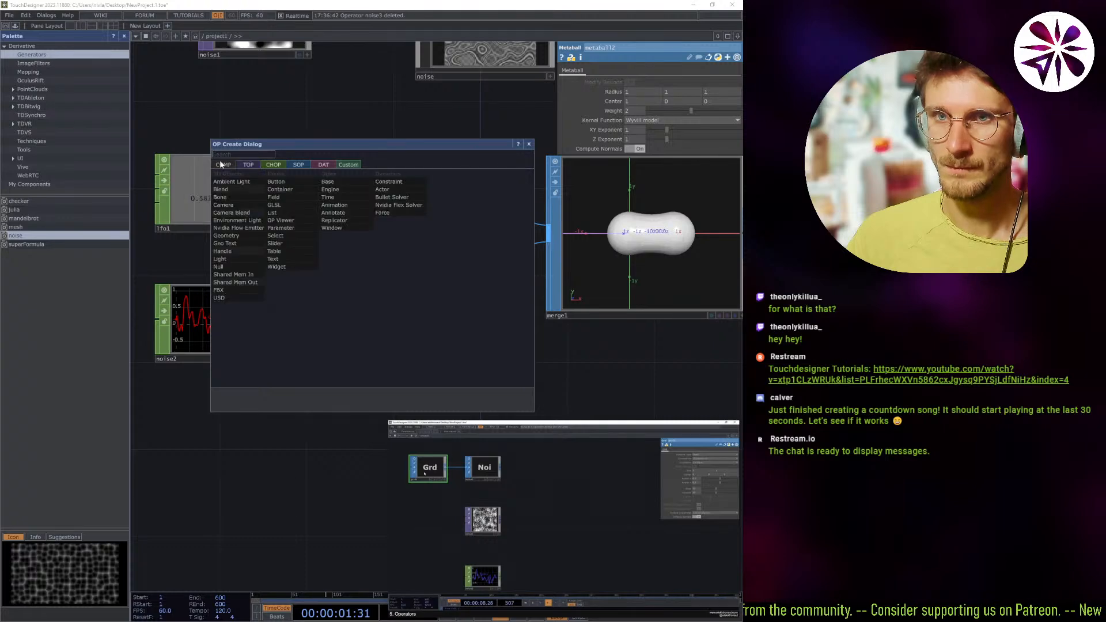
left_click(298, 165)
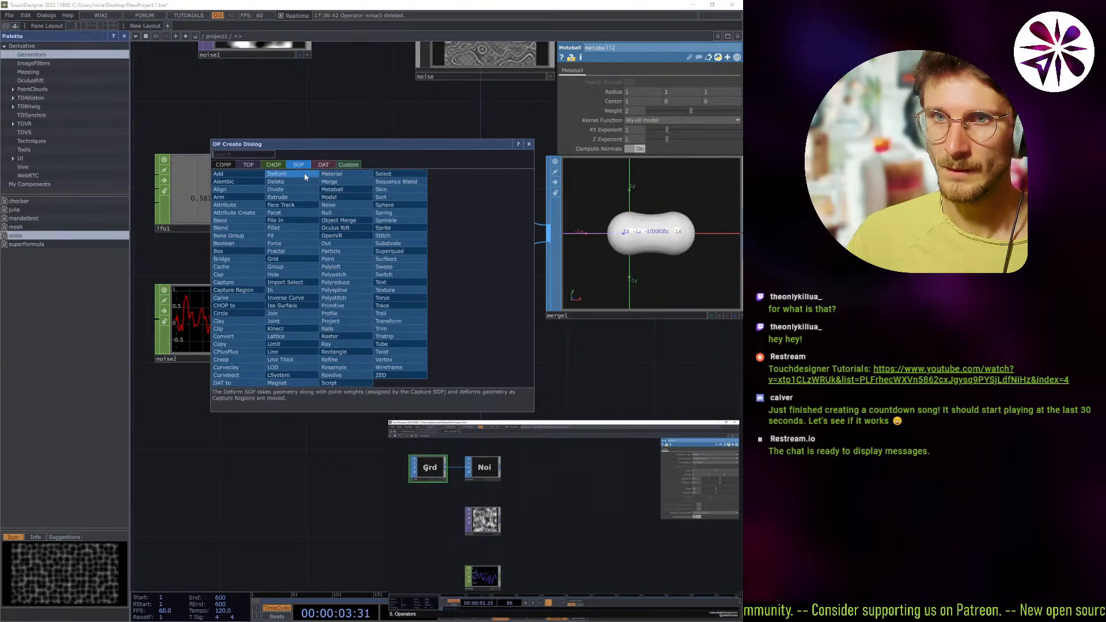
left_click(302, 174)
left_click(449, 357)
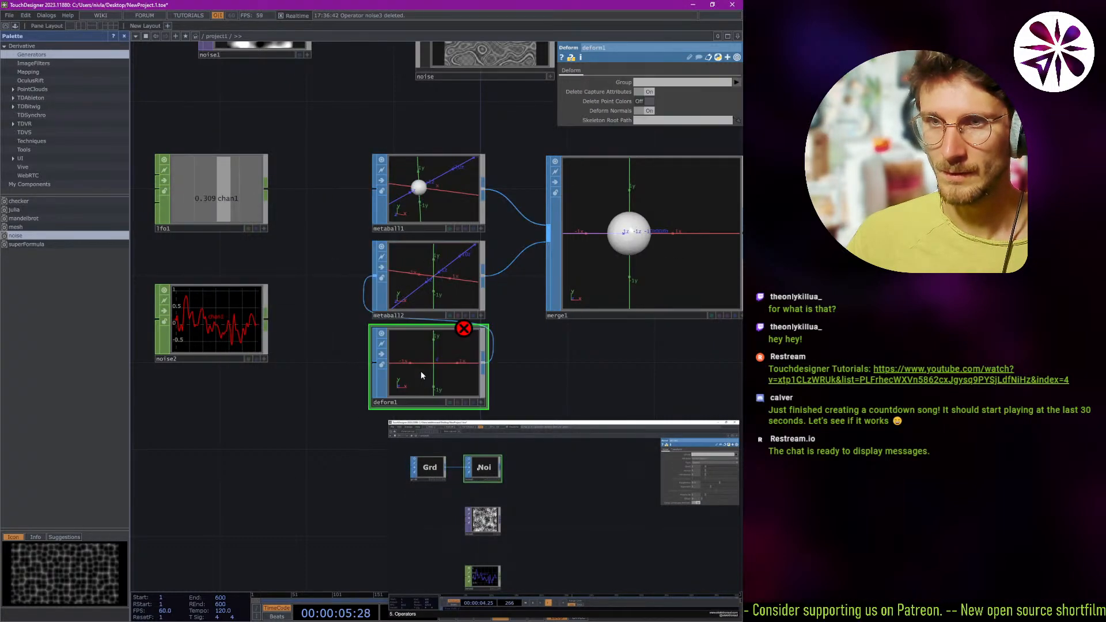
key("Delete")
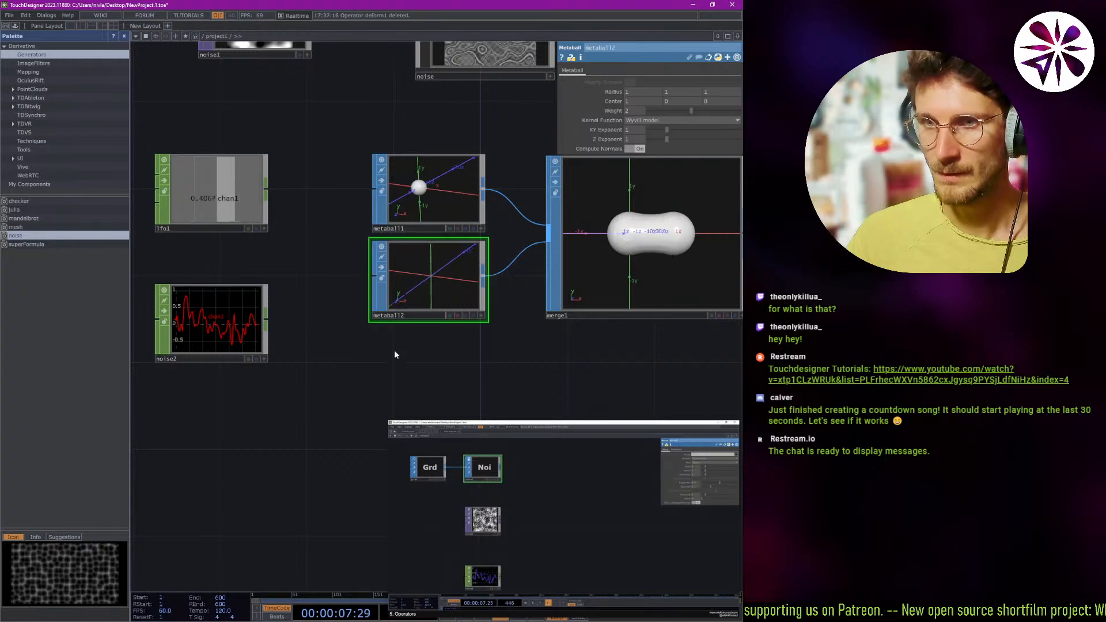
Try feeding metaball2's input with a Texture SOP, and delete it.
key("Tab")
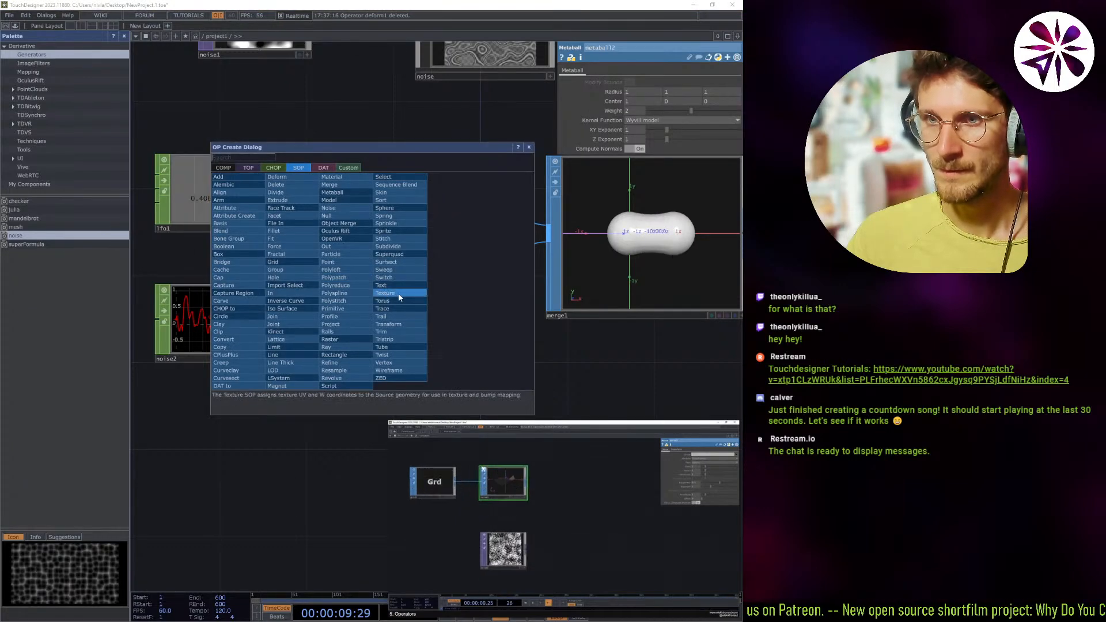
left_click(398, 292)
left_click(425, 380)
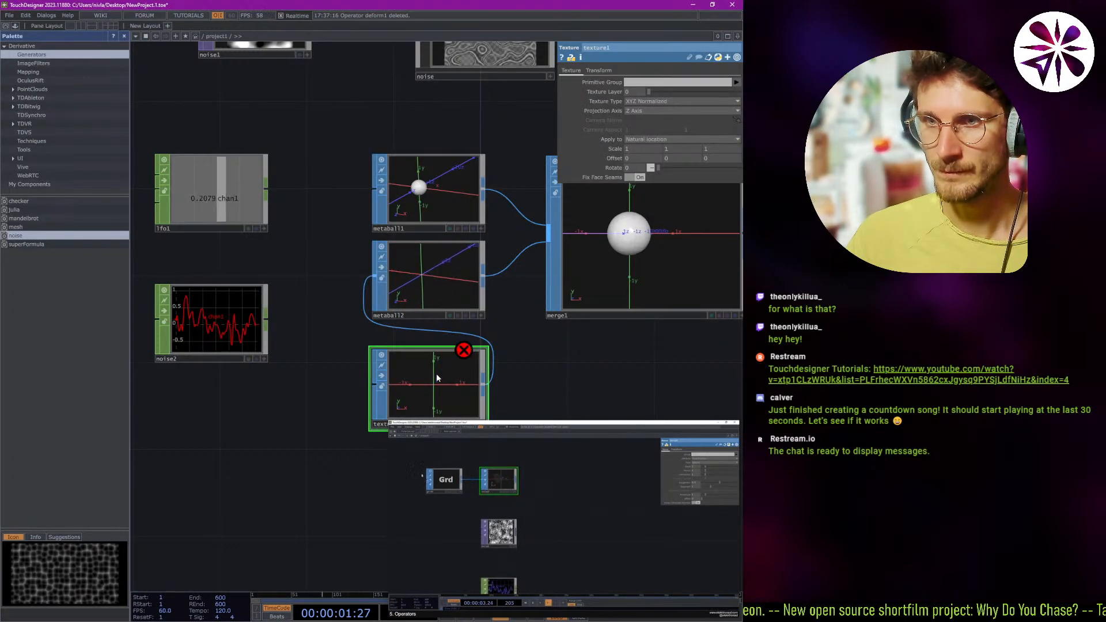
key("Delete")
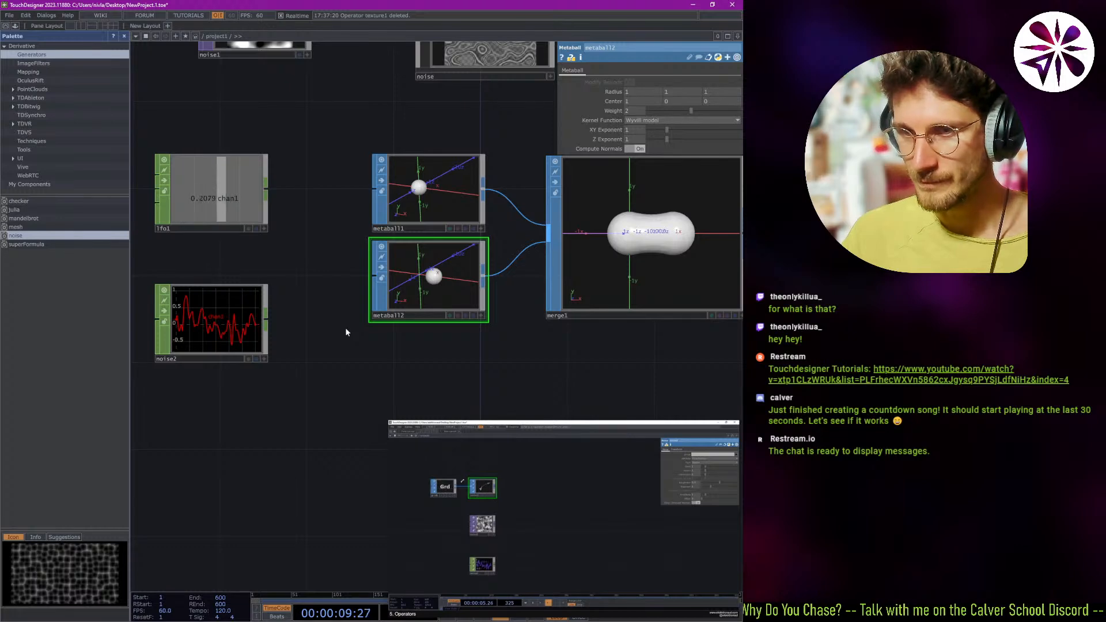
mouse_move(414, 479)
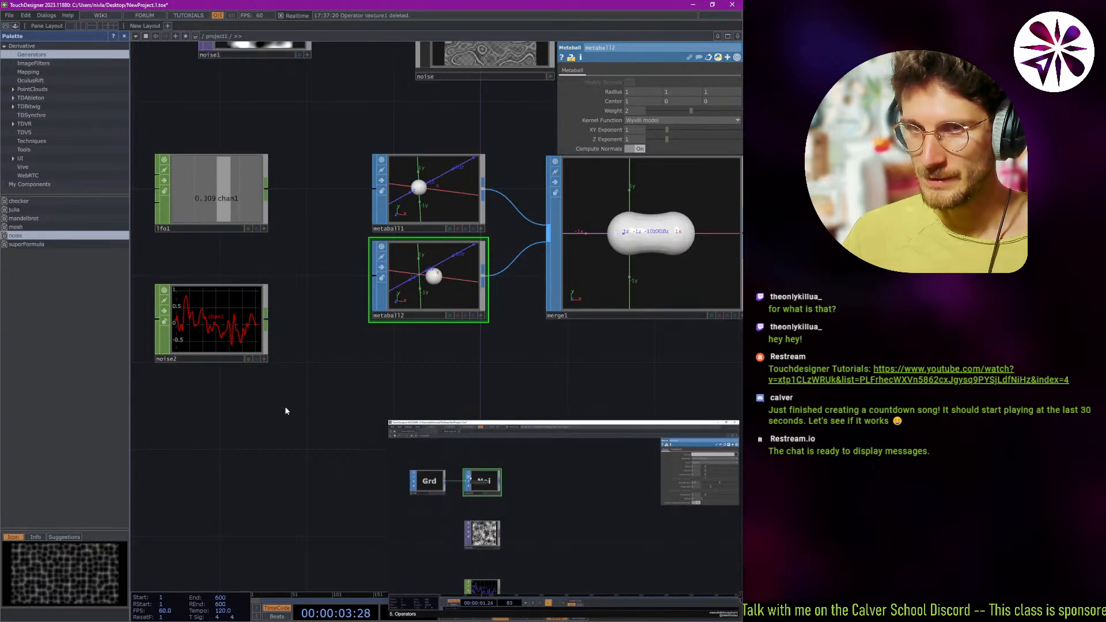
left_click_drag(272, 409, 307, 417)
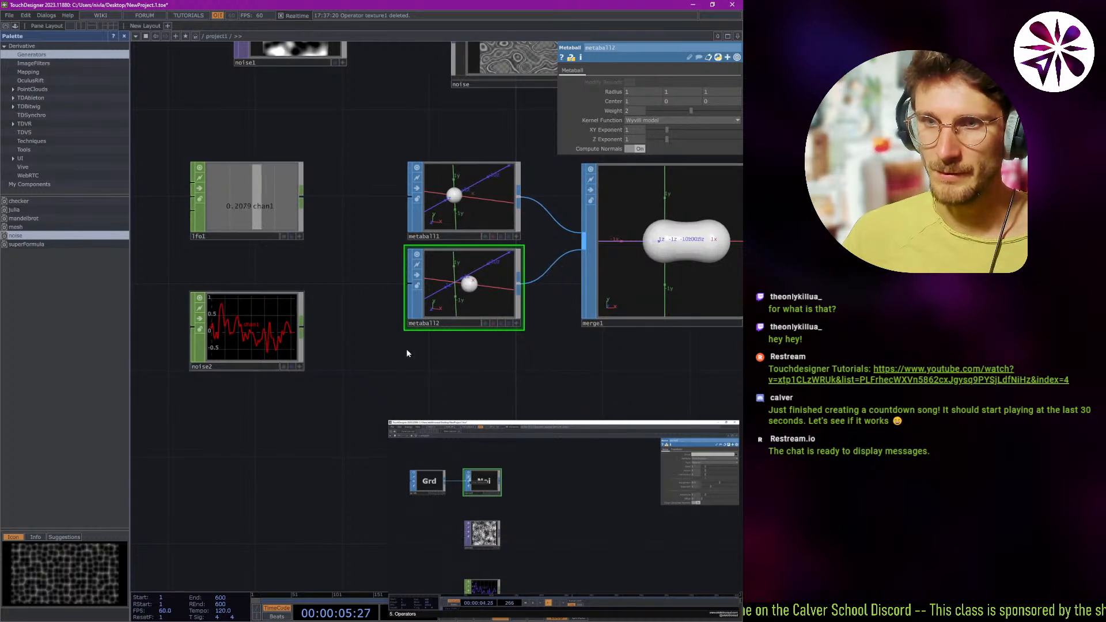
left_click_drag(372, 367, 222, 364)
left_click_drag(638, 365, 524, 376)
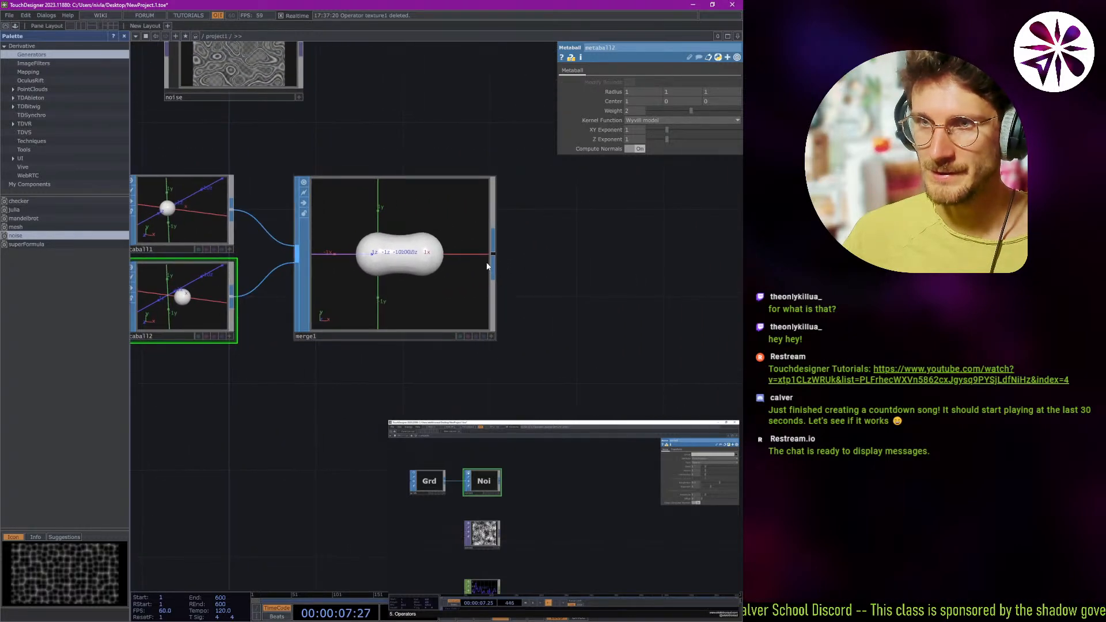
Add a Noise SOP to merge1's output and place it beside the merge1 node.
right_click(492, 255)
type("nois")
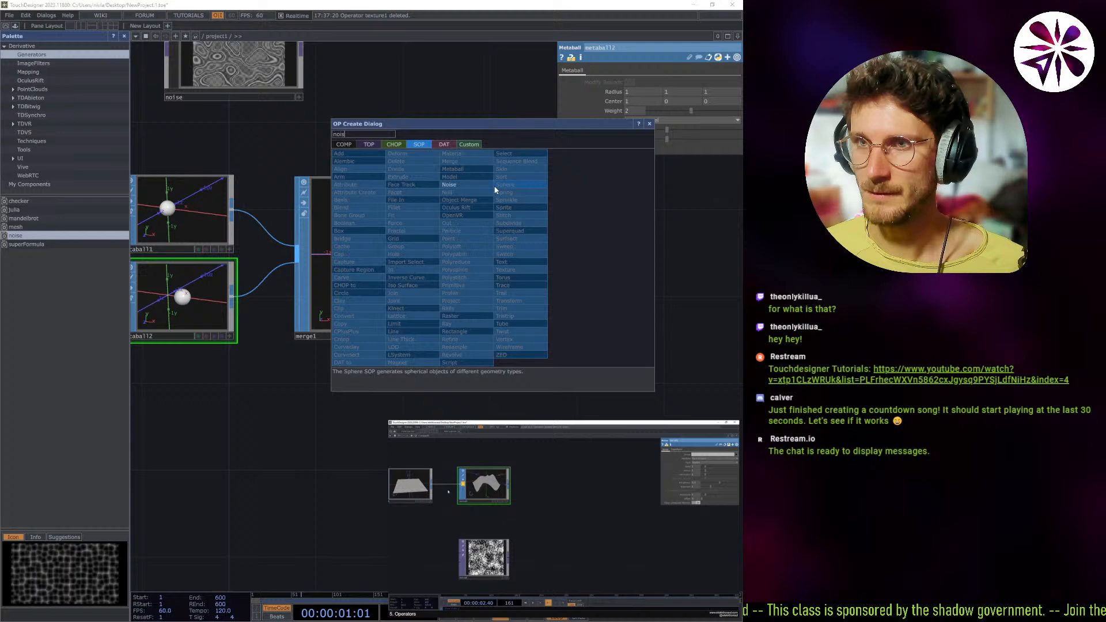
left_click(464, 185)
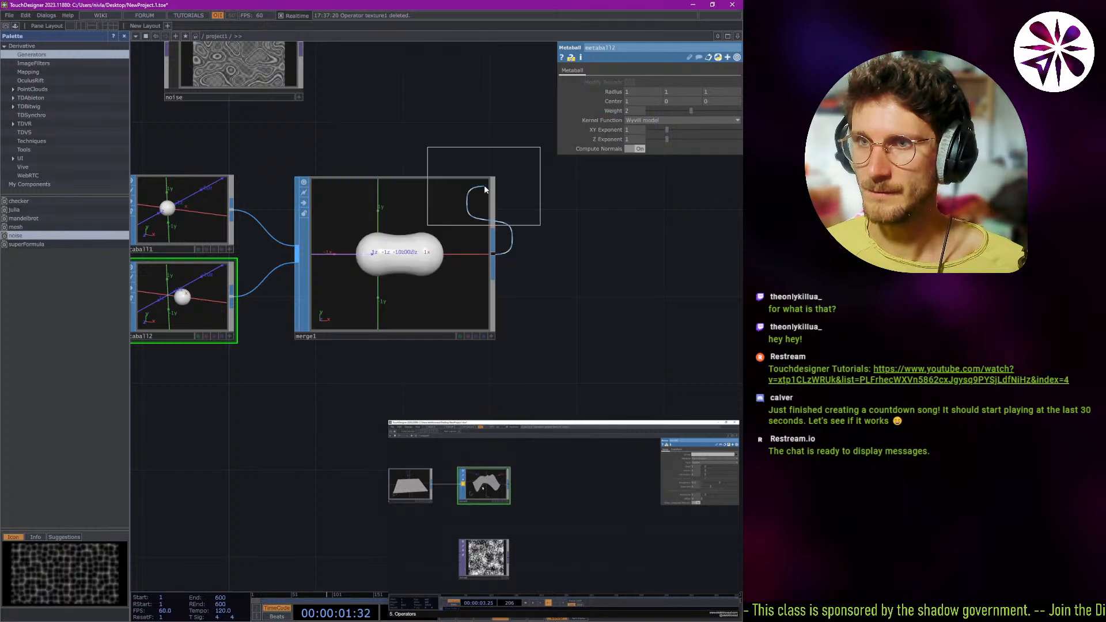
left_click(598, 263)
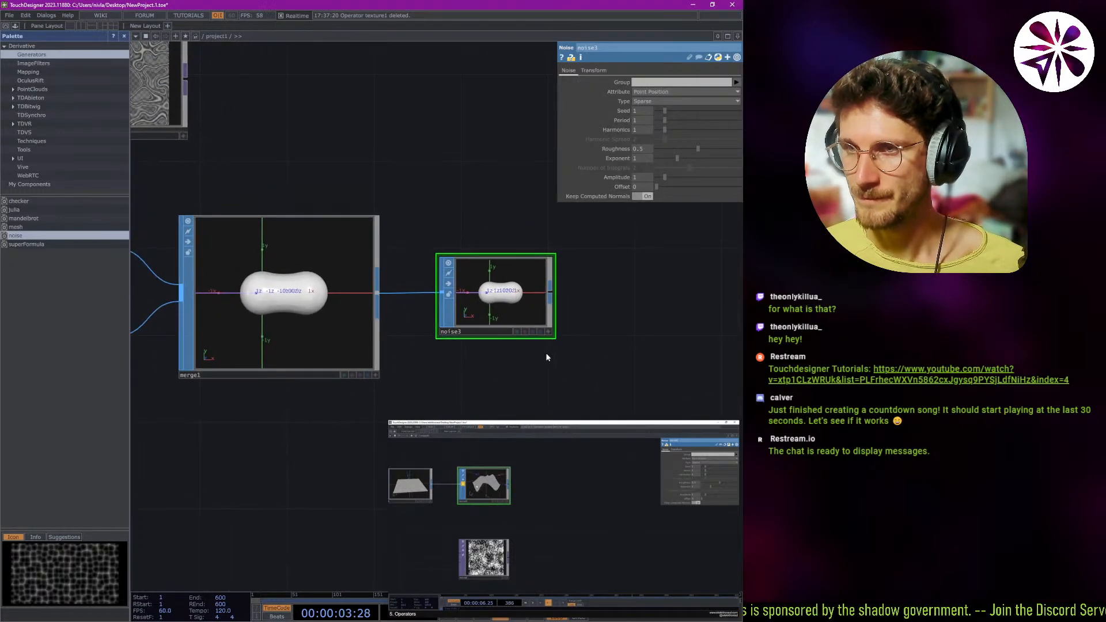
Set noise3's seed to 1.99, period to 3.54, harmonics to 2 and amplitude to 3.44, and enlarge its node.
mouse_move(666, 109)
left_mouse_down()
mouse_move(678, 110)
mouse_move(674, 122)
left_mouse_up()
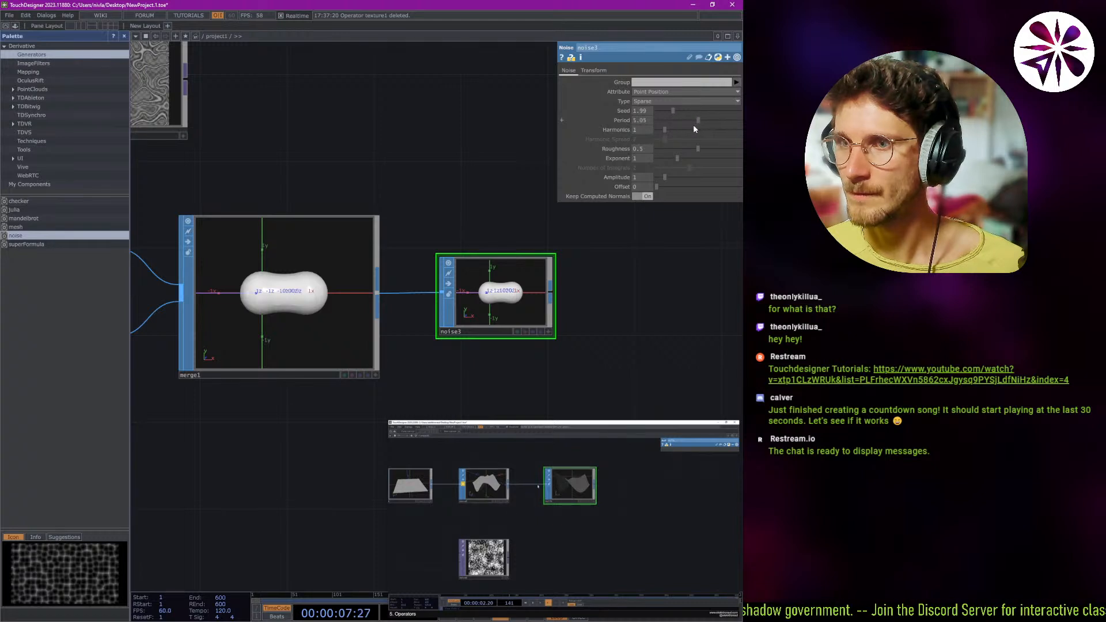
left_click(672, 92)
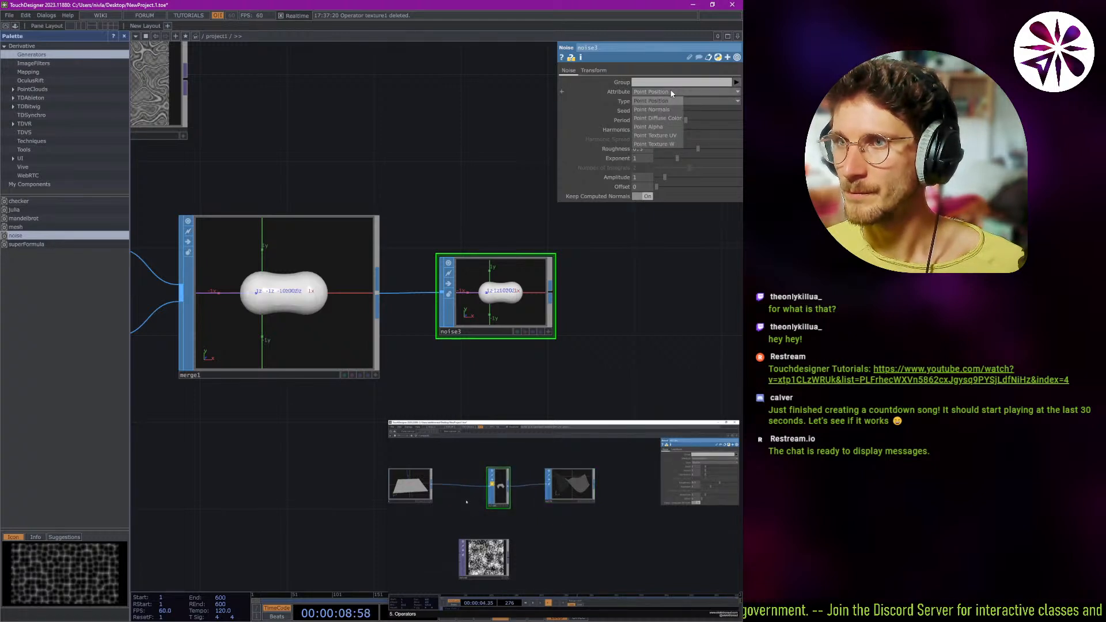
left_click(597, 95)
left_click_drag(665, 132, 704, 182)
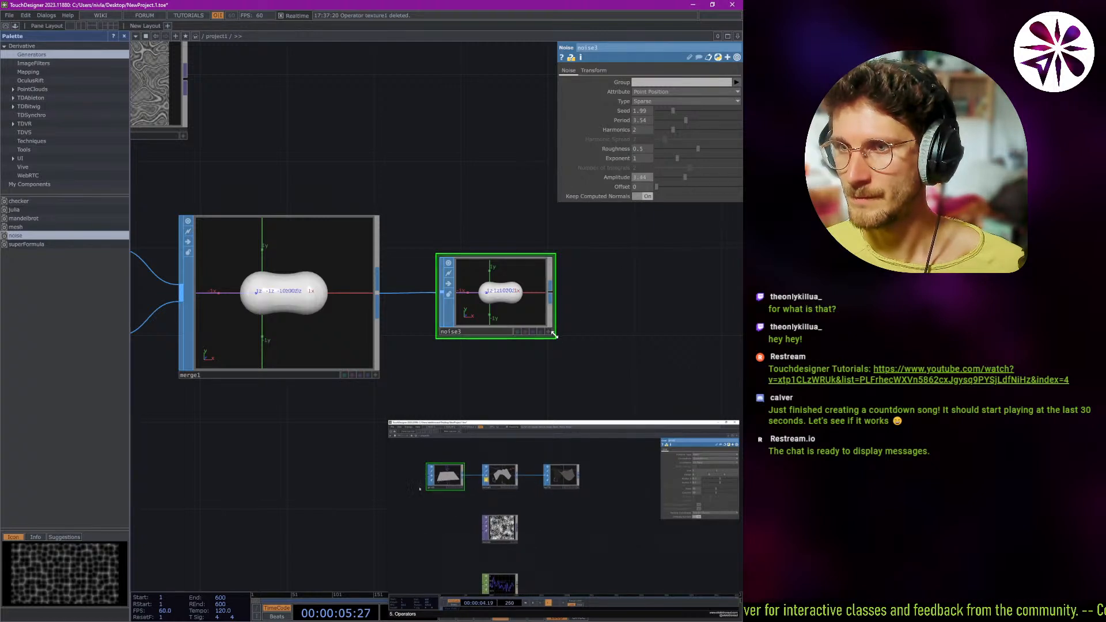
left_click_drag(554, 332, 539, 309)
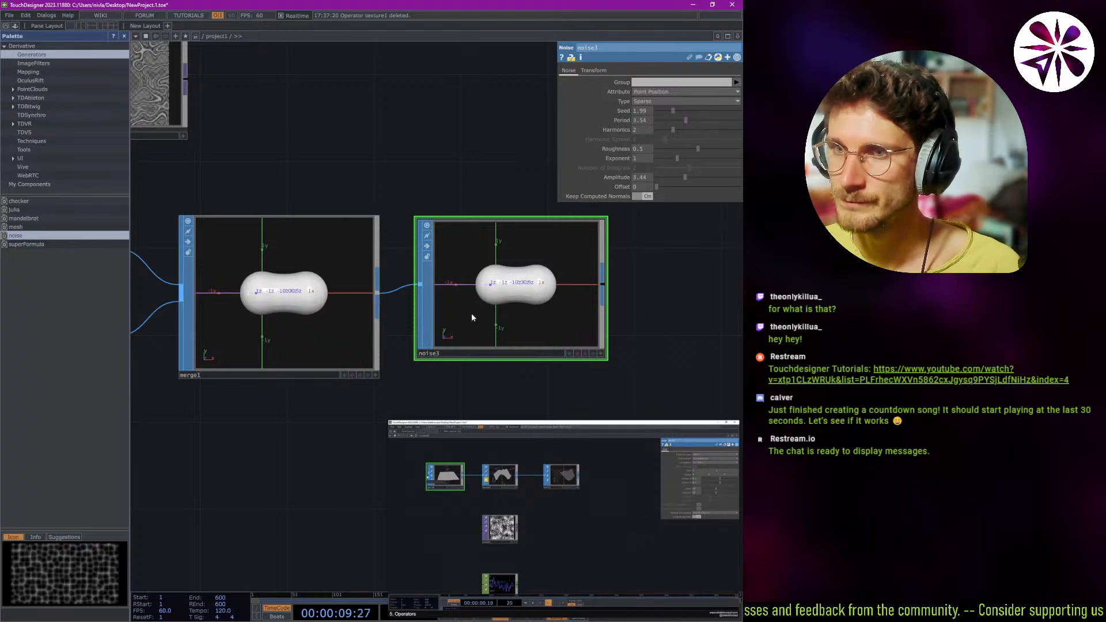
Search the SOP list for plane and surf operators, and close the list without adding anything.
scroll(461, 322, "down", 3)
scroll(464, 347, "down", 2)
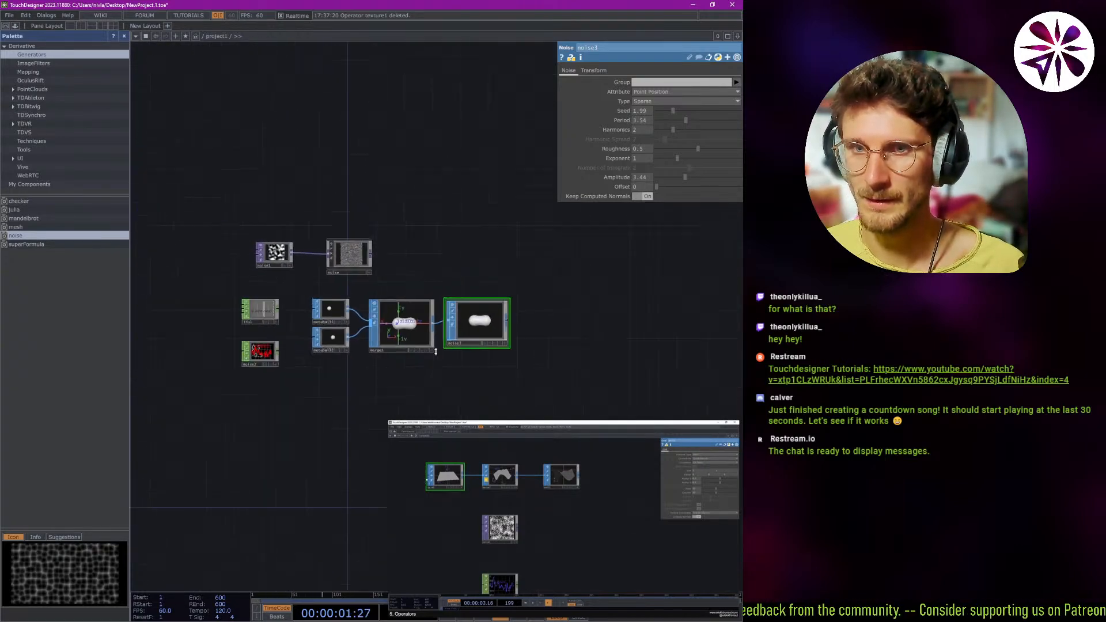
scroll(435, 351, "up", 3)
right_click(483, 366)
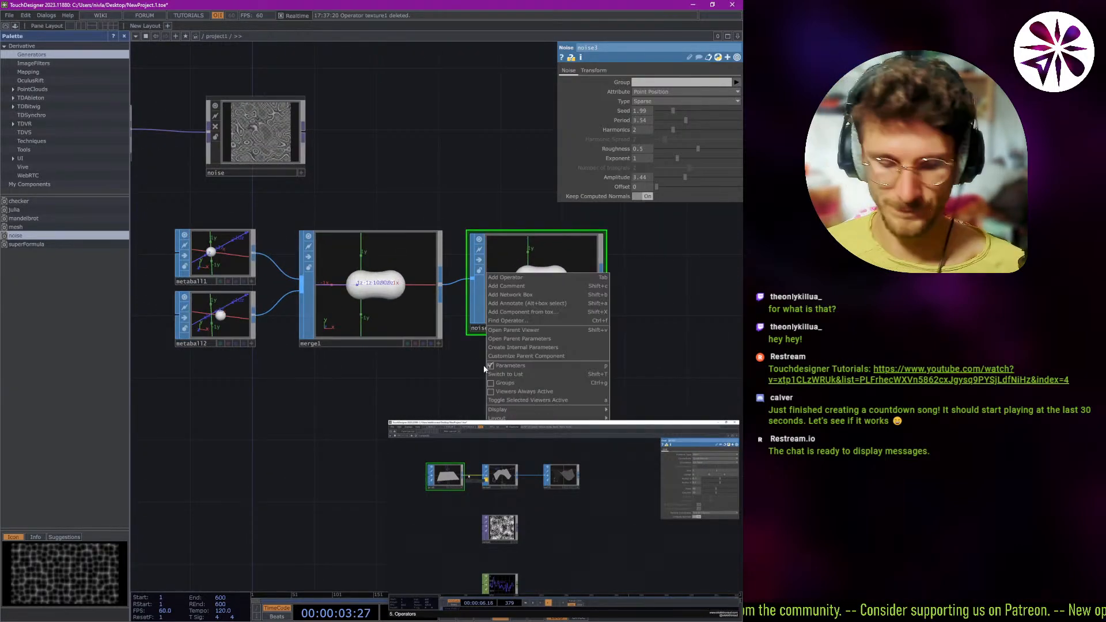
left_click(483, 365)
key("Tab")
type("p")
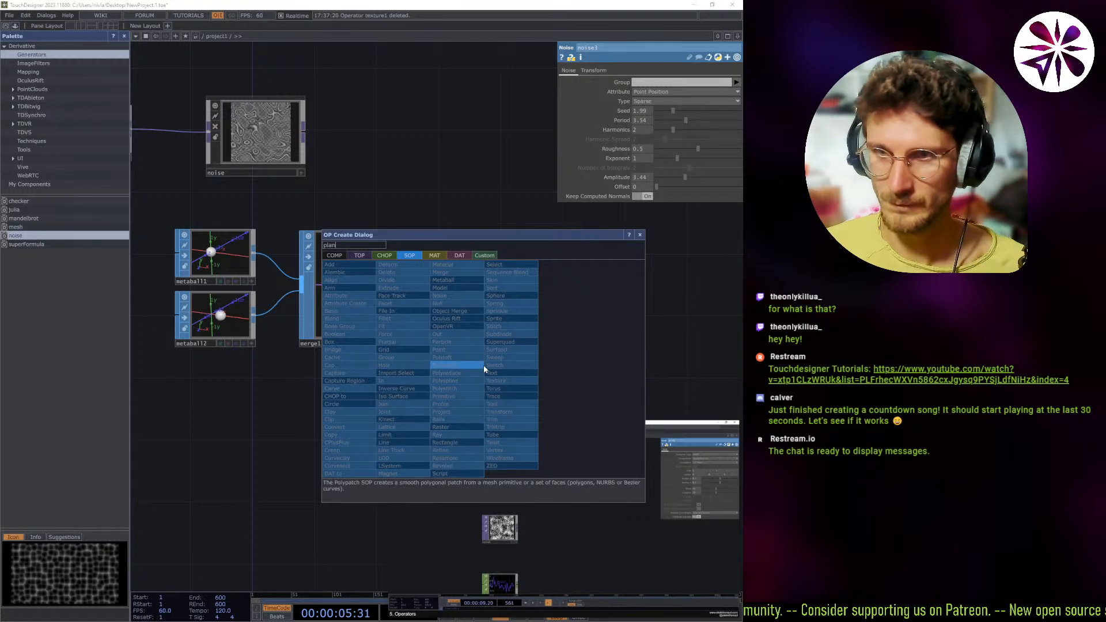
type("lane")
key("ctrl+a")
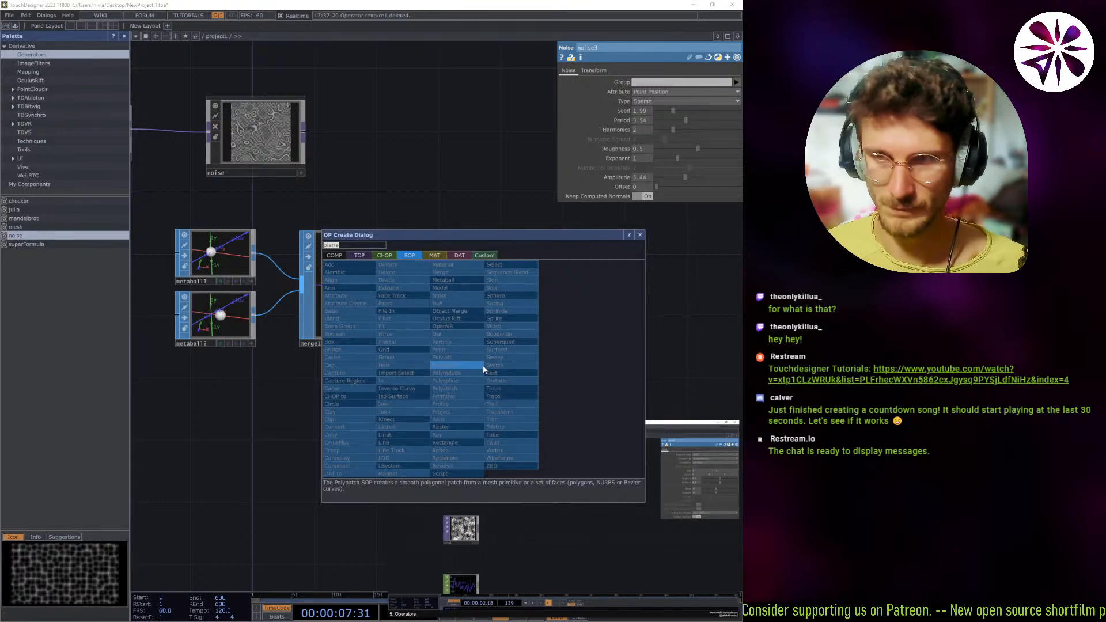
type("surf")
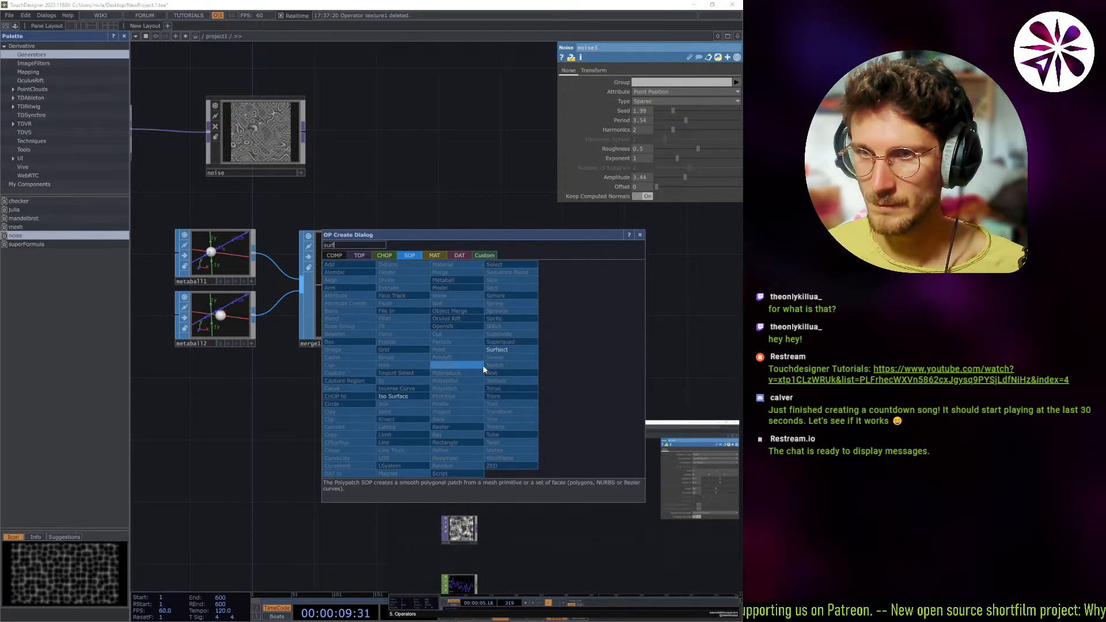
key("BackSpace")
key("BackSpace")
key("BackSpace")
key("BackSpace")
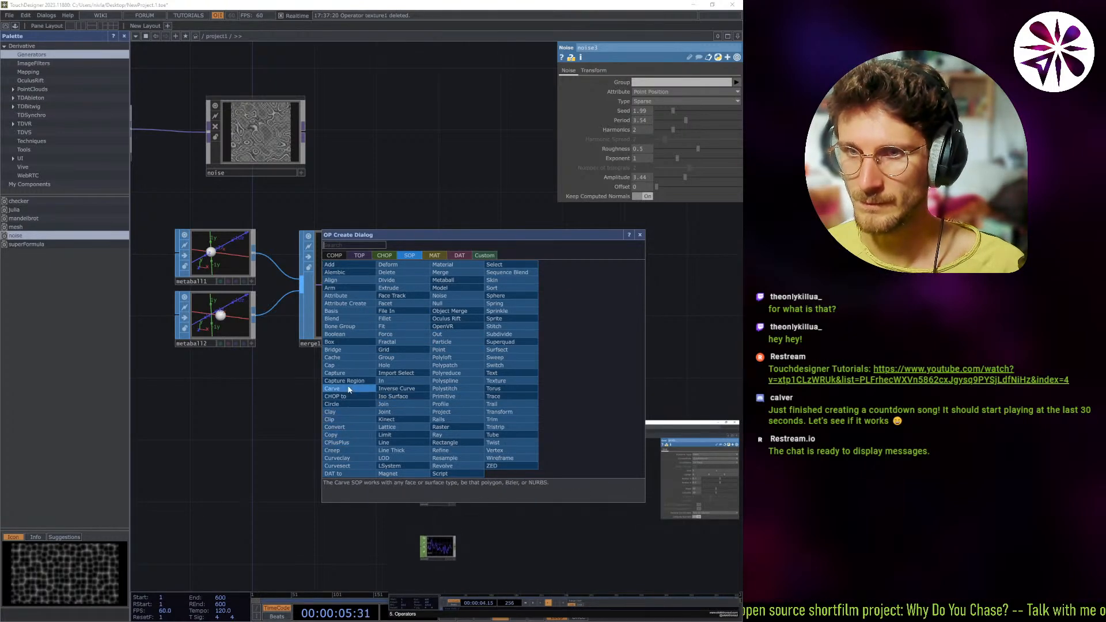
left_click(223, 427)
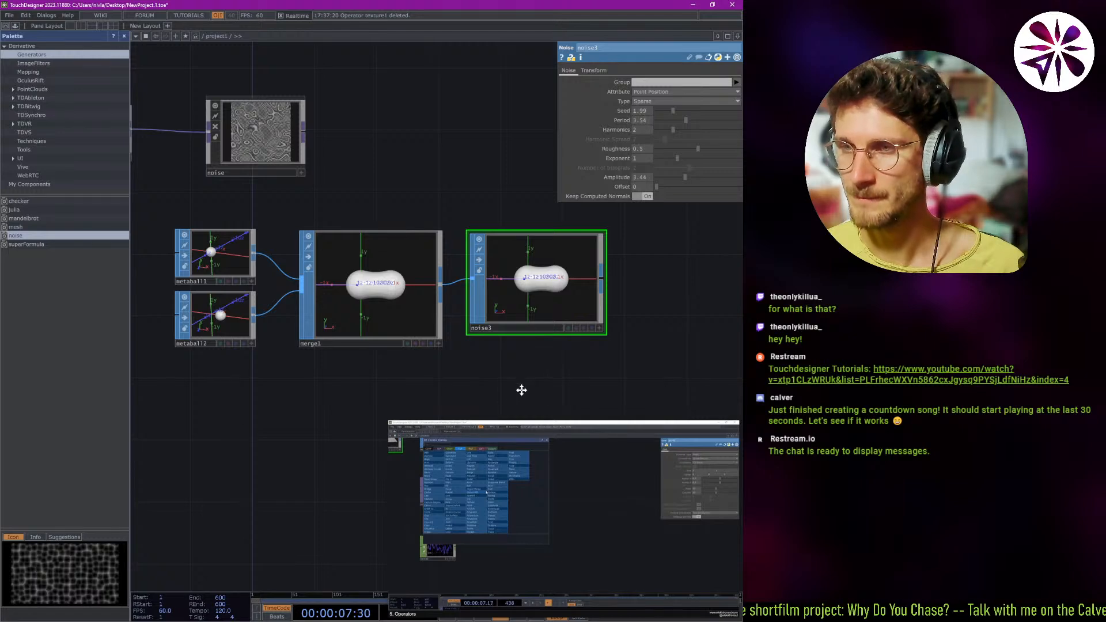
Try wiring metaball1's output directly into noise3's input, and undo the connection.
left_click_drag(522, 390, 442, 382)
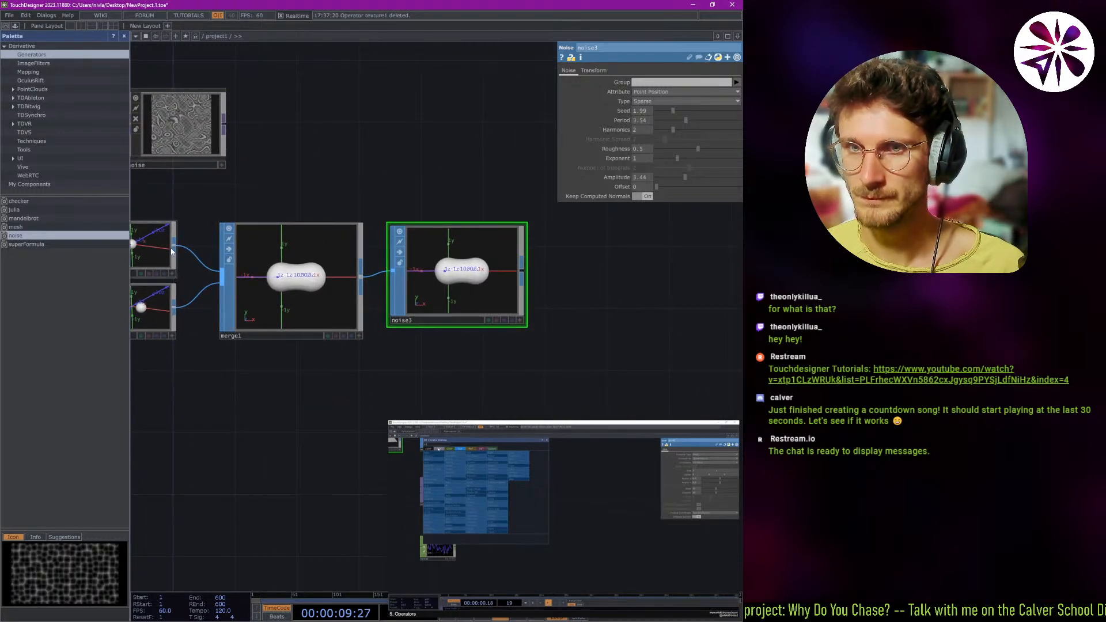
left_click_drag(171, 252, 397, 274)
key("ctrl+z")
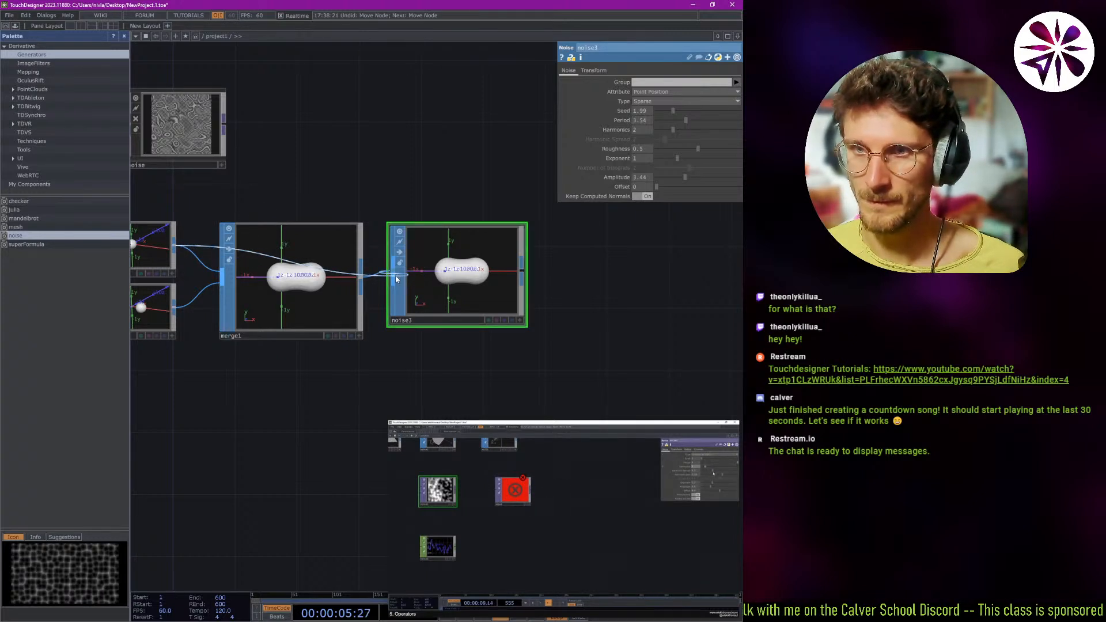
key("ctrl+z")
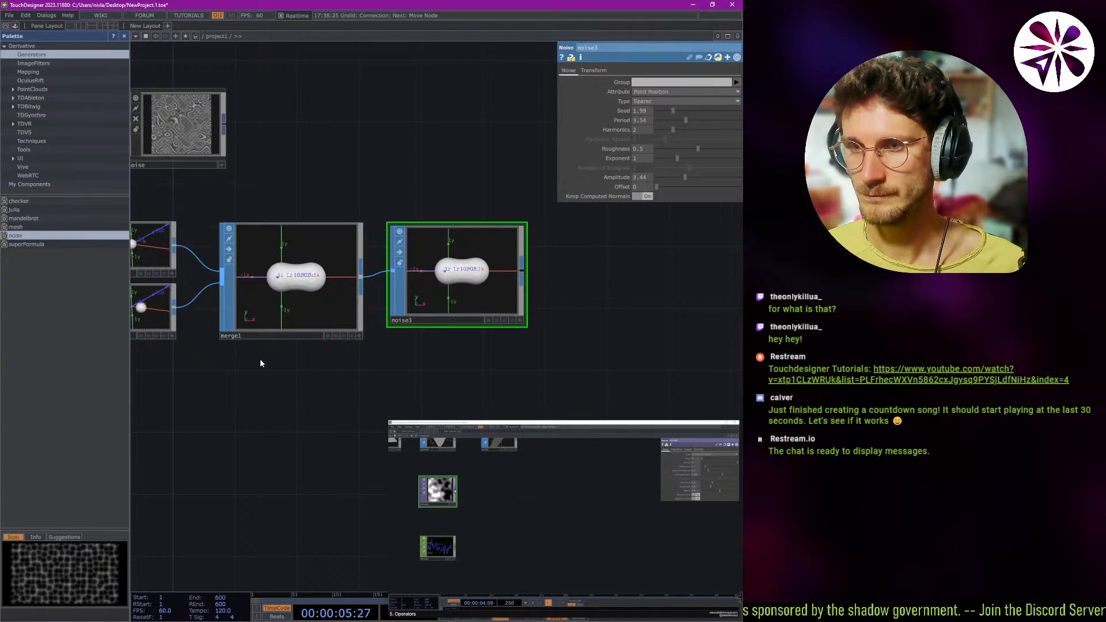
Make the noise3 node slightly taller and move it farther from merge1, leaving a wide gap.
left_click_drag(299, 403, 388, 390)
left_click_drag(484, 379, 399, 370)
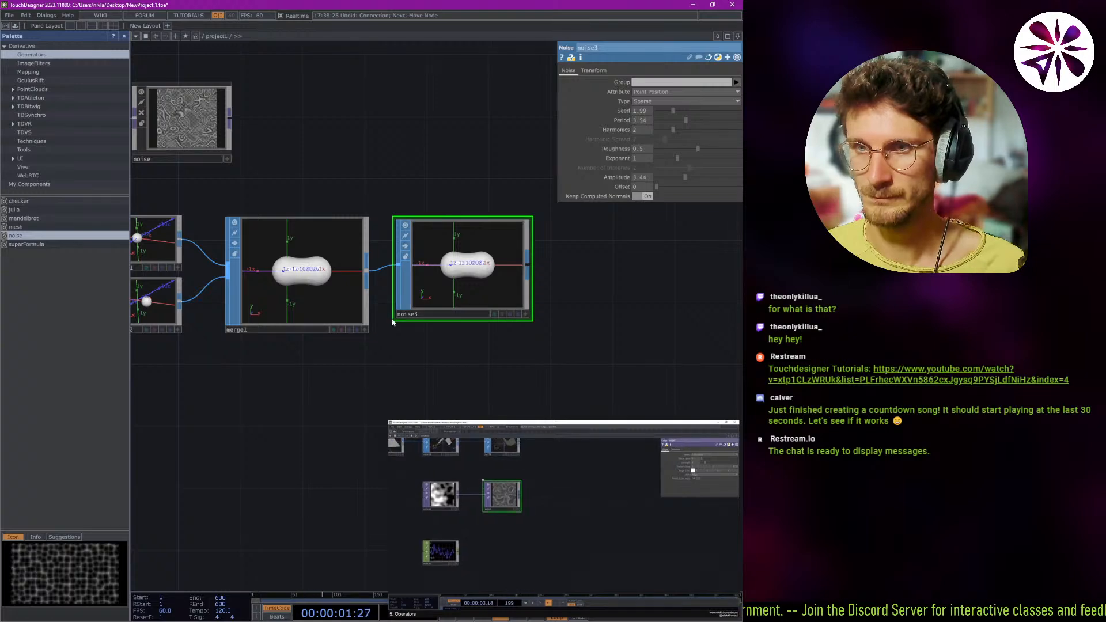
left_click_drag(392, 322, 395, 335)
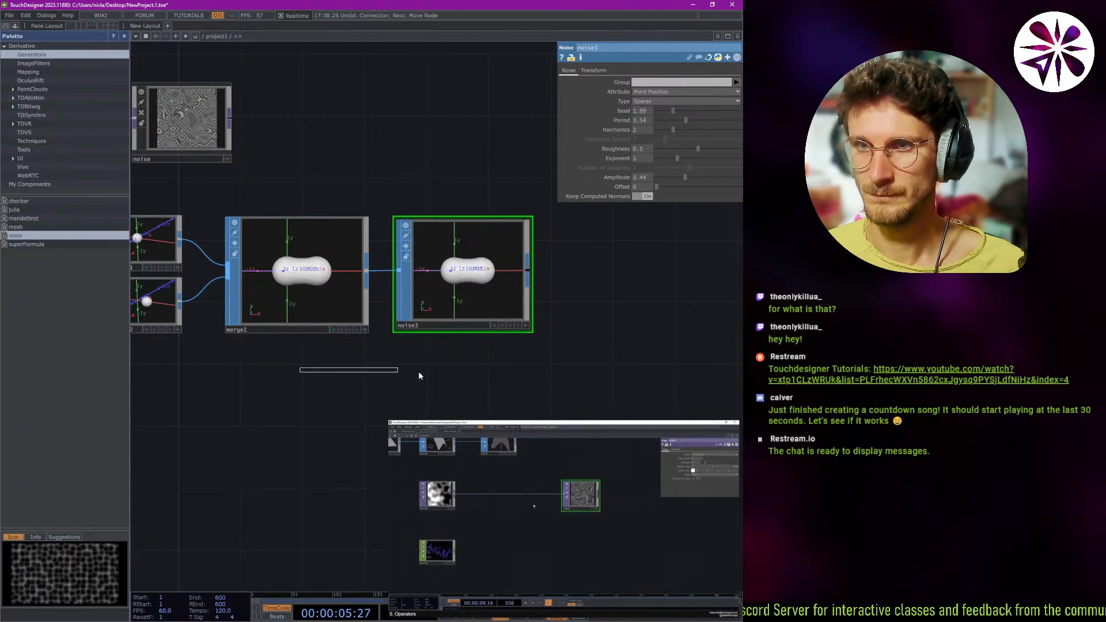
mouse_move(307, 381)
left_mouse_down()
mouse_move(545, 384)
mouse_move(320, 389)
left_mouse_up()
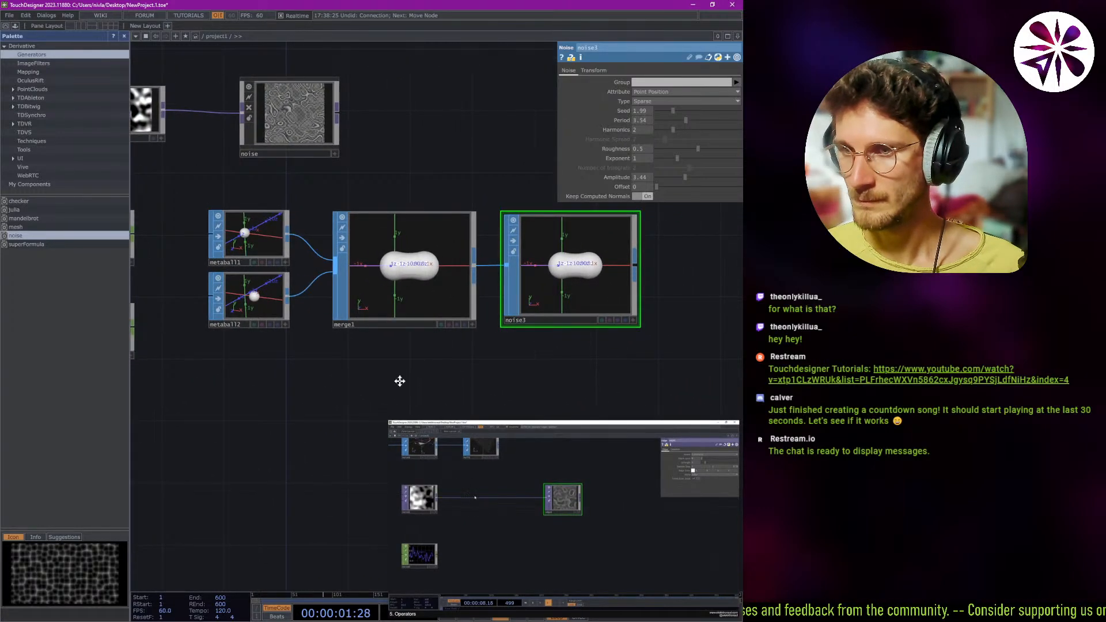
left_click_drag(400, 381, 231, 365)
left_click_drag(375, 308, 594, 297)
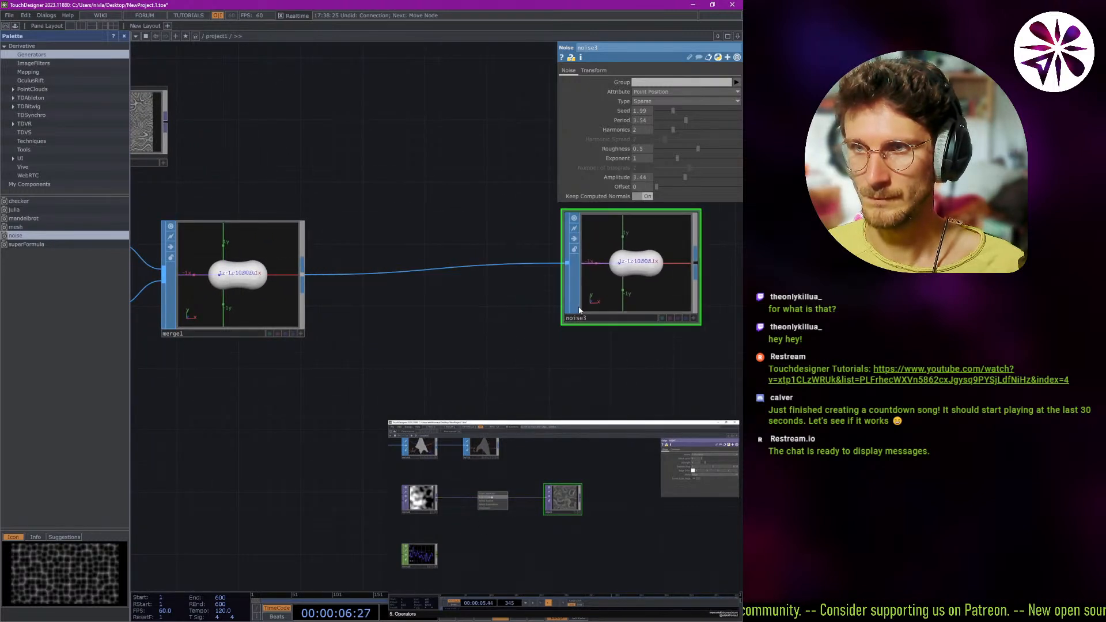
Insert another Noise SOP into the wire between merge1 and noise3.
right_click(425, 272)
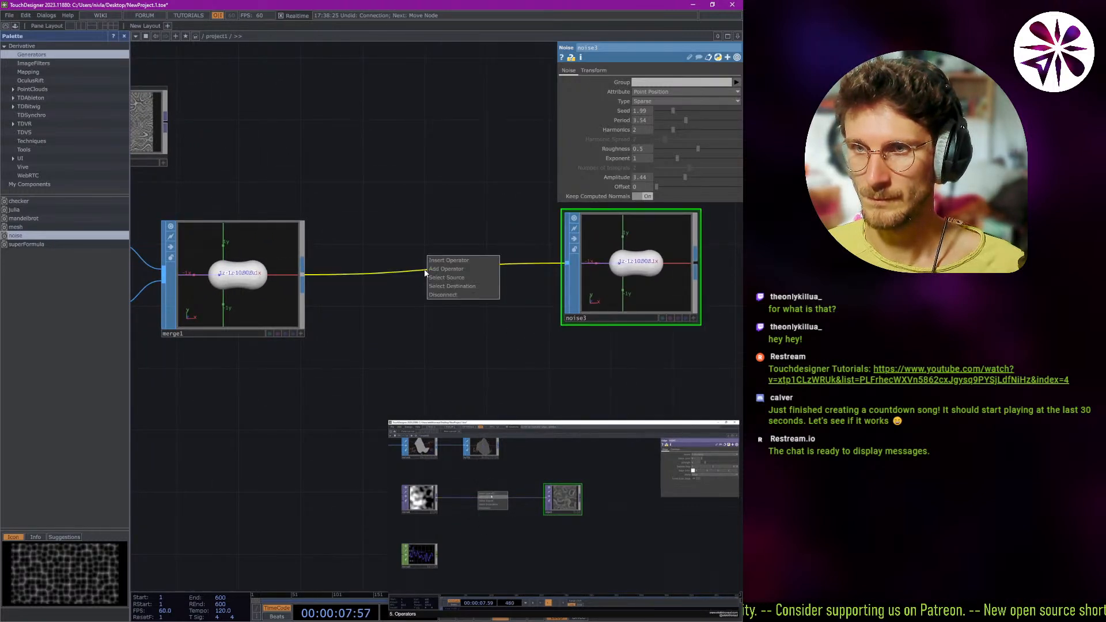
left_click(478, 267)
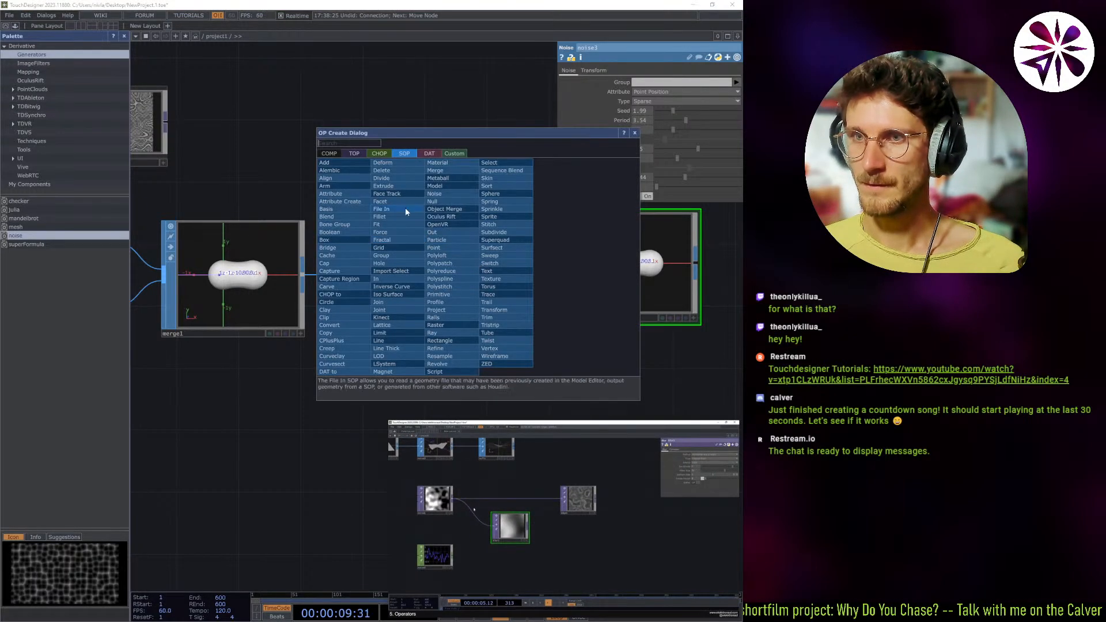
left_click(442, 194)
left_click(415, 249)
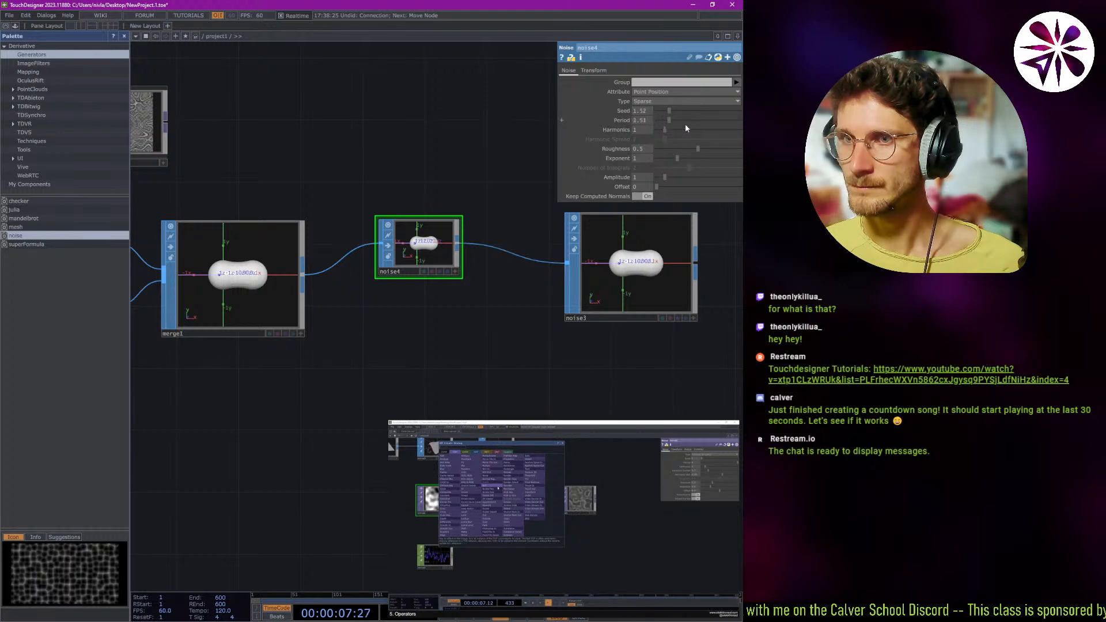
Set noise4's seed to 0.57, period to 5.47, exponent to 1.08, amplitude to 5.62 and offset to 4.43, keeping the Sparse type.
scroll(414, 236, "up", 10)
scroll(449, 272, "down", 2)
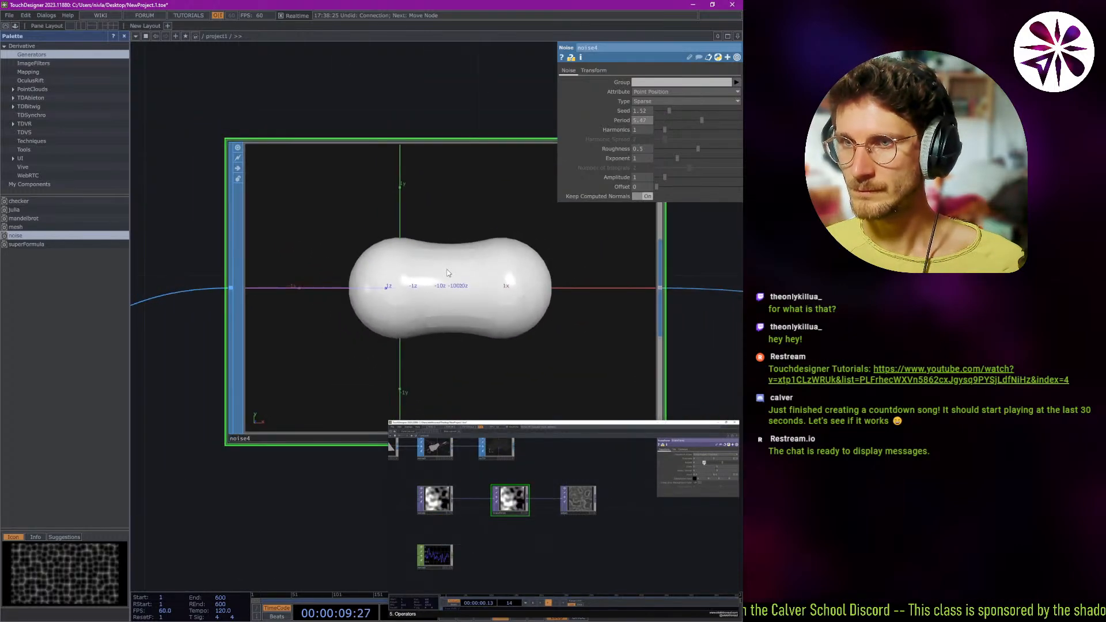
left_click_drag(665, 177, 674, 176)
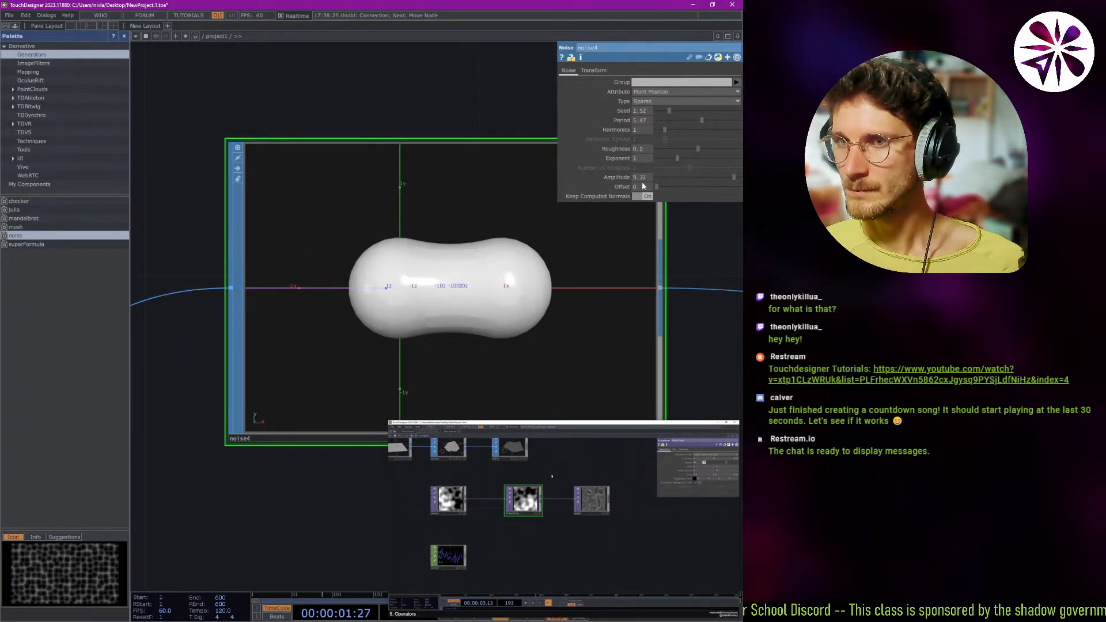
left_click_drag(740, 191, 657, 186)
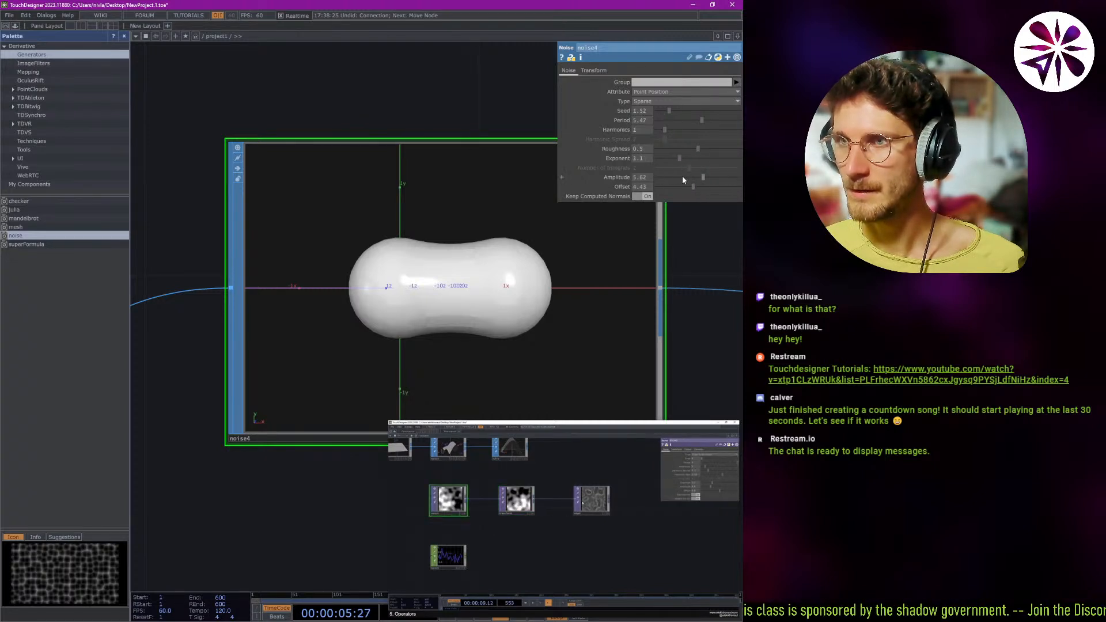
left_click(654, 101)
left_click(648, 128)
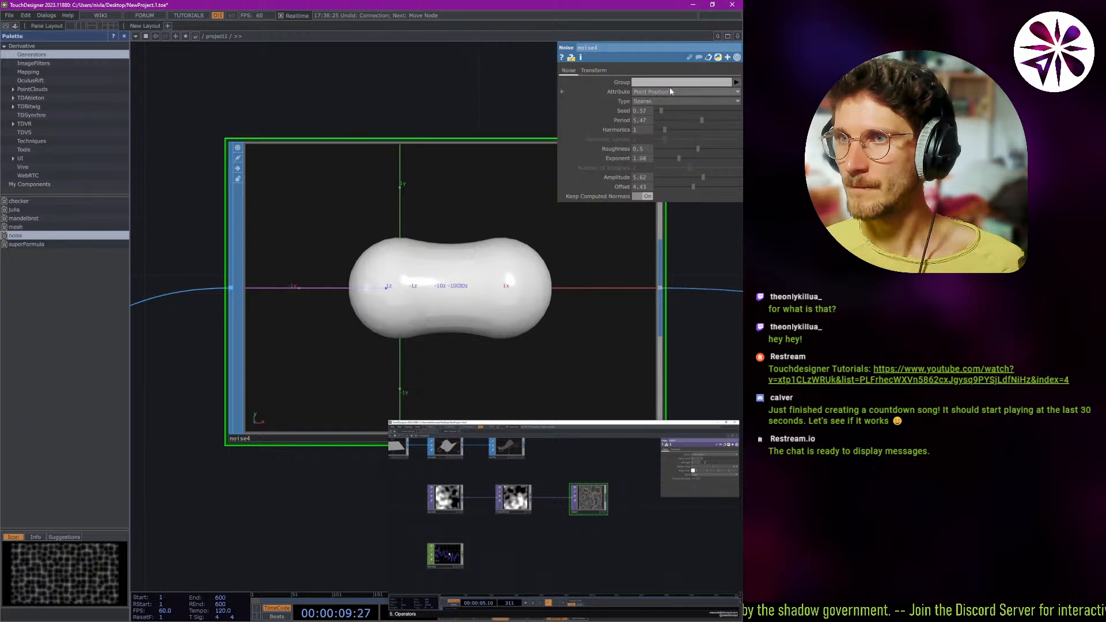
Try the Point Normals, Point Alpha, Point Diffuse Color and Point Texture UV attributes on noise4, and return to Point Position.
left_click(668, 92)
left_click(664, 109)
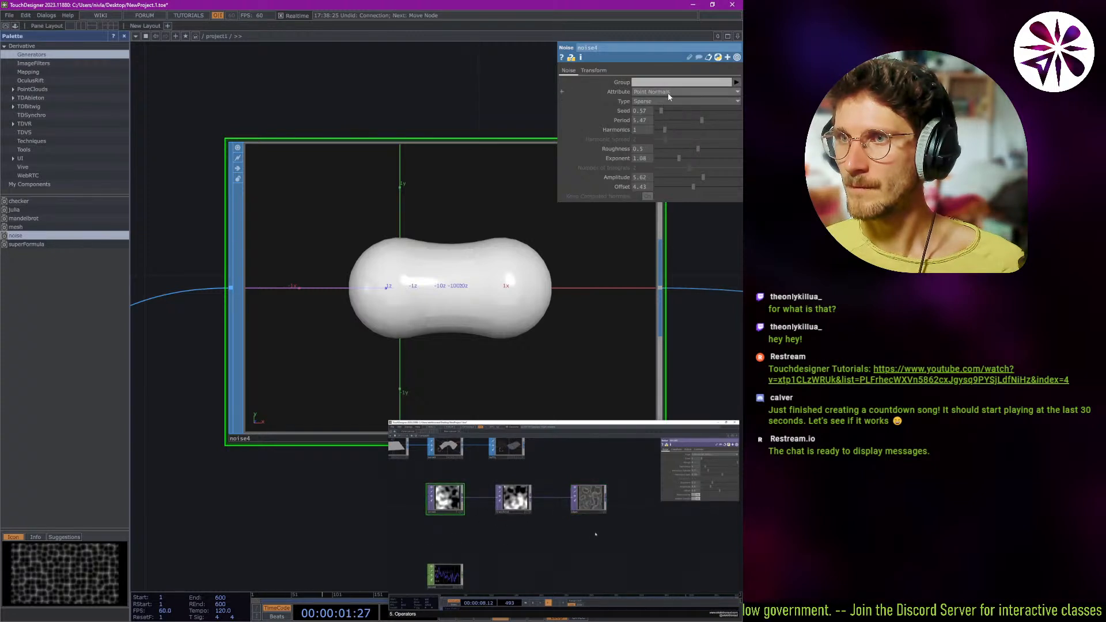
left_click(668, 93)
left_click(660, 119)
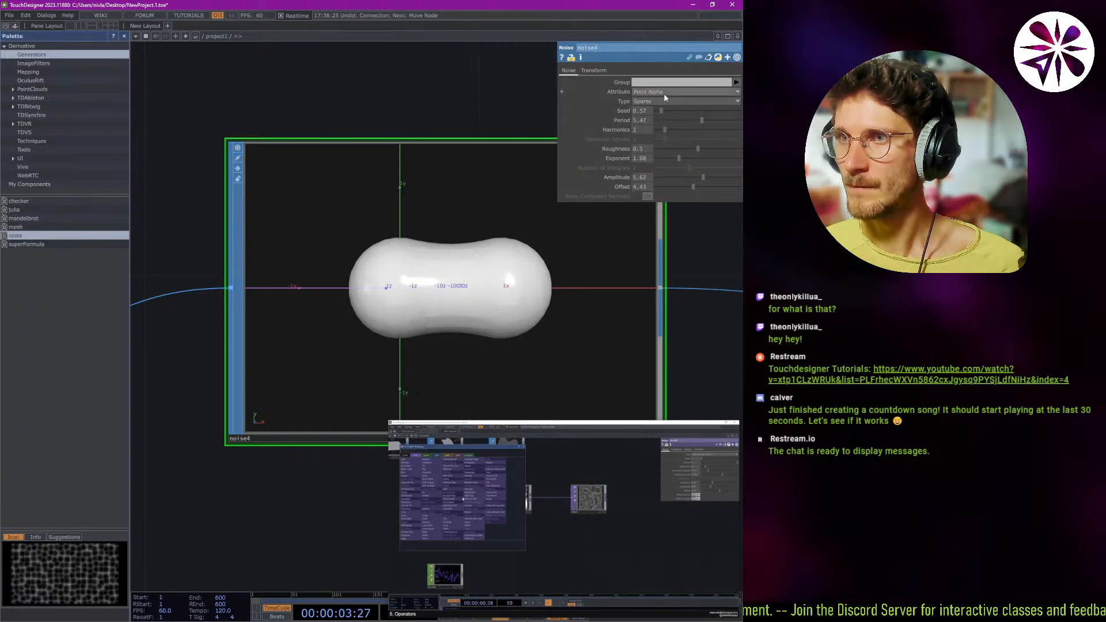
left_click(668, 91)
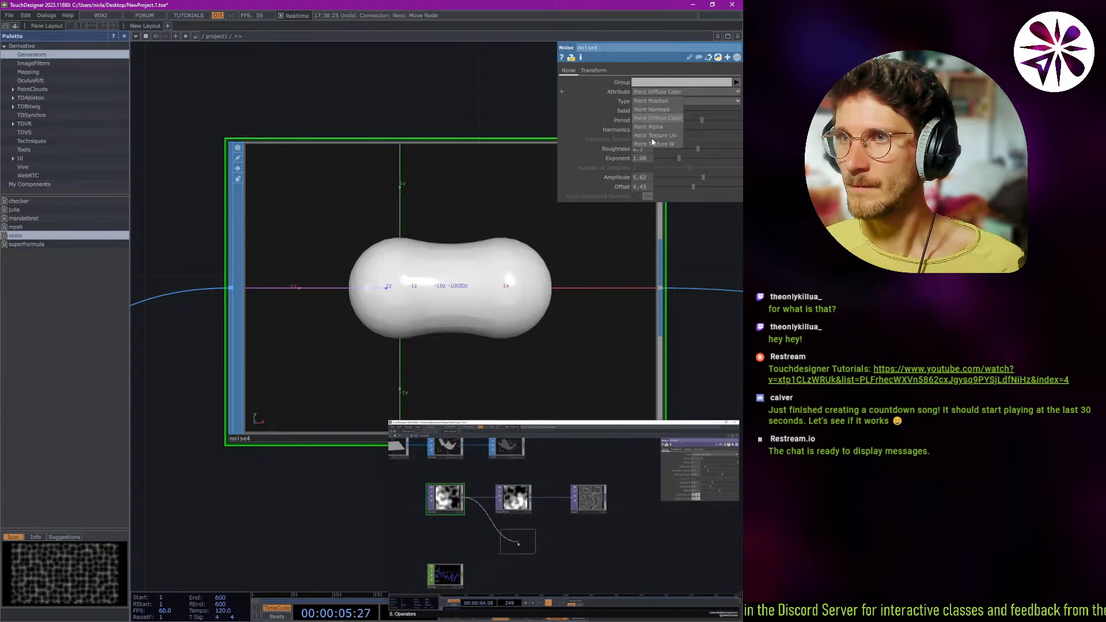
left_click(660, 136)
left_click(661, 91)
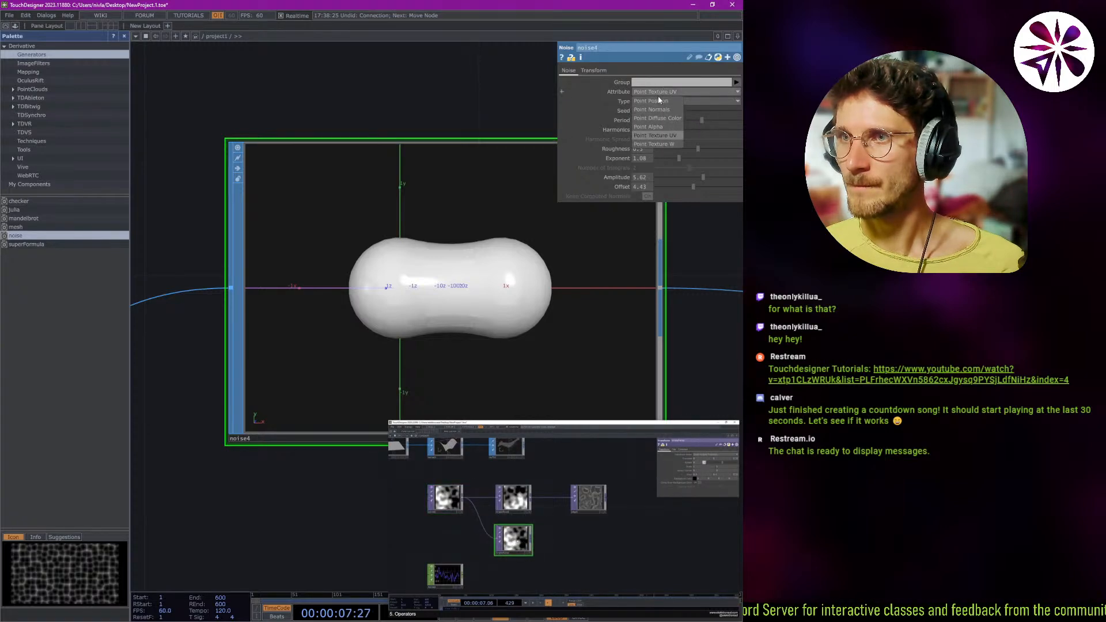
left_click(658, 101)
Swap the order of merge1's two metaball inputs and restore metaball1 as the first input.
scroll(403, 150, "down", 6)
scroll(421, 140, "up", 5)
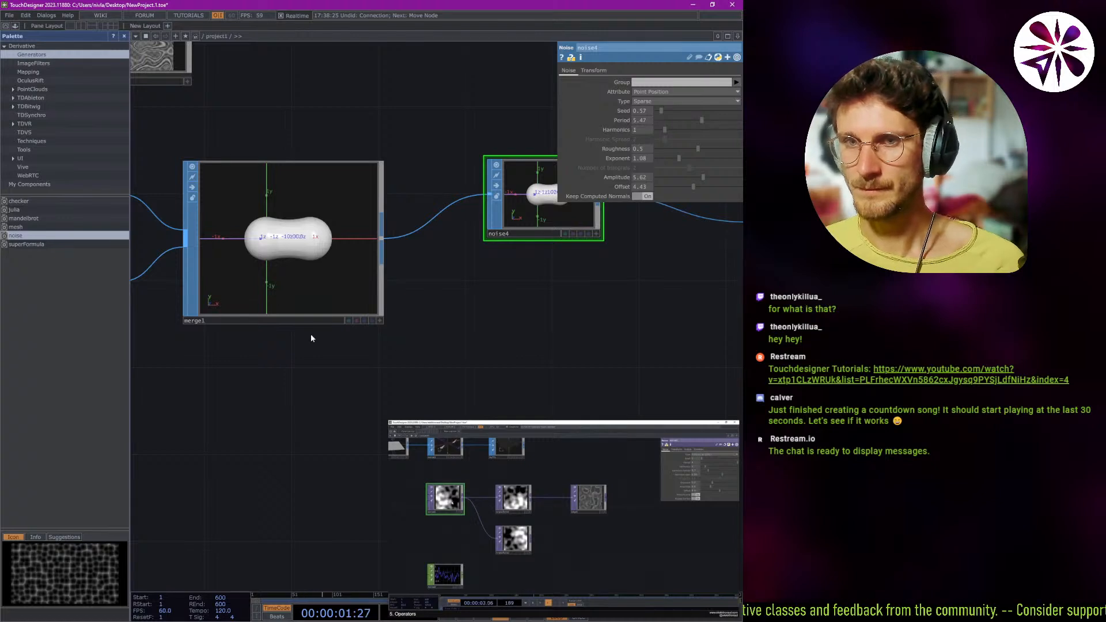
left_click(299, 320)
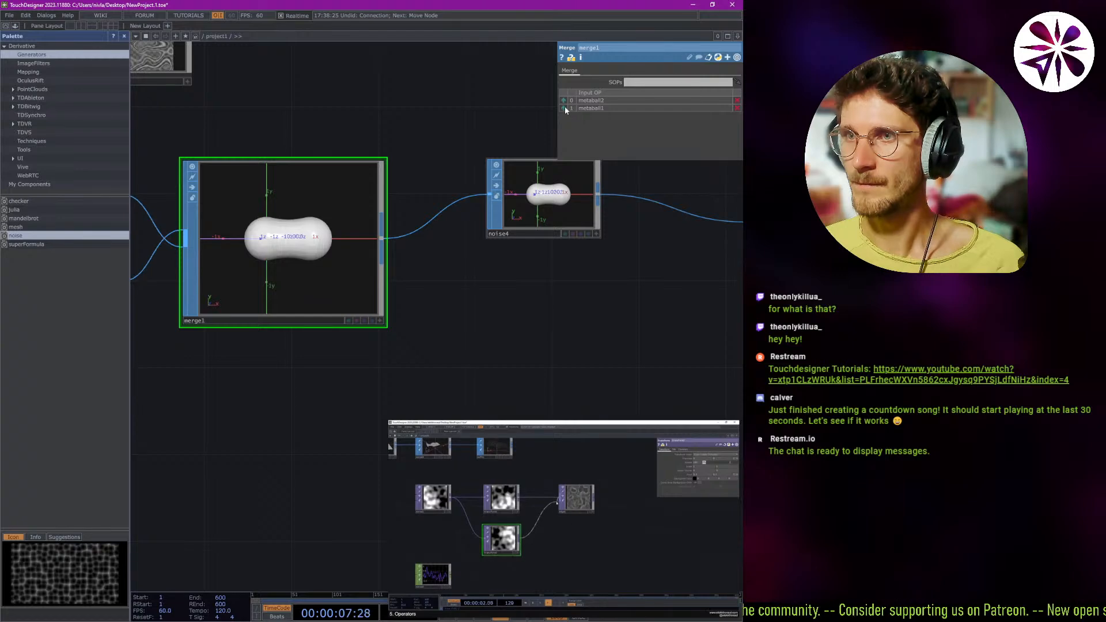
left_click(565, 109)
left_click_drag(454, 374, 472, 373)
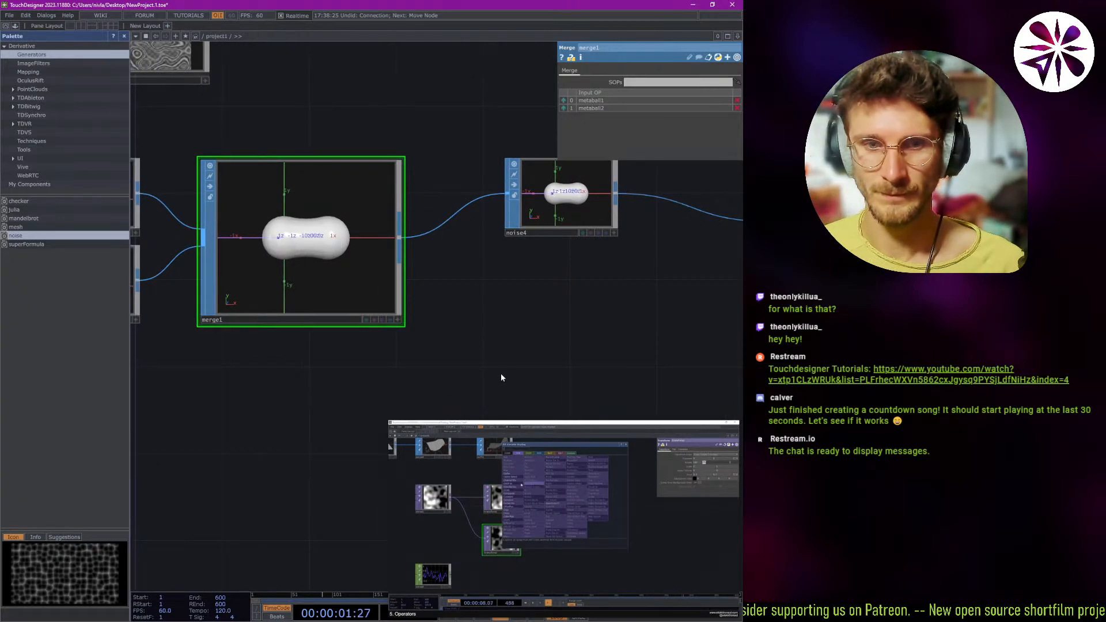
Search the operators for "comp" and place a Composite TOP below noise4.
left_click_drag(552, 353, 364, 366)
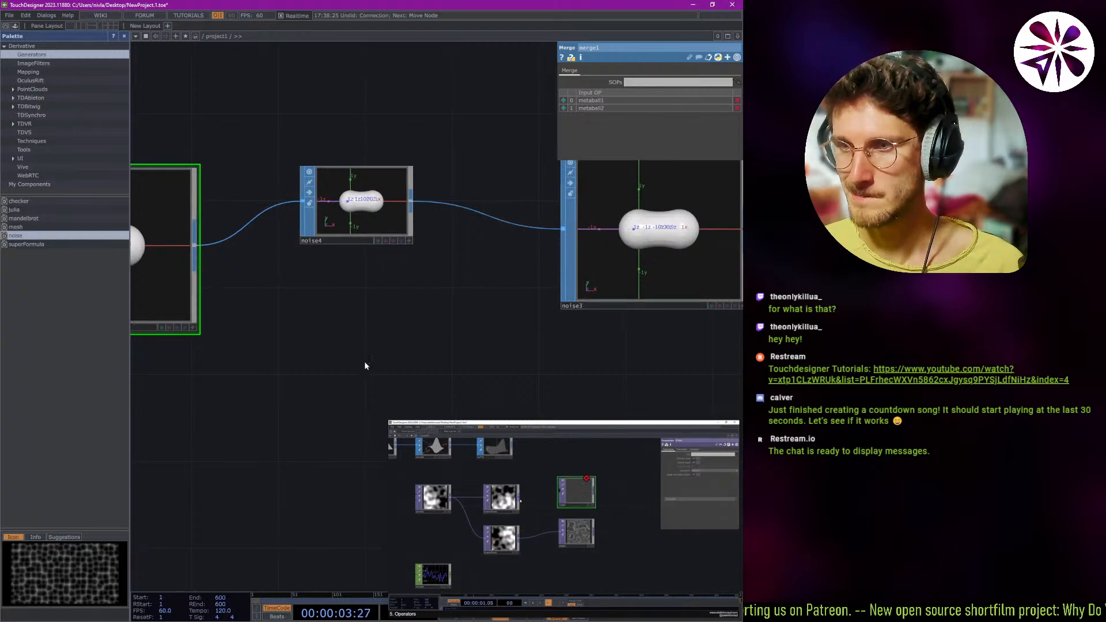
scroll(420, 316, "down", 2)
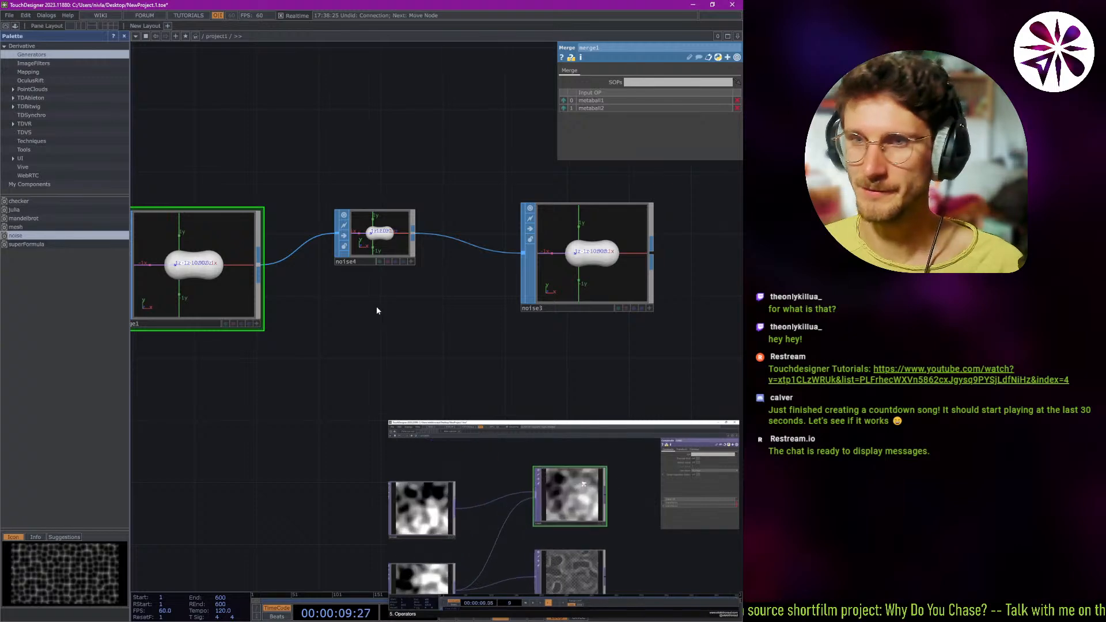
key("Tab")
type("comp")
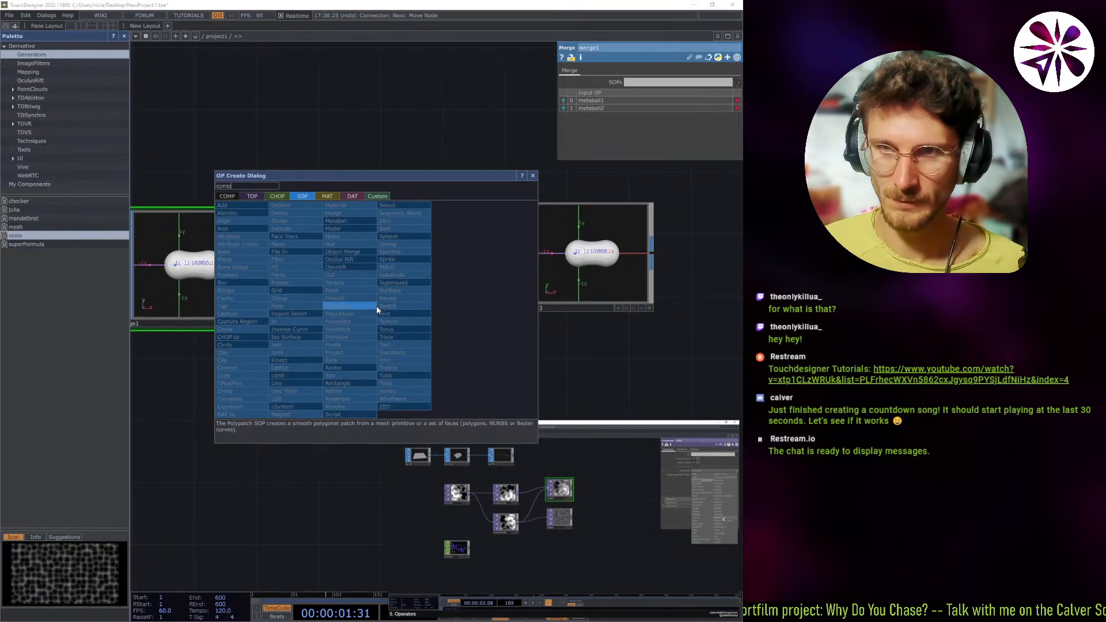
key("Tab")
key("Tab")
key("Tab")
key("Tab")
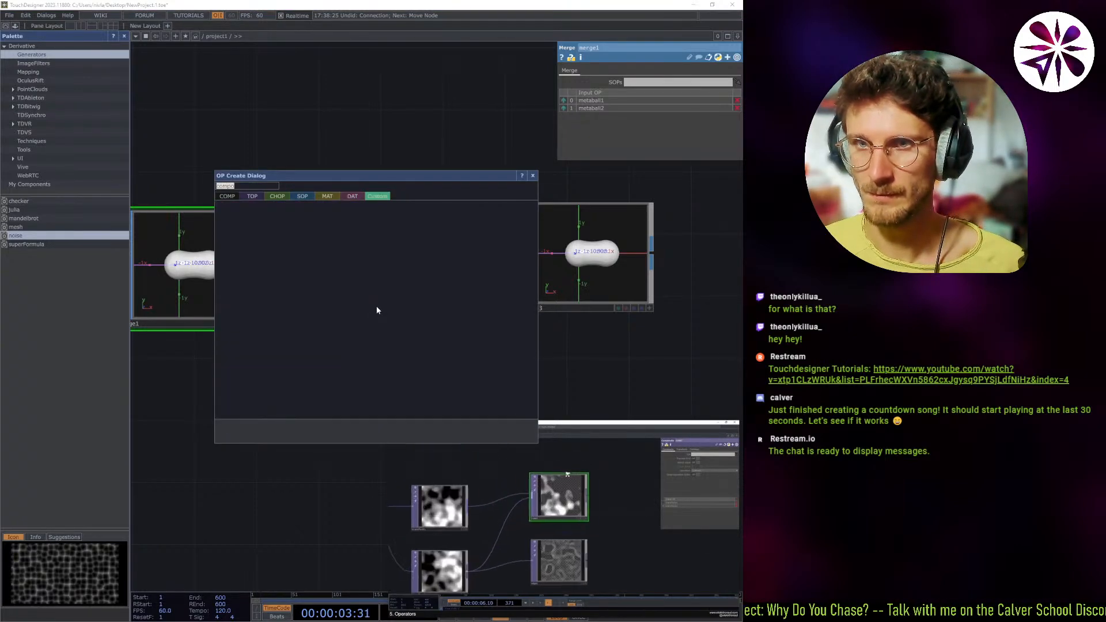
type("c")
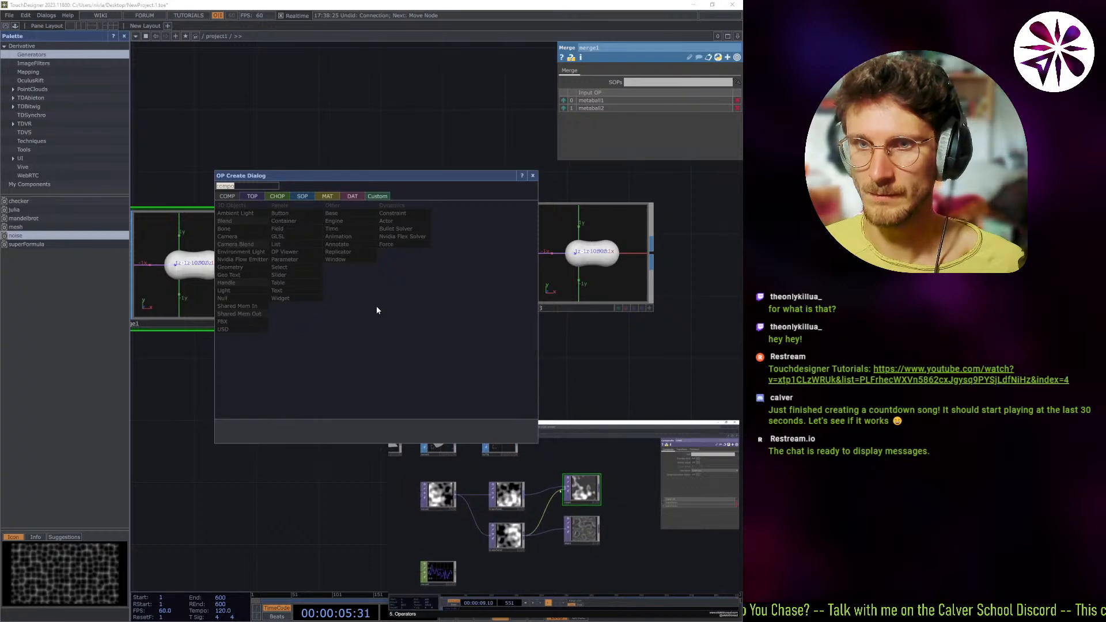
type("omp")
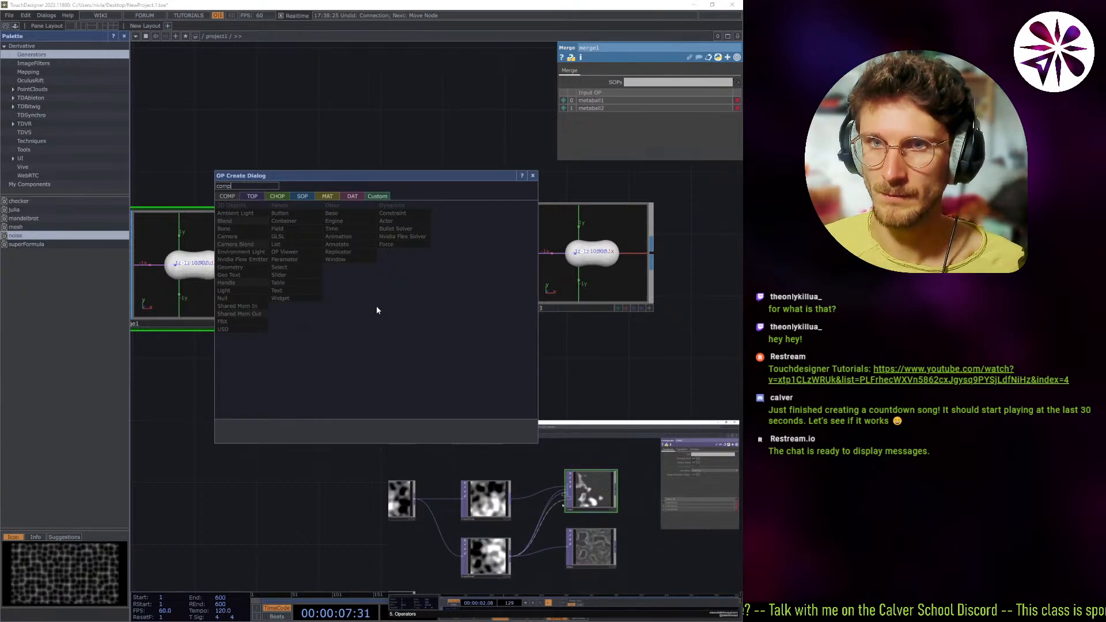
key("Tab")
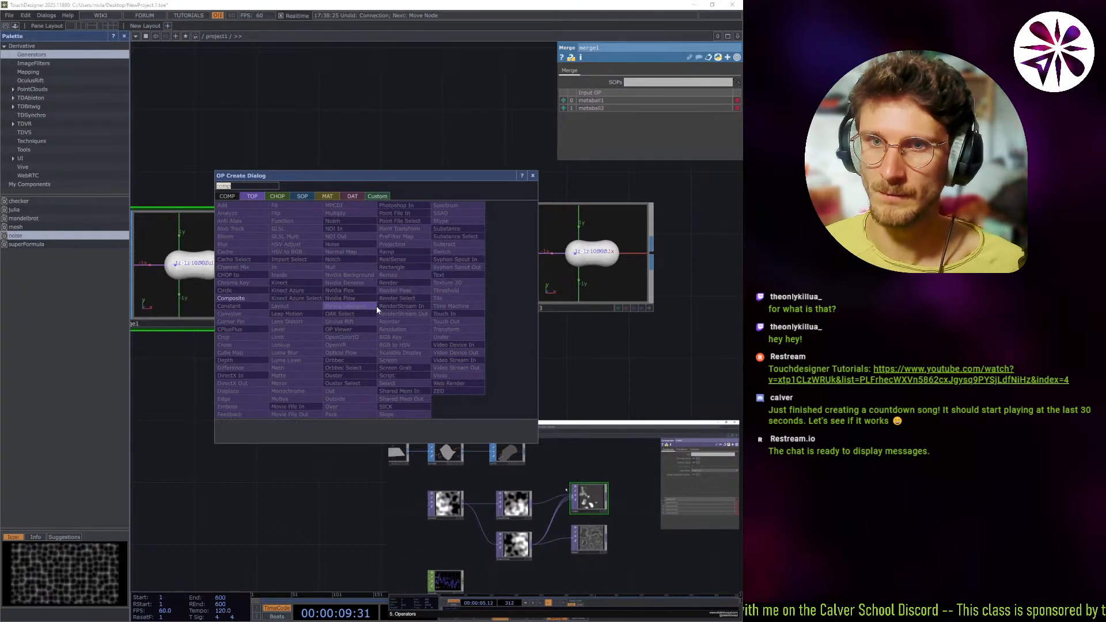
left_click(237, 299)
left_click(437, 359)
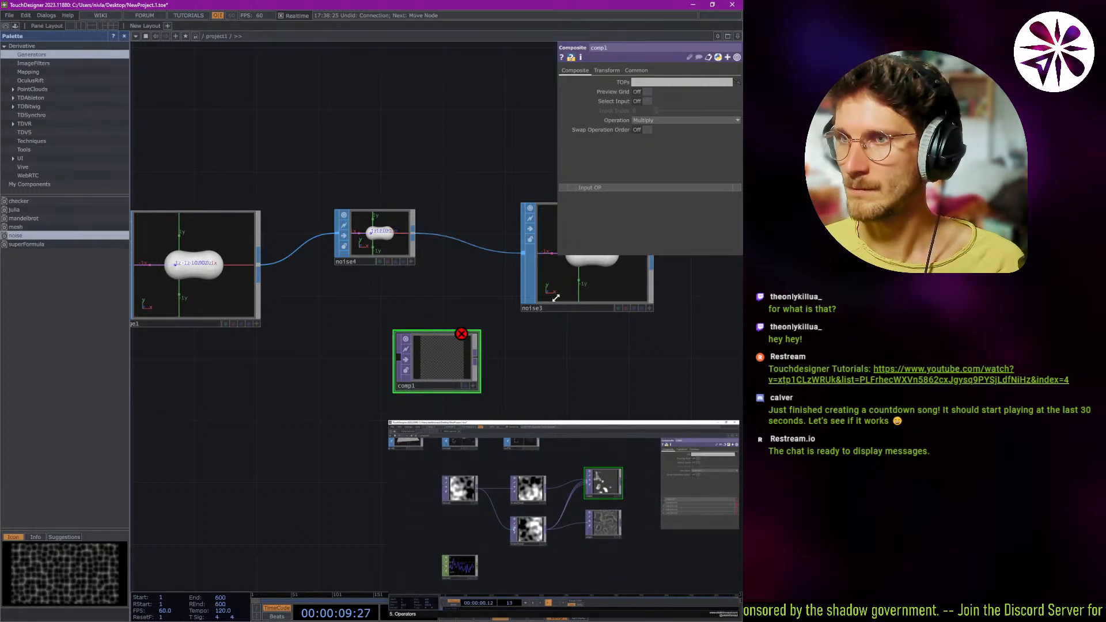
right_click(637, 130)
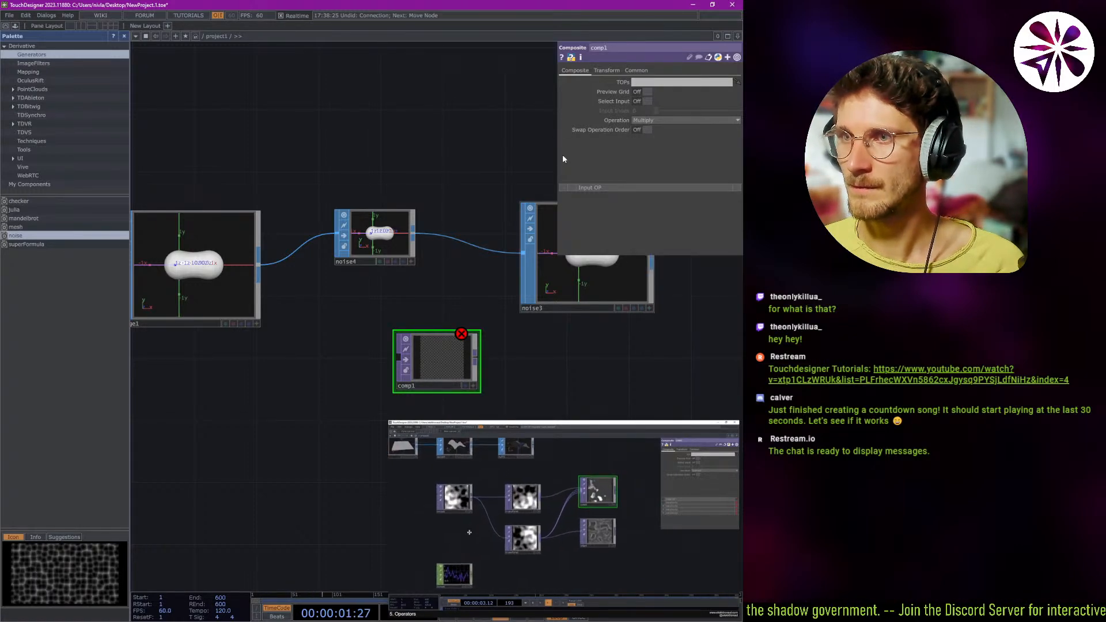
Move comp1 up into the texture row, beside the noise component.
left_click_drag(354, 364, 510, 260)
middle_click_drag(510, 260, 437, 294)
scroll(437, 295, "up", 5)
left_click_drag(495, 219, 397, 106)
scroll(319, 118, "up", 2)
left_click_drag(243, 158, 251, 271)
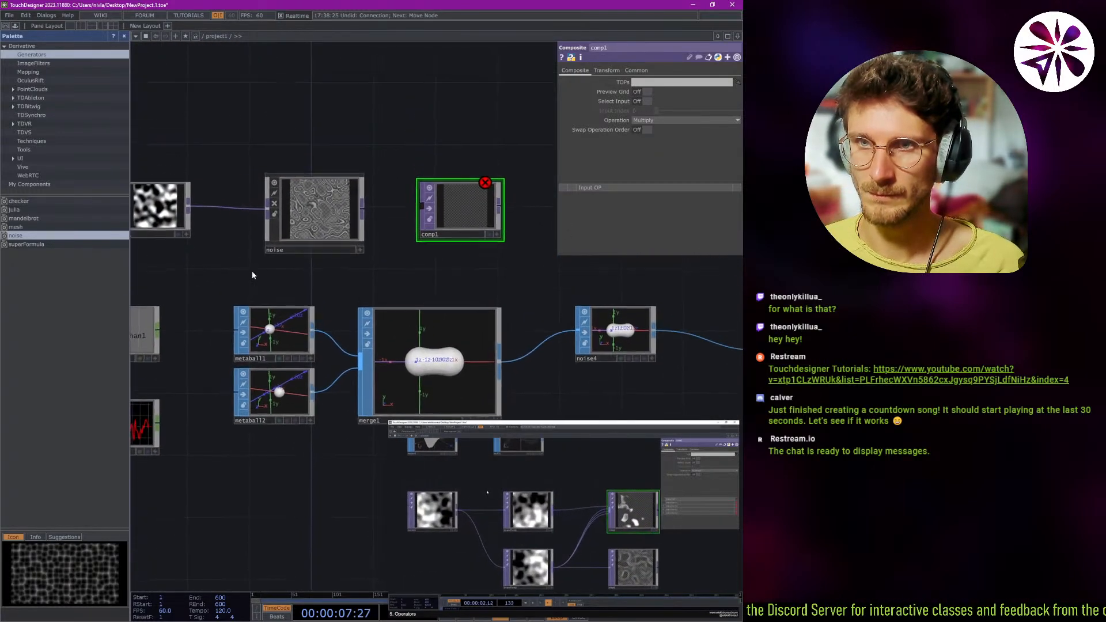
Wire the noise component's output and noise1 into comp1 as its first and second inputs.
scroll(251, 271, "down", 2)
scroll(269, 242, "up", 2)
left_click_drag(355, 223, 429, 222)
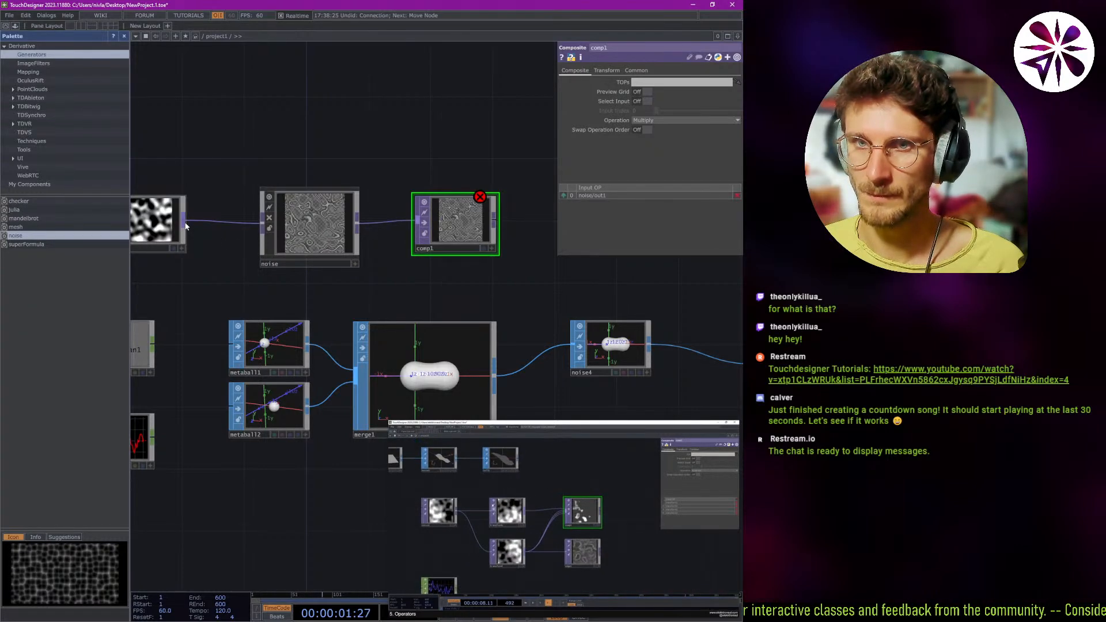
left_click_drag(183, 221, 430, 231)
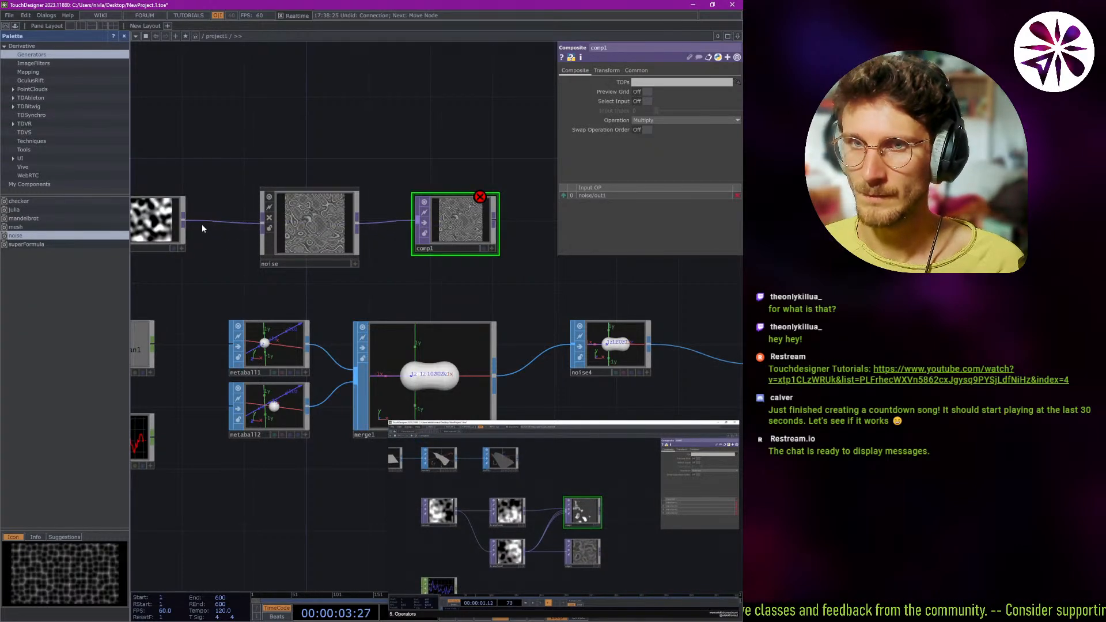
left_click_drag(185, 223, 451, 140)
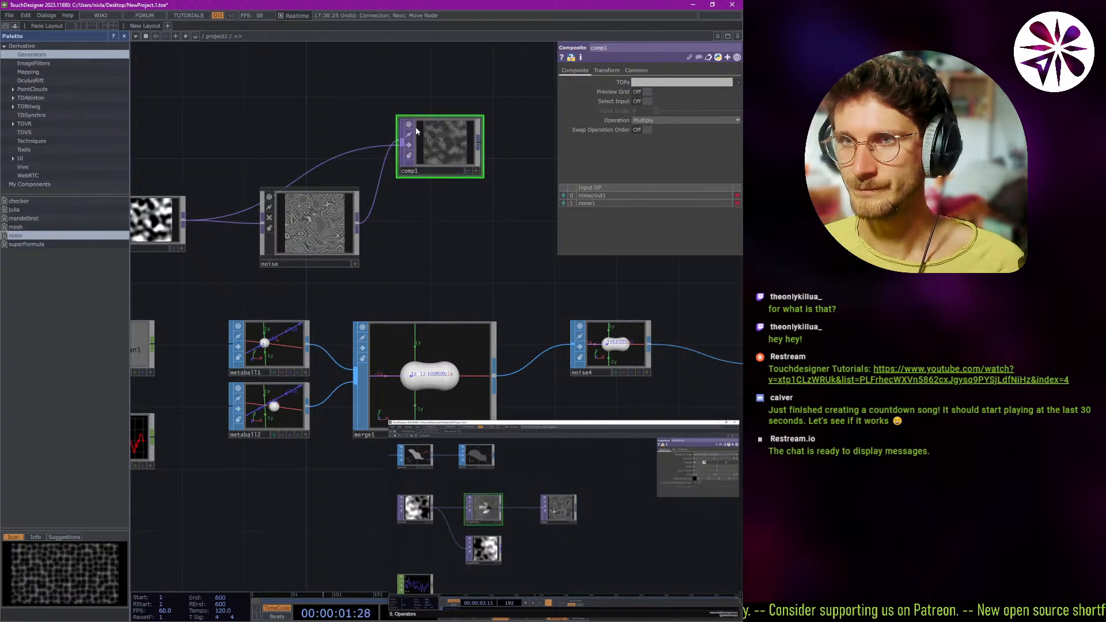
Try comp1's Preview Grid and Select Input options and switch both back off.
left_click(409, 148)
left_click(410, 148)
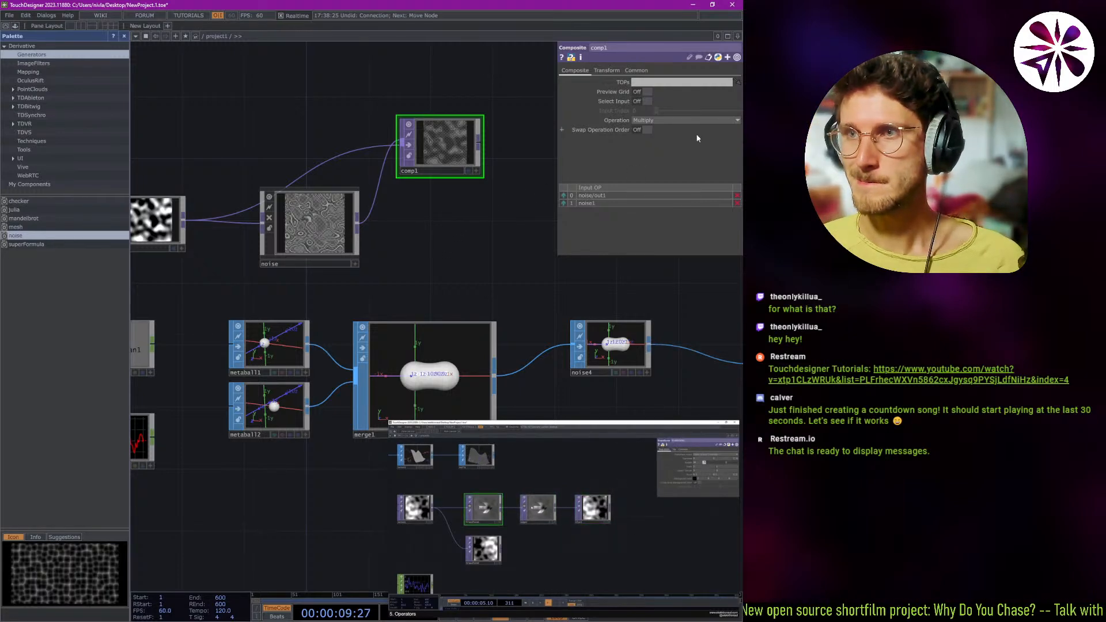
left_click(643, 92)
left_click(643, 92)
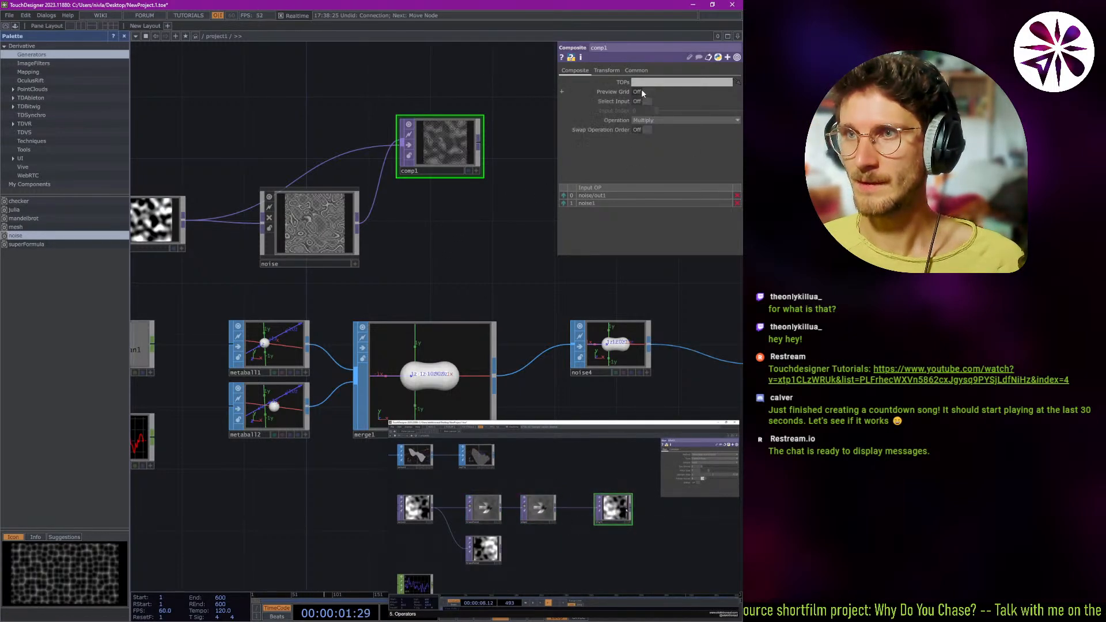
left_click(642, 103)
left_click(641, 104)
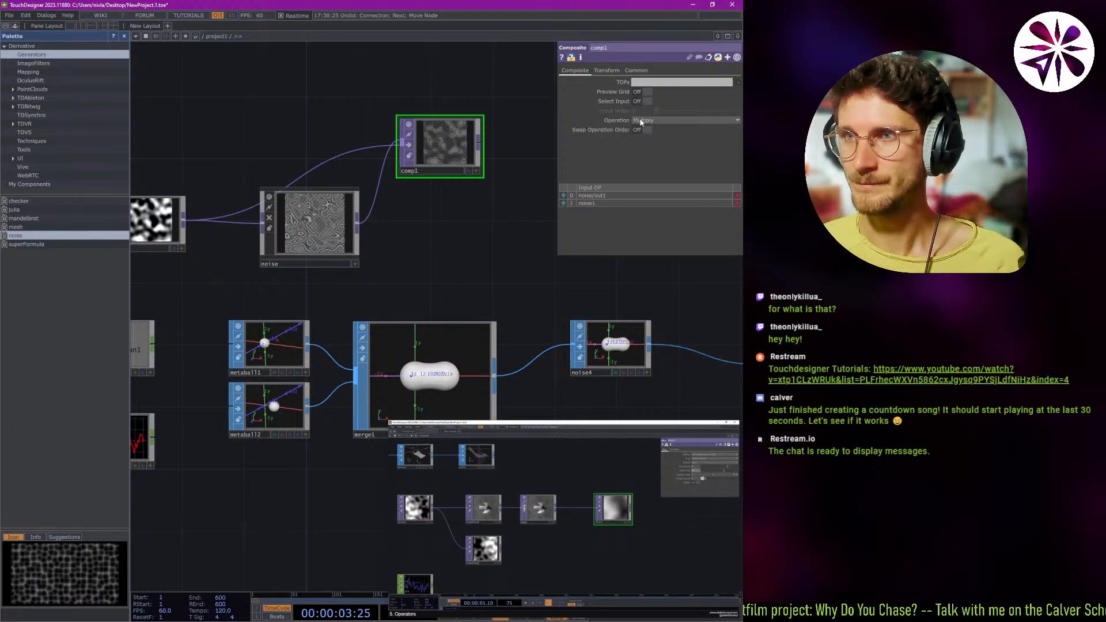
left_click(645, 103)
left_click(646, 103)
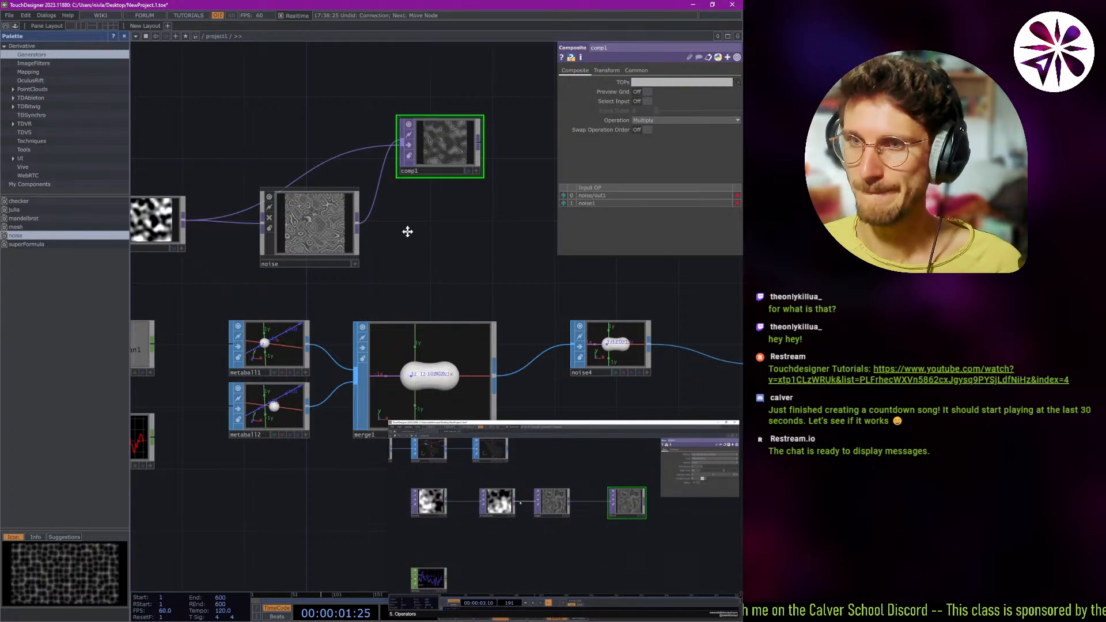
Delete noise4 from the chain between merge1 and noise3.
left_click_drag(408, 232, 240, 180)
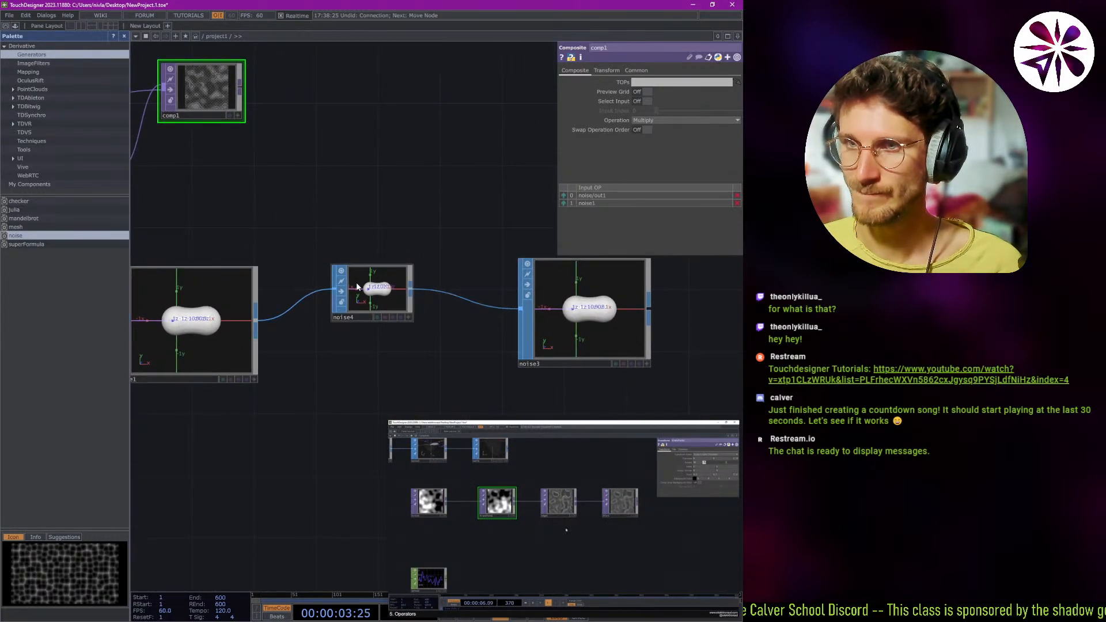
left_click(369, 291)
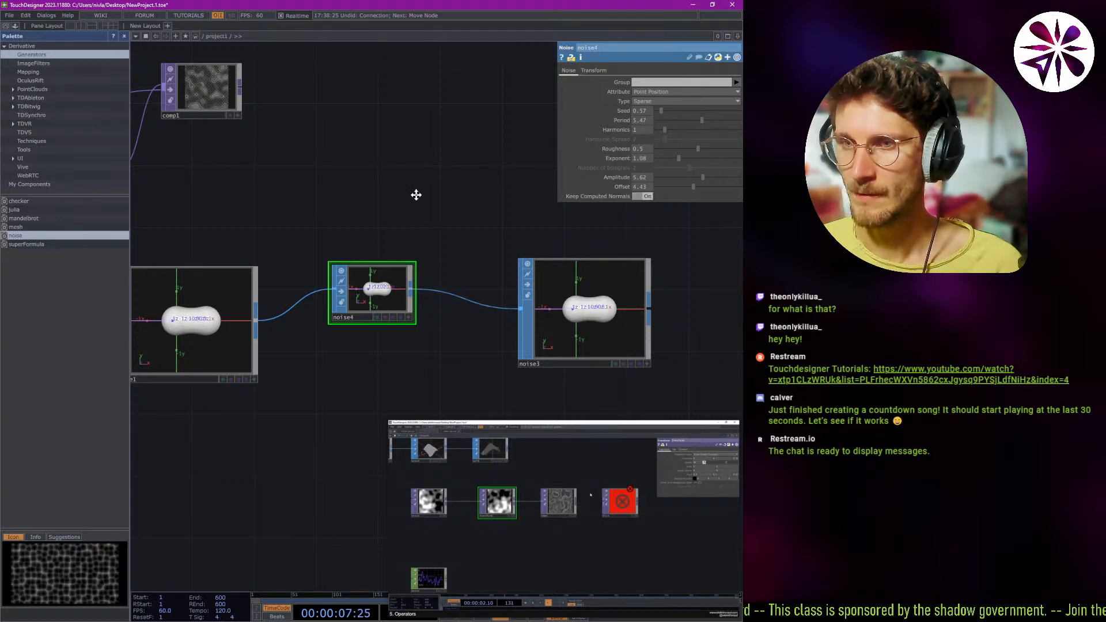
left_click_drag(416, 195, 478, 175)
key("Delete")
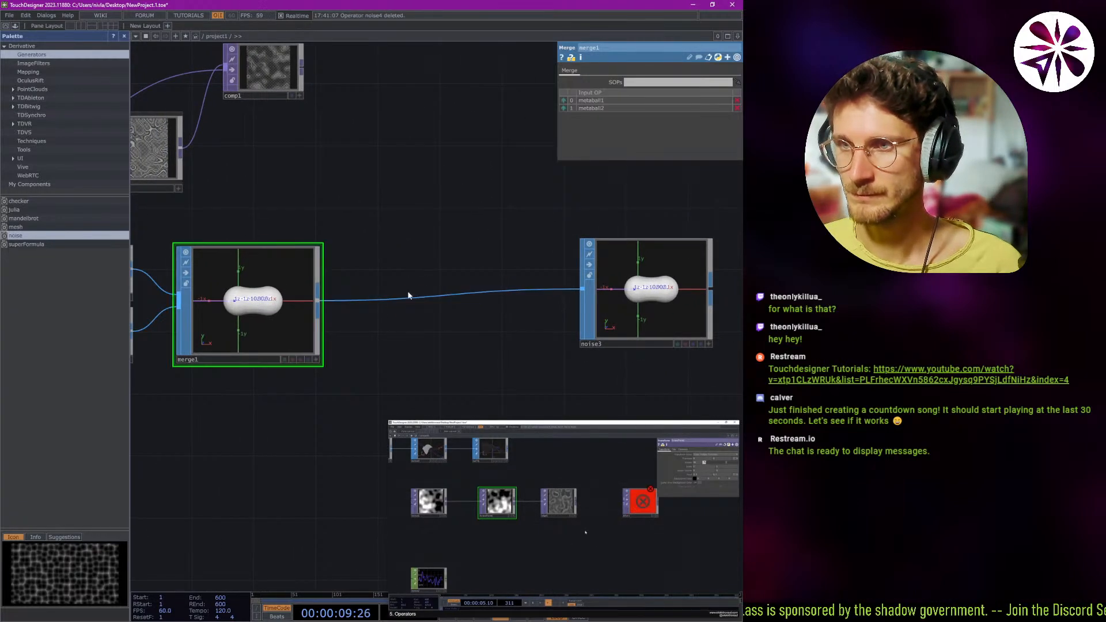
Open metaball2's geometry for modeling in the SOP Editor.
left_click_drag(326, 240, 419, 253)
left_click(188, 324)
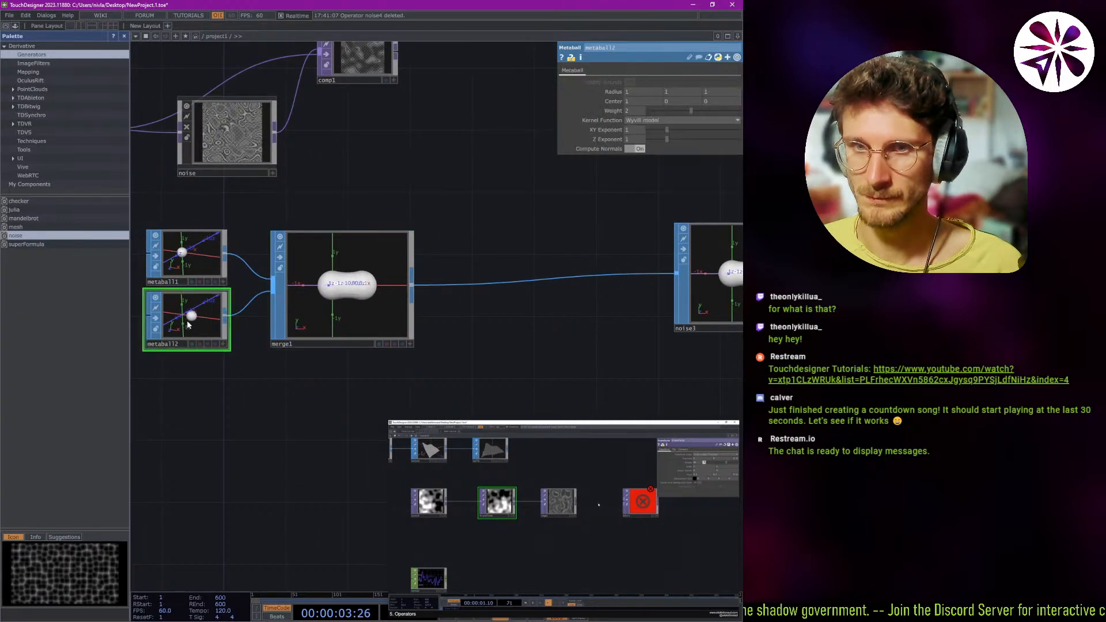
mouse_move(196, 321)
left_mouse_down()
mouse_move(209, 326)
mouse_move(192, 324)
left_mouse_up()
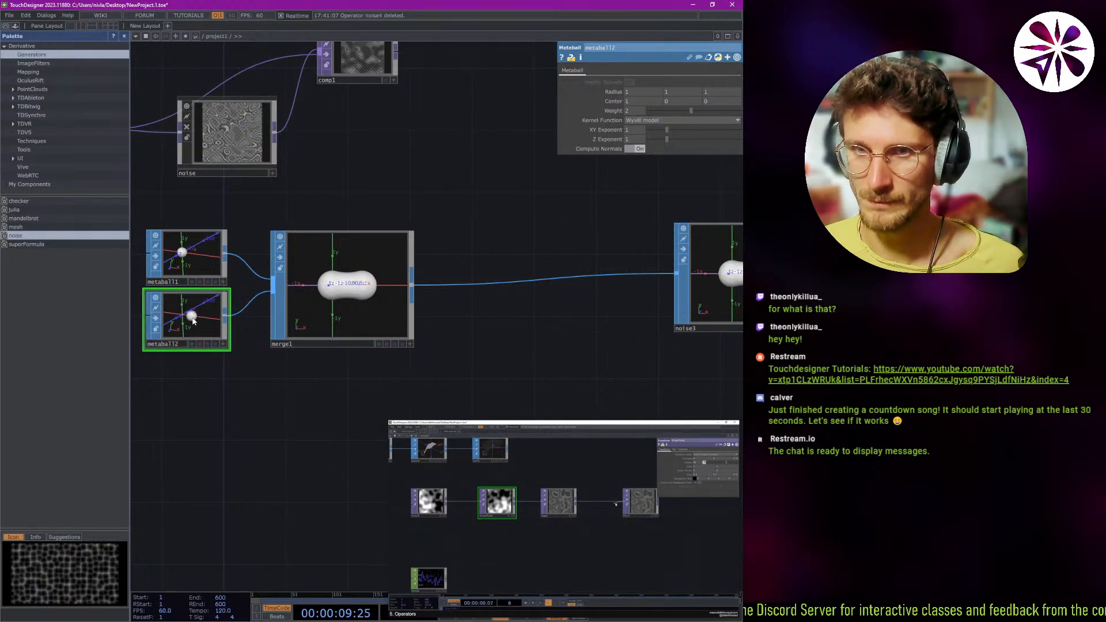
scroll(193, 322, "up", 10)
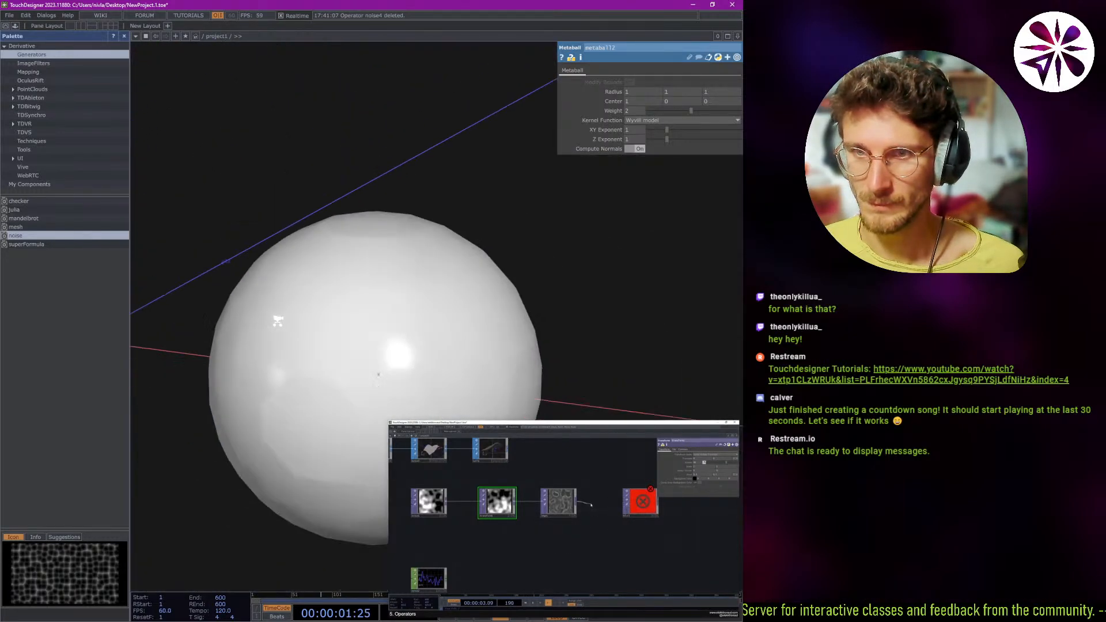
scroll(278, 320, "down", 4)
right_click(330, 340)
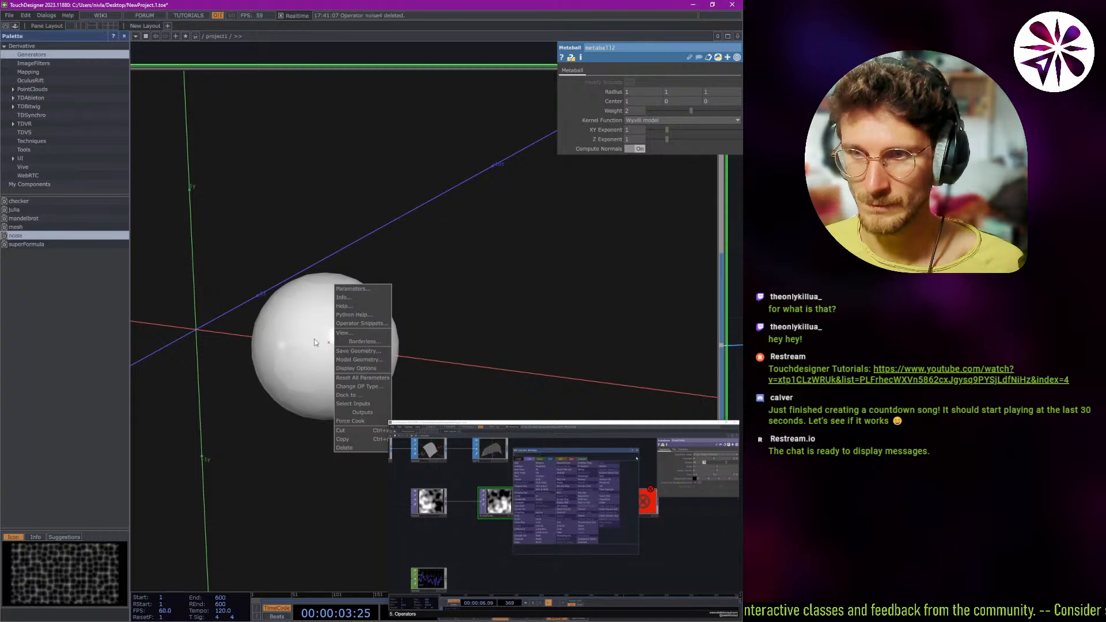
left_click(300, 342)
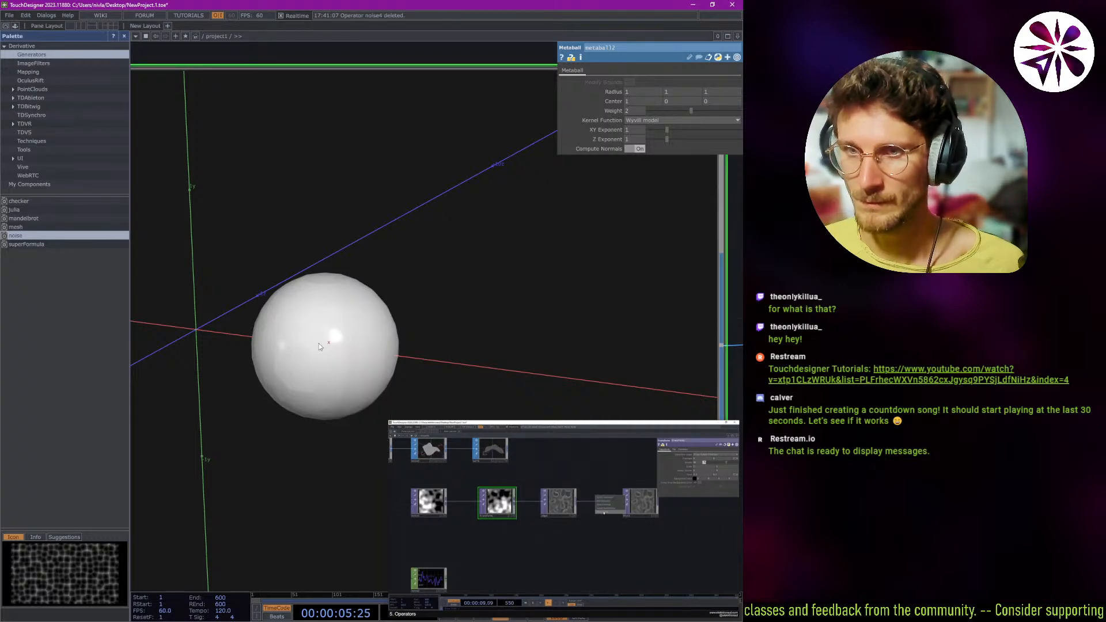
right_click(319, 345)
left_click(365, 362)
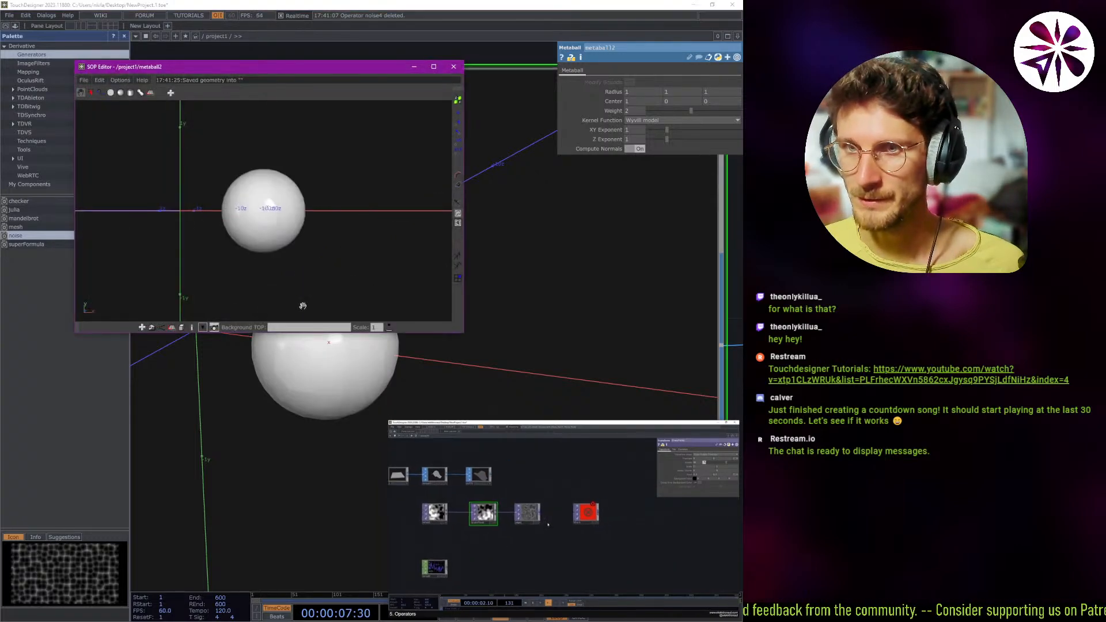
Draw two large circles and a smaller sphere around metaball2's ball in the SOP Editor.
left_click_drag(303, 306, 276, 236)
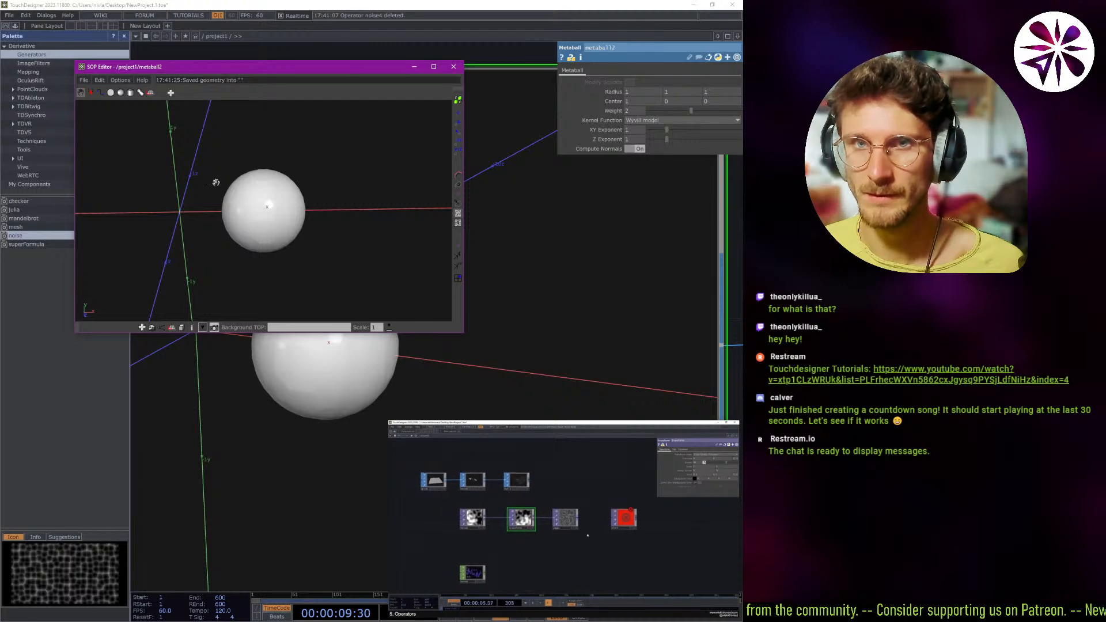
left_click(110, 93)
left_click_drag(270, 177, 327, 214)
left_click_drag(395, 173, 334, 192)
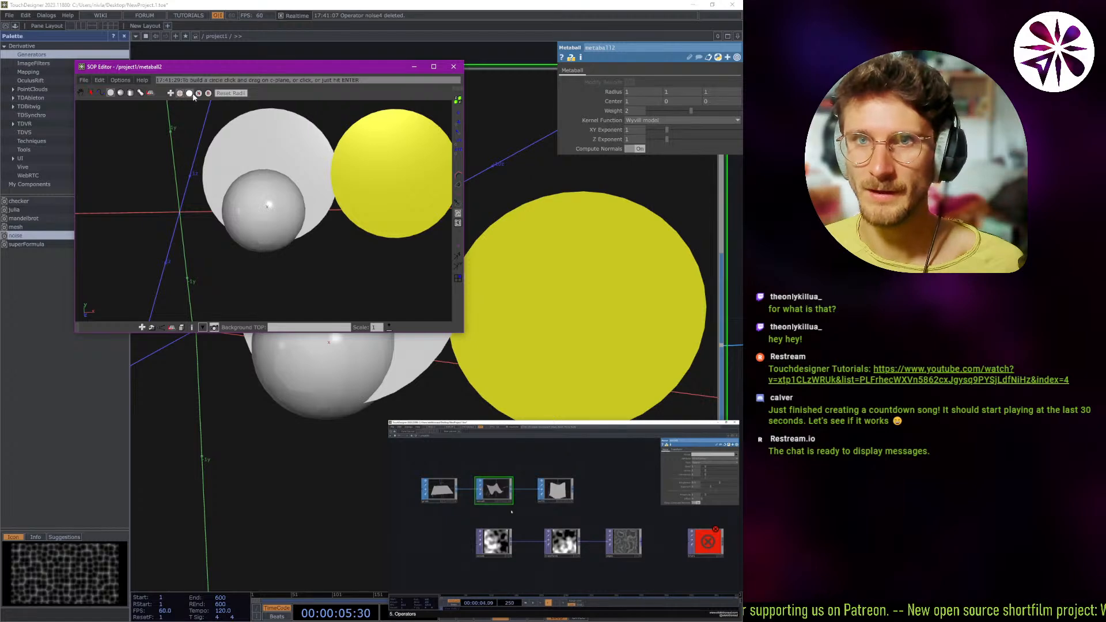
left_click(120, 92)
left_click_drag(298, 235, 328, 263)
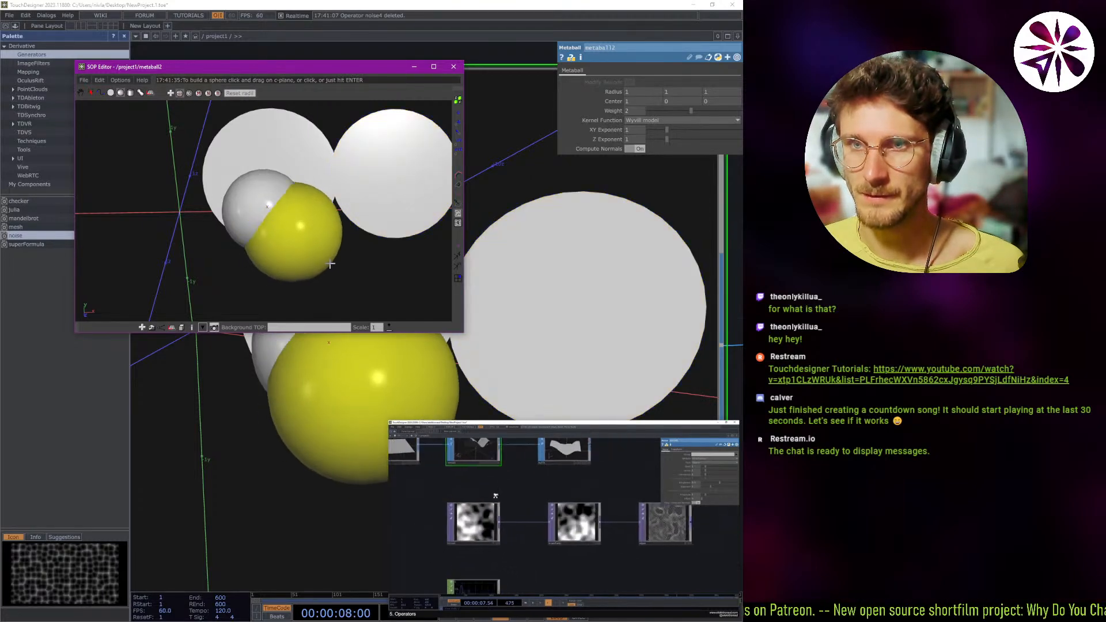
Select the large circle behind metaball2's original ball.
left_click(91, 92)
left_click(262, 183)
left_click(258, 232)
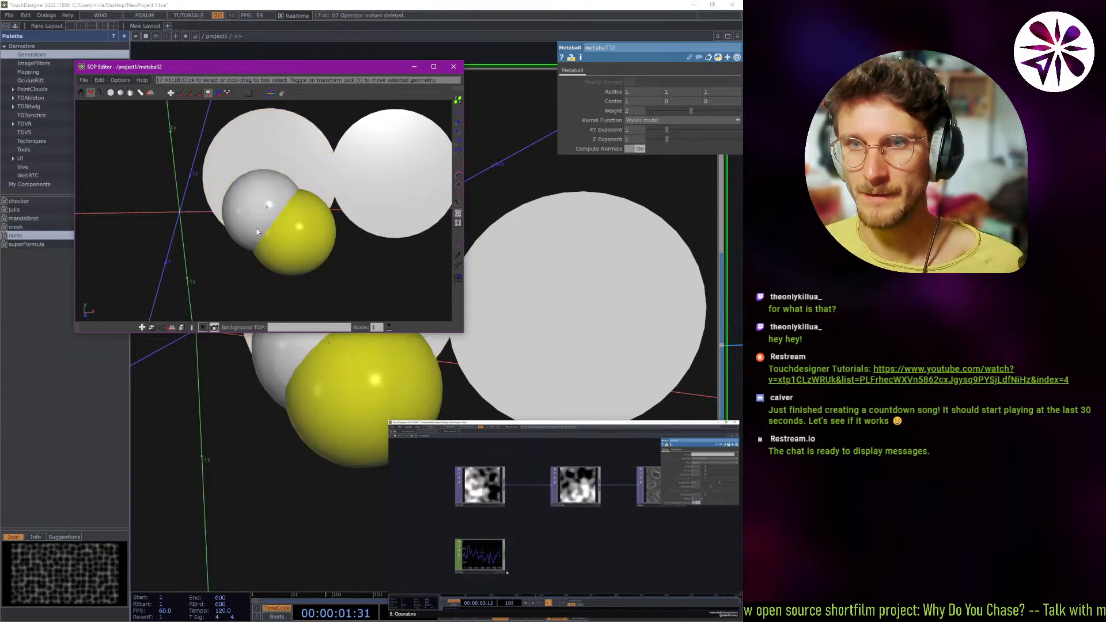
left_click(271, 206)
Draw a cluster of additional metaballs that blend with the original ball and extend around the sphere.
left_click(141, 94)
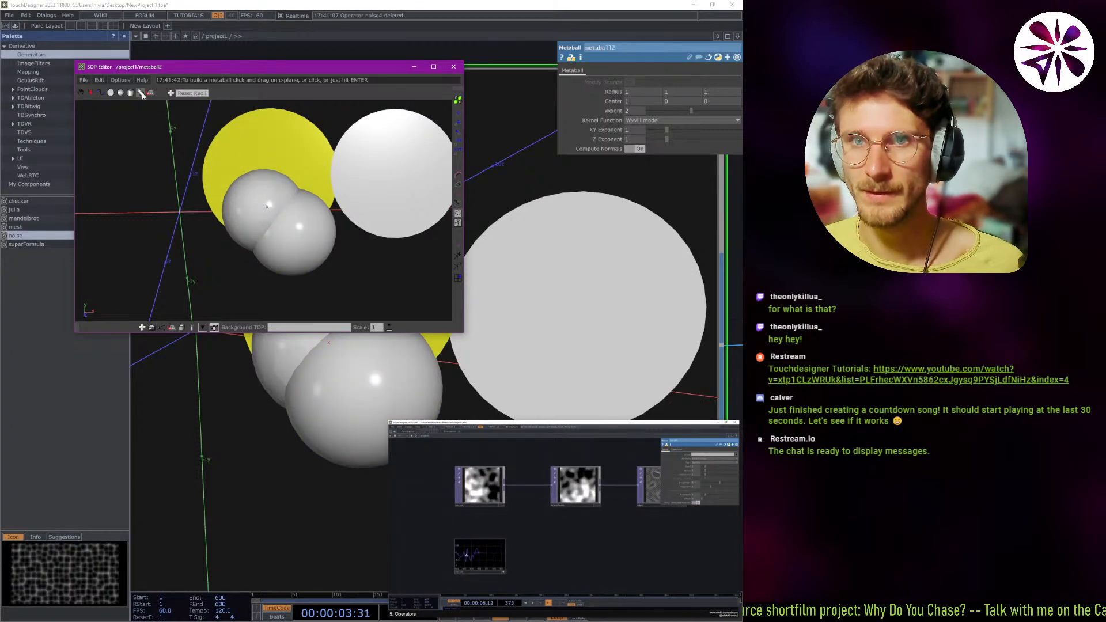
mouse_move(223, 226)
left_mouse_down()
mouse_move(287, 261)
mouse_move(202, 201)
mouse_move(223, 218)
left_mouse_up()
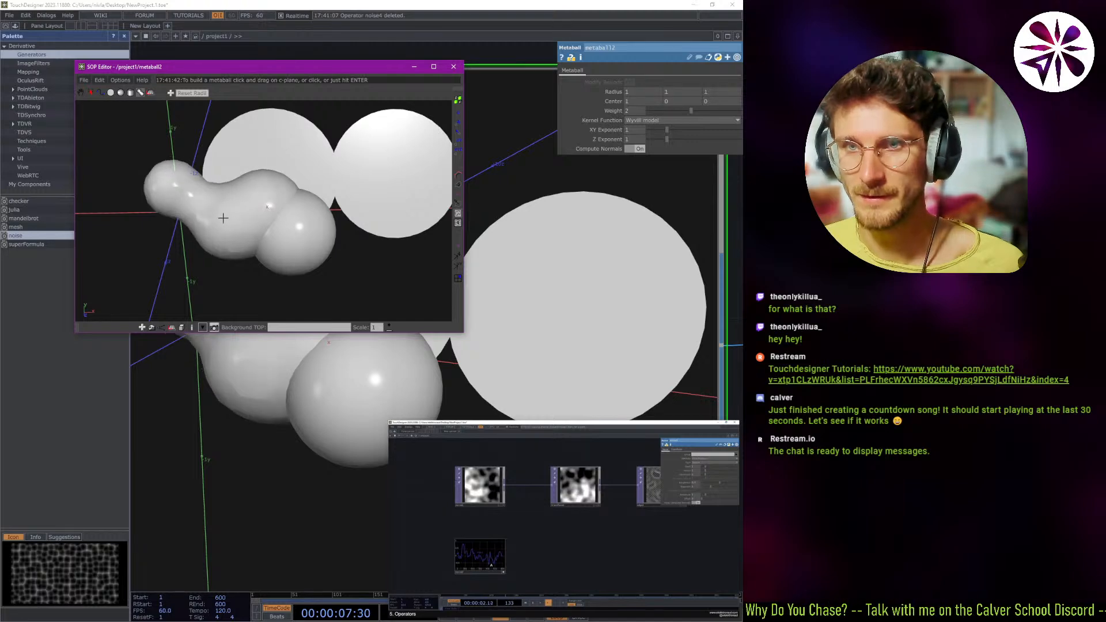
left_click_drag(228, 172, 321, 231)
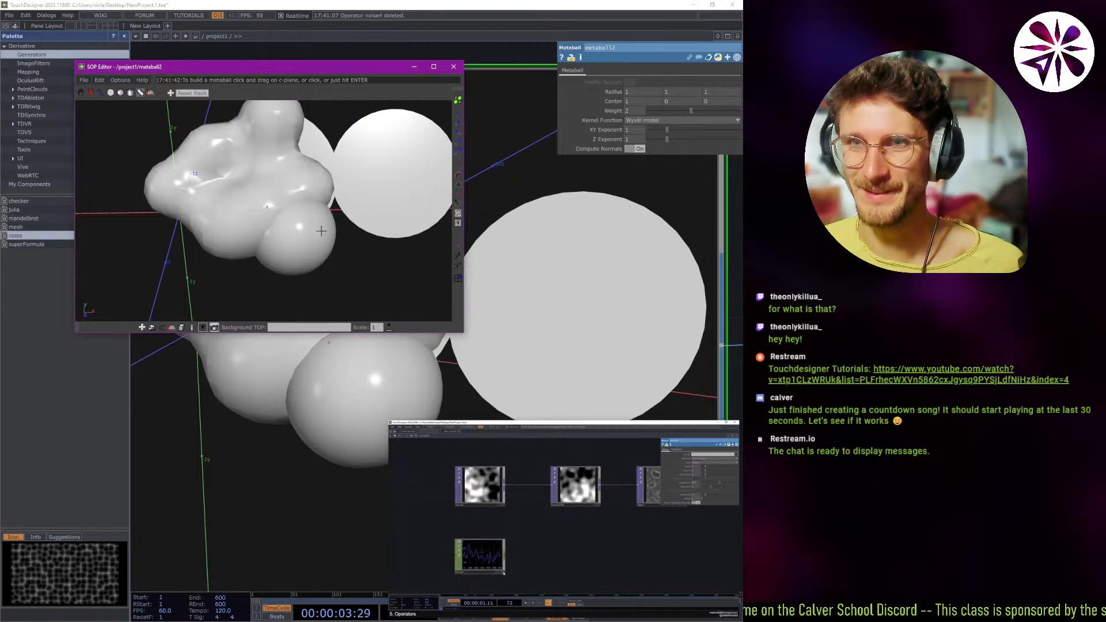
left_click_drag(345, 181, 329, 255)
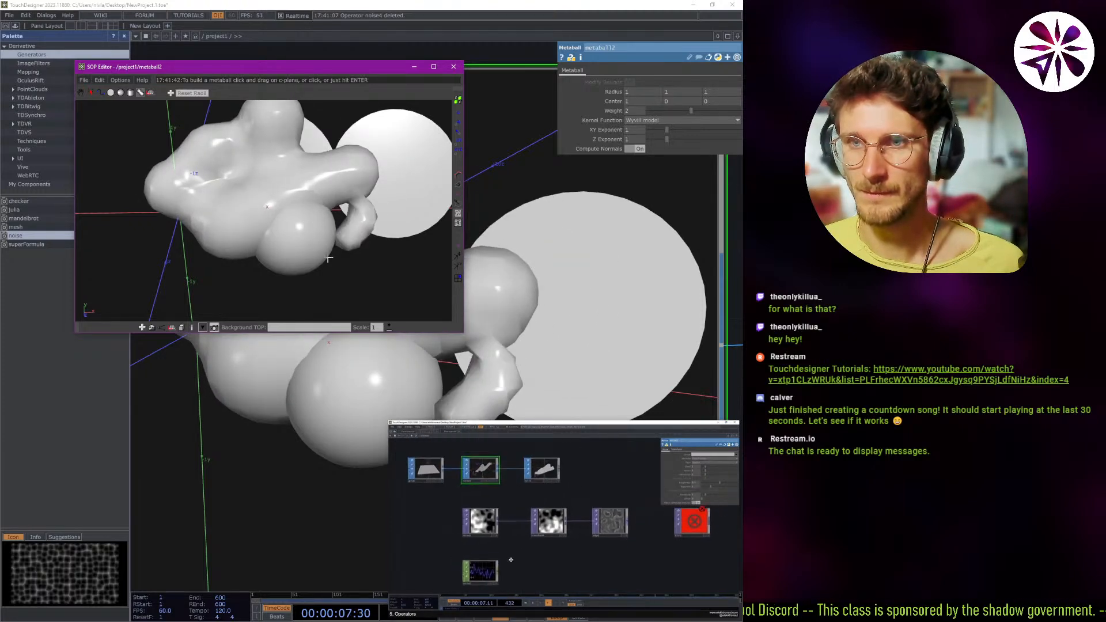
left_click(150, 94)
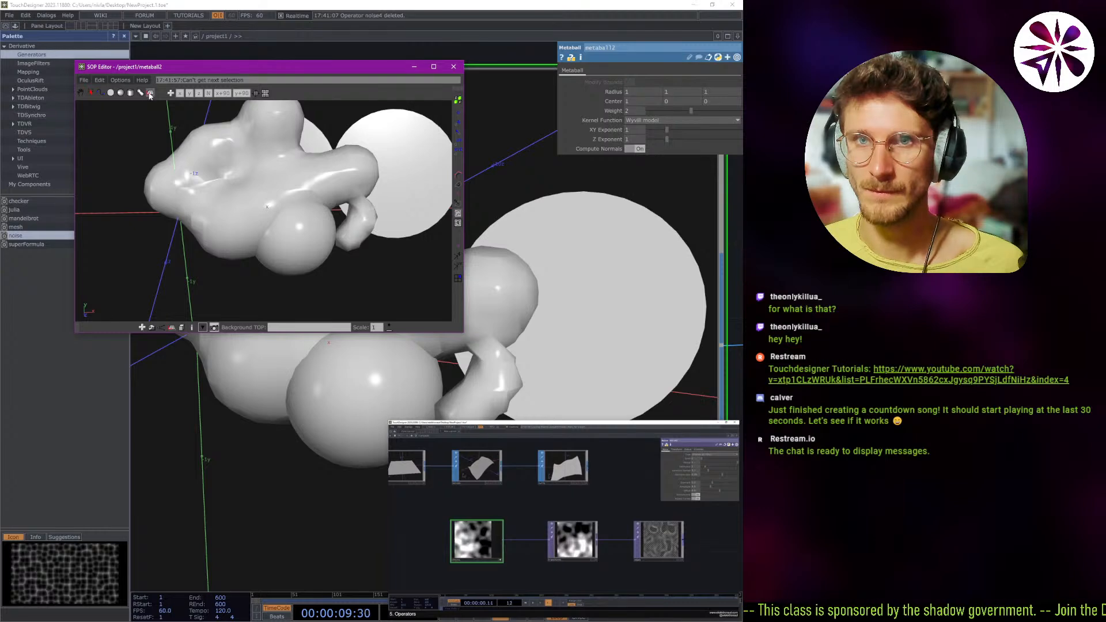
Look over the modeled metaball cluster in metaball2's SOP Editor and close the editor.
left_click(84, 93)
left_click_drag(226, 158, 396, 82)
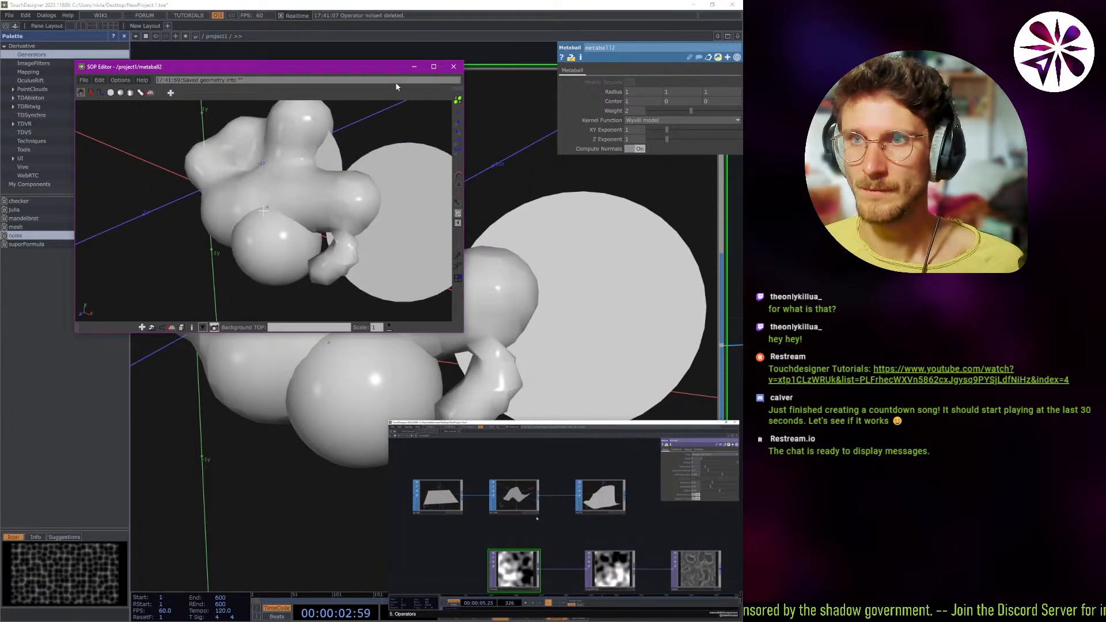
left_click(453, 67)
scroll(324, 309, "down", 8)
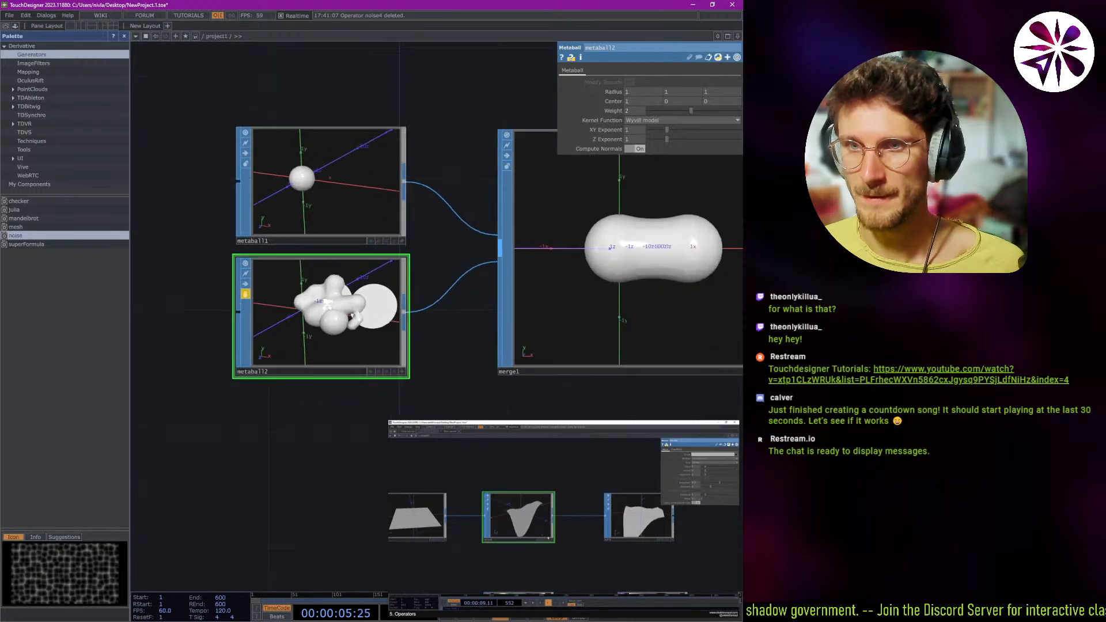
scroll(318, 302, "up", 2)
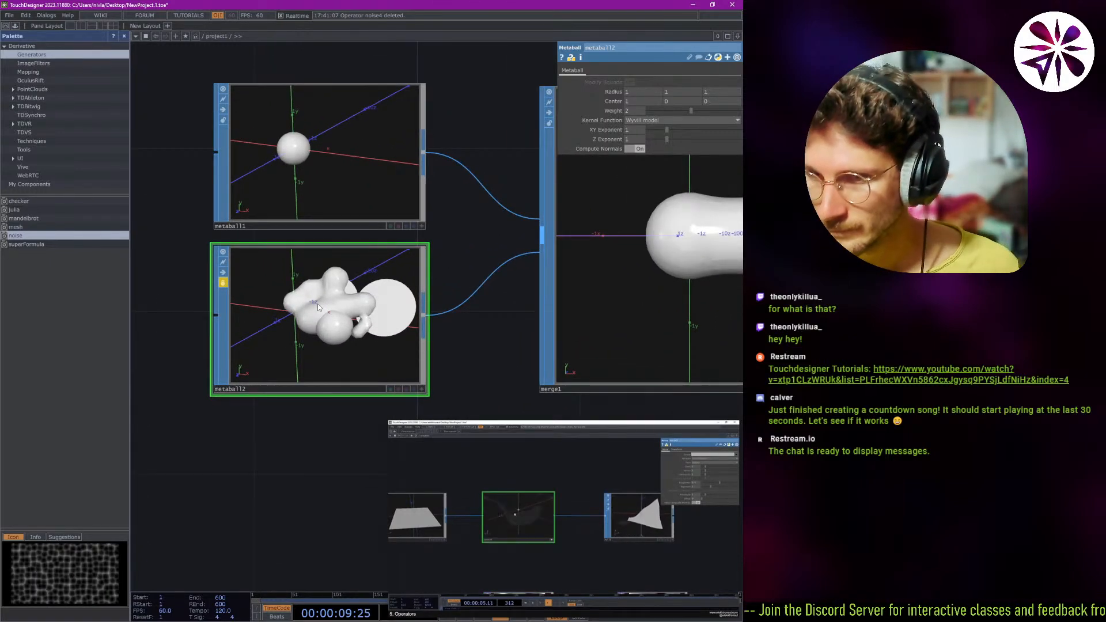
scroll(451, 329, "down", 4)
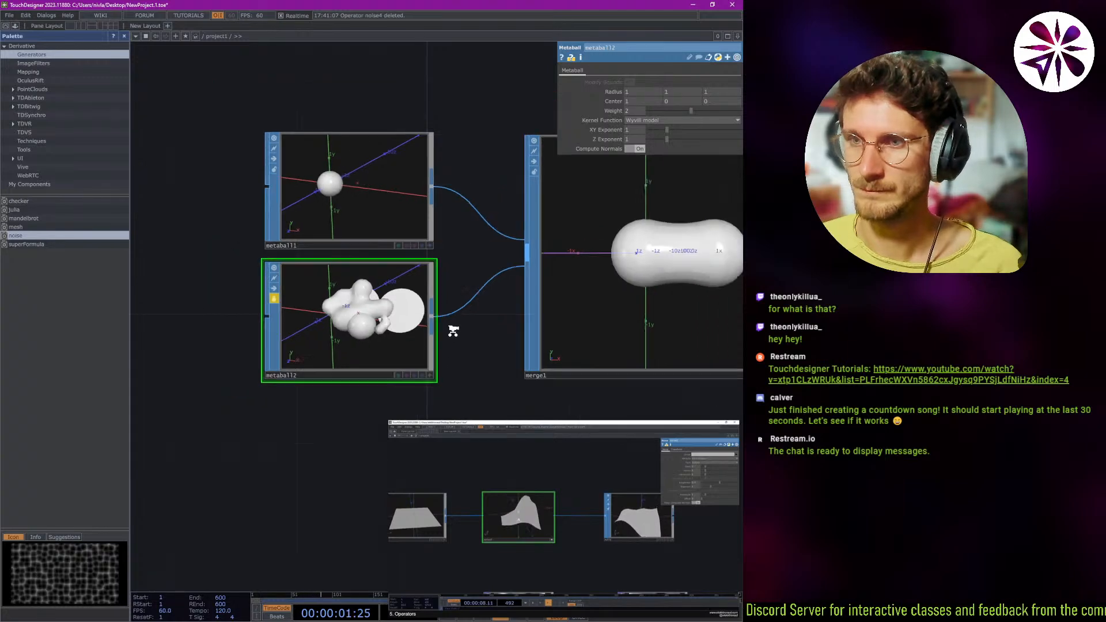
Select the merge1 operator to check its list of input operators.
left_click_drag(452, 329, 12, 319)
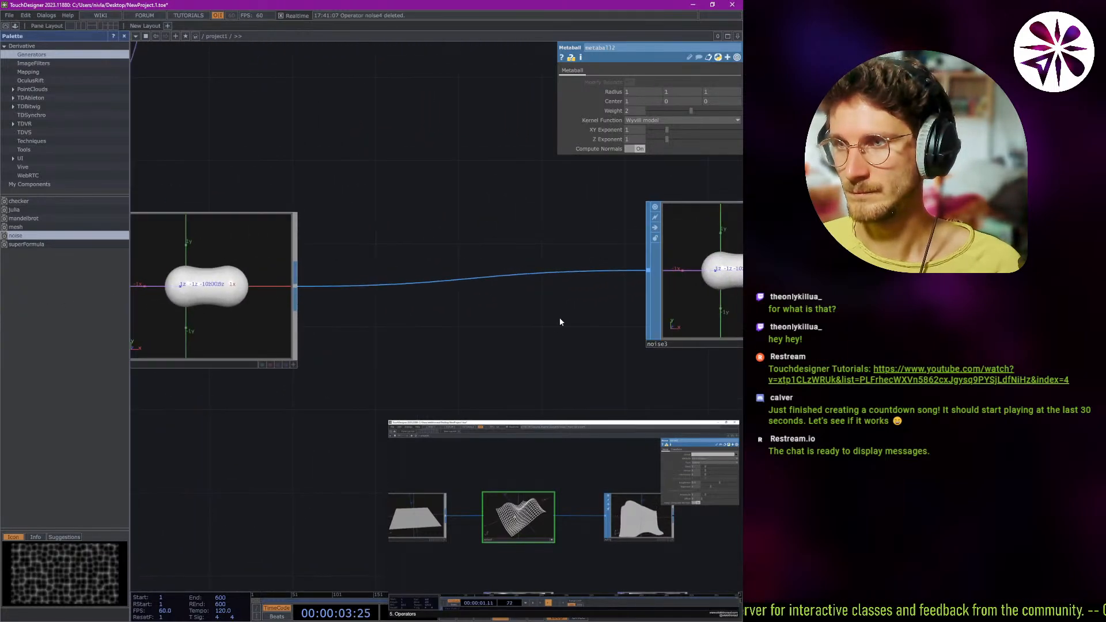
scroll(541, 322, "down", 3)
left_click_drag(531, 326, 614, 318)
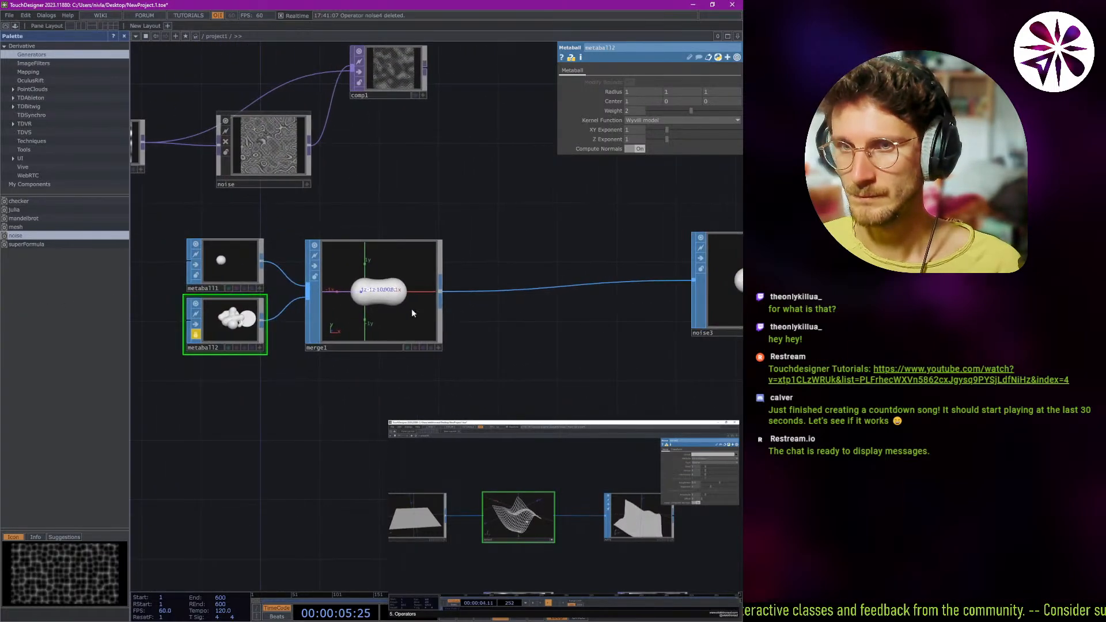
left_click_drag(471, 320, 416, 335)
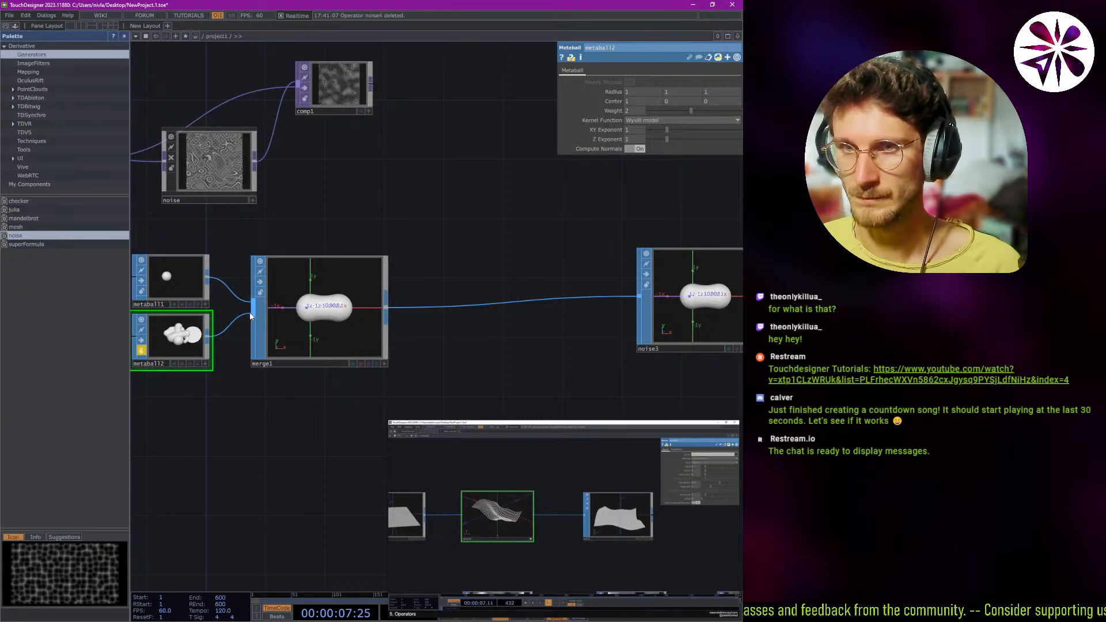
left_click(263, 343)
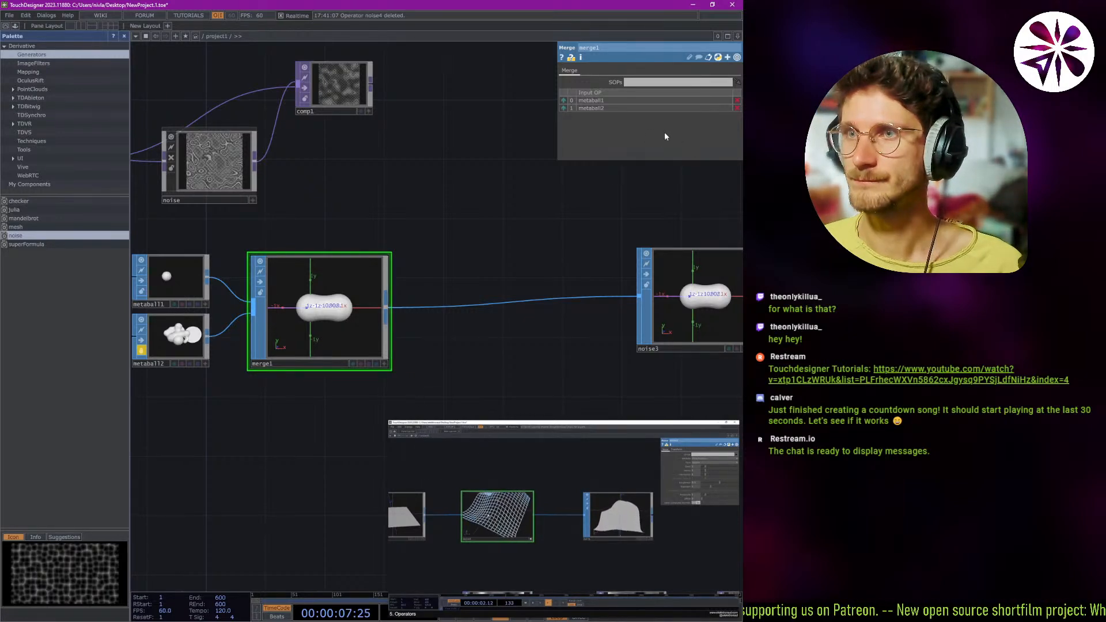
View merge1's geometry in a separate window and close that window.
left_click_drag(405, 214, 431, 206)
right_click(355, 306)
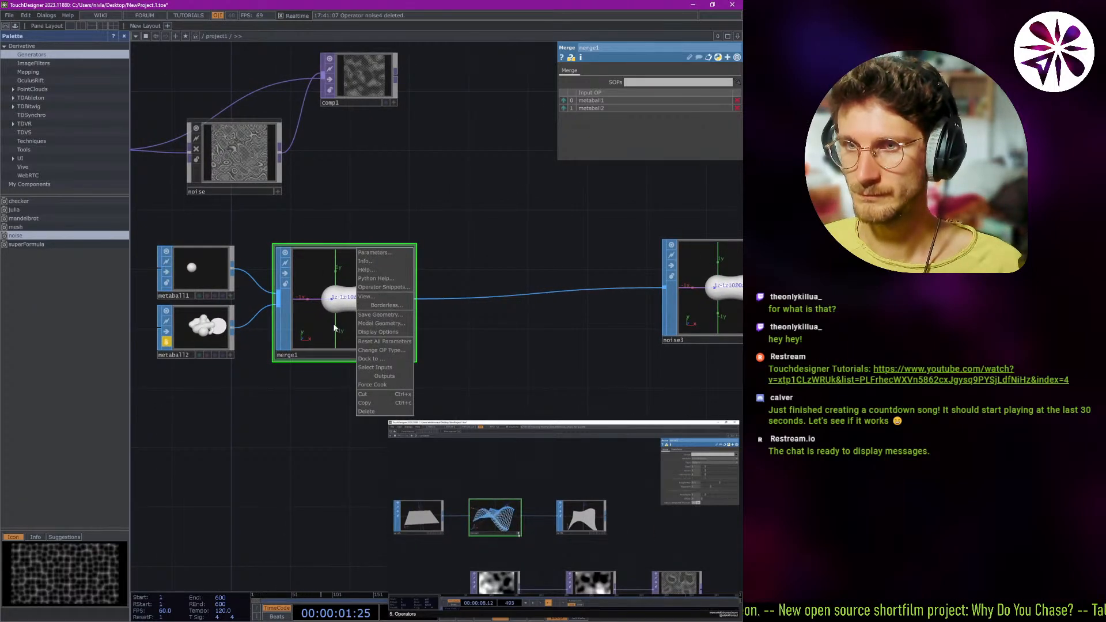
left_click(380, 298)
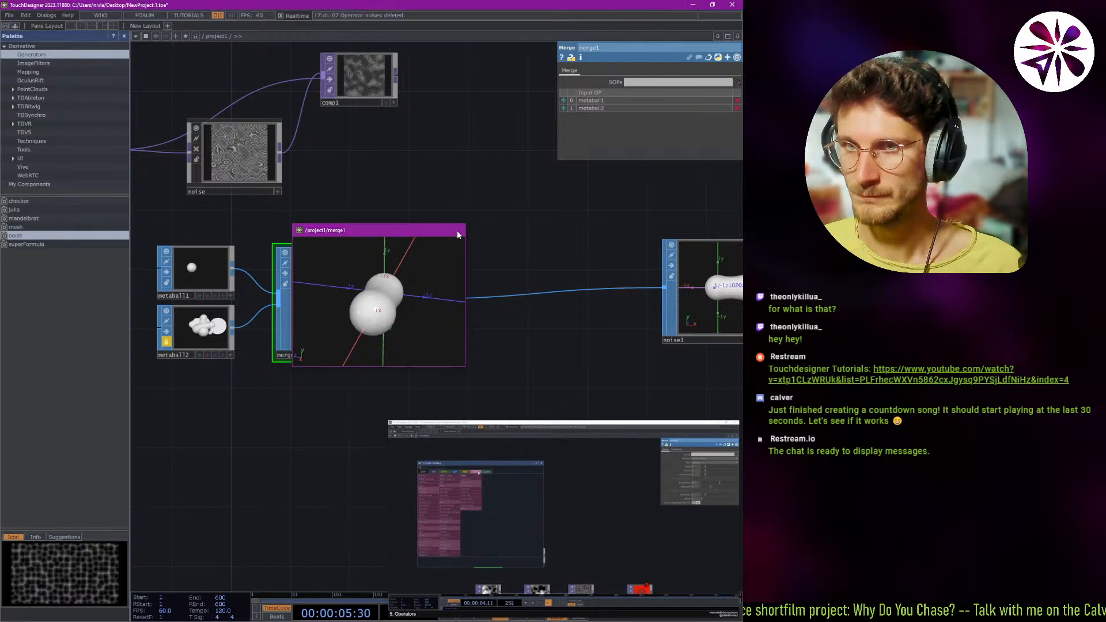
left_click(455, 230)
Rotate the merged metaballs in merge1's own viewer and move the node slightly closer to noise3.
left_click_drag(350, 313, 391, 340)
left_click(409, 355)
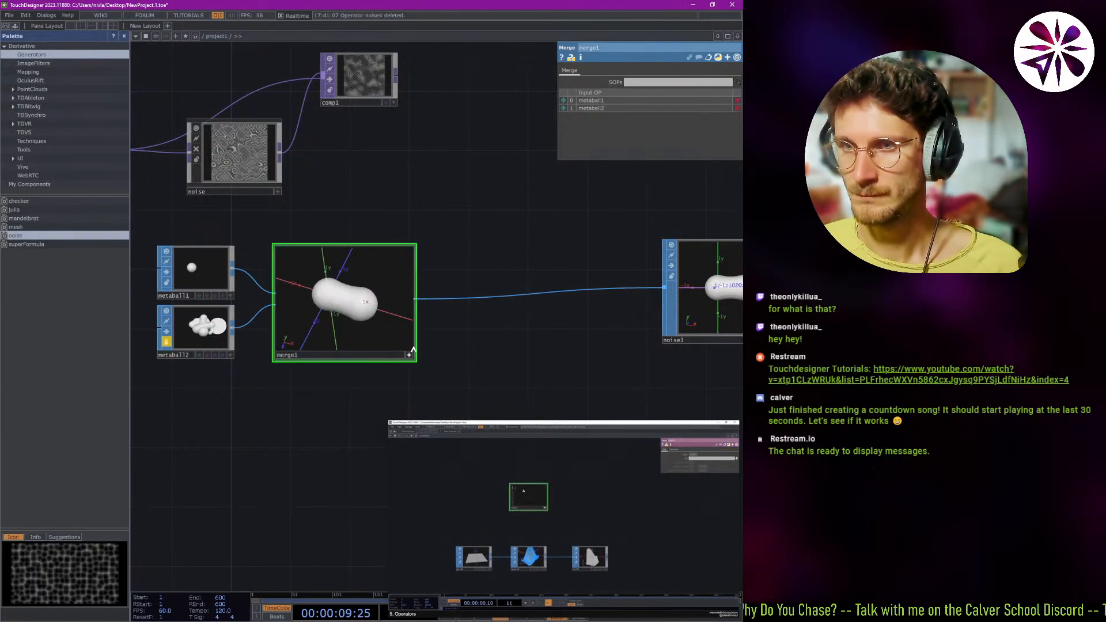
left_click(408, 356)
left_click_drag(316, 296, 348, 299)
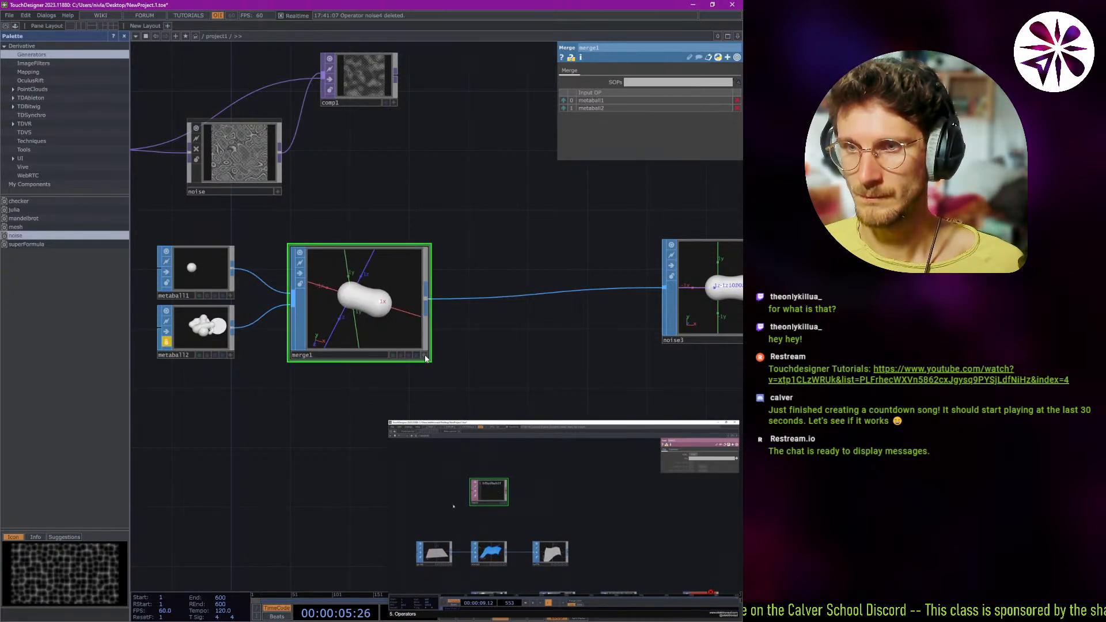
left_click(425, 356)
left_click(425, 357)
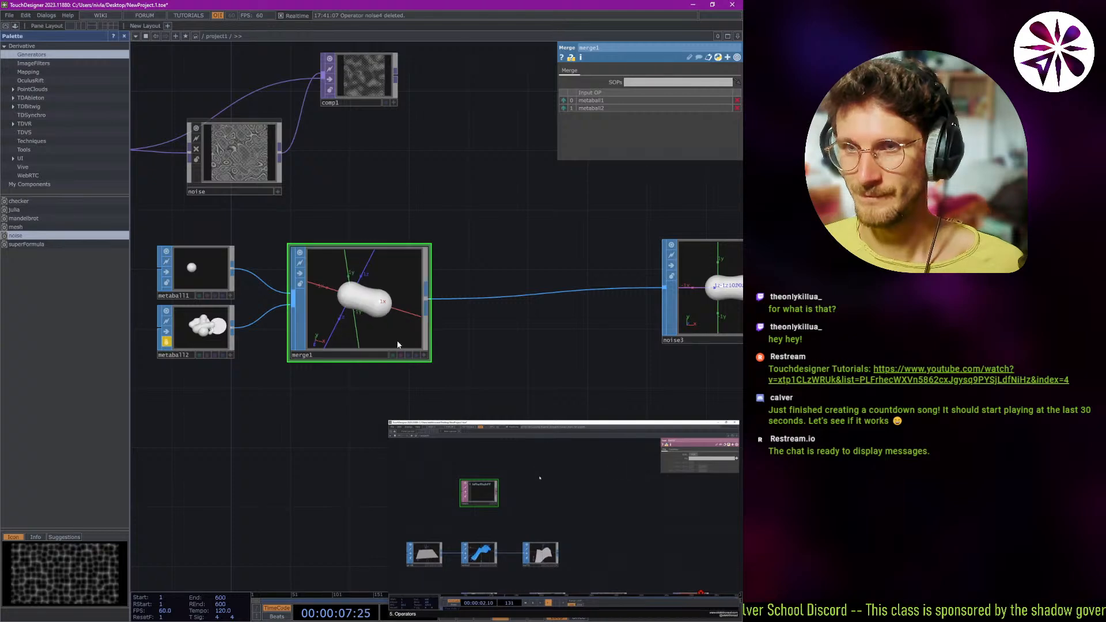
View merge1 in a floating window twice, orbiting around the merged metaballs before closing it each time.
right_click(379, 292)
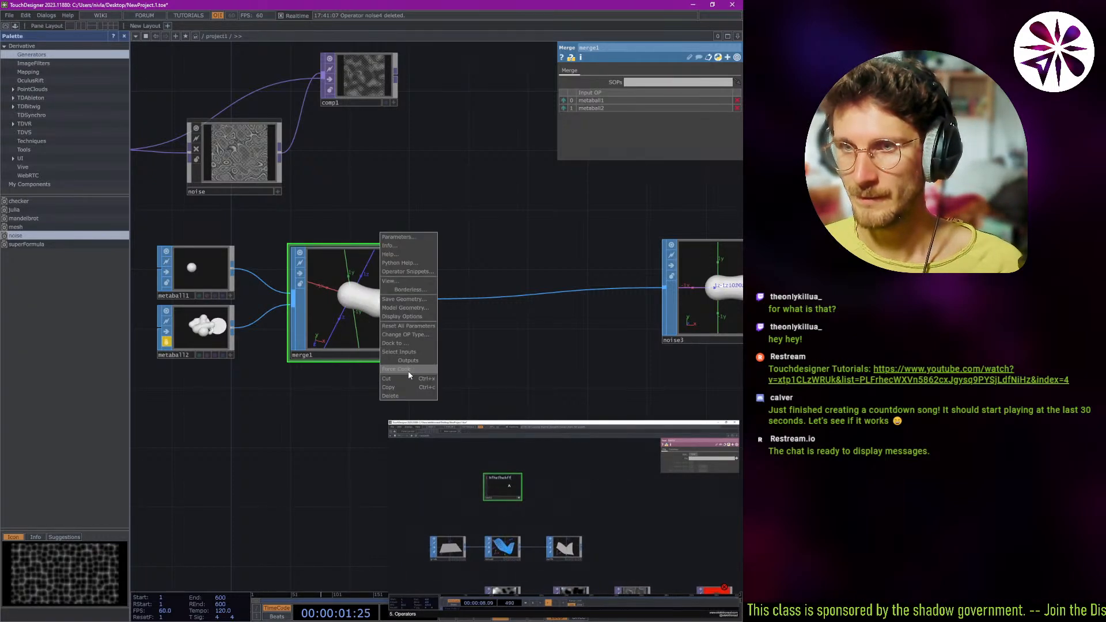
left_click(408, 282)
left_click_drag(391, 287, 477, 252)
left_click(484, 214)
right_click(361, 304)
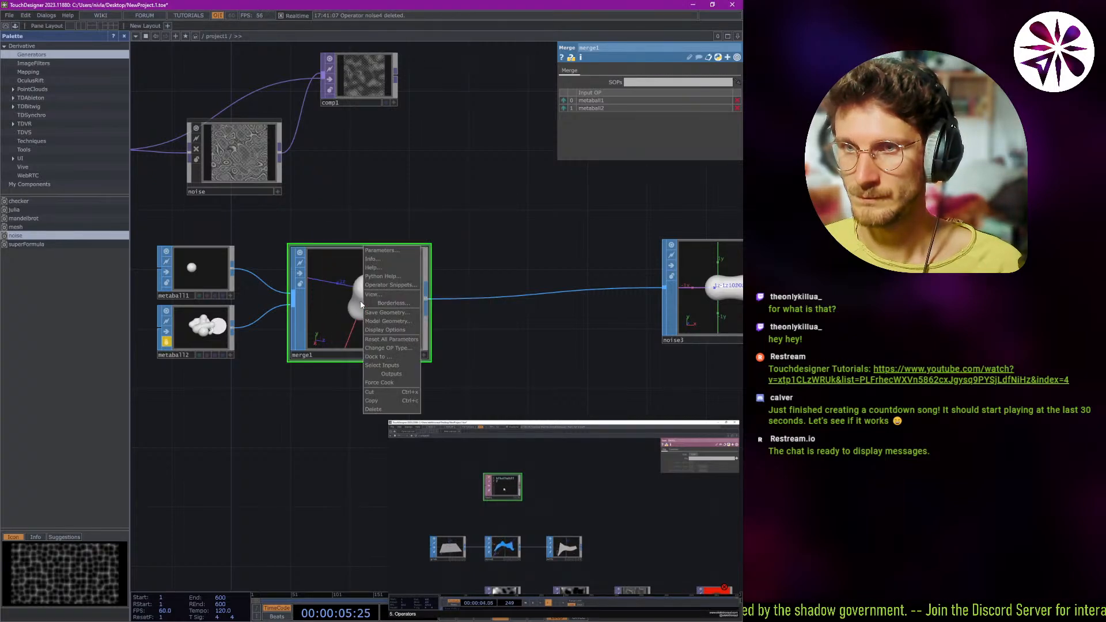
left_click(404, 295)
mouse_move(404, 288)
left_mouse_down()
mouse_move(383, 313)
mouse_move(392, 300)
left_mouse_up()
left_click_drag(393, 229, 483, 230)
left_click_drag(494, 277, 555, 260)
left_click(569, 226)
Open merge1 in a borderless view and look at the merged metaballs beside the network.
right_click(367, 299)
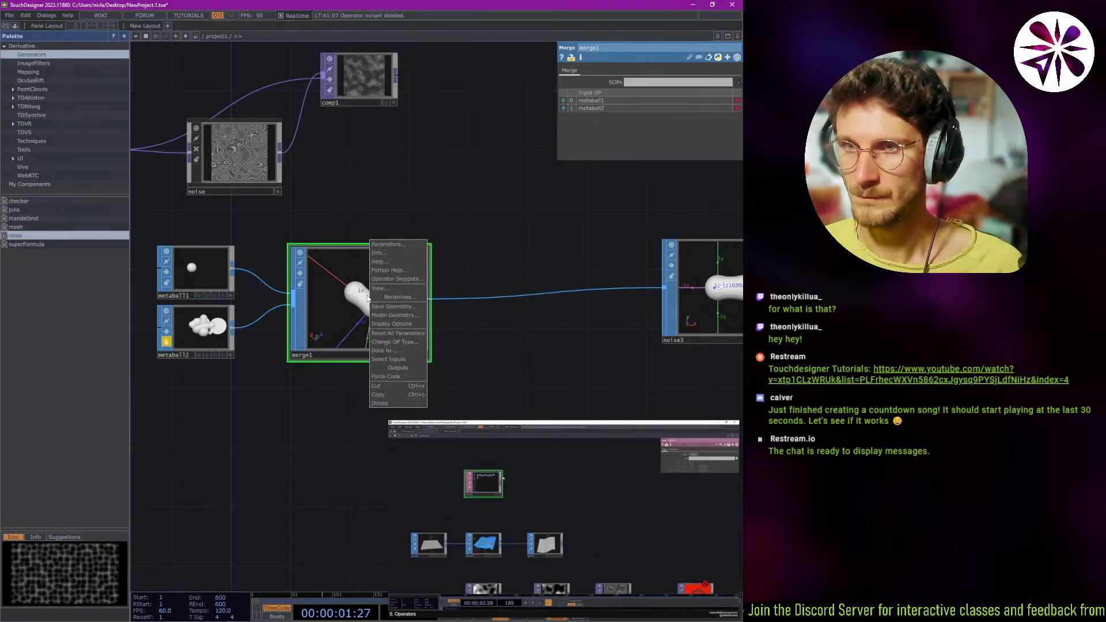
left_click(404, 296)
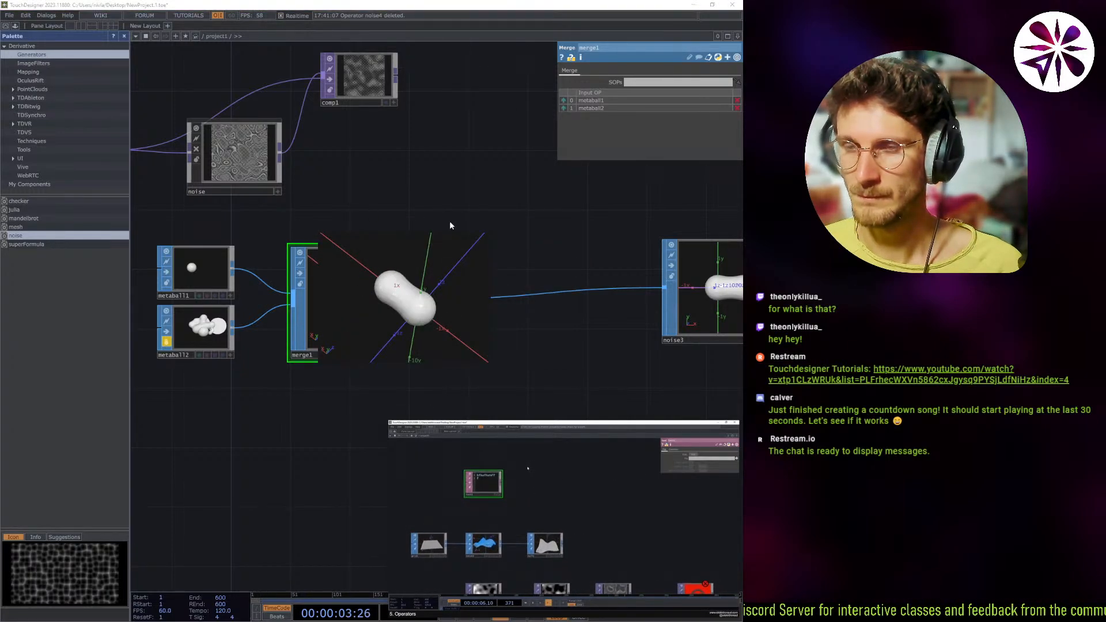
scroll(363, 203, "down", 4)
left_click_drag(380, 209, 447, 231)
left_click_drag(378, 321, 410, 302)
scroll(509, 293, "up", 6)
Toggle Adaptive Homing in merge1's borderless view and close the view.
right_click(410, 302)
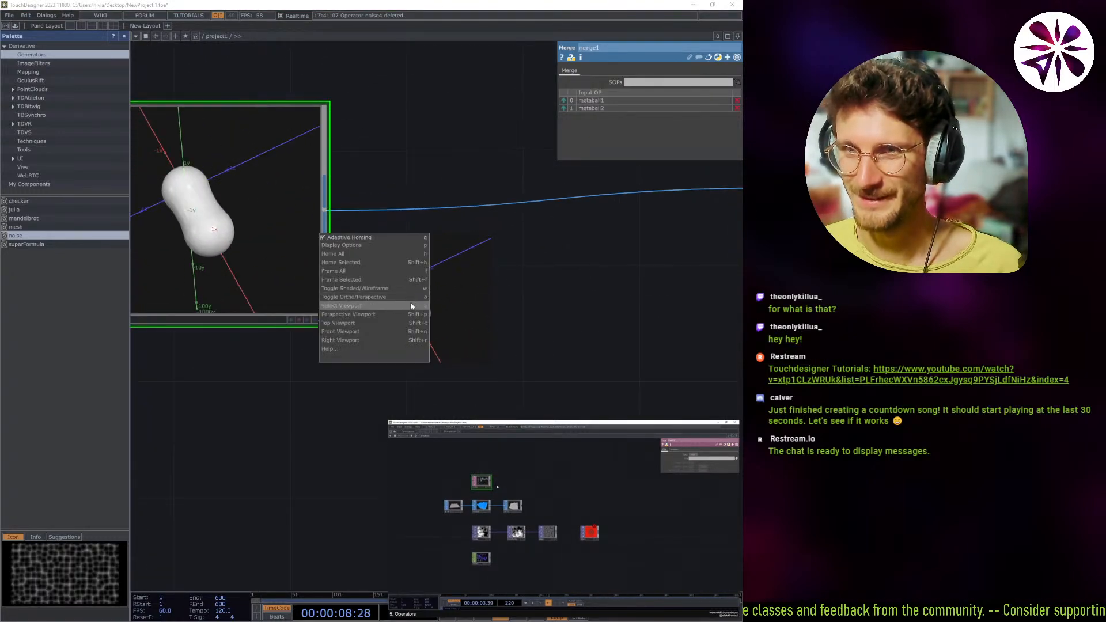
left_click(360, 238)
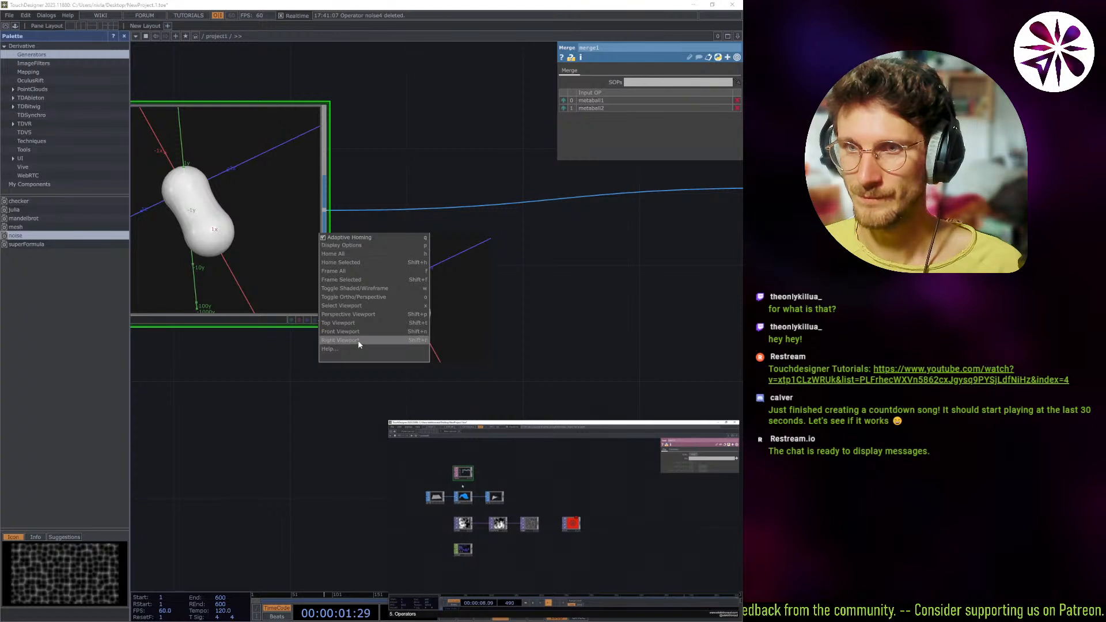
left_click(354, 323)
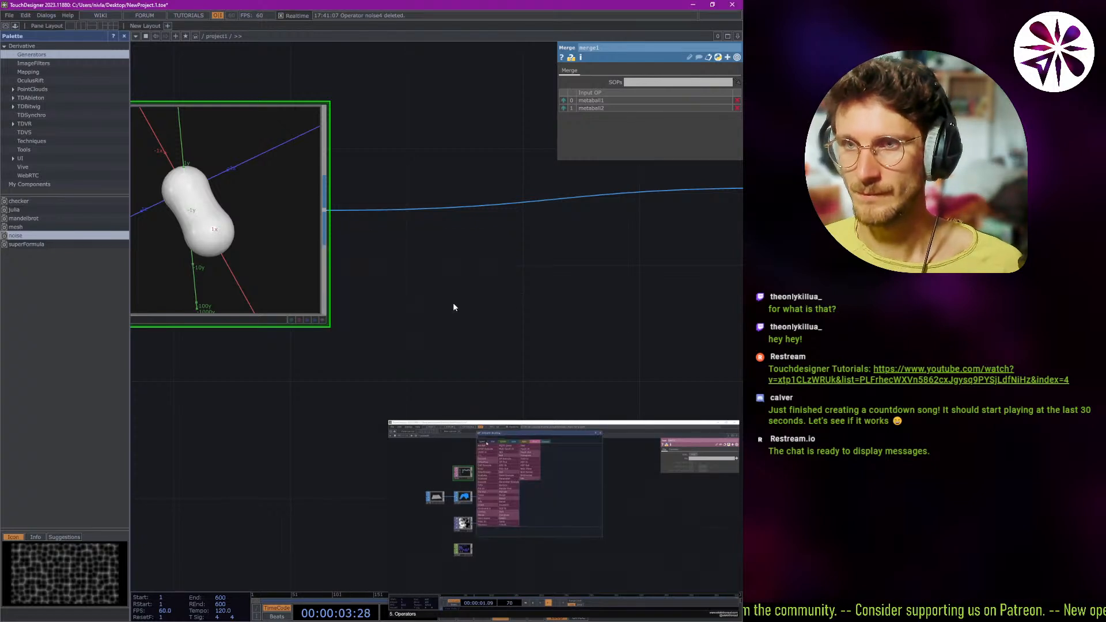
left_click_drag(394, 271, 417, 292)
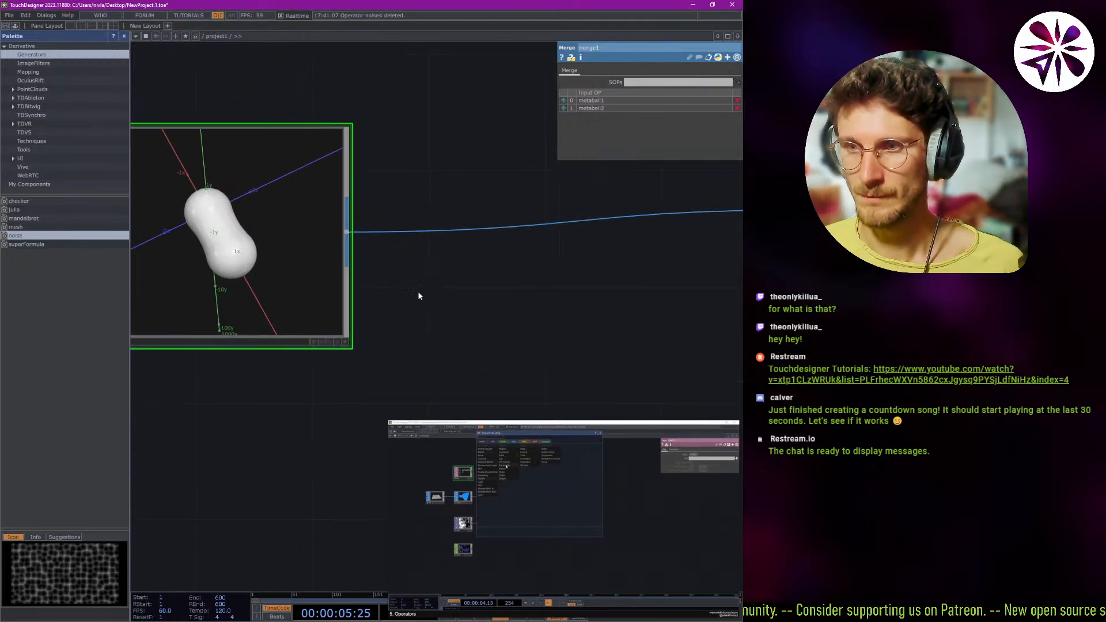
middle_click_drag(417, 292, 449, 347)
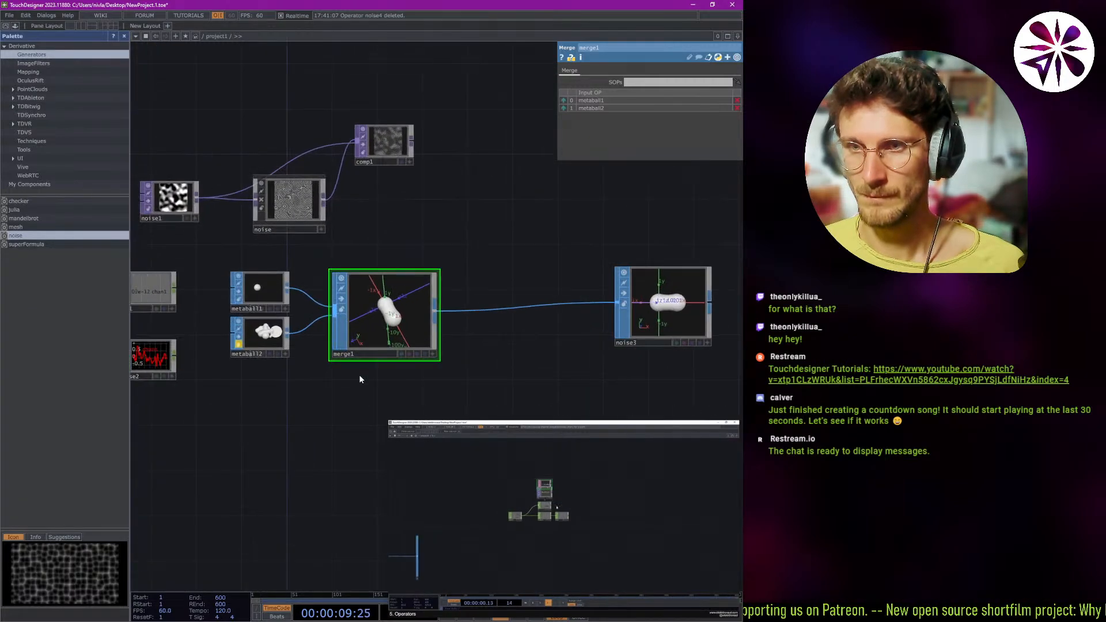
left_click_drag(358, 374, 368, 384)
scroll(412, 333, "up", 5)
scroll(370, 242, "down", 3)
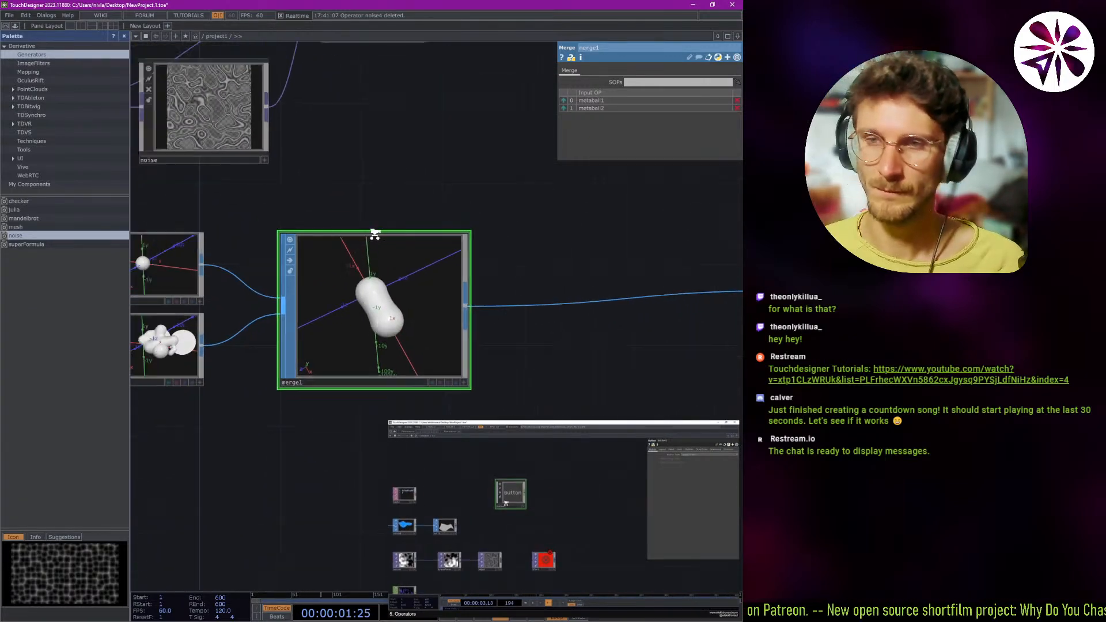
scroll(364, 248, "up", 3)
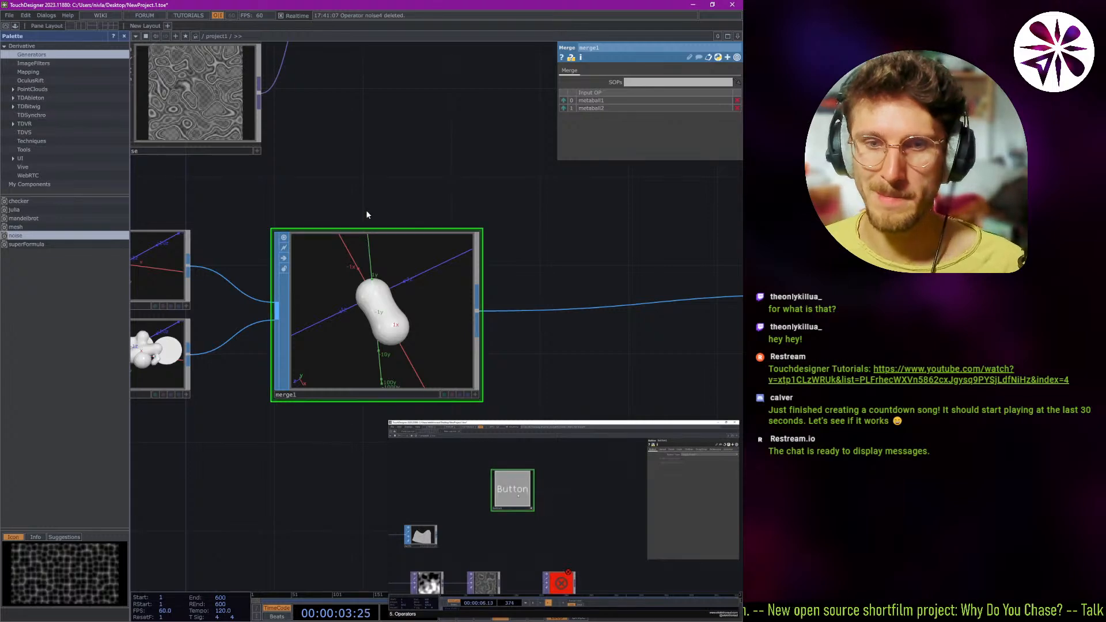
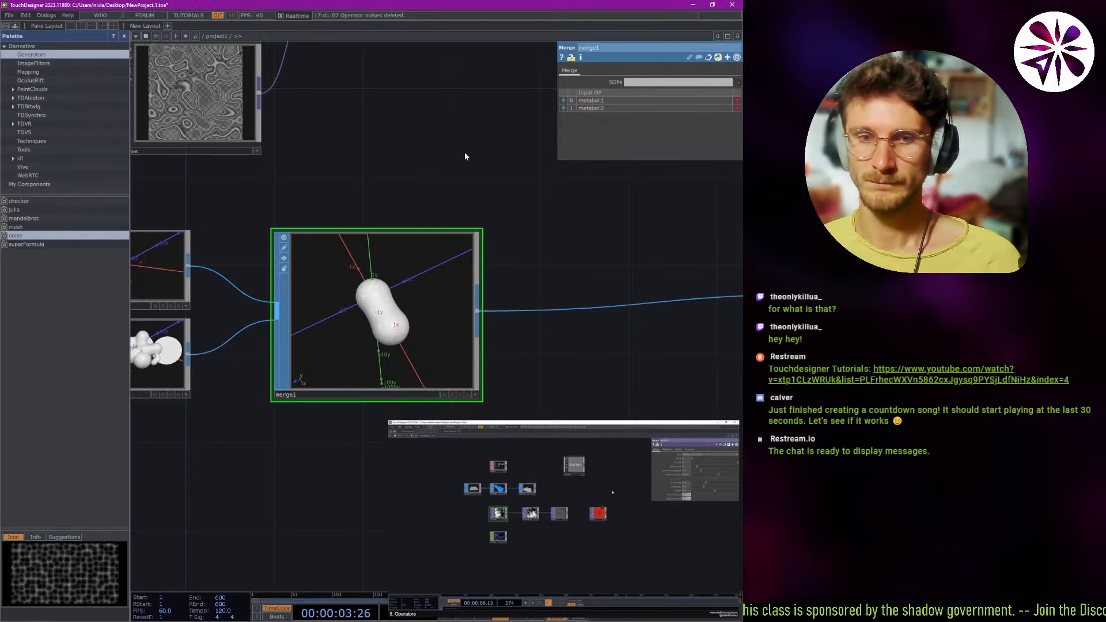
left_click(397, 185)
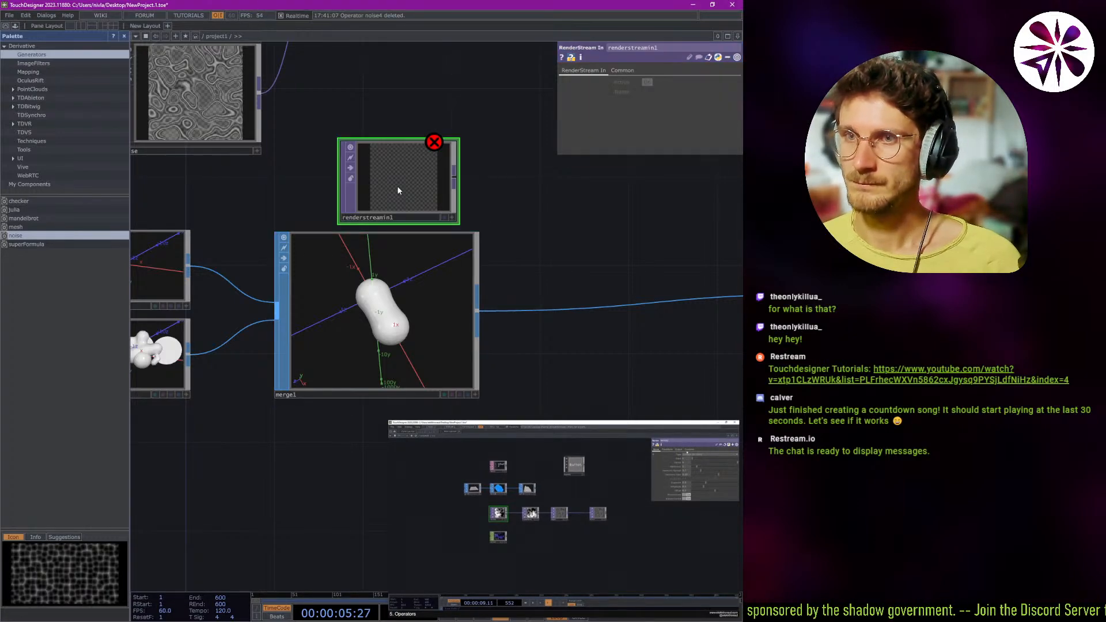
key("Delete")
key("Tab")
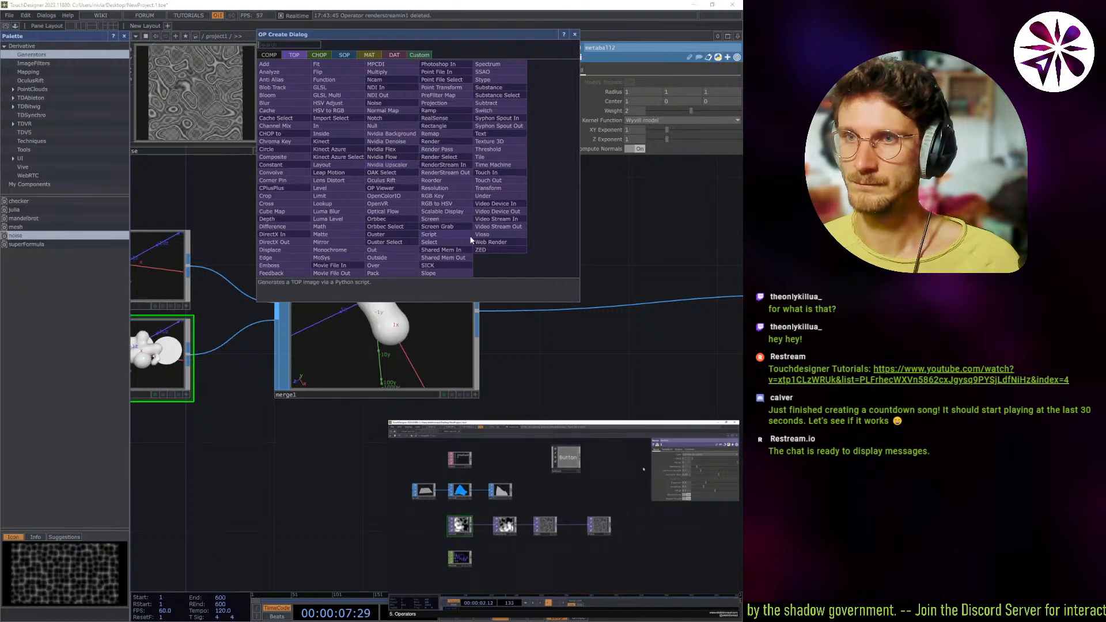
left_click(634, 212)
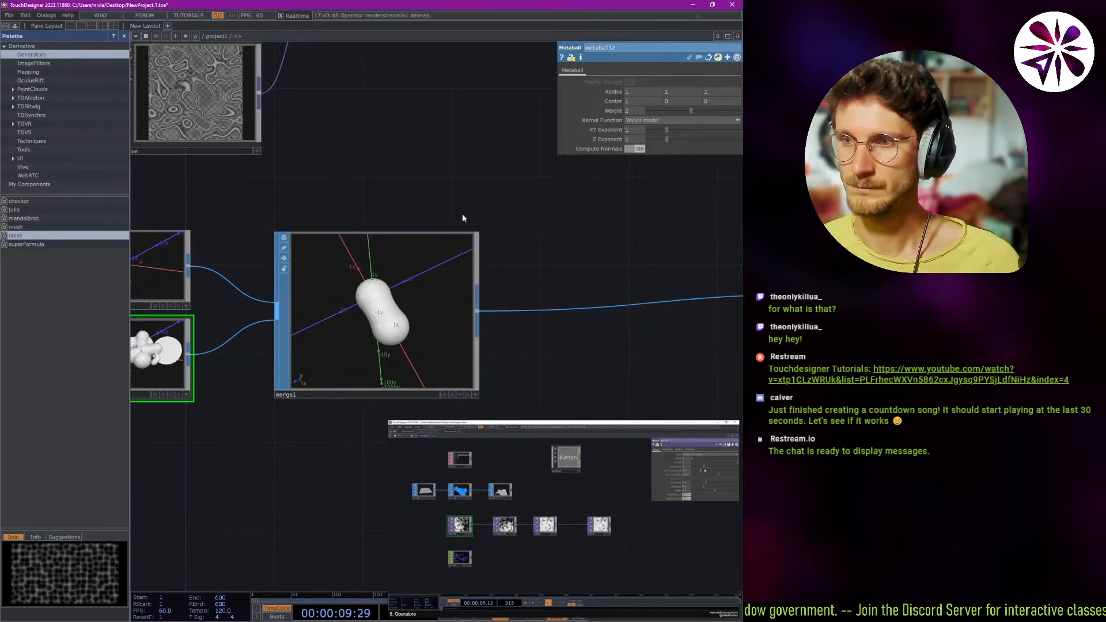
Rotate metaball2 in its own viewer, lock the node and try a new X value for its Center.
scroll(419, 200, "down", 1)
scroll(418, 200, "down", 1)
left_click_drag(422, 188, 471, 236)
left_click(300, 390)
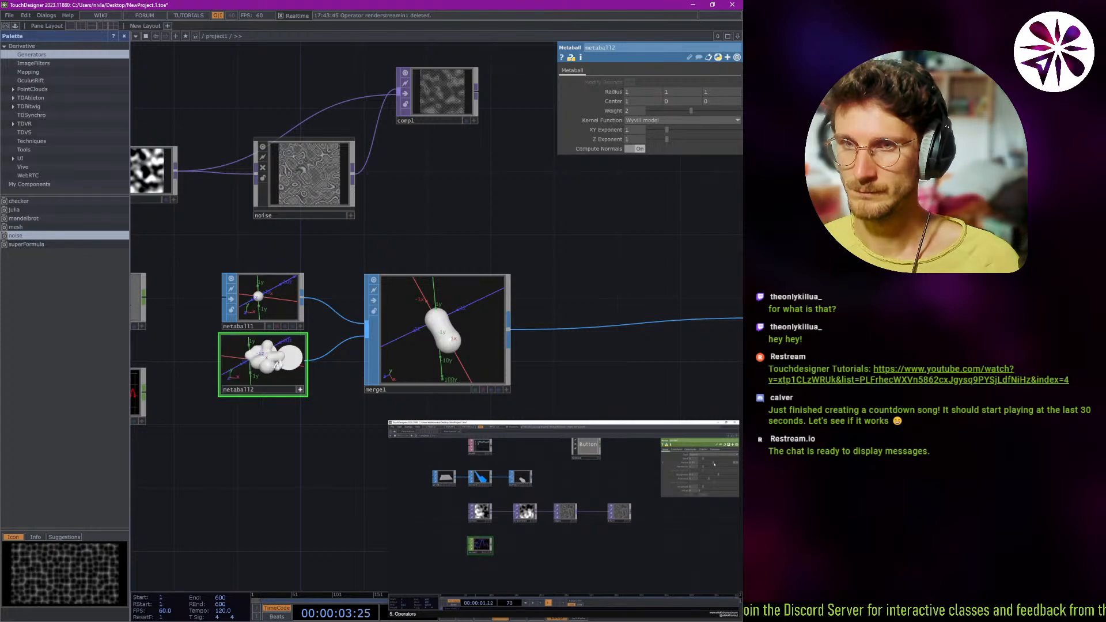
mouse_move(283, 369)
left_mouse_down()
mouse_move(268, 373)
mouse_move(277, 357)
mouse_move(281, 365)
left_mouse_up()
left_click(300, 390)
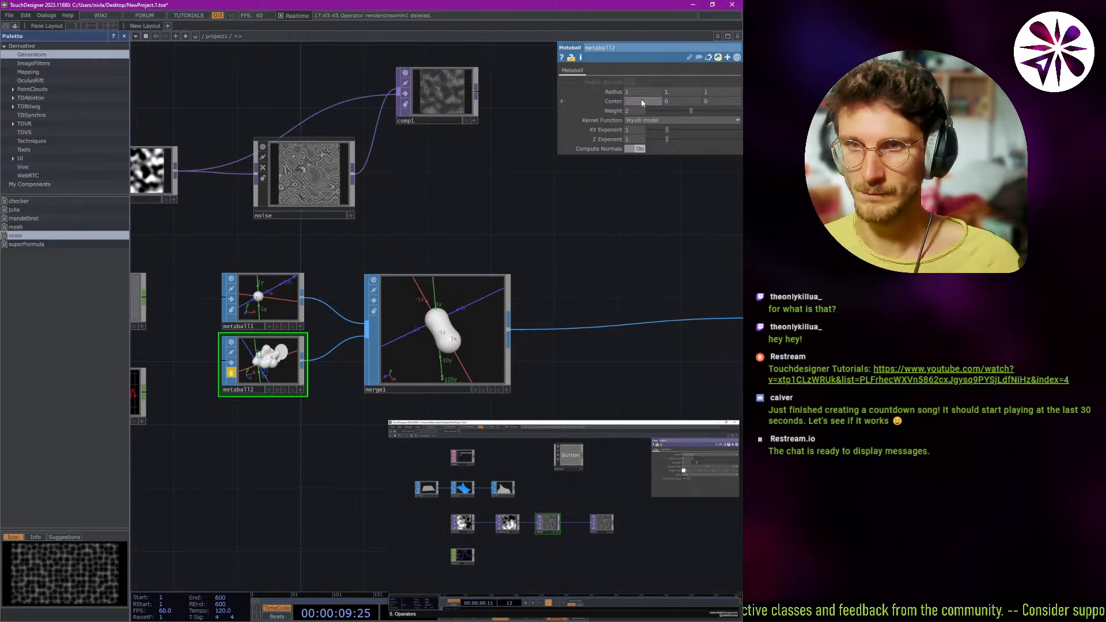
type("2")
key("Return")
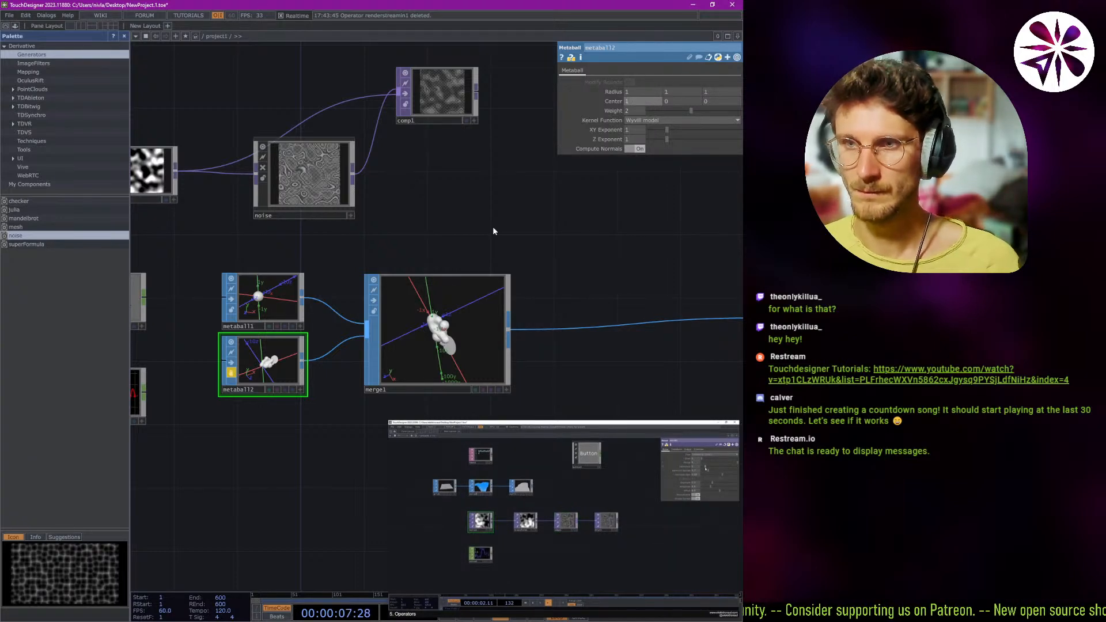
Orbit around the merged metaballs in merge1's own viewer and move in for a closer look.
left_click(507, 390)
left_click_drag(435, 366, 479, 345)
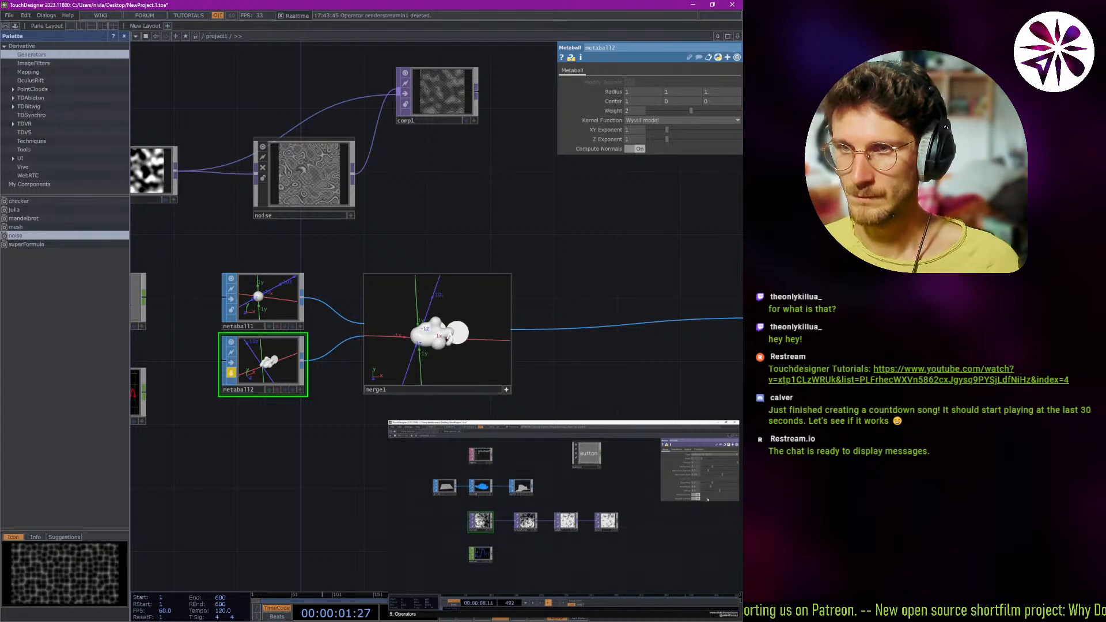
scroll(442, 335, "up", 5)
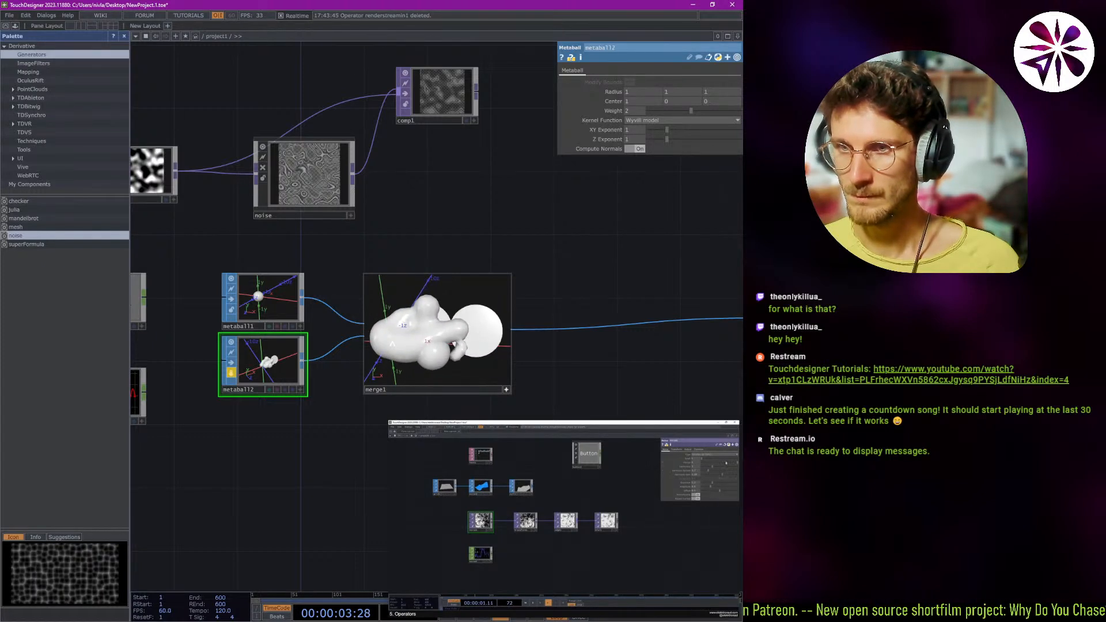
left_click(507, 390)
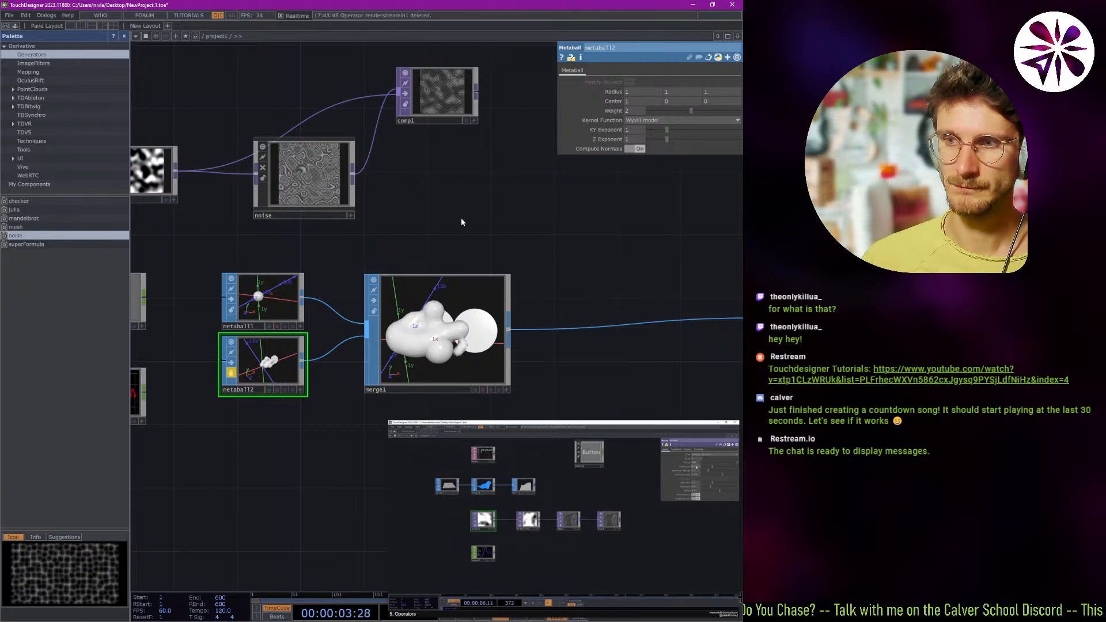
left_click_drag(449, 220, 492, 227)
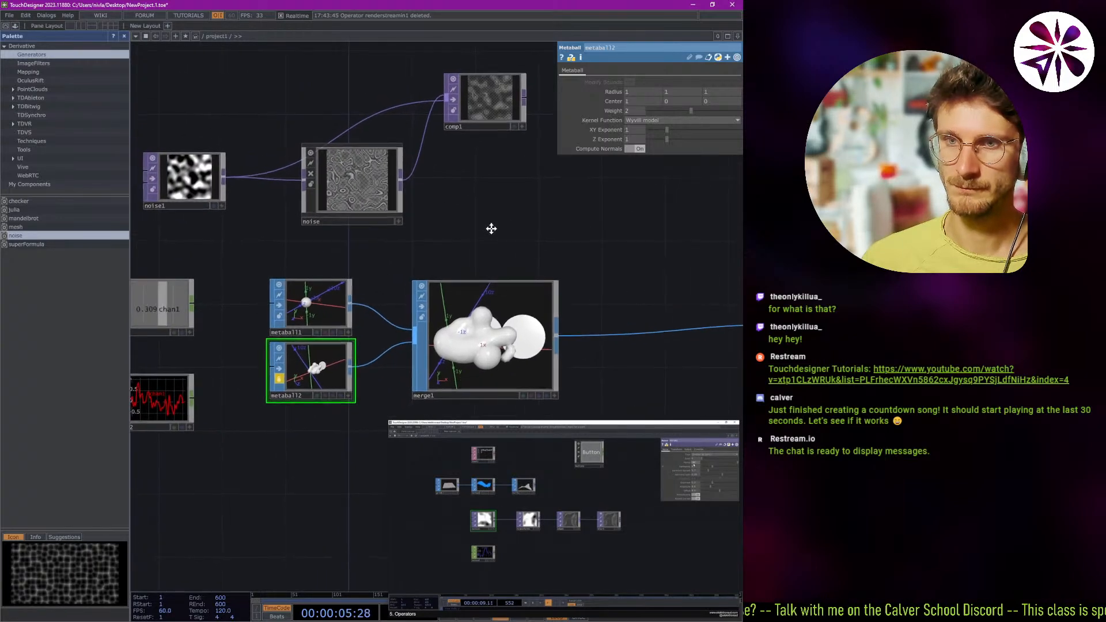
left_click(468, 237)
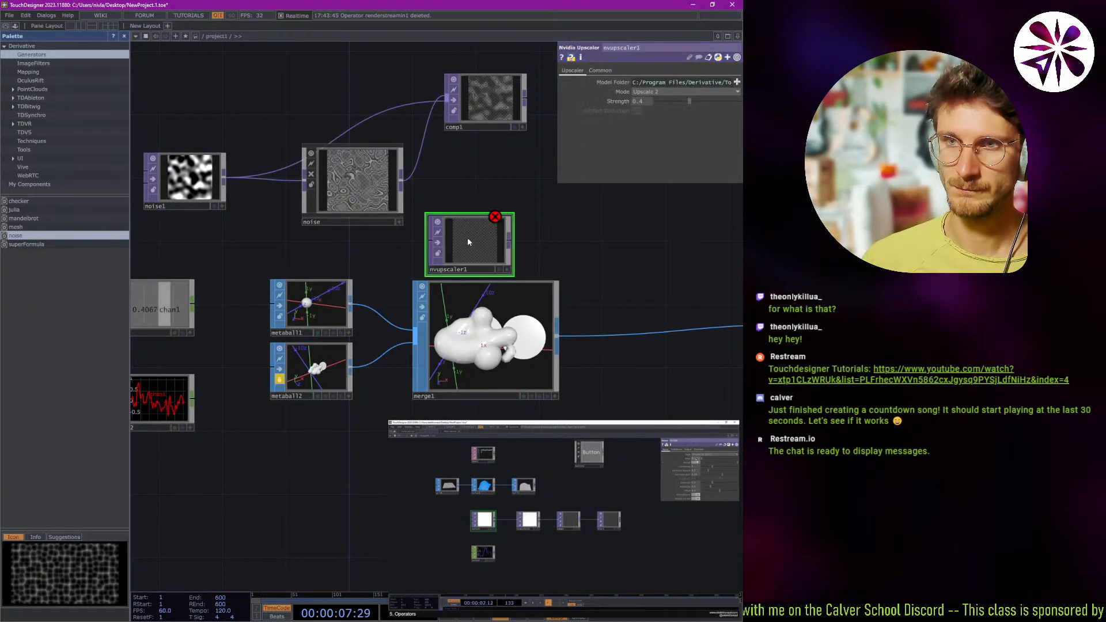
key("Delete")
Append a Keyframe CHOP to lfo1's output and arrange the two nodes side by side above noise2.
scroll(466, 240, "down", 3)
scroll(396, 282, "up", 4)
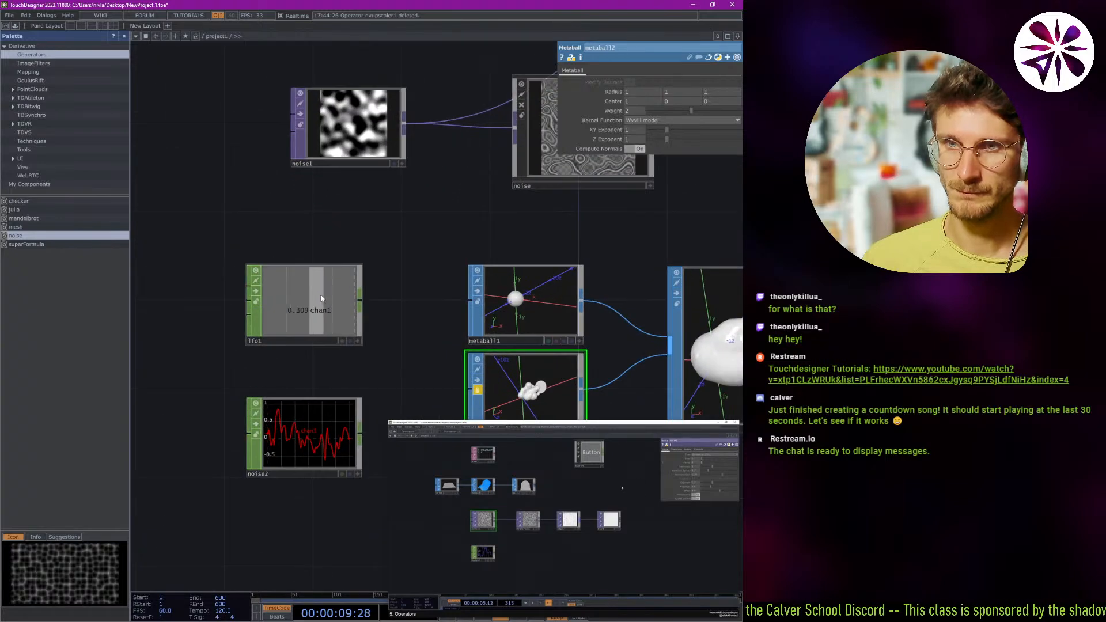
scroll(385, 282, "down", 1)
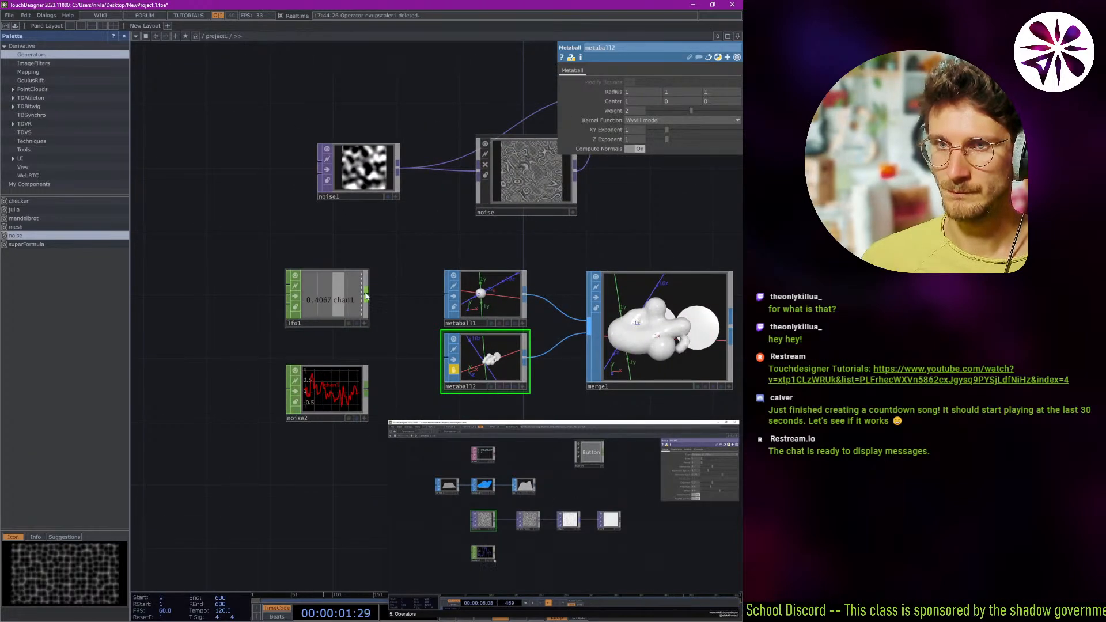
right_click(365, 291)
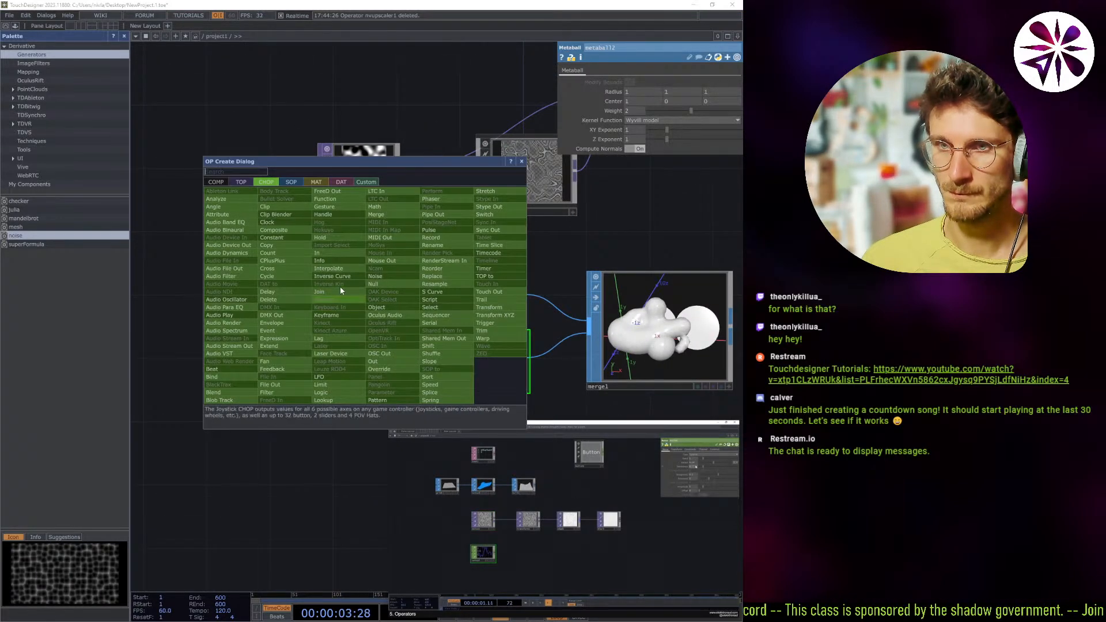
left_click(328, 315)
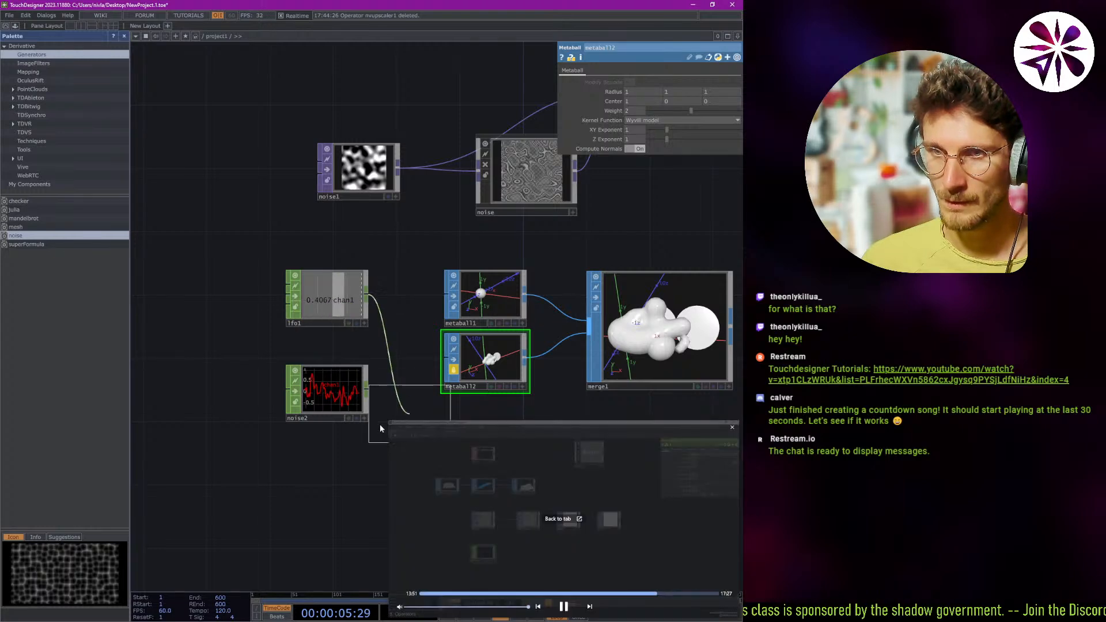
left_click(214, 344)
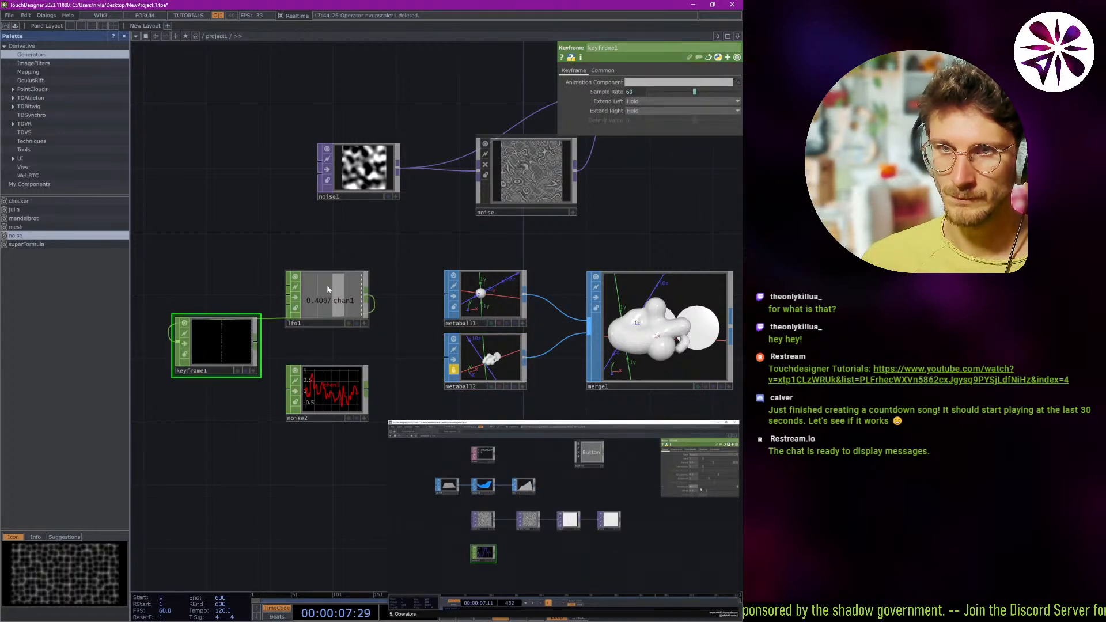
left_click_drag(351, 284, 224, 237)
left_click_drag(228, 351, 323, 272)
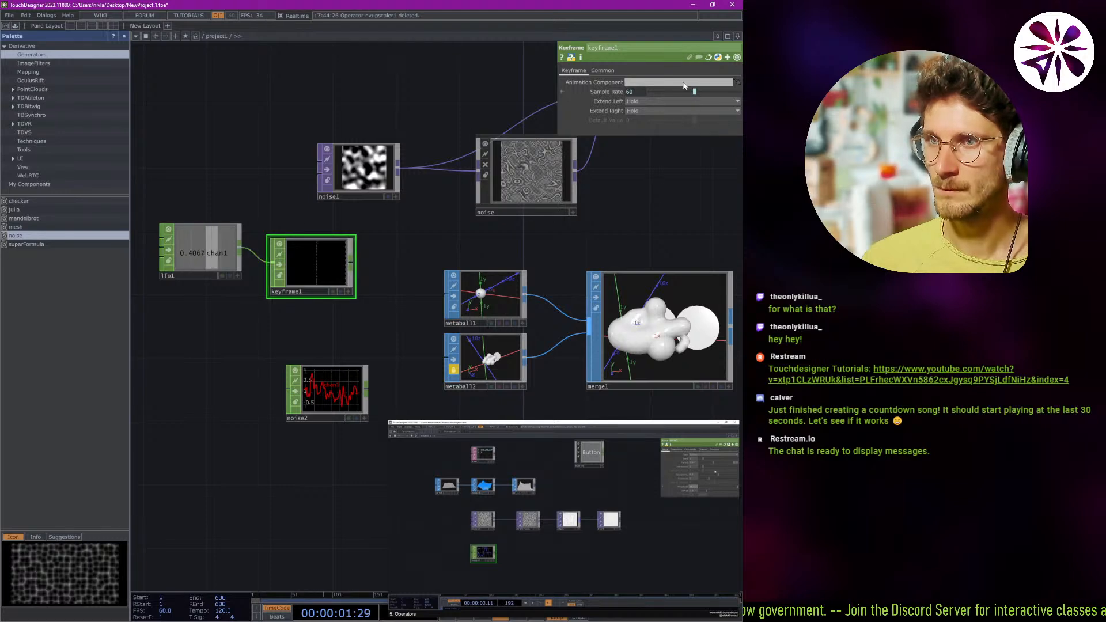
Try a slightly higher sample rate on the Keyframe CHOP, and replace that node with a Logic CHOP fed by lfo1.
left_click_drag(695, 92, 734, 120)
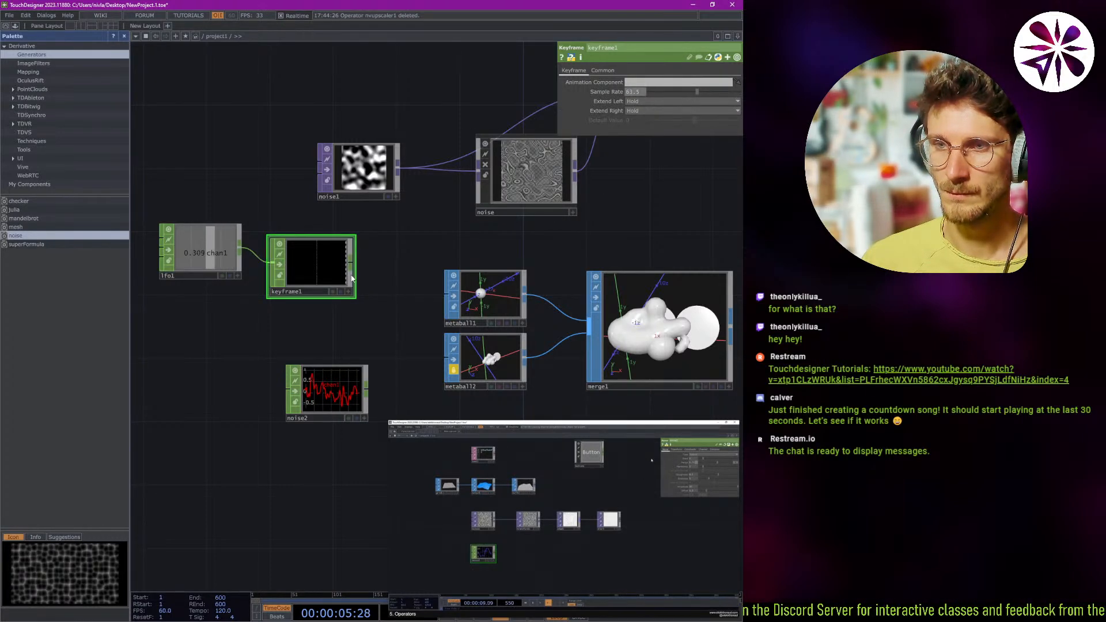
key("Delete")
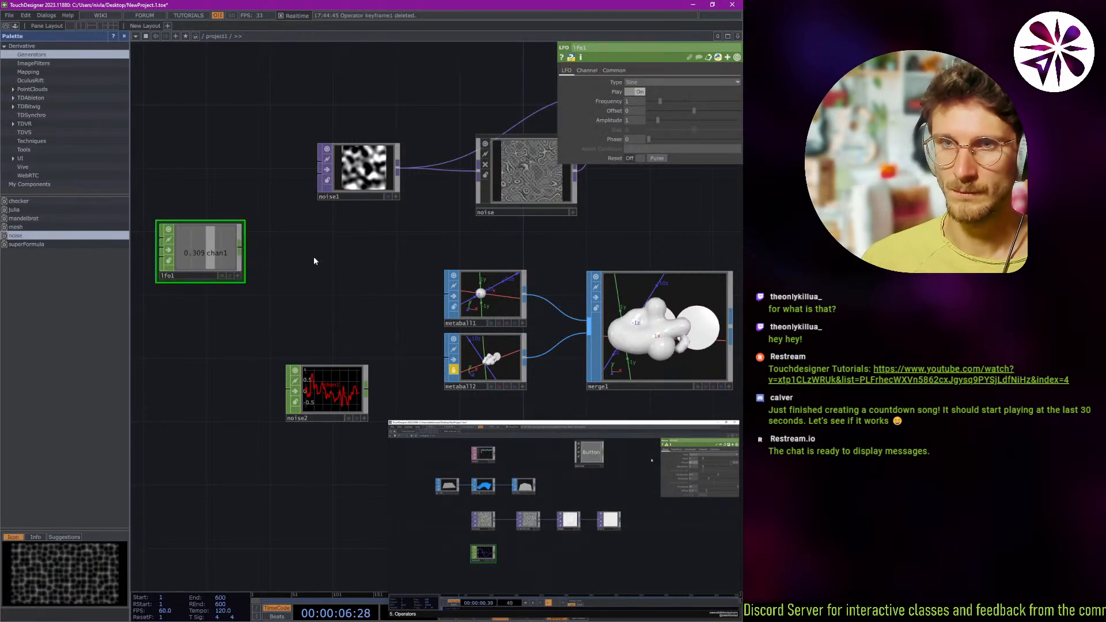
right_click(241, 246)
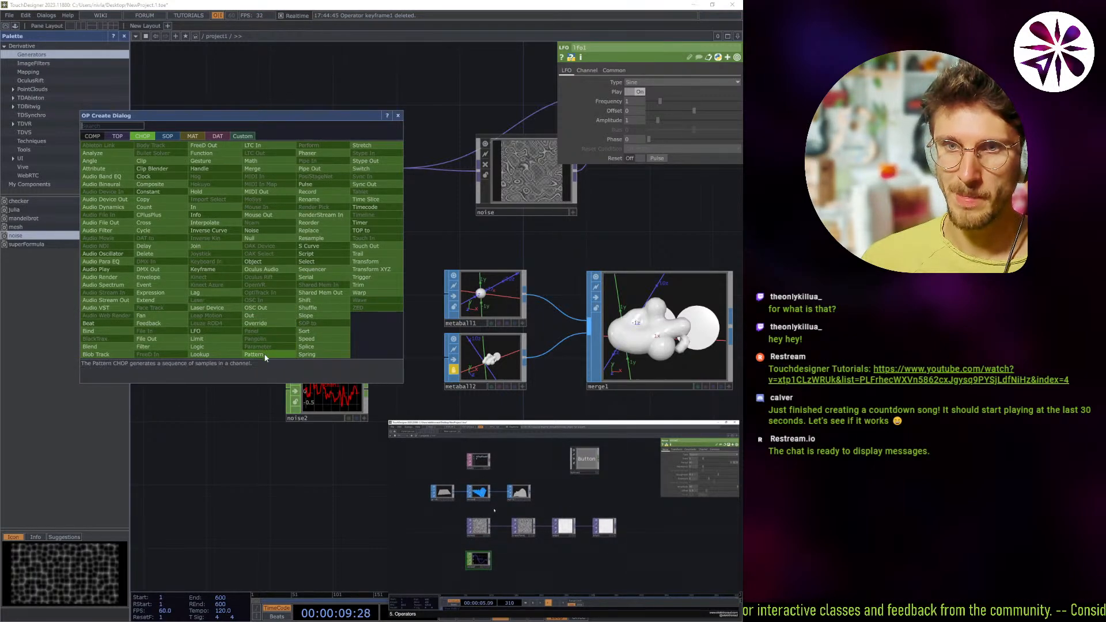
left_click(197, 346)
left_click(332, 269)
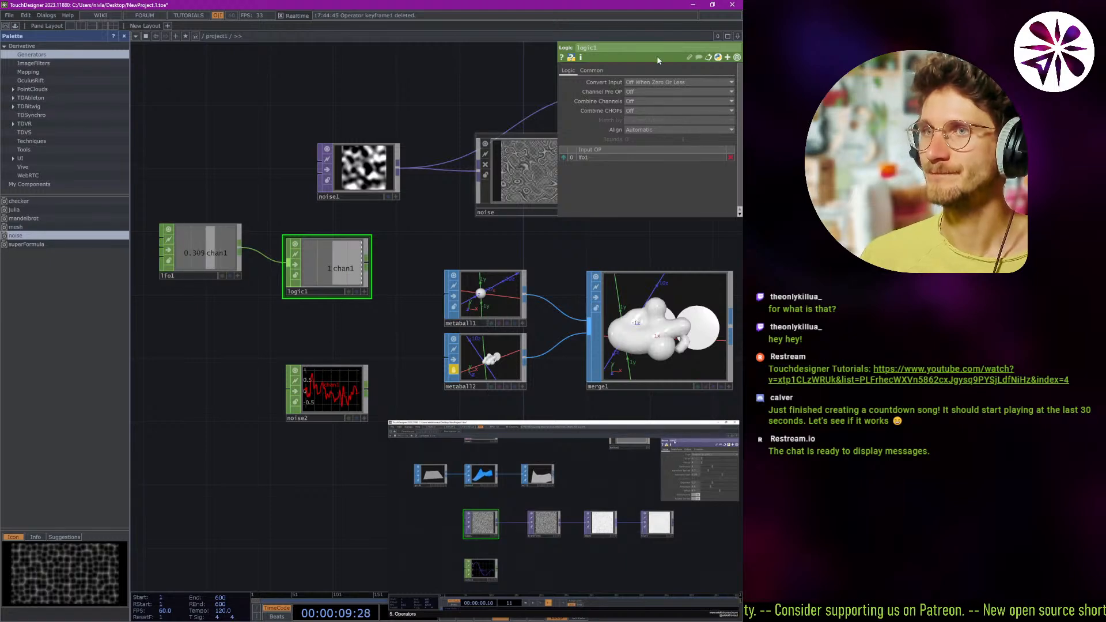
Try Off When Zero, Off When Outside Bounds and On When Value Changed as logic1's Convert Input, ending on Off When Zero Or Less.
left_click(689, 81)
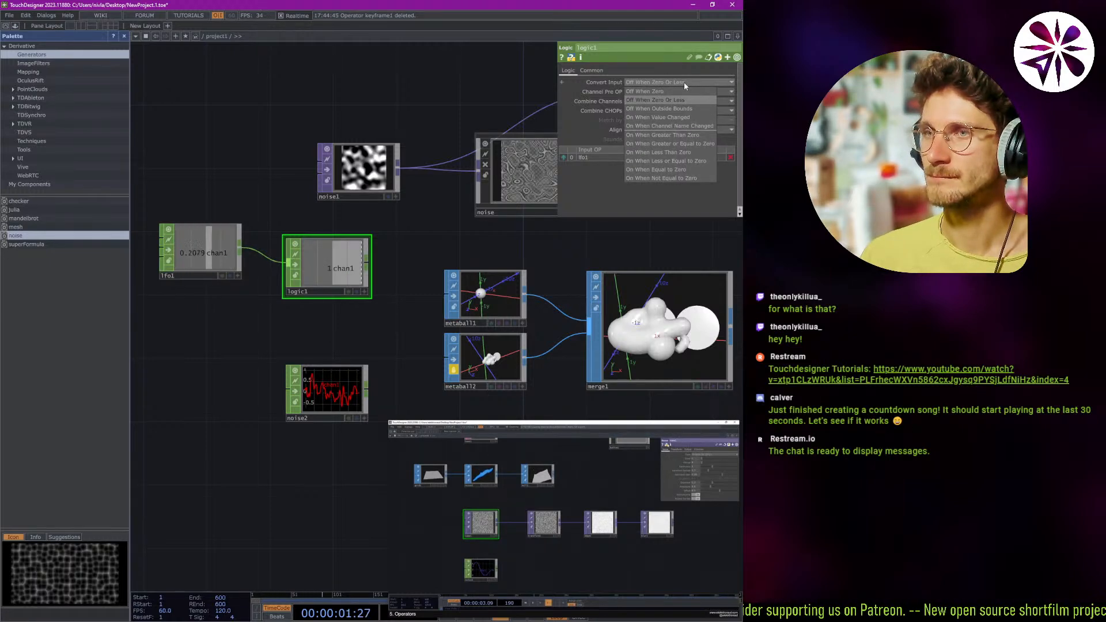
left_click(659, 91)
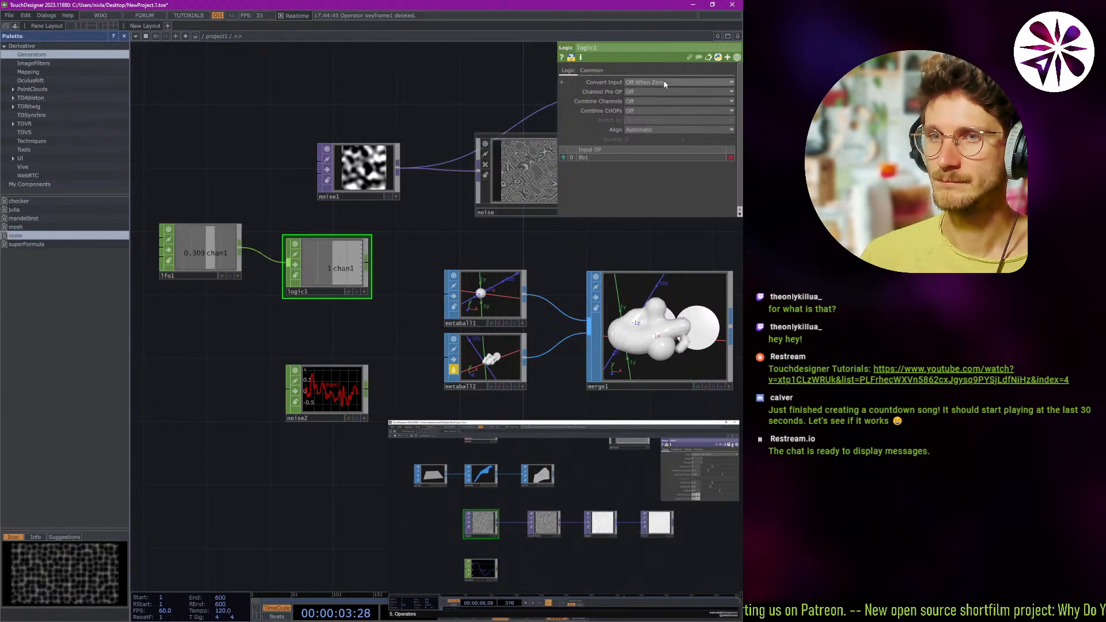
left_click(665, 82)
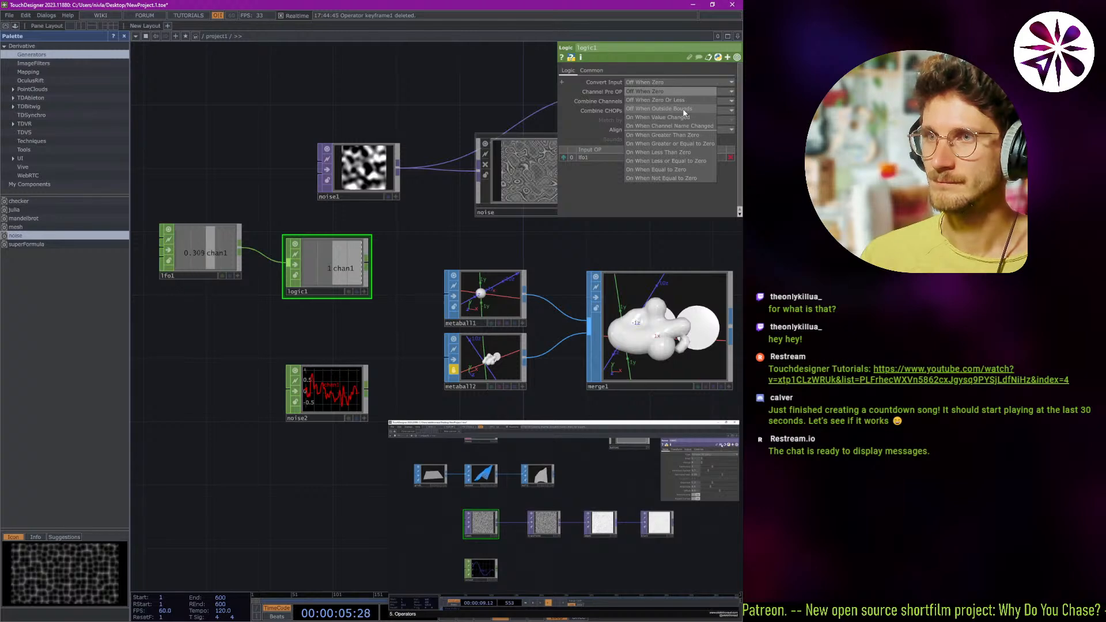
left_click(683, 108)
left_click(673, 80)
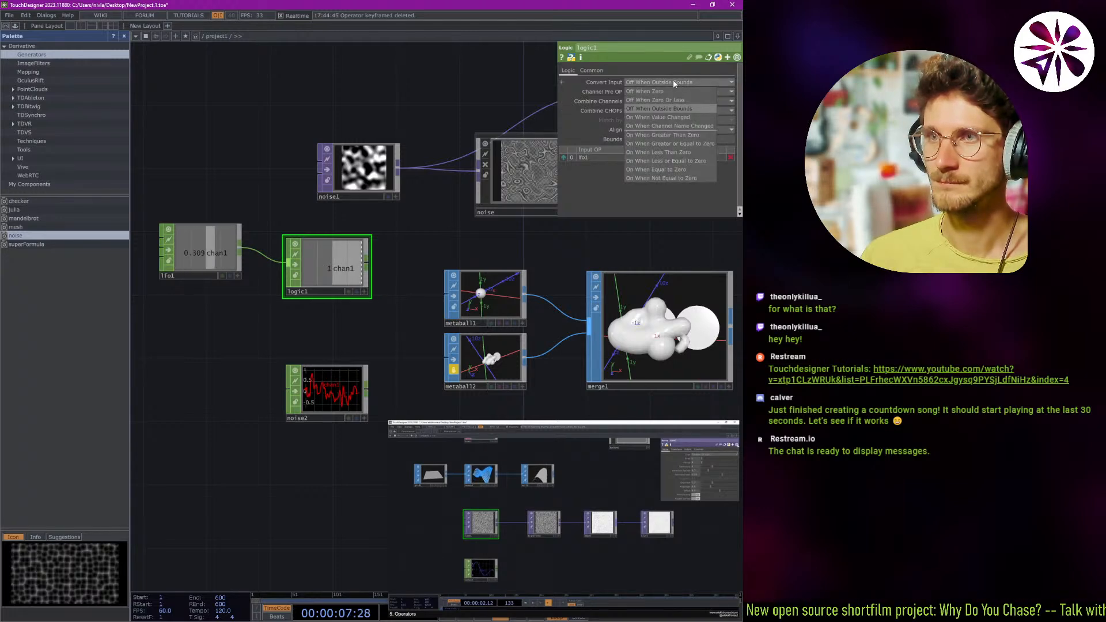
left_click(675, 117)
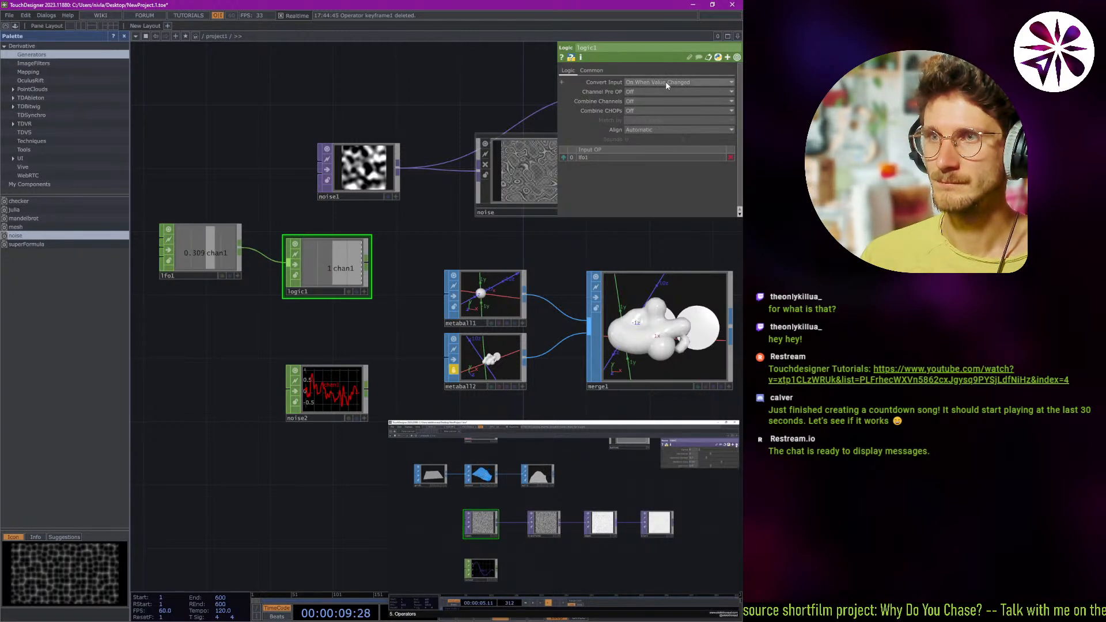
left_click(667, 82)
left_click(661, 91)
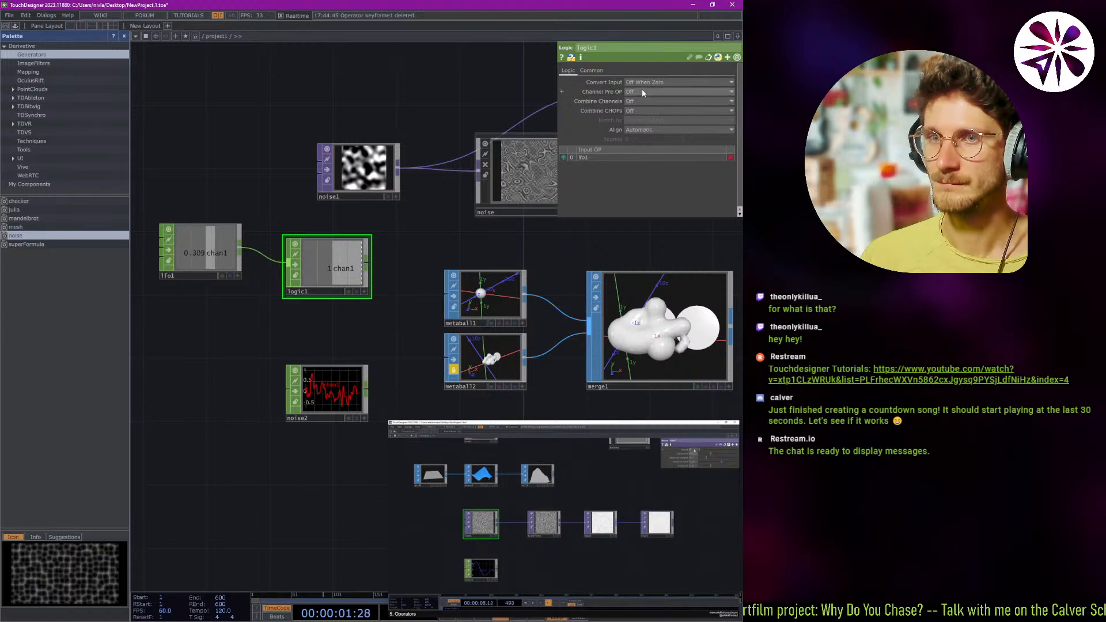
left_click(647, 84)
left_click(658, 102)
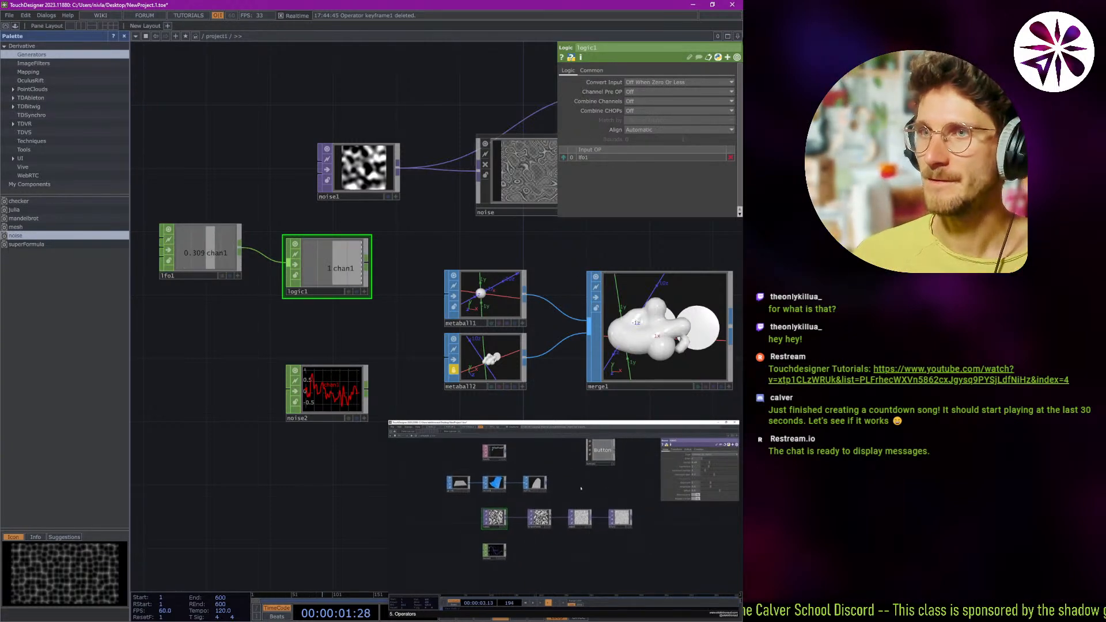
Look at only logic1's non-default parameters and return to the full parameter list.
left_click(736, 58)
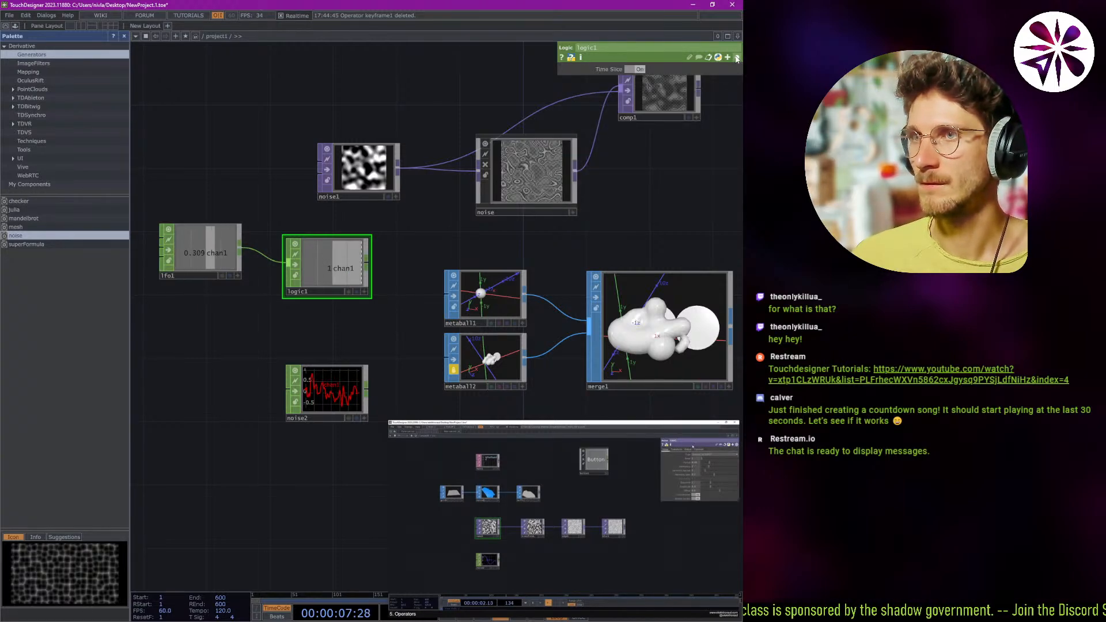
left_click(737, 58)
left_click(737, 58)
left_click(737, 58)
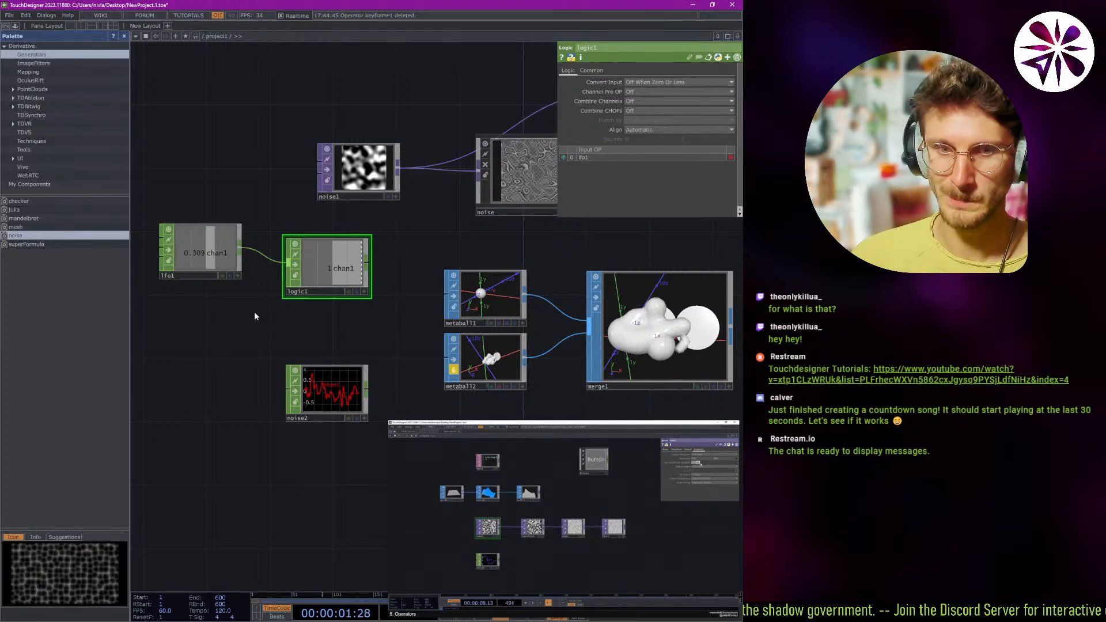
Insert a Switch SOP between metaball1 and merge1 and place it below merge1.
middle_click_drag(400, 236, 263, 230)
left_click(341, 281)
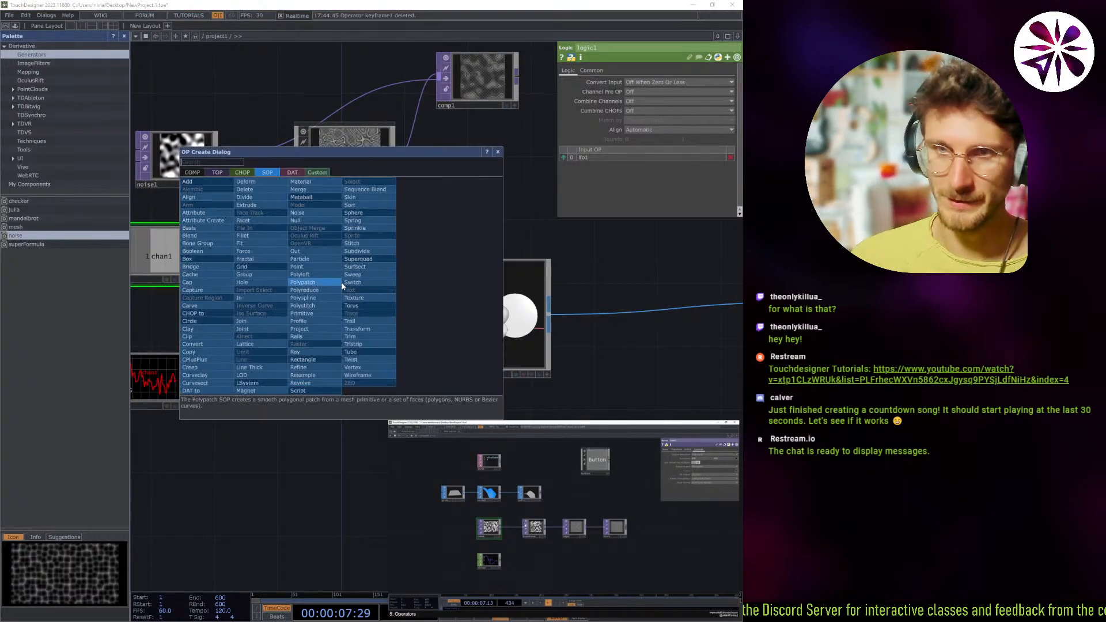
type("swi")
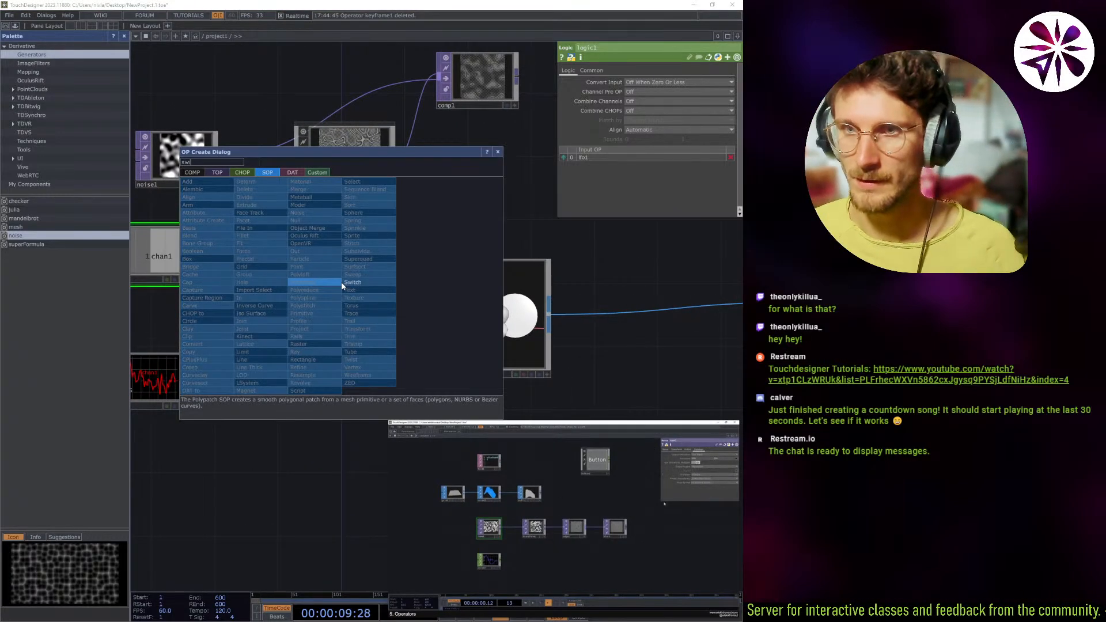
key("Return")
left_click(357, 407)
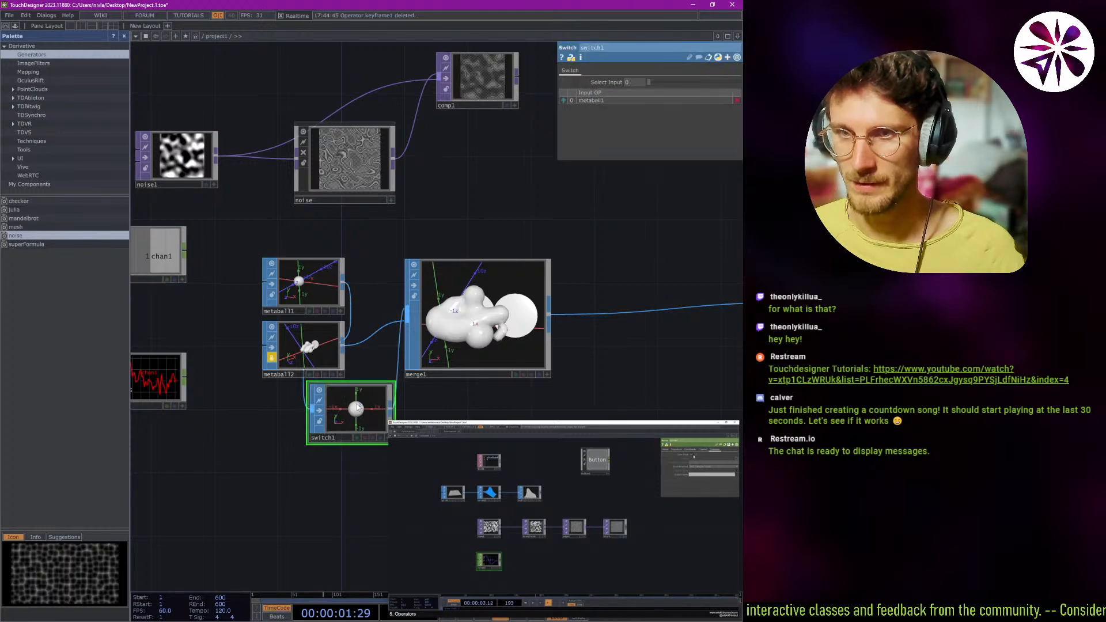
left_click_drag(357, 407, 453, 424)
left_click_drag(419, 231, 402, 163)
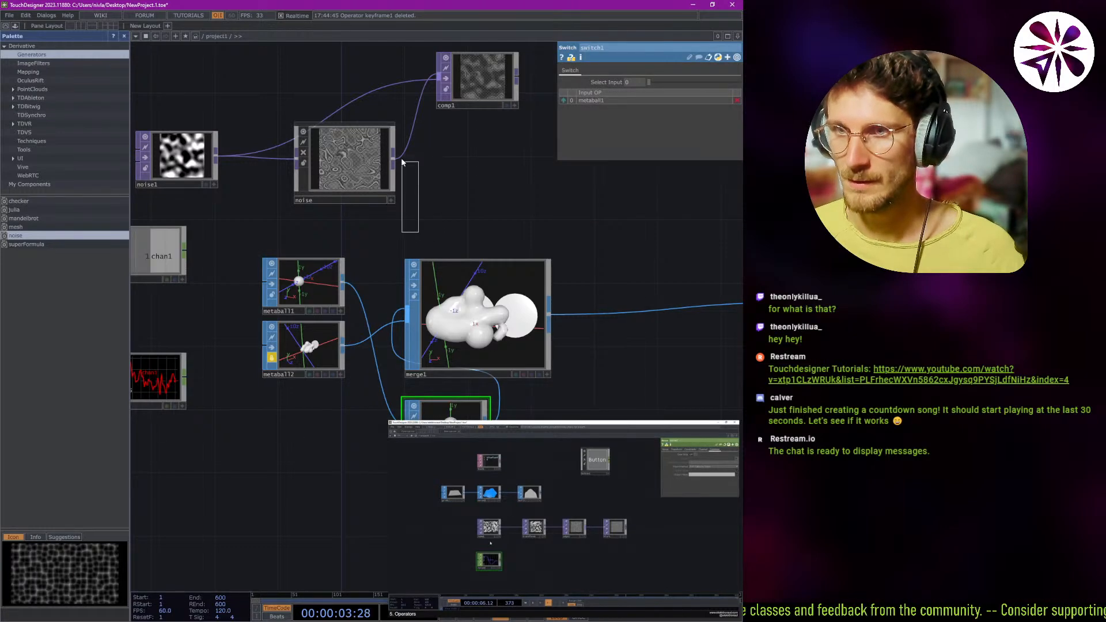
right_click_drag(401, 159, 402, 159)
scroll(451, 216, "down", 3)
scroll(449, 215, "up", 1)
left_click_drag(420, 188, 354, 118)
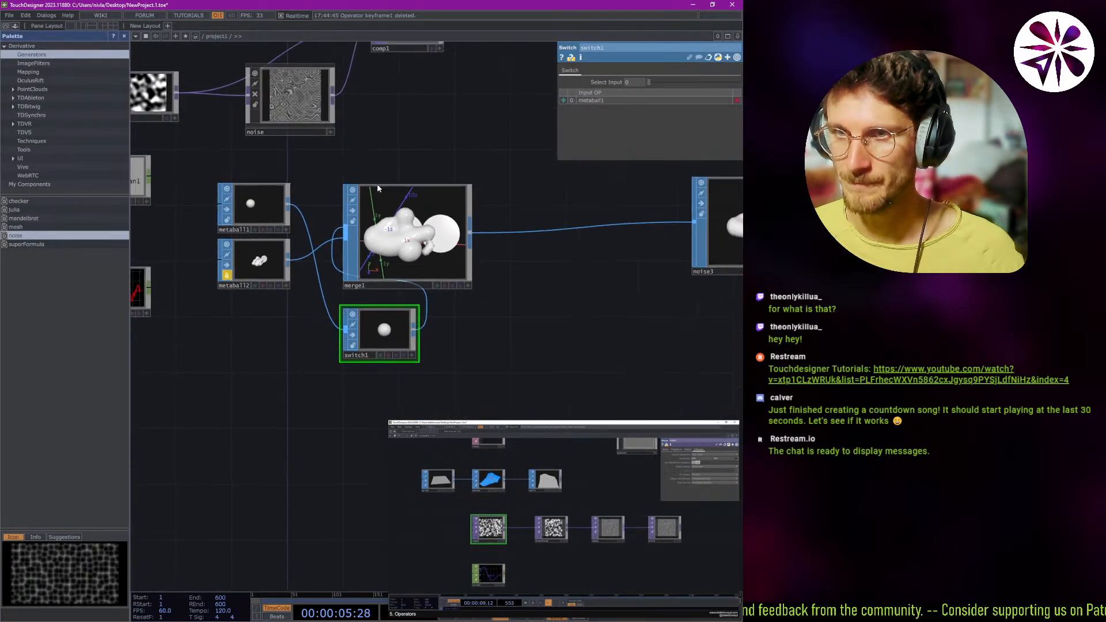
Move merge1 farther from the metaballs, reposition switch1 below the connection, and wire metaball2 into switch1 as its second input.
left_click_drag(378, 188, 369, 192)
left_click_drag(370, 194, 510, 208)
left_click_drag(374, 349, 388, 335)
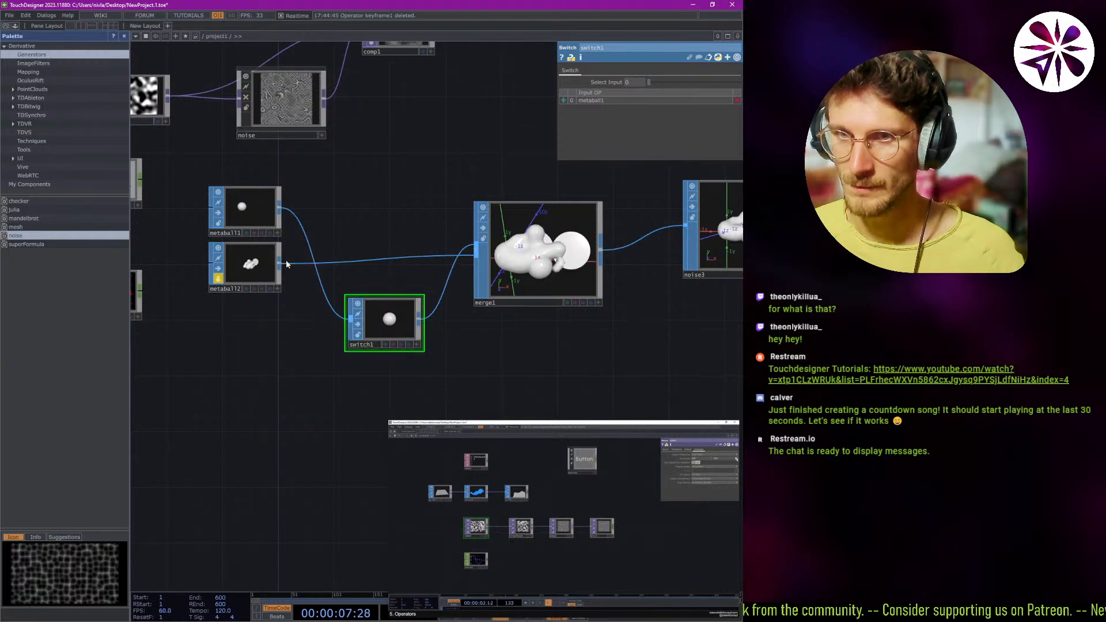
left_click_drag(279, 264, 352, 318)
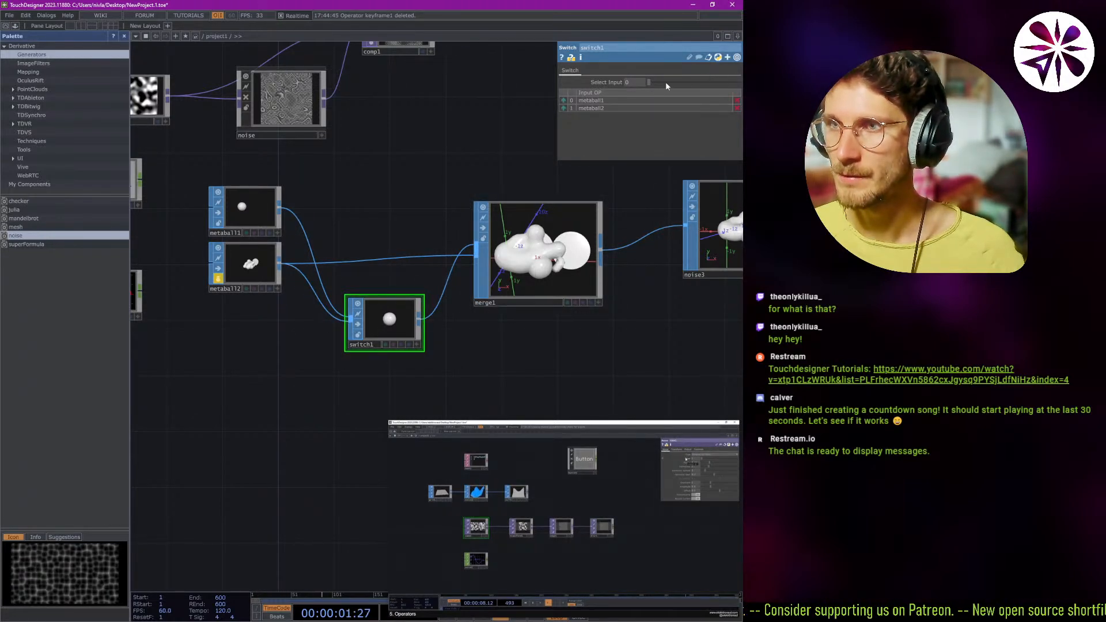
Try adjusting switch1's Select Input and expand the parameter to examine its available modes.
left_click_drag(651, 86, 503, 110)
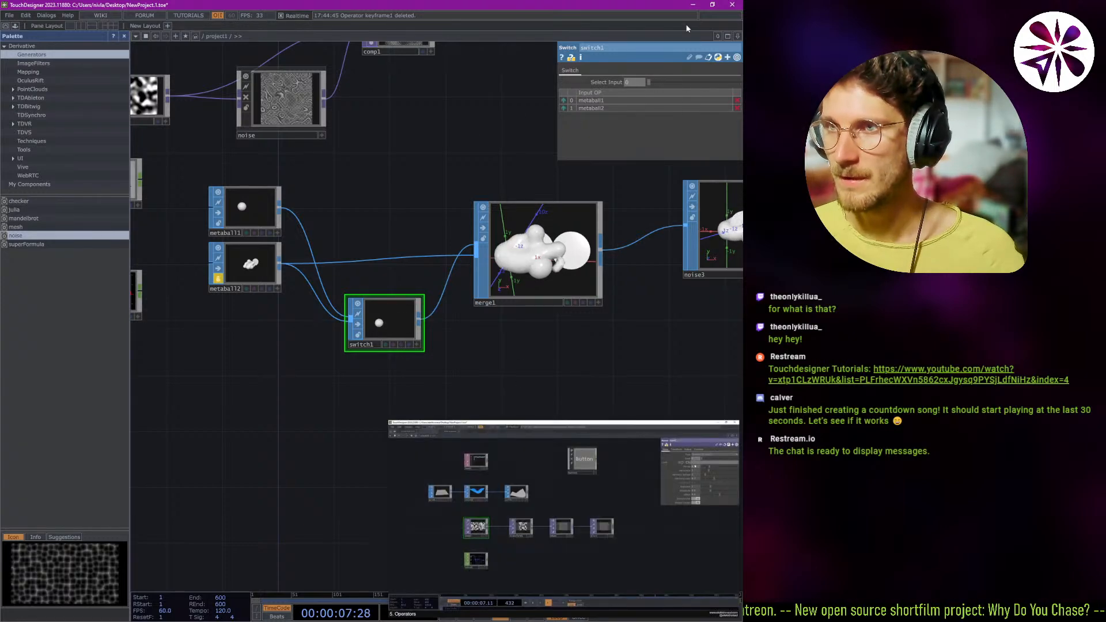
left_click(605, 81)
left_click(602, 83)
left_click(601, 83)
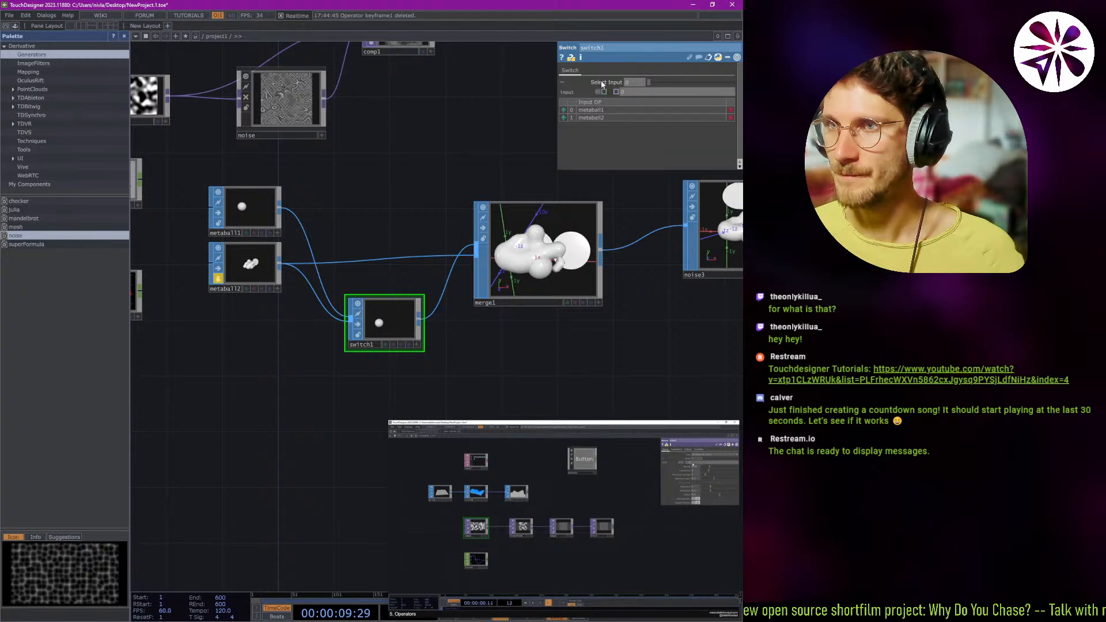
left_click(596, 84)
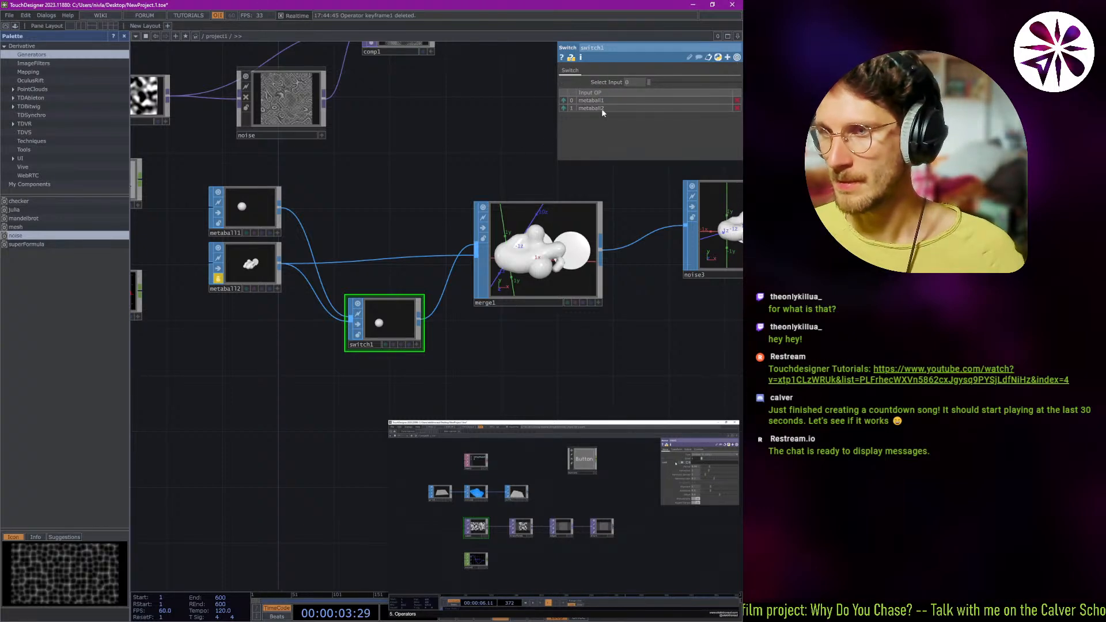
left_click(610, 82)
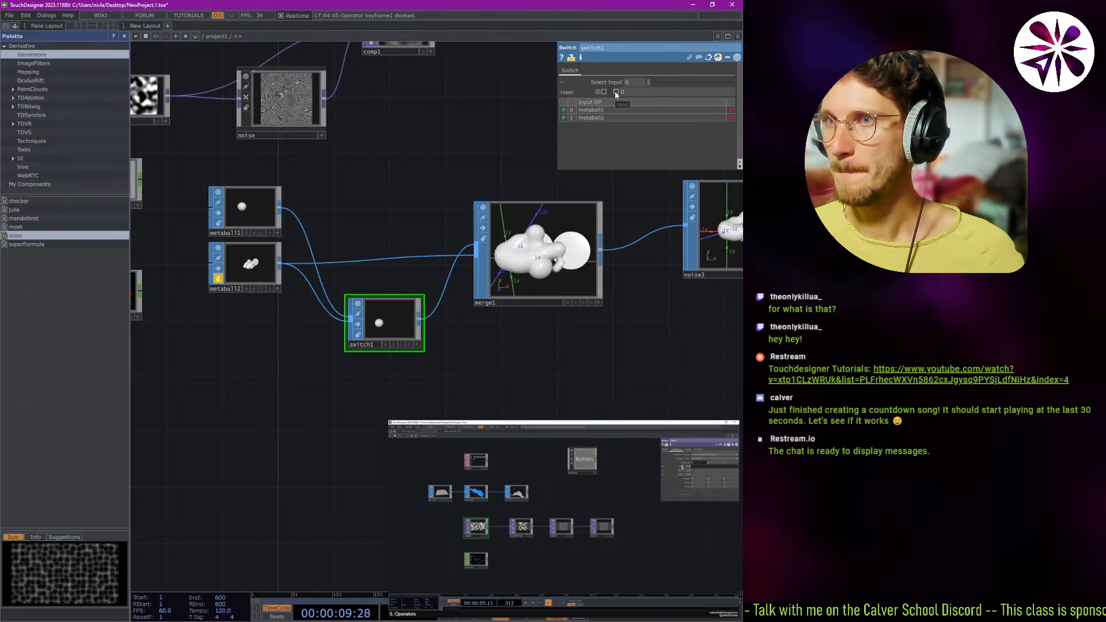
Try bind mode on switch1's Select Input, undo the change, and try adjusting the value again.
left_click(616, 92)
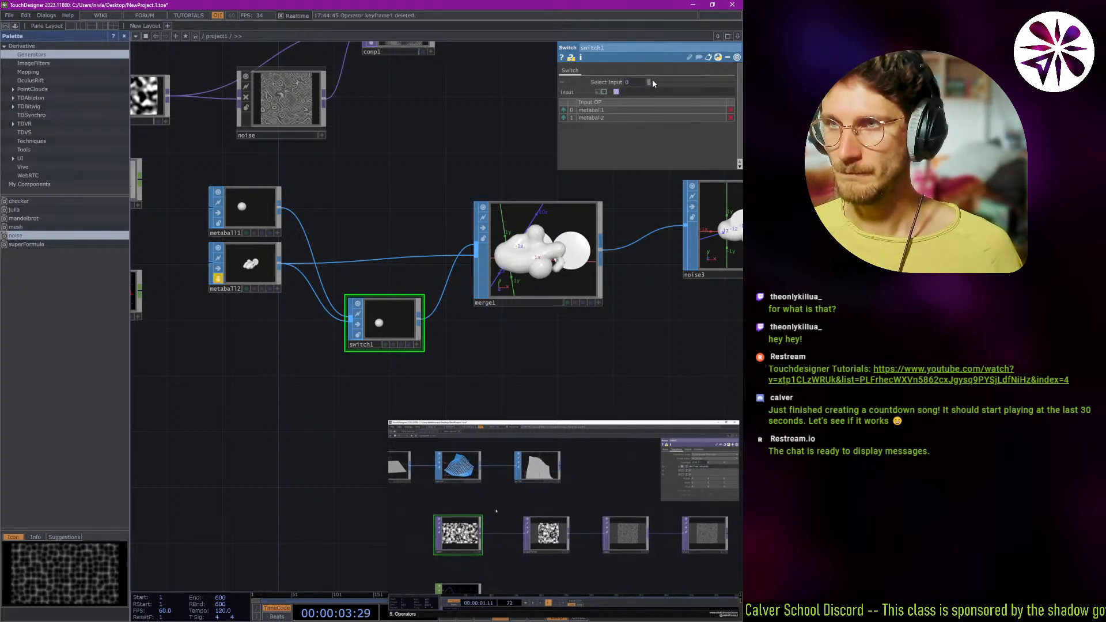
left_click_drag(649, 82, 709, 101)
key("ctrl+z")
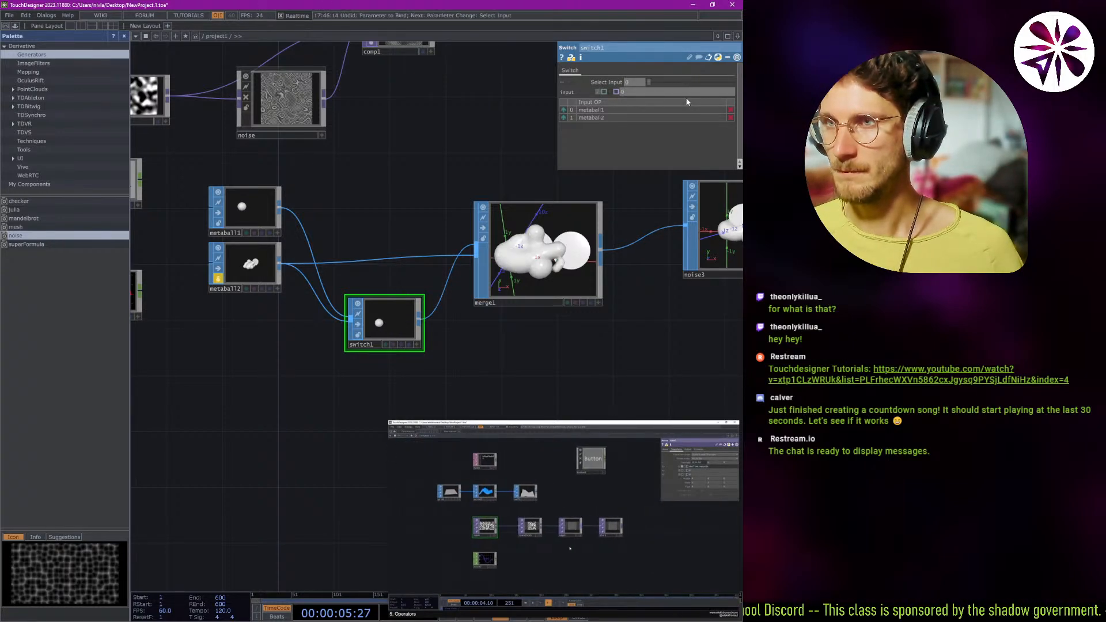
key("ctrl+z")
left_click_drag(650, 83, 599, 145)
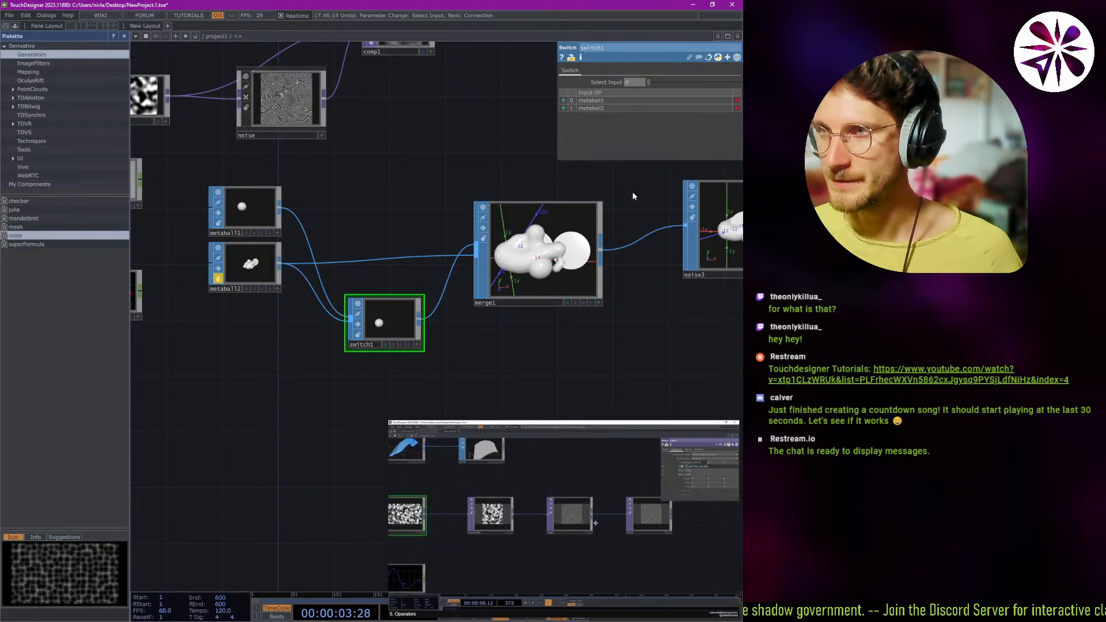
Examine the noise3 and merge1 previews up close, and check noise3's parameters.
left_click_drag(555, 194, 306, 197)
scroll(499, 227, "up", 2)
scroll(498, 228, "up", 4)
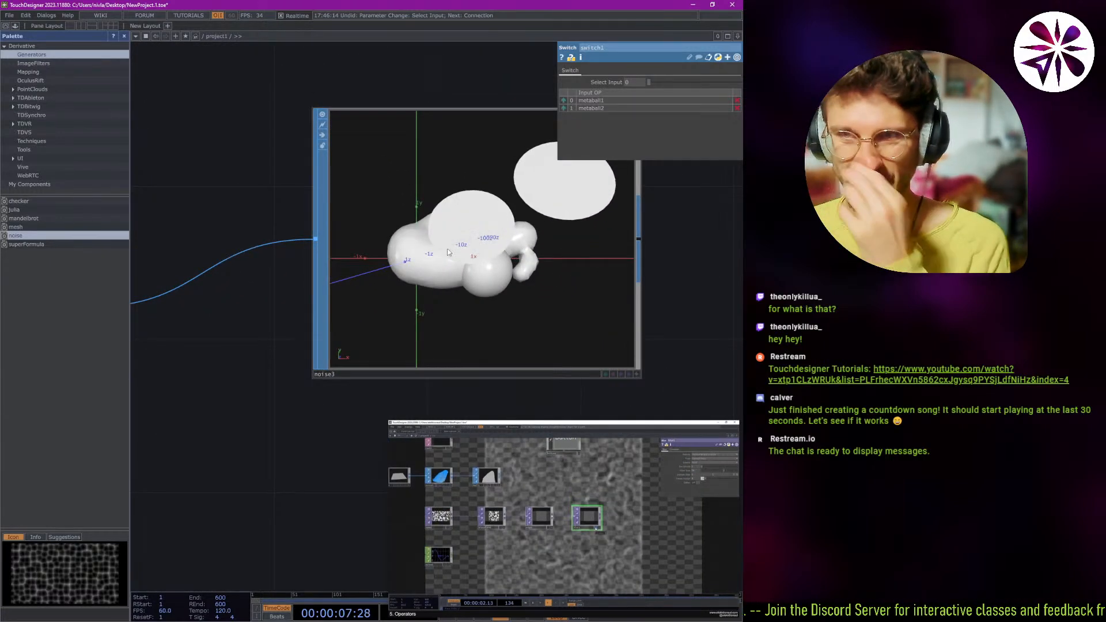
scroll(513, 262, "down", 1)
scroll(512, 263, "down", 2)
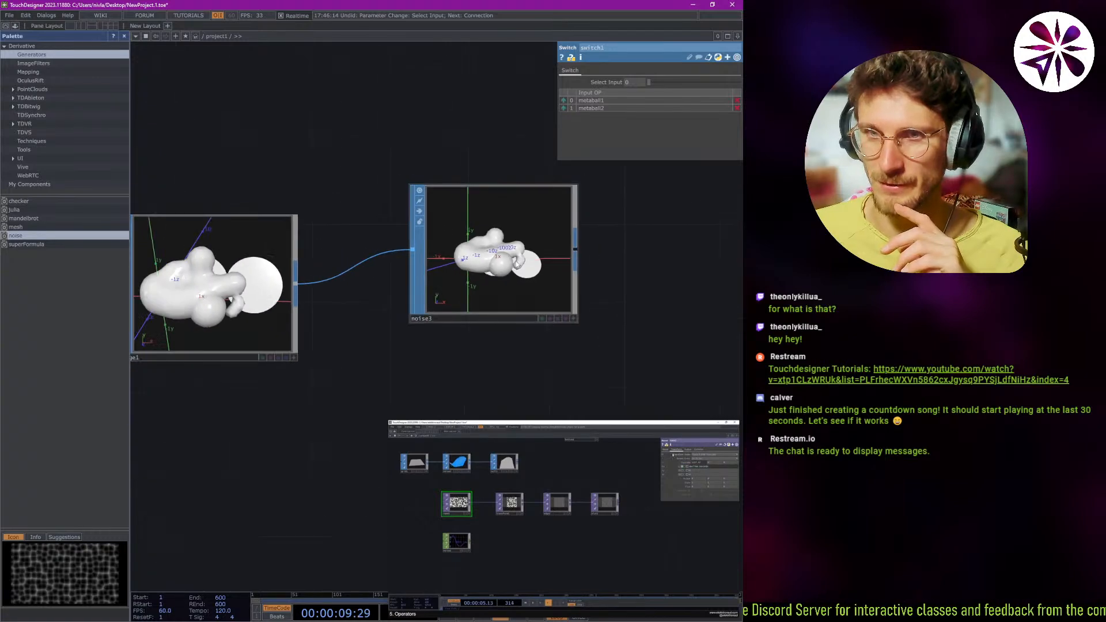
scroll(525, 265, "up", 1)
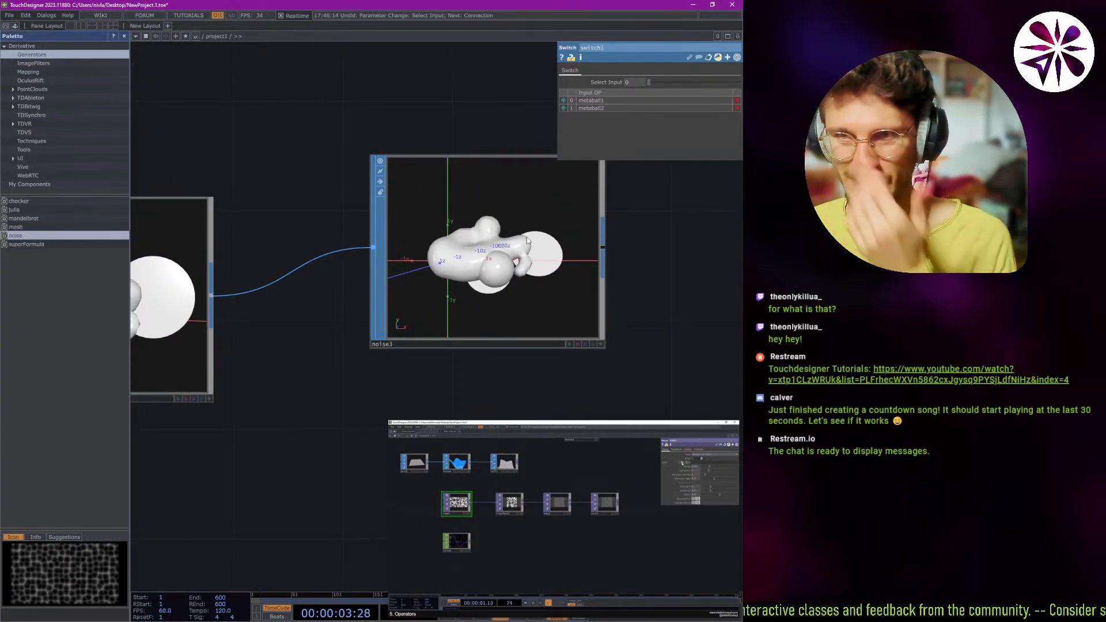
scroll(525, 245, "down", 2)
scroll(318, 300, "up", 2)
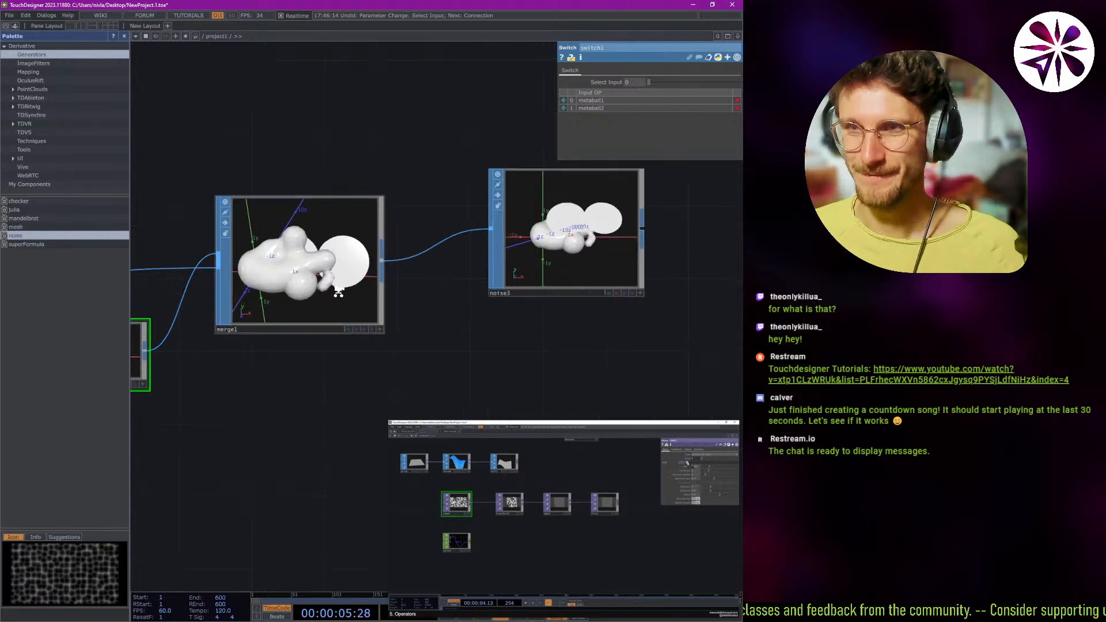
left_click(543, 250)
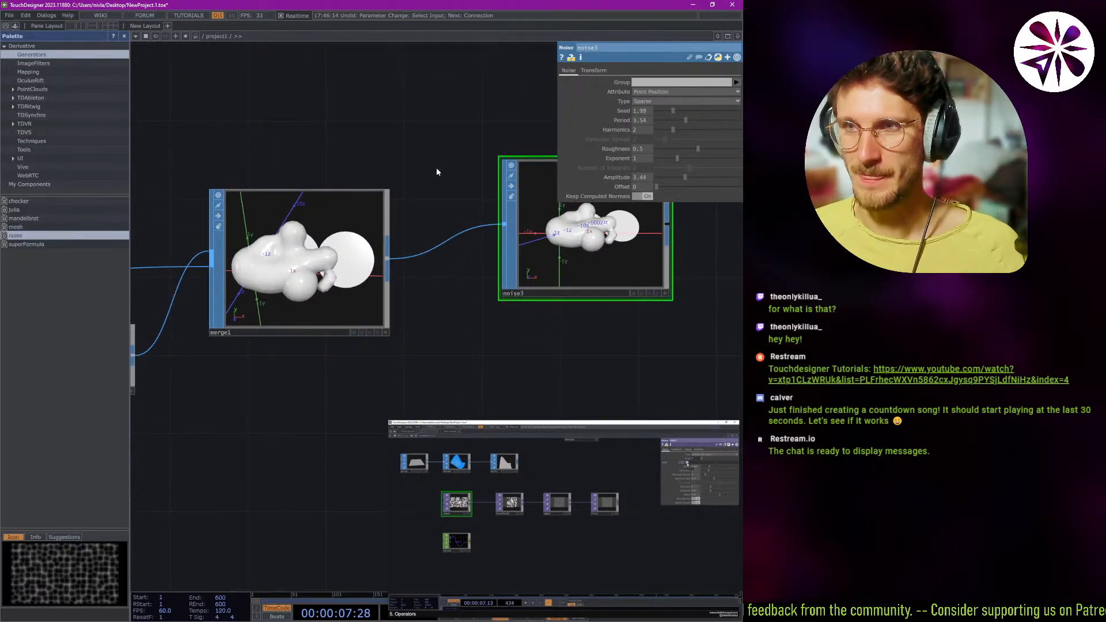
left_click_drag(431, 155, 383, 169)
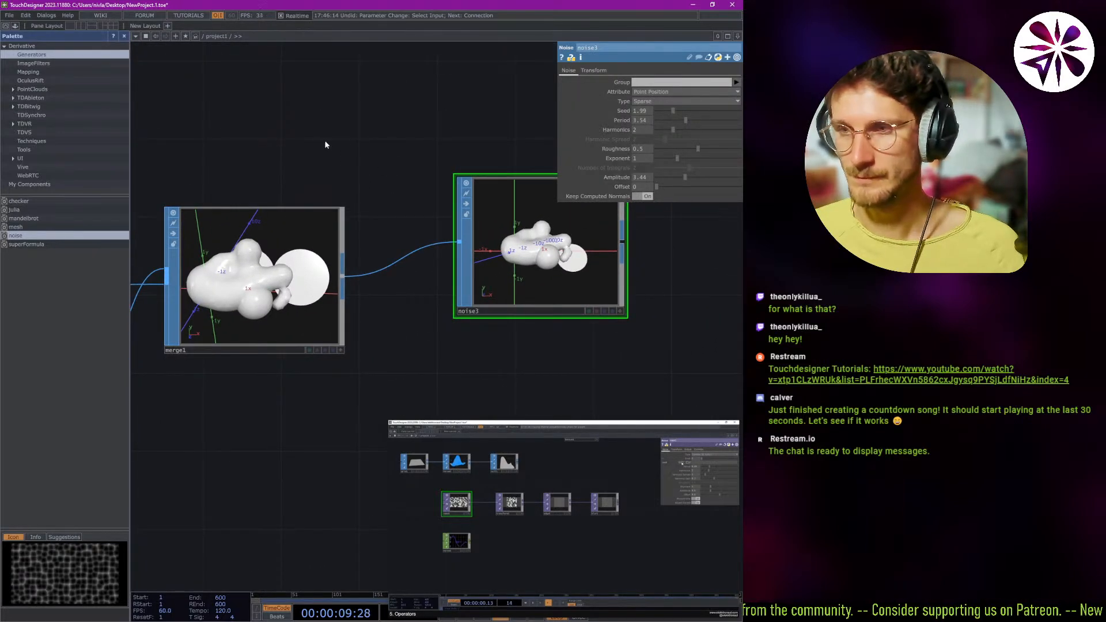
scroll(427, 138, "down", 5)
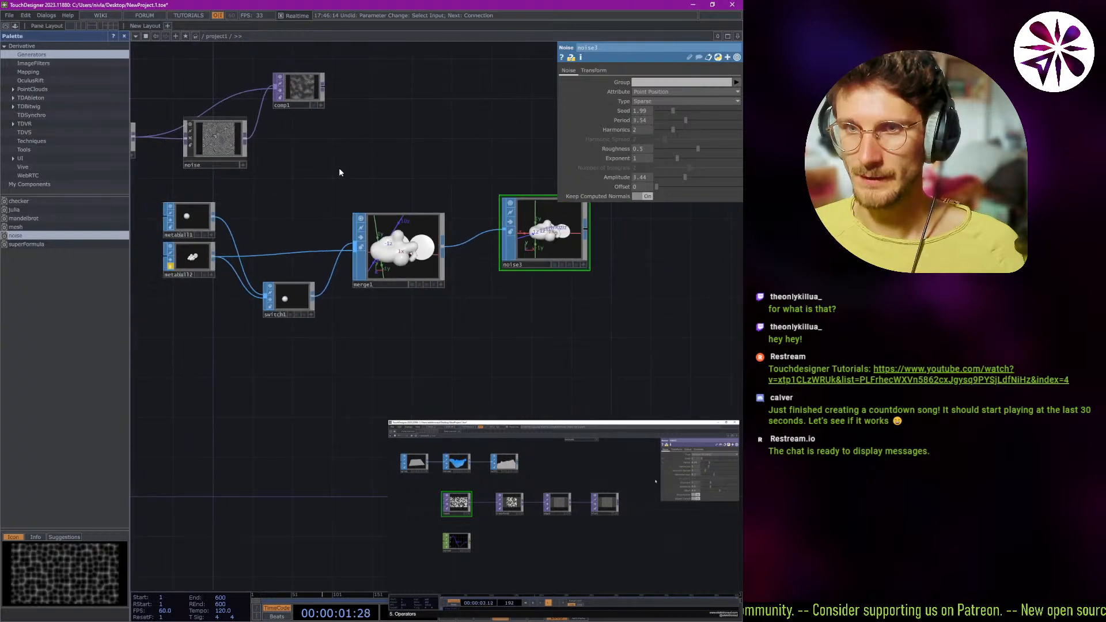
Create an Add SOP in the empty network area above merge1.
scroll(339, 172, "up", 5)
left_click_drag(314, 189, 142, 192)
right_click(223, 176)
left_click(198, 175)
double_click(198, 175)
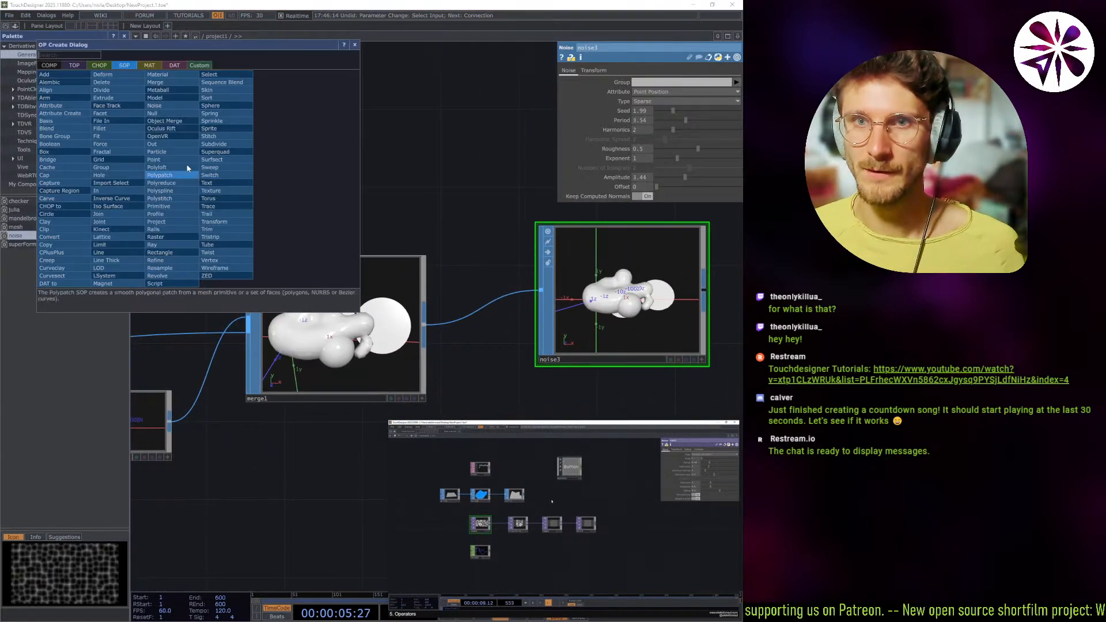
left_click(68, 75)
left_click(268, 135)
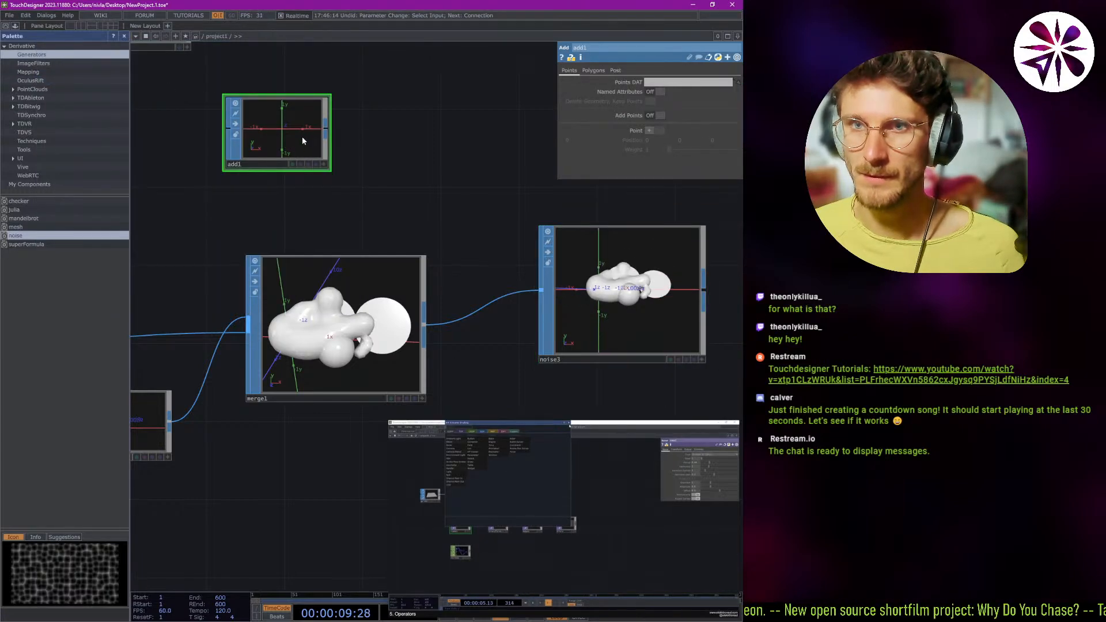
Open add1 in the geometry modeling editor and draw two spheres, one left of the vertical axis and one near the origin.
right_click(286, 139)
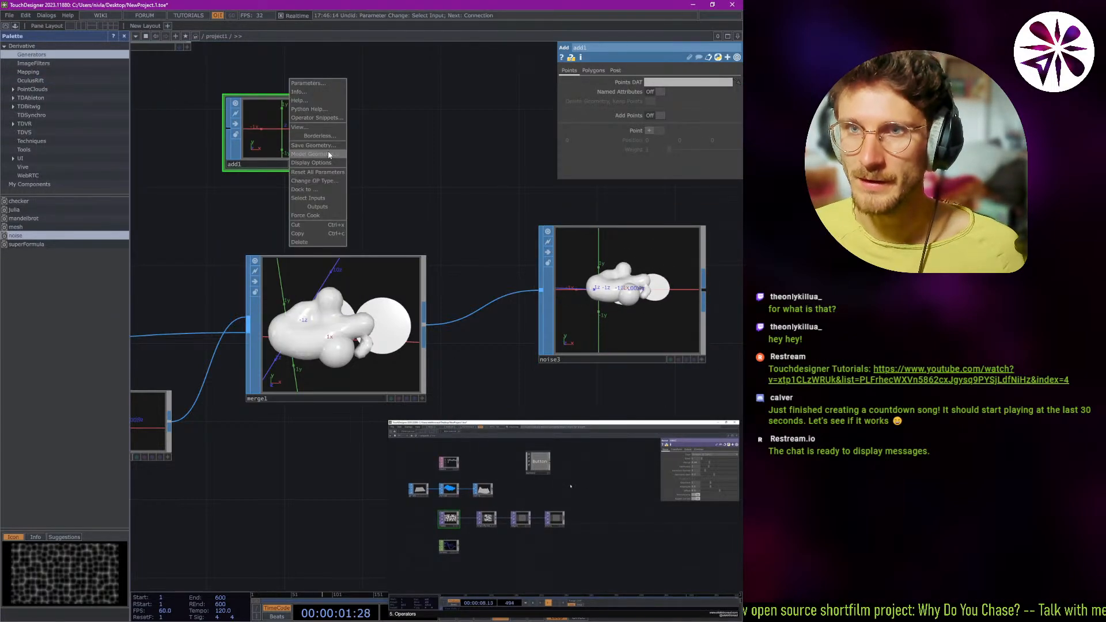
left_click(326, 153)
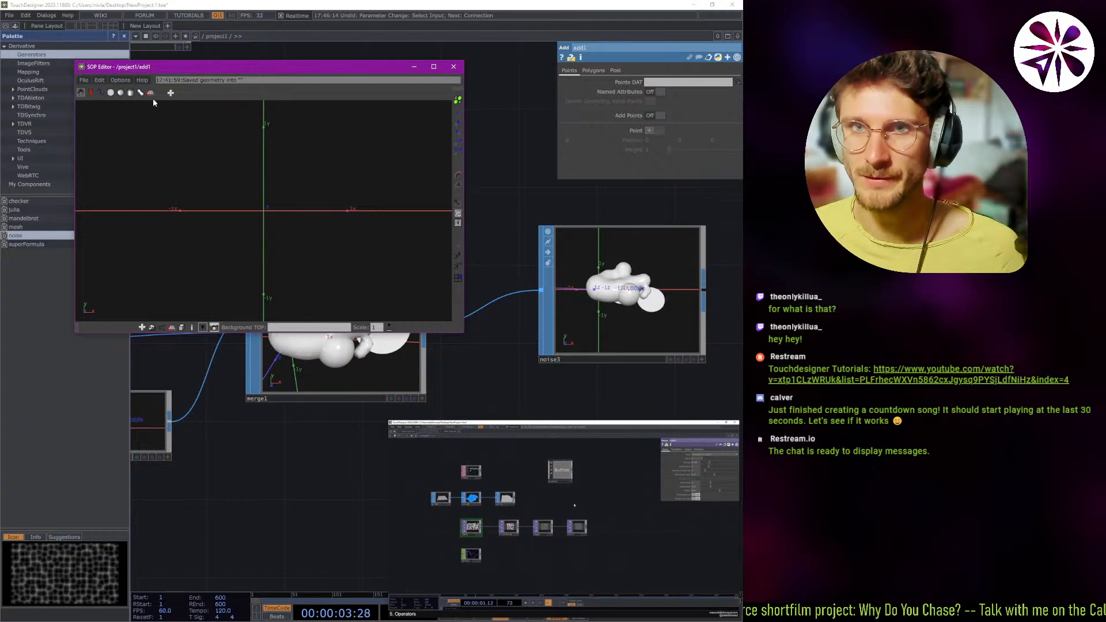
left_click(121, 93)
left_click(205, 187)
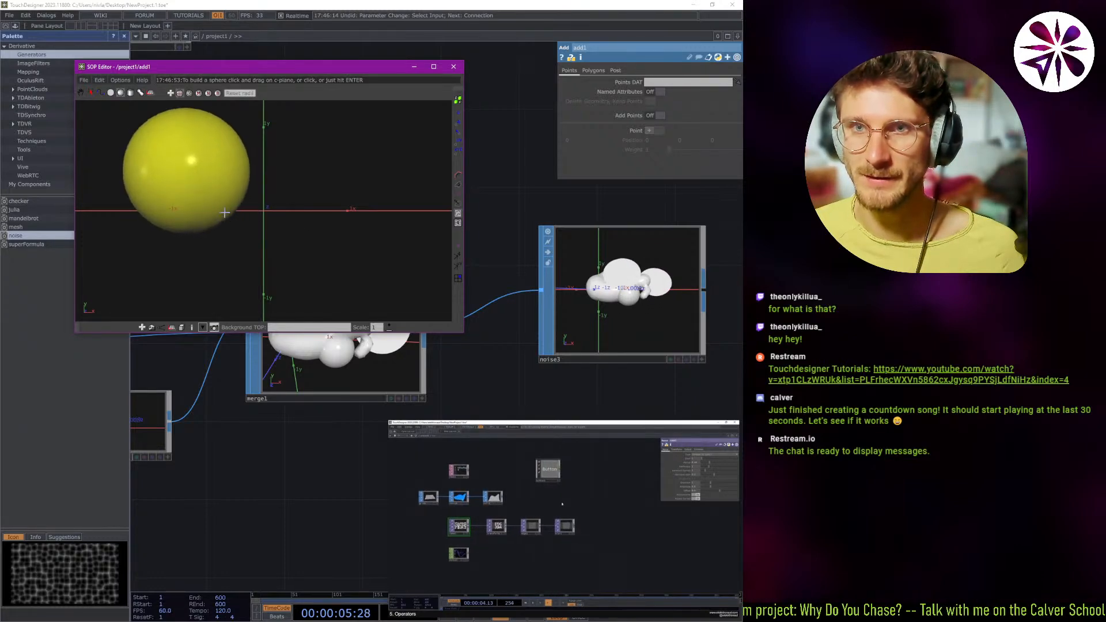
left_click(278, 187)
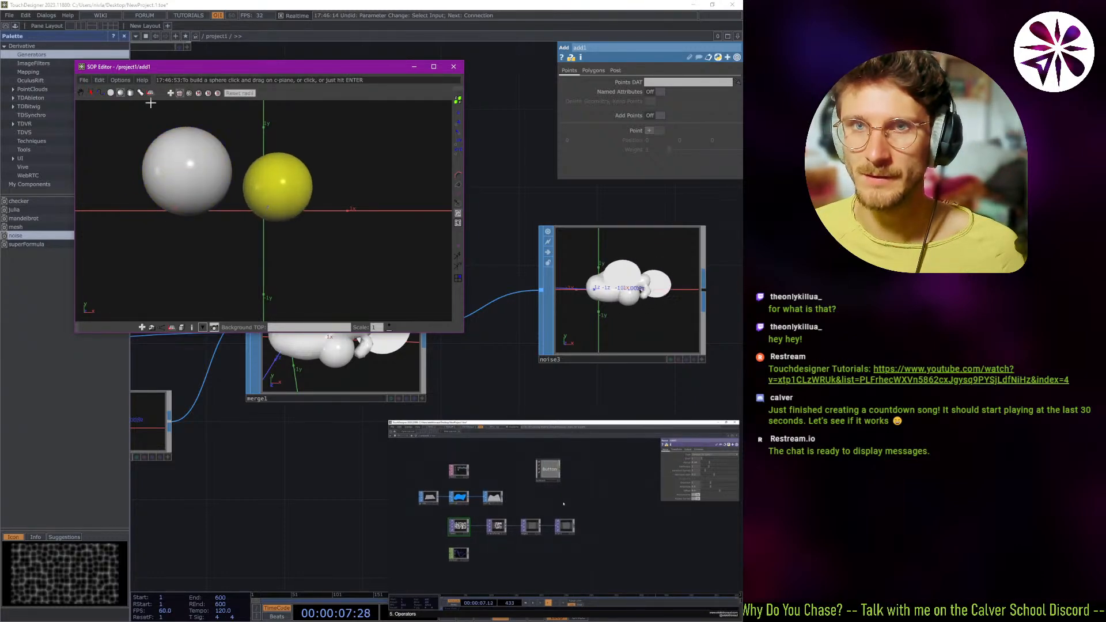
Draw two tubes, one above the other, beyond the smaller sphere, and a circle below the larger sphere in add1.
left_click(132, 94)
left_click_drag(336, 227, 348, 228)
left_click_drag(320, 140, 344, 164)
left_click(111, 94)
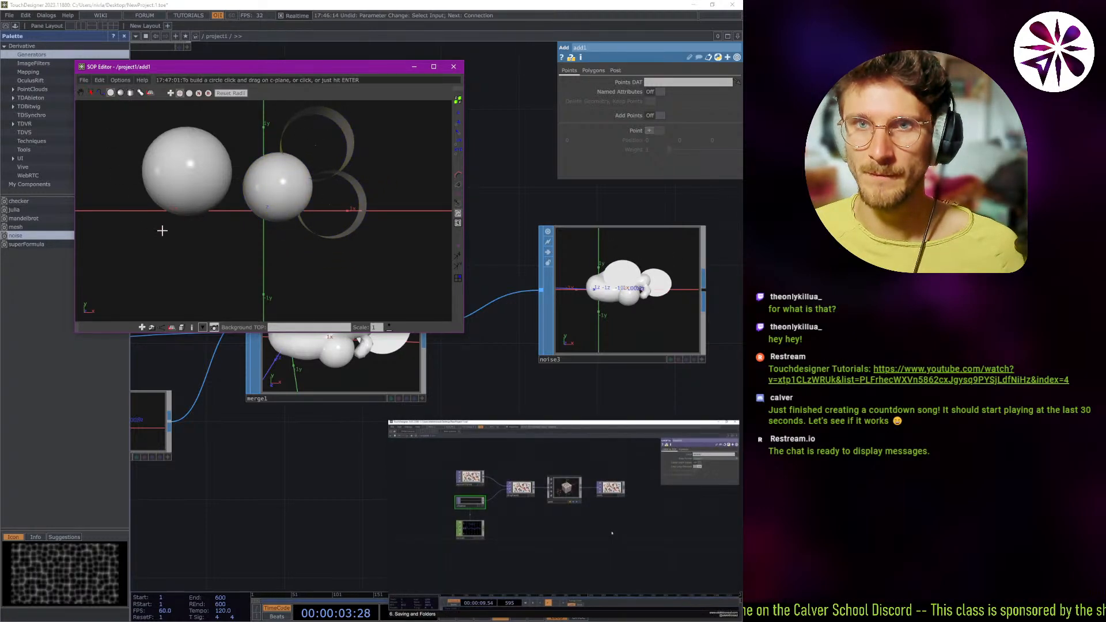
left_click_drag(146, 224, 184, 244)
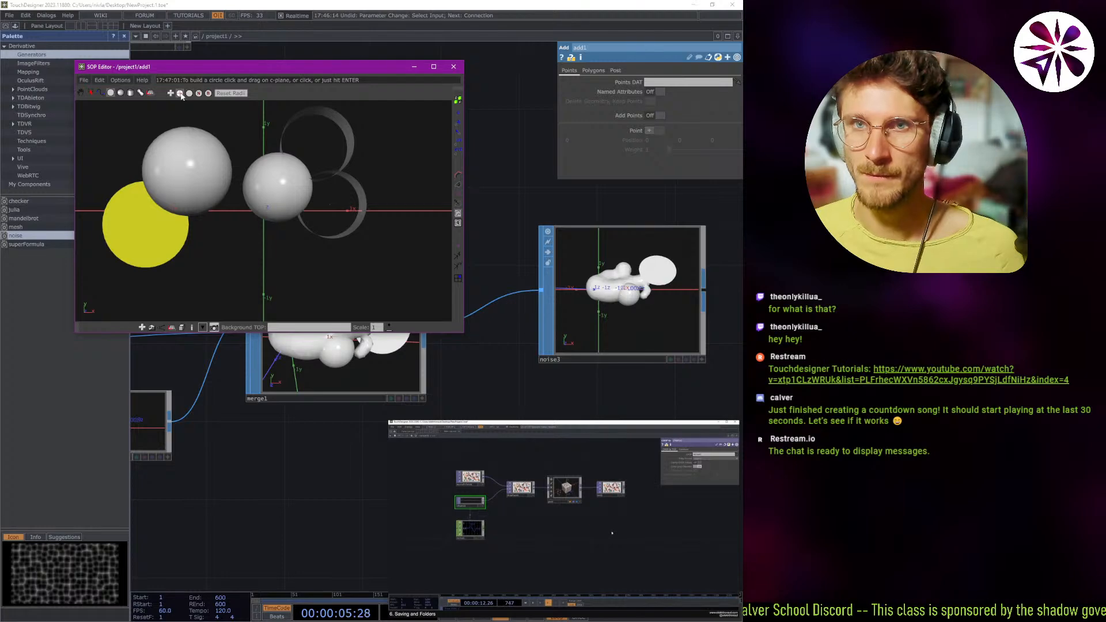
Close the SOP editor and connect add1 to noise3's input in place of merge1.
left_click(453, 66)
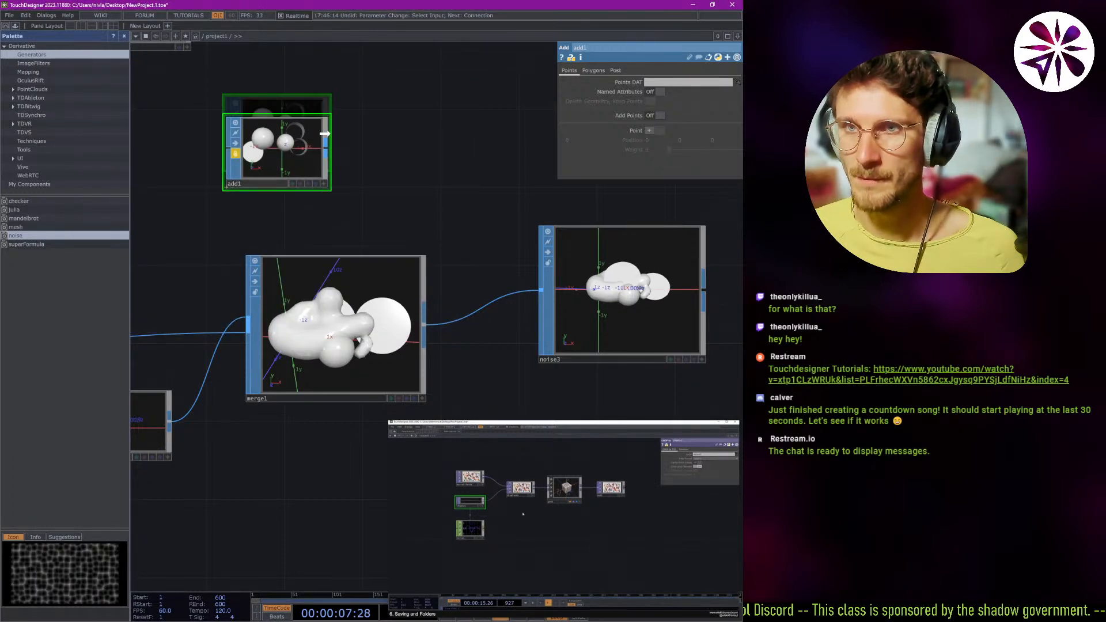
left_click_drag(326, 148, 540, 290)
mouse_move(603, 270)
left_mouse_down()
mouse_move(603, 290)
mouse_move(603, 270)
left_mouse_up()
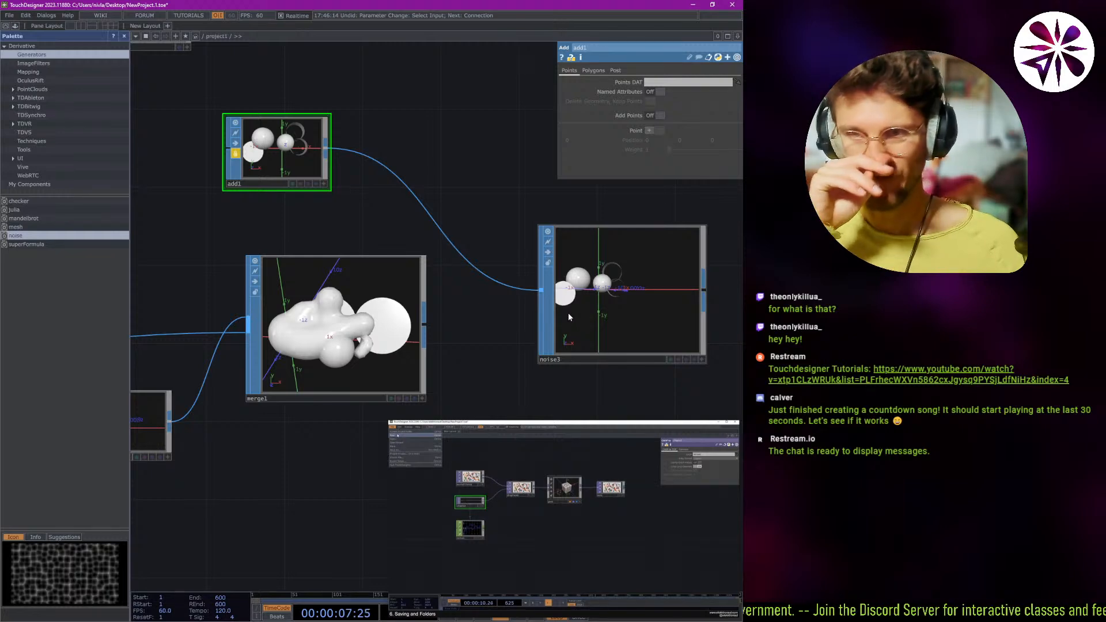
Set noise3's Seed to 10, Period to 2.97, Harmonics to 9 and Amplitude to 6.46.
left_click(575, 253)
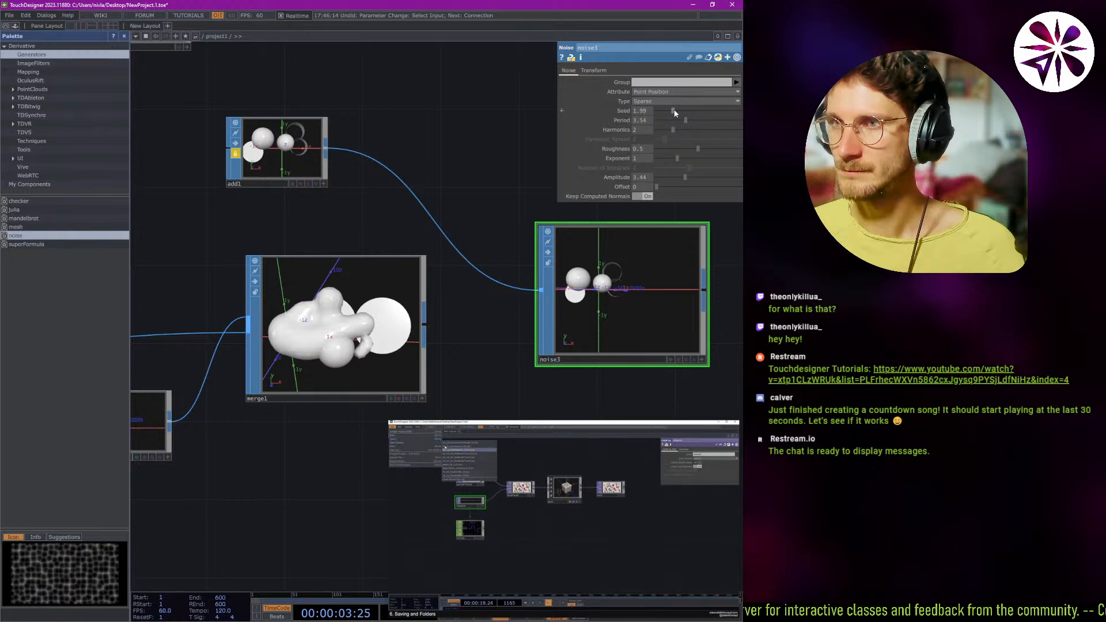
left_click(707, 112)
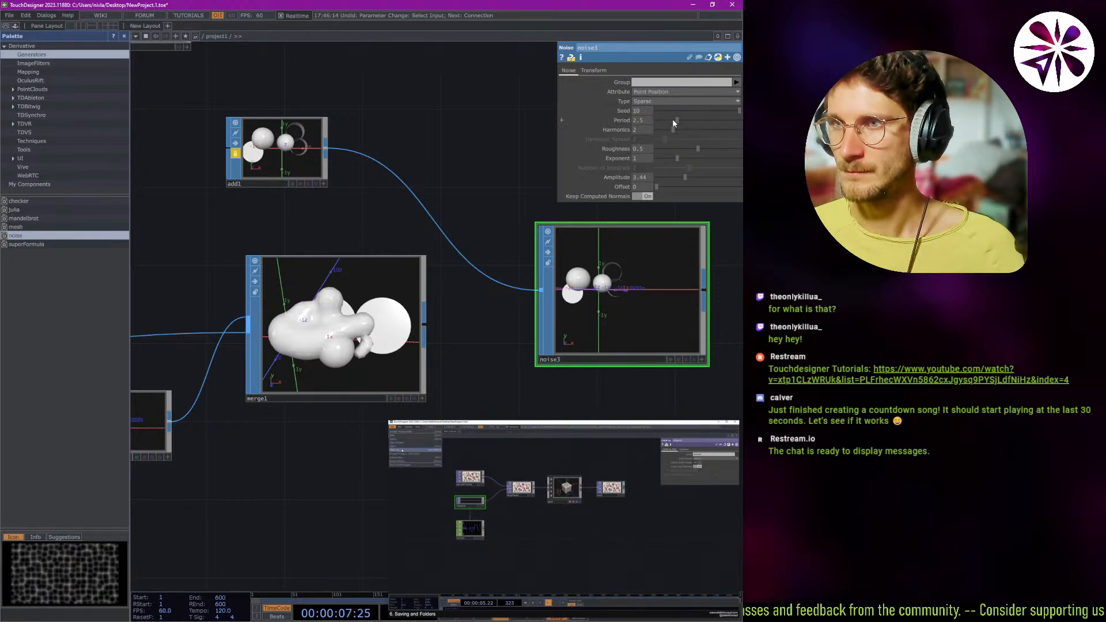
left_click_drag(662, 121, 726, 133)
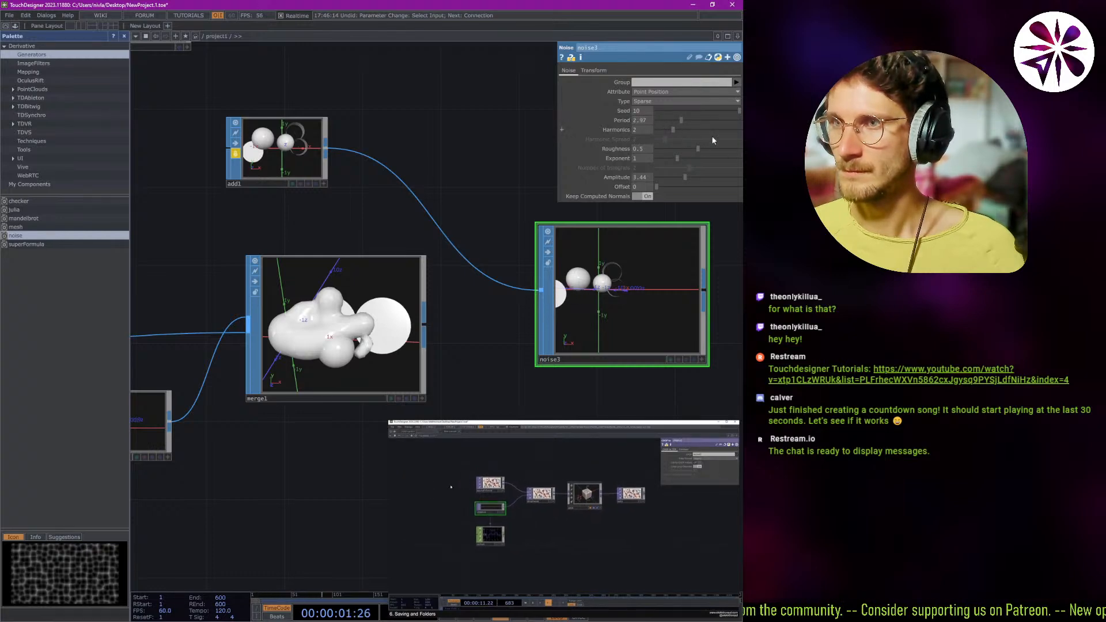
left_click_drag(589, 144, 731, 139)
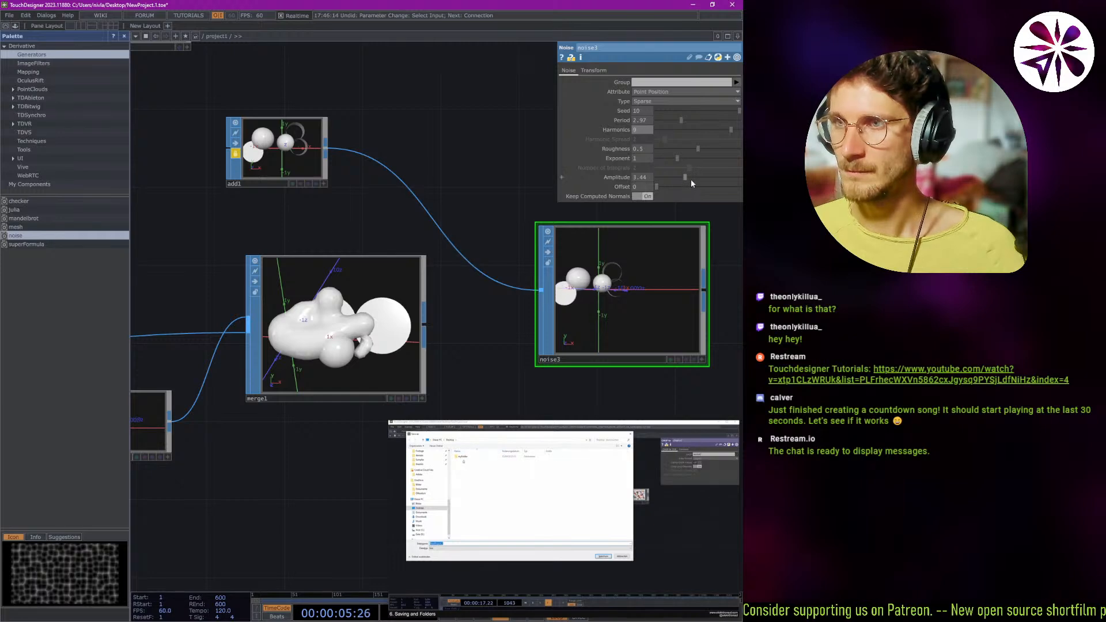
left_click_drag(690, 179, 711, 188)
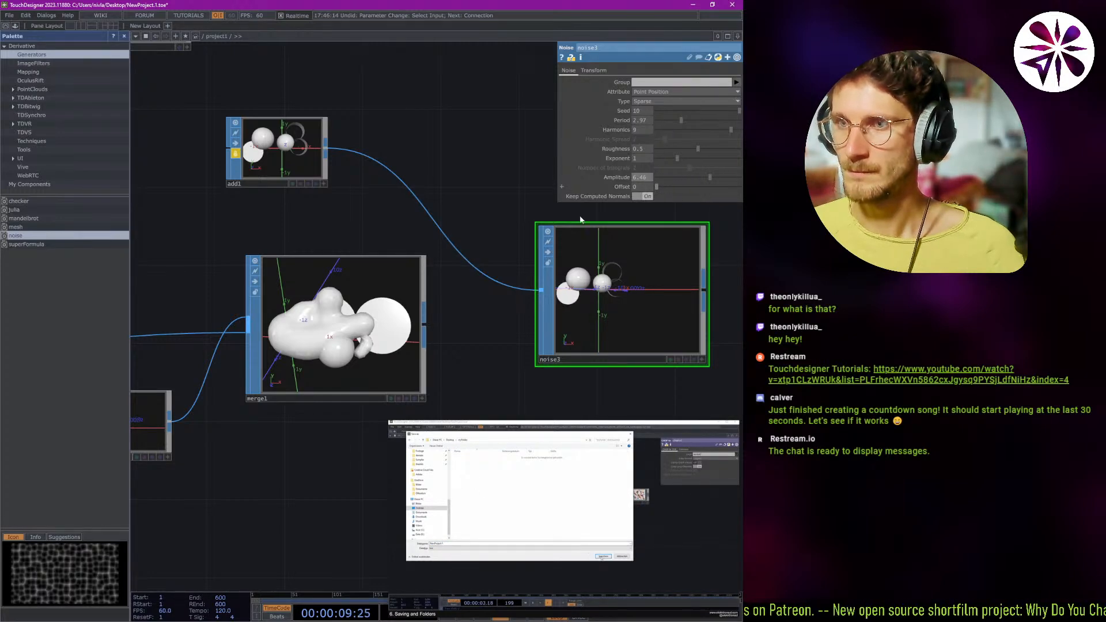
Reconnect merge1 to noise3's input and delete the add1 node.
left_click_drag(275, 95, 236, 113)
scroll(415, 185, "down", 5)
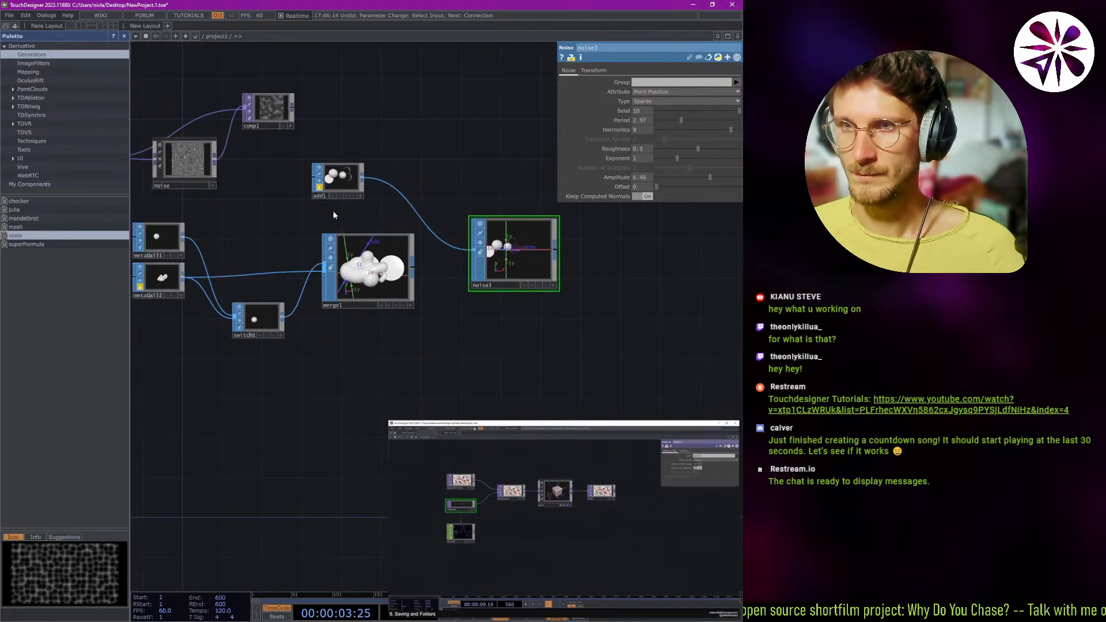
left_click_drag(275, 224, 314, 235)
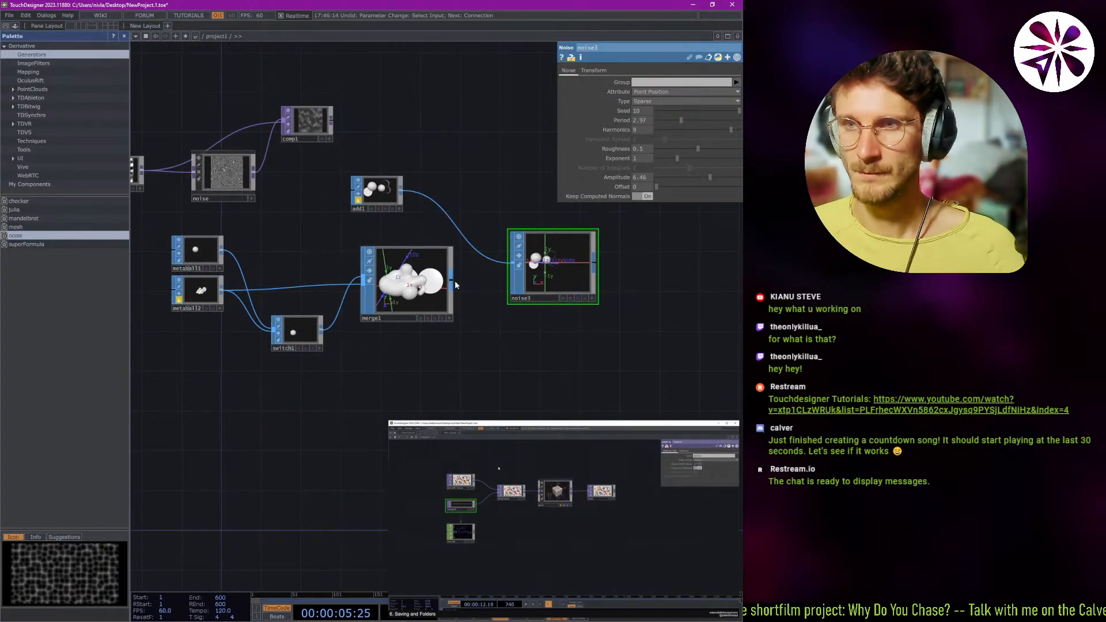
left_click(507, 264)
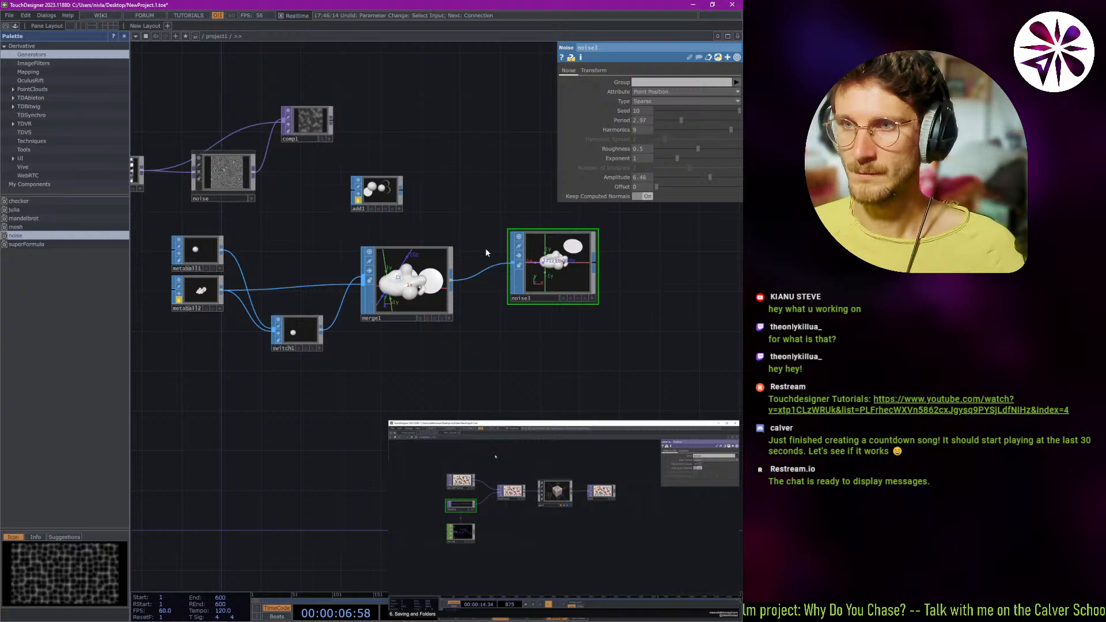
left_click(393, 195)
key("Delete")
key("Tab")
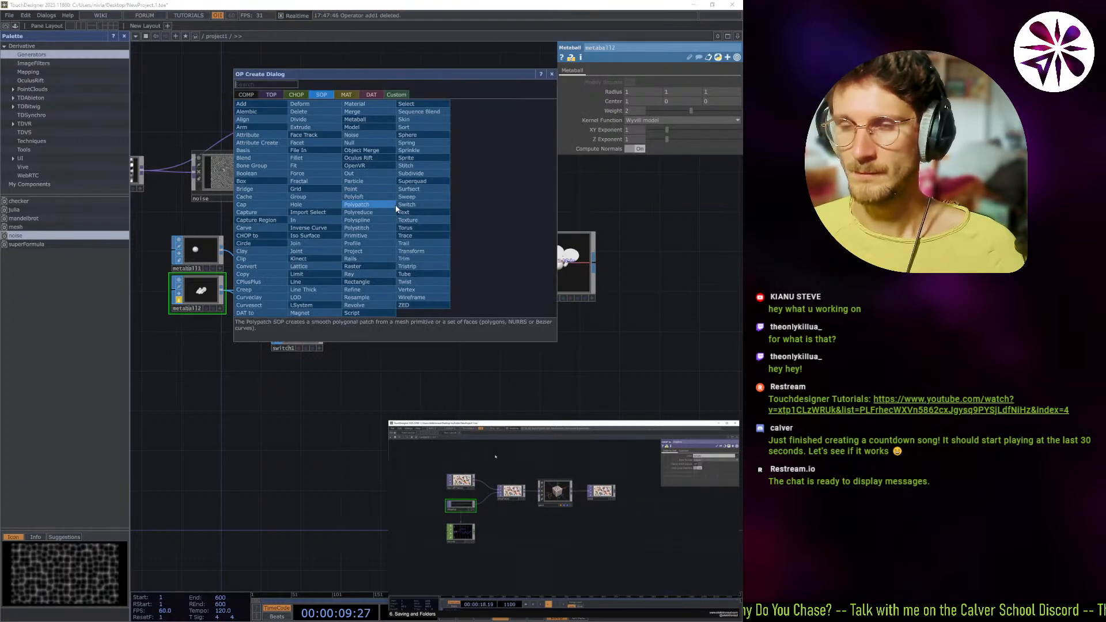
left_click(620, 395)
scroll(402, 360, "up", 5)
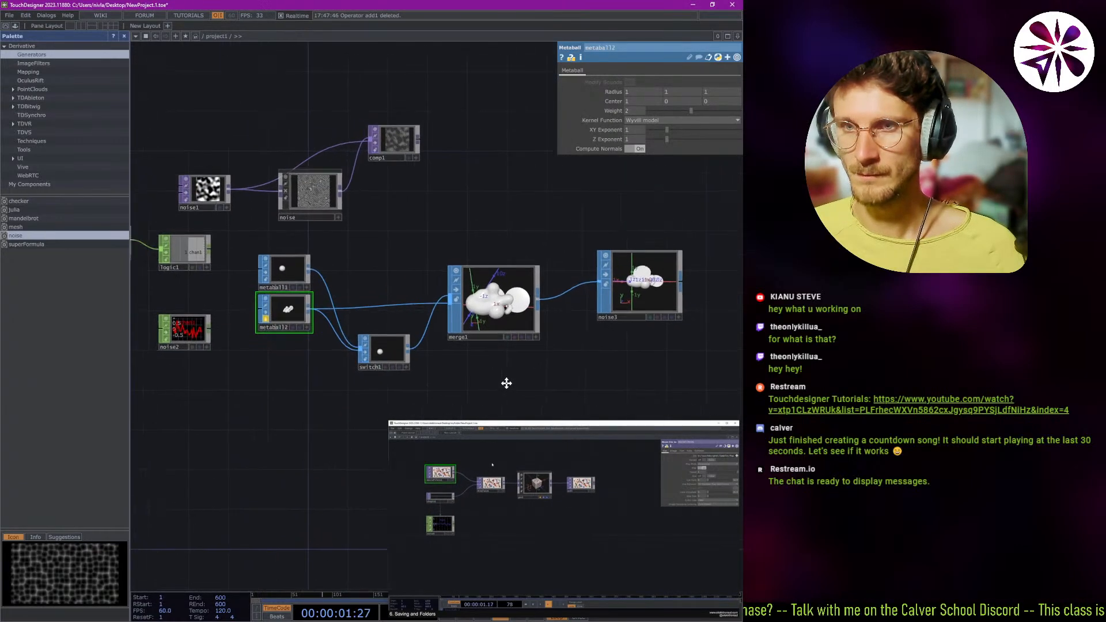
Delete the switch1 node and undo the deletion.
left_click(392, 335)
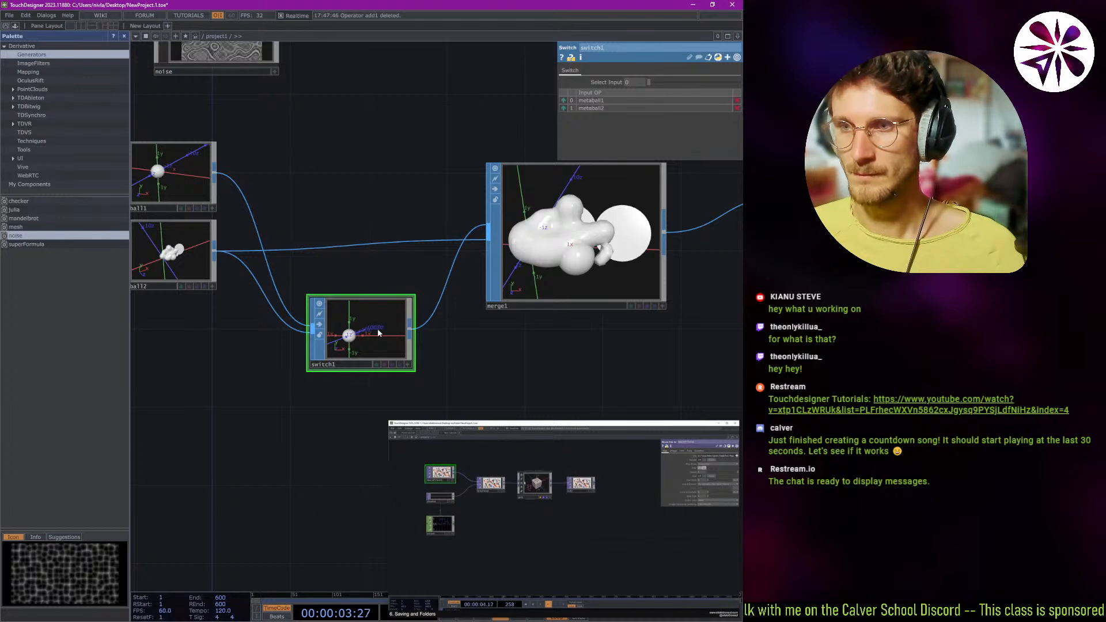
key("Delete")
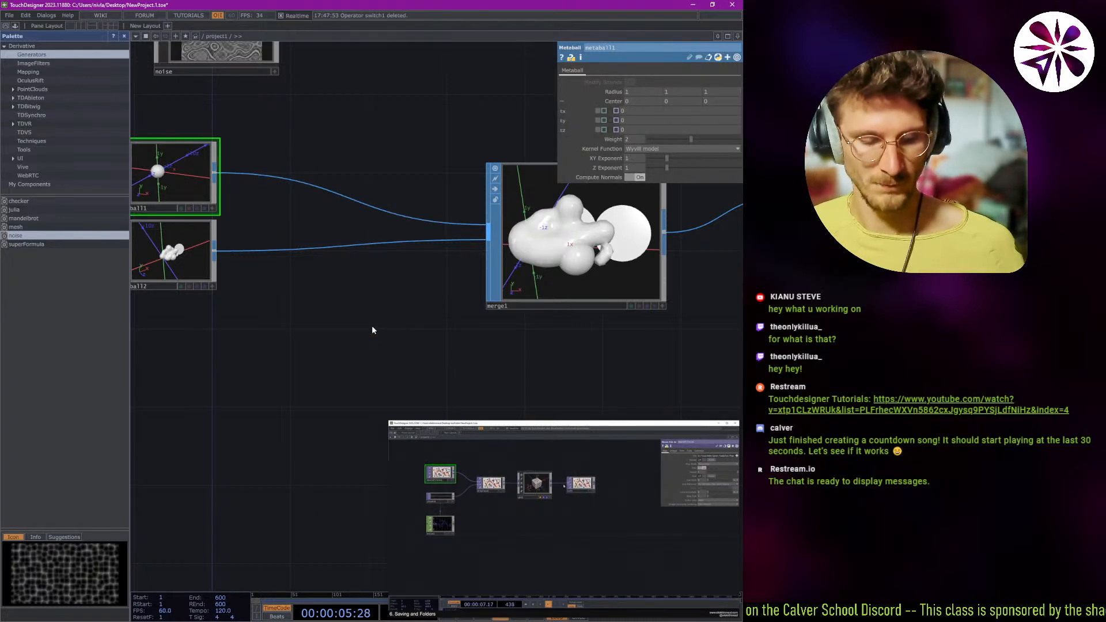
key("ctrl+z")
scroll(323, 368, "down", 2)
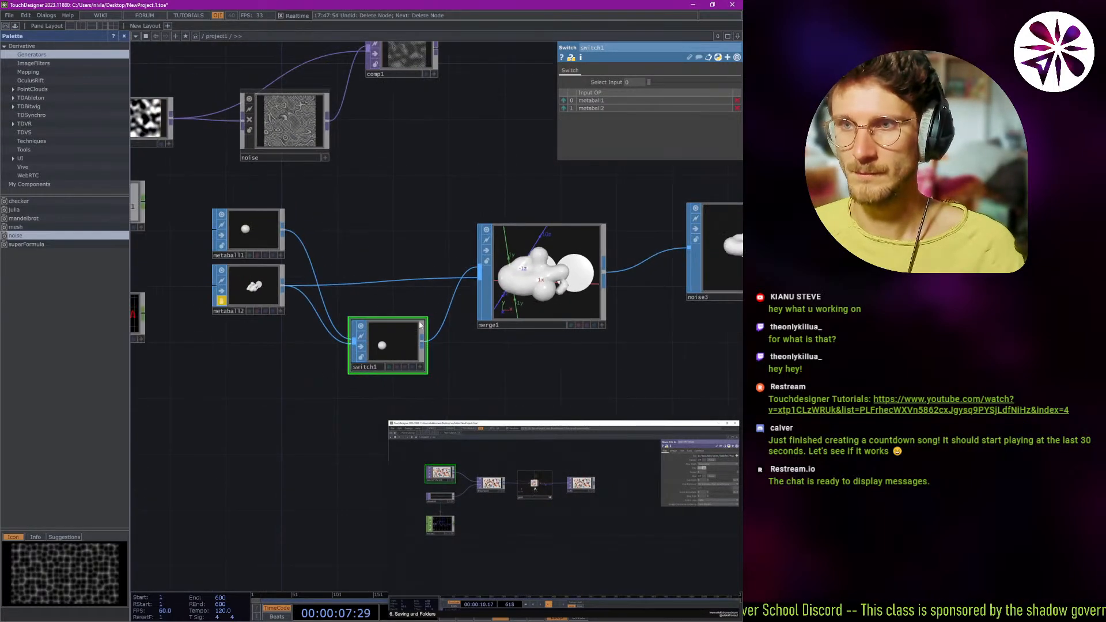
left_click_drag(464, 268, 434, 253)
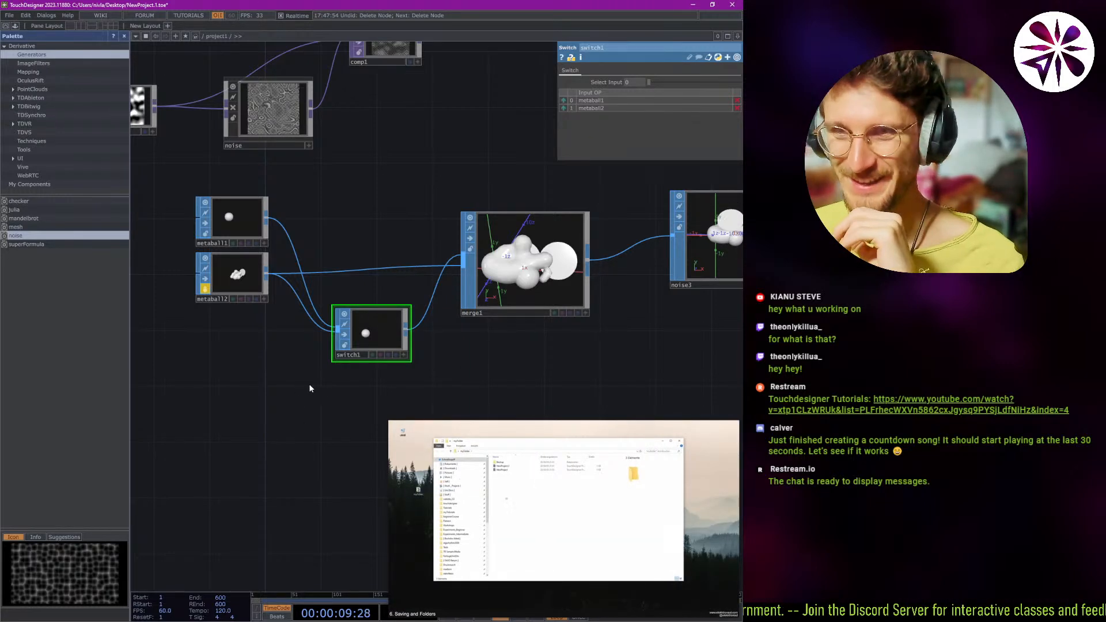
mouse_move(262, 411)
left_mouse_down()
mouse_move(287, 408)
mouse_move(268, 415)
left_mouse_up()
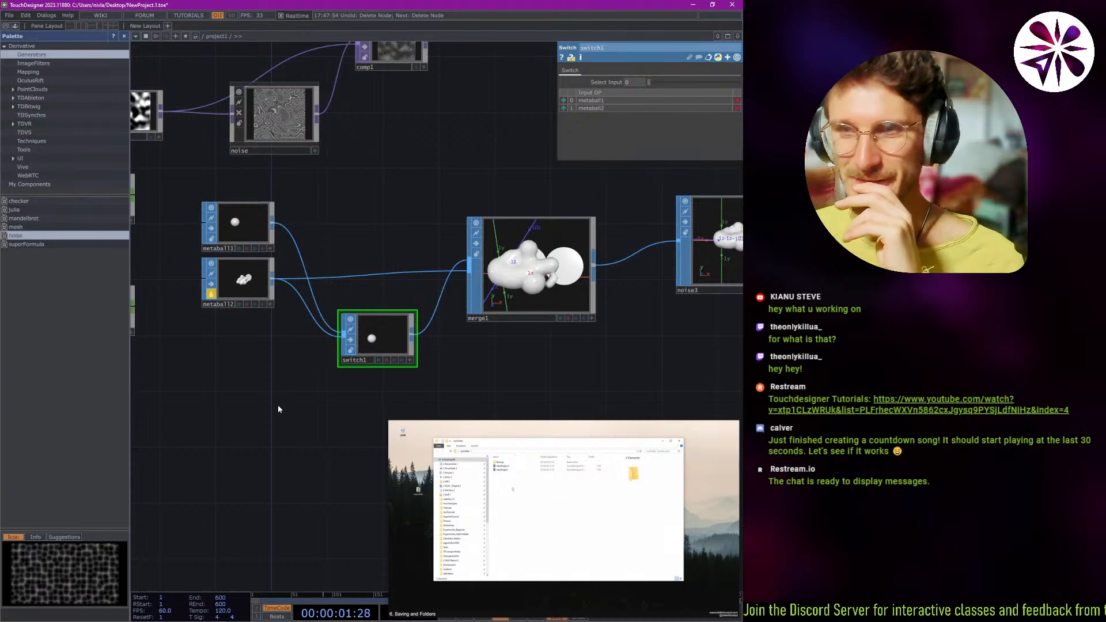
scroll(317, 385, "down", 2)
scroll(387, 380, "up", 2)
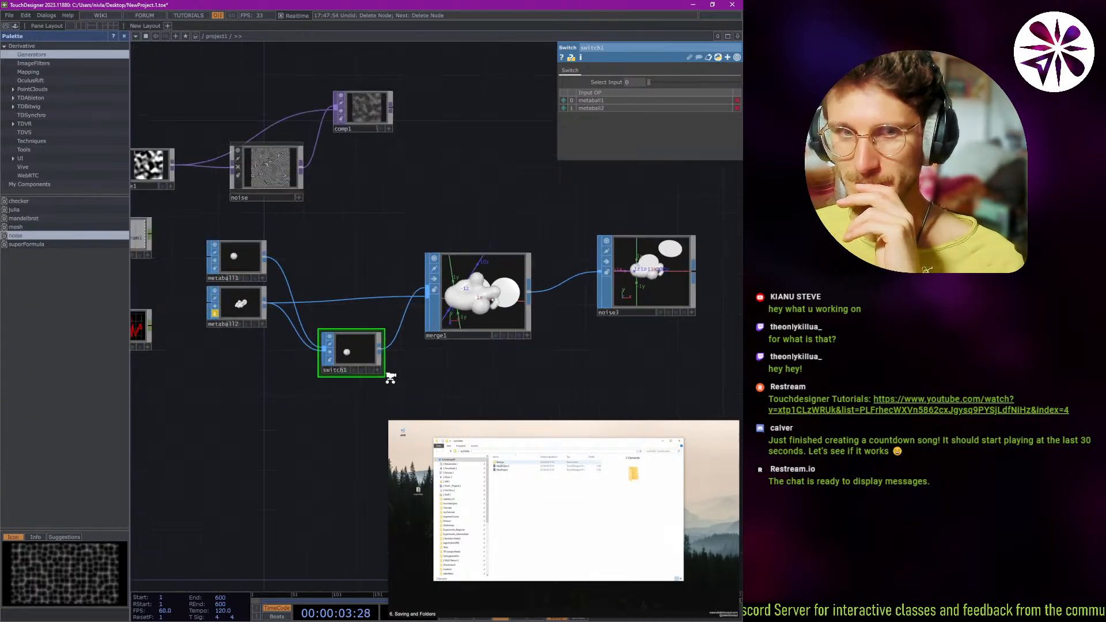
left_click_drag(474, 364, 382, 371)
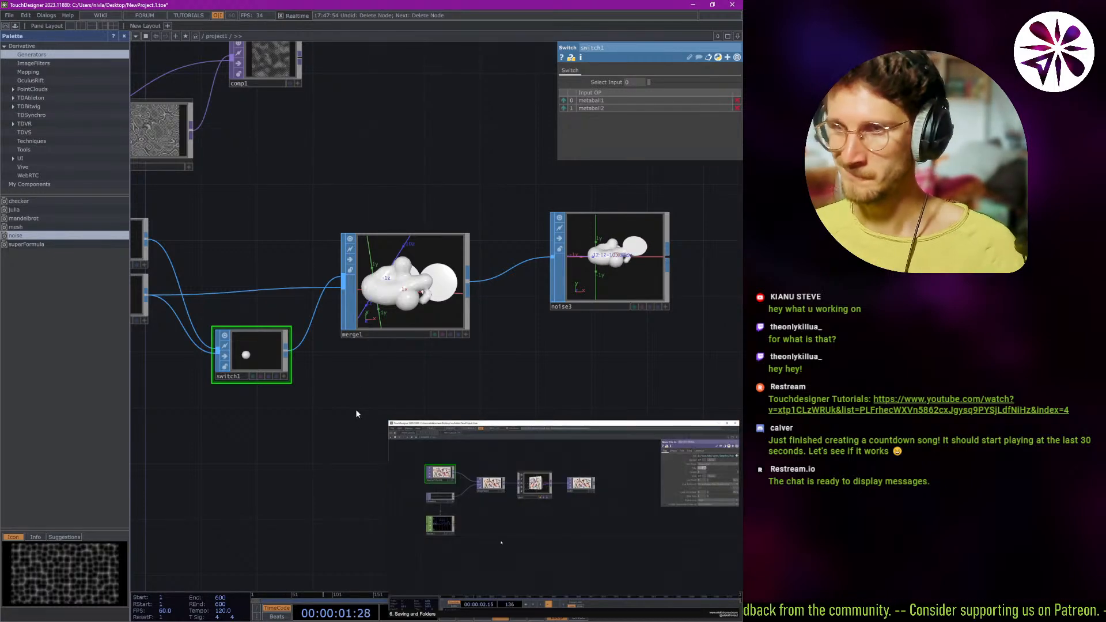
left_click_drag(341, 415, 421, 396)
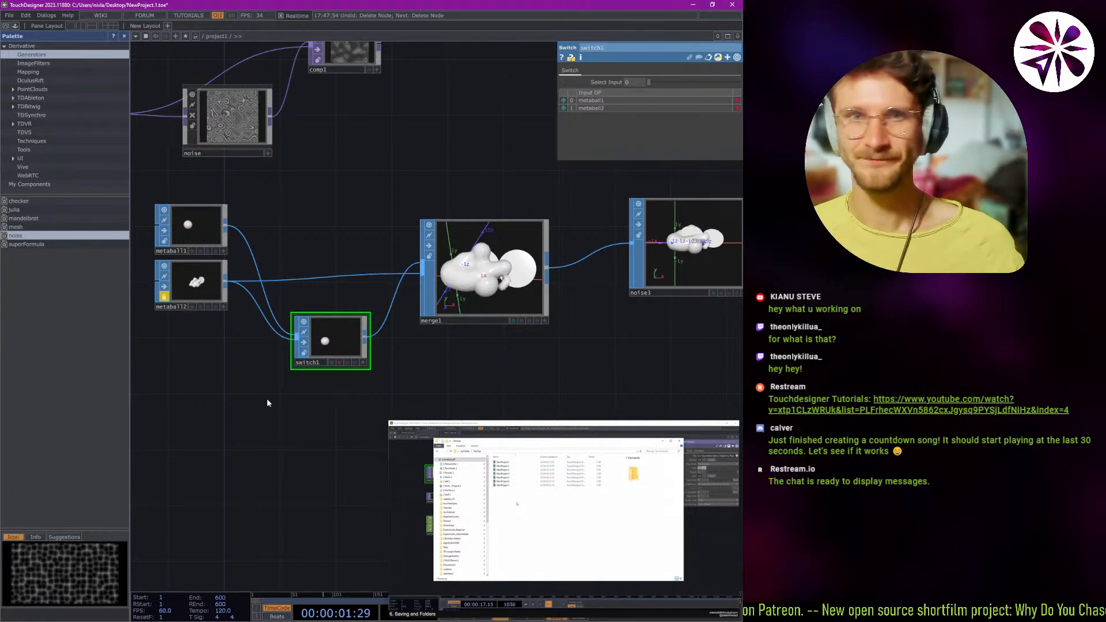
Move the switch1 node slightly higher in the network.
left_click_drag(331, 229, 351, 274)
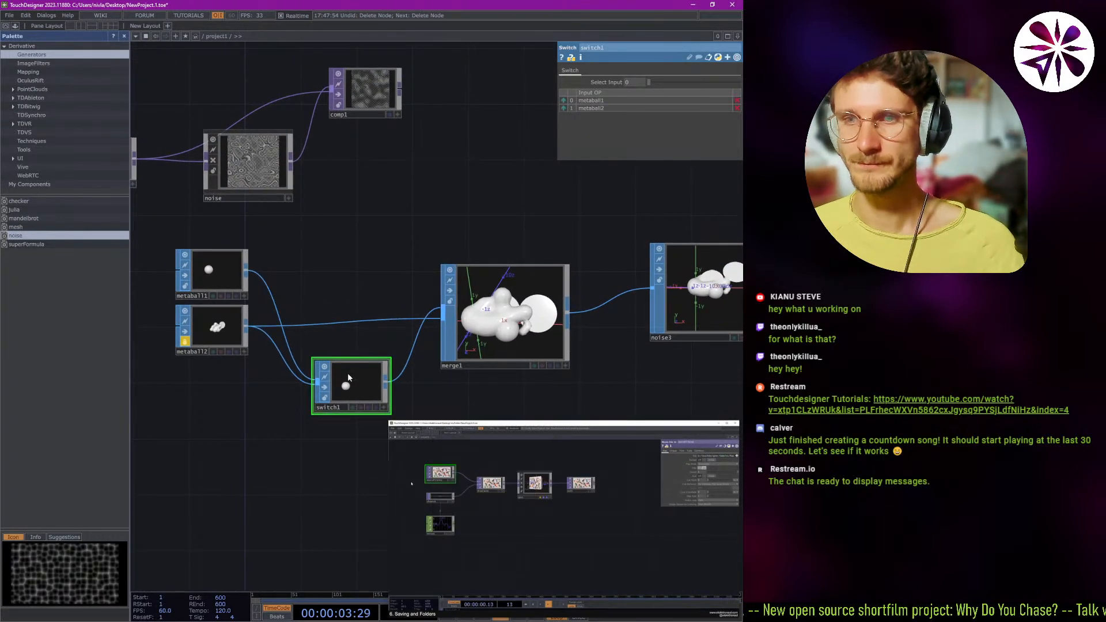
left_click_drag(359, 384, 354, 372)
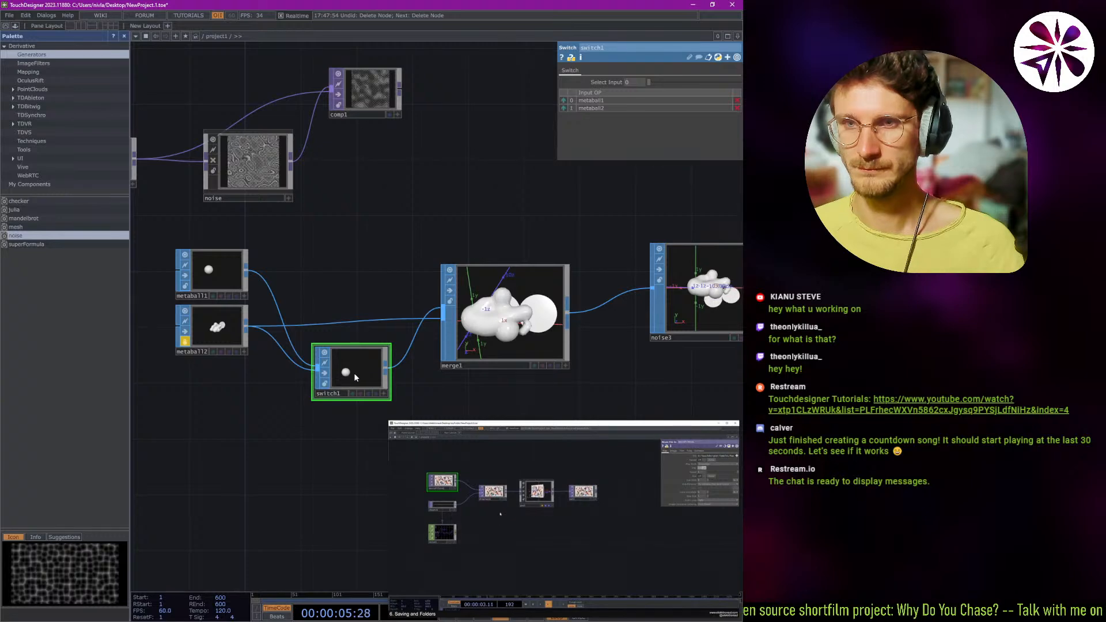
left_click_drag(541, 229, 424, 252)
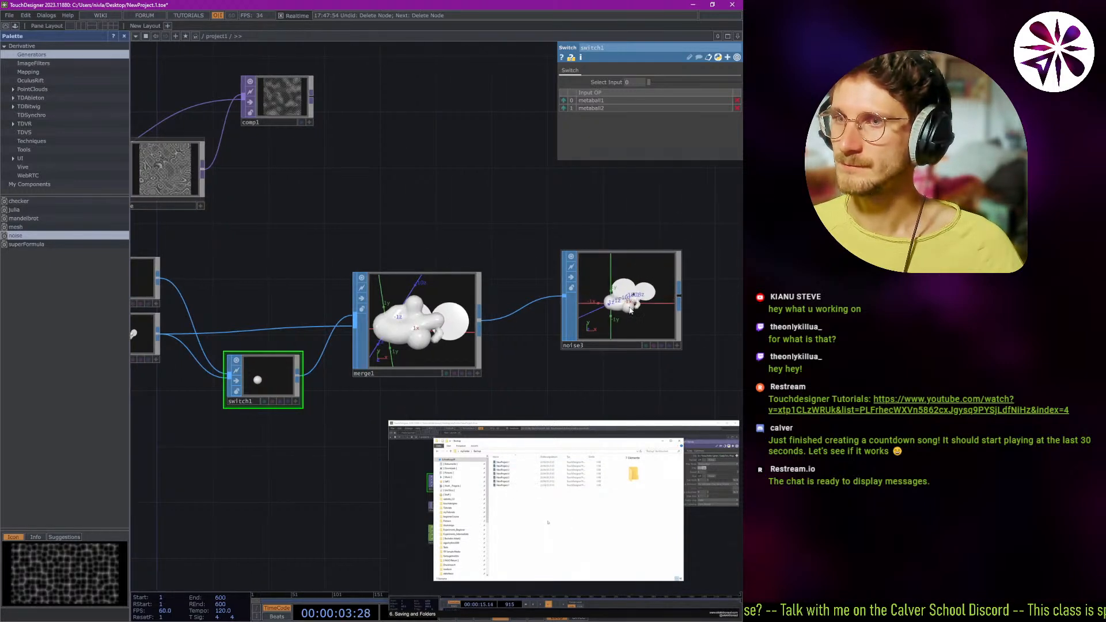
Expand switch1's Select Input parameter, try its other parameter modes and return it to constant mode.
left_click(619, 271)
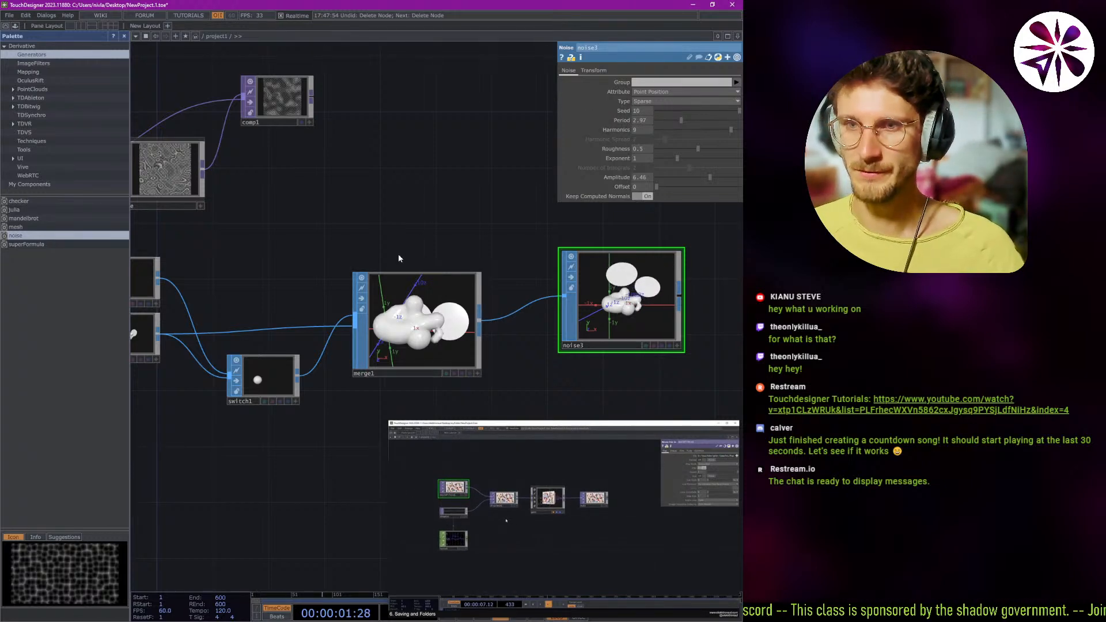
left_click_drag(469, 227, 530, 217)
left_click(339, 367)
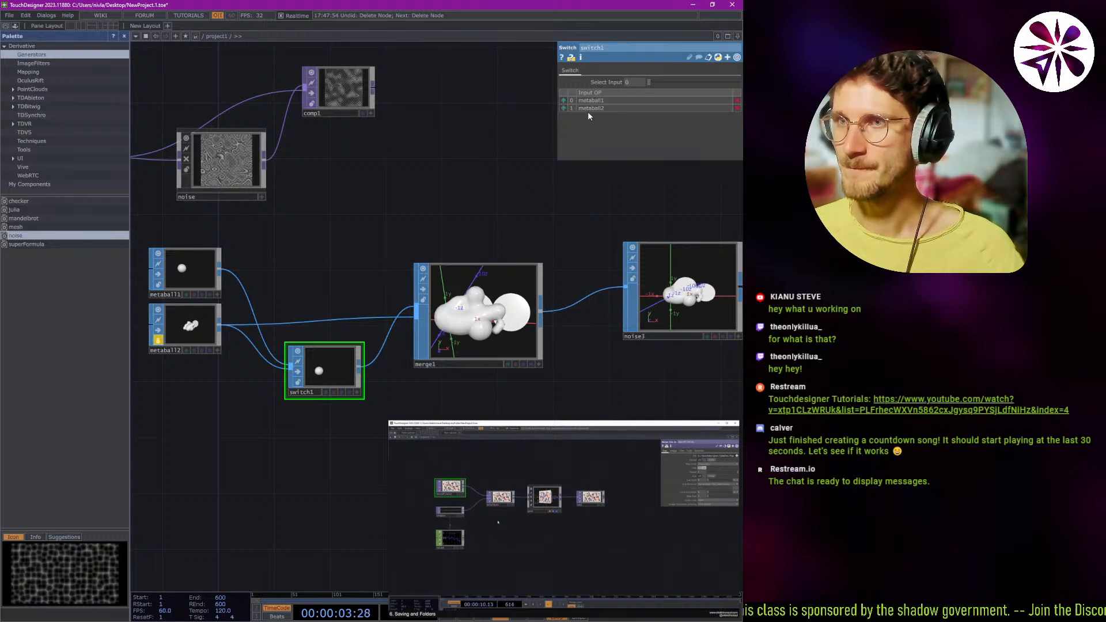
left_click(562, 82)
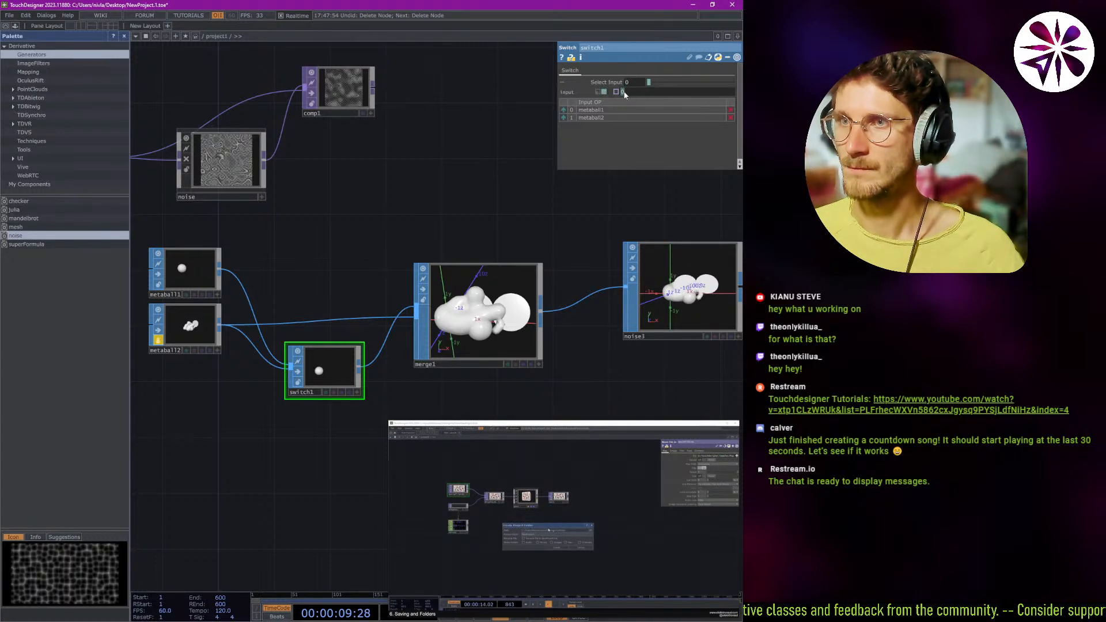
left_click(603, 92)
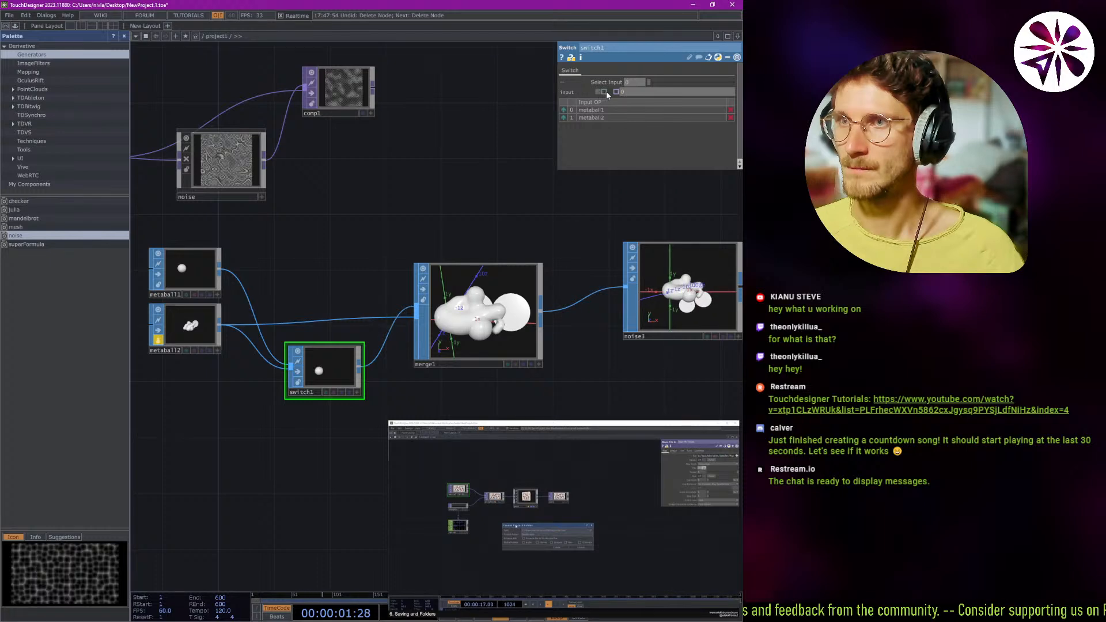
left_click(617, 91)
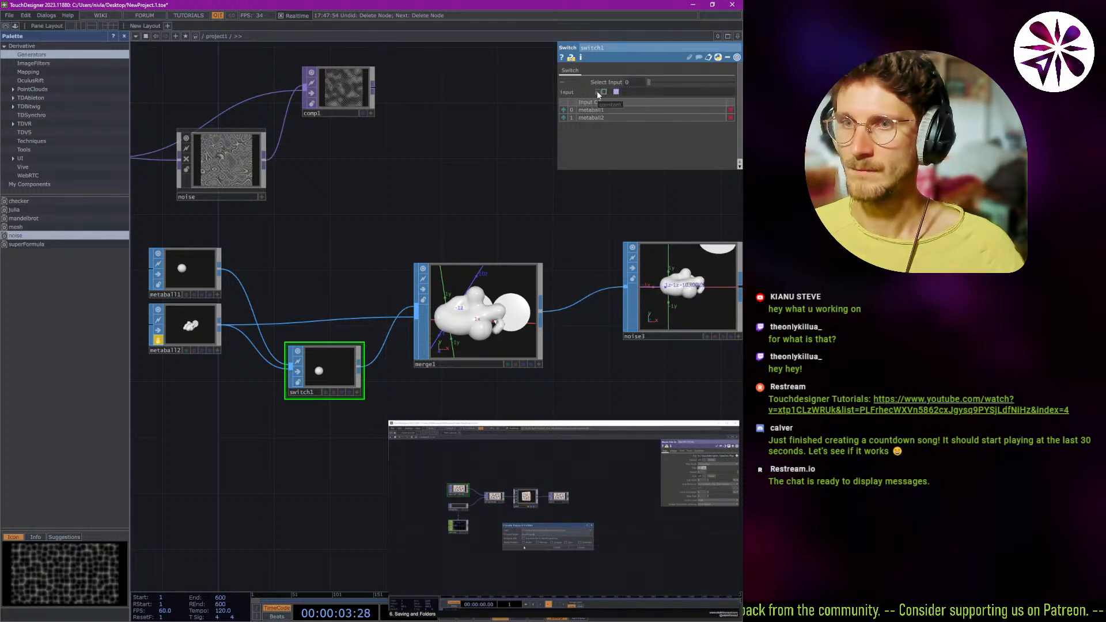
left_click(597, 91)
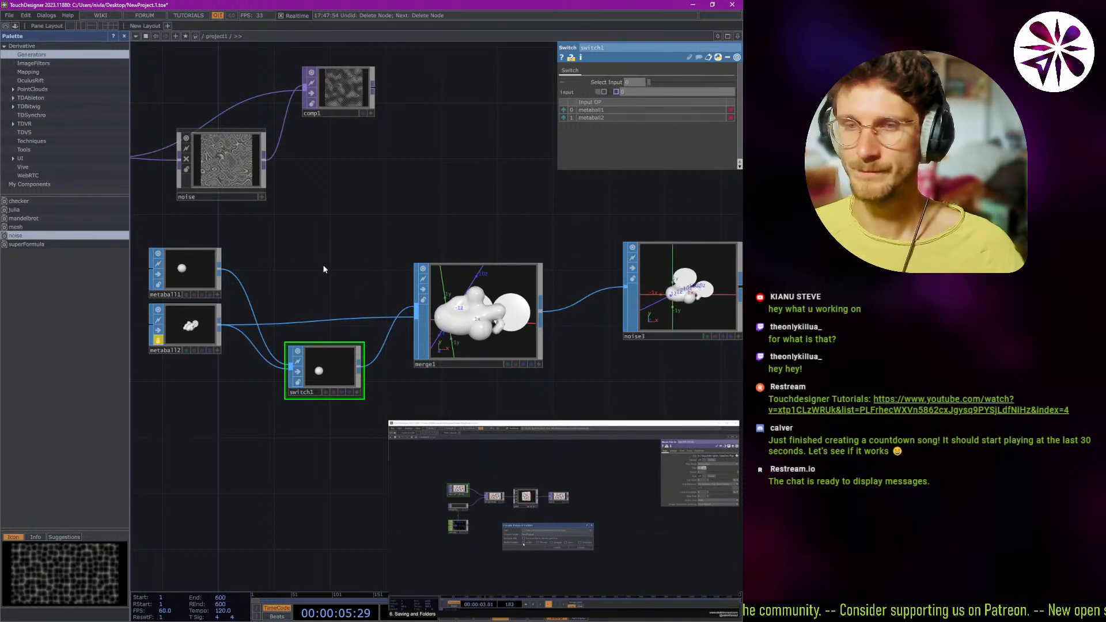
left_click_drag(323, 265, 378, 266)
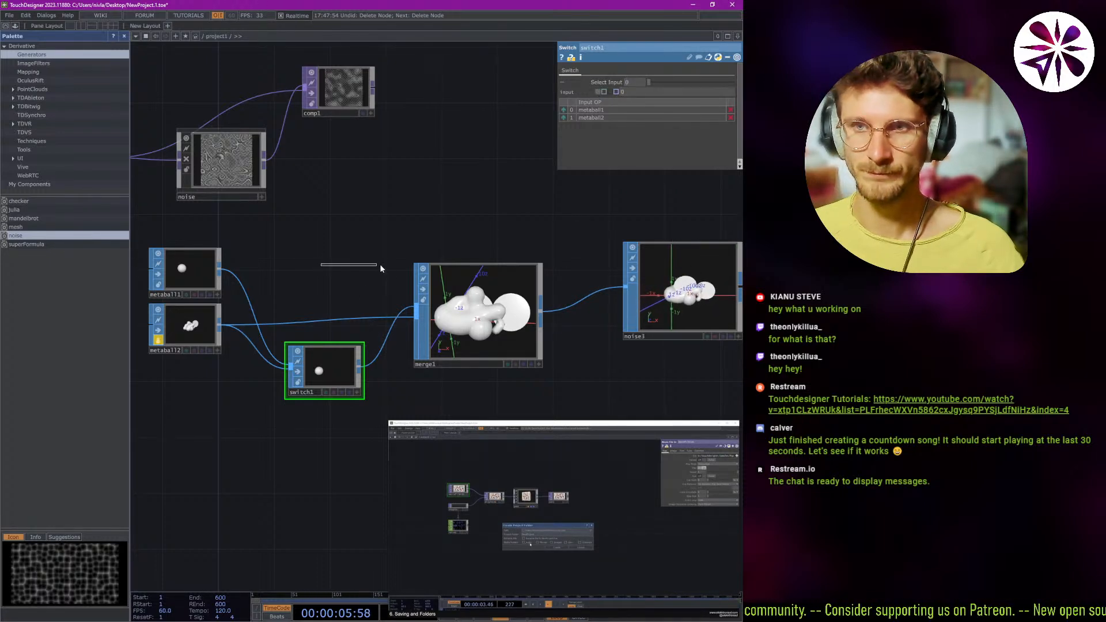
Toggle the parameter-mode display of switch1's Select Input and open the parameter for editing.
right_click(615, 83)
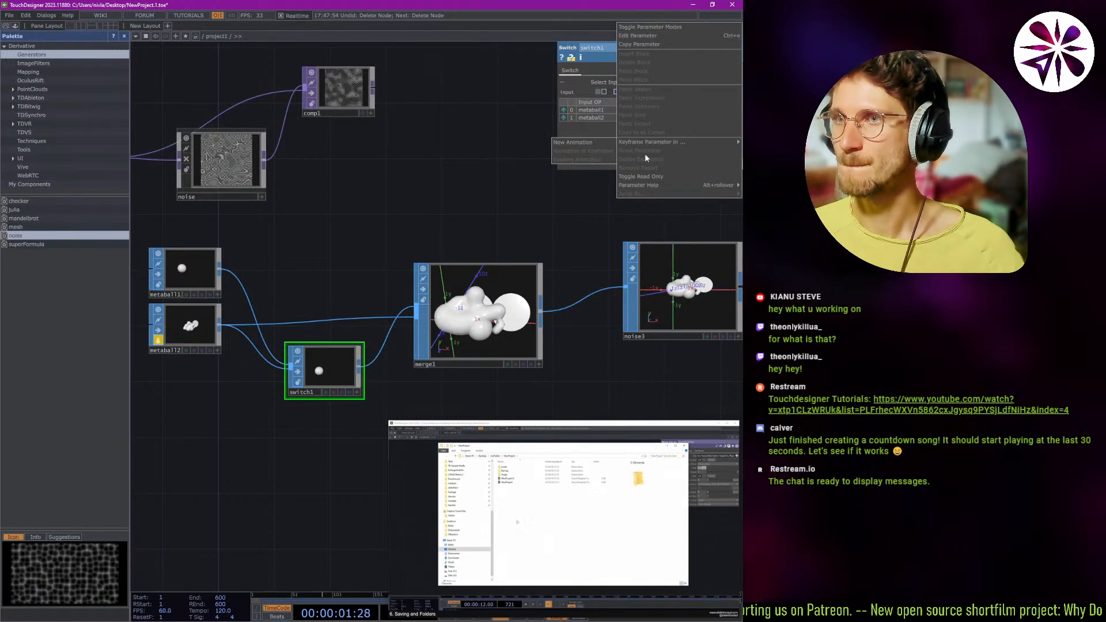
left_click(676, 26)
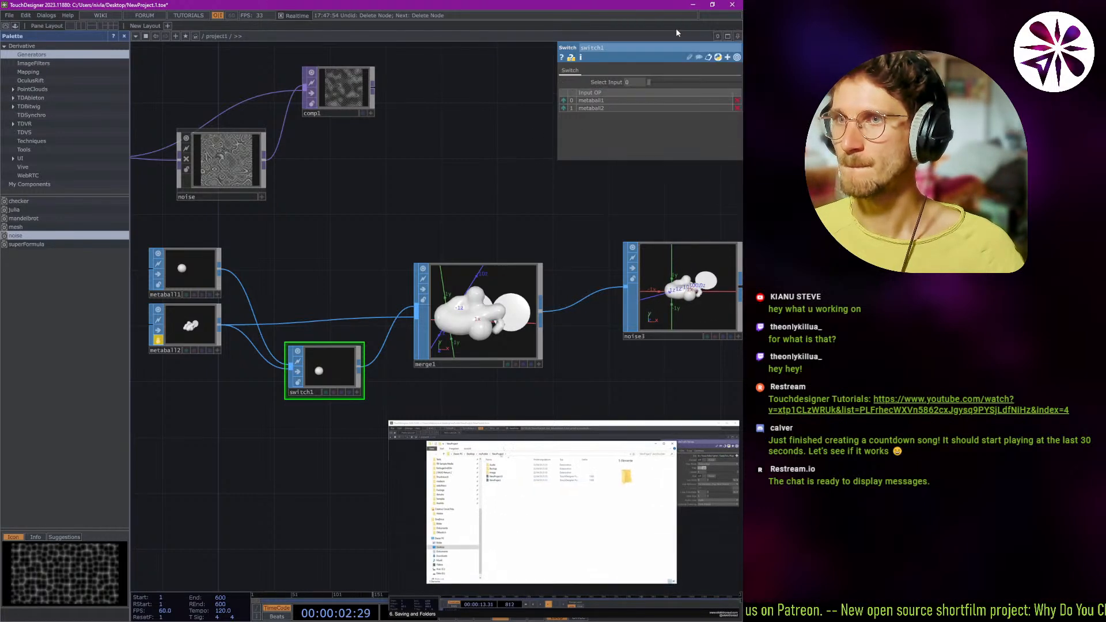
right_click(602, 82)
left_click(637, 32)
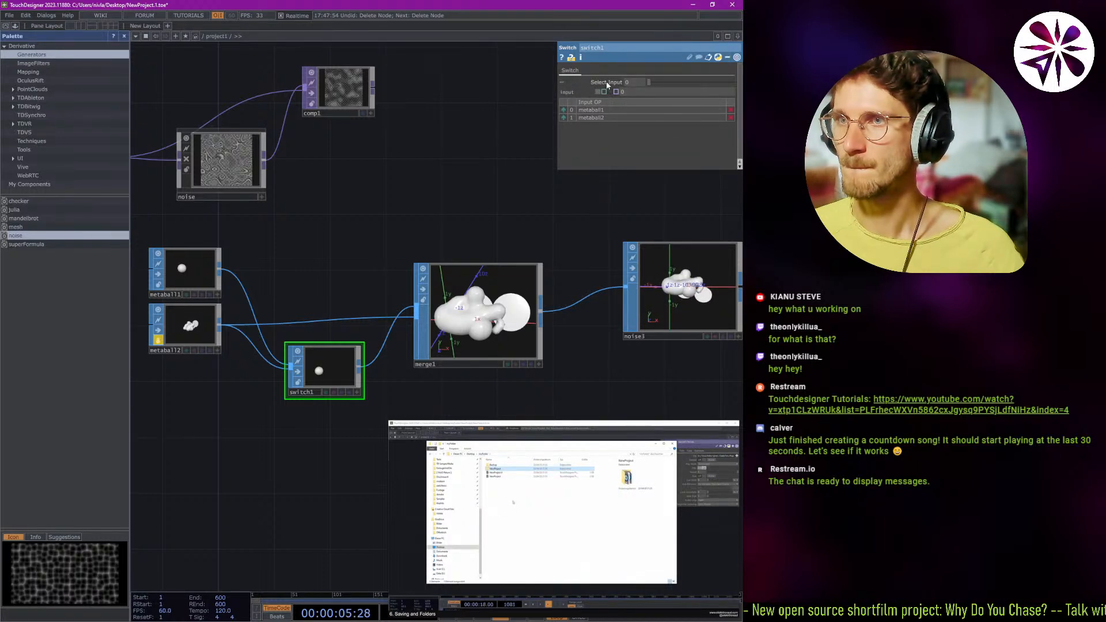
right_click(606, 81)
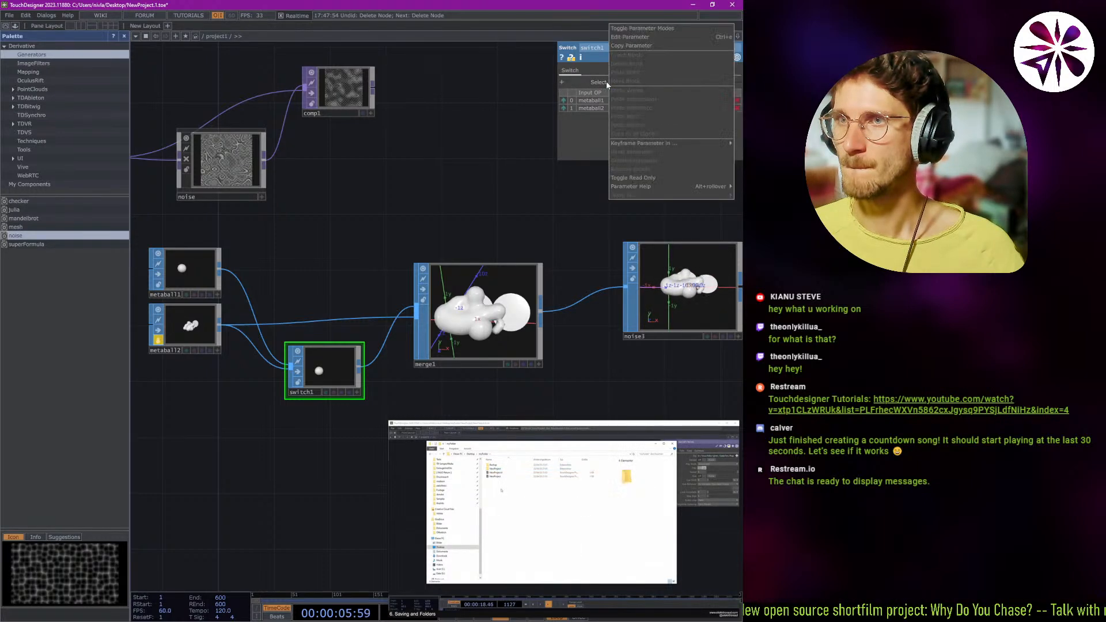
left_click(645, 37)
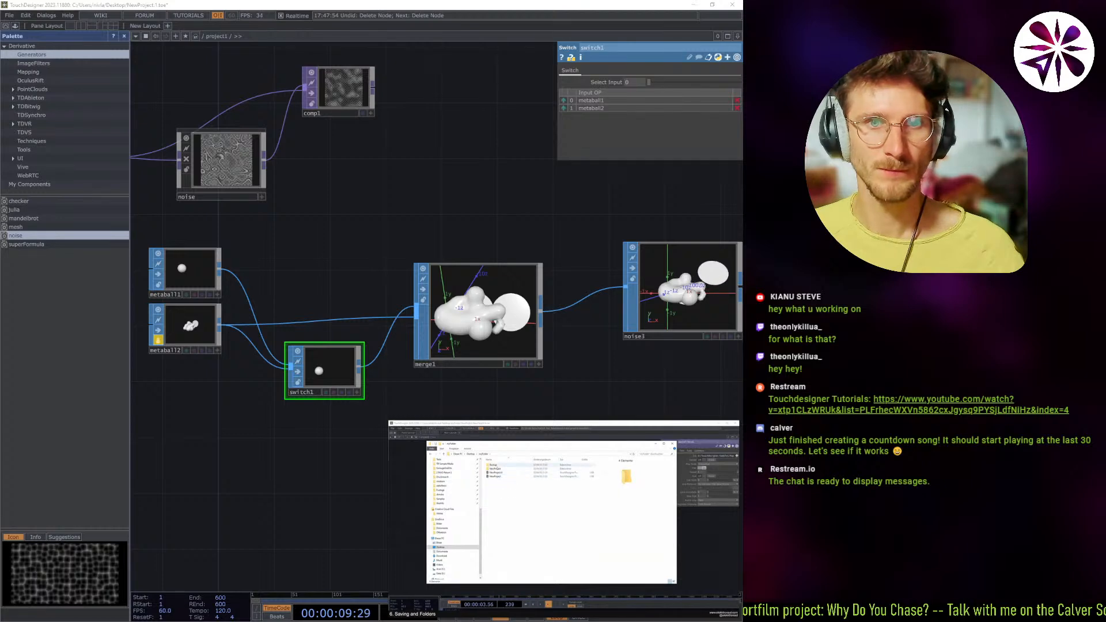
Keyframe switch1's Select Input parameter in a new animation.
right_click(597, 81)
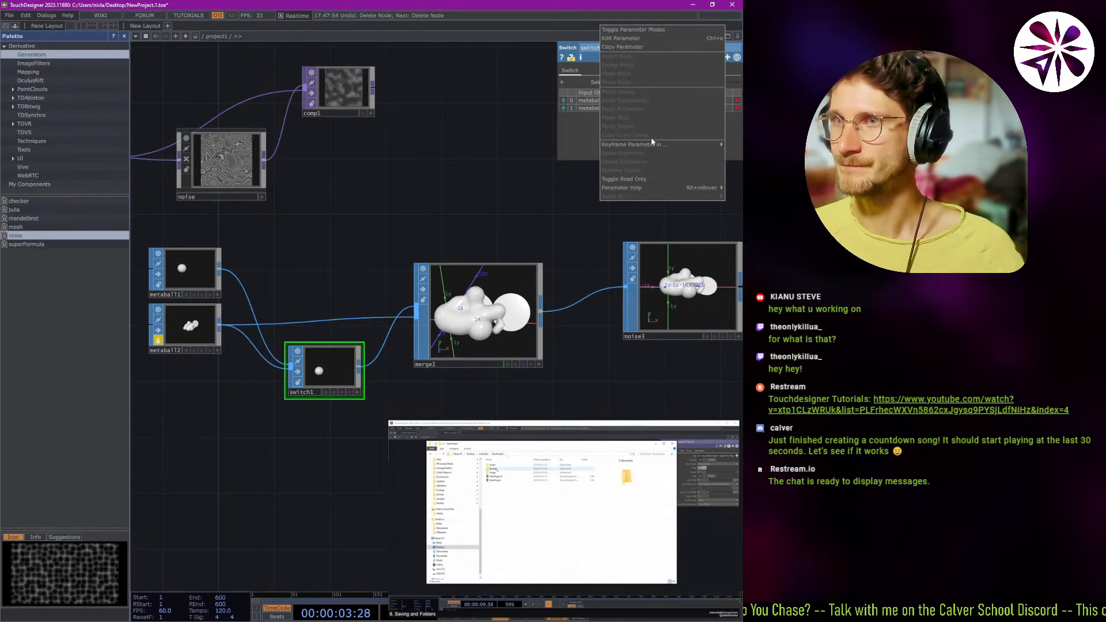
mouse_move(673, 146)
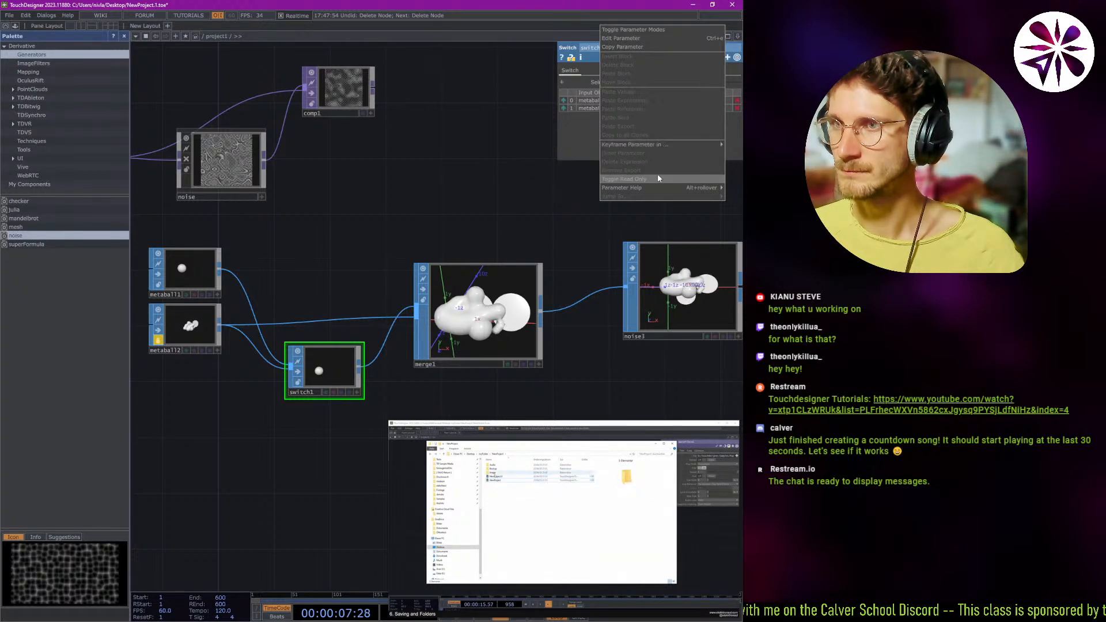
left_click(582, 147)
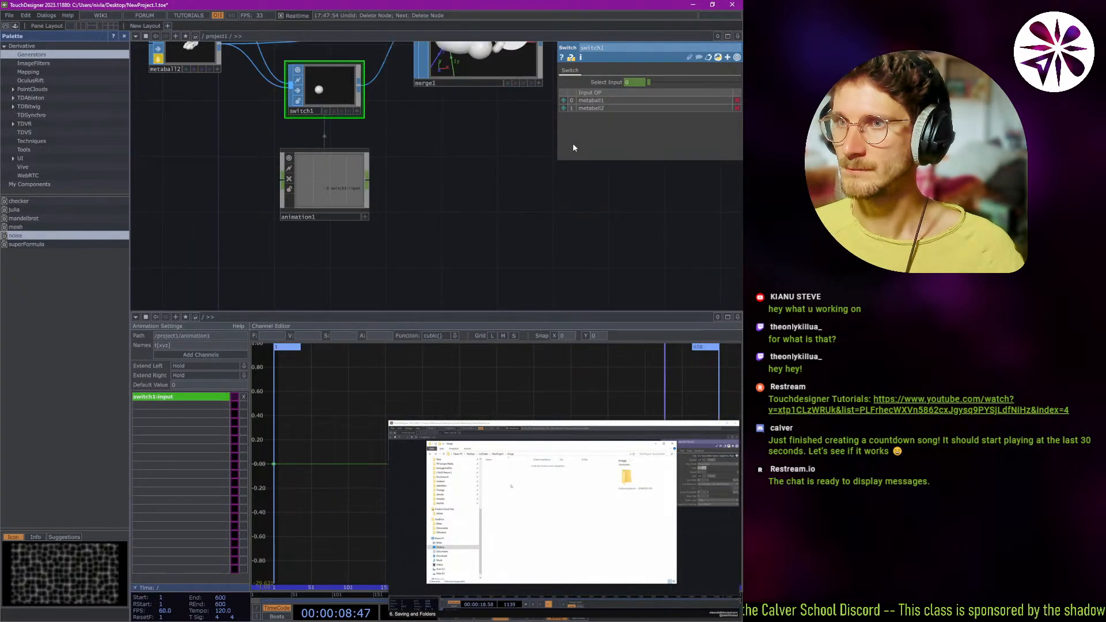
left_click_drag(445, 195, 433, 270)
scroll(430, 240, "down", 3)
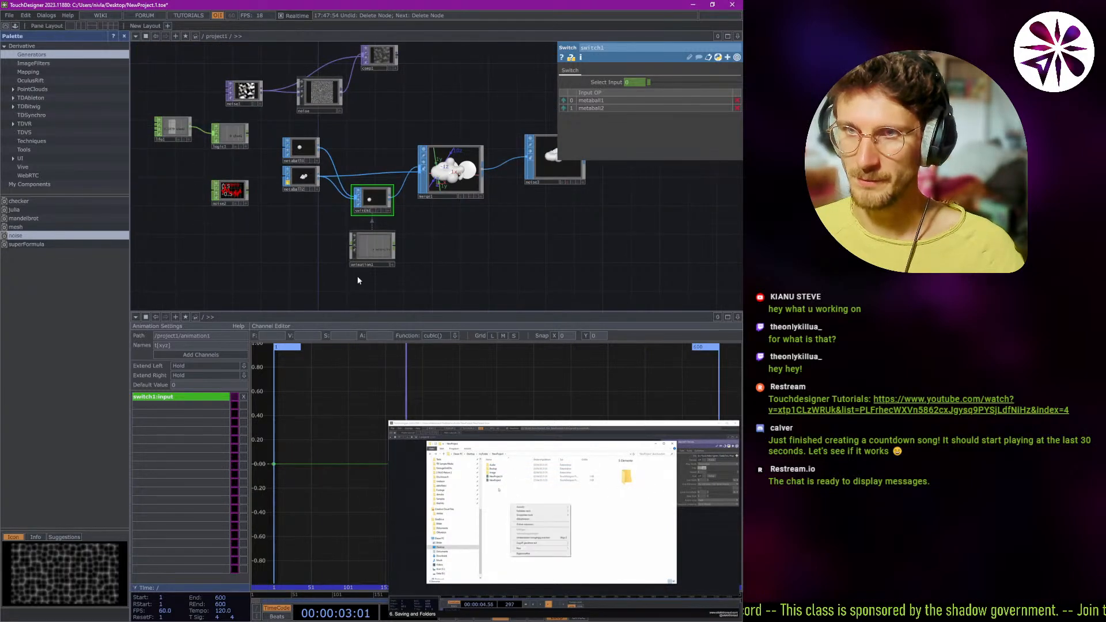
Set switch1's Select Input to 1 and move the tutorial video off the channel editor.
left_click_drag(649, 83, 675, 100)
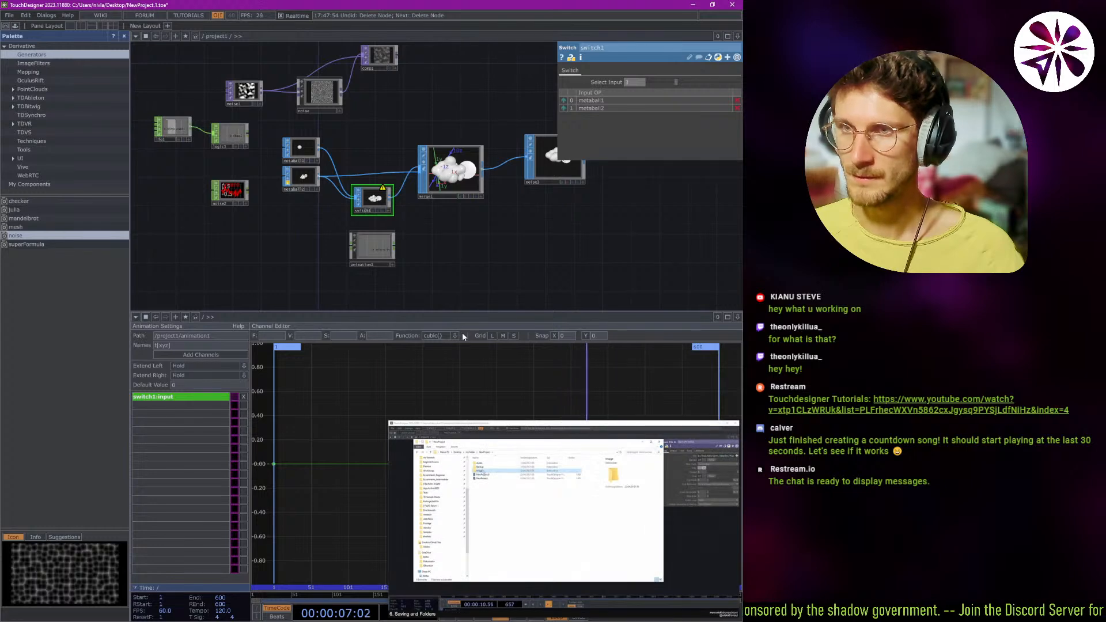
mouse_move(555, 465)
left_click_drag(554, 463, 0, 435)
left_click_drag(675, 82, 658, 83)
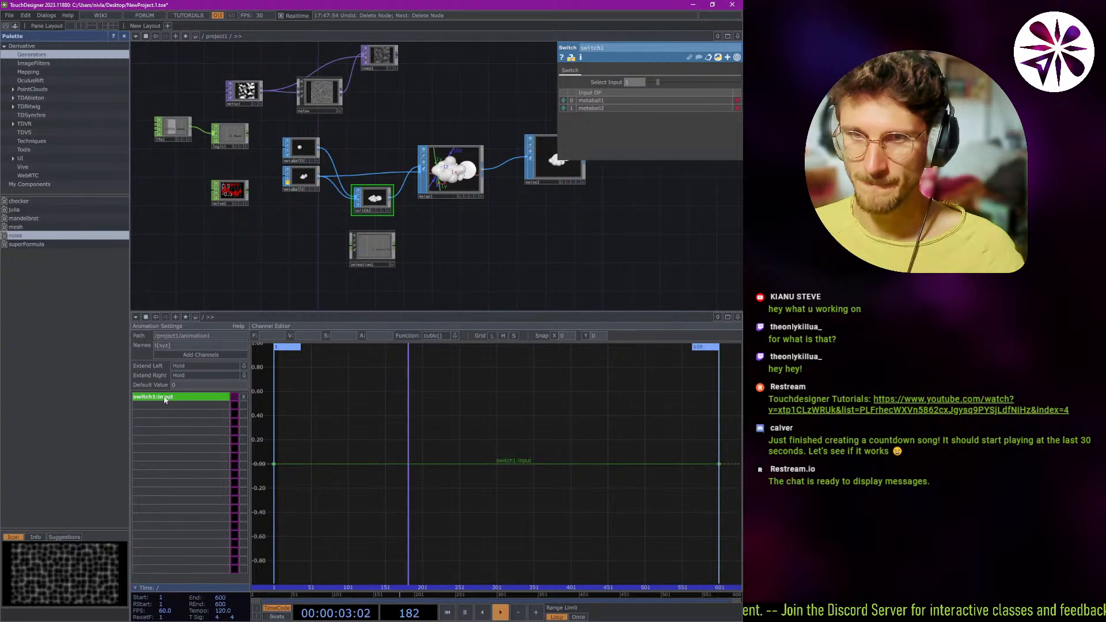
Arch the switch1:input curve by raising its first key's tangent, and shift the whole curve to start at about frame 217 and value 0.44.
left_click(422, 464)
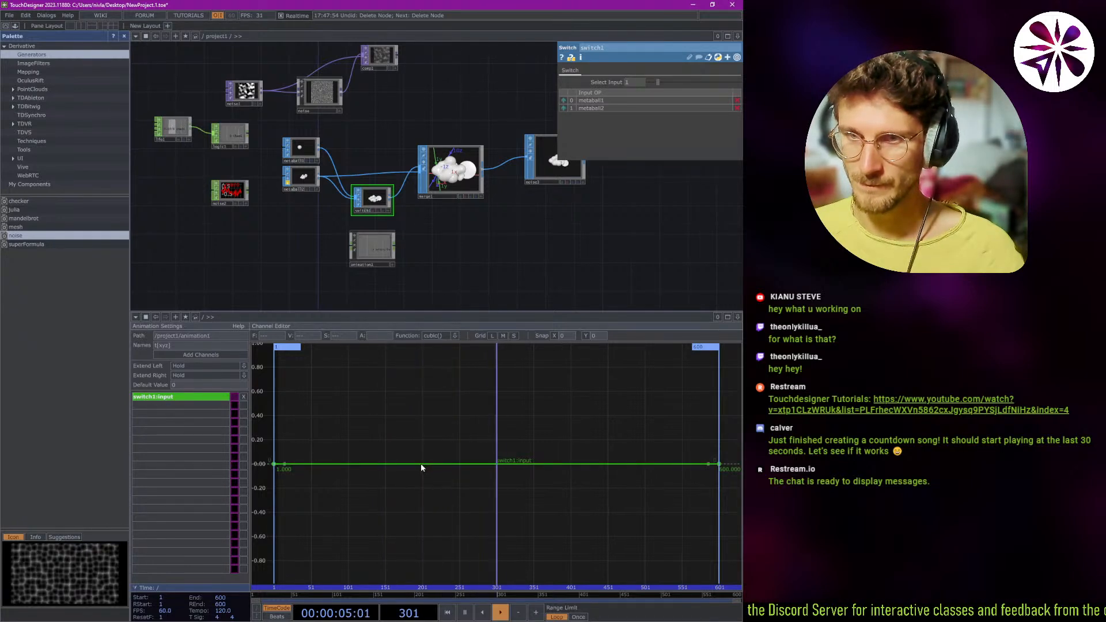
left_click_drag(284, 464, 344, 435)
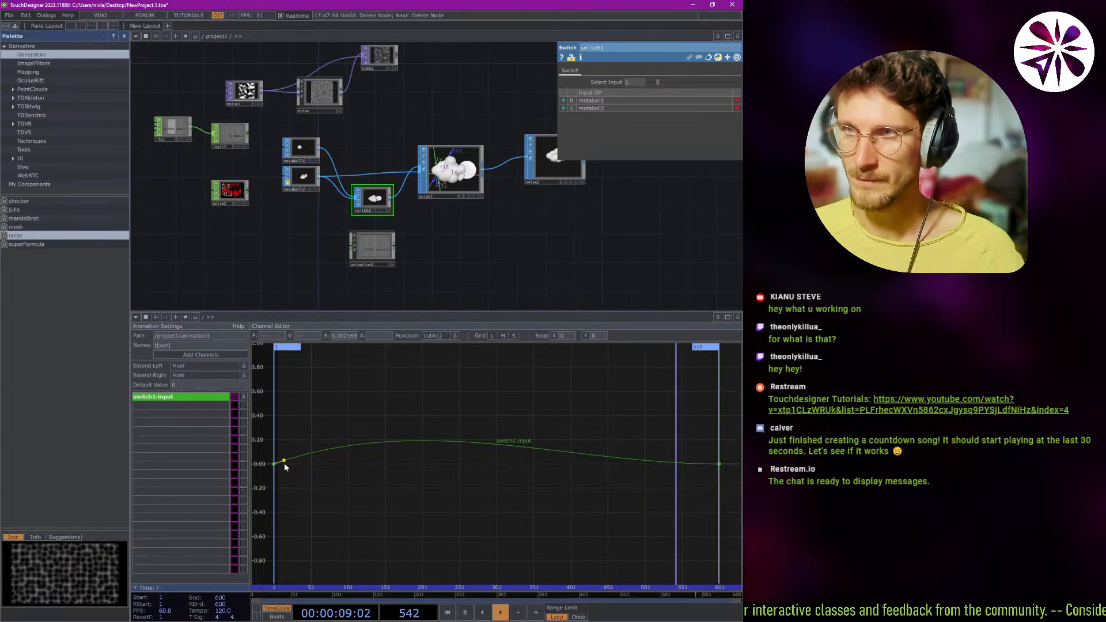
left_click_drag(282, 466, 442, 413)
right_click(411, 418)
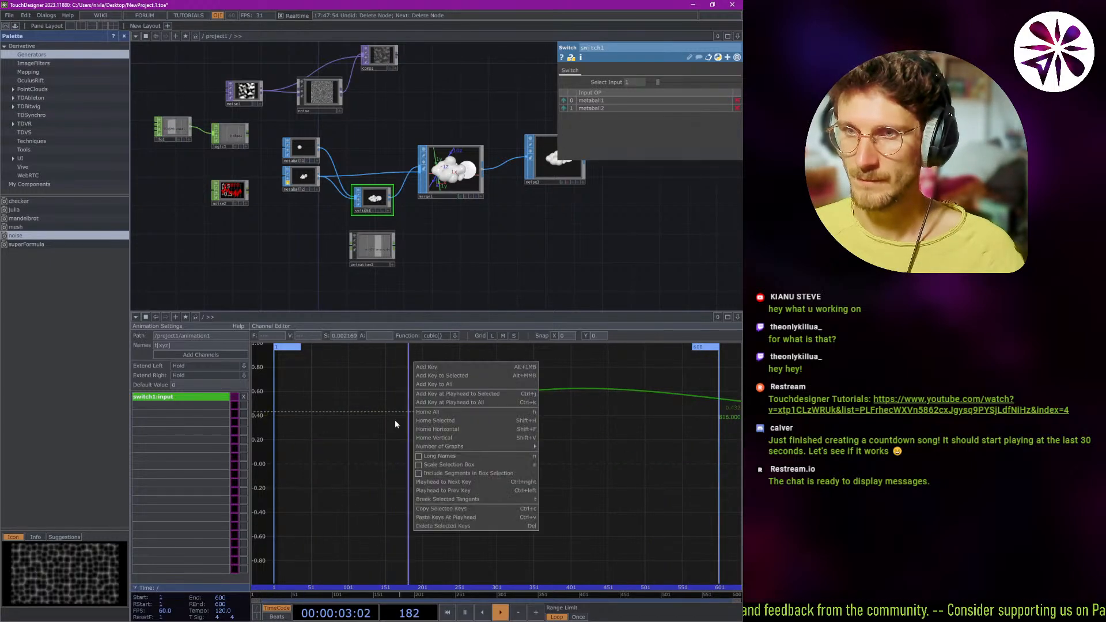
left_click(377, 423)
left_click(376, 423)
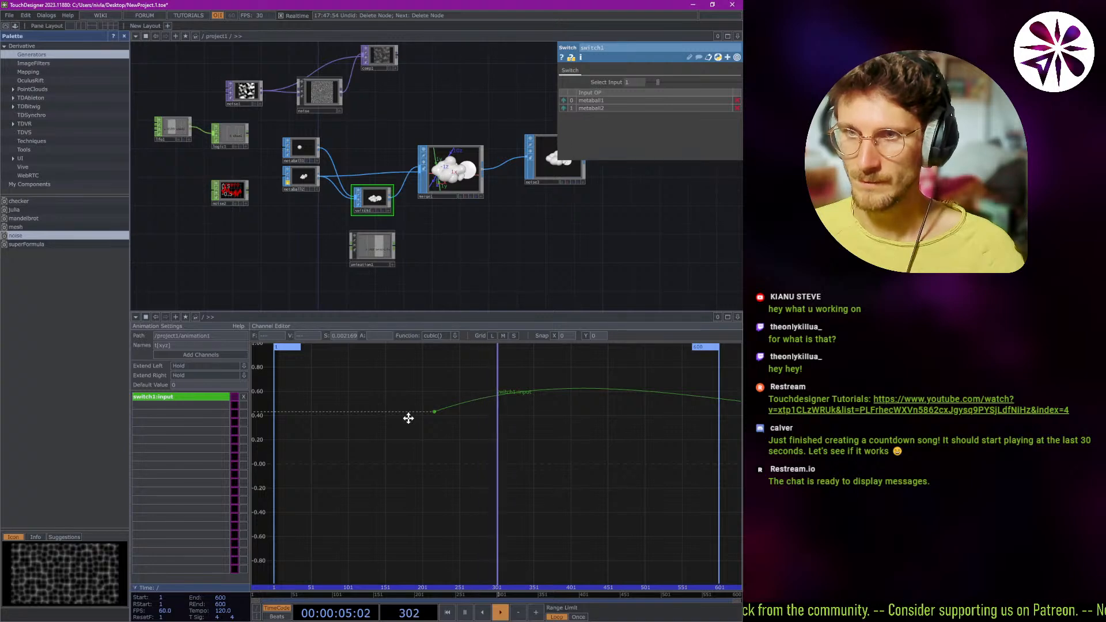
Move the switch1:input curve's first key to about frame 4 at value 0, and add a key at about frame 183, value 0.69.
left_click(448, 425, "alt")
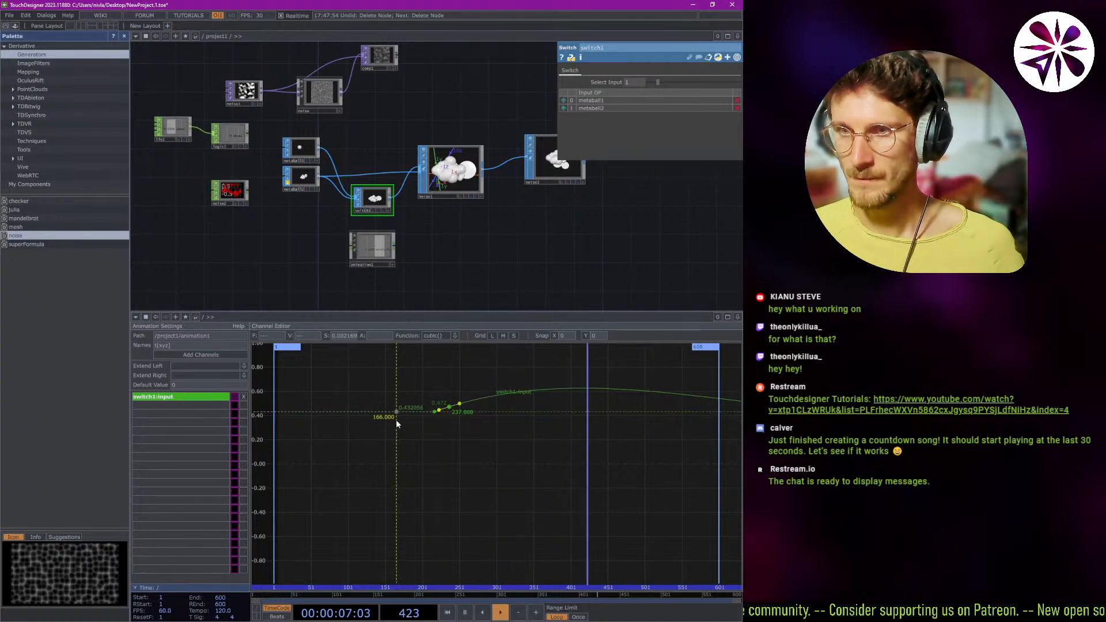
left_click_drag(435, 413, 273, 468)
left_click_drag(451, 407, 422, 376)
left_click_drag(416, 378, 409, 380)
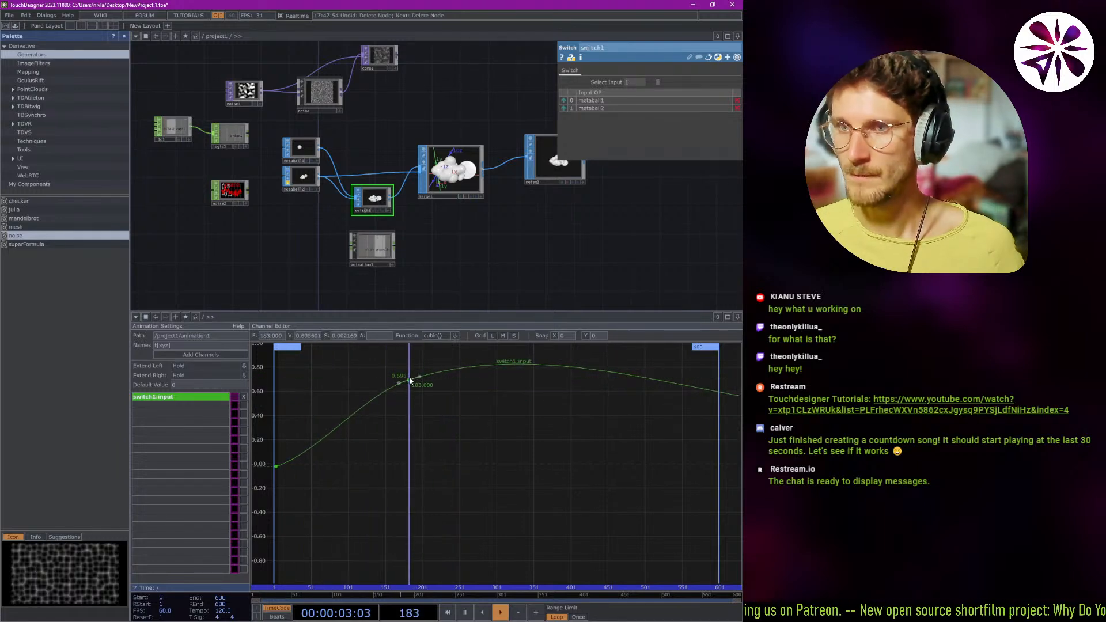
Resume the timeline playback and place the floating tutorial video over the channel editor.
scroll(341, 216, "up", 4)
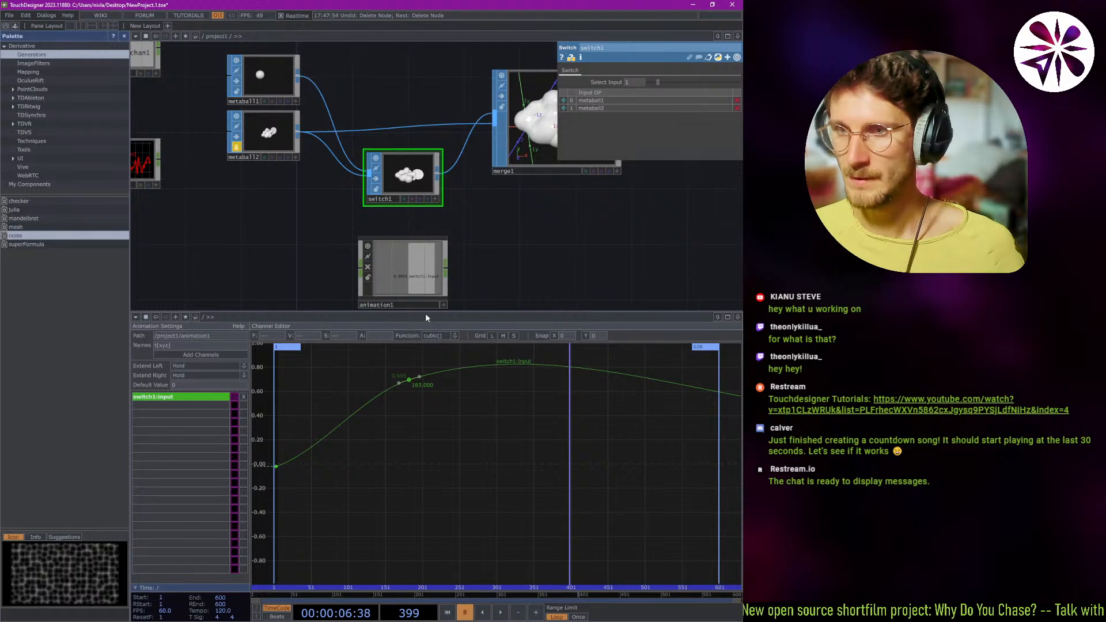
key("space")
left_click_drag(0, 462, 591, 492)
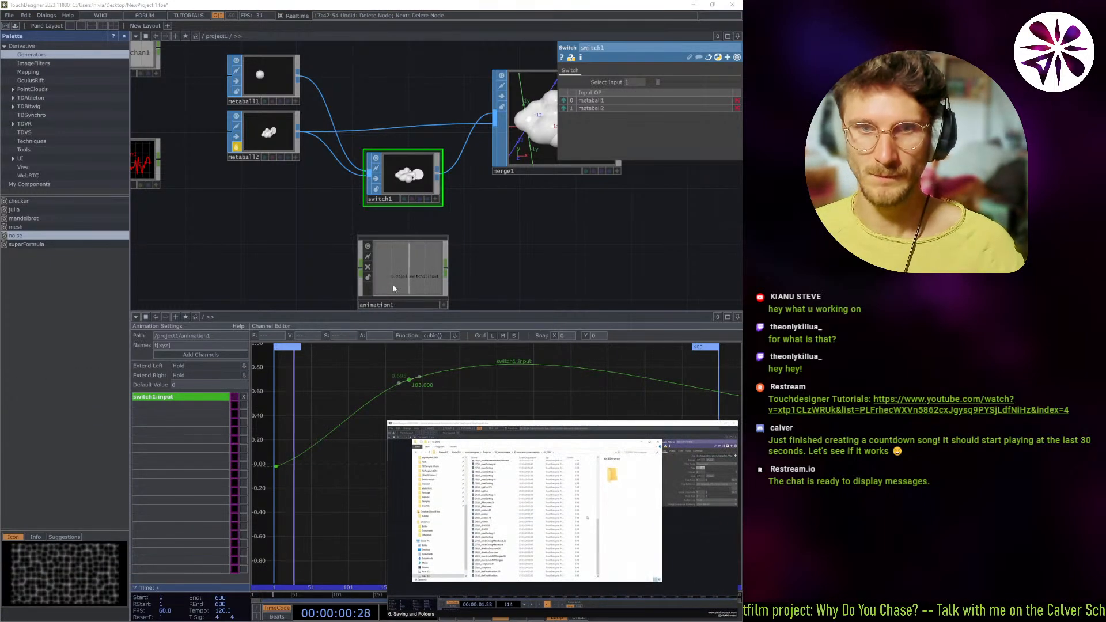
left_click(314, 246)
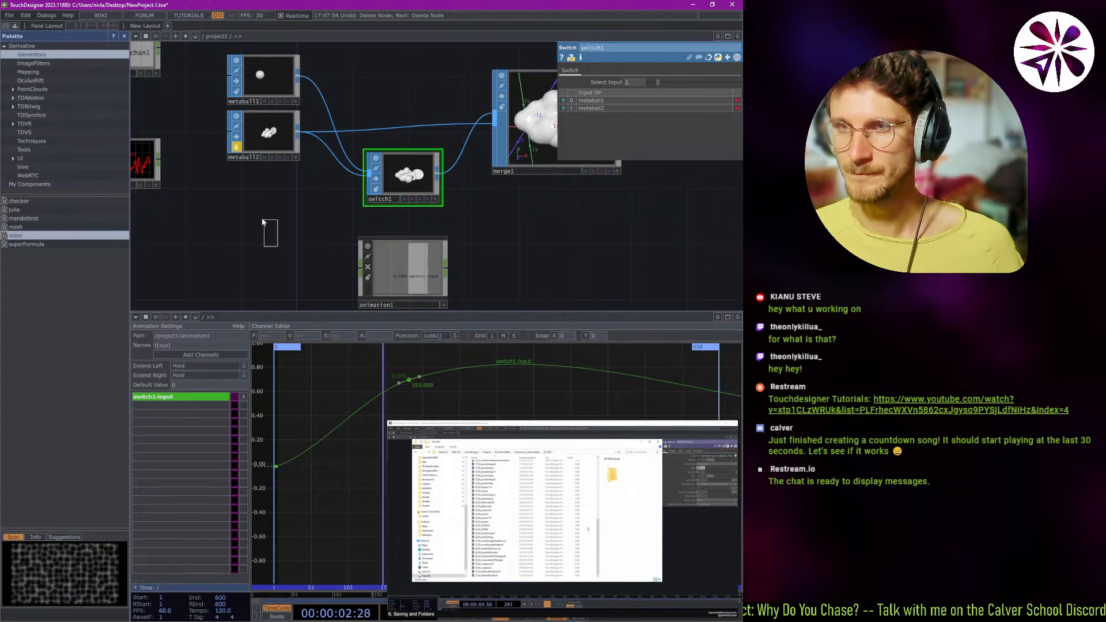
scroll(296, 229, "down", 2)
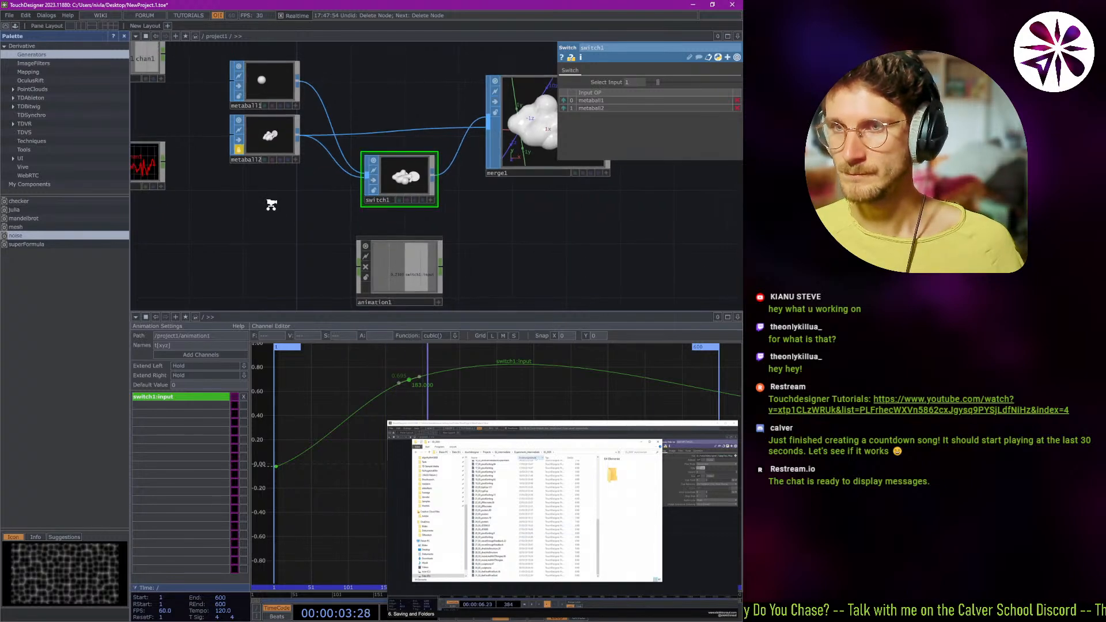
Select animation1 to examine its parameters.
left_click(370, 262)
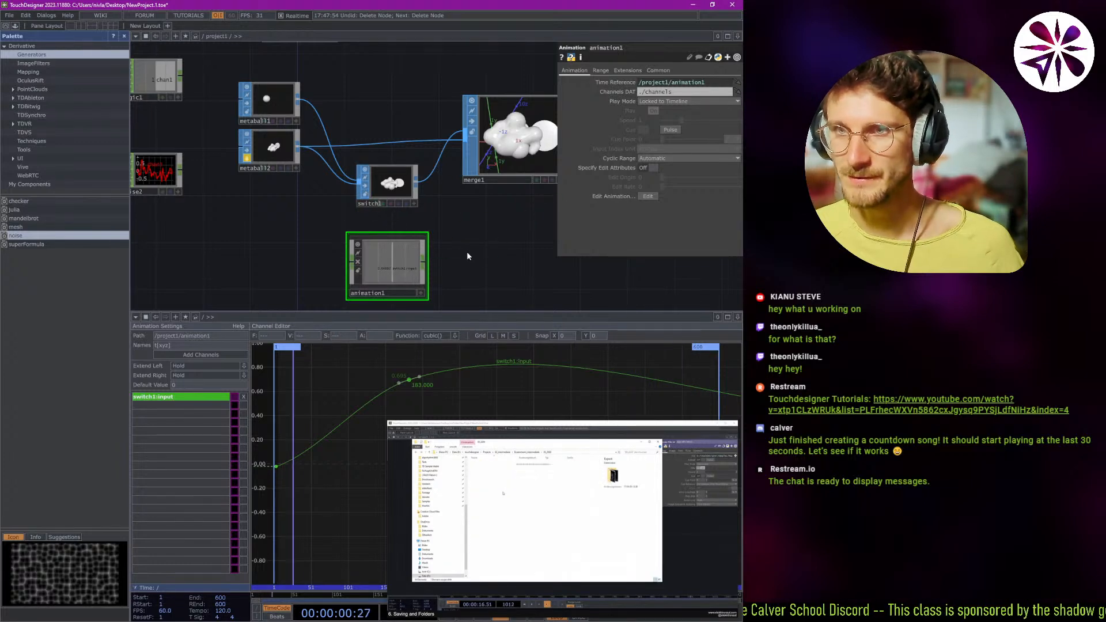
left_click(447, 256)
left_click(227, 257)
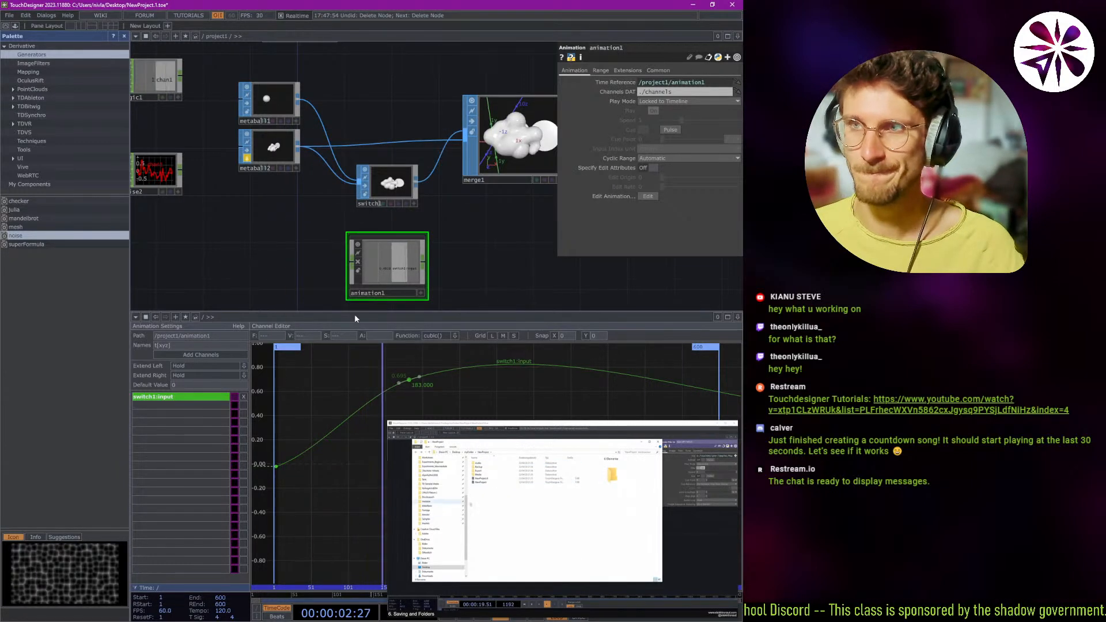
Set switch1's Select Input to export mode so it is driven by animation1/out:switch1:input.
left_click(405, 194)
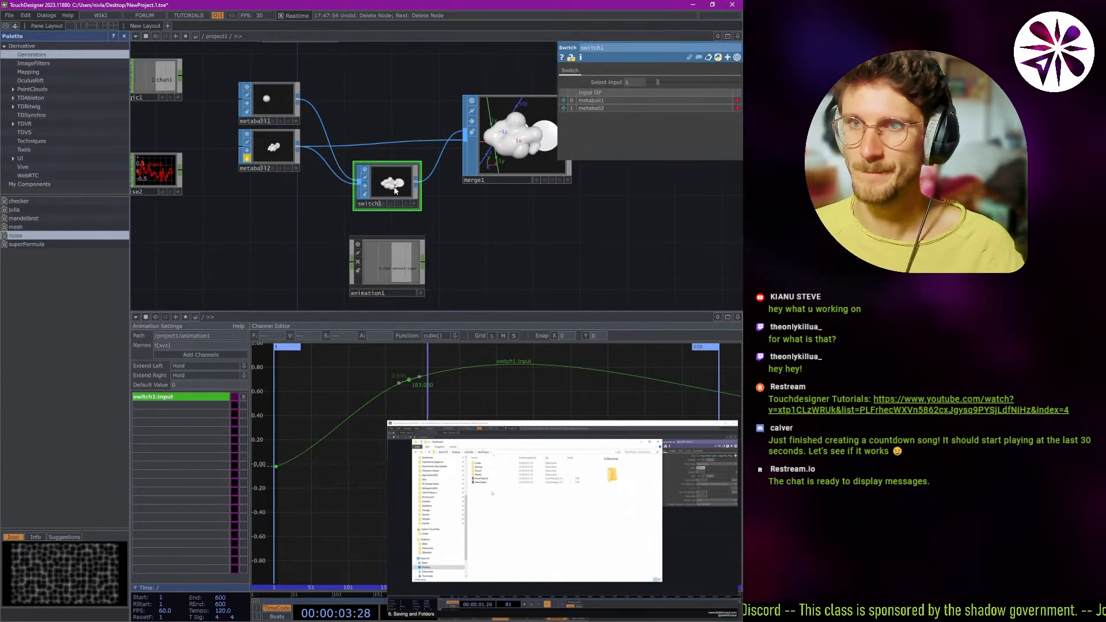
left_click(616, 83)
left_click(609, 92)
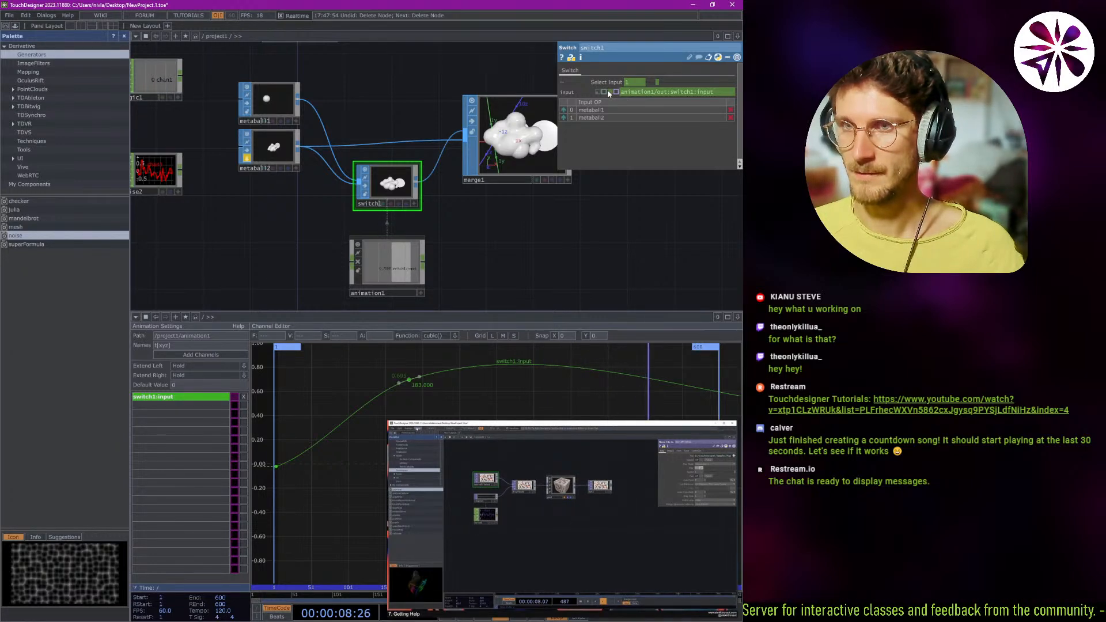
Move the animation1 node down and to the left of switch1 in the network.
scroll(382, 282, "up", 5)
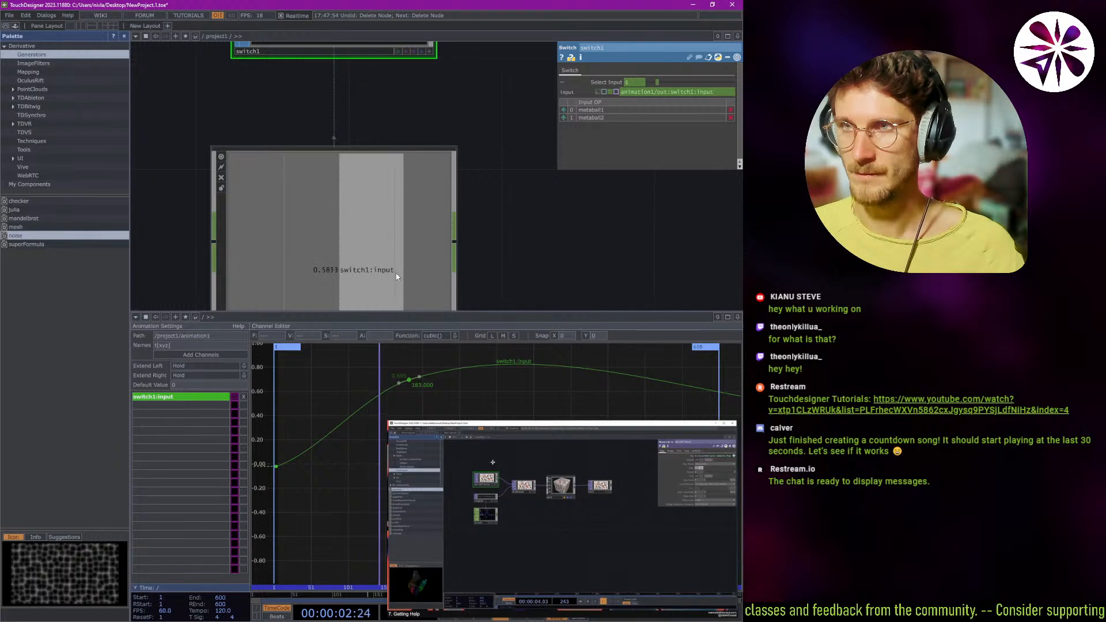
scroll(452, 173, "down", 4)
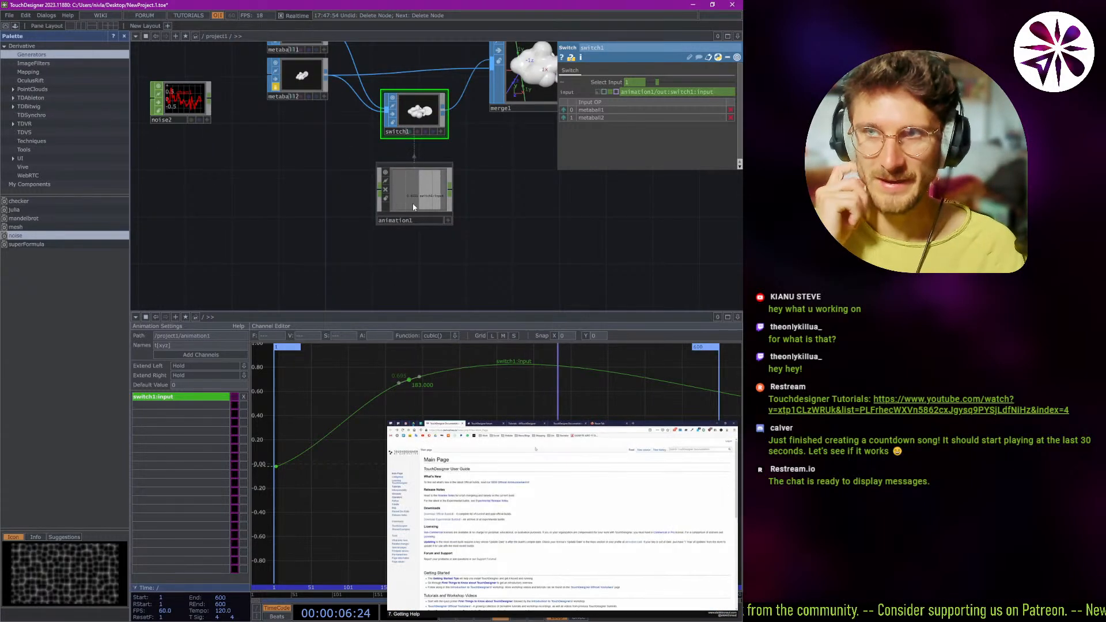
left_click_drag(413, 206, 337, 227)
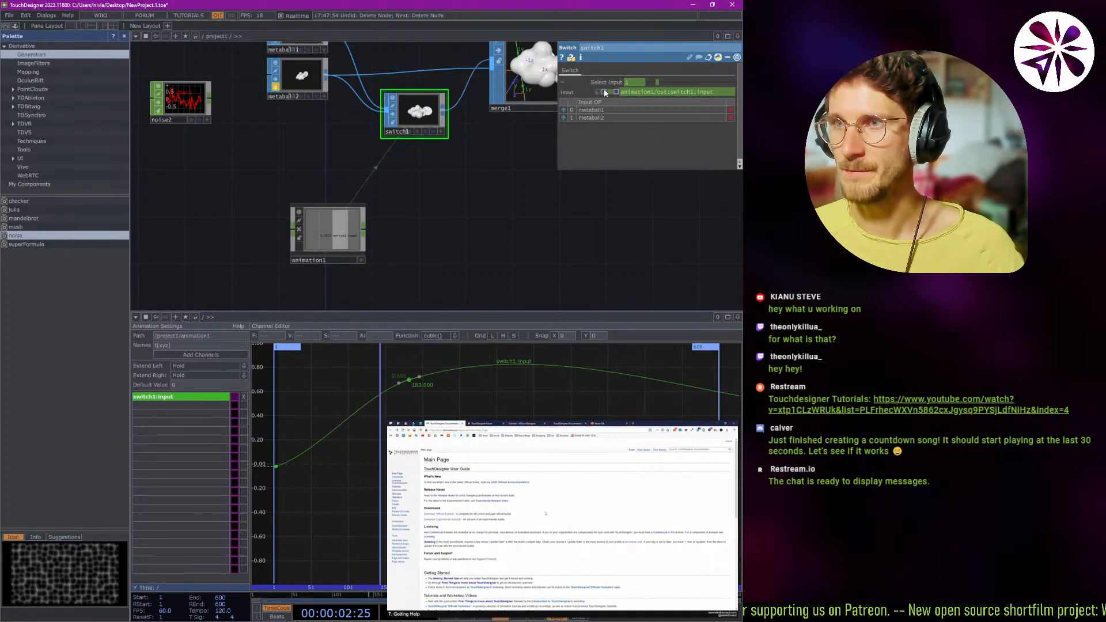
Close the floating tutorial video and return to the node network.
mouse_move(558, 553)
left_click(563, 606)
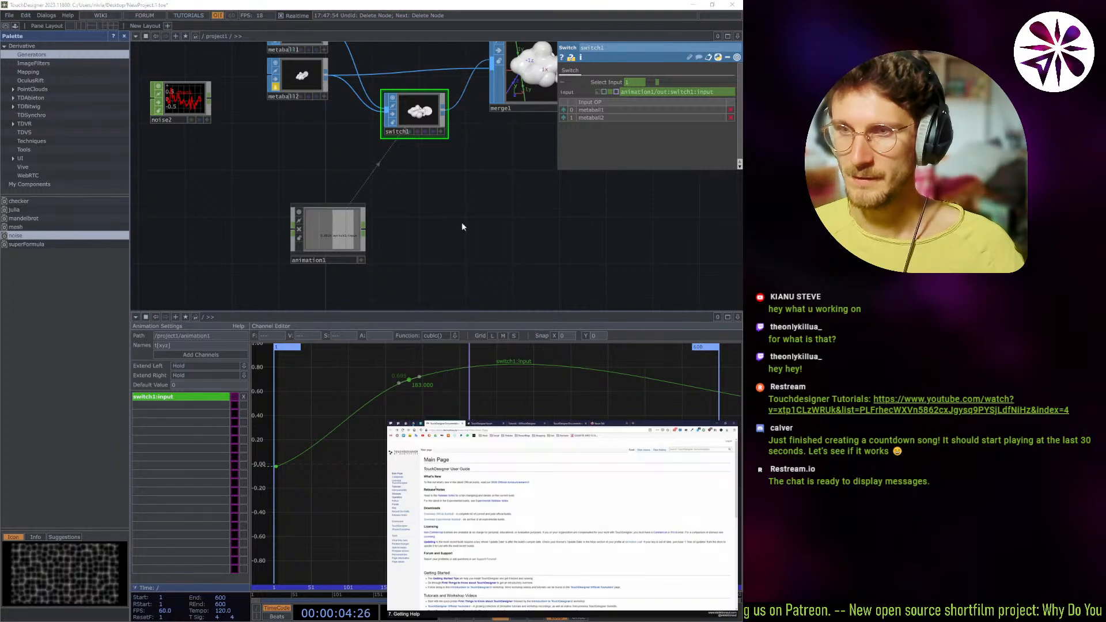
left_click(729, 430)
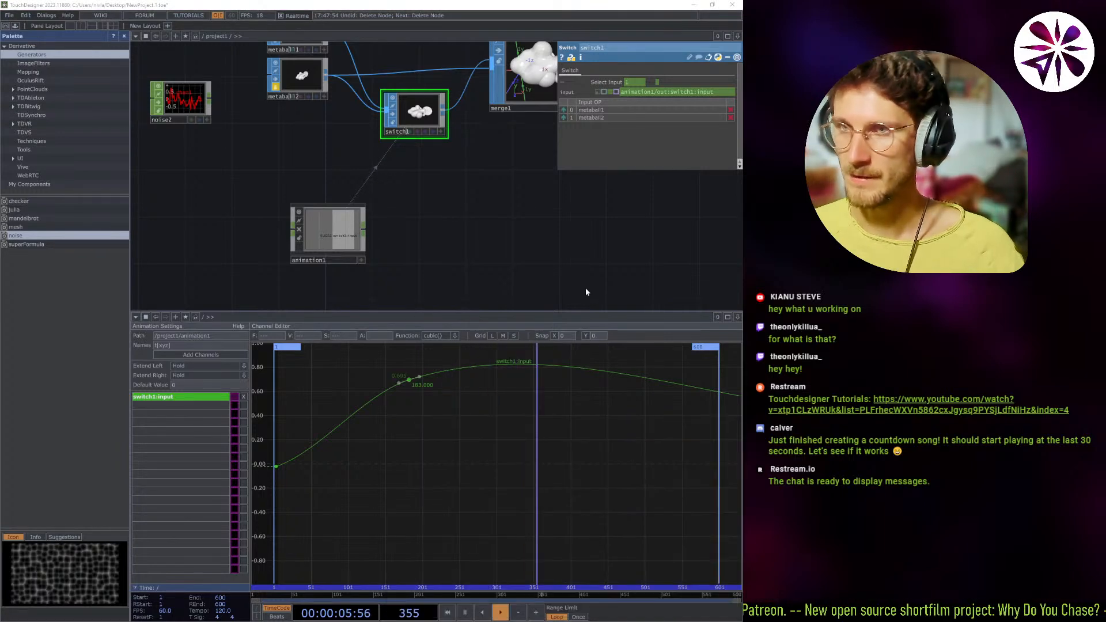
left_click(428, 168)
Examine the parameters of the noise2 and lfo1 operators and the actions available for lfo1.
scroll(430, 173, "down", 4)
scroll(388, 142, "up", 5)
left_click_drag(385, 198, 395, 297)
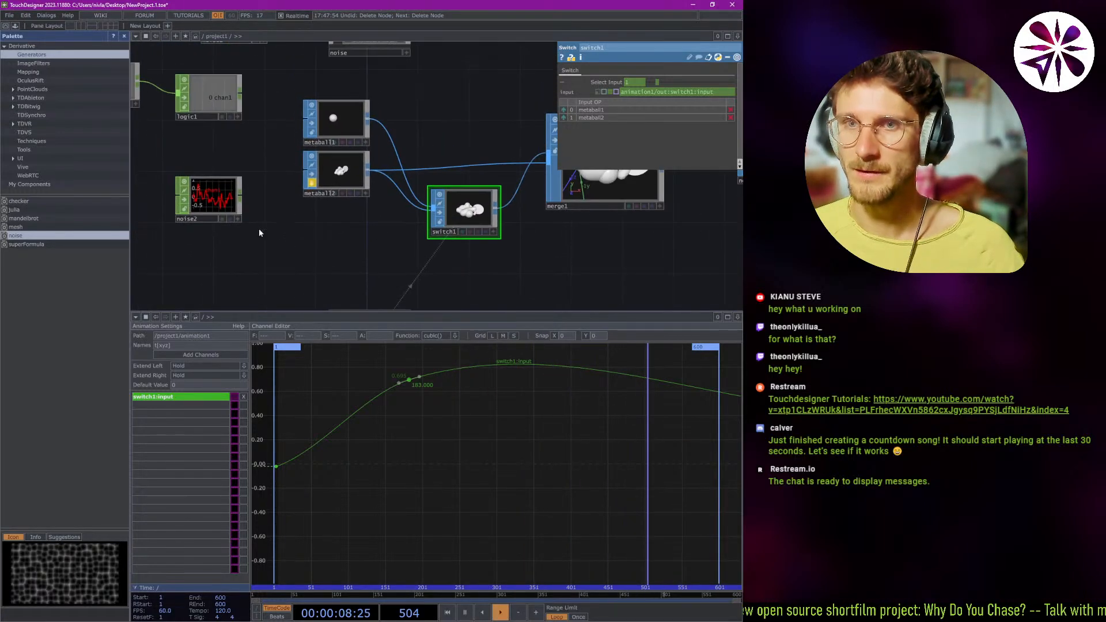
left_click(209, 199)
left_click_drag(159, 85, 202, 110)
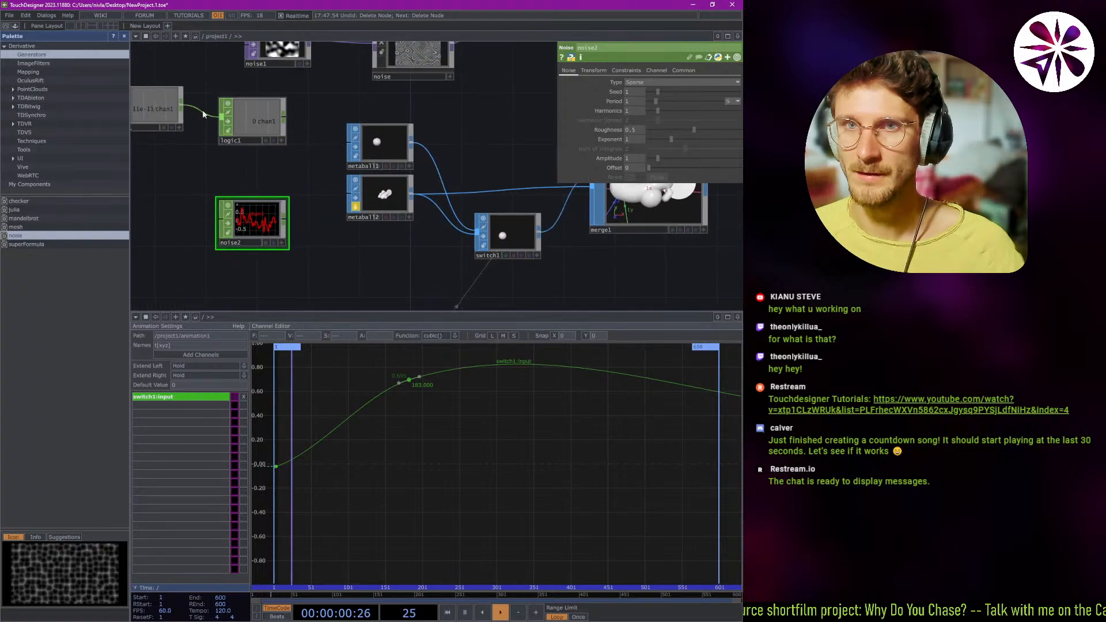
left_click(163, 107)
left_click_drag(216, 175, 251, 152)
right_click(230, 113)
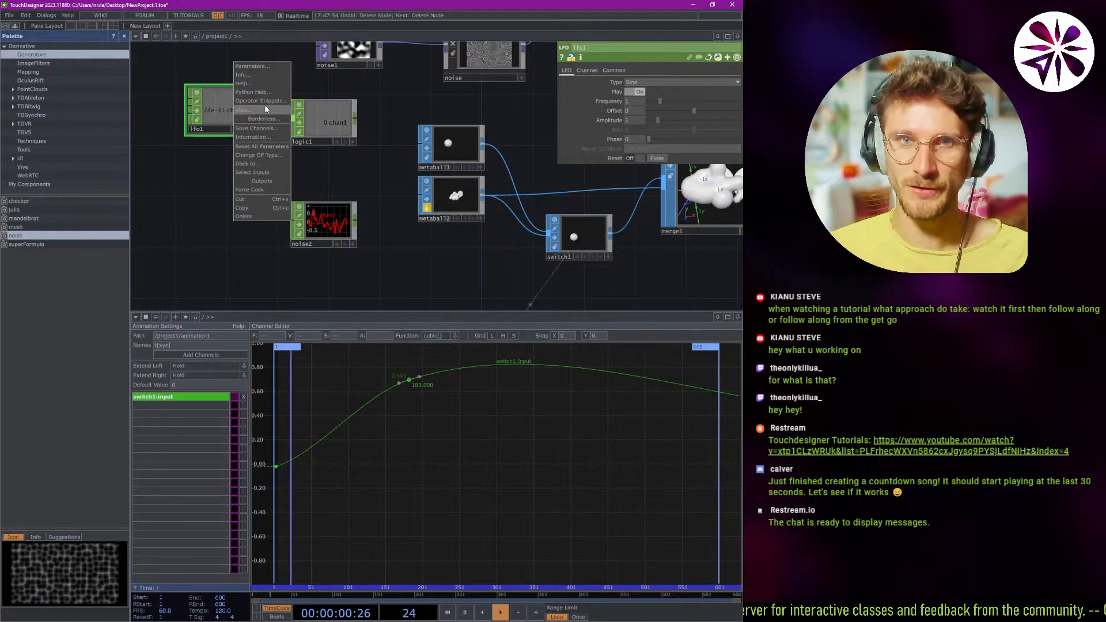
left_click(315, 167)
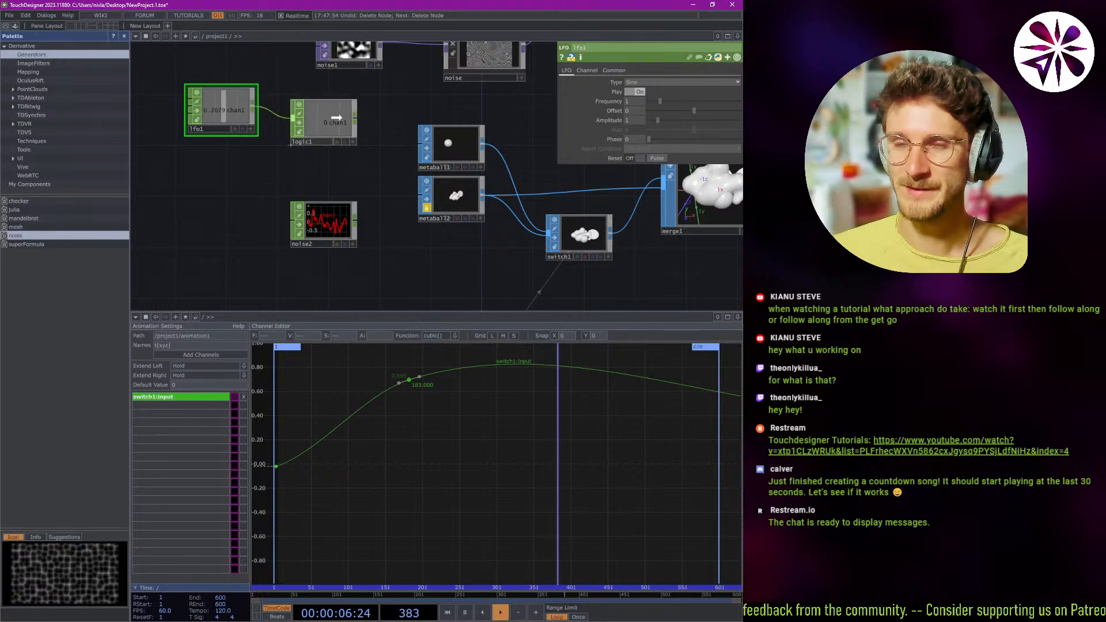
left_click_drag(323, 123, 322, 109)
Check the Getting Help tutorial video in the browser and return to the TouchDesigner network.
key("alt+Tab")
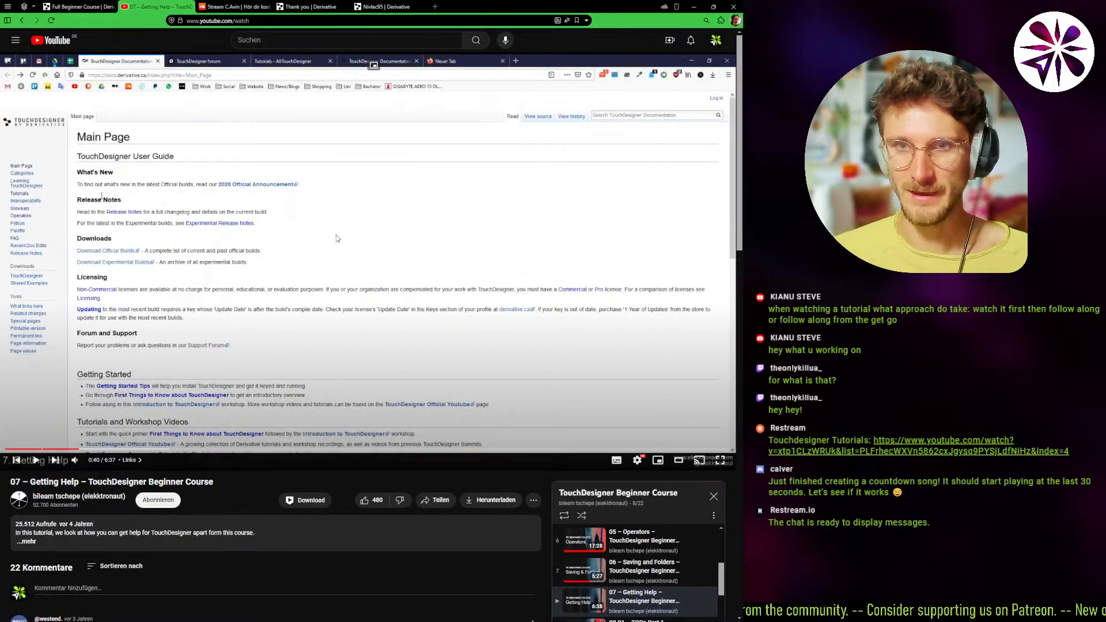
key("alt+Tab")
scroll(259, 186, "down", 5)
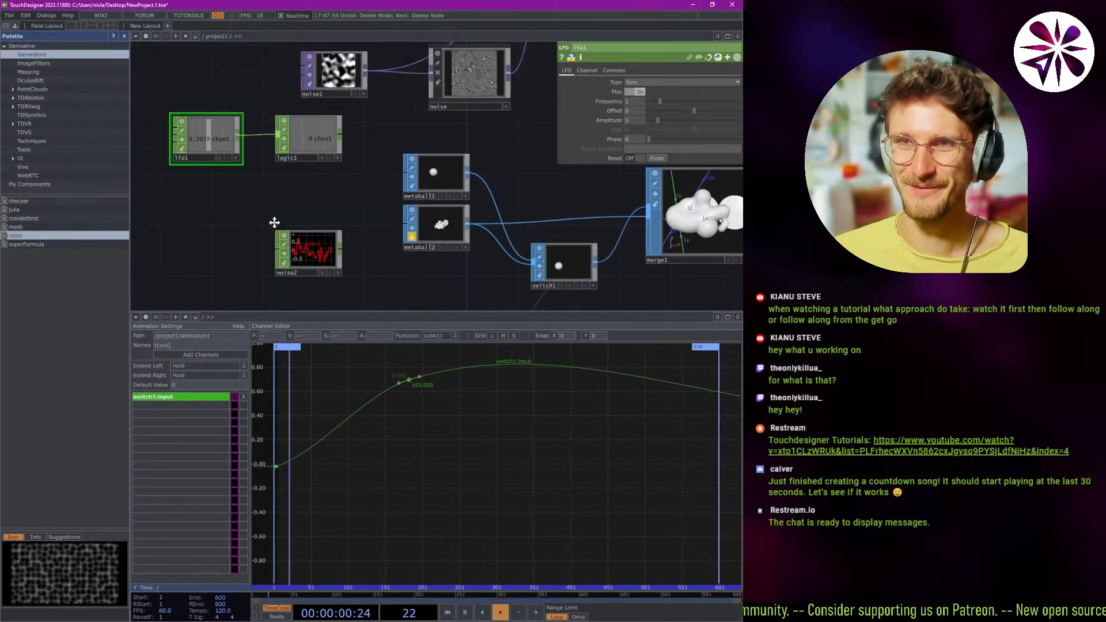
scroll(267, 231, "up", 2)
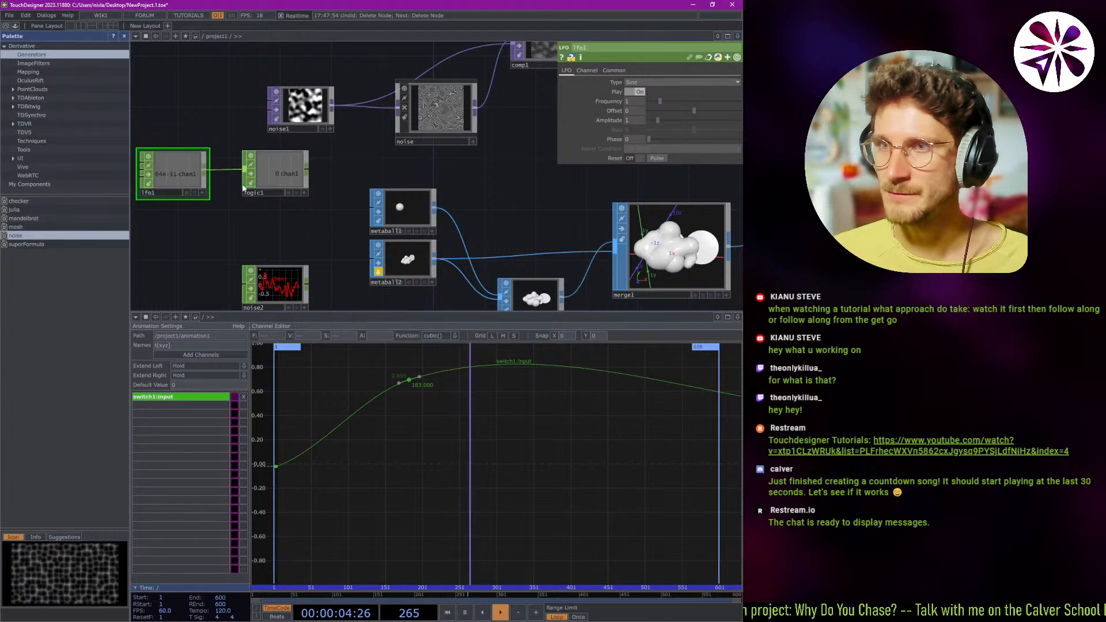
scroll(367, 171, "down", 2)
Go inside animation1 to examine its internal network, and return to the project1 level.
left_click_drag(430, 164, 330, 70)
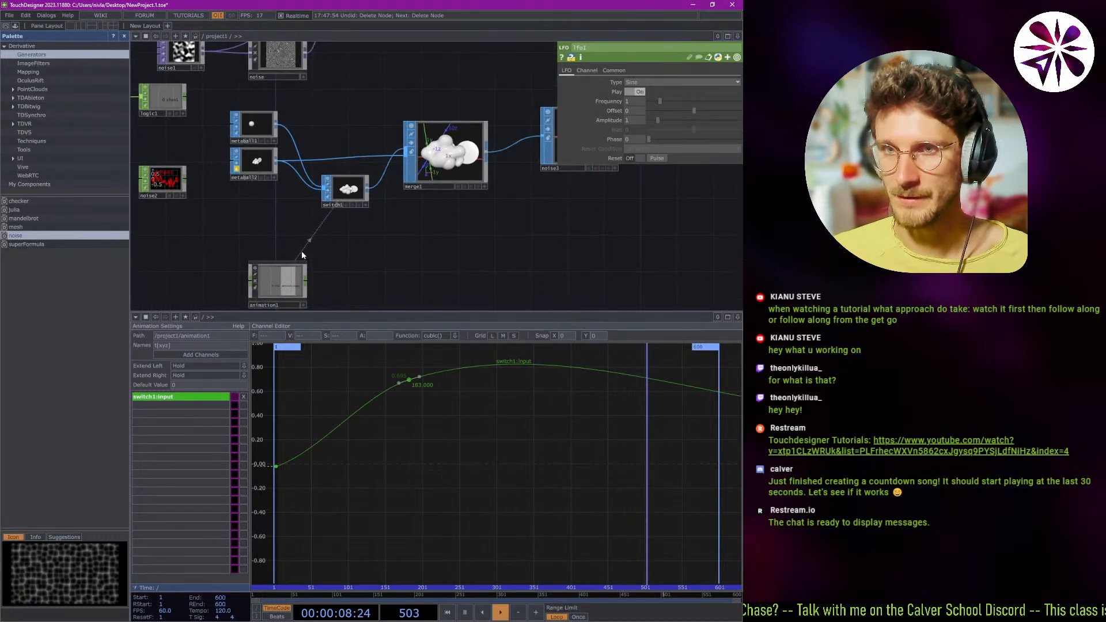
scroll(366, 254, "up", 4)
left_click_drag(362, 248, 355, 283)
scroll(340, 200, "down", 3)
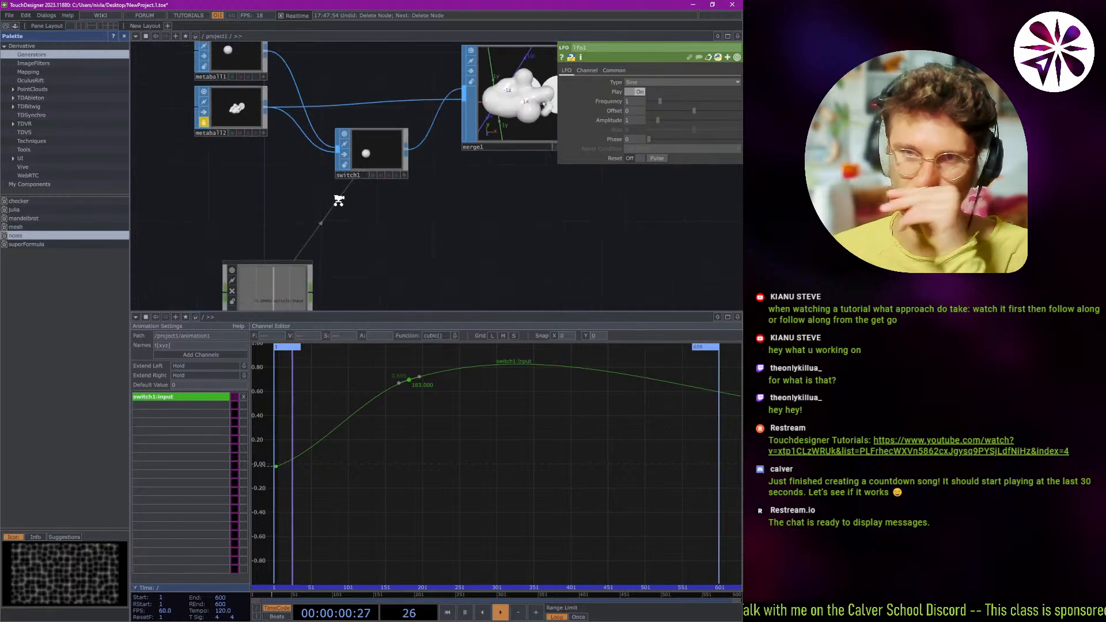
left_click(268, 286)
key("i")
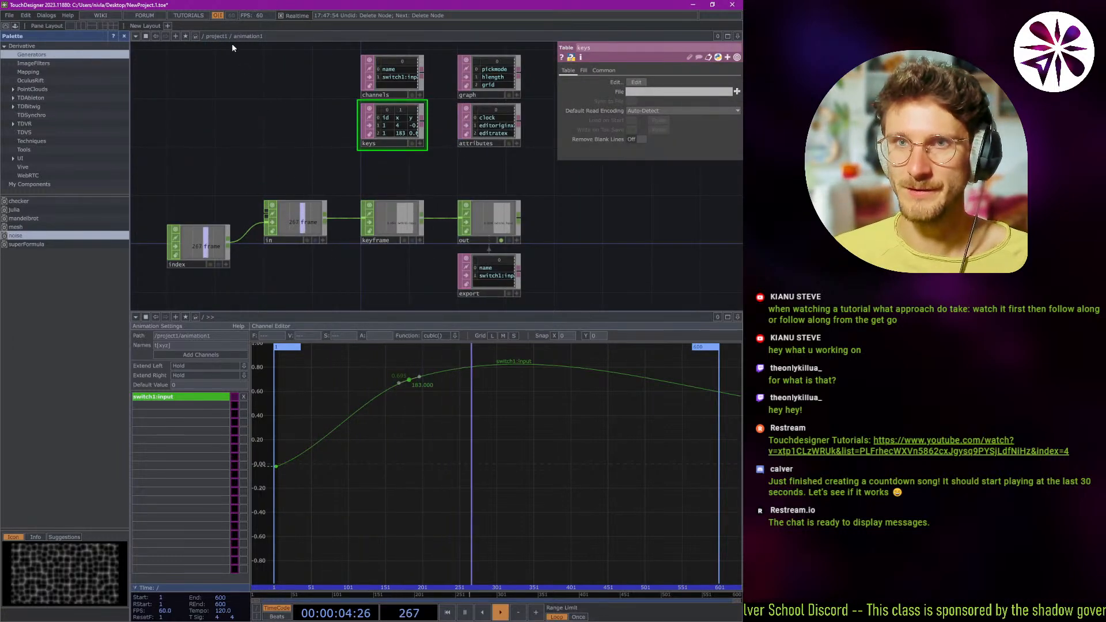
scroll(288, 173, "down", 5)
scroll(376, 221, "down", 3)
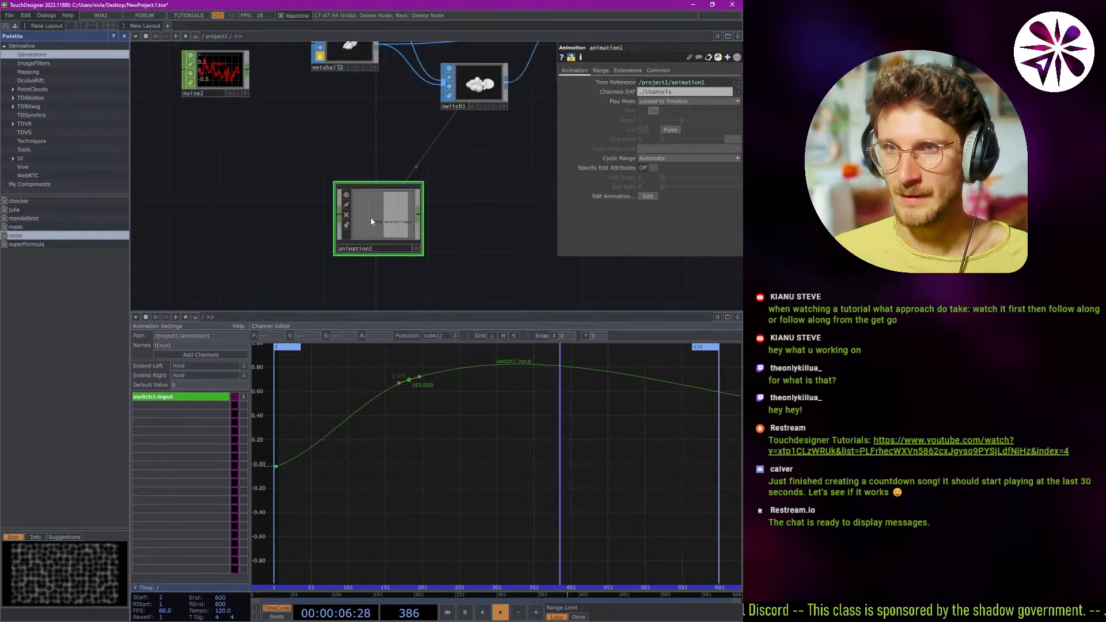
scroll(397, 216, "down", 4)
Search the CHOP operators for an animation operator and close the operator list without adding one.
right_click(387, 226)
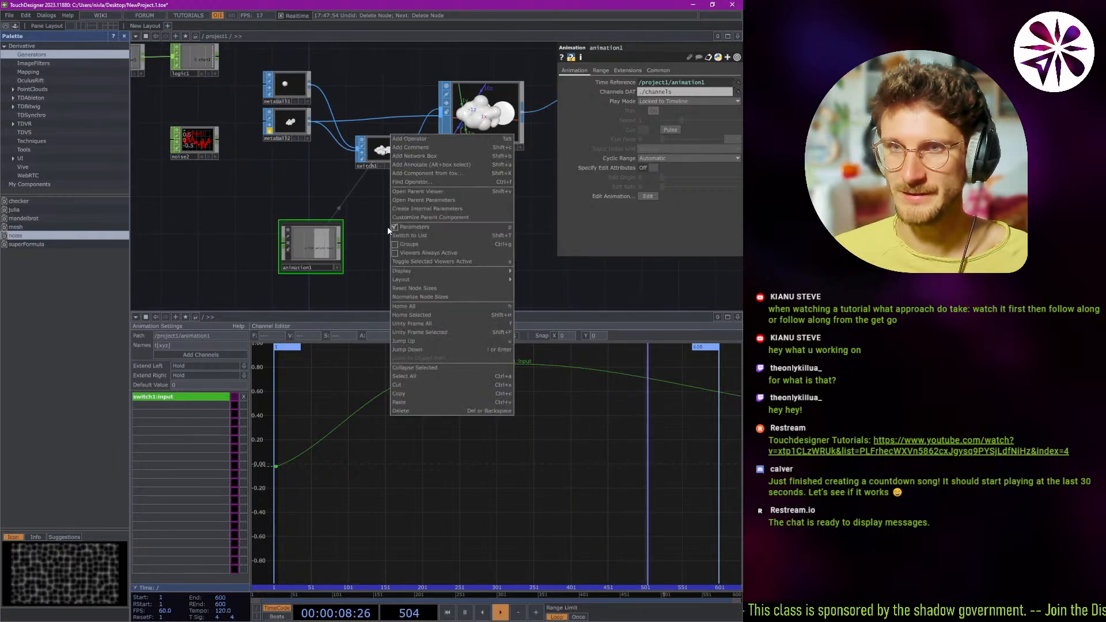
left_click(408, 139)
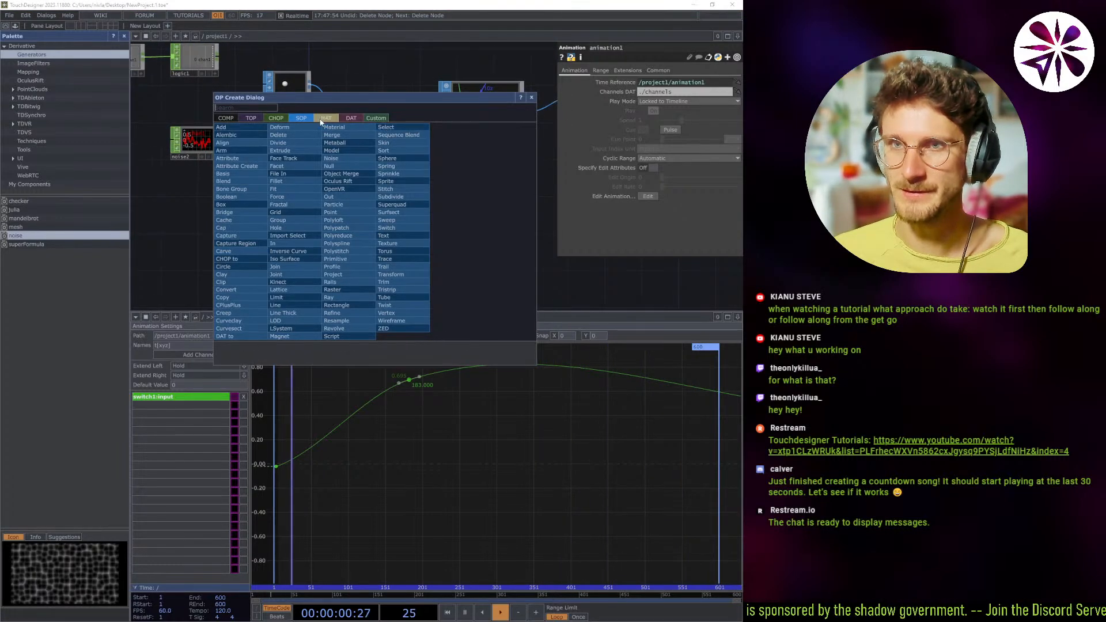
left_click(276, 118)
type("anim")
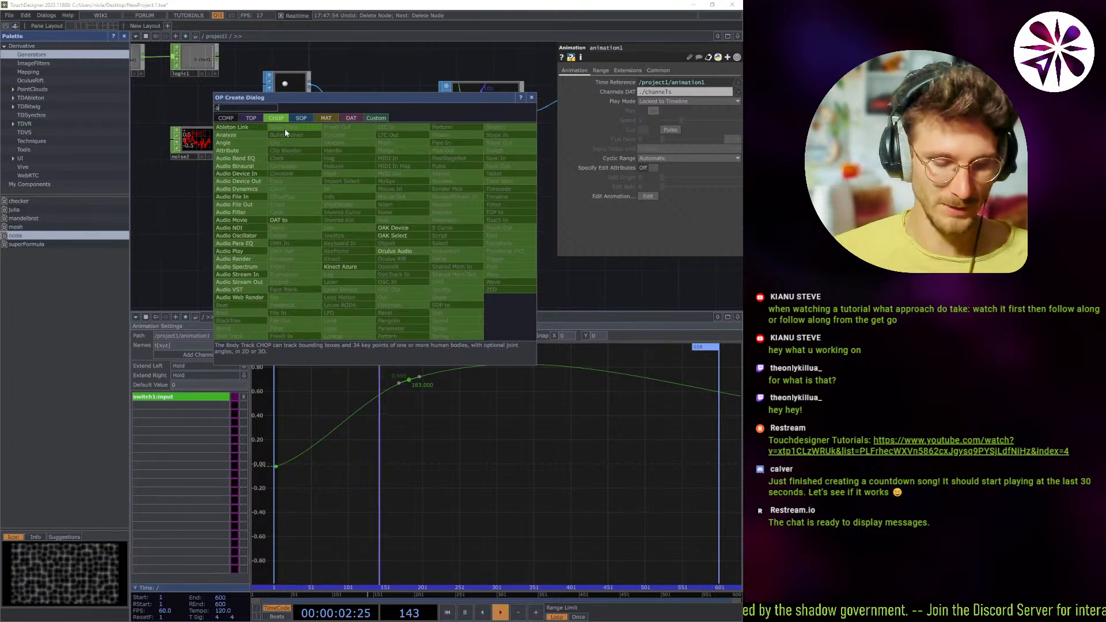
key("BackSpace")
key("BackSpace")
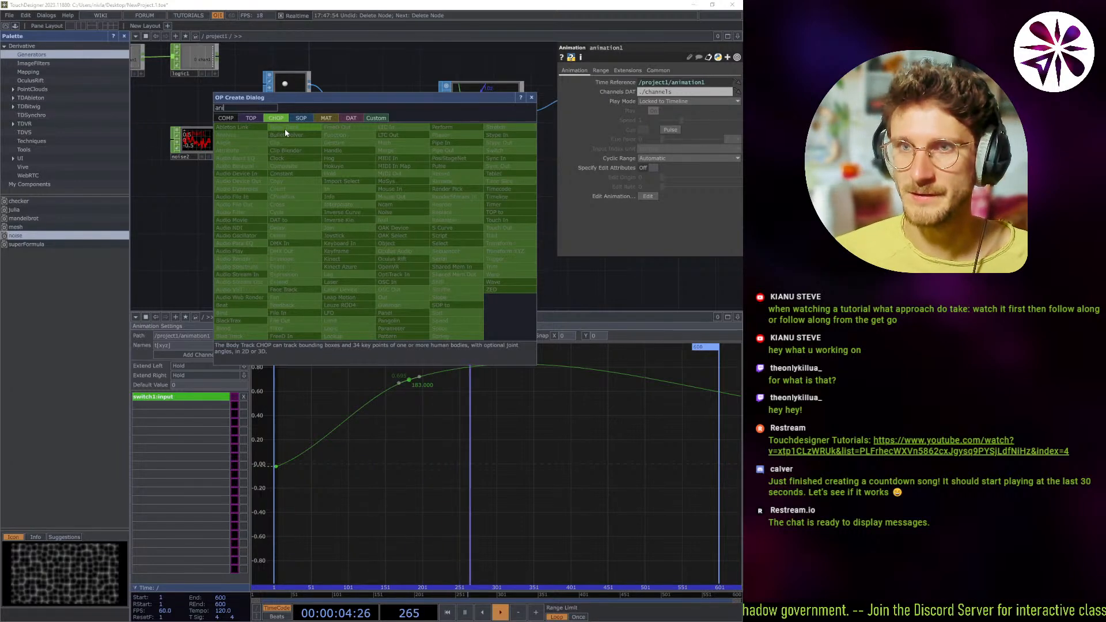
key("Escape")
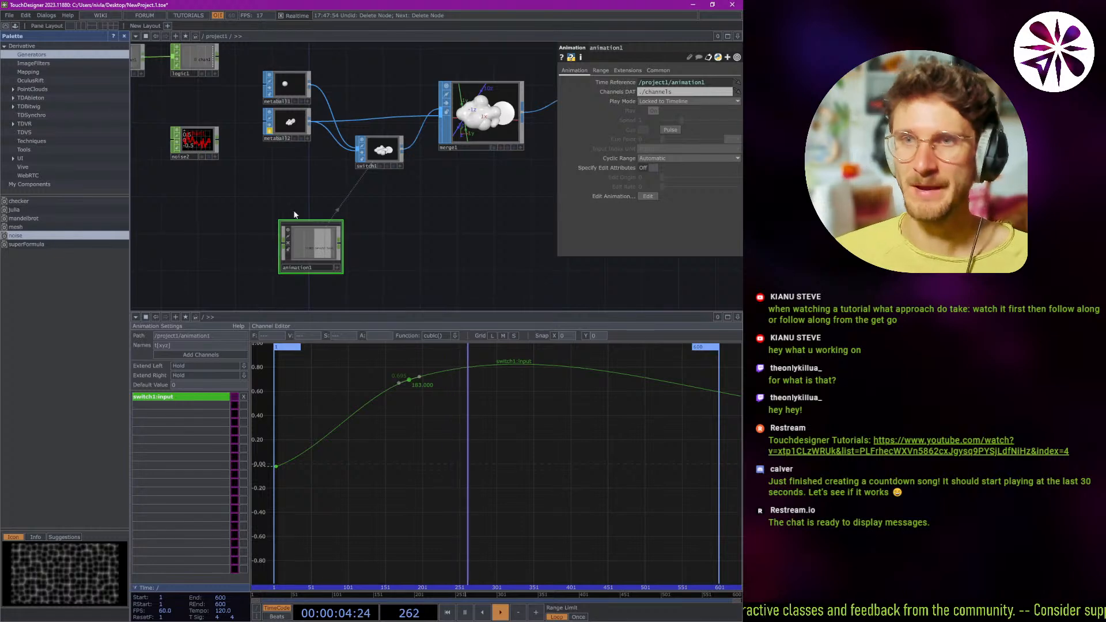
left_click_drag(294, 215, 376, 276)
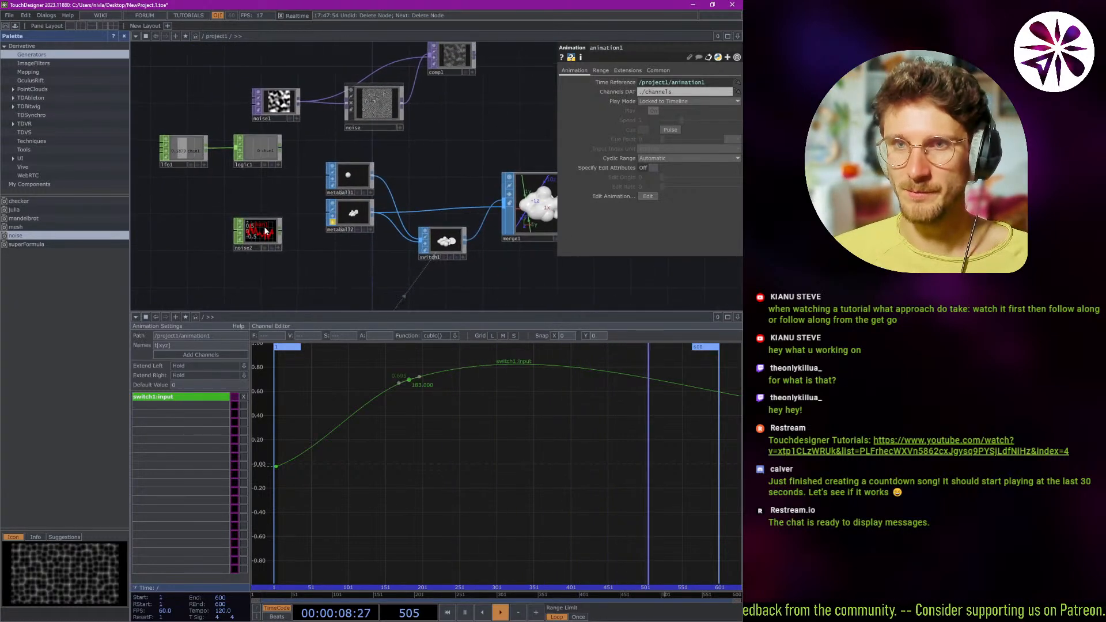
left_click(280, 245)
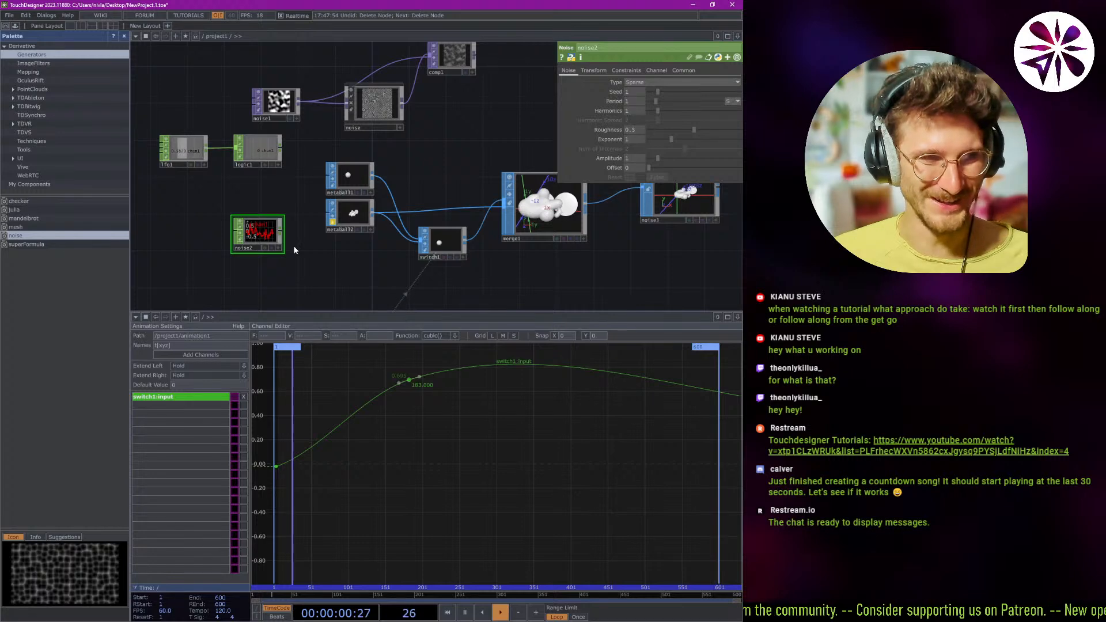
left_click_drag(322, 242, 271, 220)
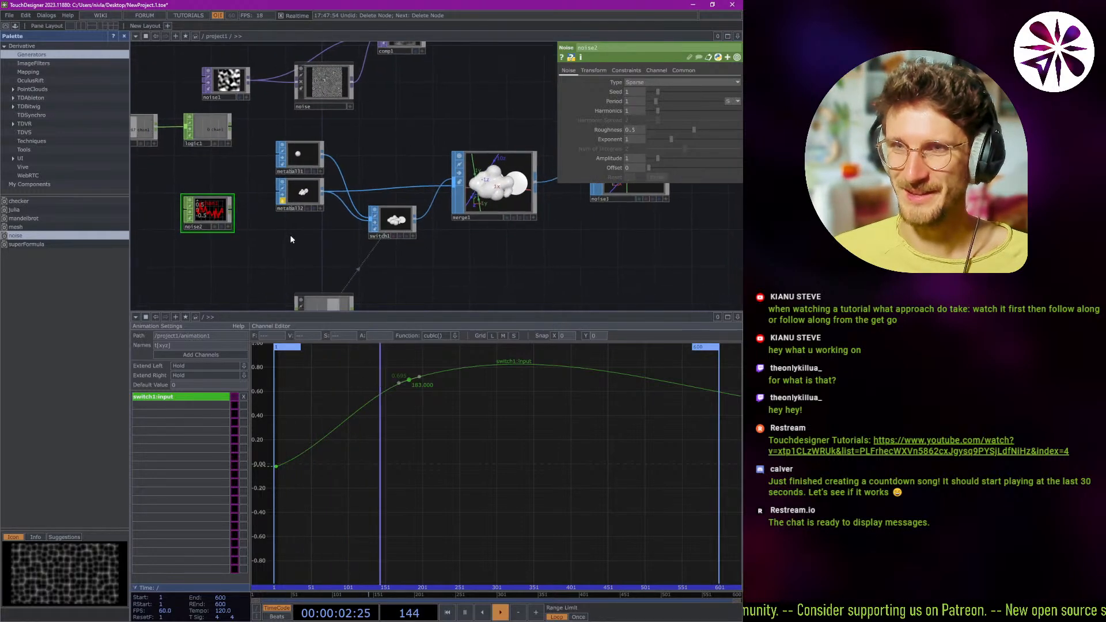
scroll(291, 235, "down", 3)
scroll(370, 231, "up", 5)
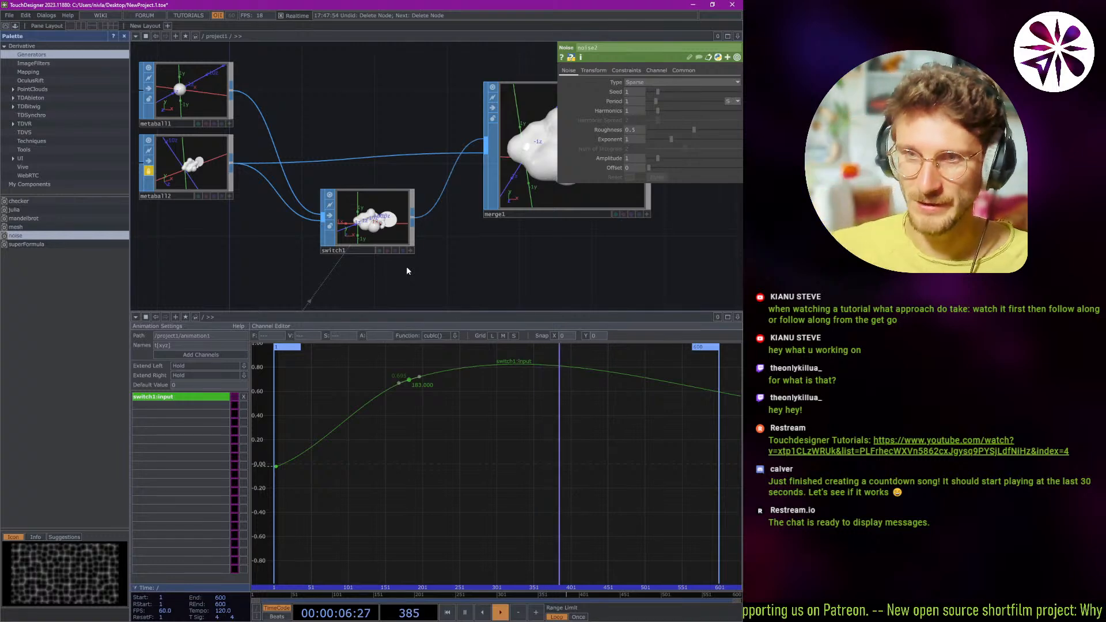
Add two keyframes to the switch1:input curve, a low one at frame 285 near 0.11 and a high one at frame 402 near 0.709.
left_click(516, 364)
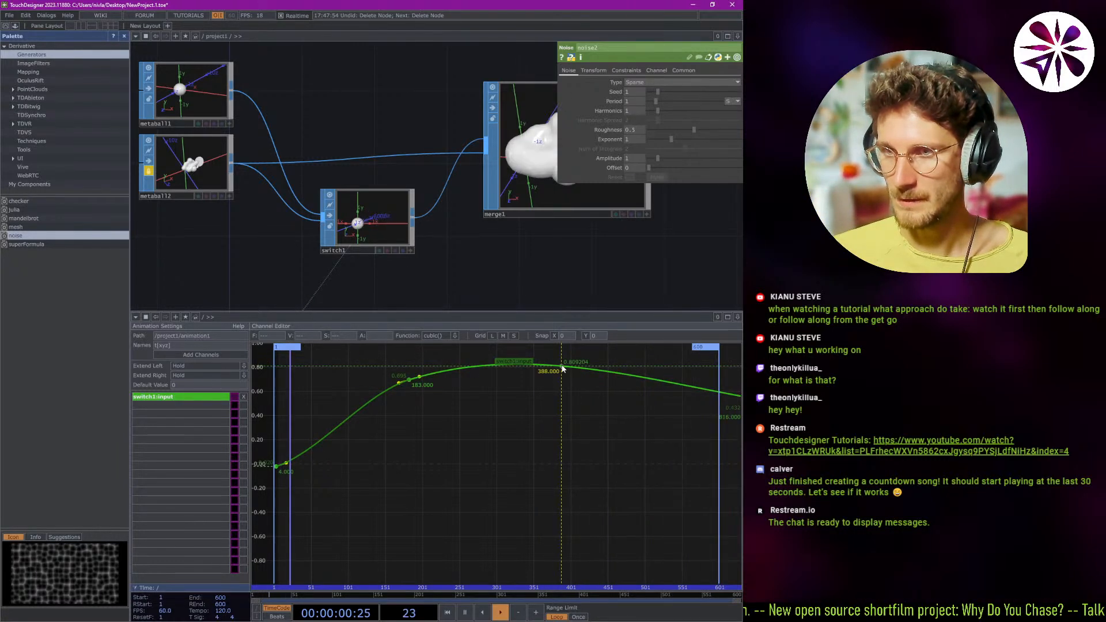
left_click_drag(561, 369, 485, 456)
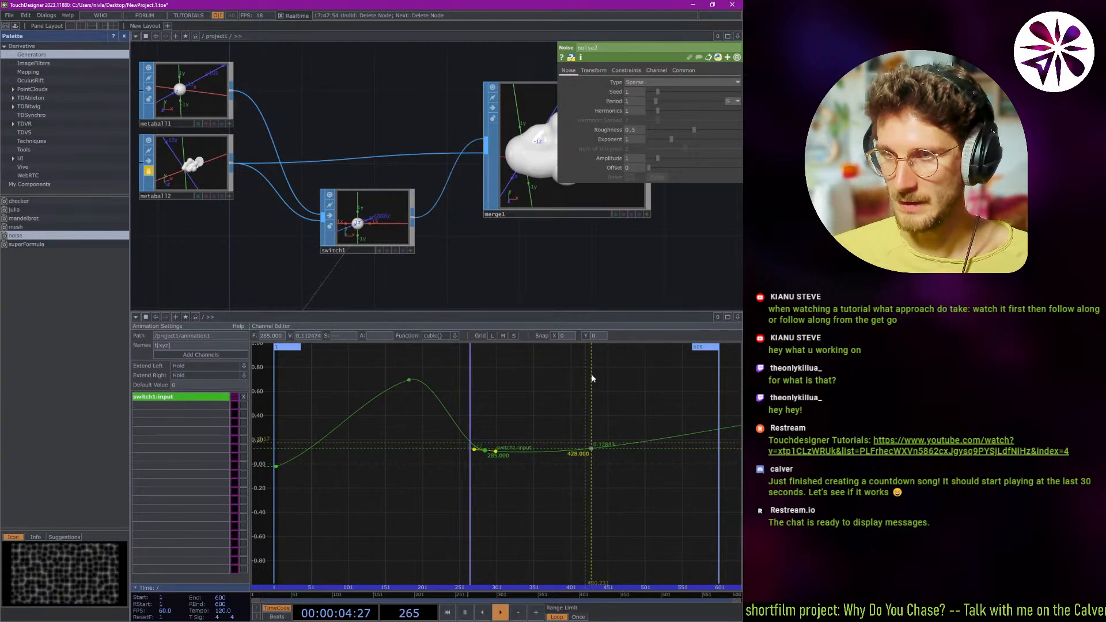
left_click(584, 449)
left_click_drag(587, 415, 571, 379)
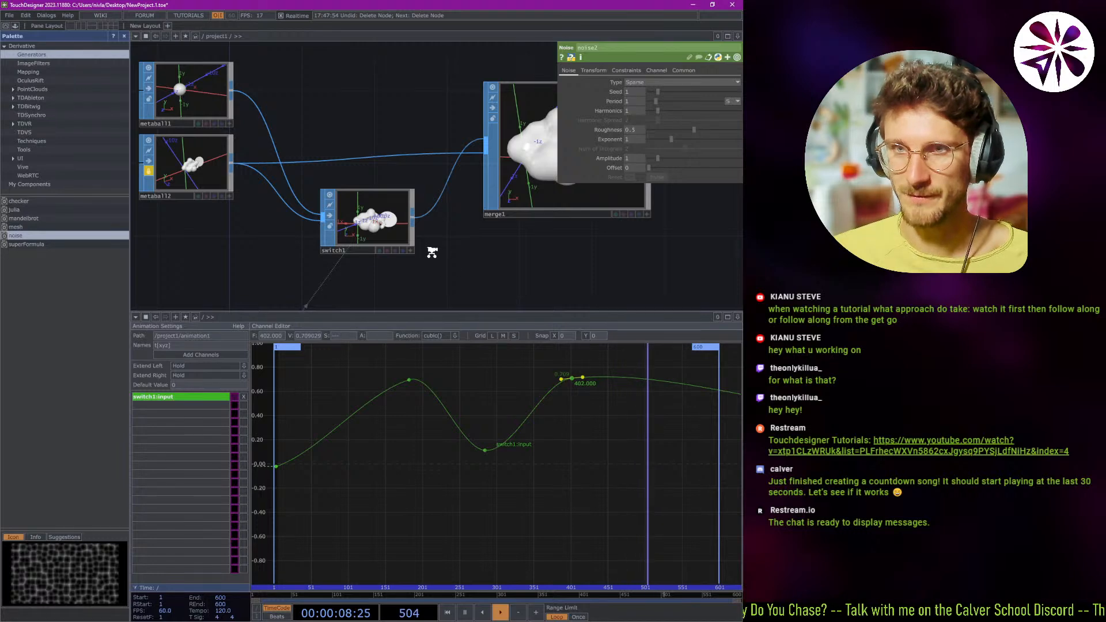
Examine how the playing input animation affects switch1 and the connected metaball network.
scroll(432, 248, "down", 2)
scroll(398, 281, "up", 2)
left_click_drag(400, 268, 440, 213)
scroll(402, 271, "up", 2)
scroll(399, 286, "down", 3)
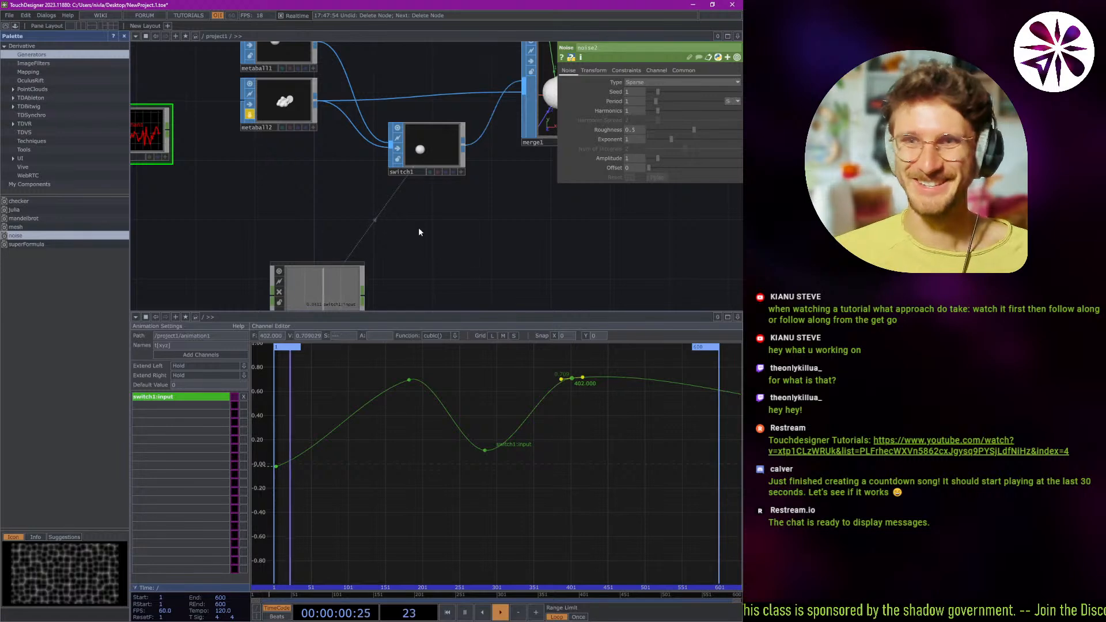
scroll(409, 254, "down", 4)
scroll(380, 250, "down", 2)
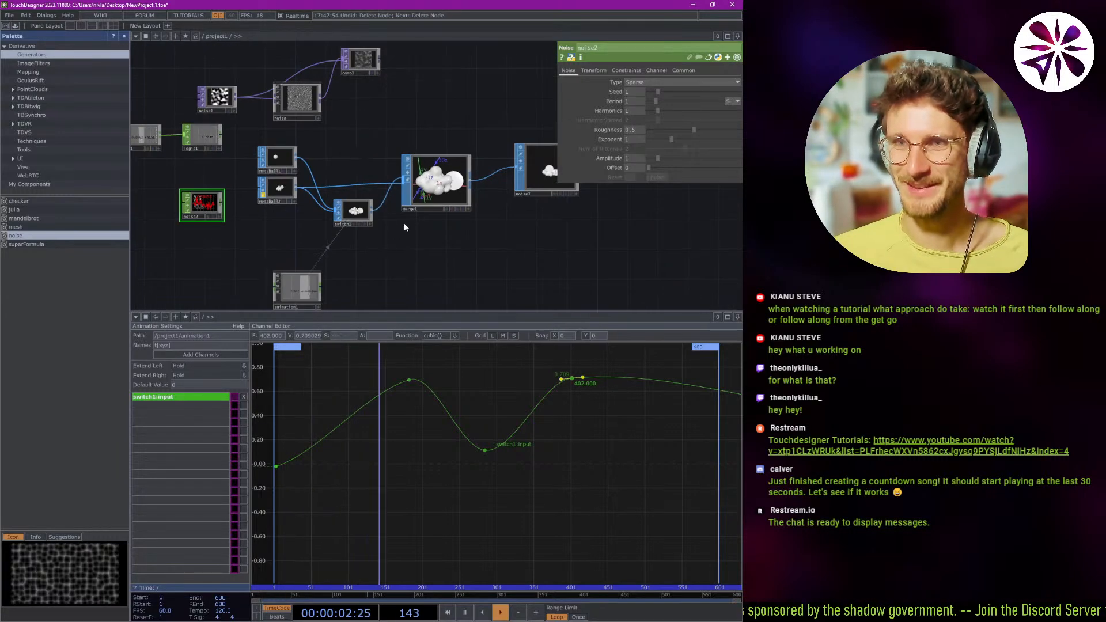
Inspect noise3's geometry output up close while the animation plays.
scroll(499, 189, "up", 6)
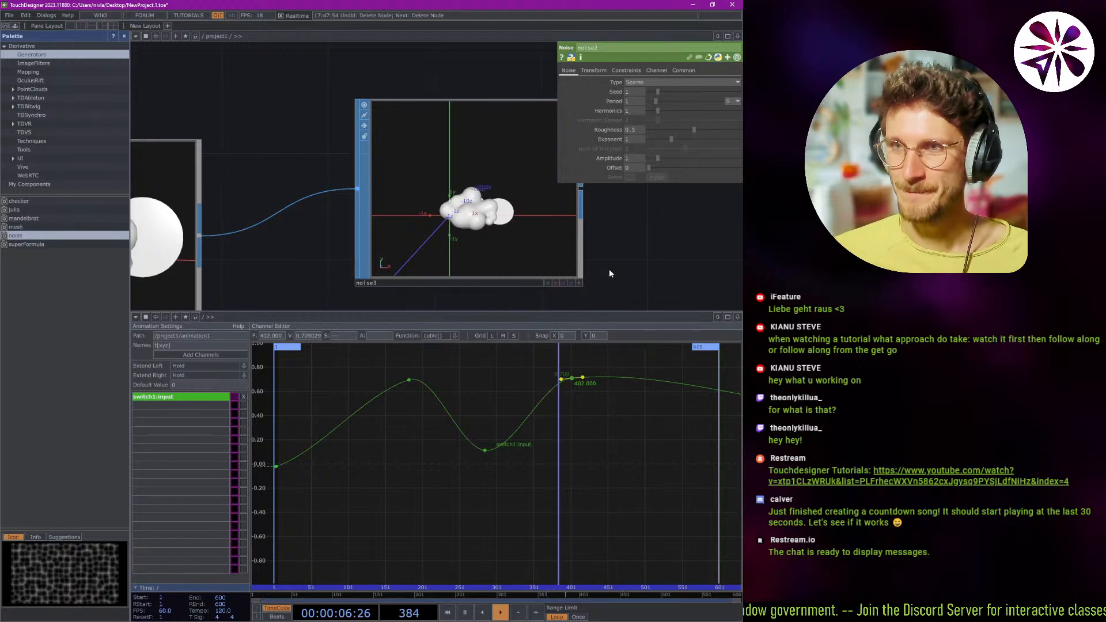
scroll(576, 261, "up", 2)
left_click_drag(635, 266, 571, 279)
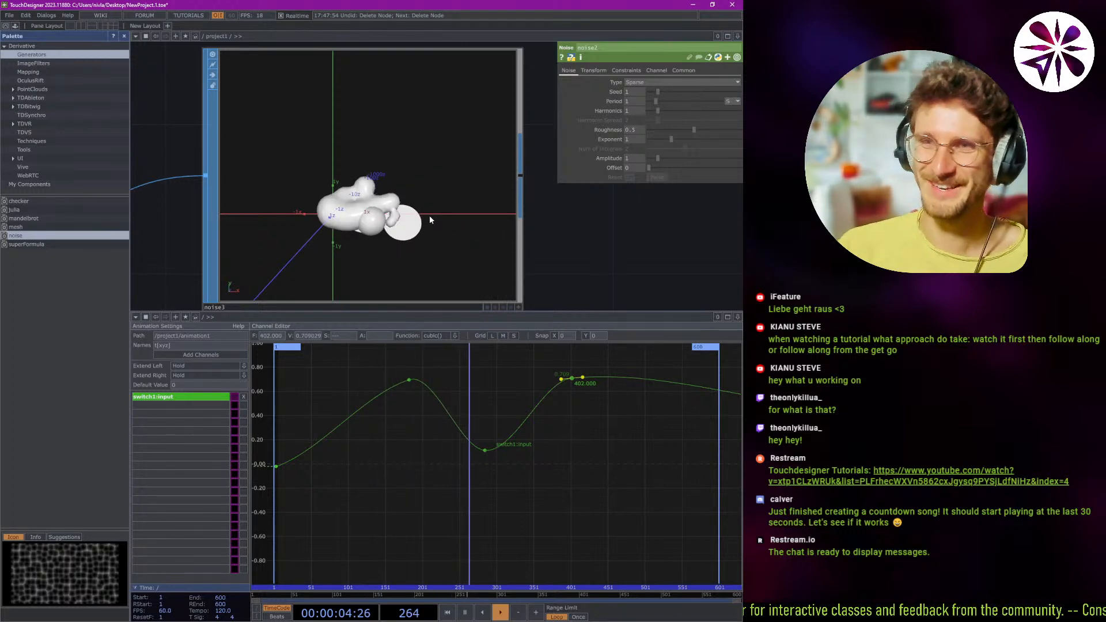
scroll(464, 209, "down", 3)
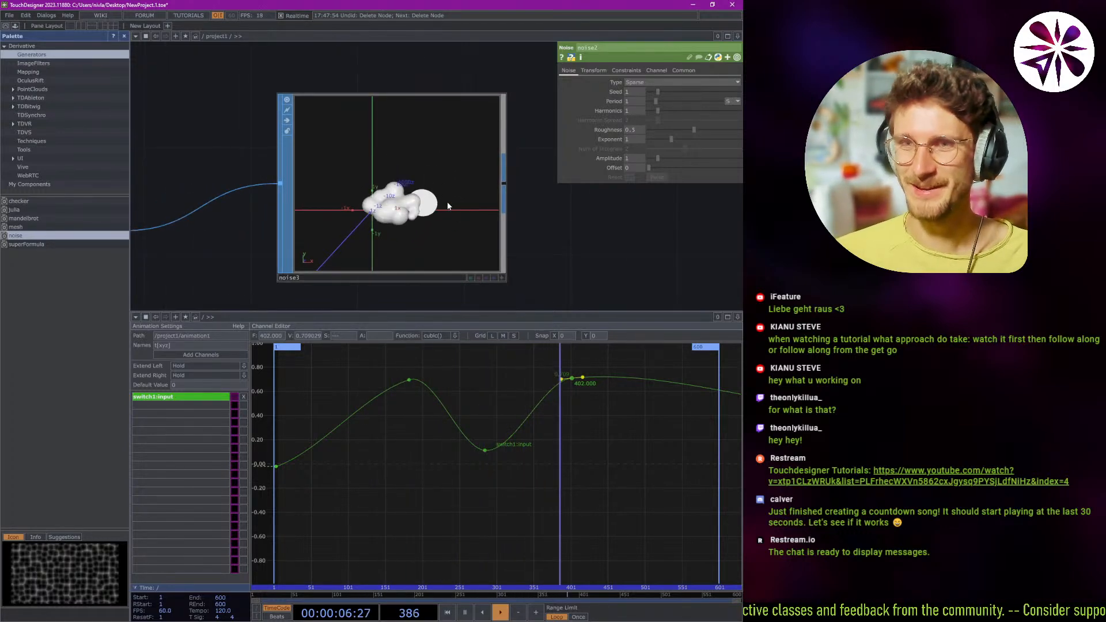
scroll(443, 206, "up", 3)
left_click_drag(565, 248, 587, 244)
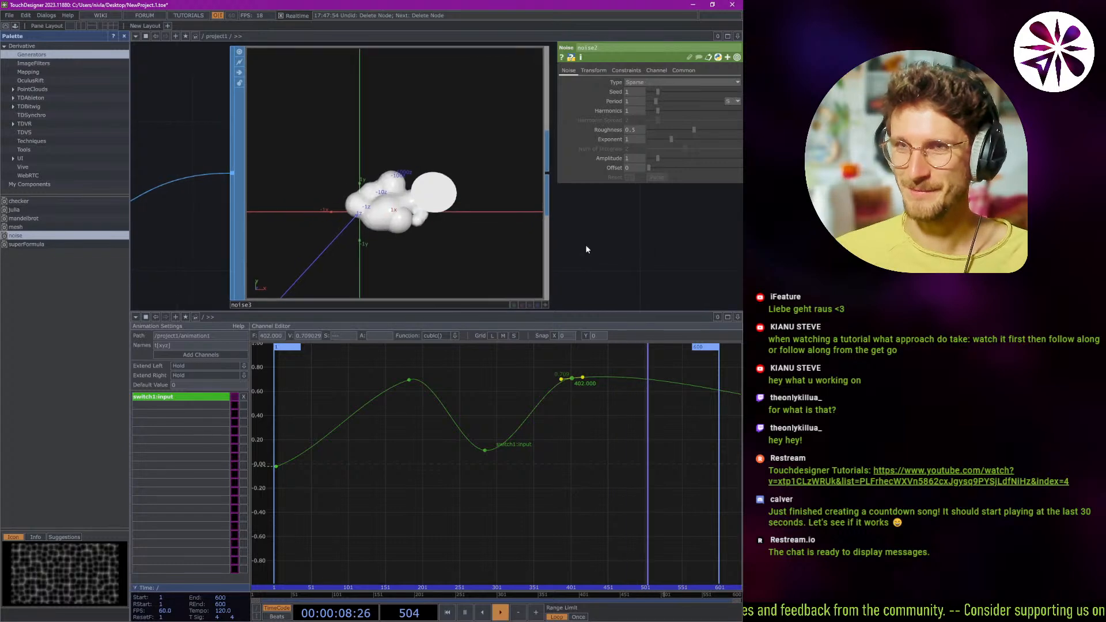
scroll(411, 195, "up", 5)
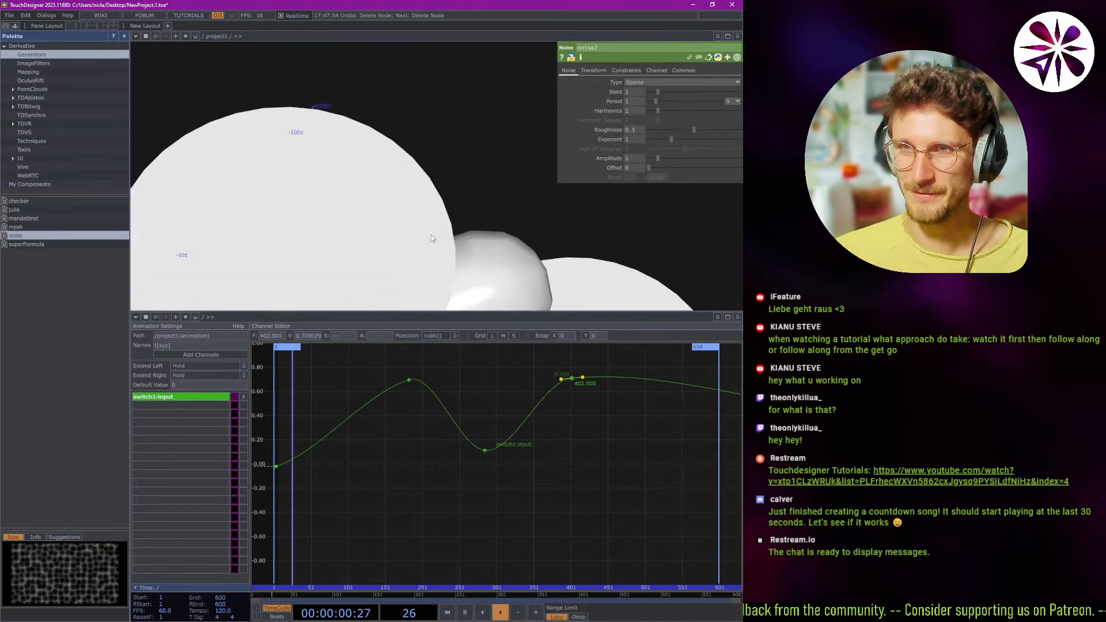
scroll(431, 235, "down", 2)
scroll(431, 263, "up", 5)
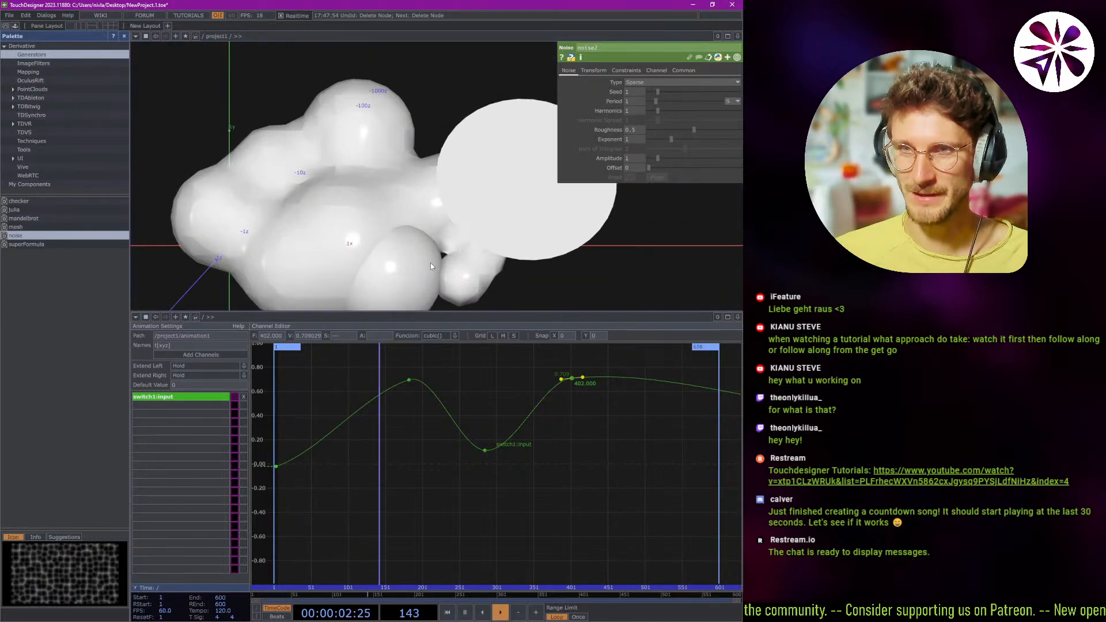
scroll(430, 255, "down", 4)
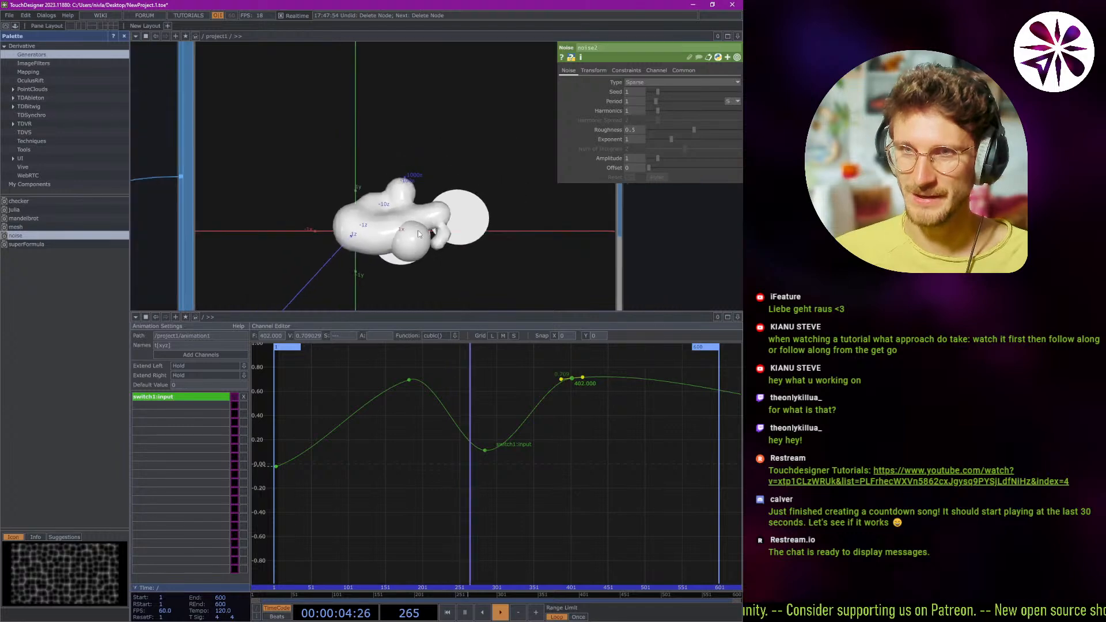
scroll(420, 229, "up", 5)
scroll(412, 221, "down", 3)
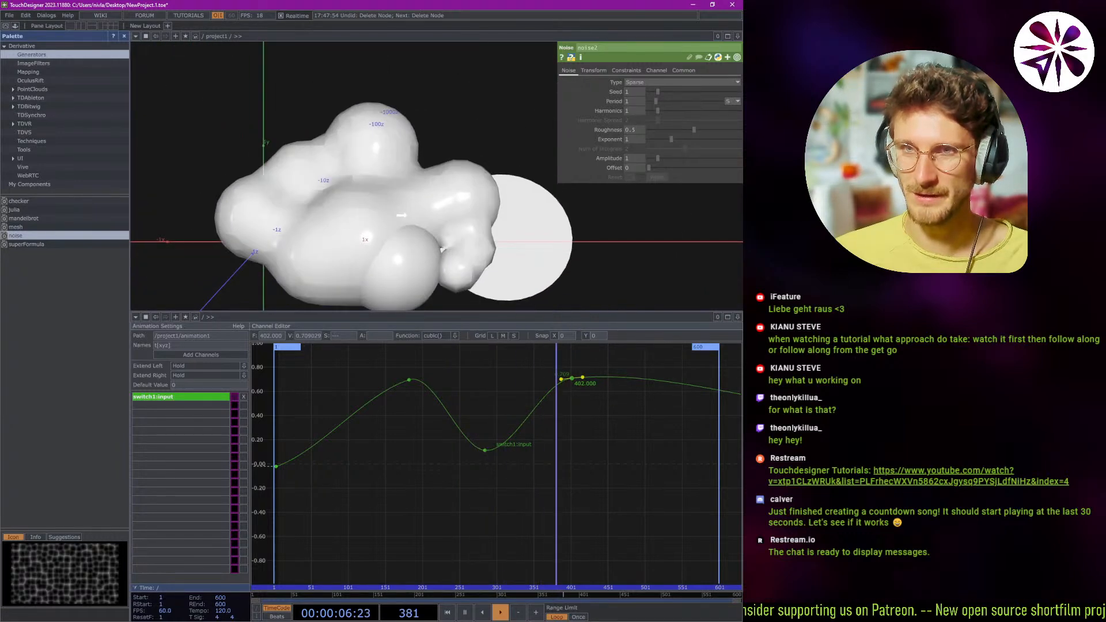
scroll(415, 207, "down", 5)
scroll(403, 210, "up", 5)
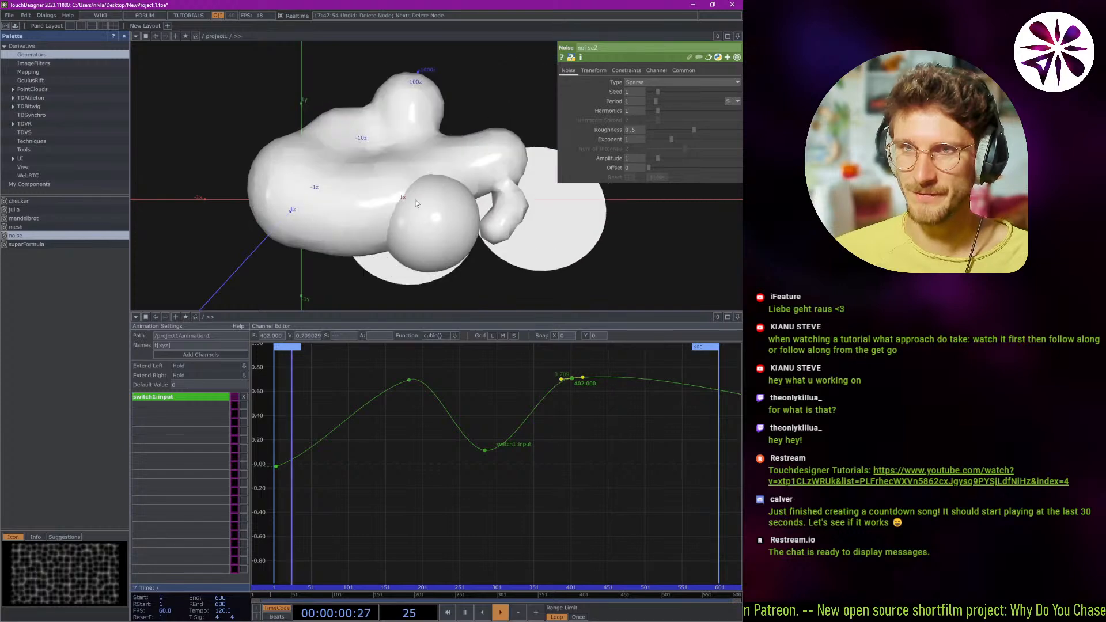
scroll(447, 185, "down", 5)
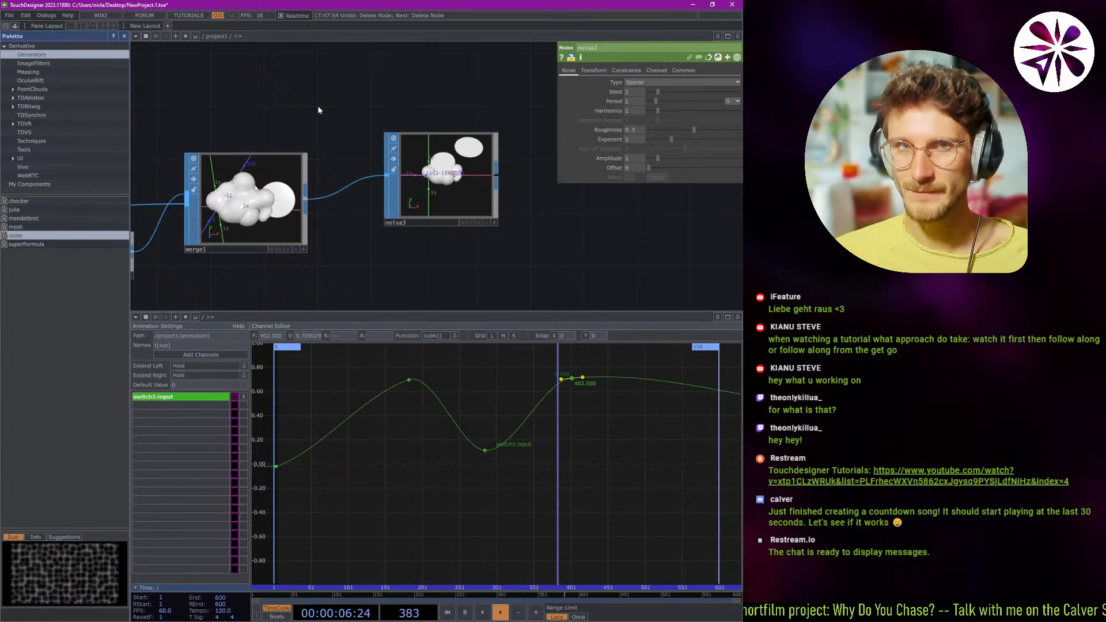
Look over the network from the logic1 and noise operators through merge1 to noise3.
left_click_drag(302, 144, 454, 166)
scroll(398, 154, "down", 5)
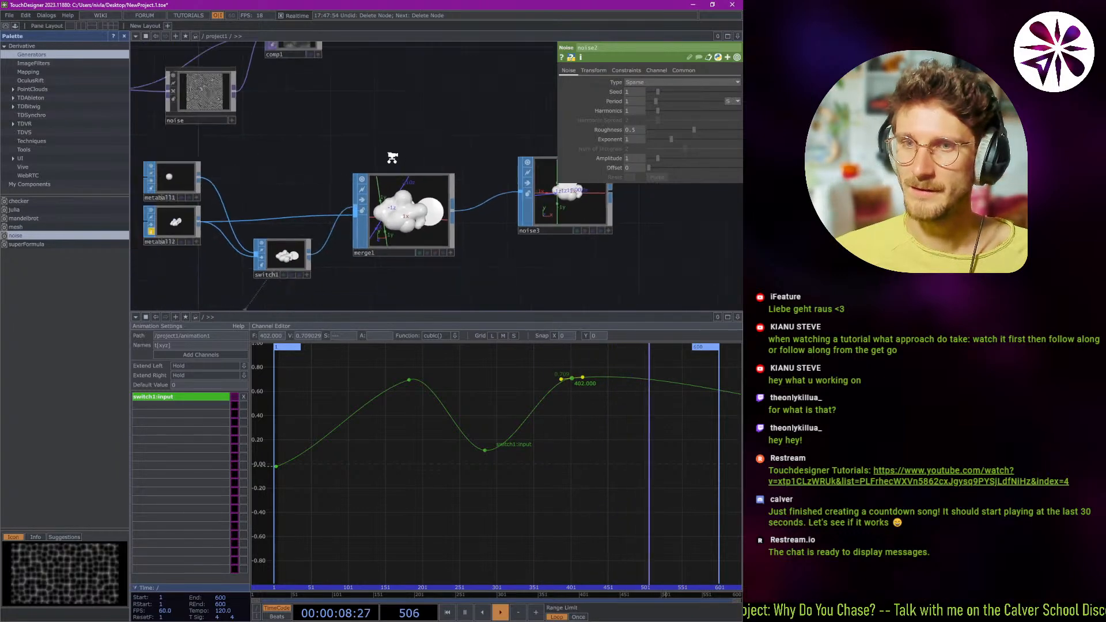
left_click_drag(378, 165, 454, 194)
scroll(299, 191, "up", 4)
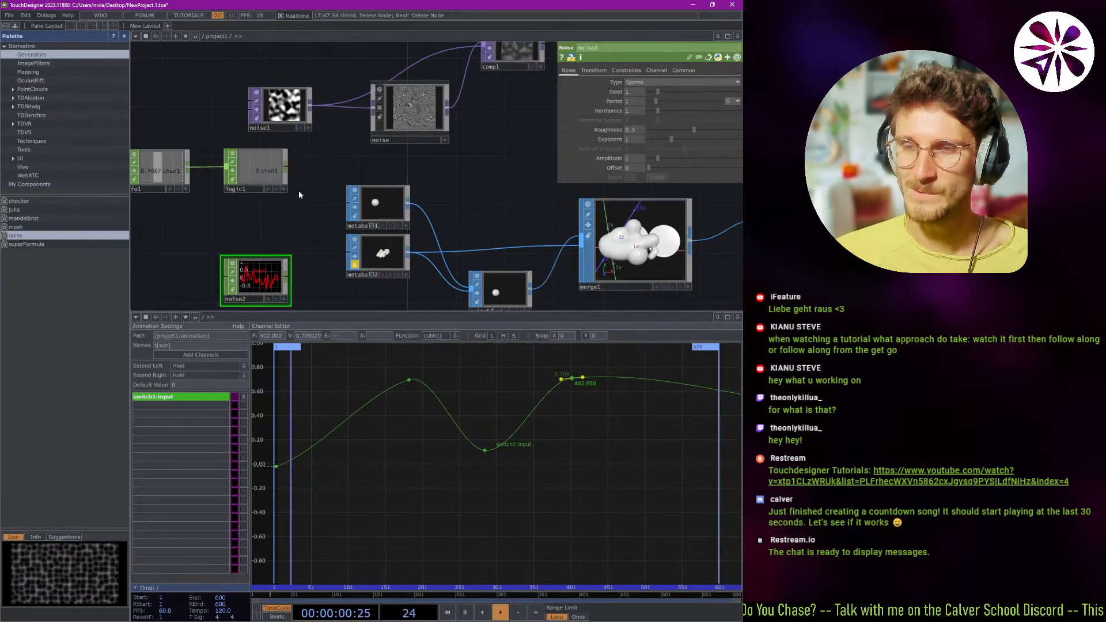
scroll(299, 190, "down", 2)
left_click_drag(363, 183, 301, 172)
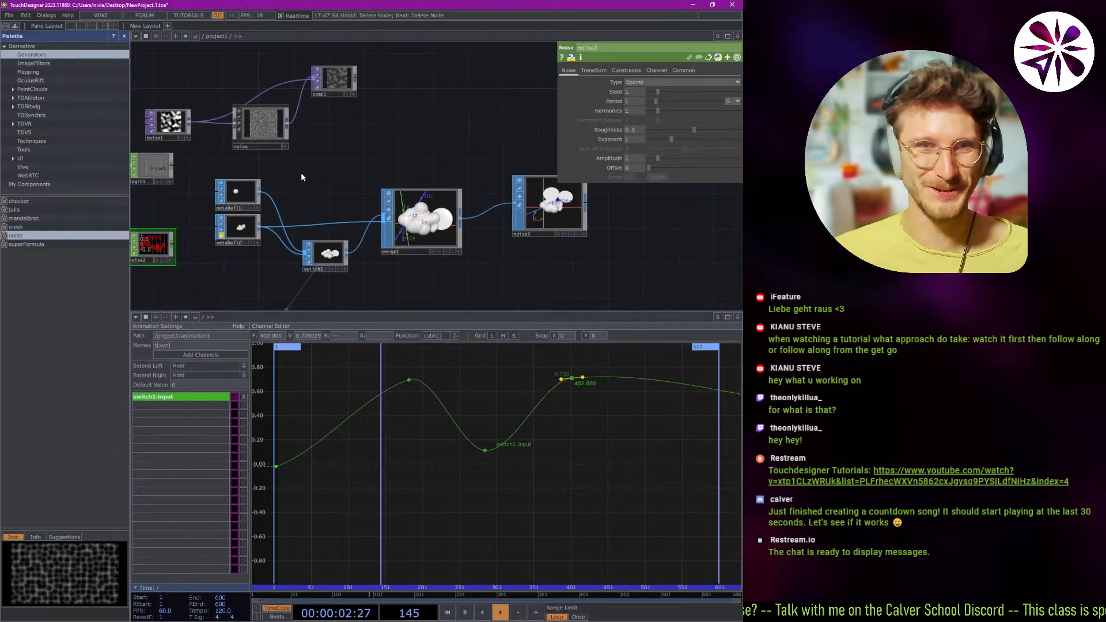
left_click_drag(482, 269, 441, 236)
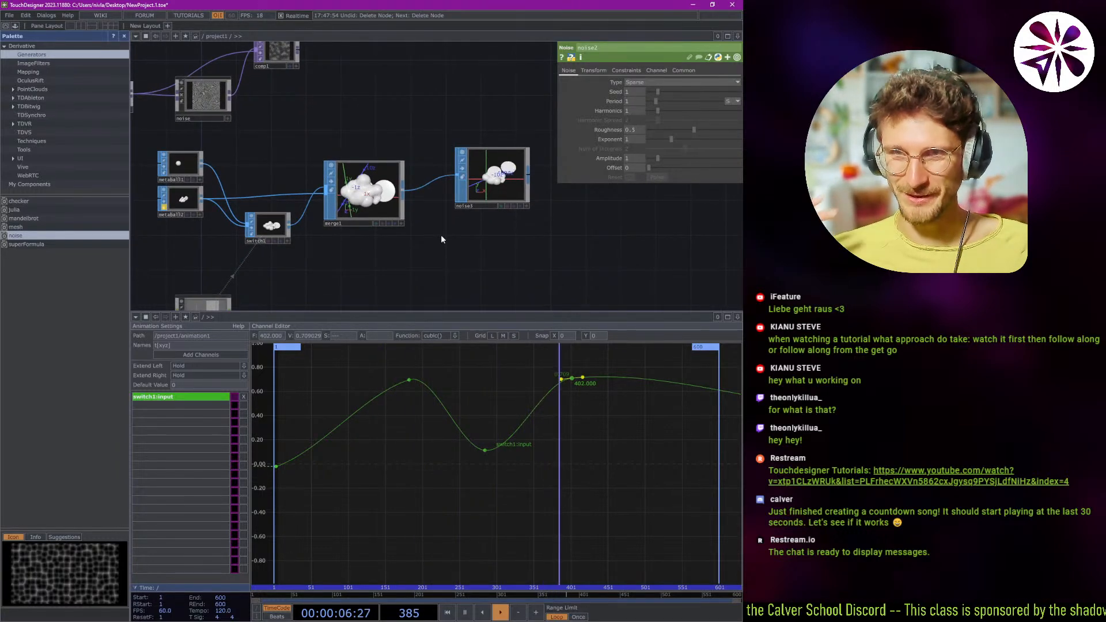
scroll(517, 171, "up", 3)
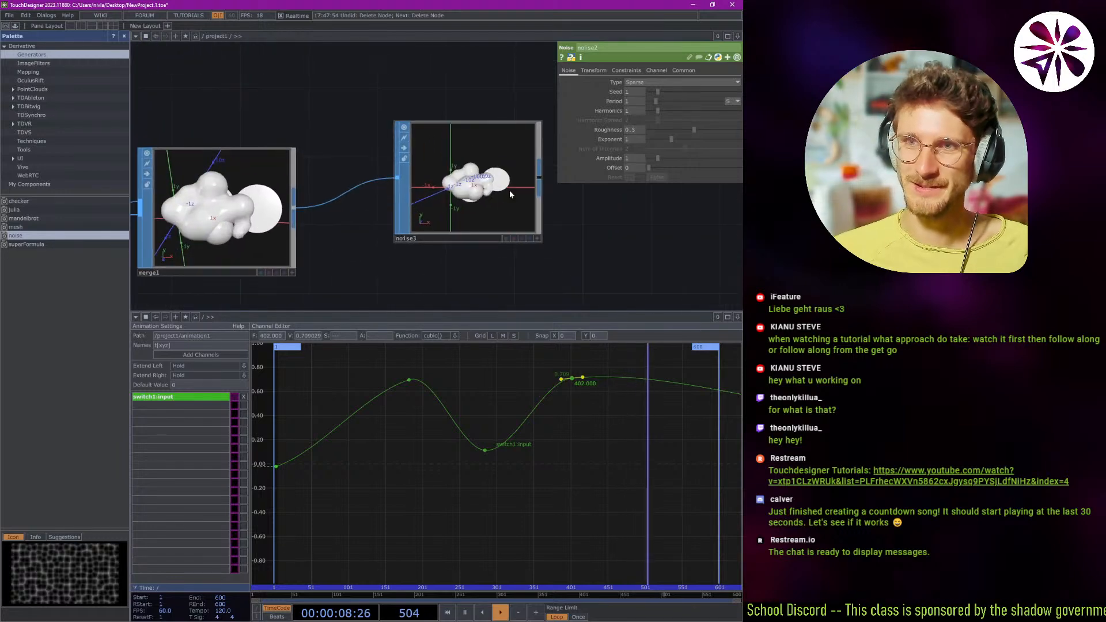
Browse the available SOP operators and close the operator list without adding one.
right_click(322, 226)
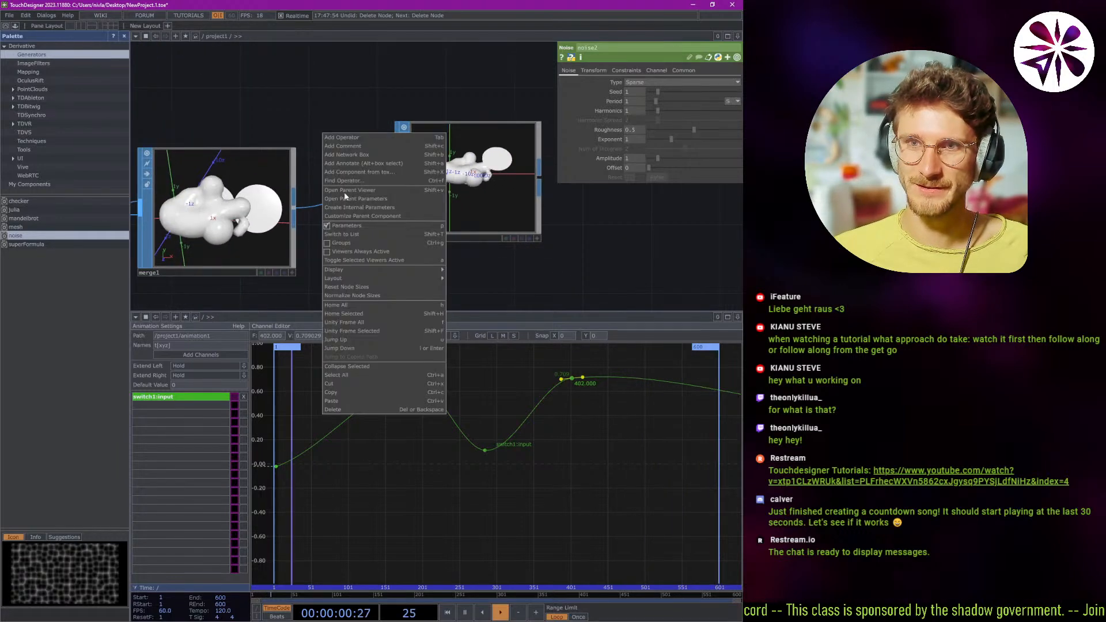
double_click(245, 135)
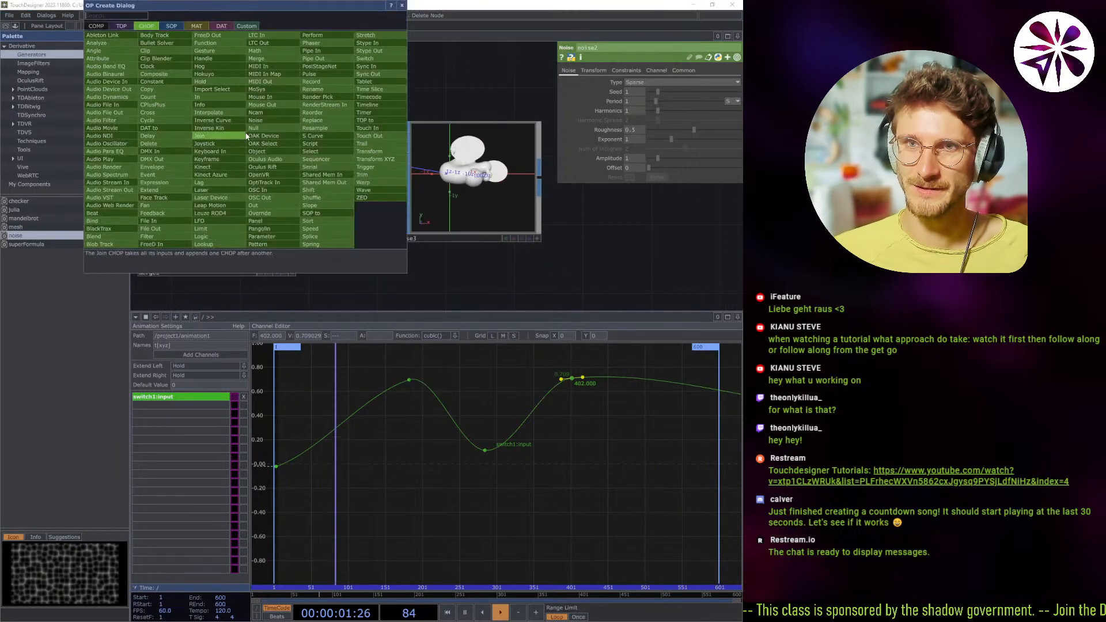
left_click(172, 26)
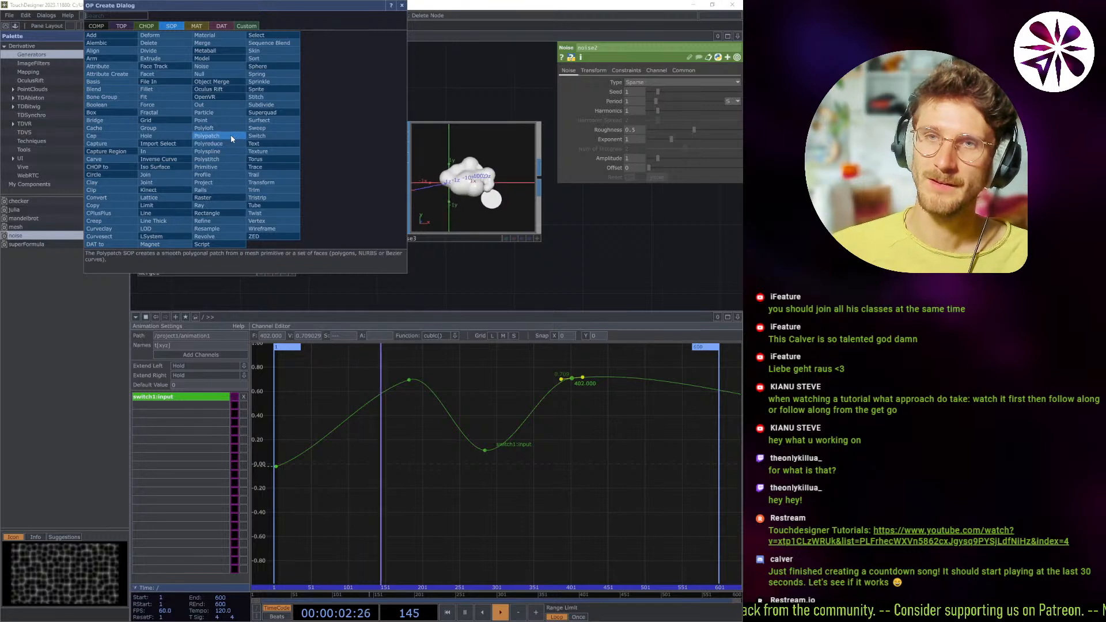
left_click(420, 79)
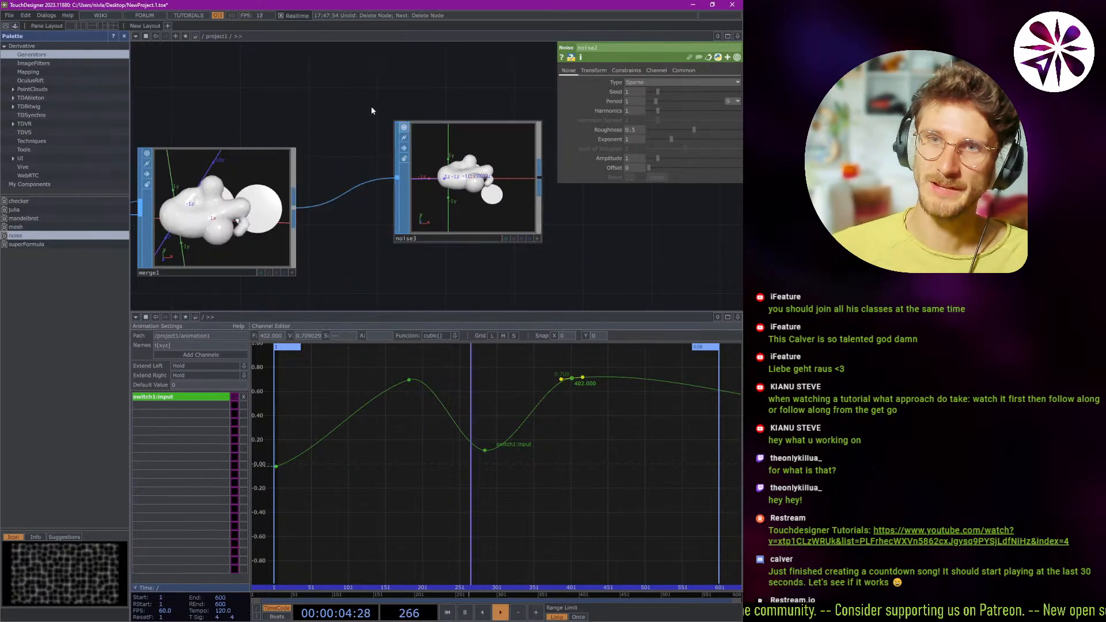
left_click_drag(342, 114, 388, 112)
scroll(386, 115, "down", 2)
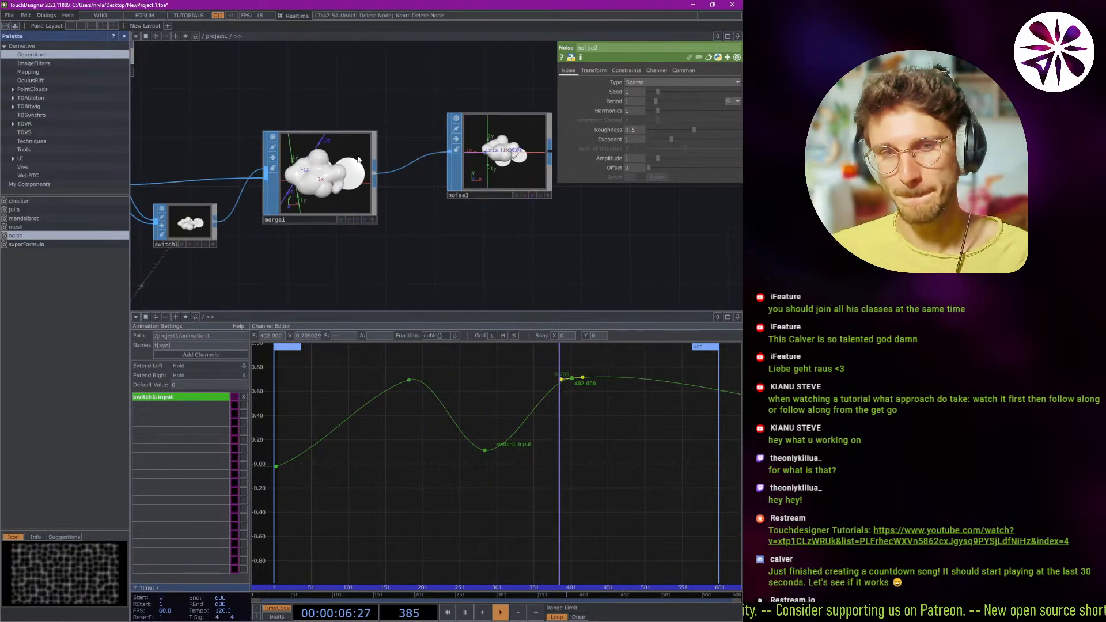
left_click_drag(272, 98, 290, 94)
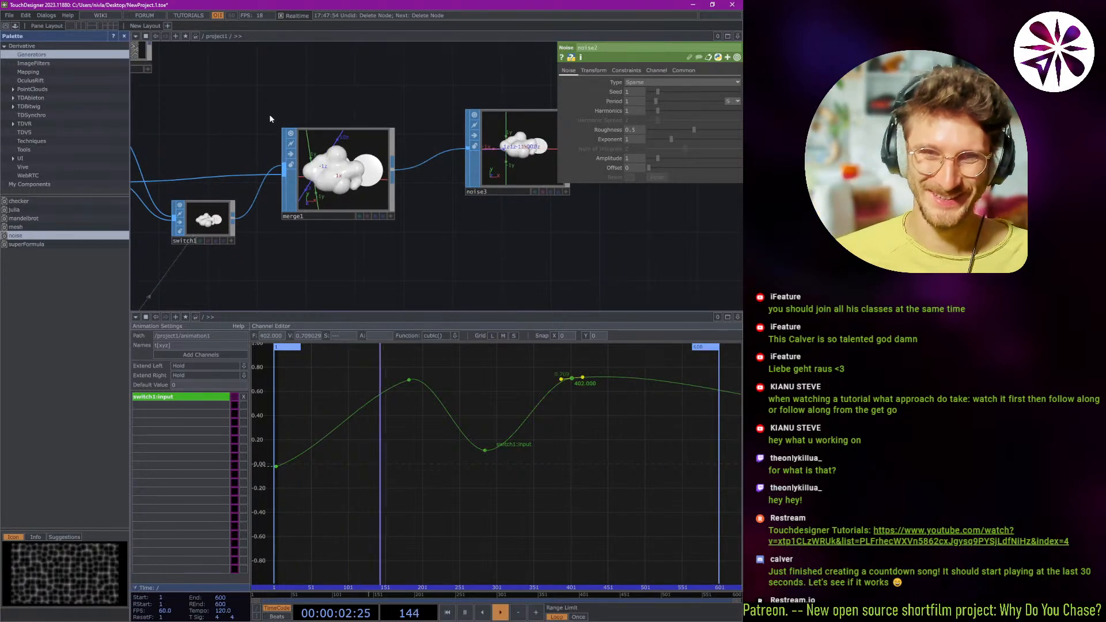
left_click_drag(363, 111, 397, 118)
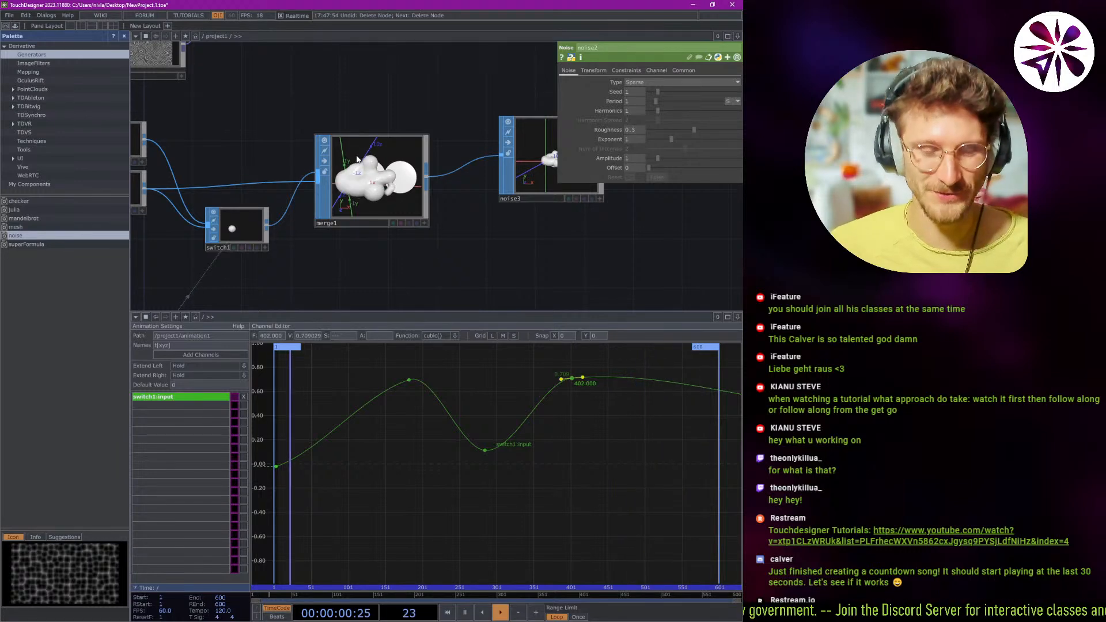
Pause the timeline playback of the project network.
scroll(362, 121, "down", 3)
scroll(352, 130, "up", 3)
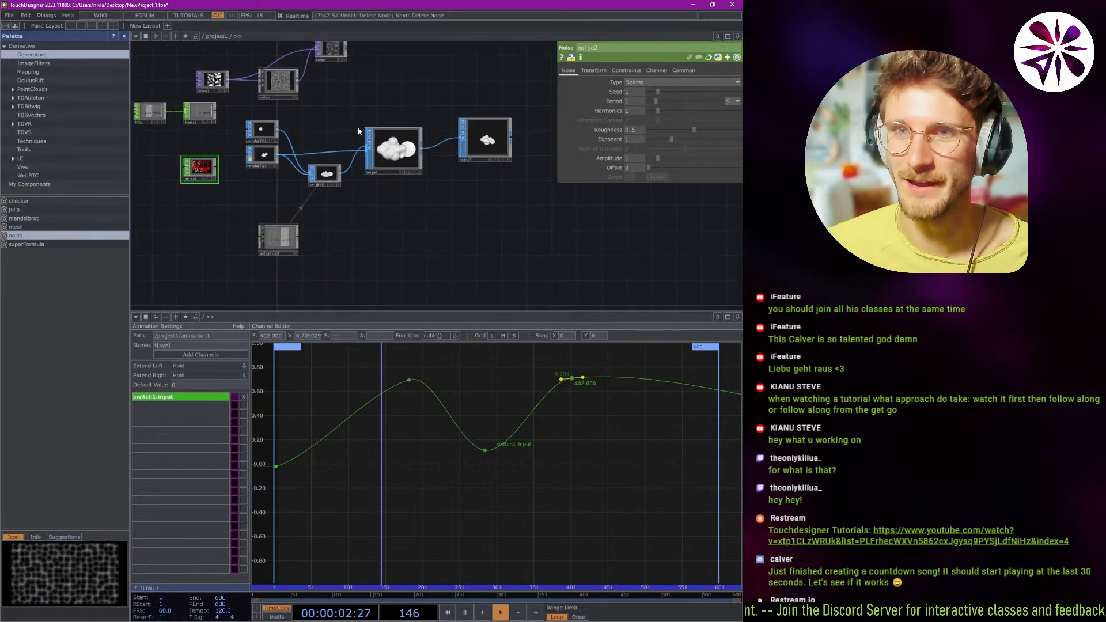
left_click_drag(426, 117, 381, 110)
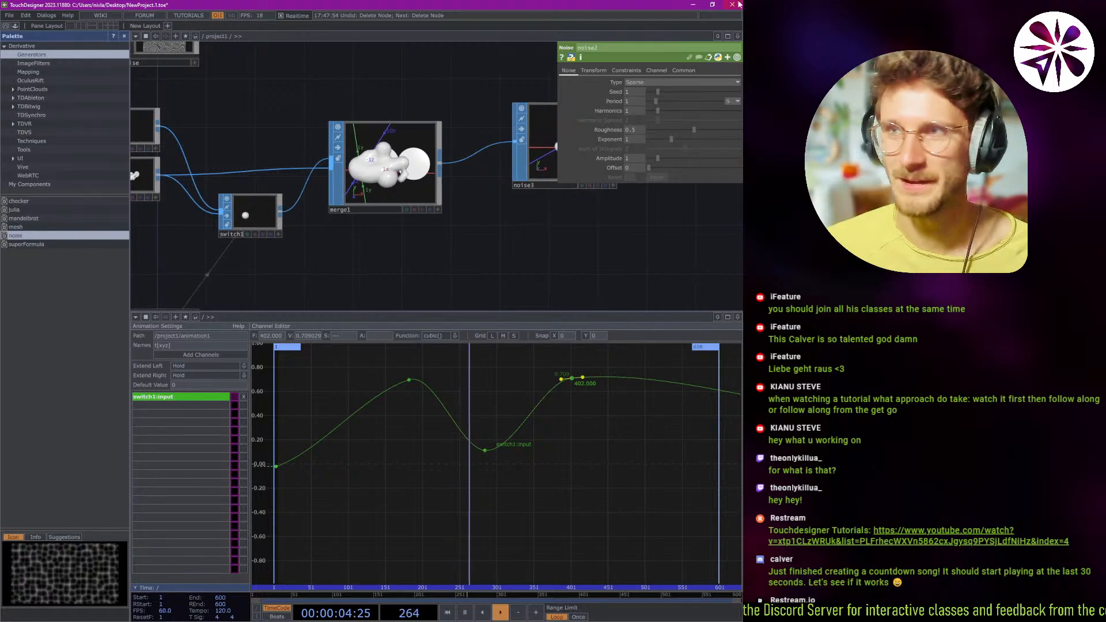
key("space")
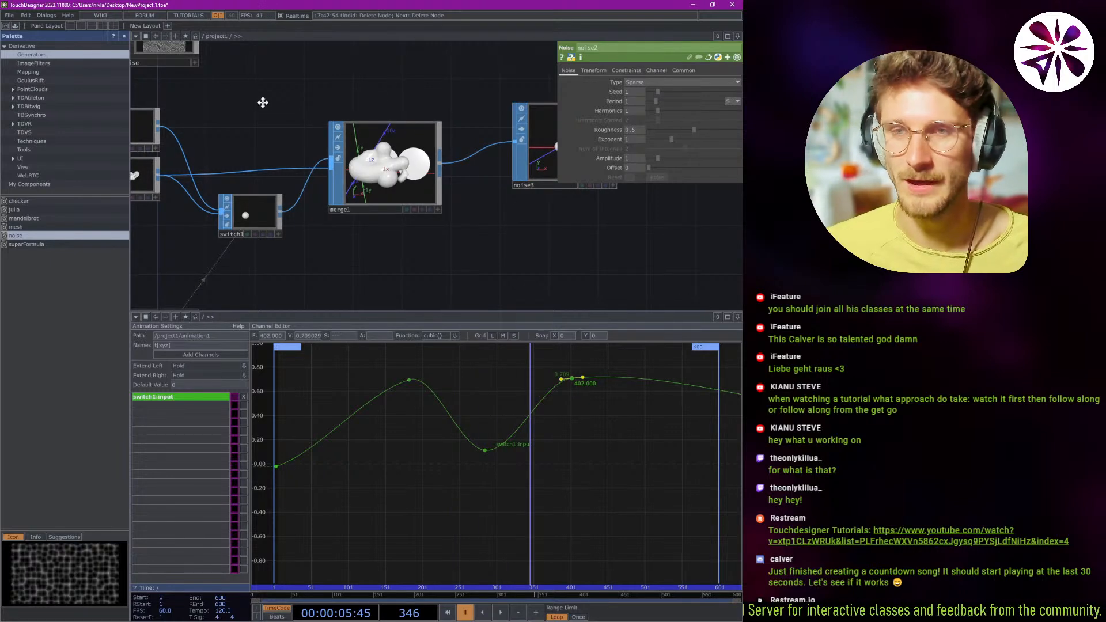
left_click_drag(263, 103, 288, 95)
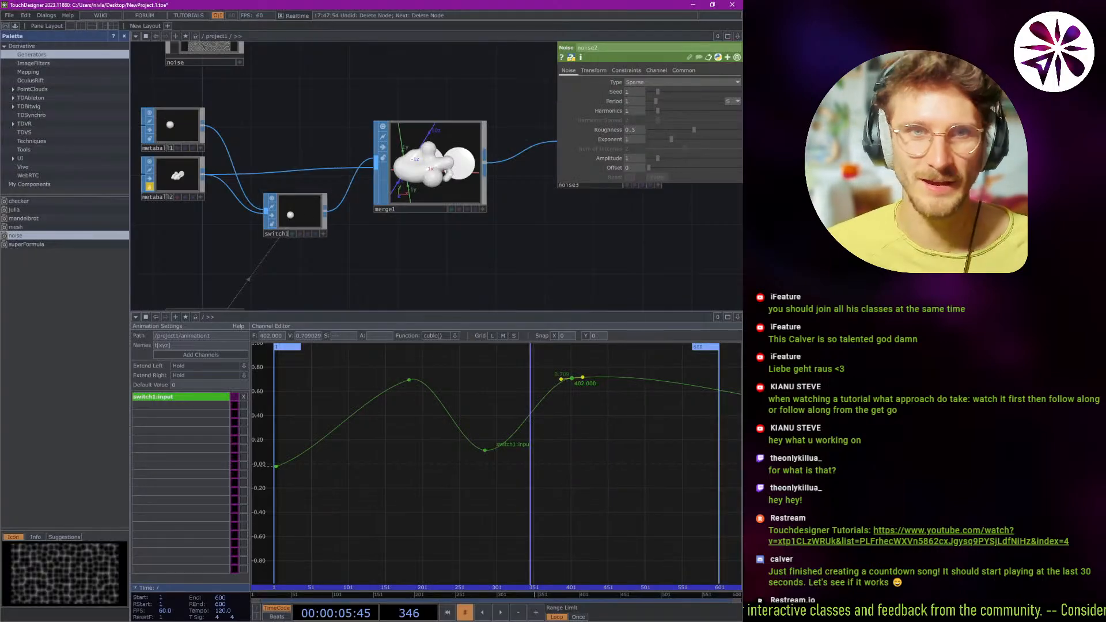